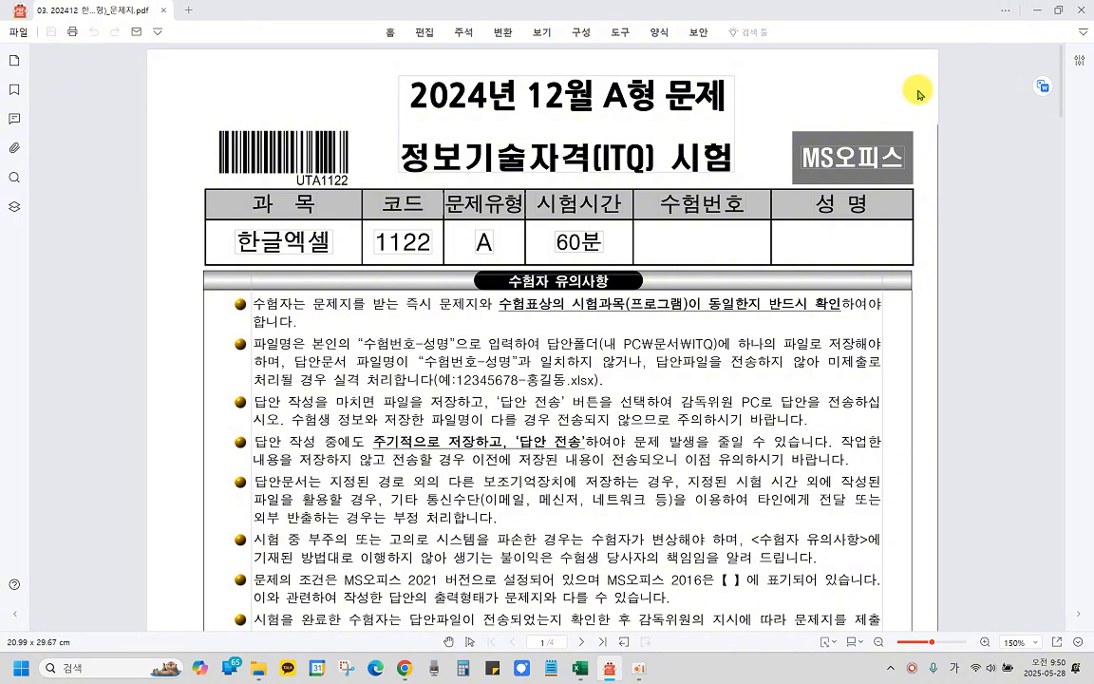
Step: Read through the exam paper's instructions and the [제1작업] output table with its formatting conditions
scroll(687, 331, down, 1)
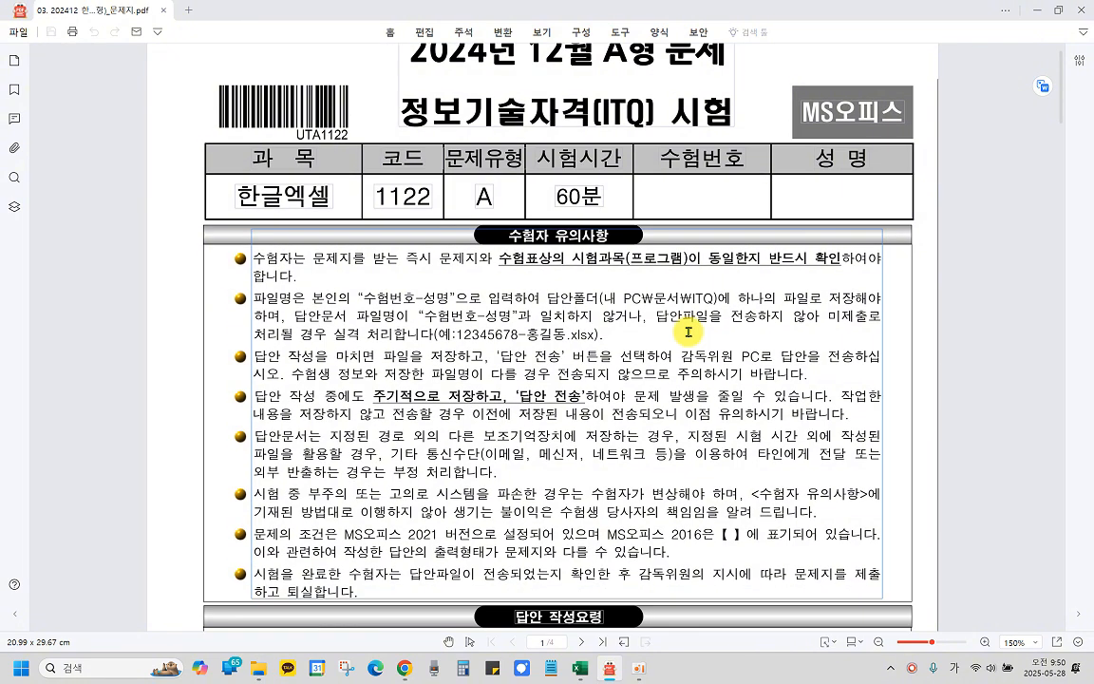
scroll(687, 331, down, 6)
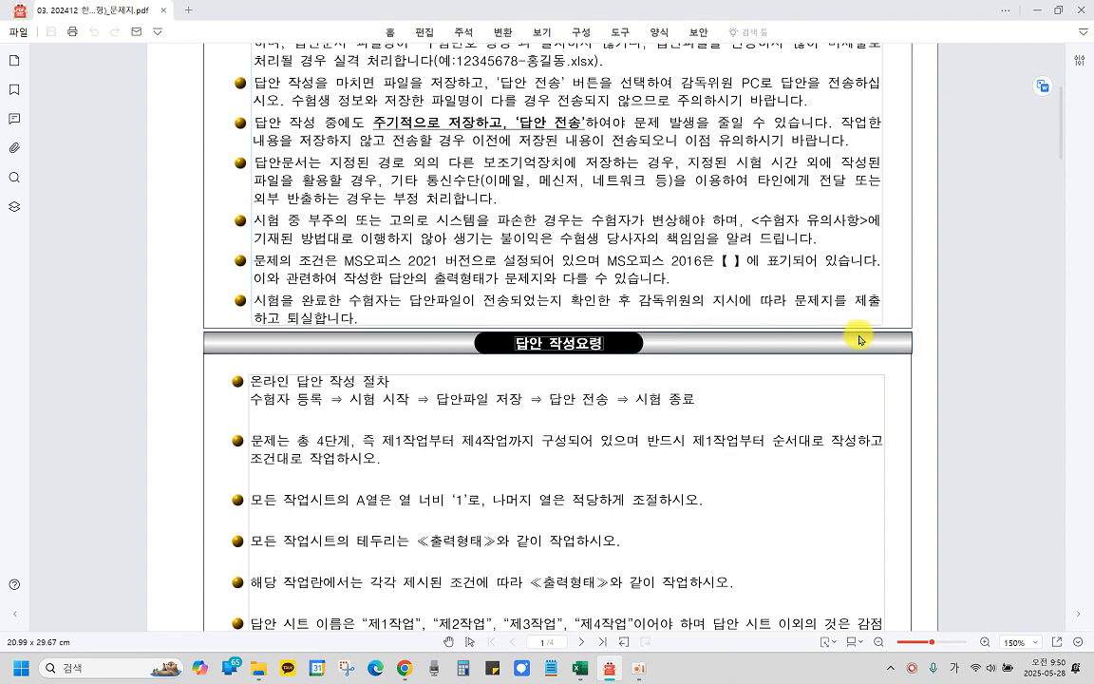
scroll(893, 337, down, 11)
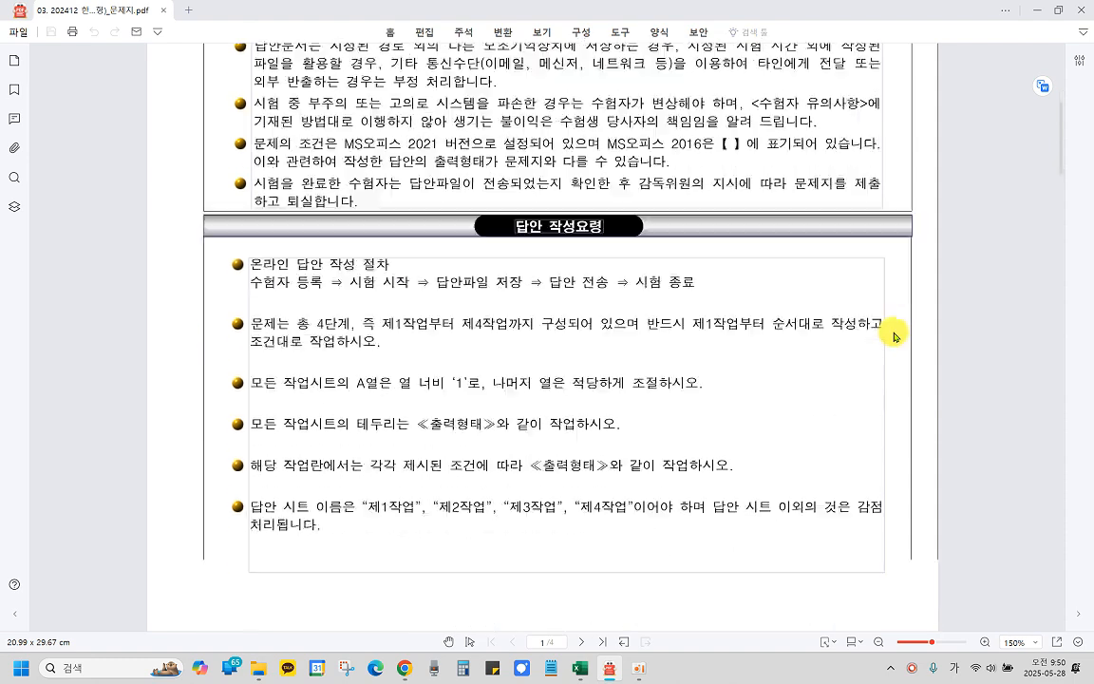
scroll(893, 336, down, 4)
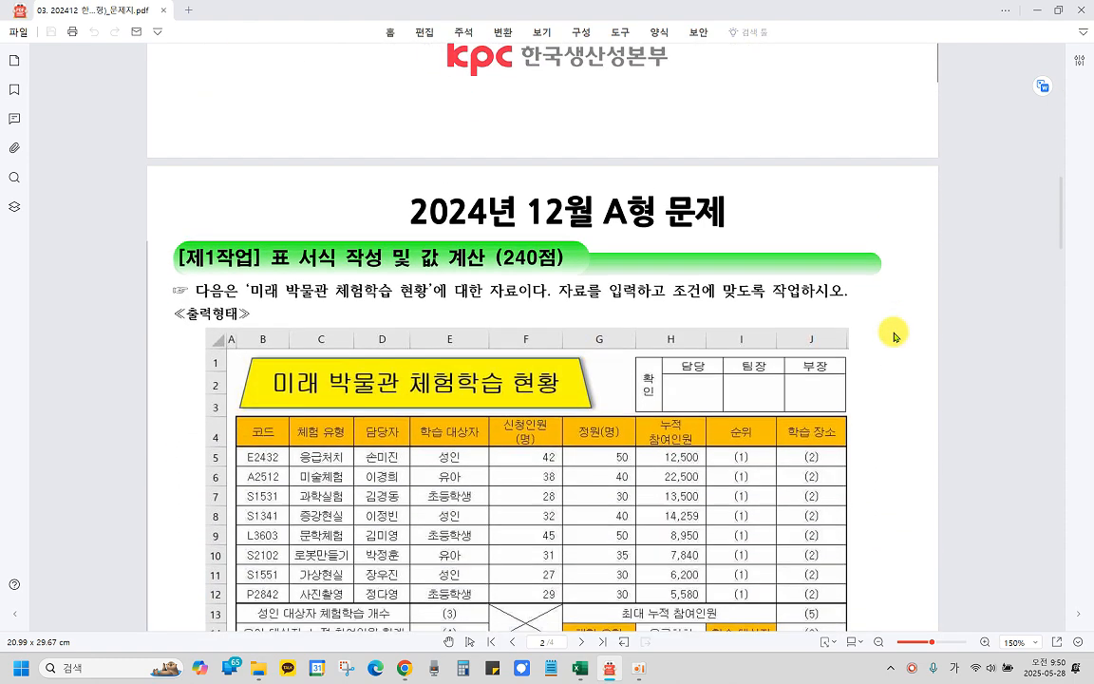
scroll(893, 336, down, 1)
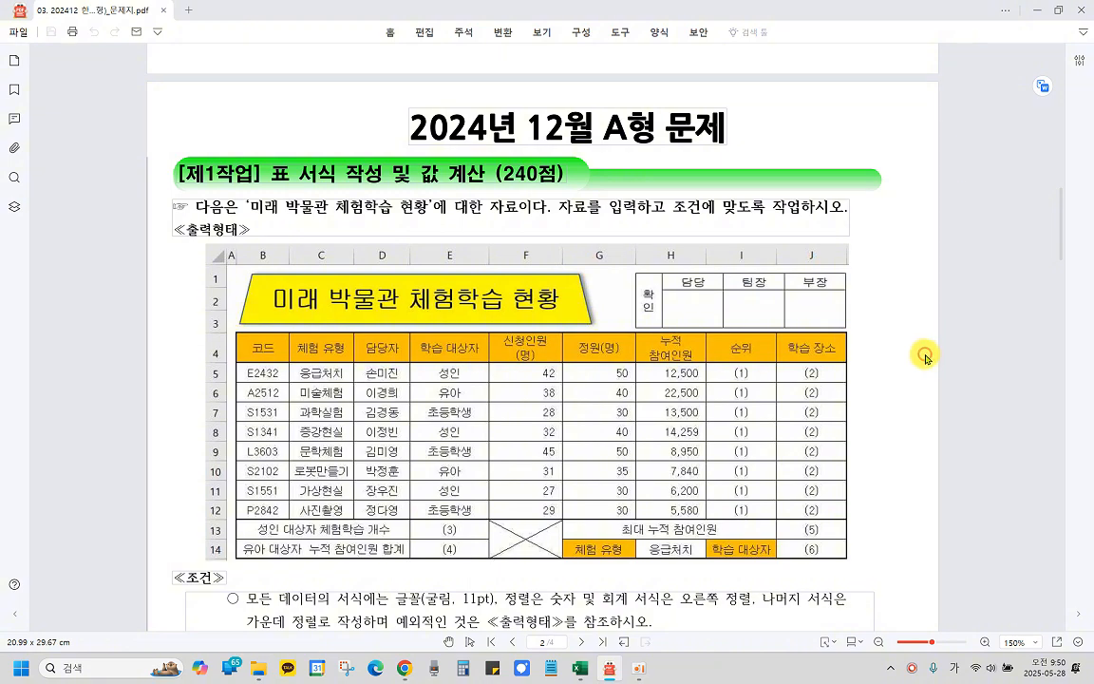
scroll(920, 354, down, 2)
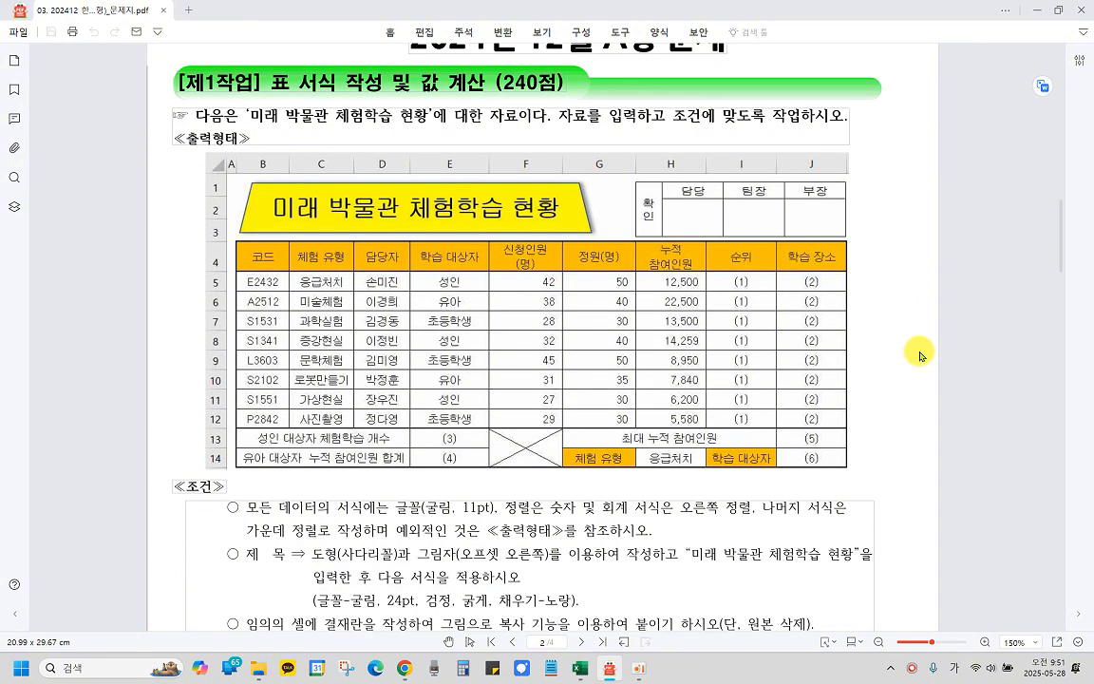
scroll(920, 356, down, 2)
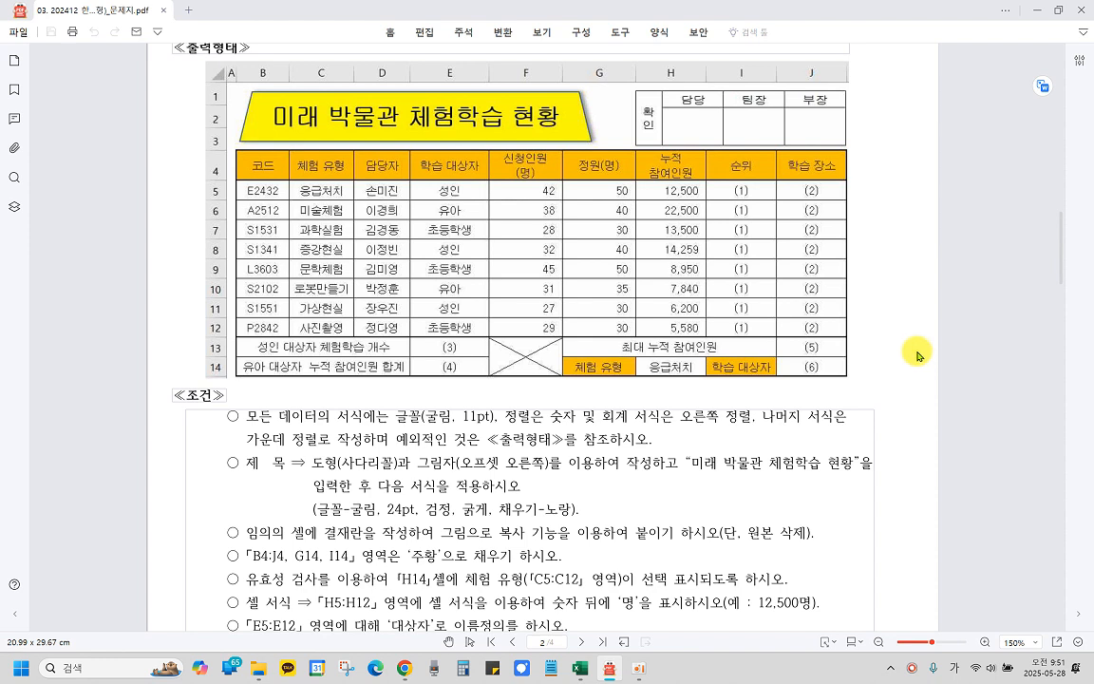
Step: Switch to the blank Excel workbook and set the width of column A to 1
mouse_move(579, 668)
click(688, 609)
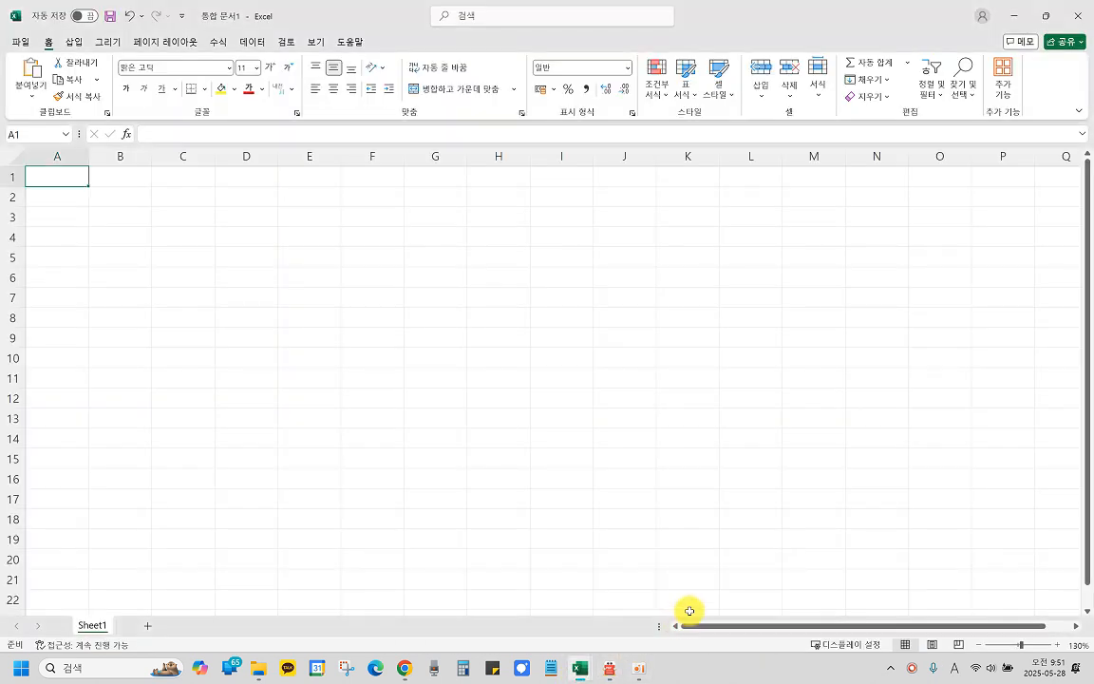
click(281, 279)
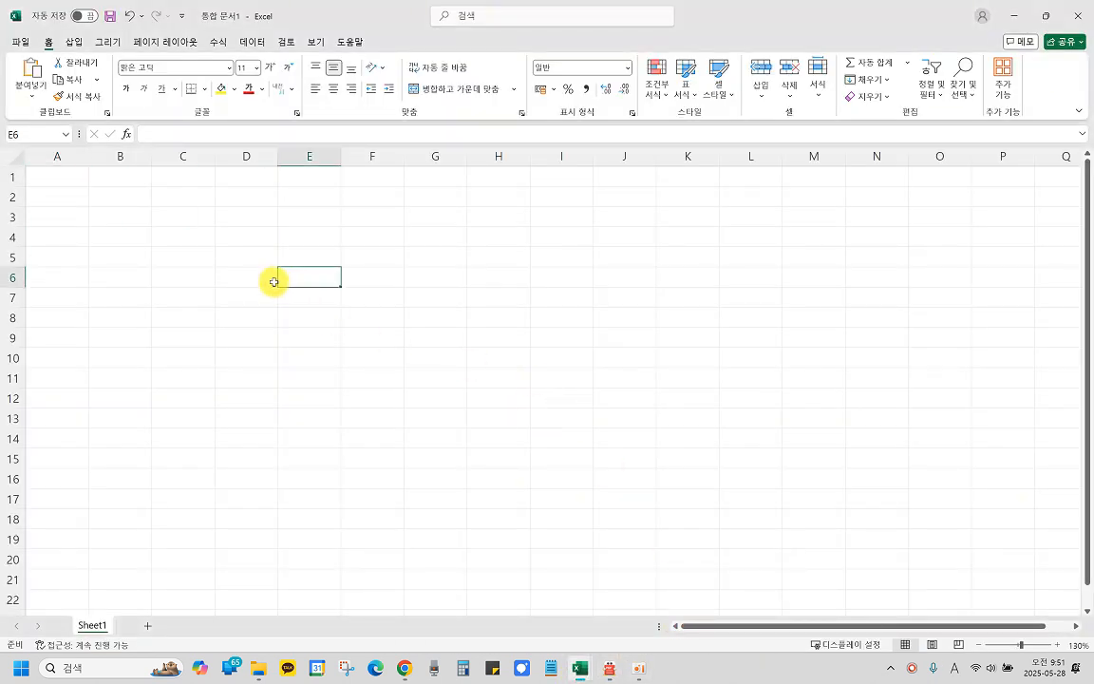
click(63, 160)
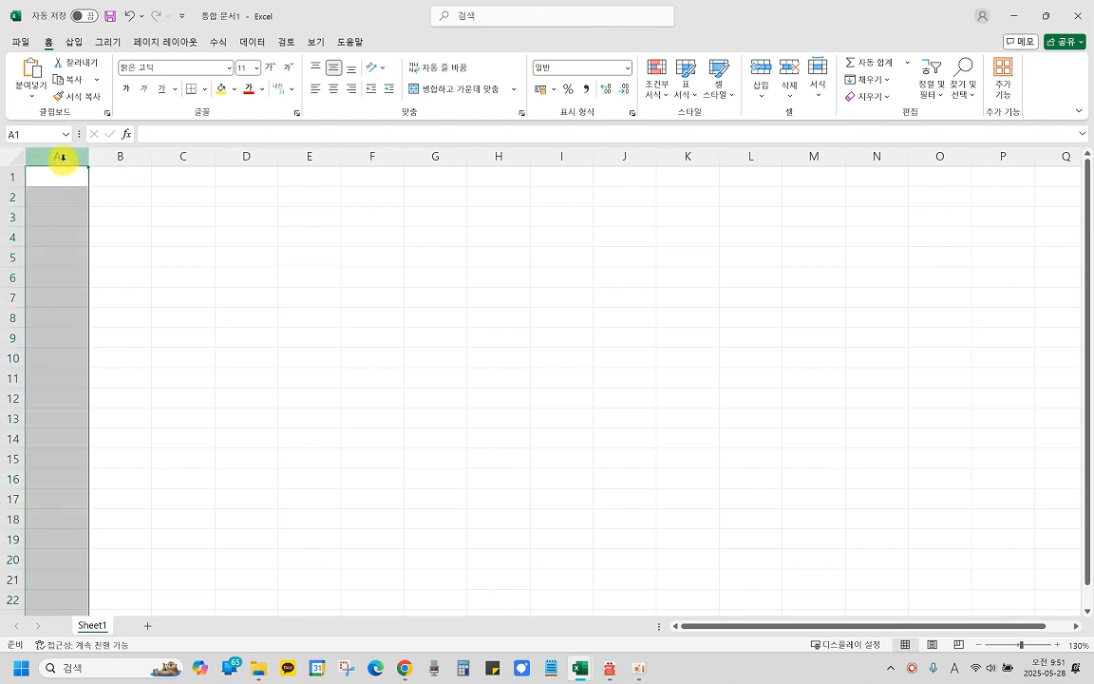
right_click(63, 162)
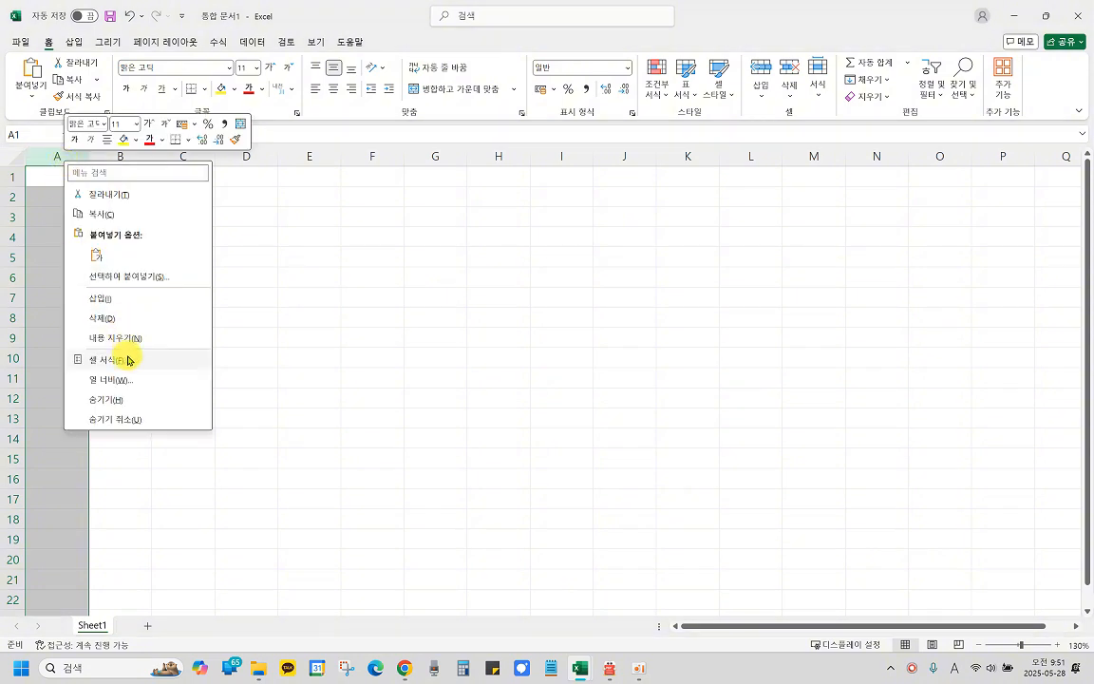
click(114, 379)
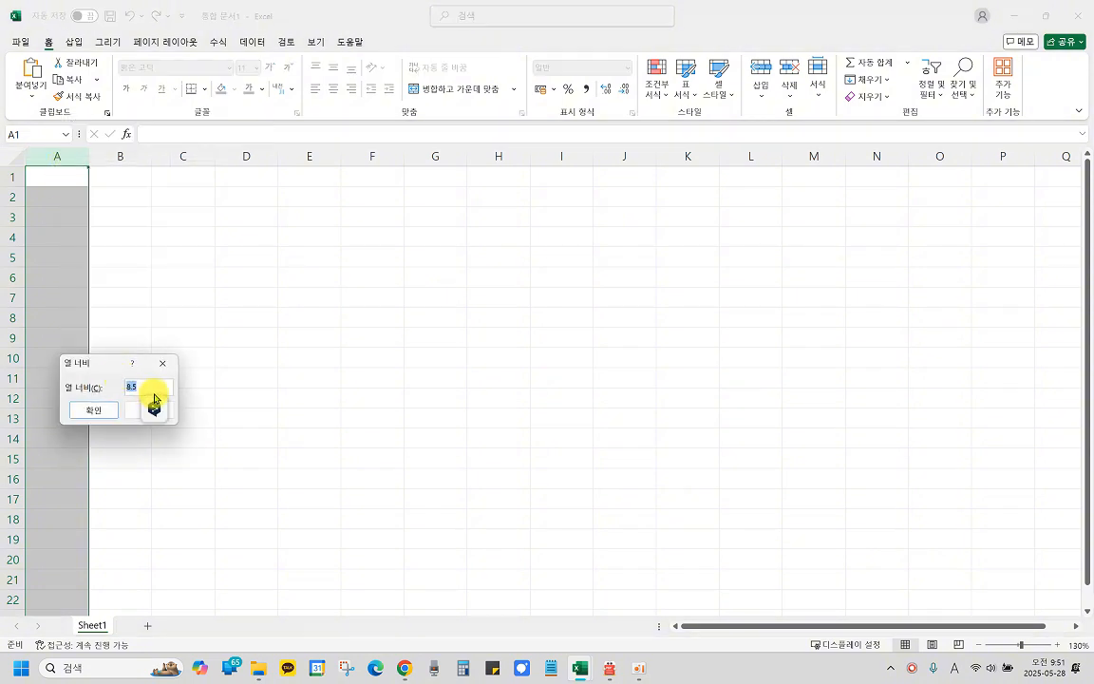
text(1)
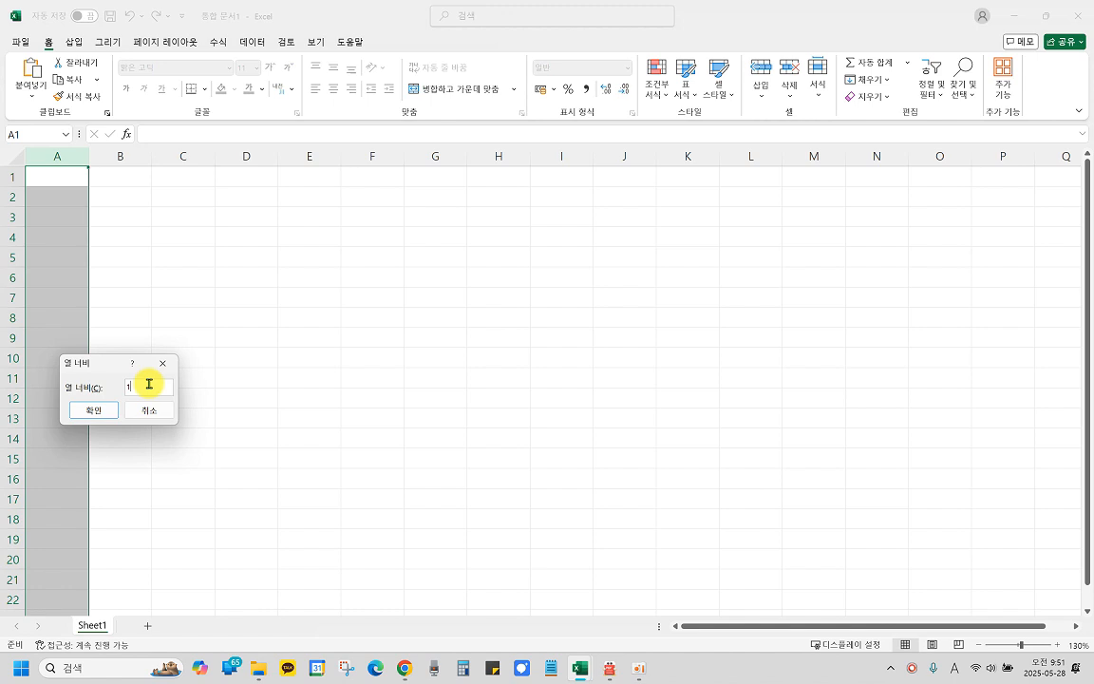
click(104, 412)
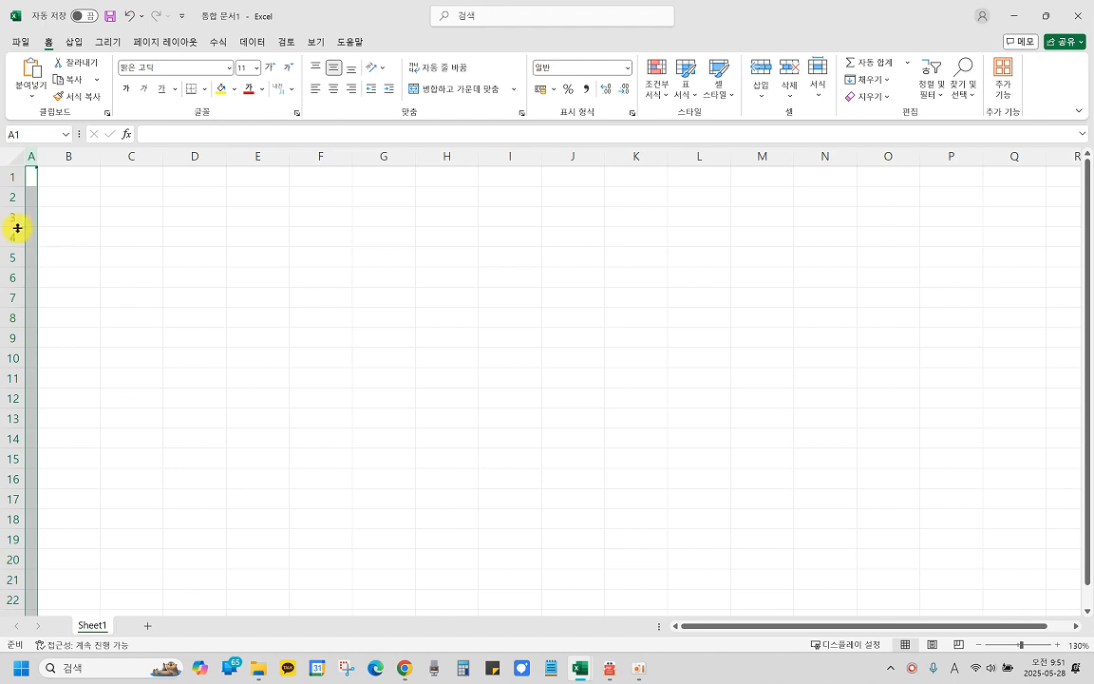
Step: Set the font of the whole worksheet to 굴림 at size 11
click(14, 158)
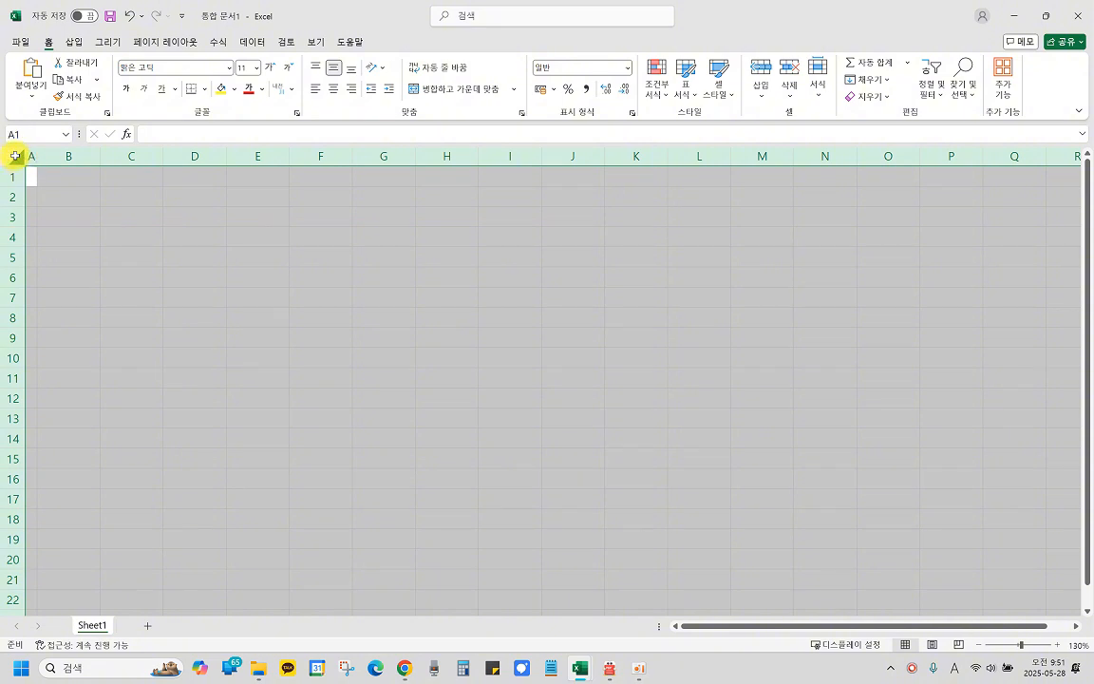
click(188, 67)
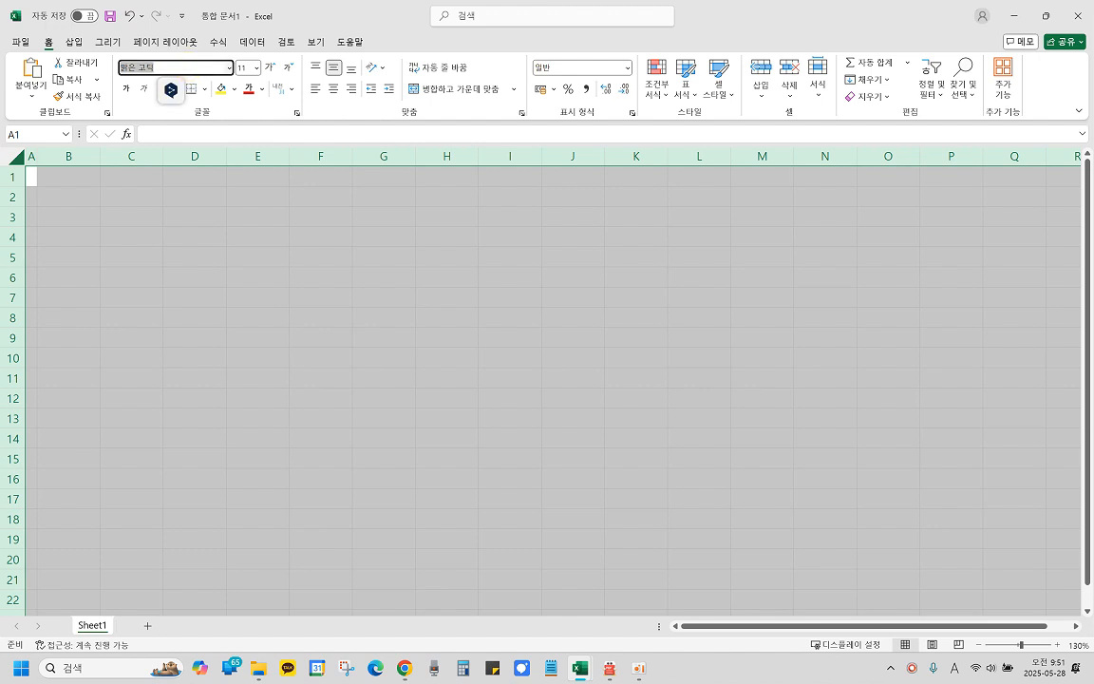
text(rnf)
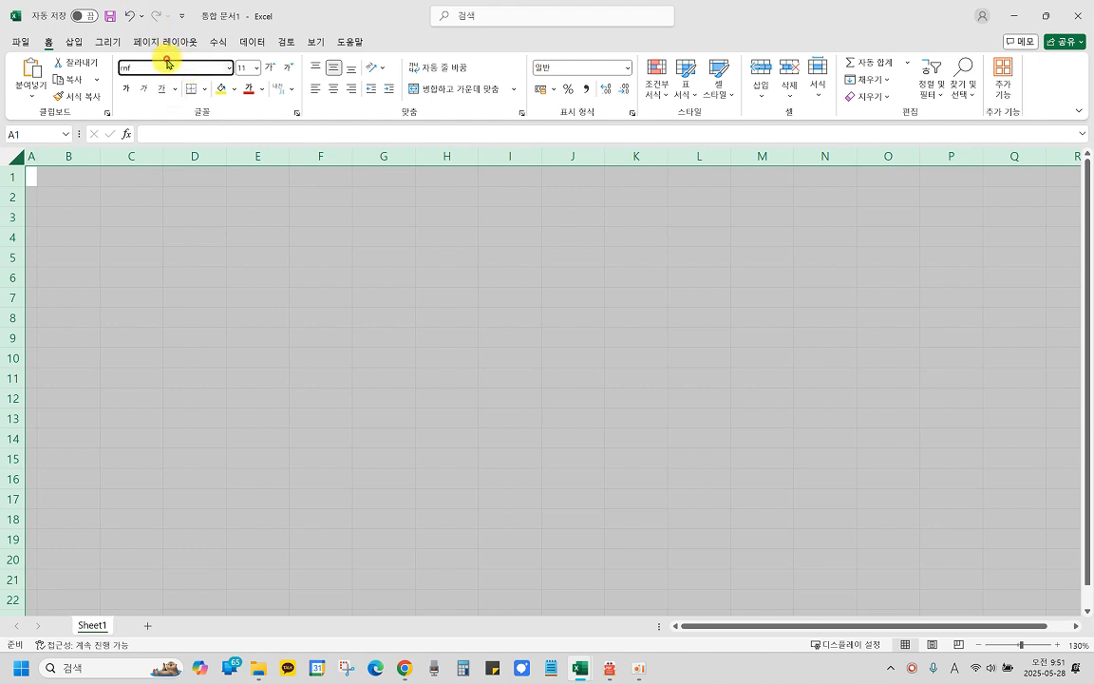
key(Return)
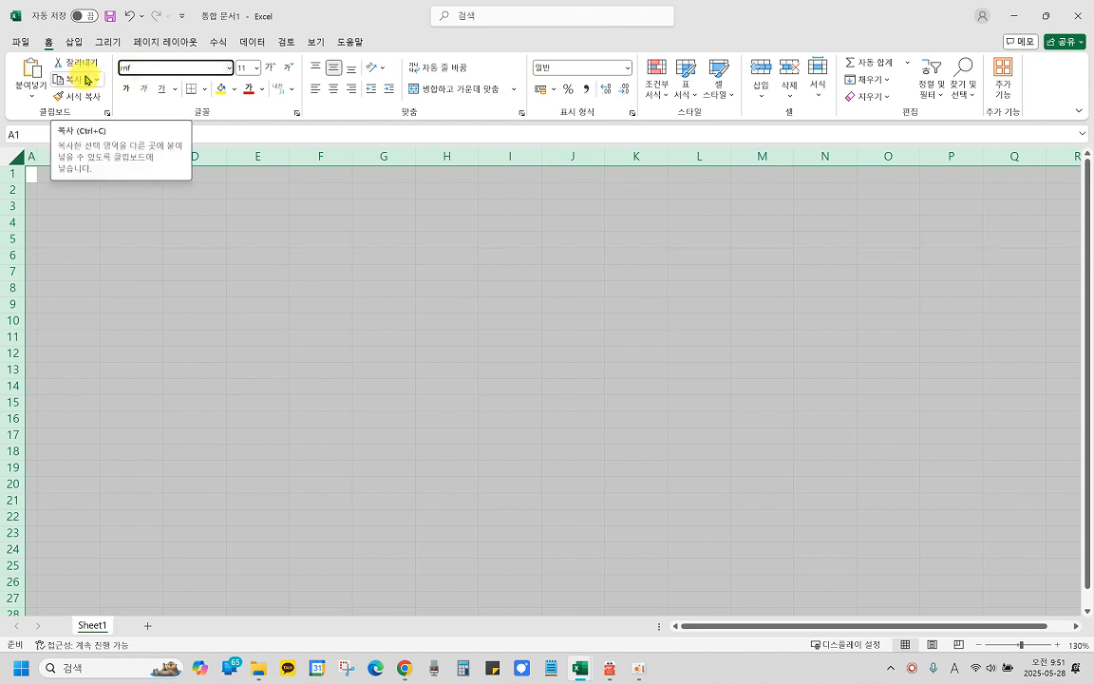
text(글)
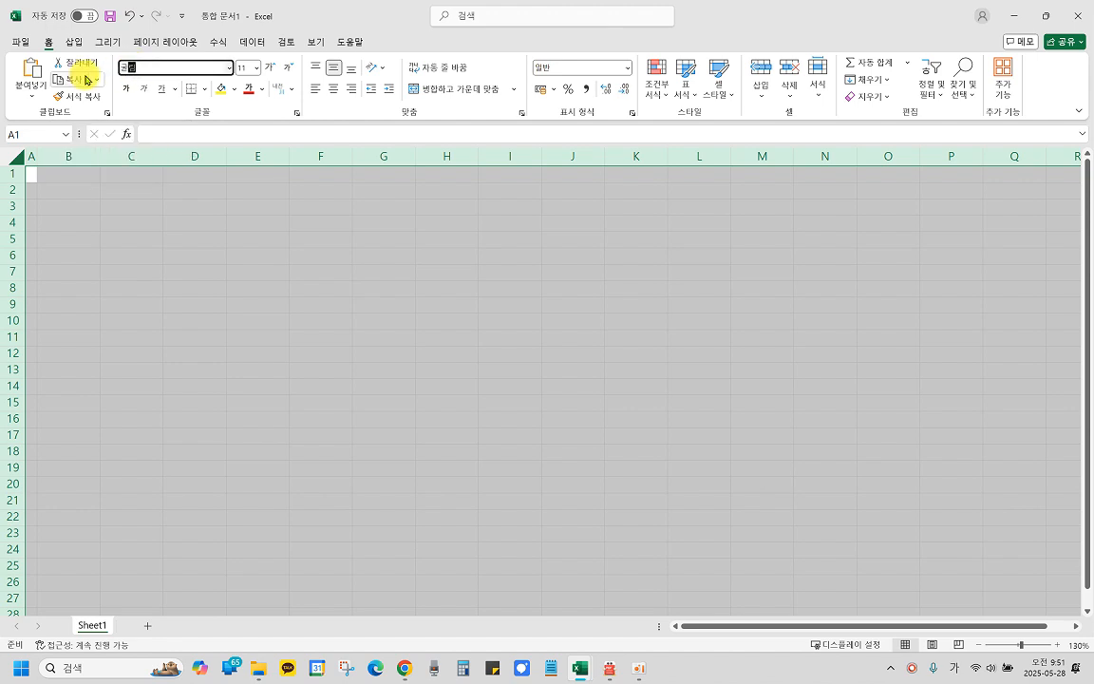
text(림)
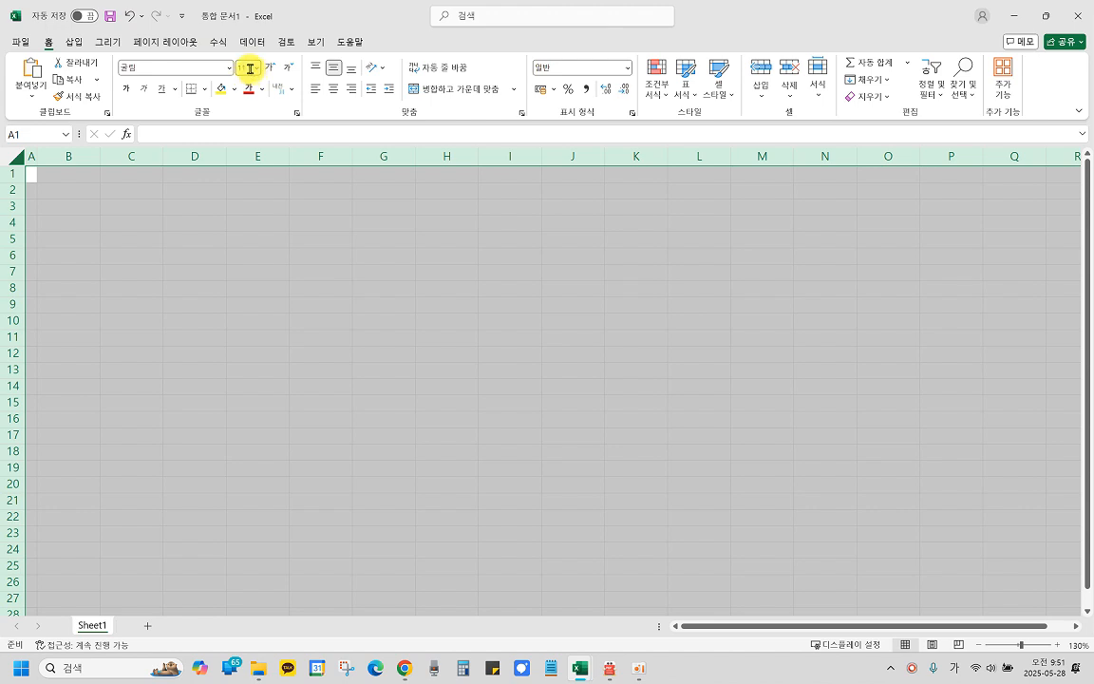
click(257, 73)
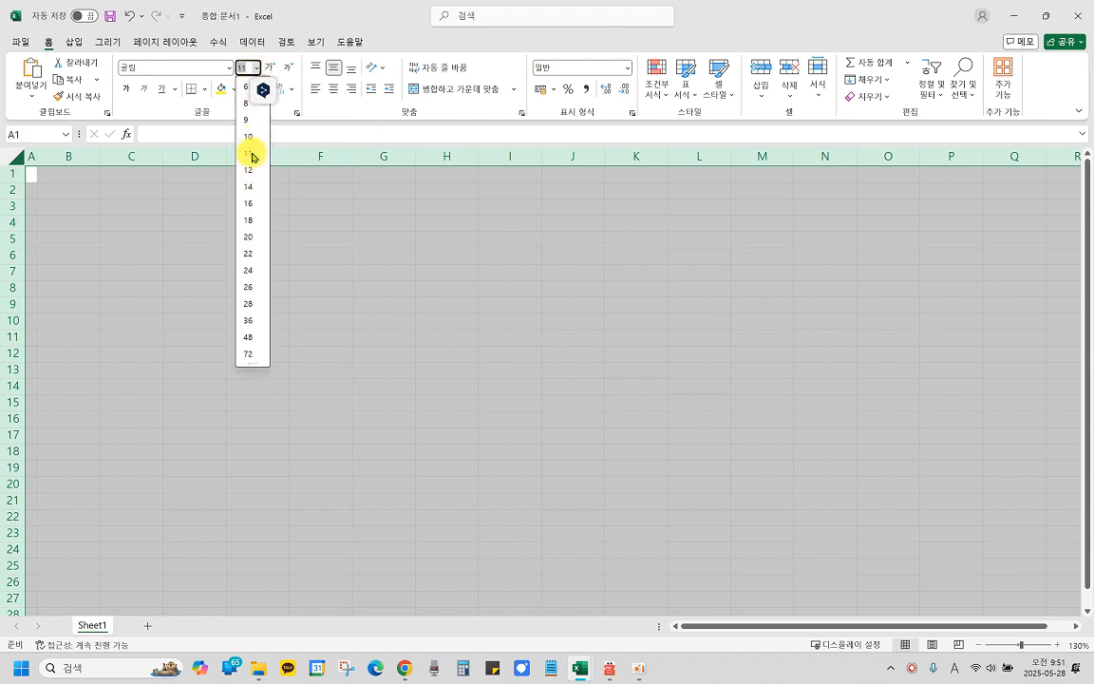
click(252, 147)
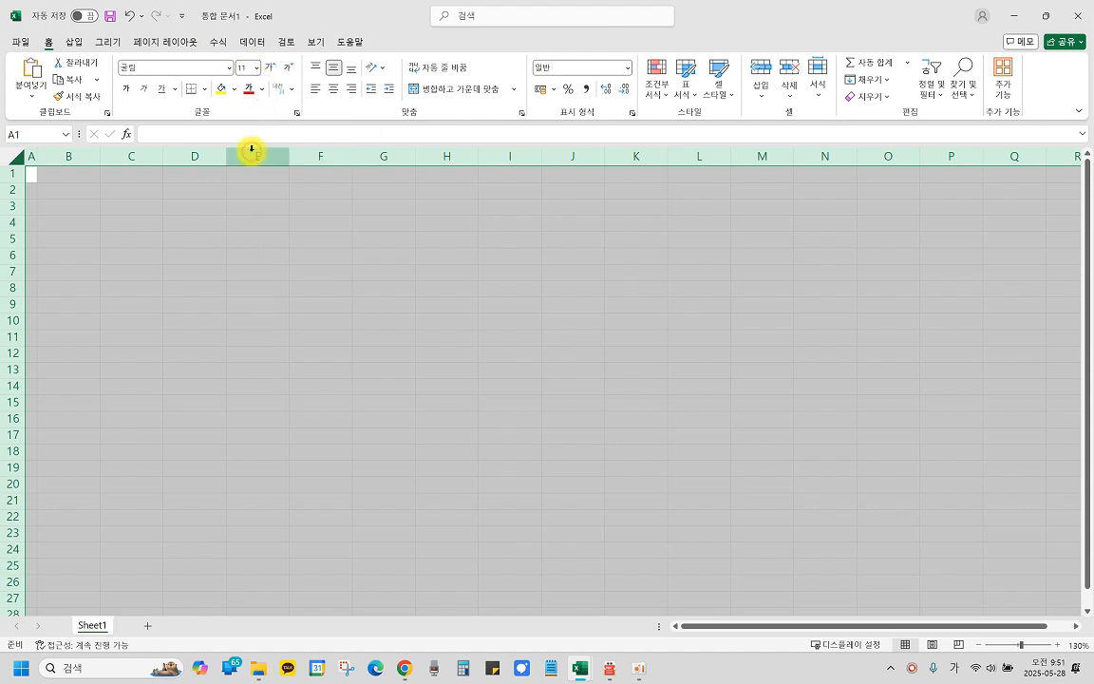
Step: Center all cells of the worksheet horizontally and vertically, then select cell B4
click(335, 92)
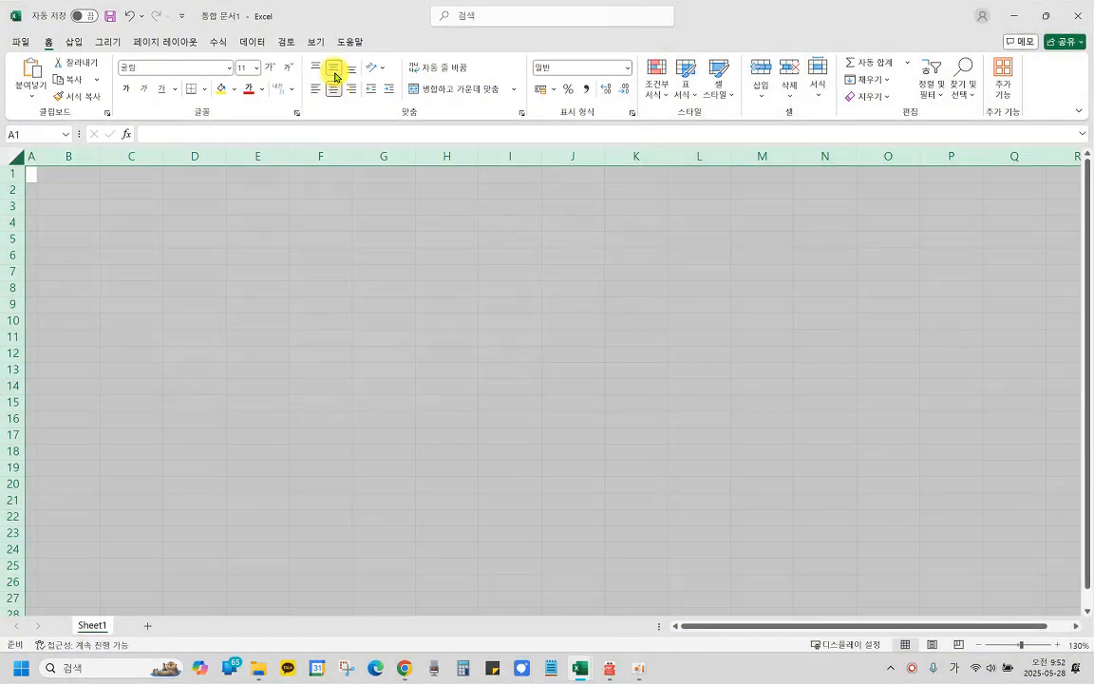
click(334, 69)
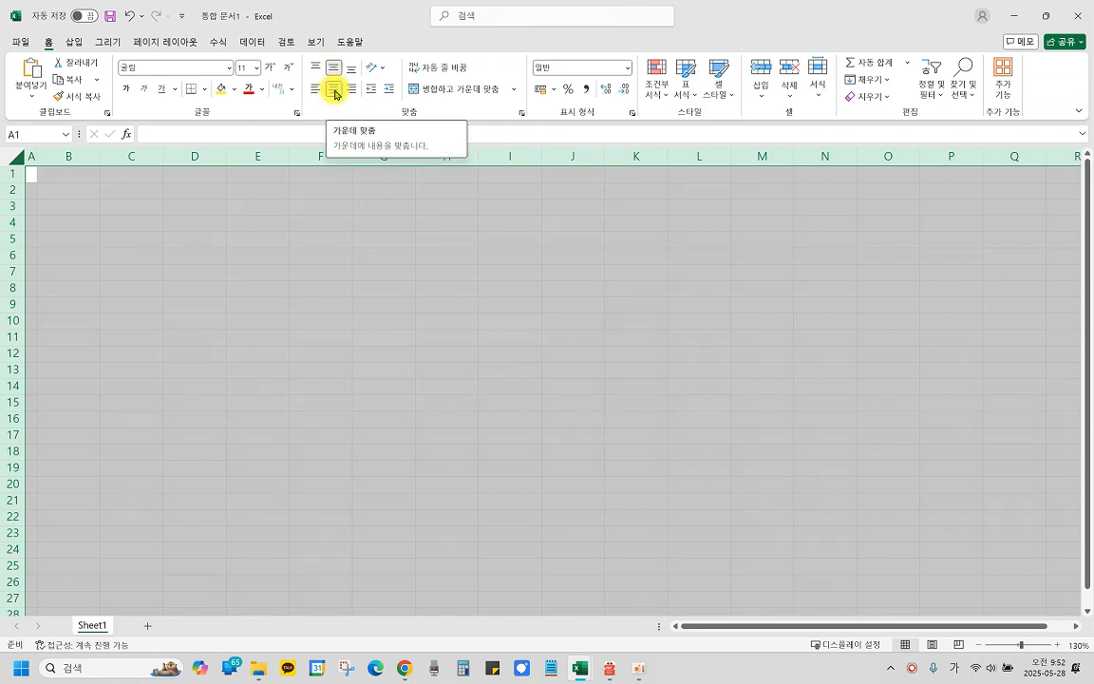
click(334, 92)
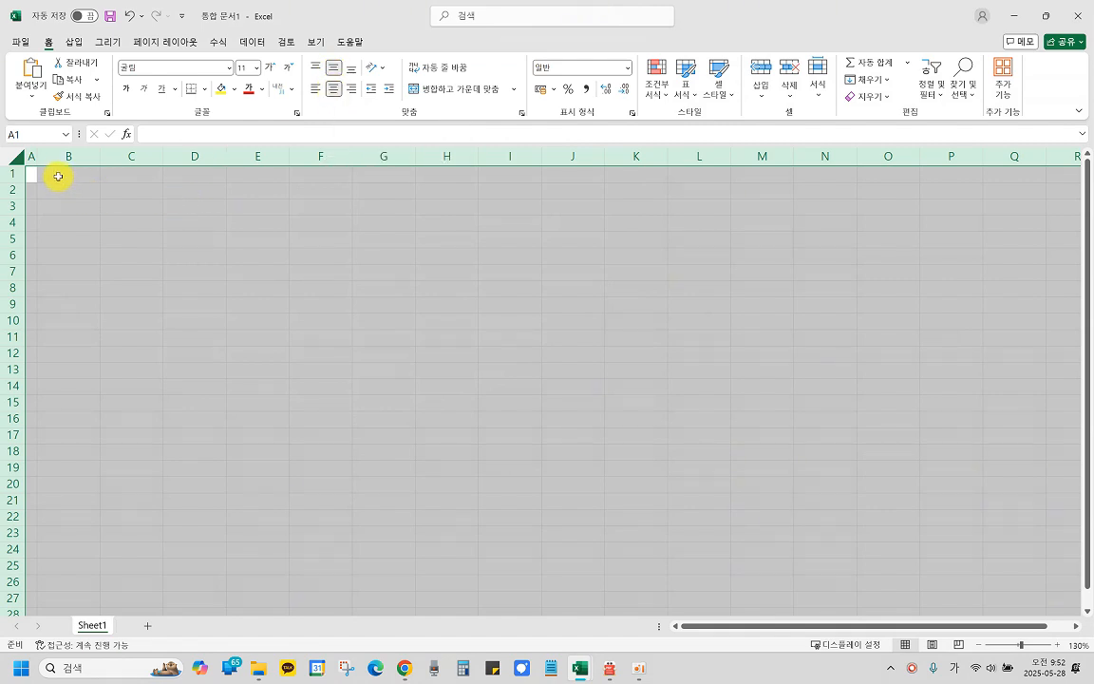
click(79, 219)
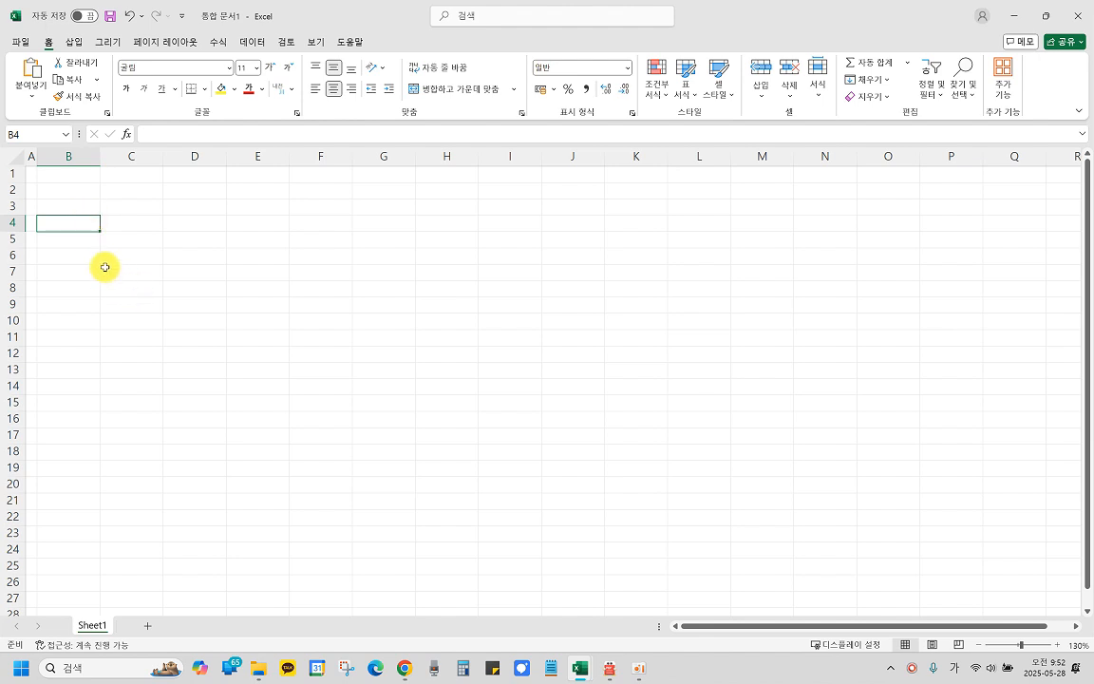
Step: Rename the worksheet Sheet1 as 제1작업
click(91, 627)
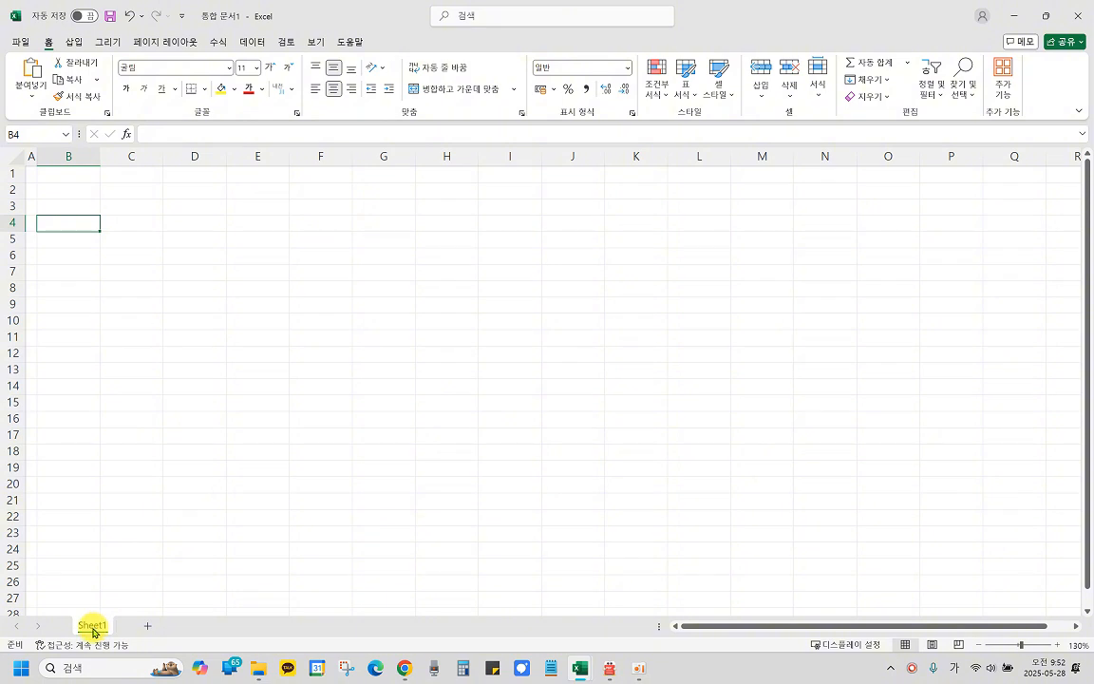
double_click(92, 626)
text(제1작어)
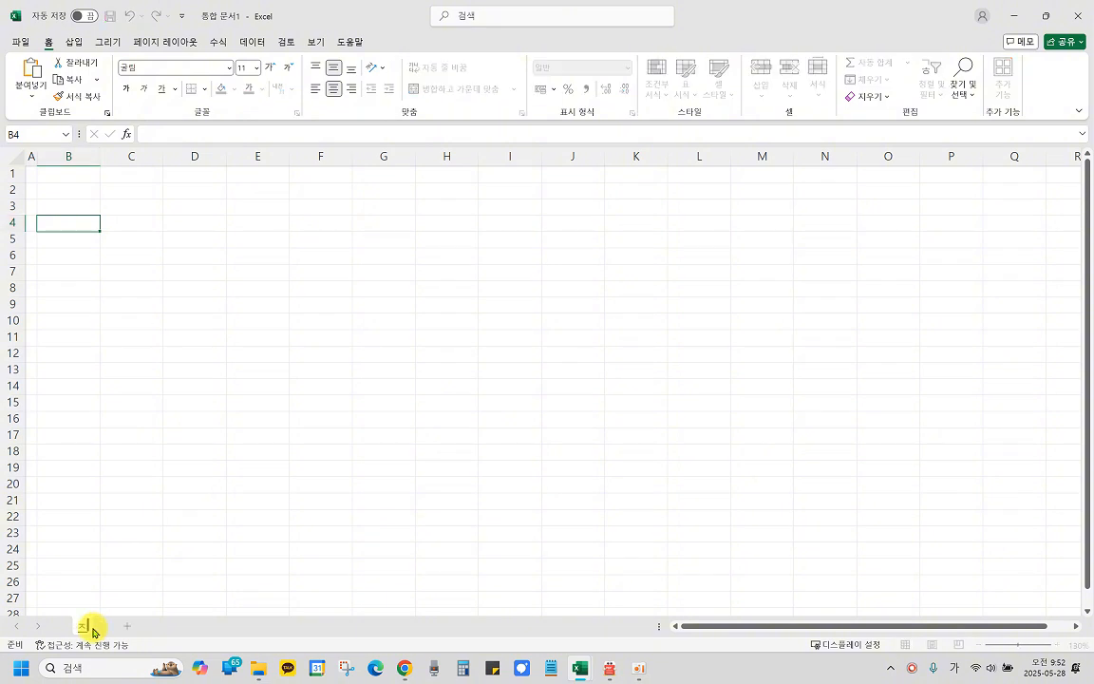
text(ㅂ)
key(Return)
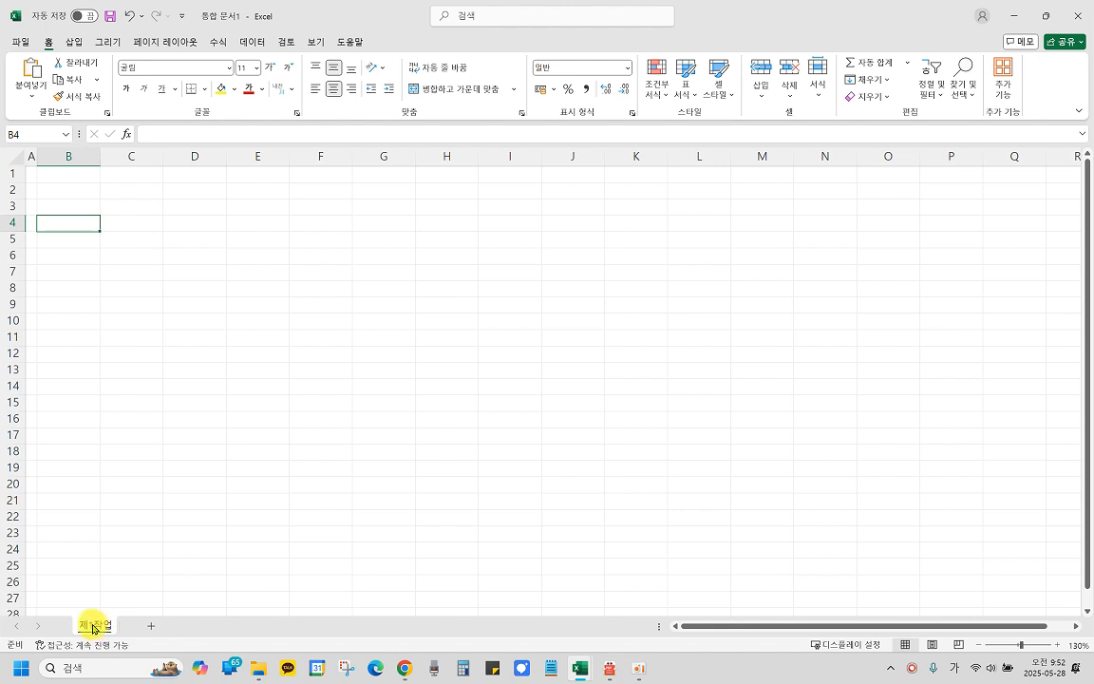
Step: Duplicate the 제1작업 sheet directly after it and rename the copy 제2작업
drag(93, 628, 133, 628)
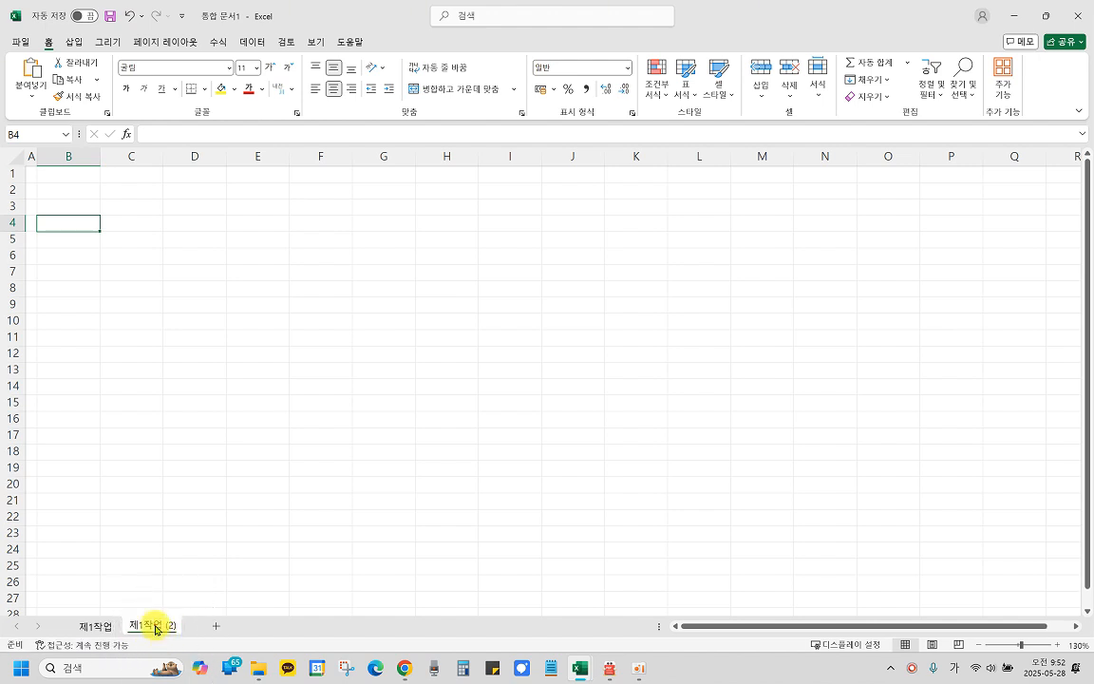
double_click(157, 629)
text(제2)
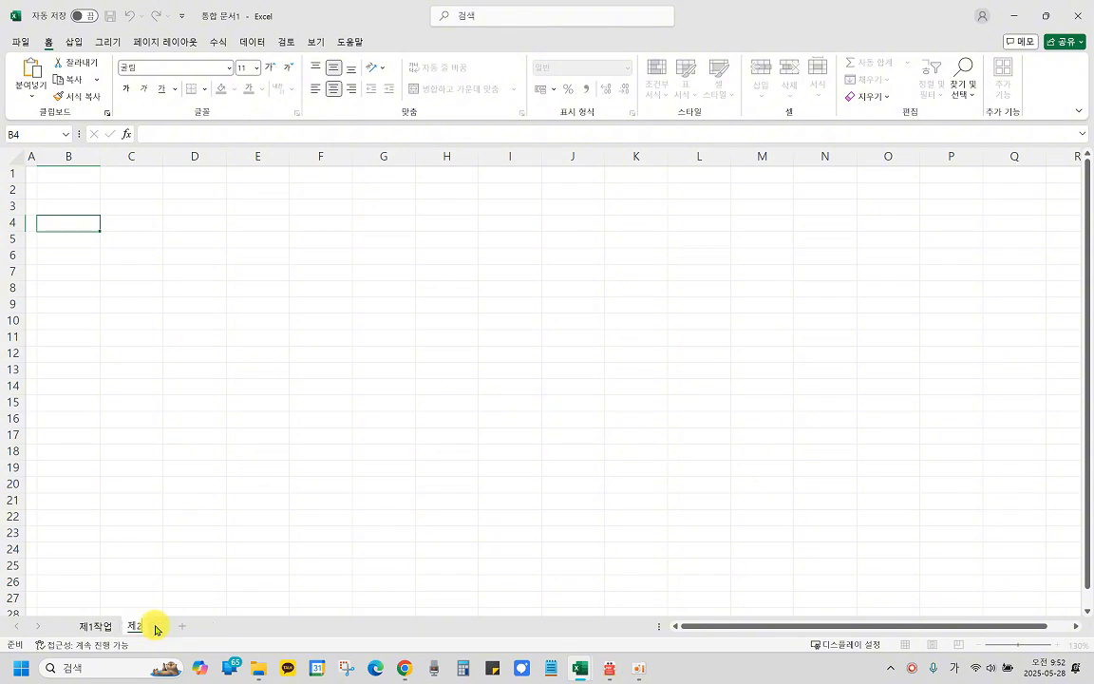
text(작업)
key(Return)
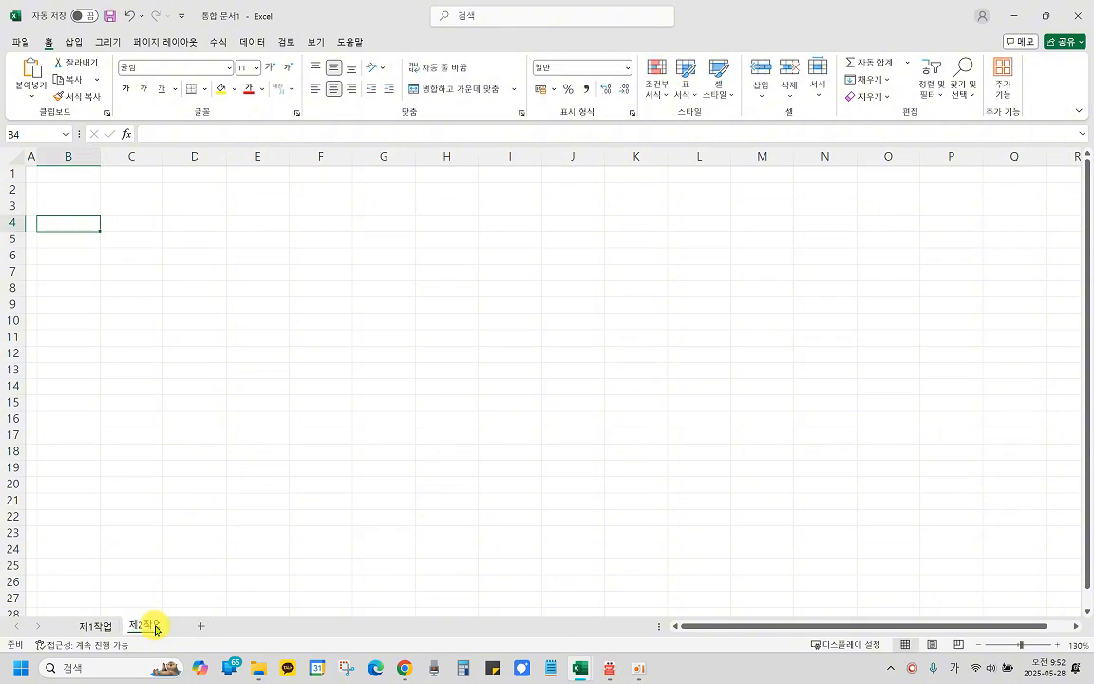
Step: Duplicate the 제2작업 sheet directly after it and rename the copy 제3작업
drag(155, 628, 183, 629)
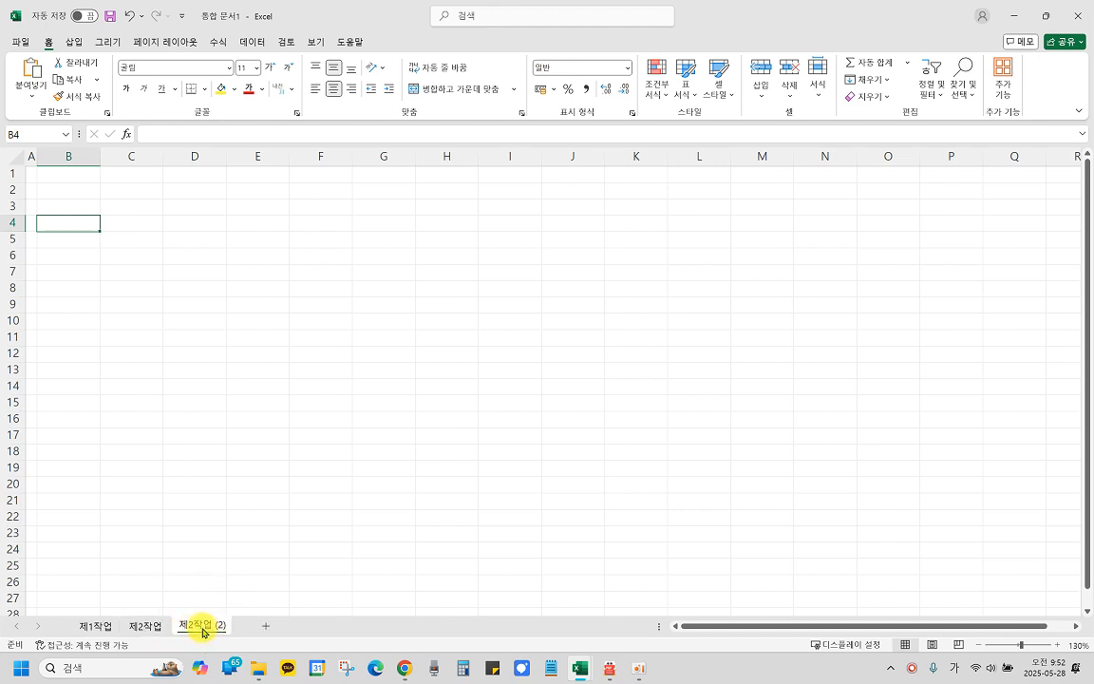
double_click(202, 627)
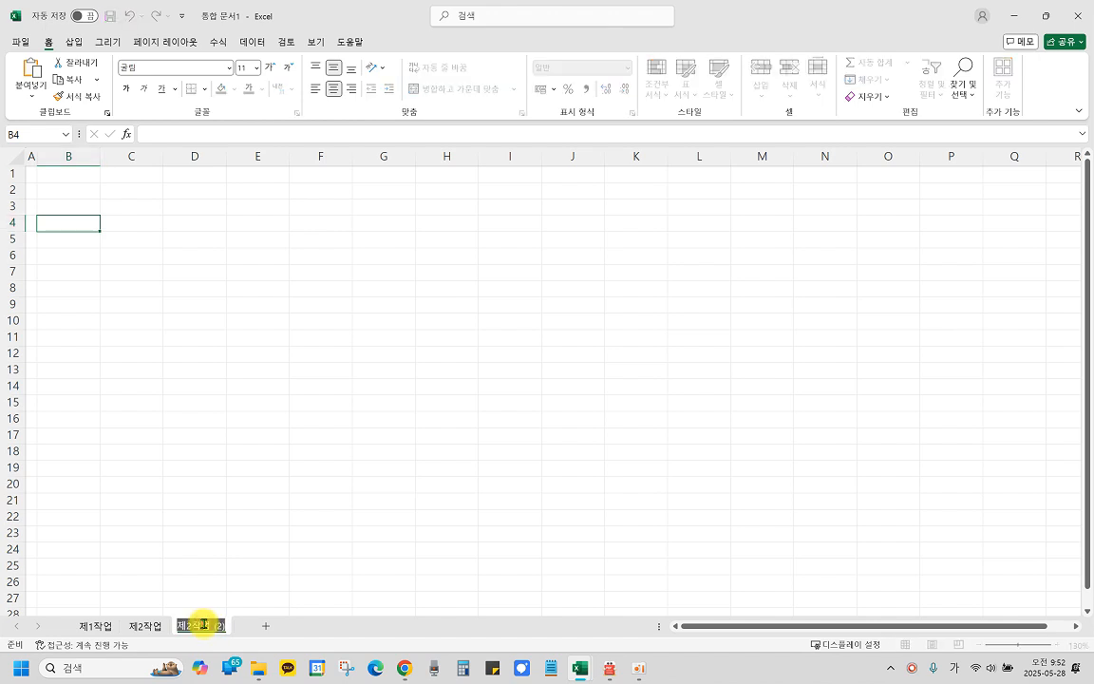
text(제3작업)
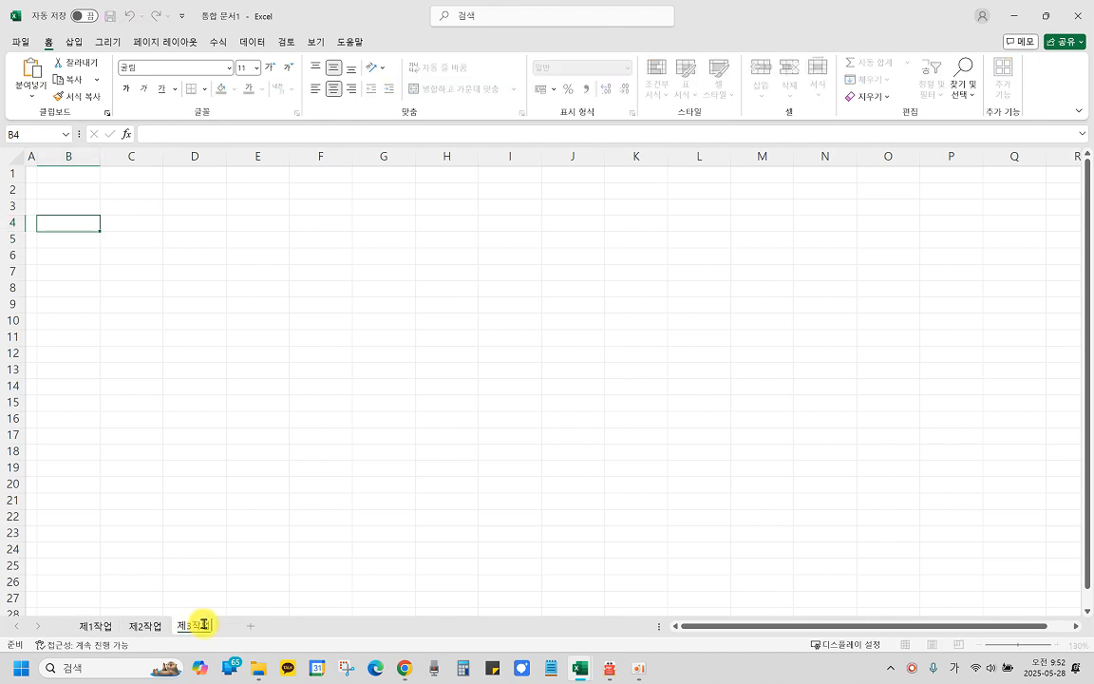
key(Return)
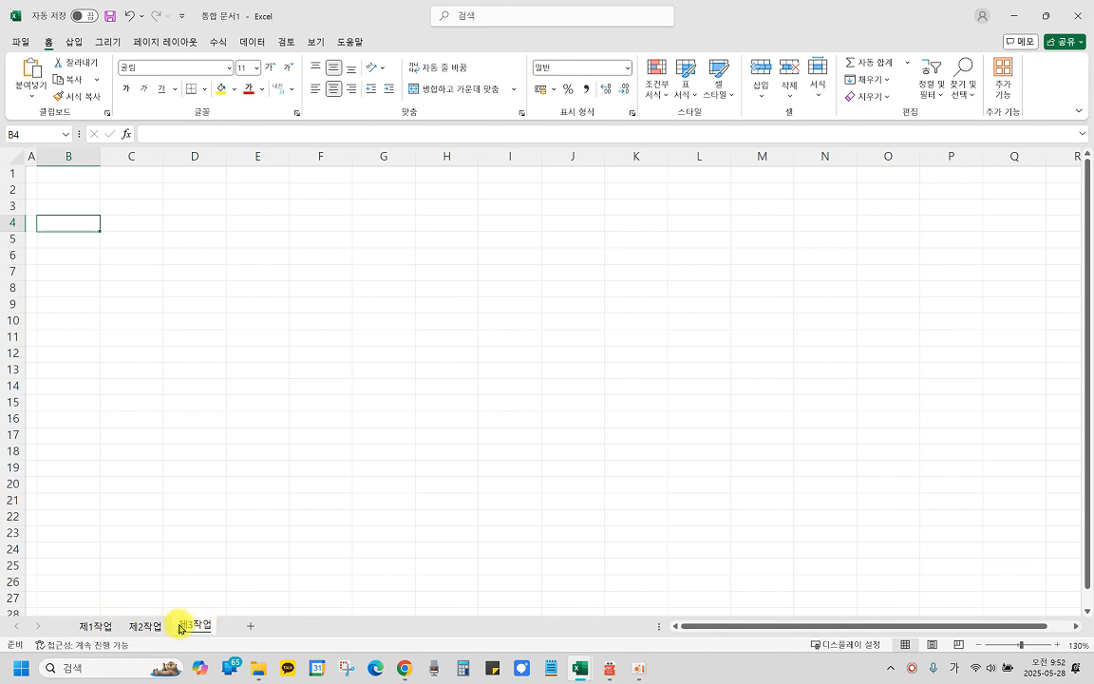
click(276, 533)
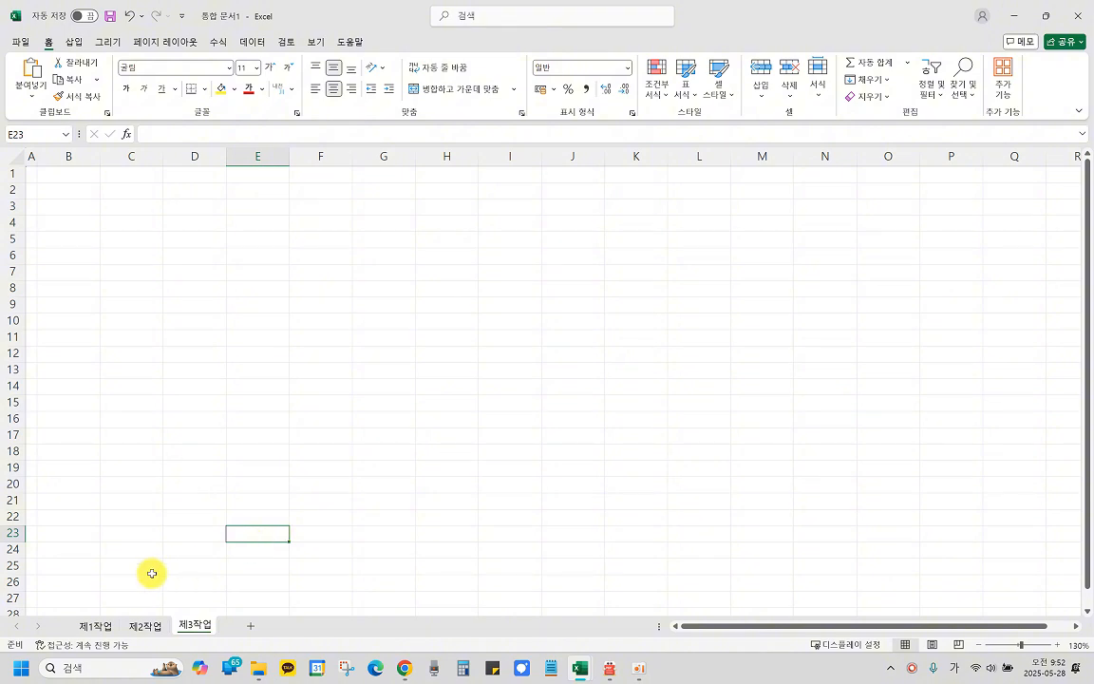
Step: On the 제1작업 sheet, widen columns B through J equally to make room for the table
click(92, 626)
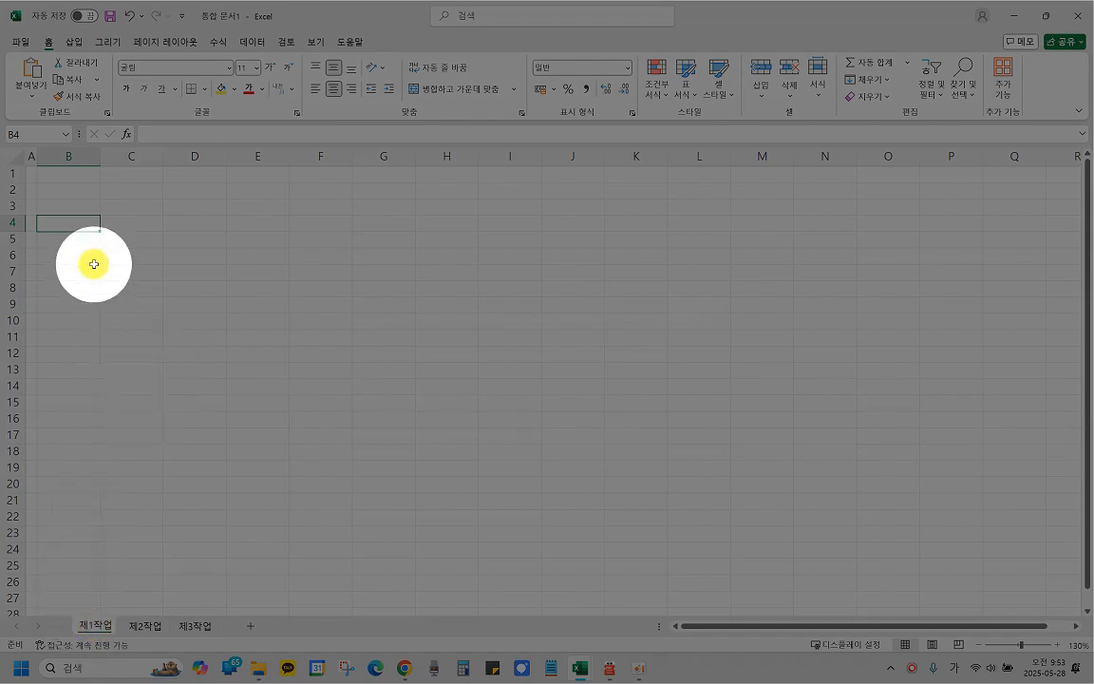
click(76, 157)
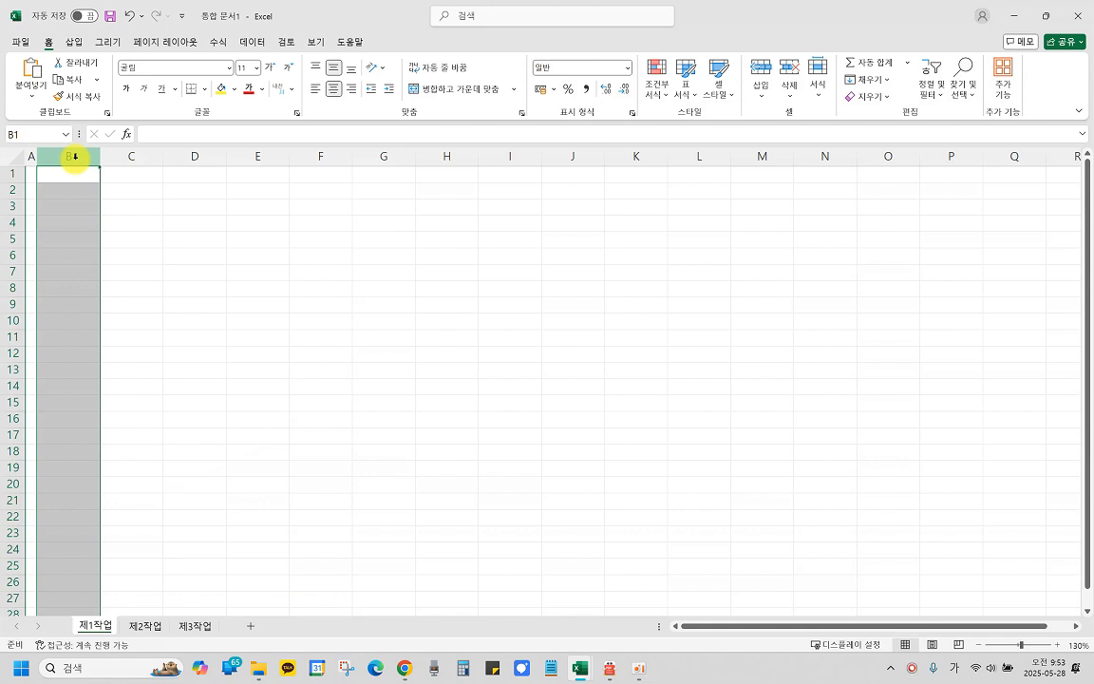
shift+click(581, 157)
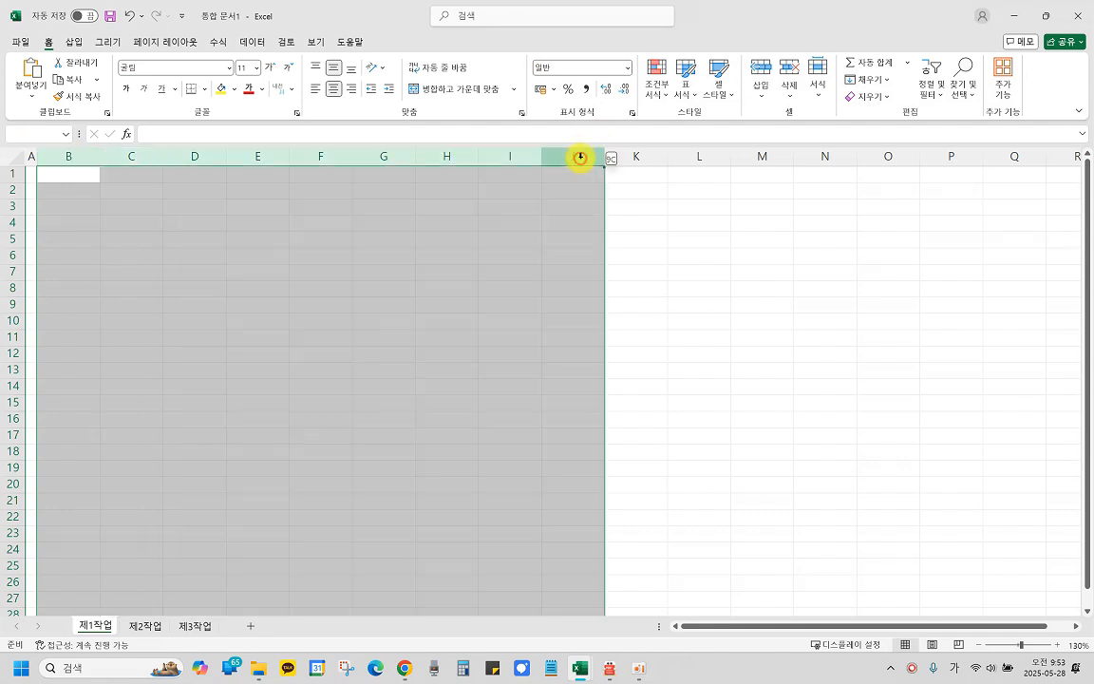
click(74, 156)
mouse_move(74, 156)
mouse_down()
mouse_move(513, 140)
mouse_move(573, 149)
mouse_move(102, 167)
mouse_move(74, 156)
mouse_up()
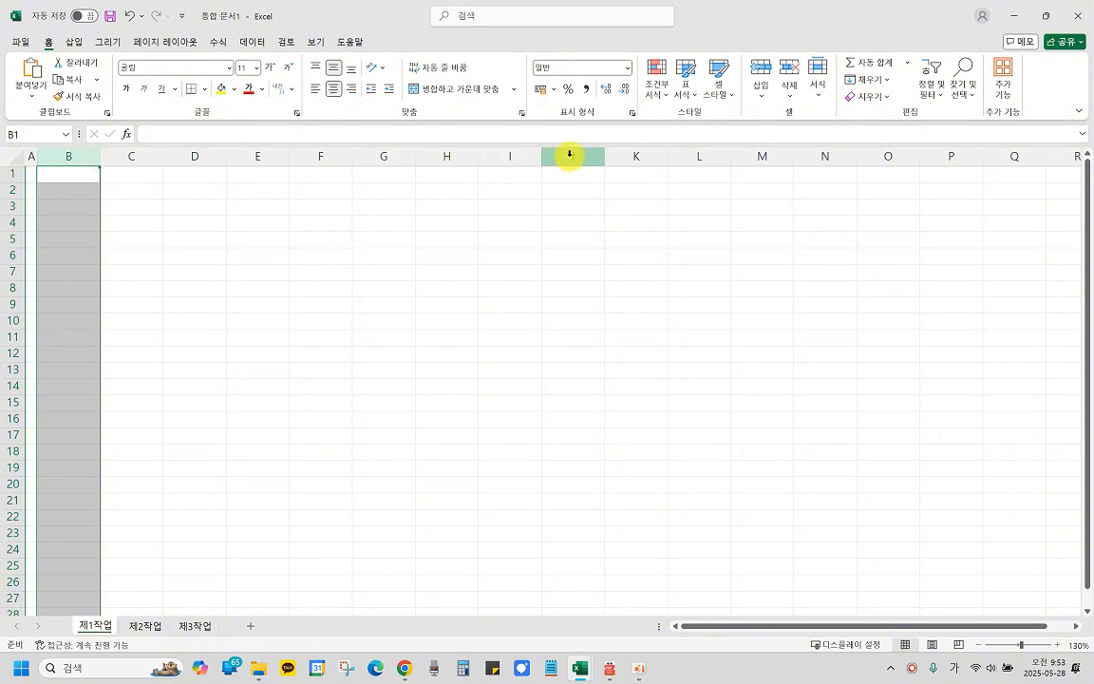
shift+click(573, 157)
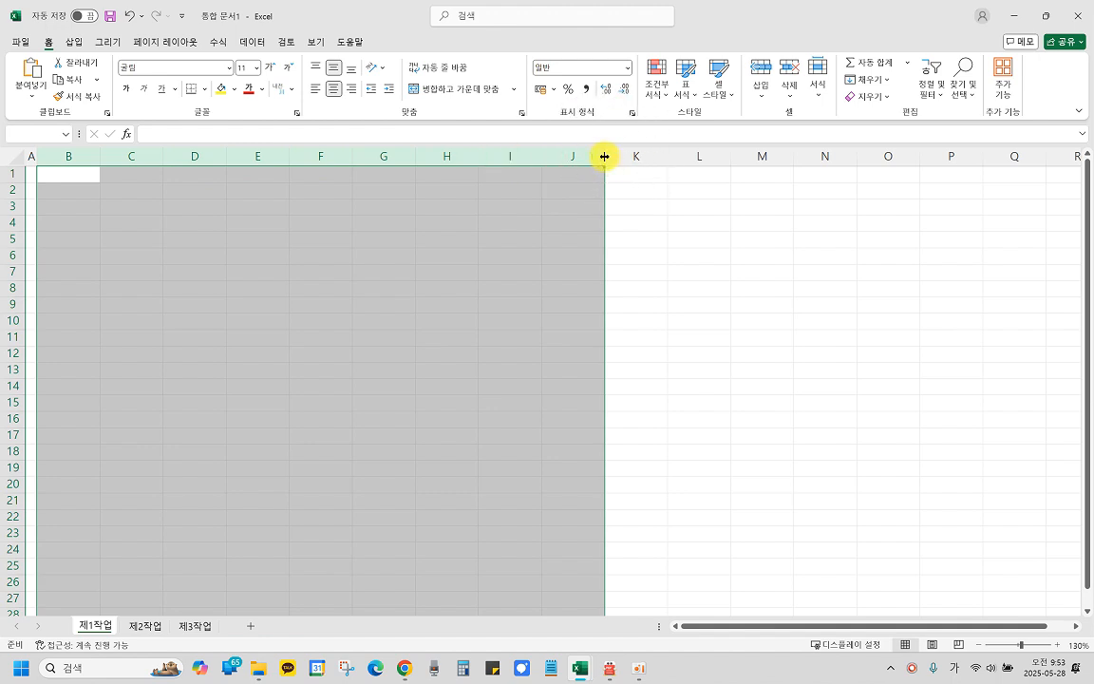
drag(604, 157, 640, 159)
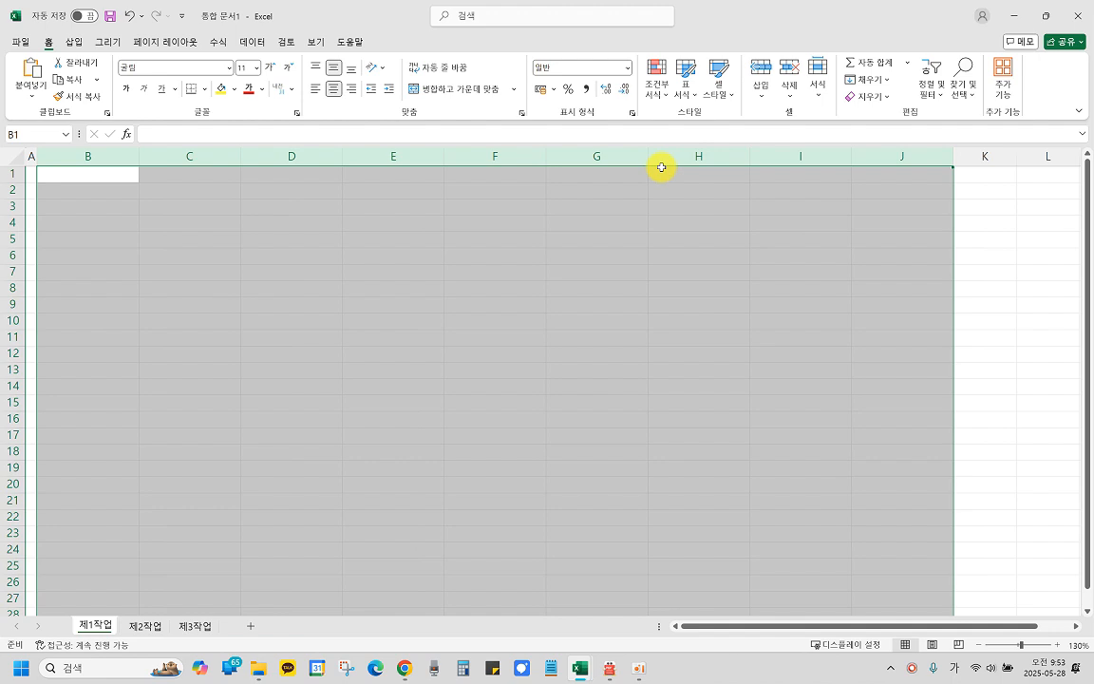
Step: Increase the height of rows 1 through 14 equally to about 21
click(7, 174)
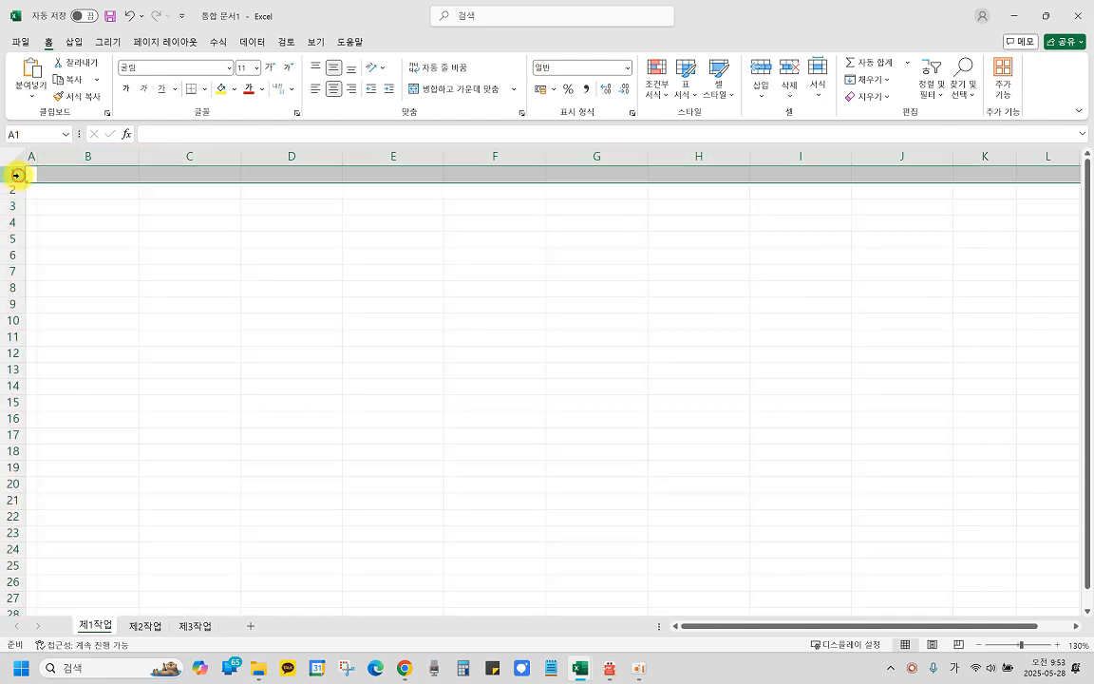
shift+click(14, 388)
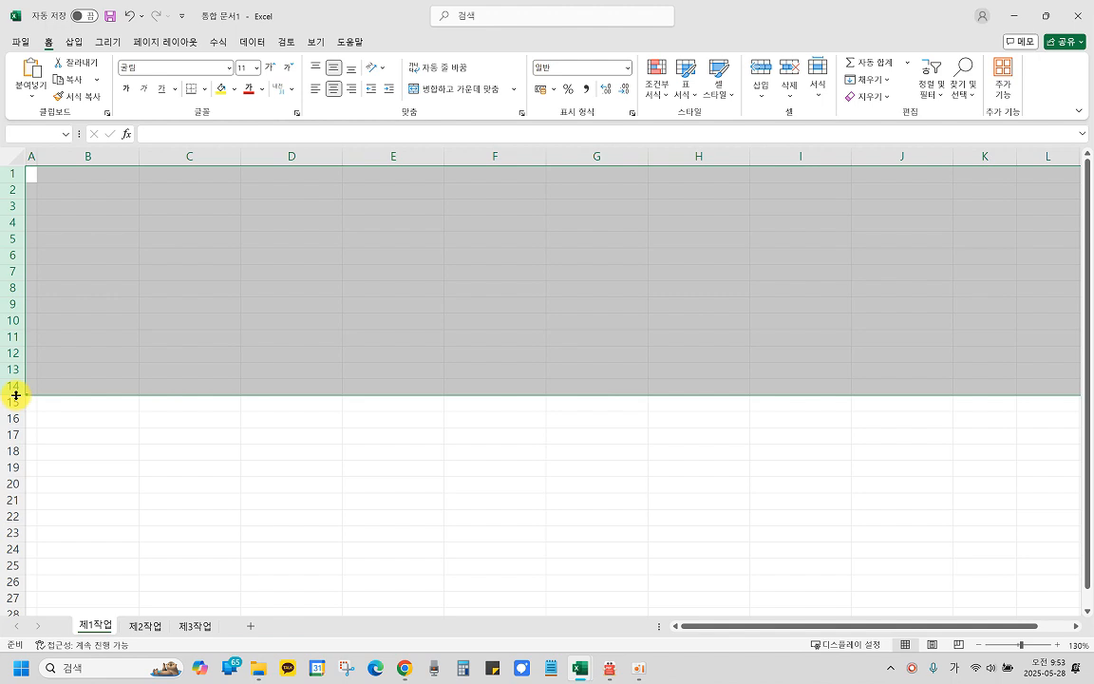
drag(16, 395, 14, 403)
drag(14, 402, 15, 404)
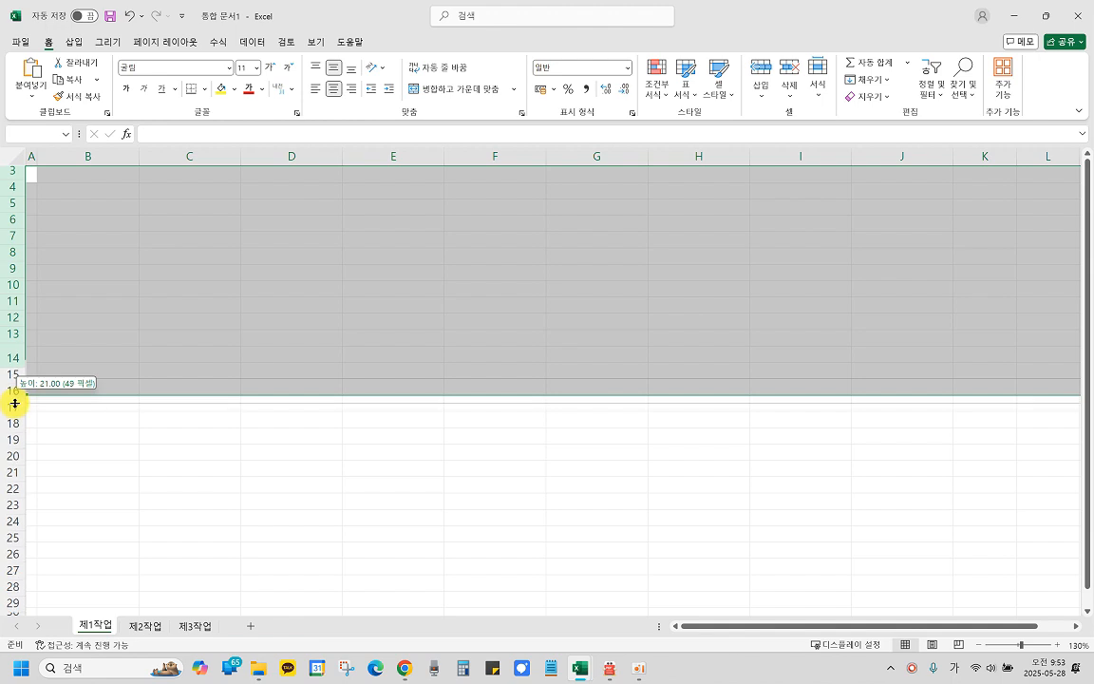
drag(15, 404, 11, 403)
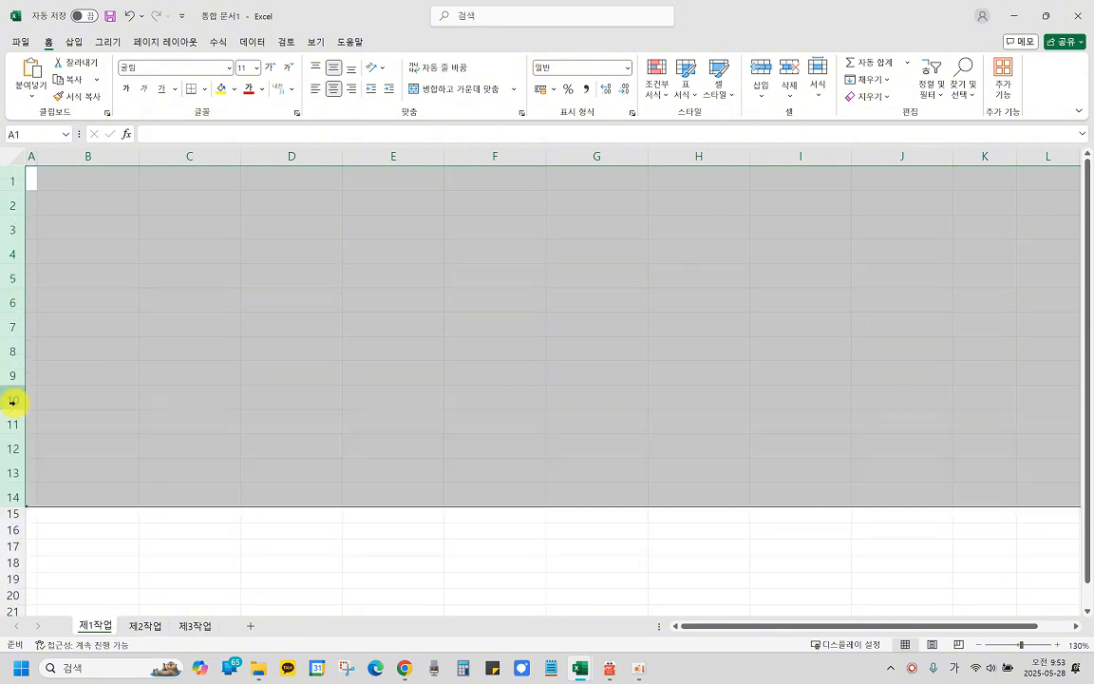
click(290, 521)
click(110, 219)
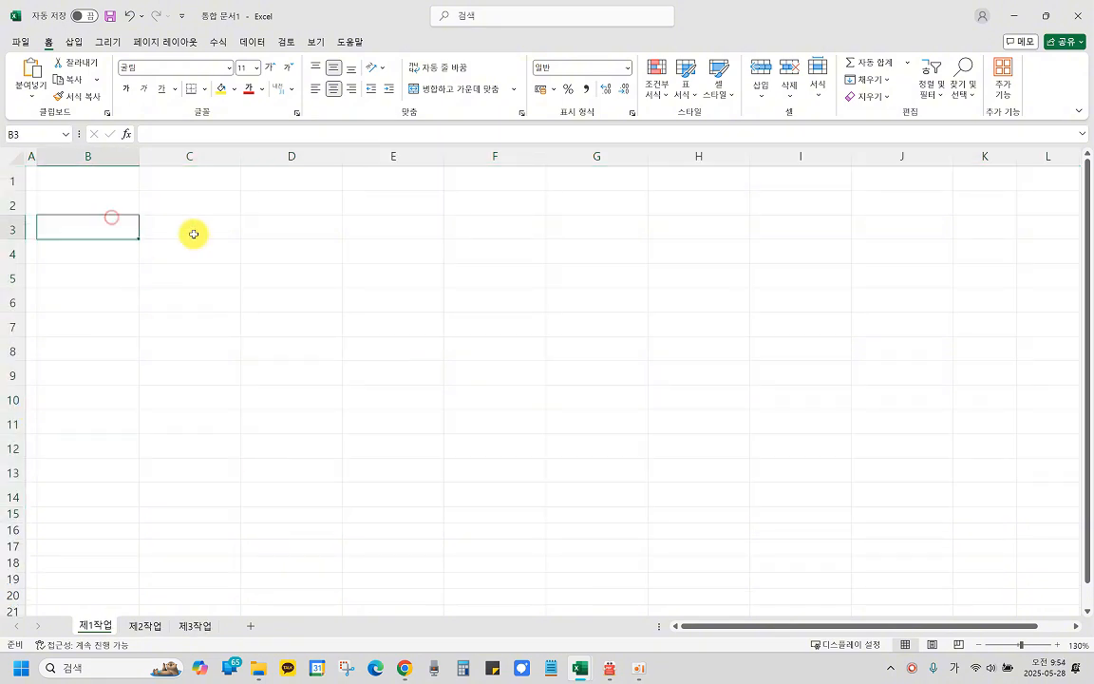
click(252, 242)
click(172, 375)
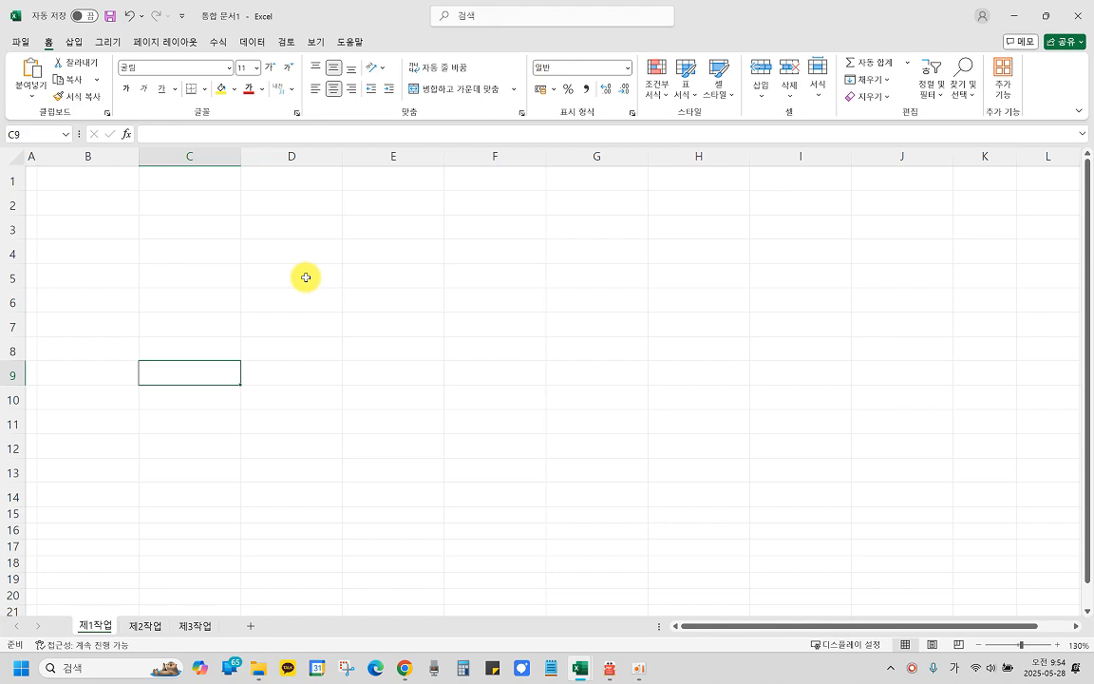
Step: Consult the 출력형태 table and conditions in the exam PDF, and give B4:J14 in the workbook all borders plus a thick outside border
click(608, 667)
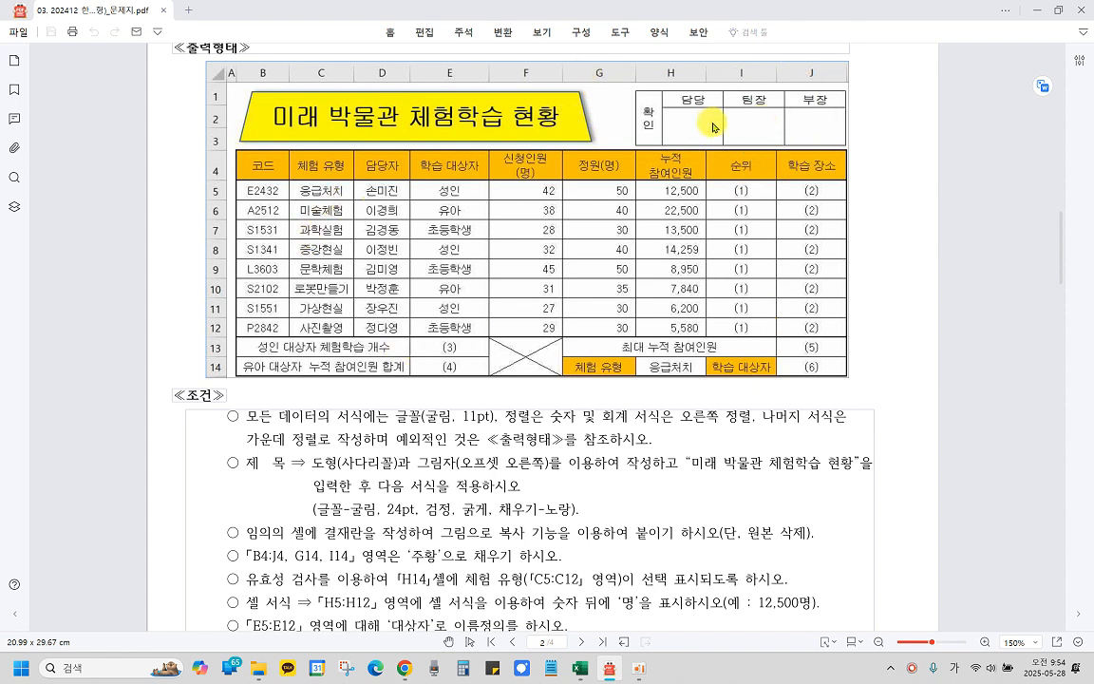
scroll(513, 240, down, 3)
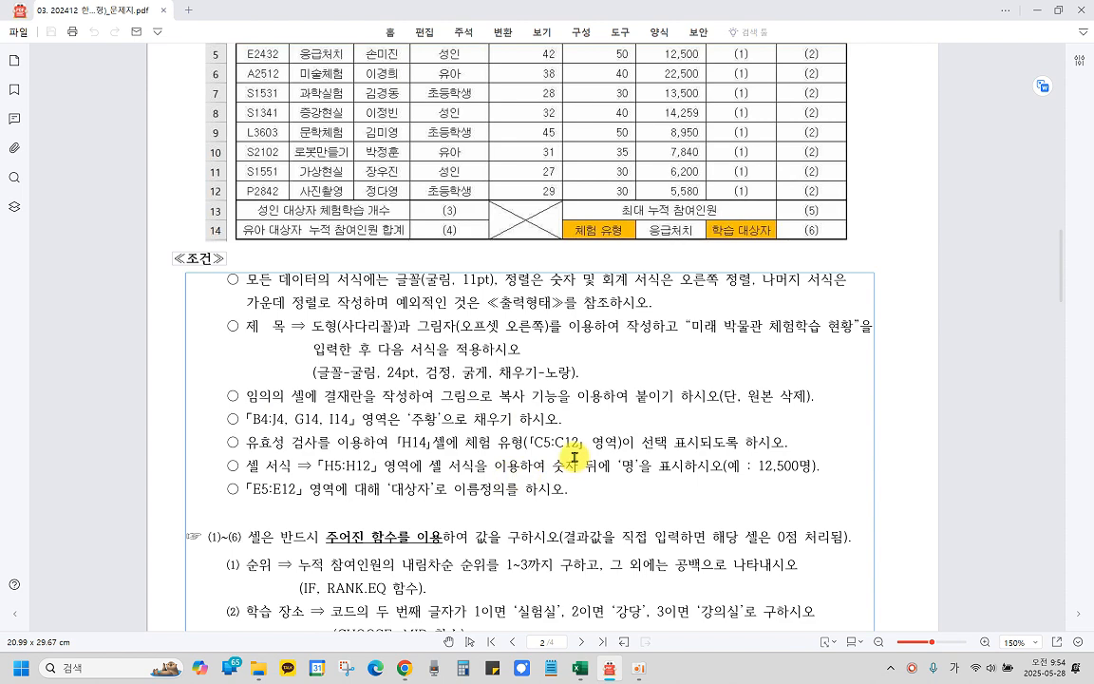
scroll(354, 251, up, 3)
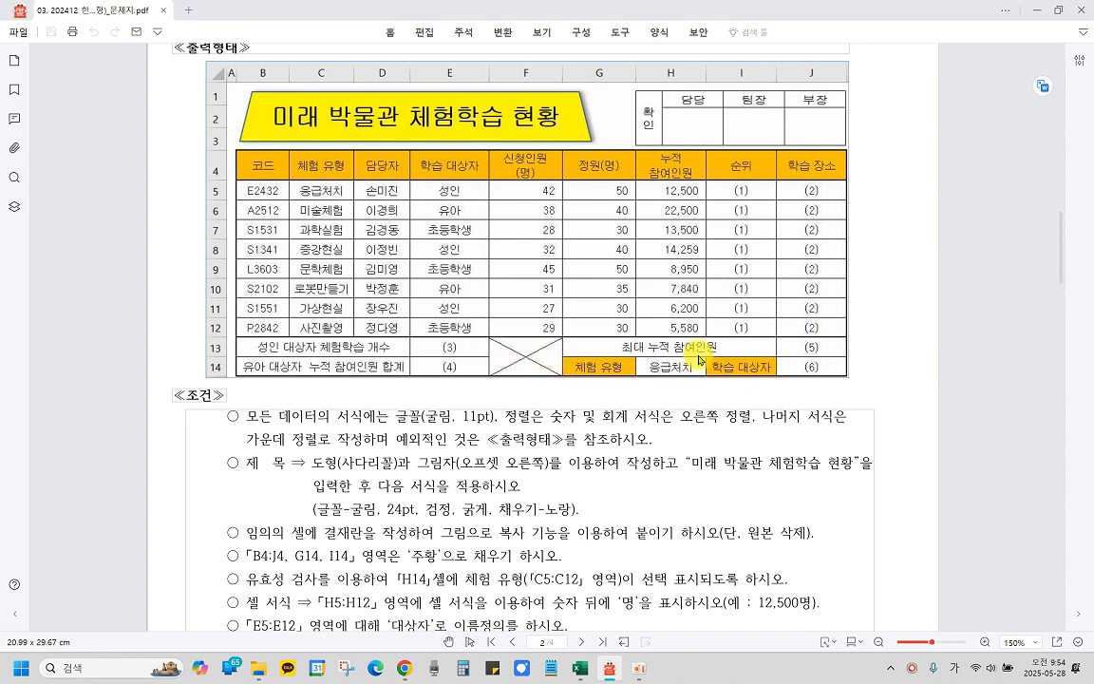
mouse_move(582, 671)
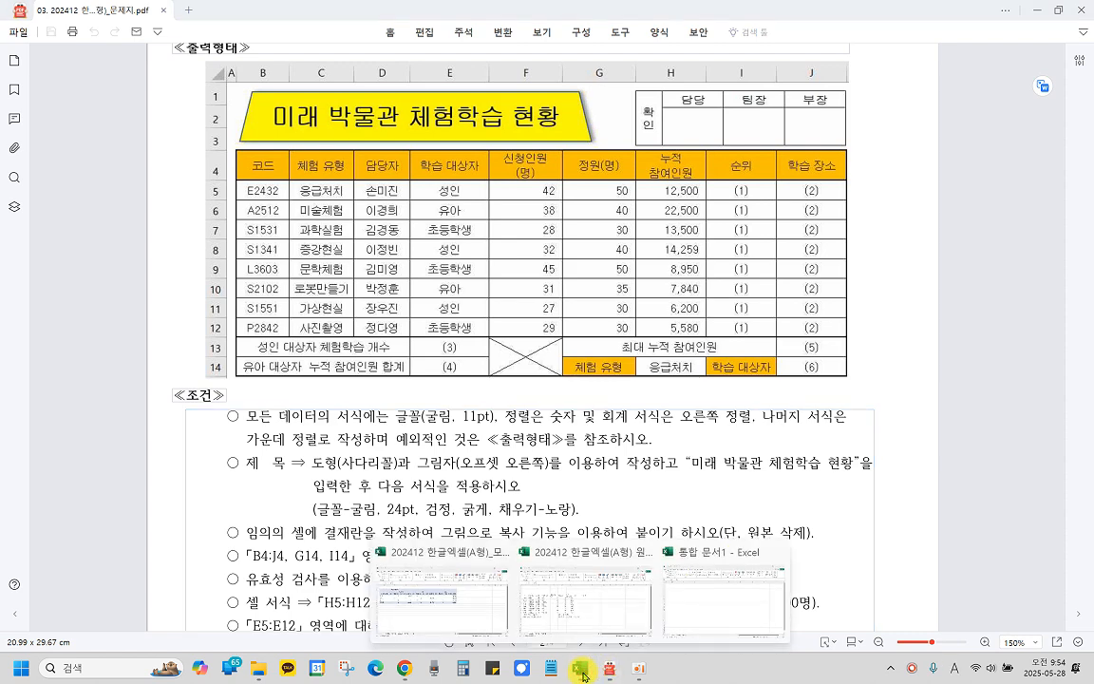
click(744, 612)
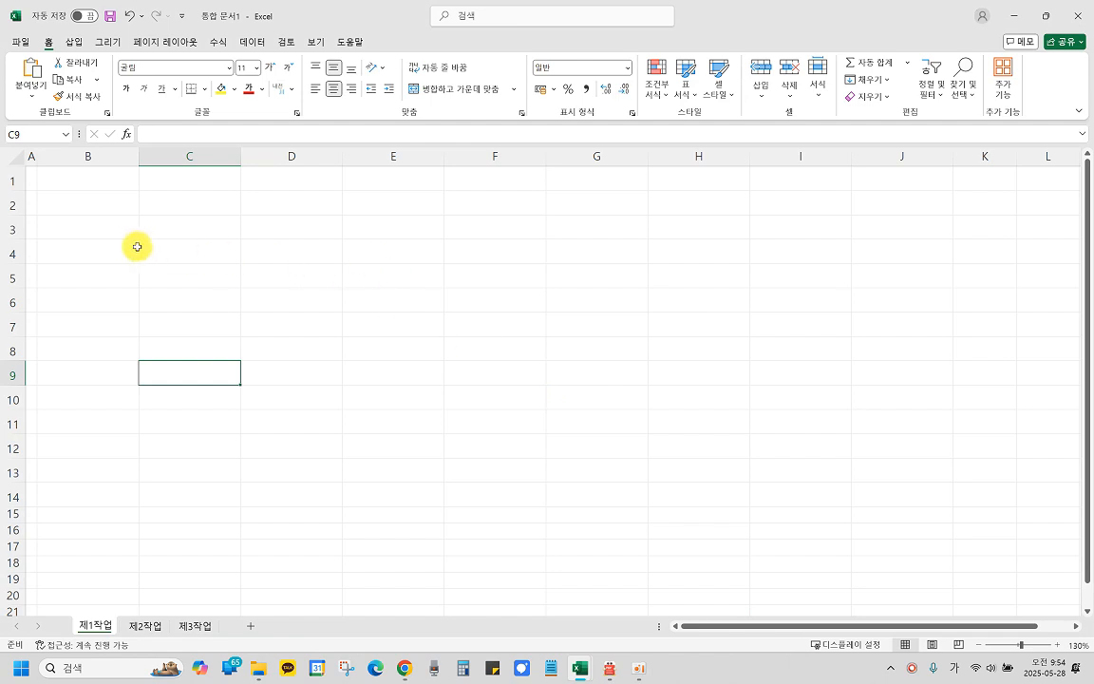
drag(107, 249, 902, 488)
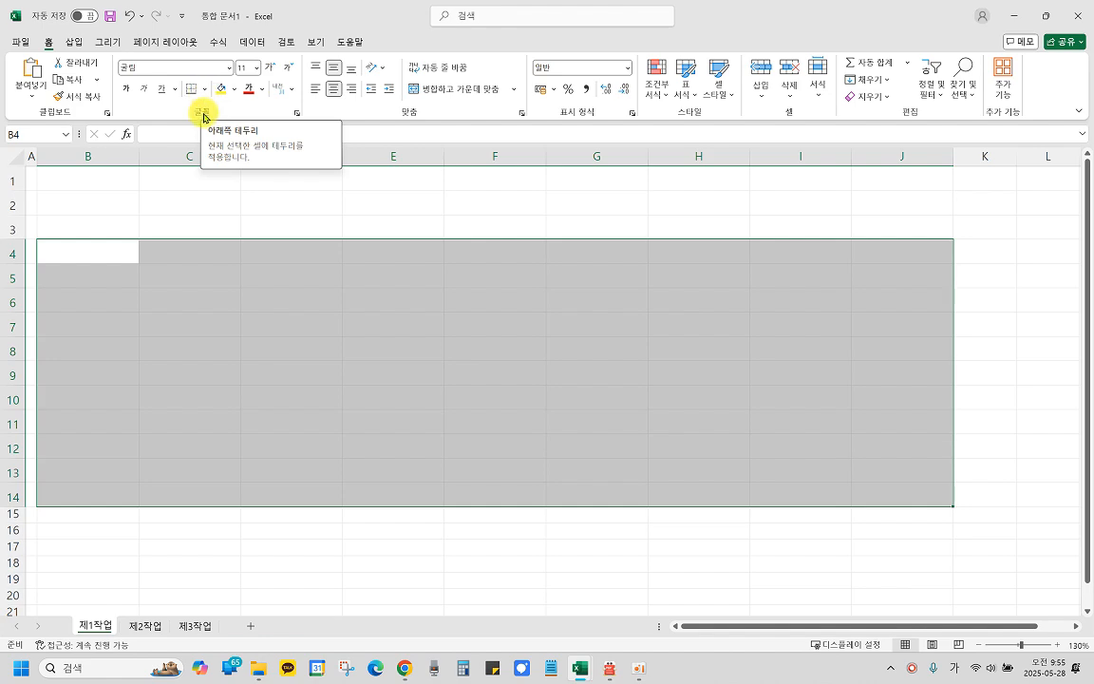
click(207, 92)
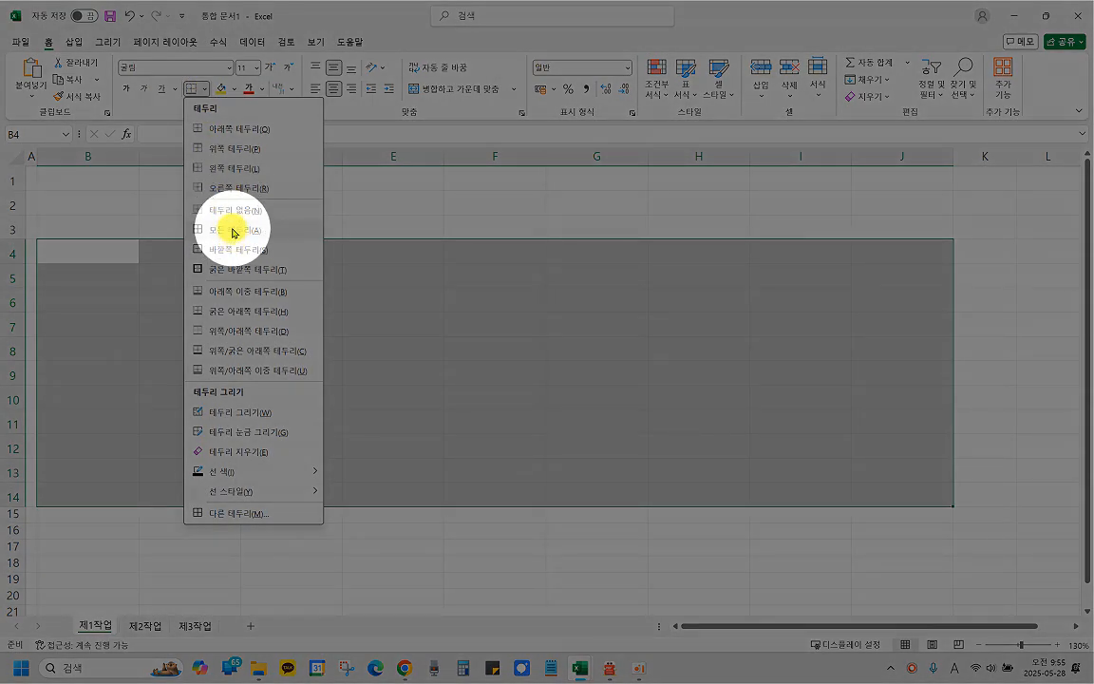
click(233, 231)
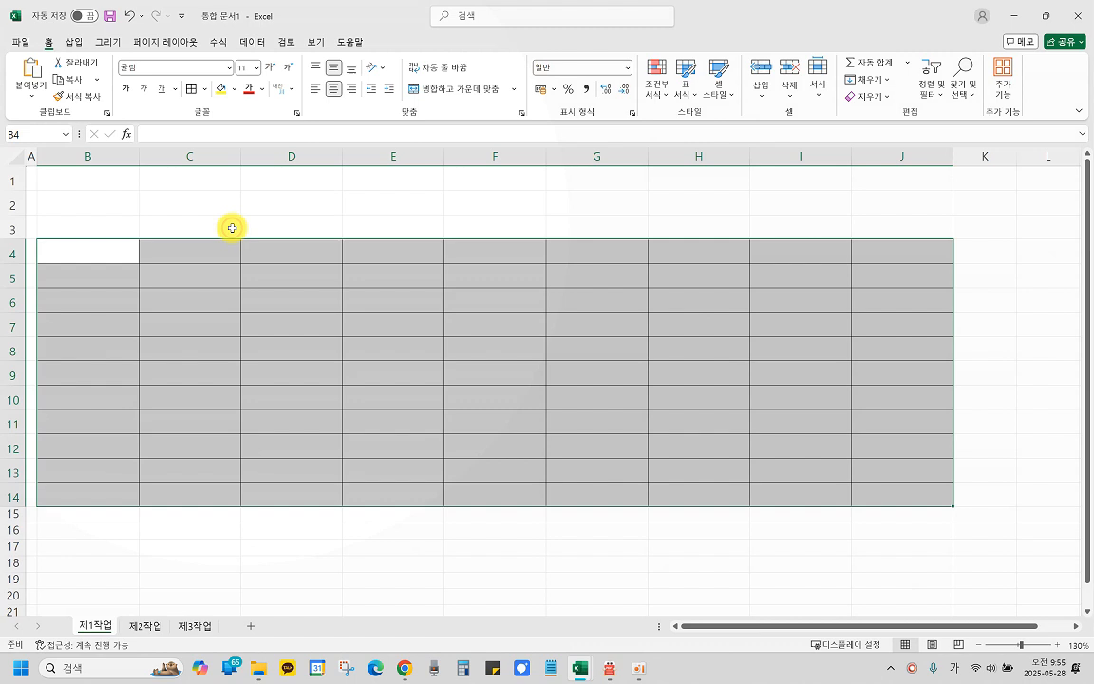
click(206, 90)
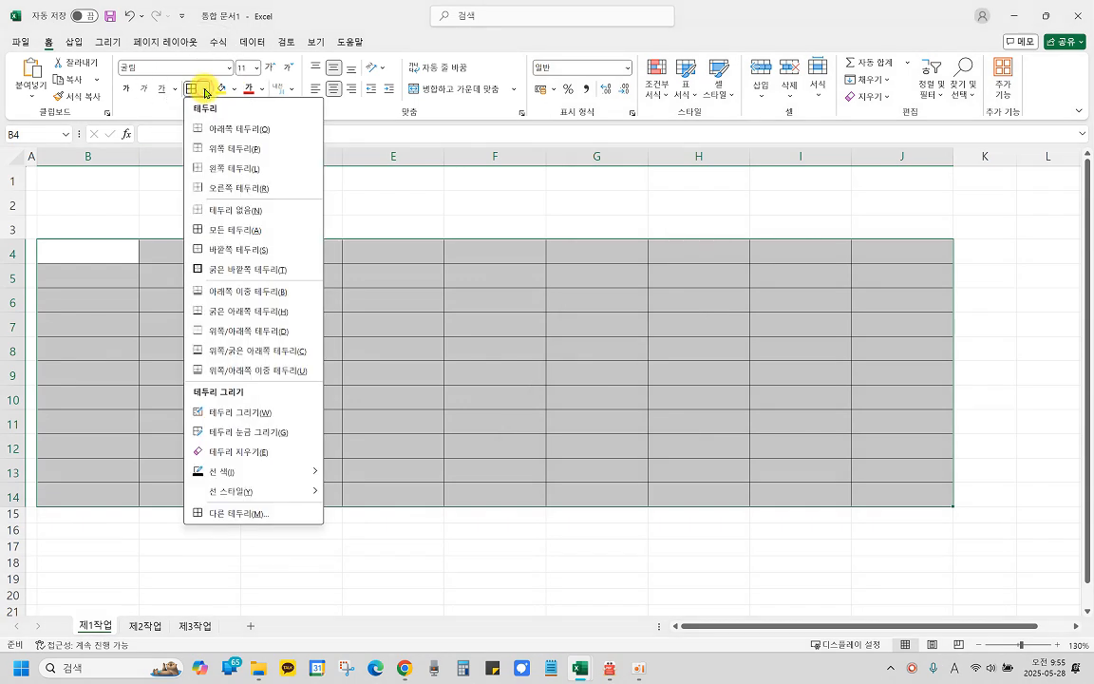
click(249, 269)
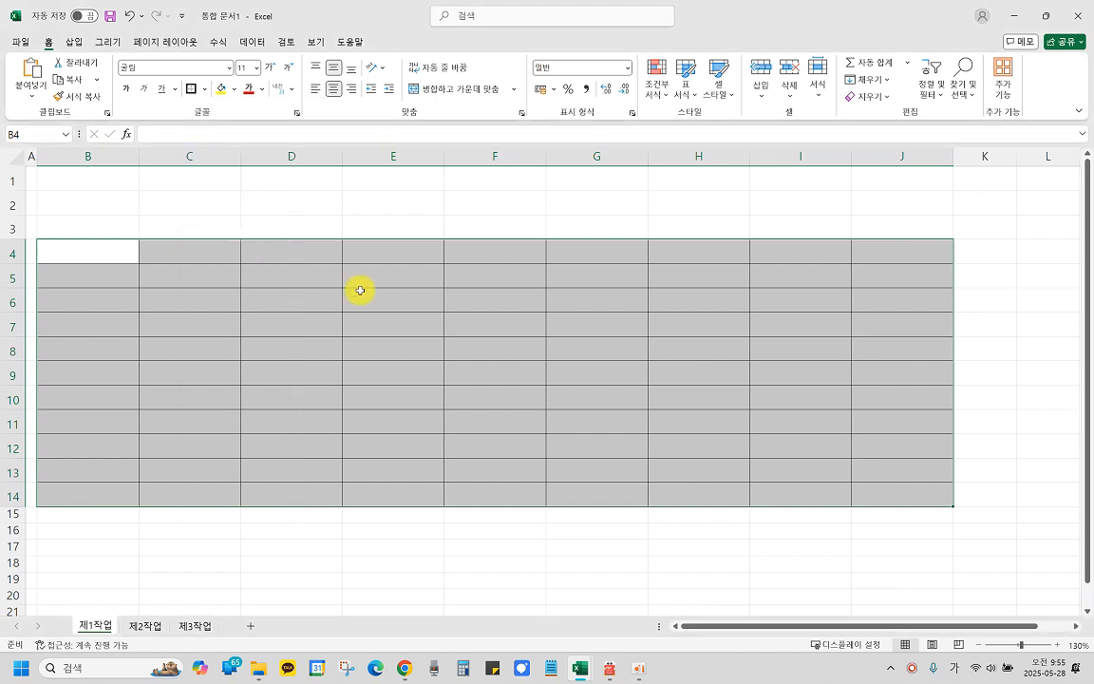
Step: Apply a thick outside border around the data range B5:J12
drag(105, 277, 907, 444)
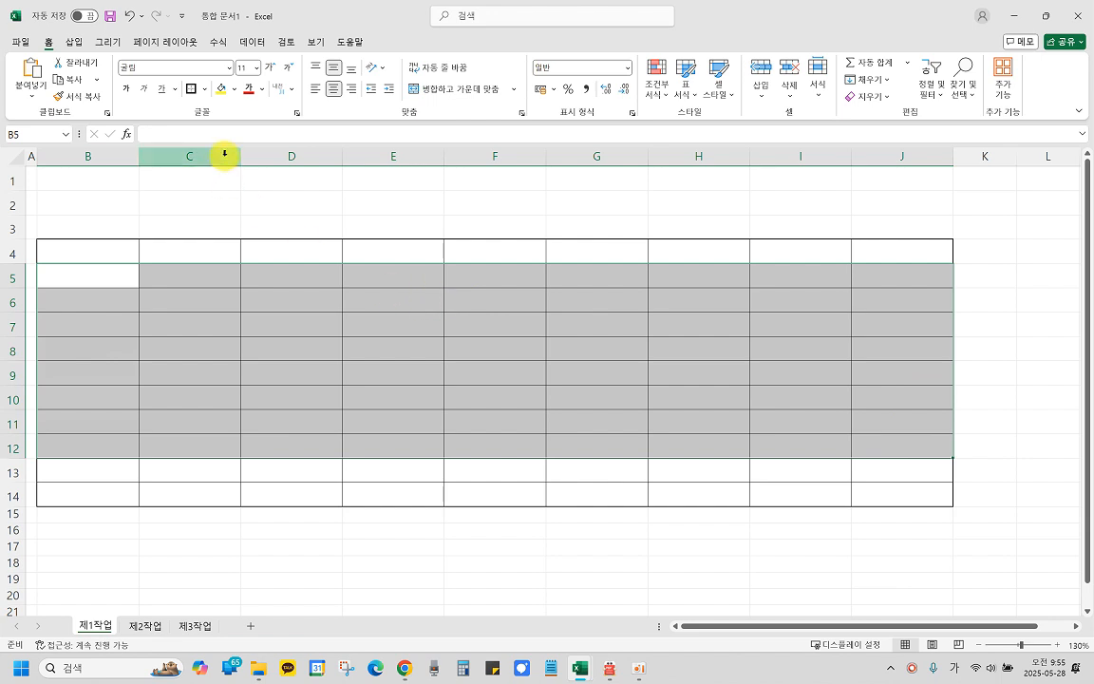
click(204, 91)
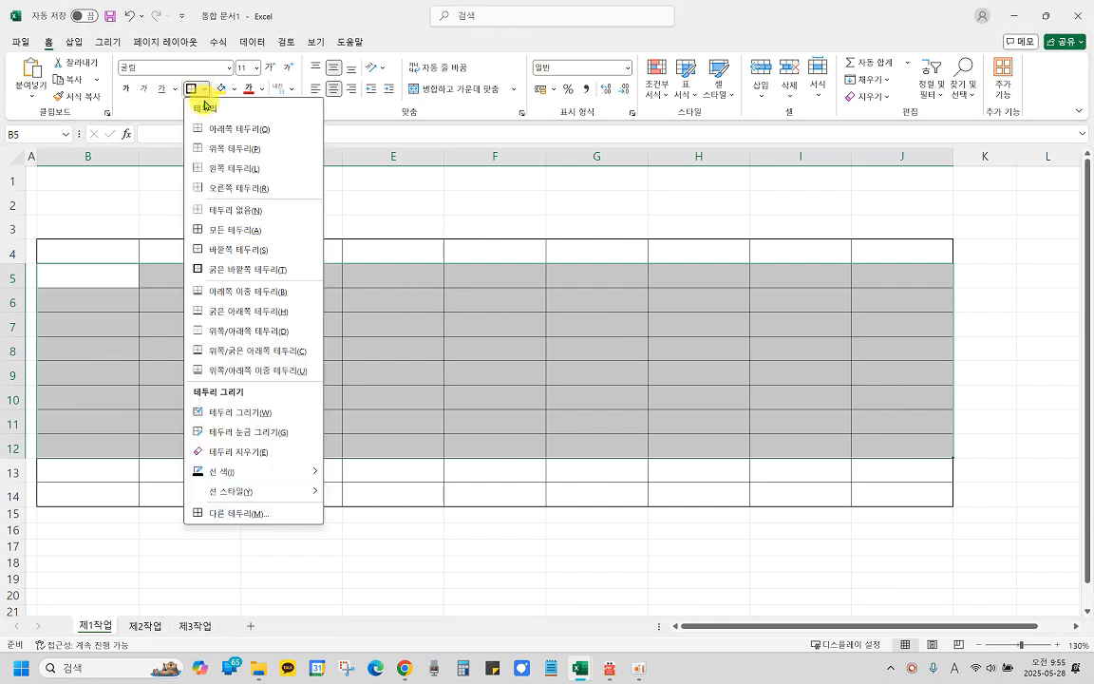
click(218, 271)
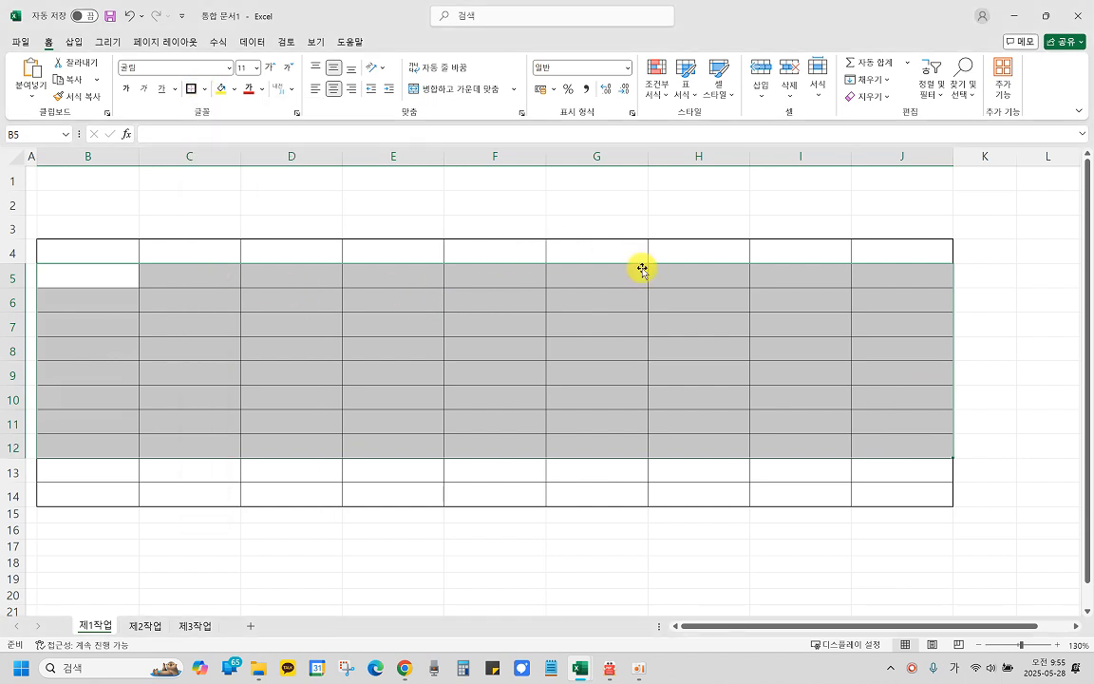
click(466, 532)
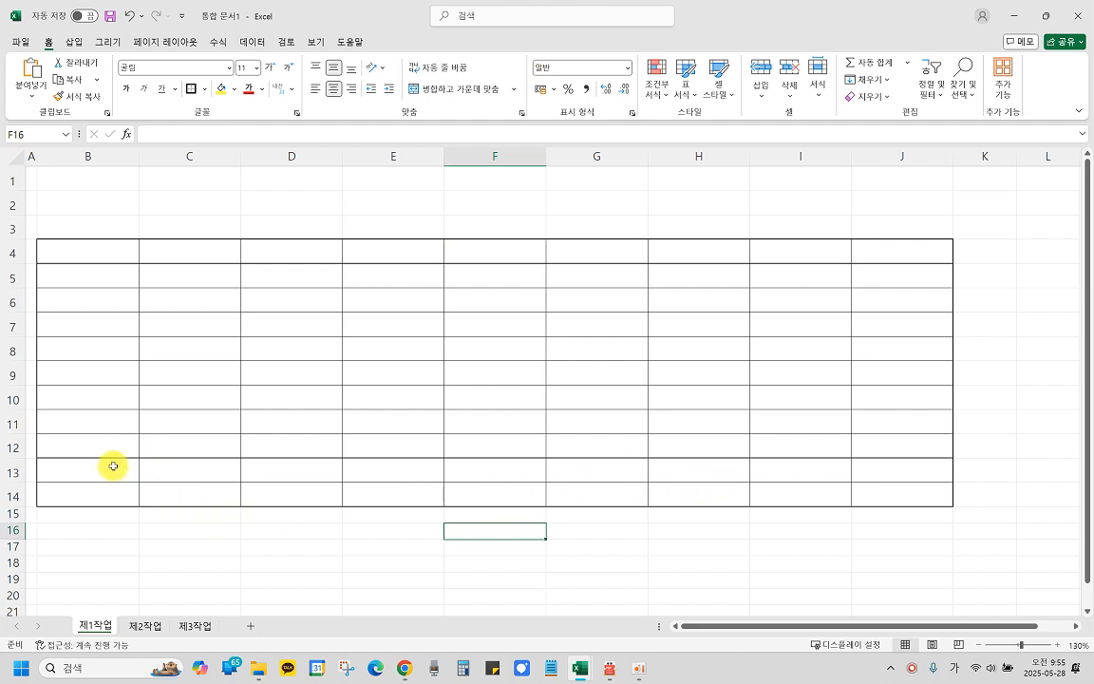
Step: Following the output table in the exam PDF, merge and center B13:D13, B14:D14, F13:F14 and G13:I13 in the workbook
click(611, 667)
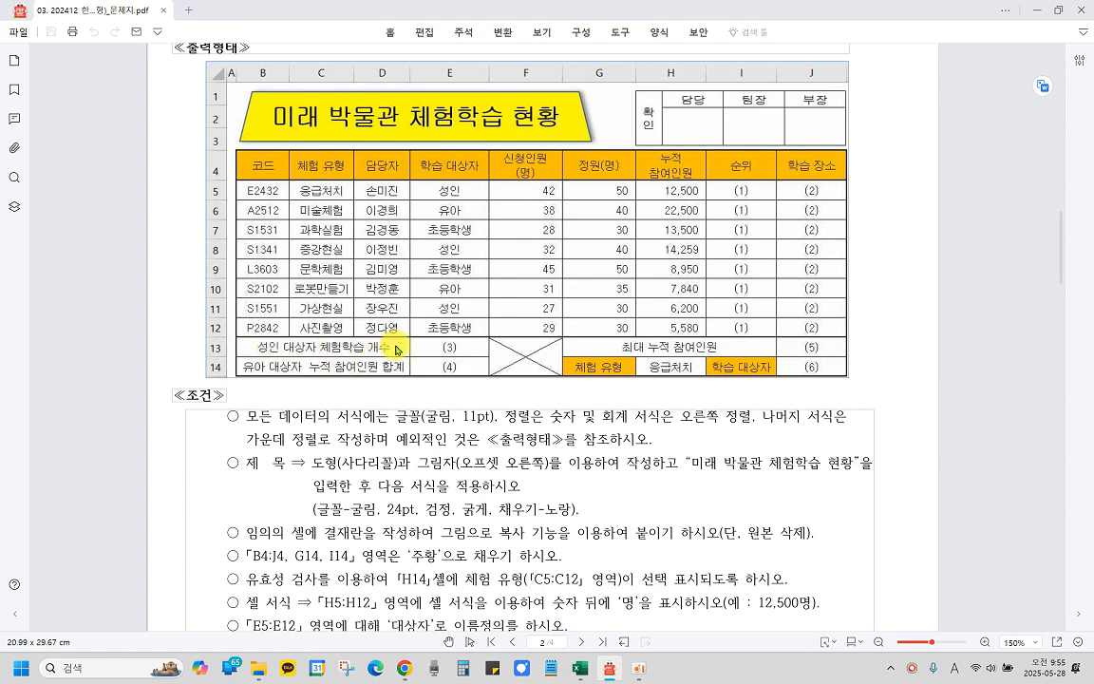
key(ctrl)
key(ctrl)
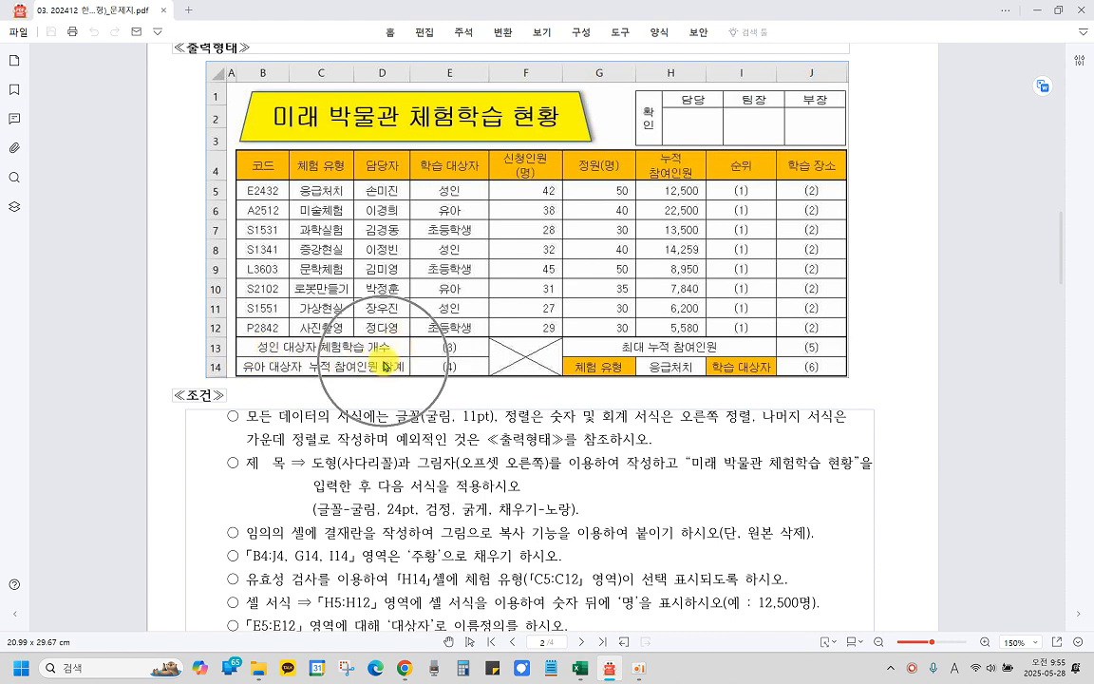
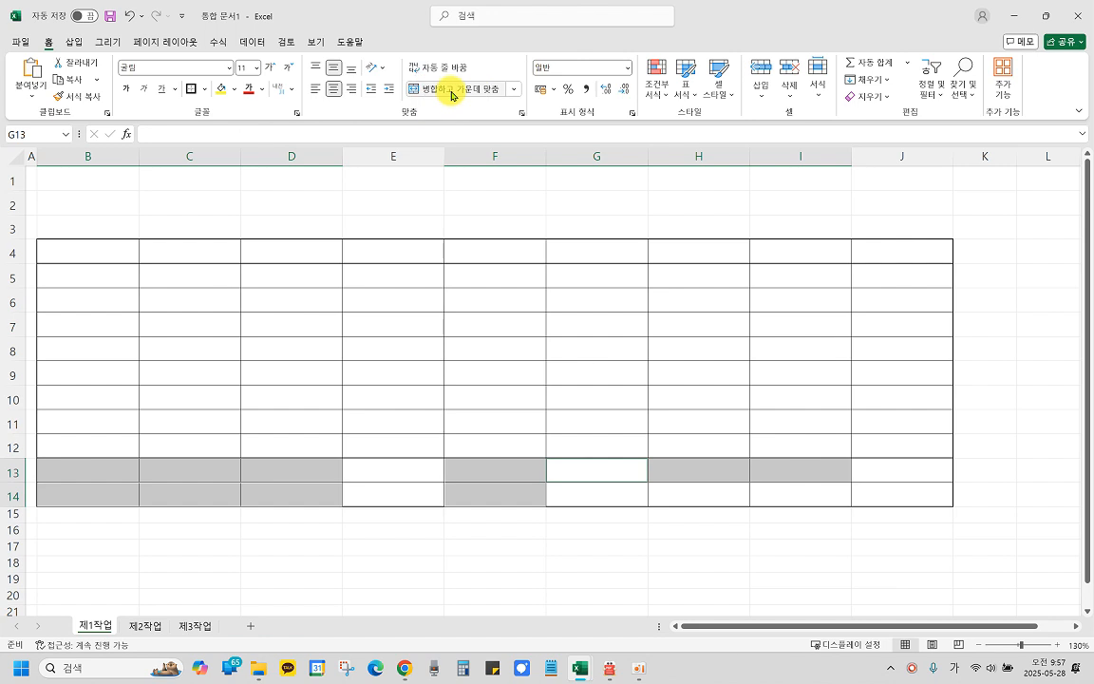
click(451, 90)
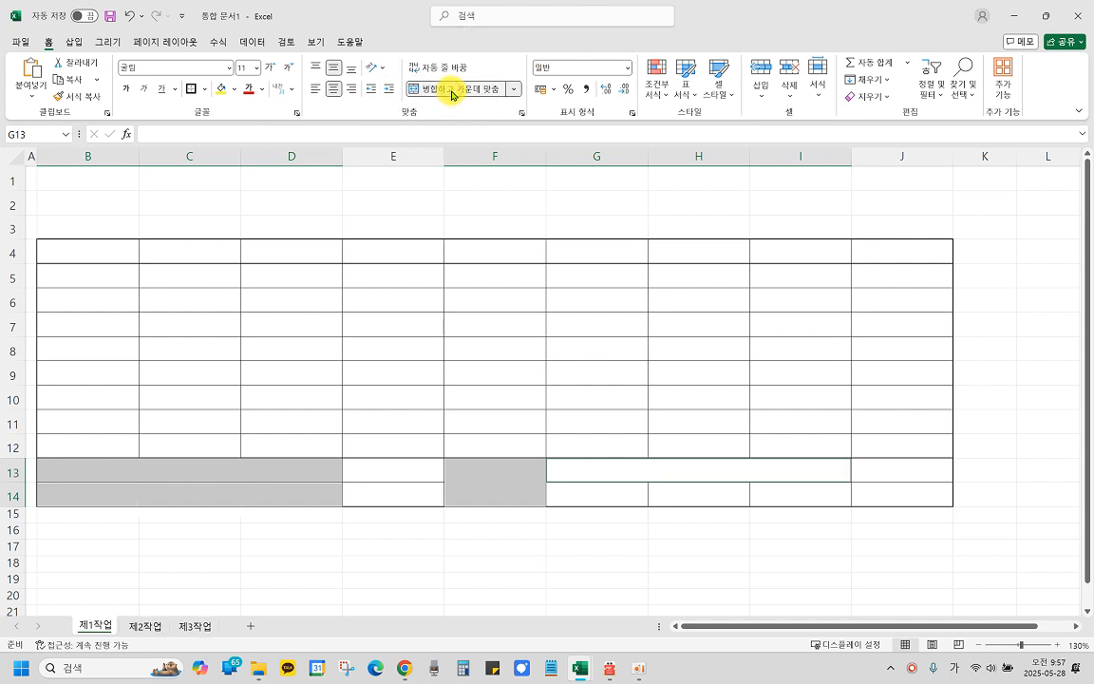
click(347, 560)
click(256, 474)
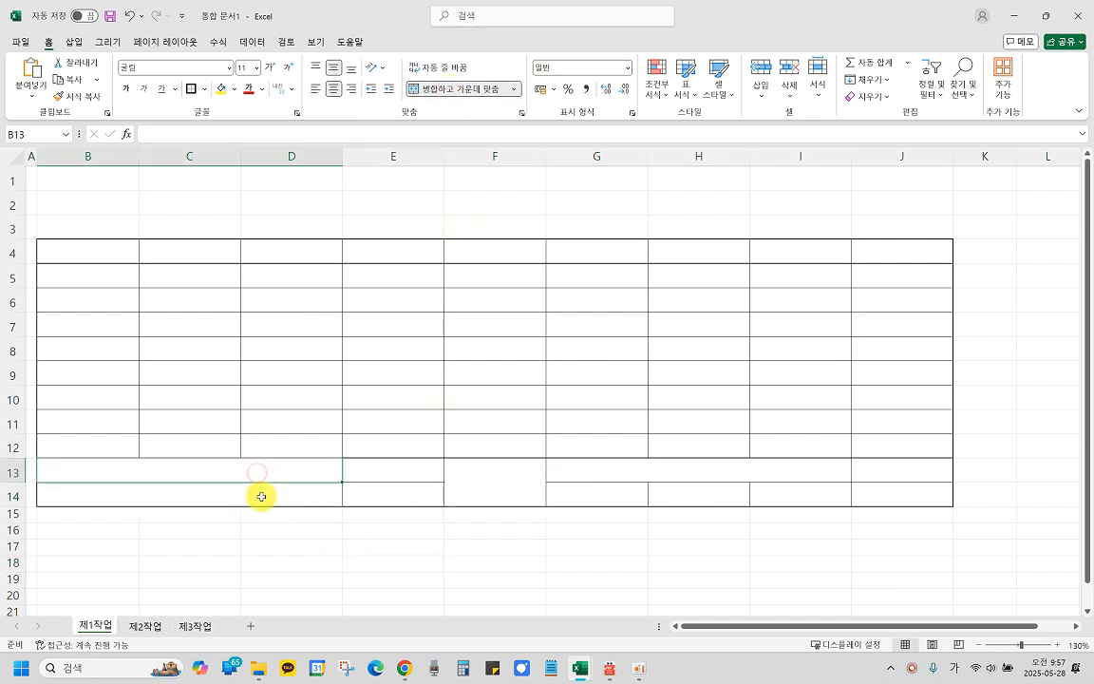
click(261, 496)
click(509, 477)
click(671, 473)
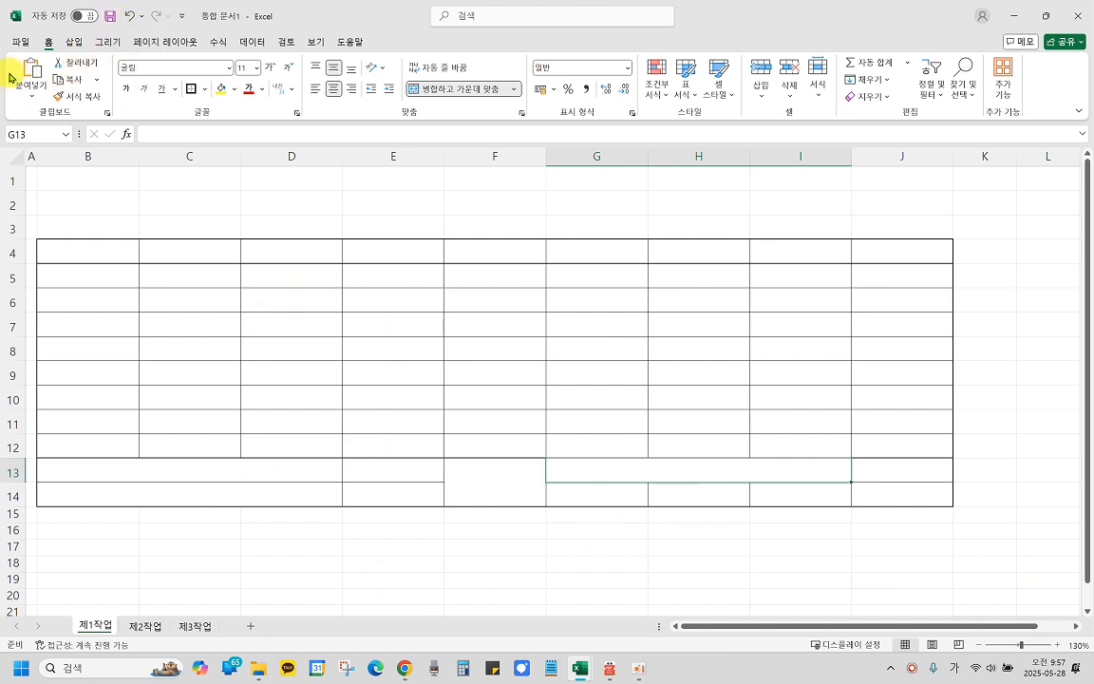
Step: Save the workbook into the 문서 > ITQ folder, named 20250528- followed by the candidate's name
click(20, 44)
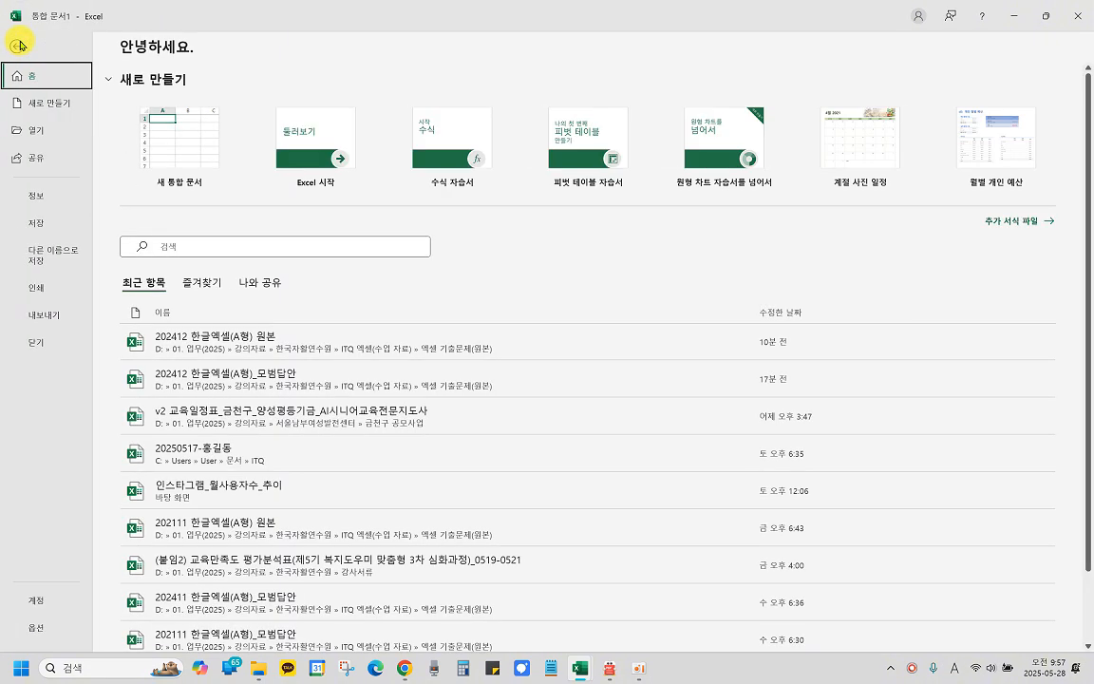
click(51, 252)
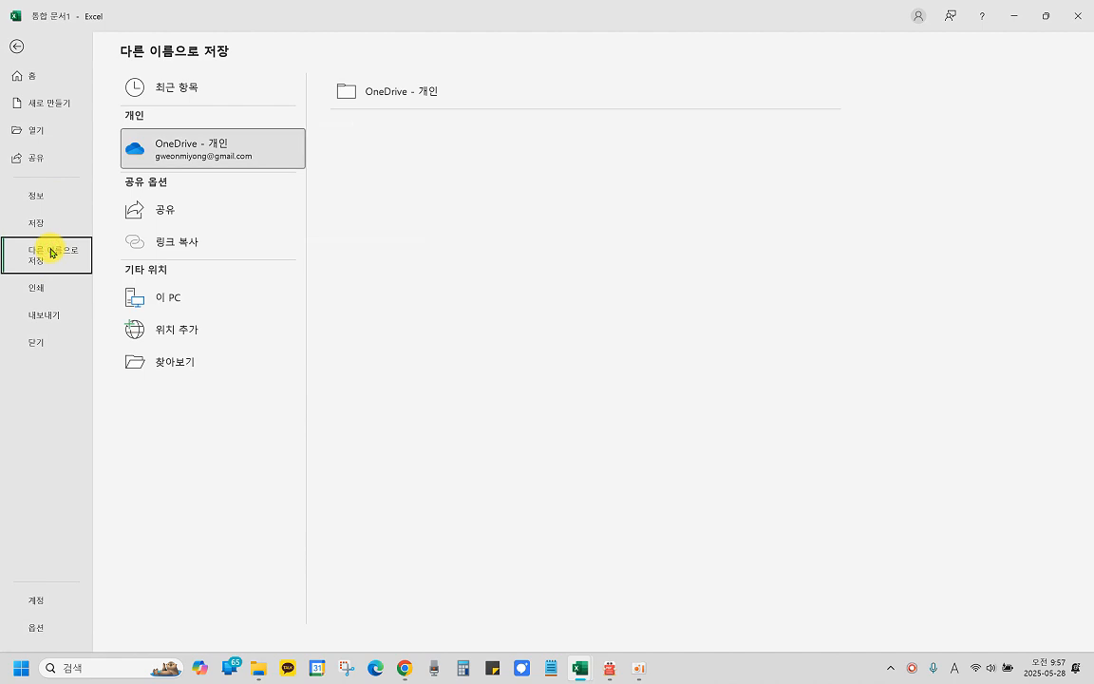
click(180, 362)
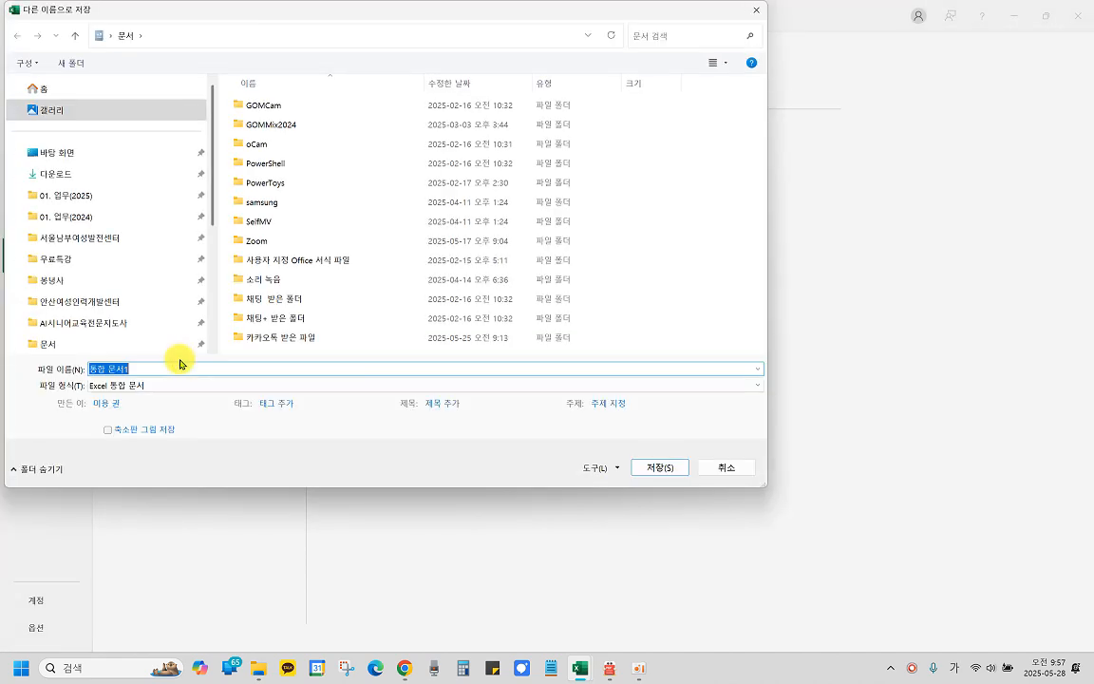
scroll(74, 327, down, 2)
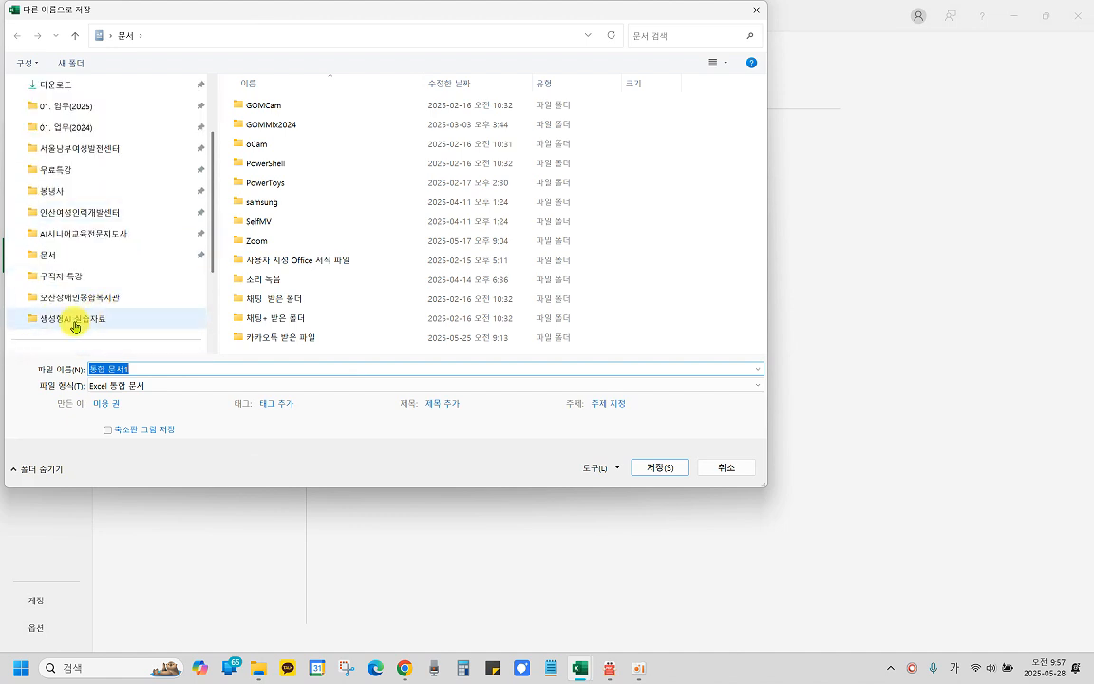
click(48, 255)
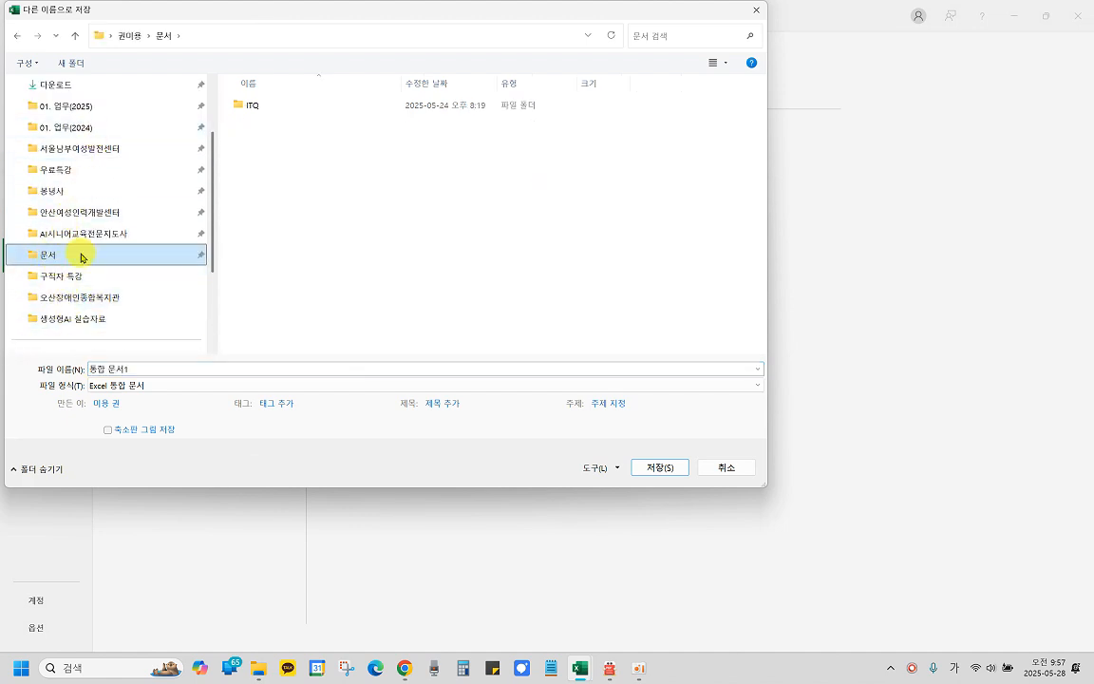
click(238, 106)
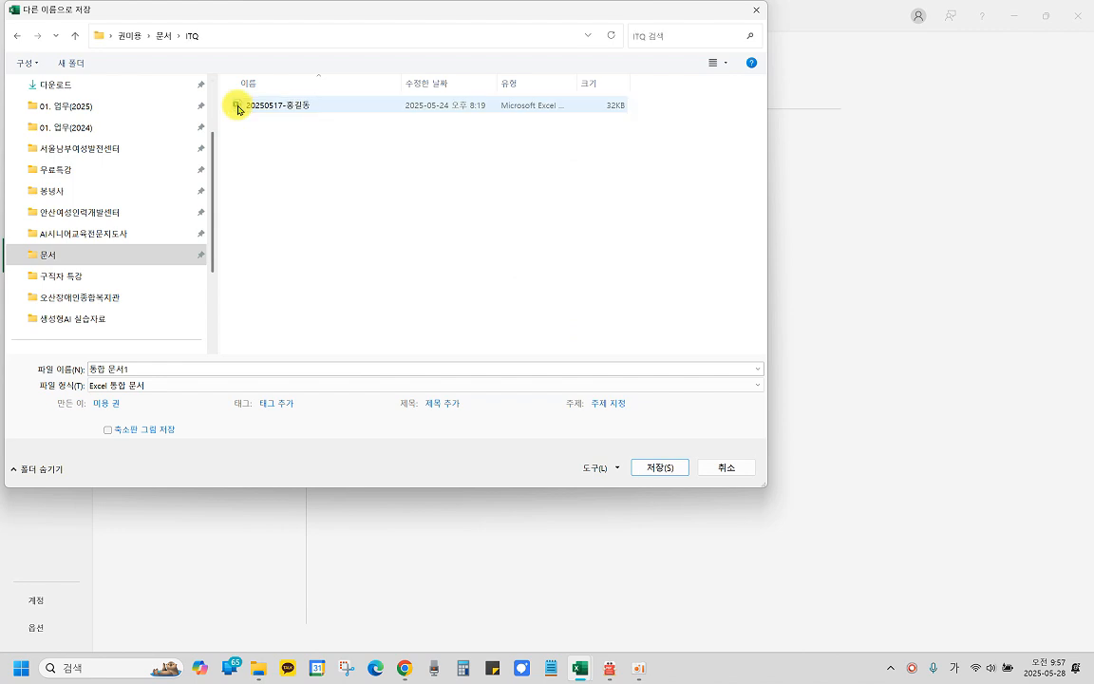
click(154, 367)
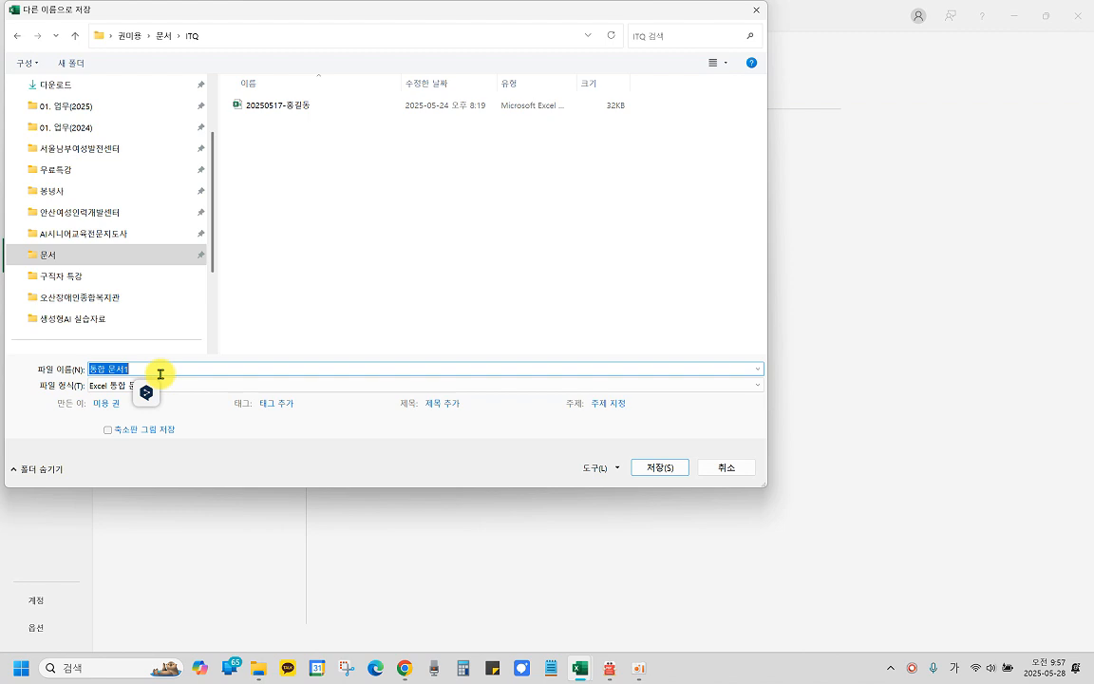
text(2025)
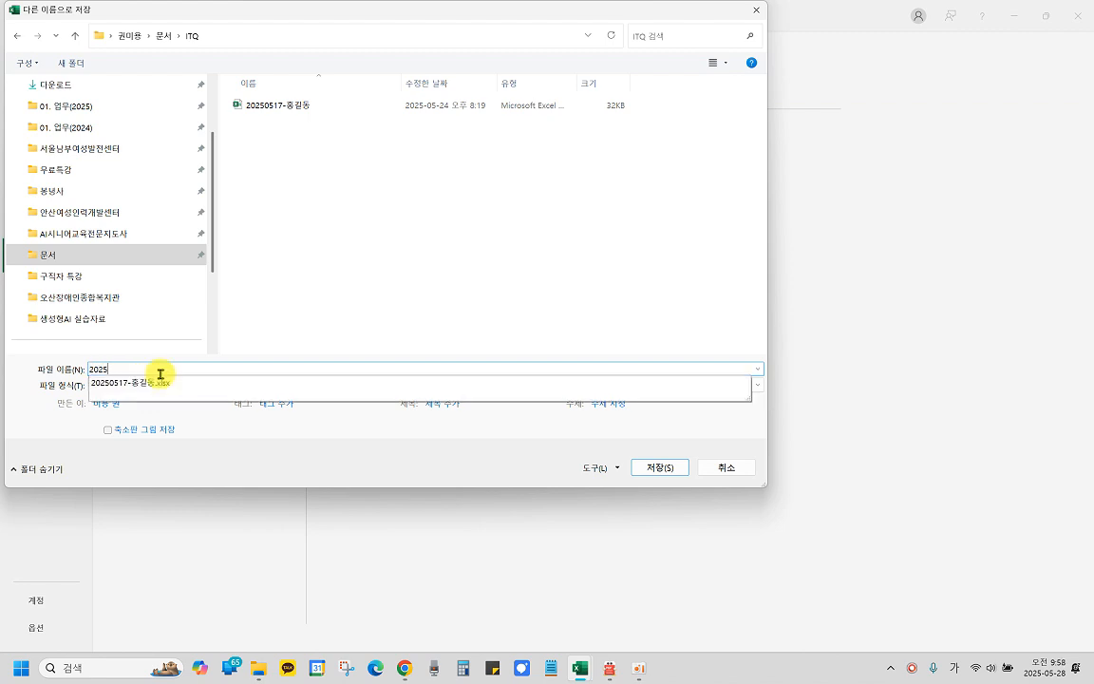
text(0528-홍길동)
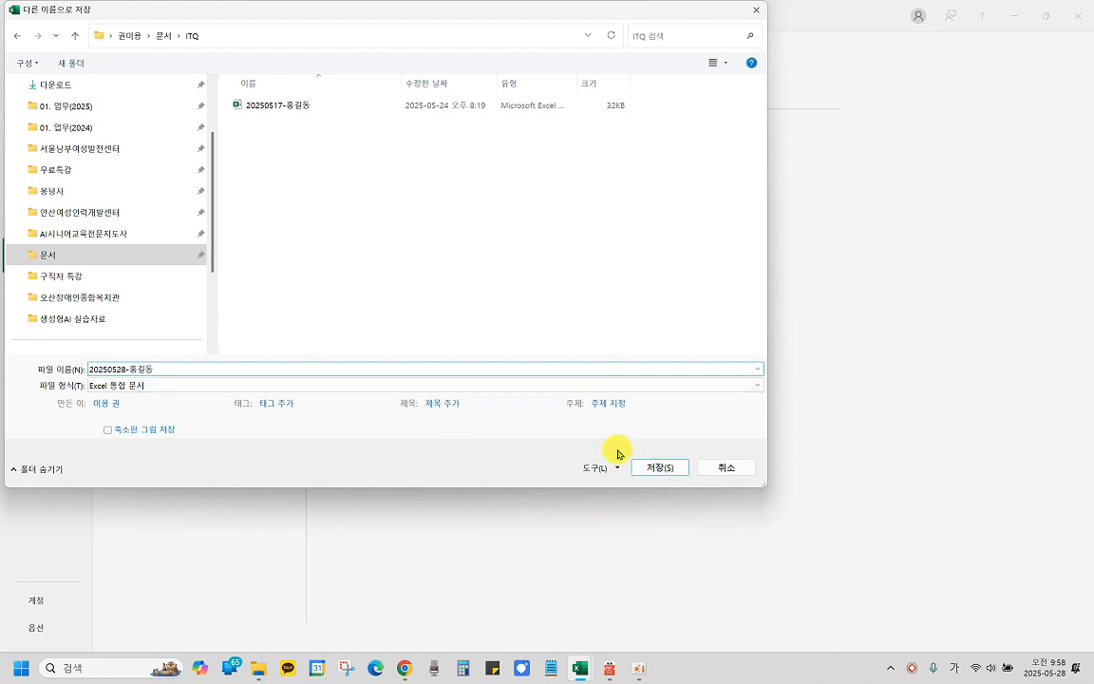
click(652, 469)
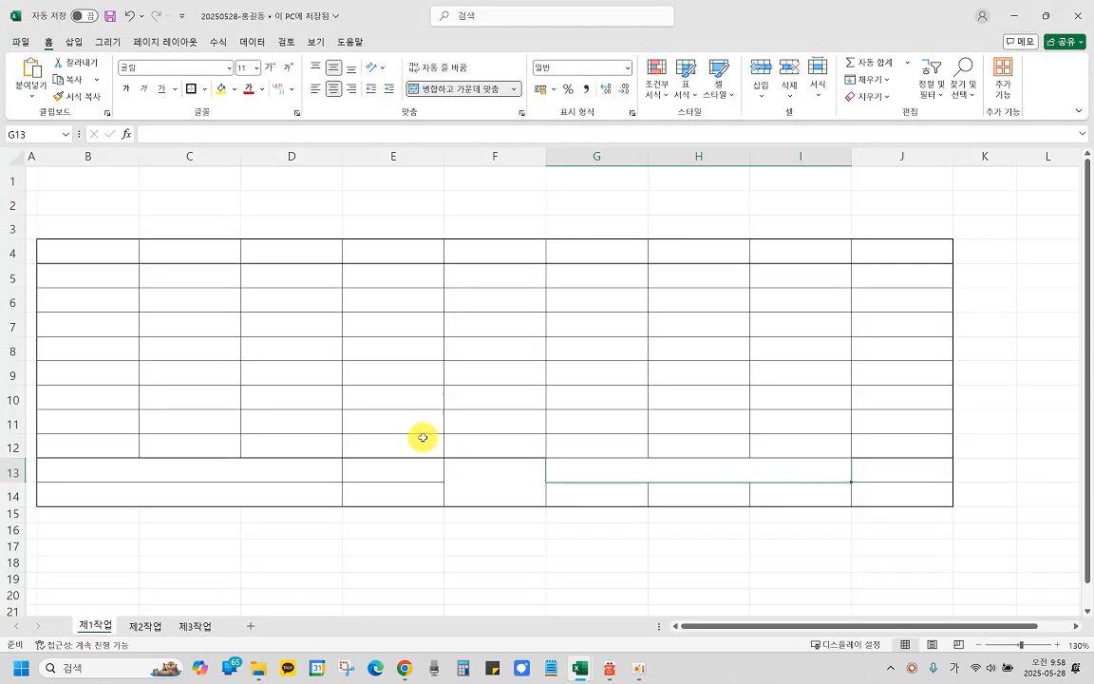
Step: Save the workbook again to its existing file
click(427, 228)
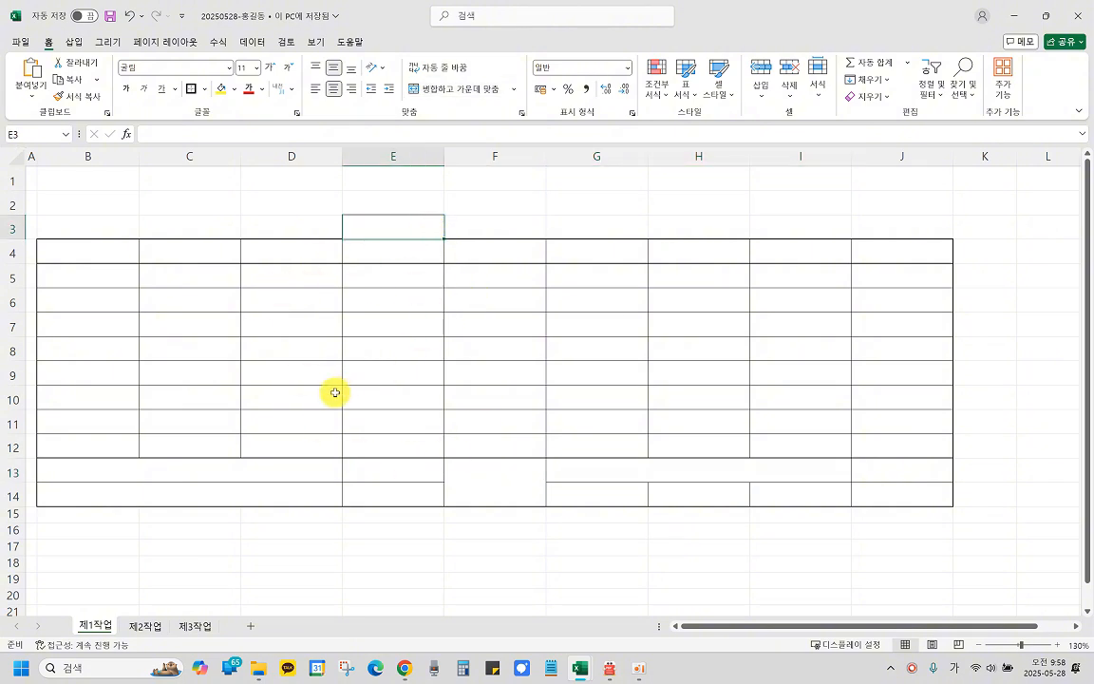
click(112, 18)
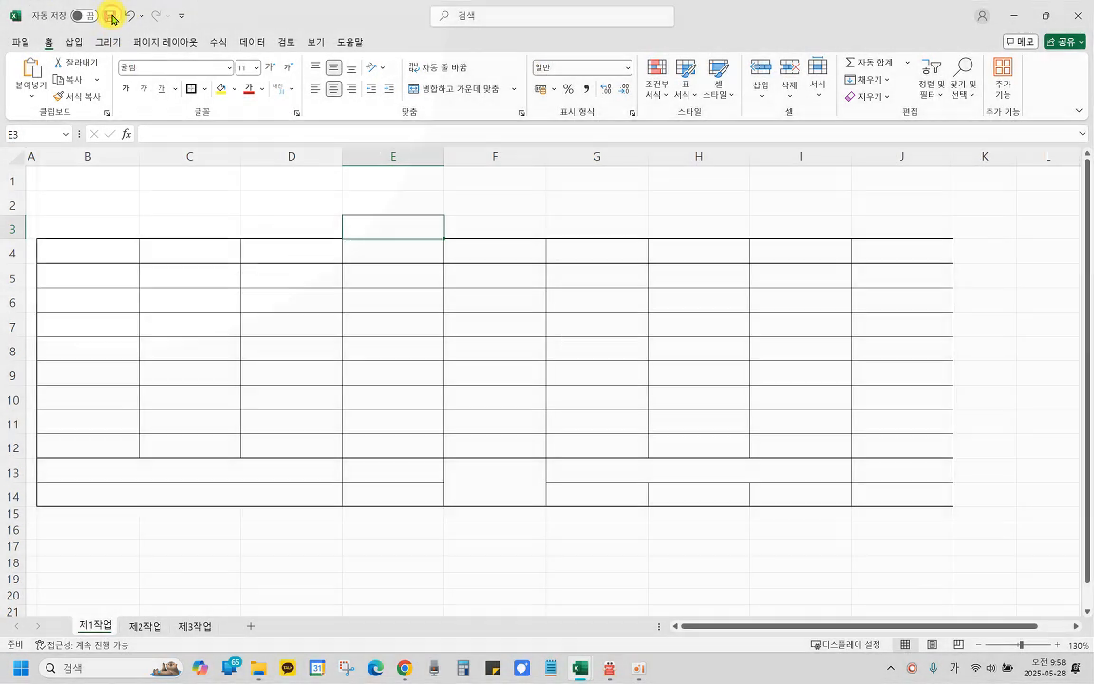
click(23, 43)
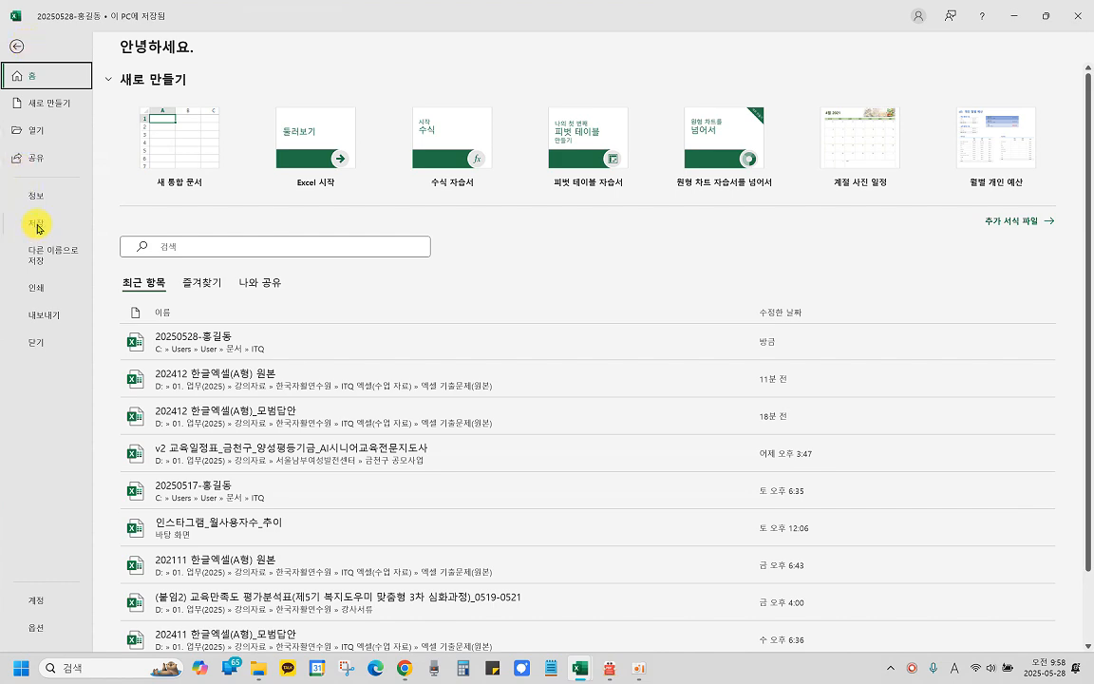
click(17, 46)
click(305, 386)
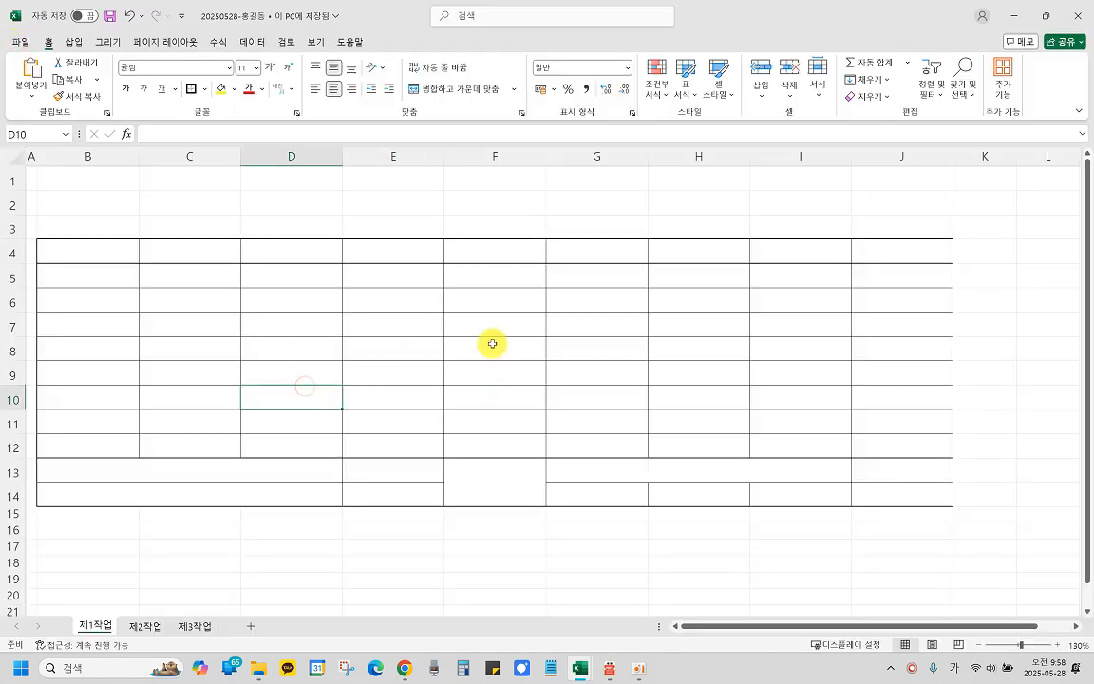
click(501, 321)
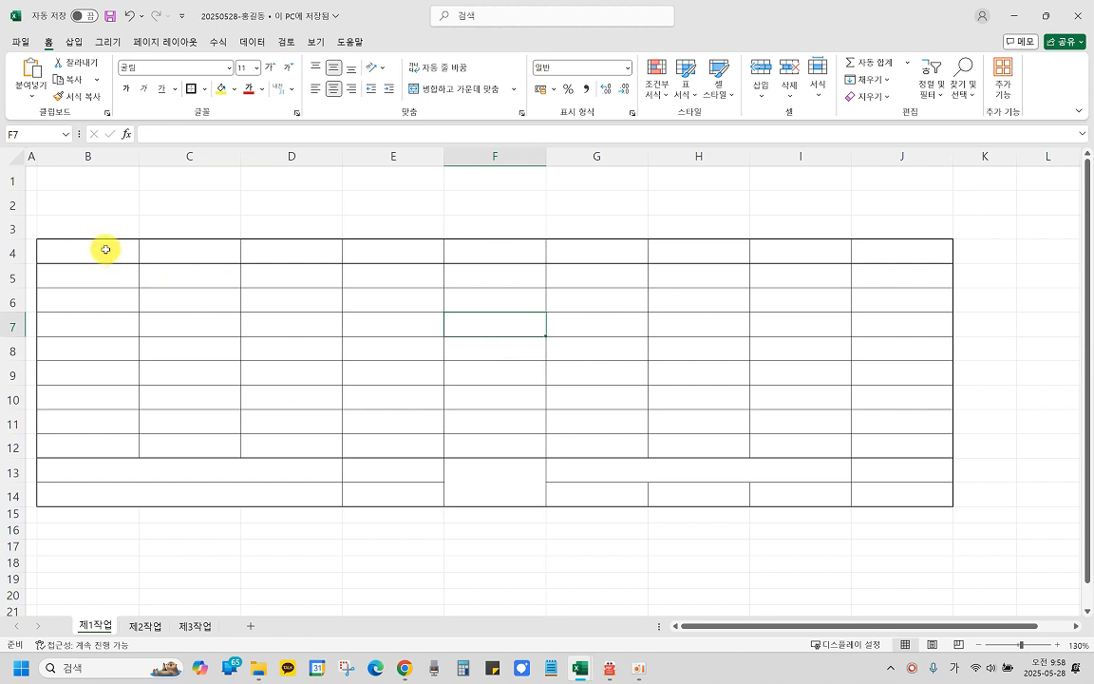
Step: Enter the table headers 코드 in B4 and 체험 유형 in C4 of the 제1작업 sheet
click(104, 250)
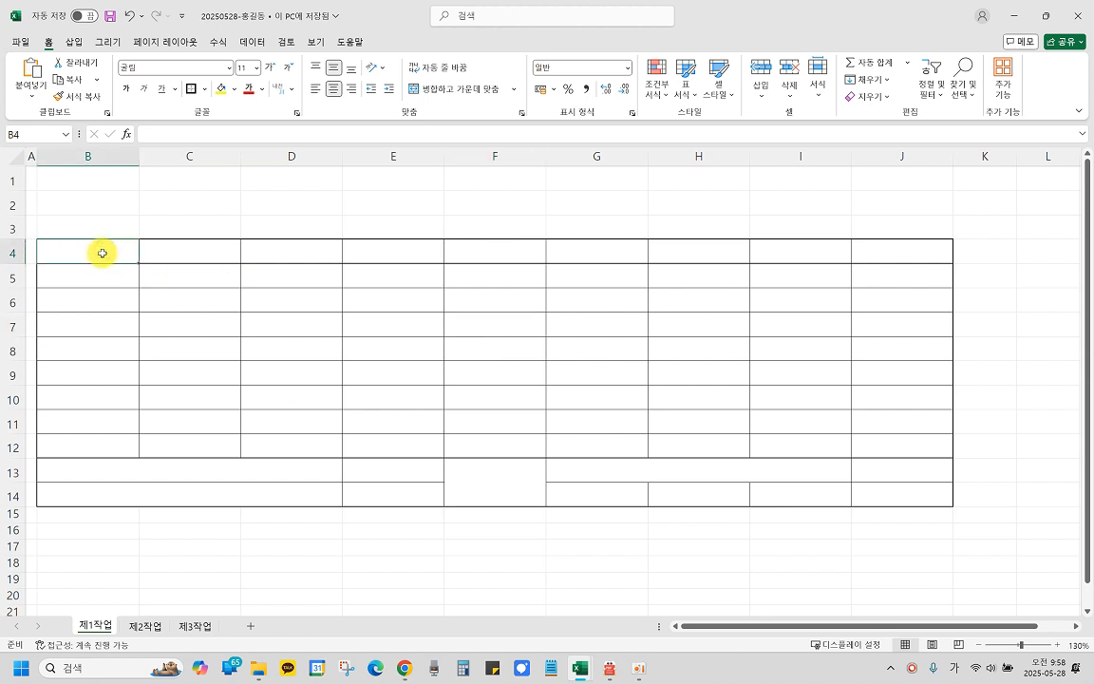
text(코드)
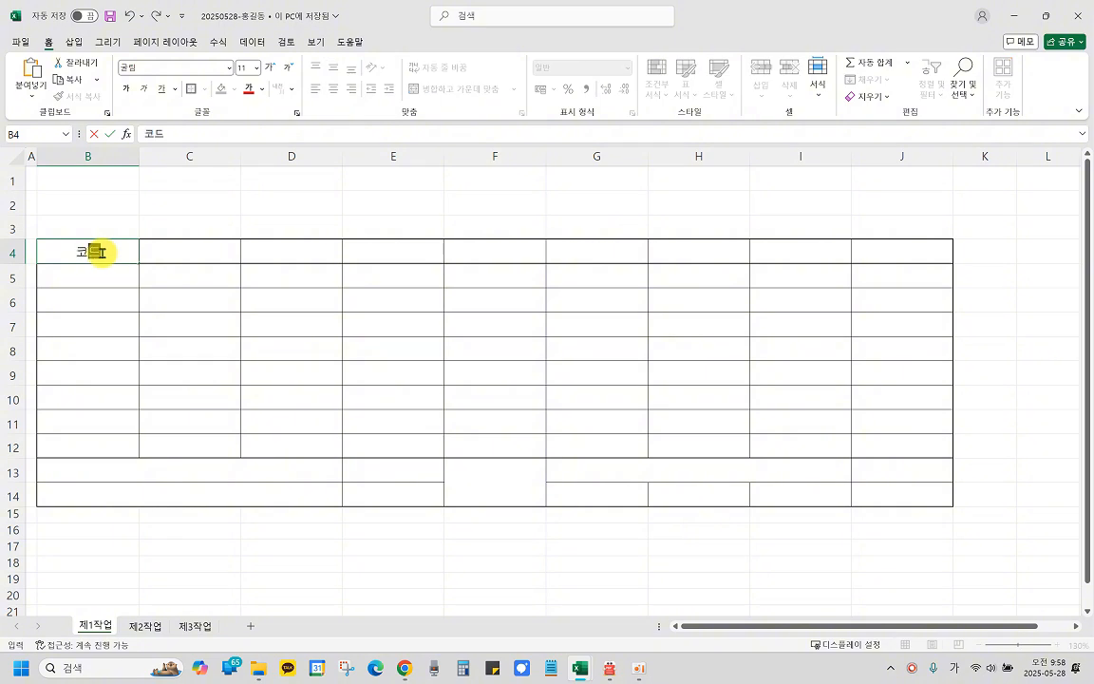
key(Tab)
text(체)
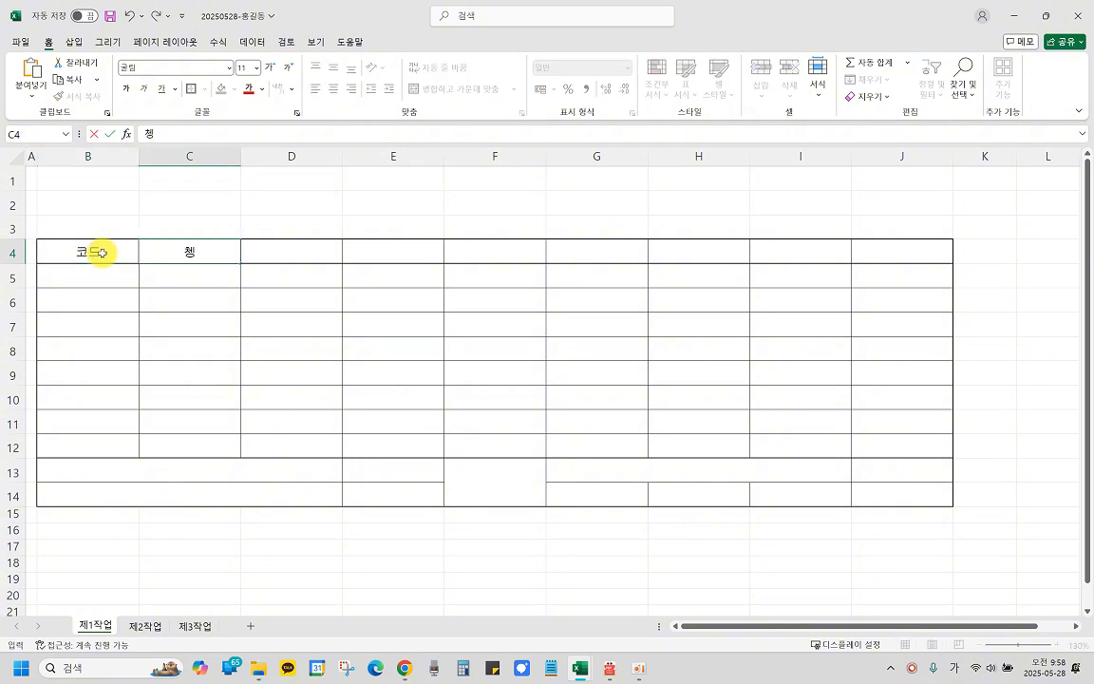
text(열)
key(BackSpace)
key(BackSpace)
key(BackSpace)
text(험 유형)
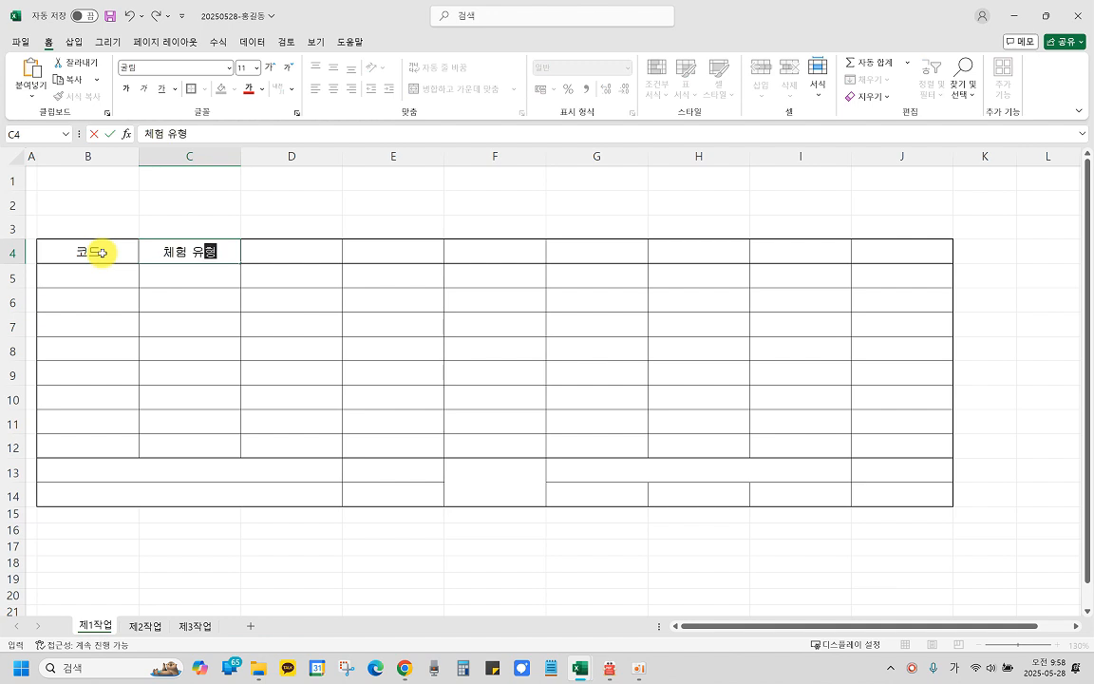
key(Tab)
Step: Enter the headers 담당자 in D4 and 학습 대상자 in E4
text(담당)
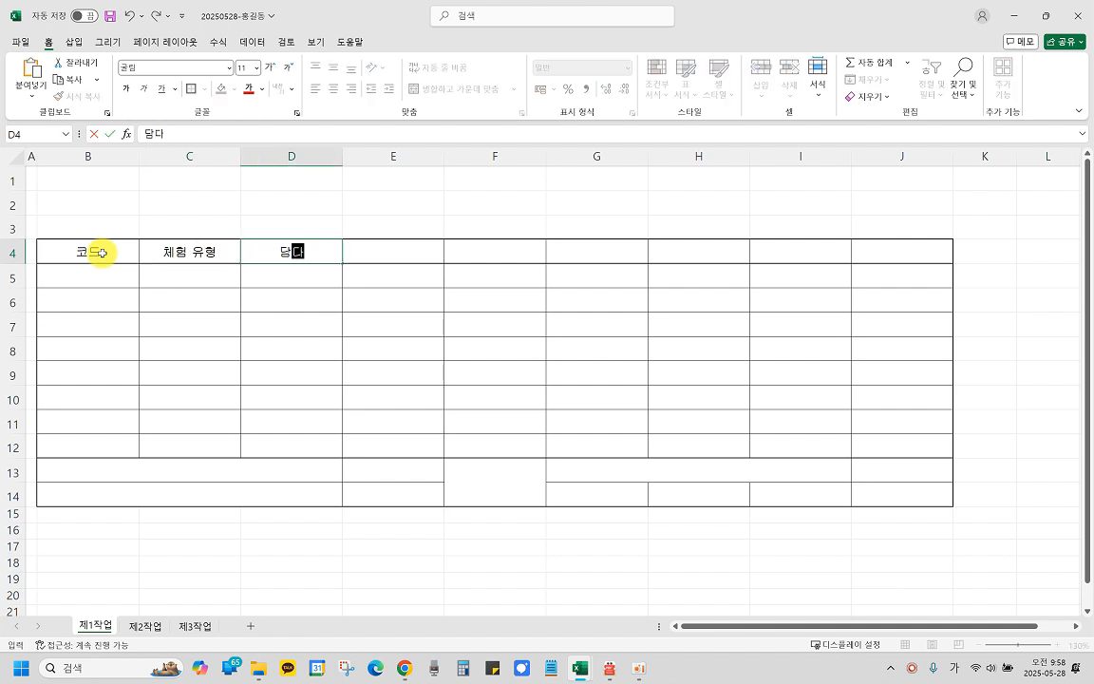
text(자)
key(Tab)
text(ㅎㄹ)
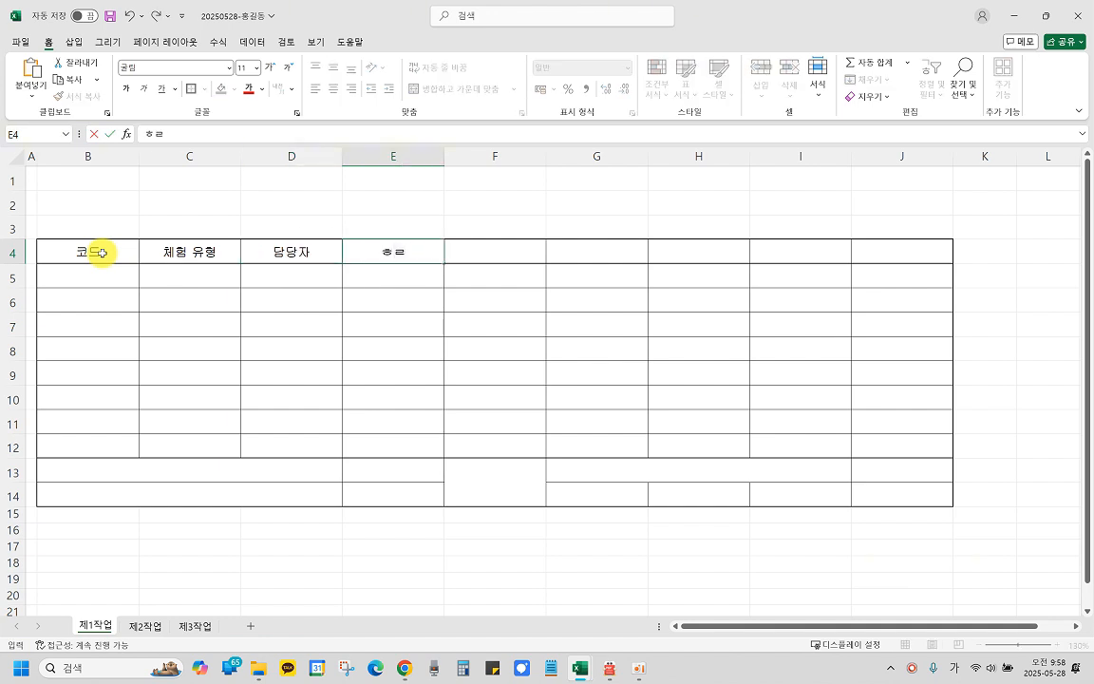
key(BackSpace)
key(BackSpace)
text(학습 대상자)
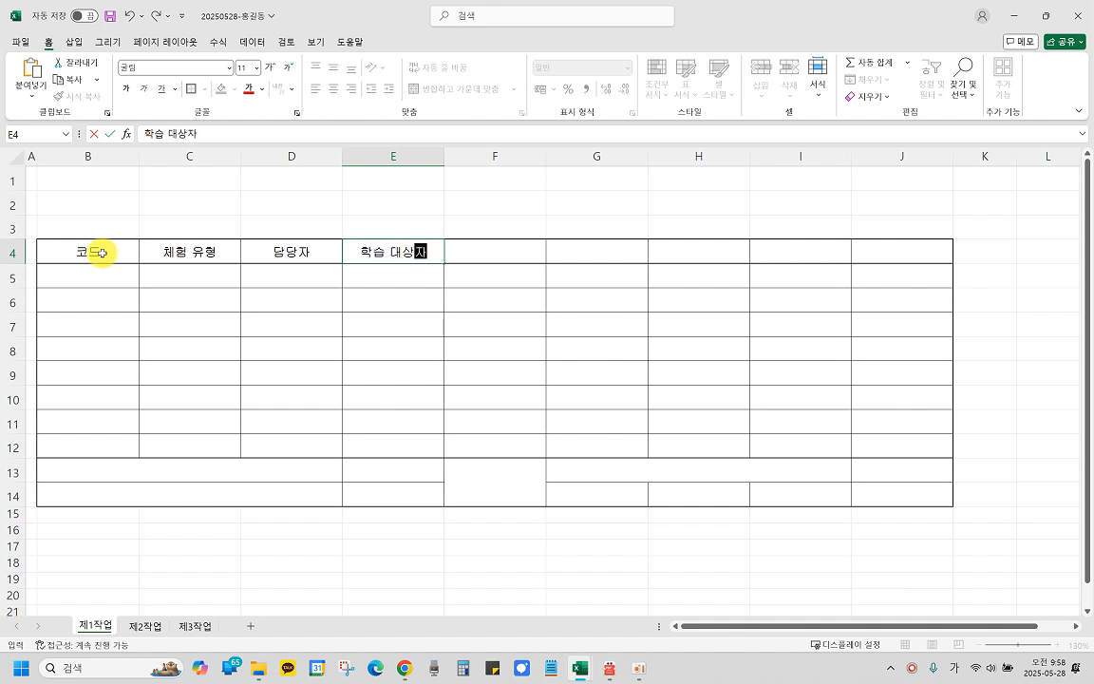
key(Tab)
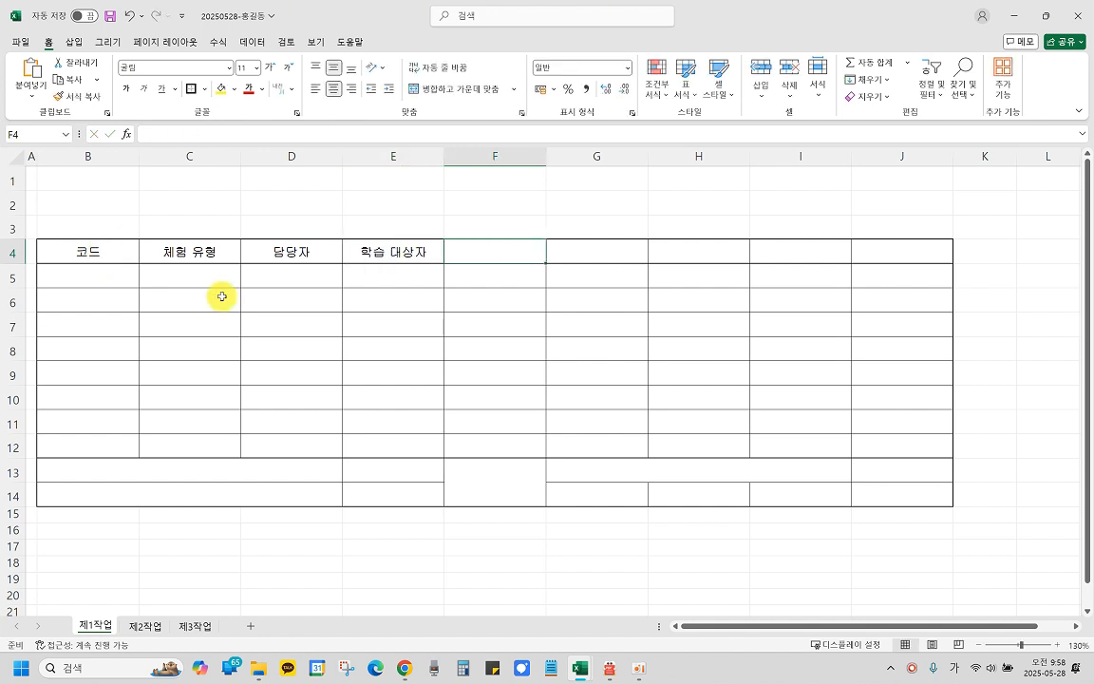
Step: Following the header row in the exam PDF, enter 신청인원 with (명) on a second line in F4 and 정원(명) in G4
click(608, 666)
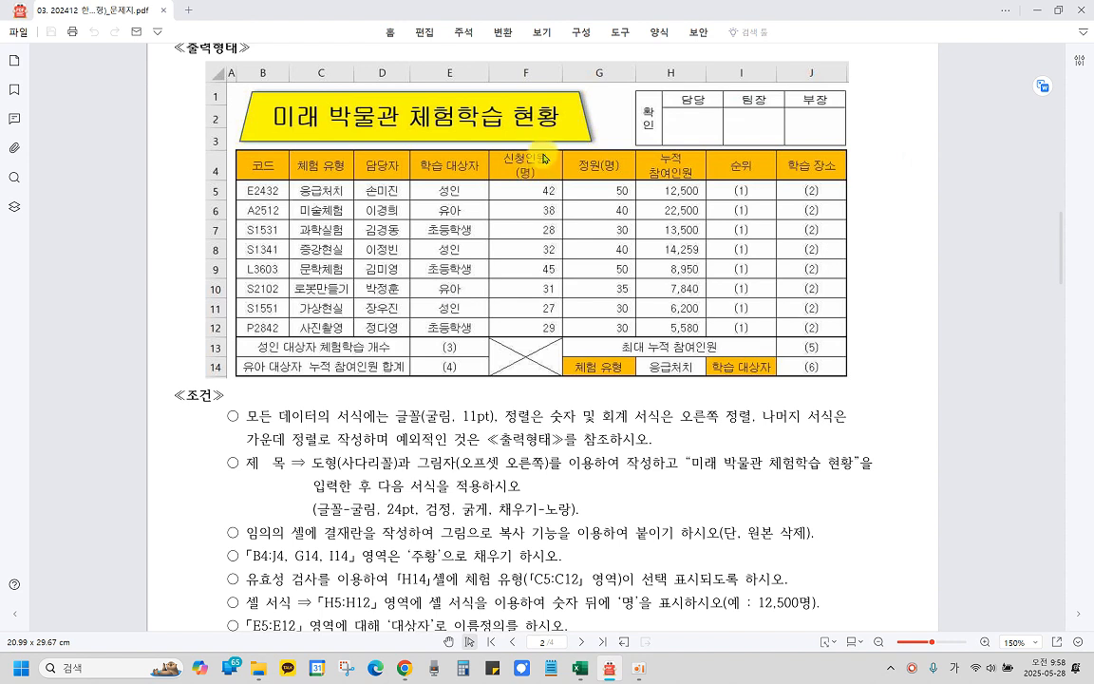
click(1036, 11)
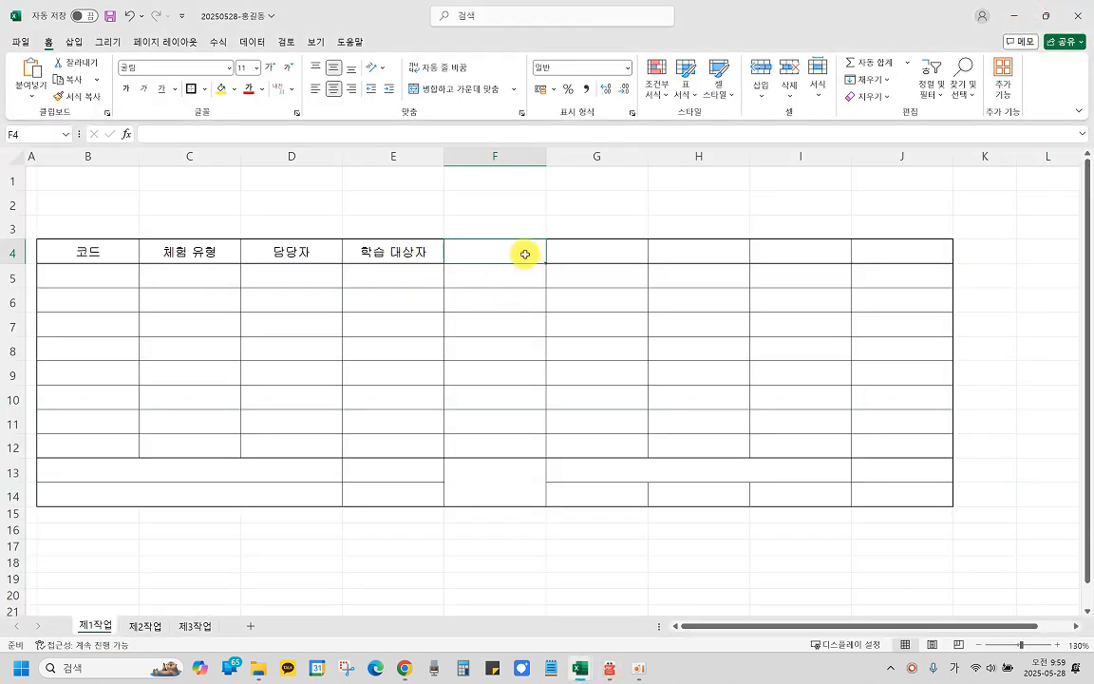
text(신청인우)
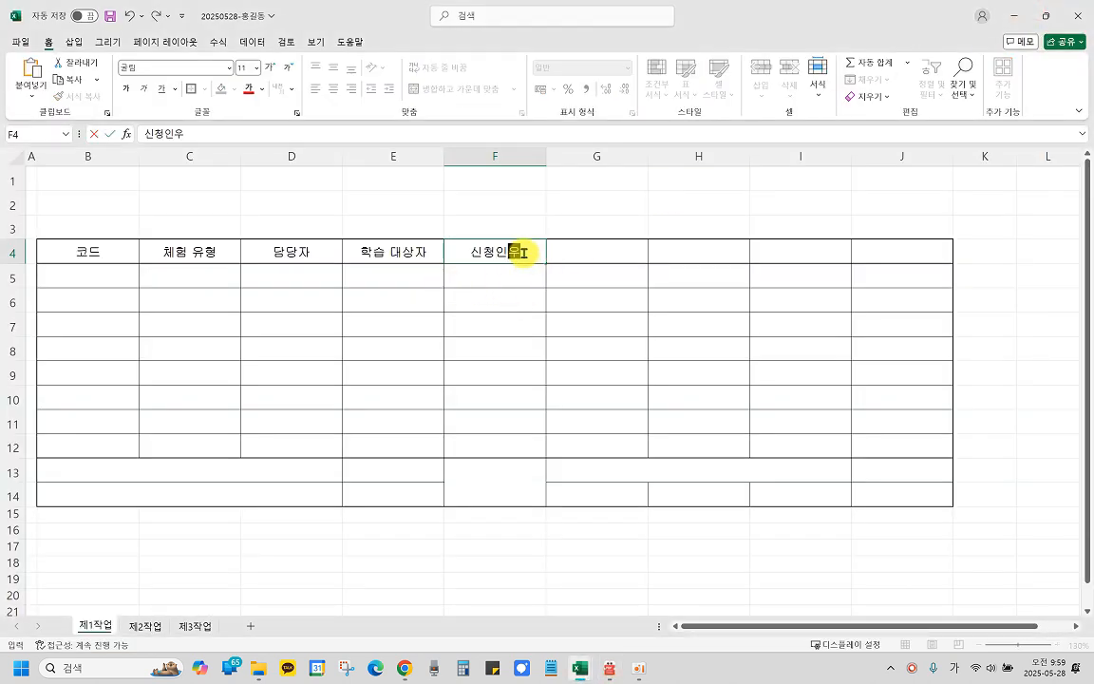
text(원)
key(alt+Return)
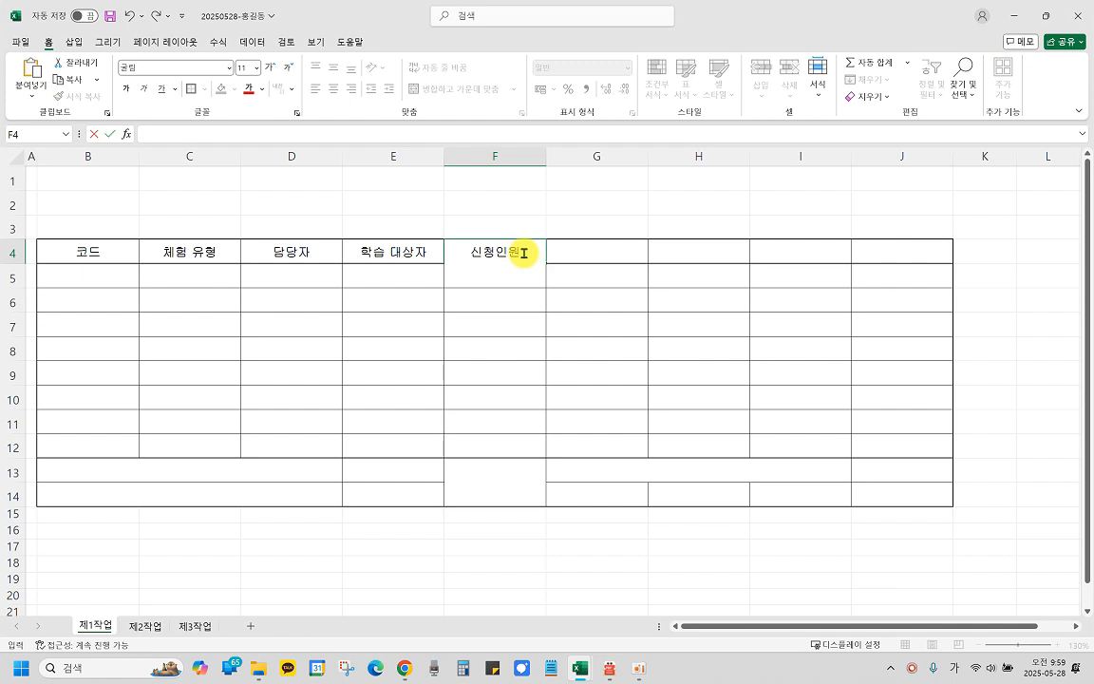
text((명))
key(Tab)
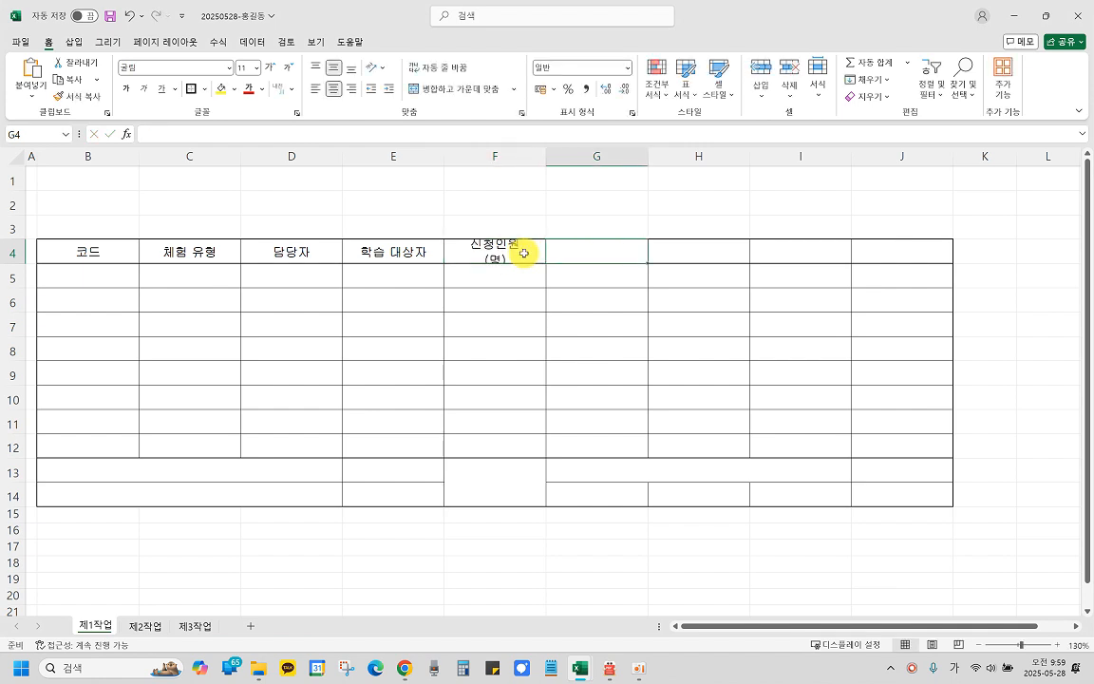
text(정원()
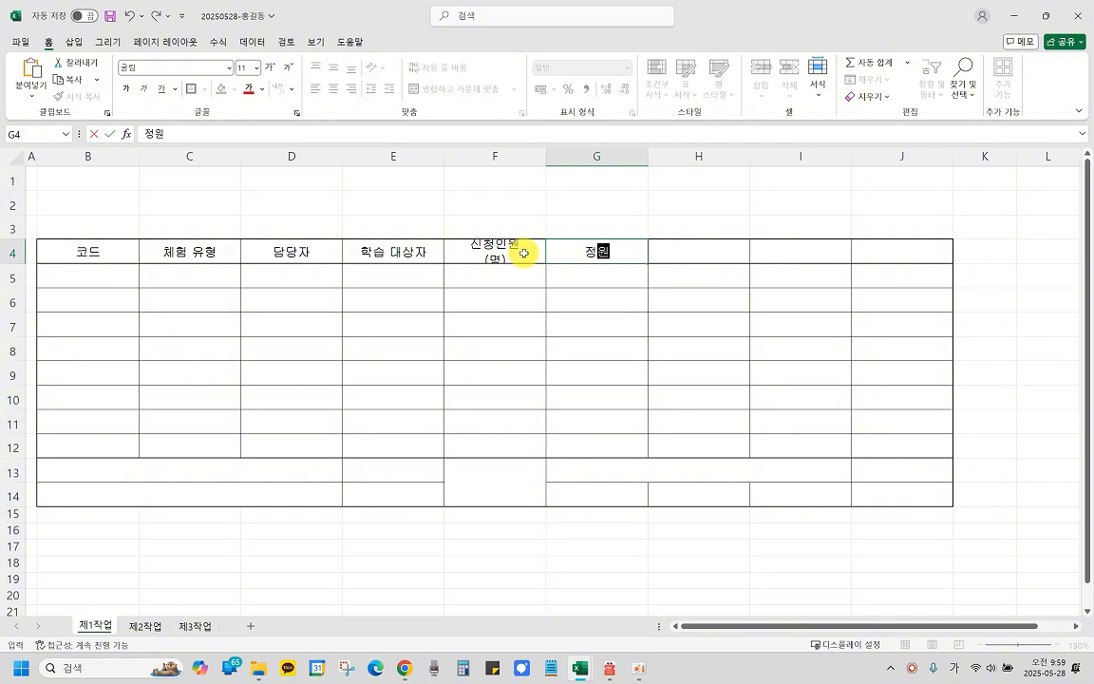
text(명))
key(Tab)
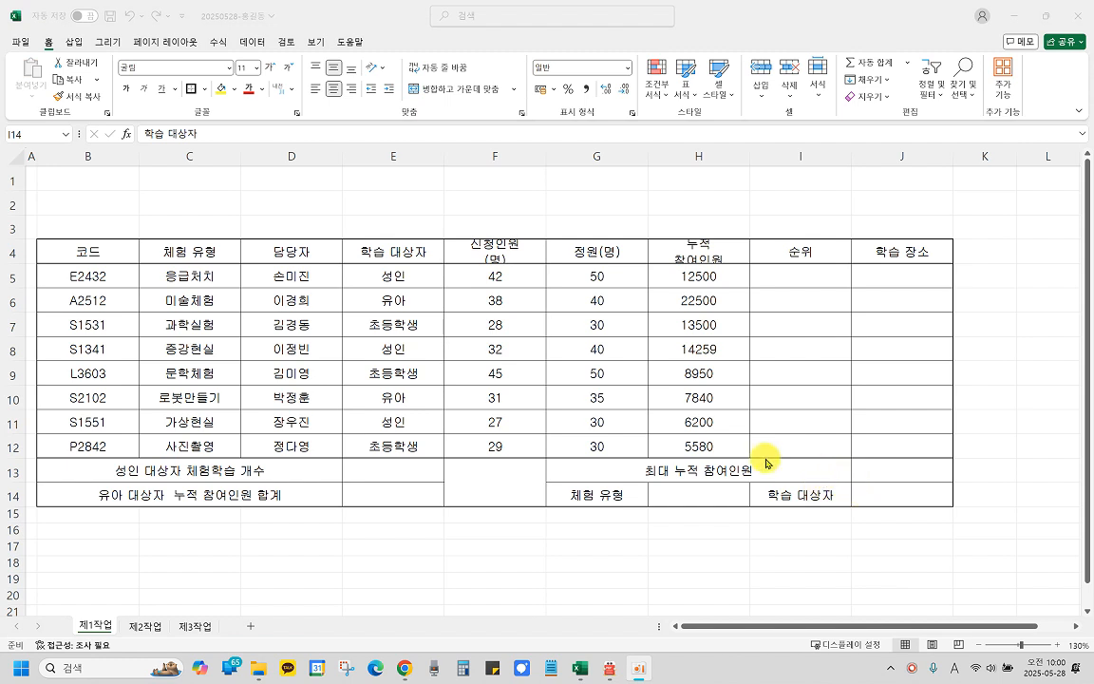
Step: Autofit the height of row 4 to its two-line headers
click(23, 253)
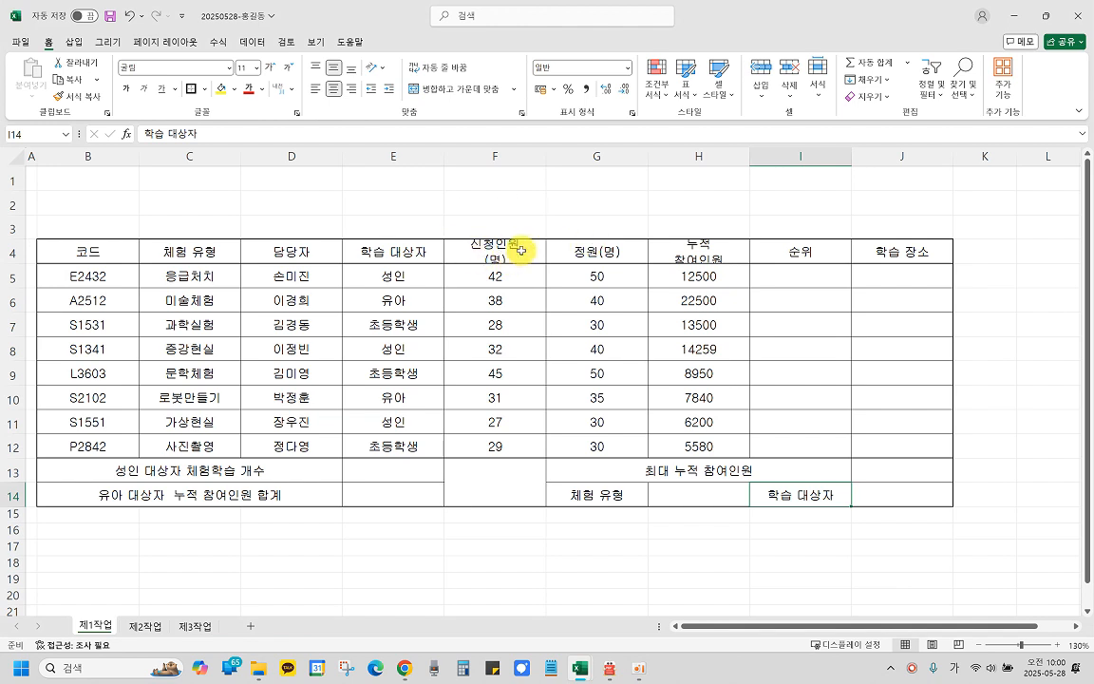
double_click(18, 264)
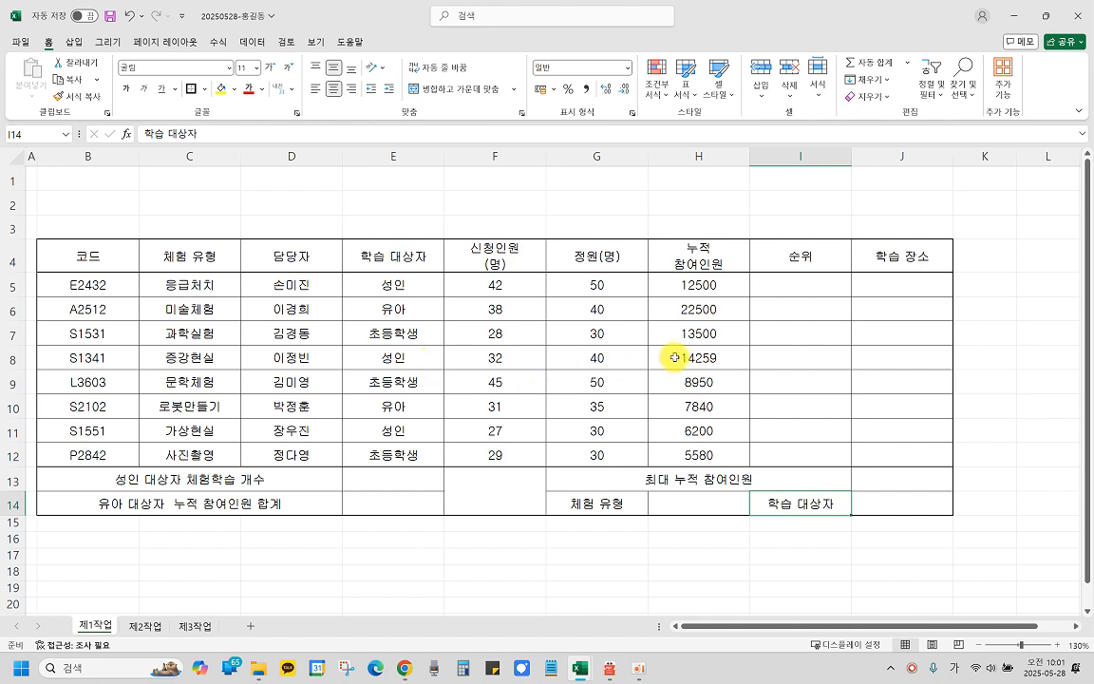
click(607, 530)
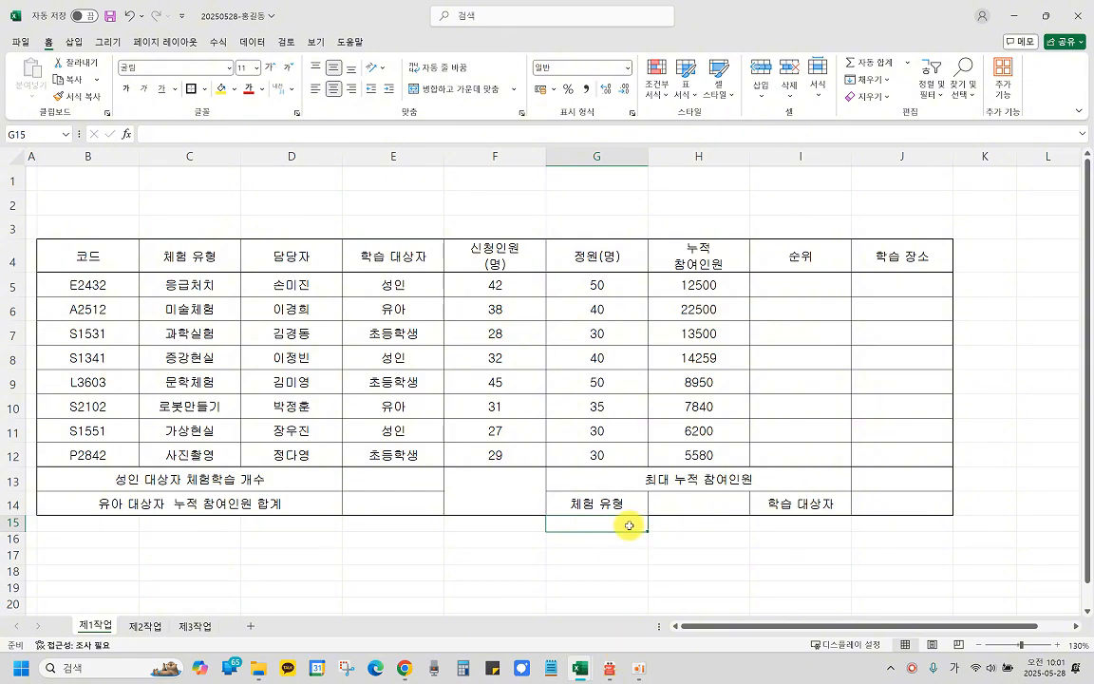
Step: Following the fill condition in the exam PDF, fill B4:J4, G14 and I14 of the 제1작업 sheet with orange (주황)
click(609, 668)
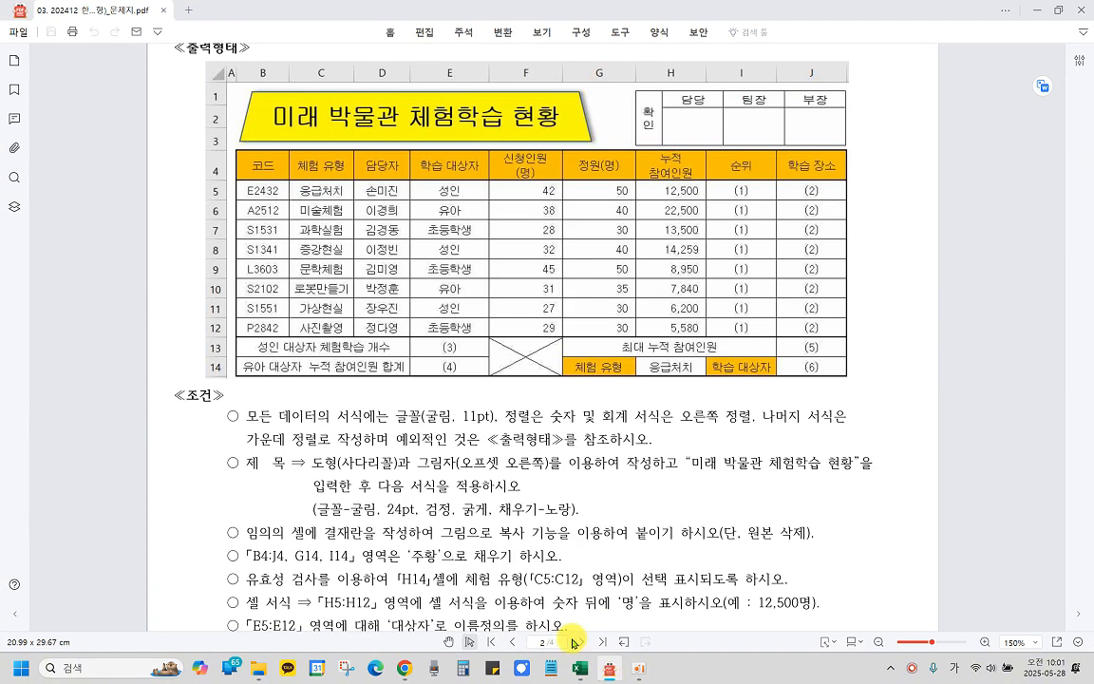
scroll(560, 453, down, 5)
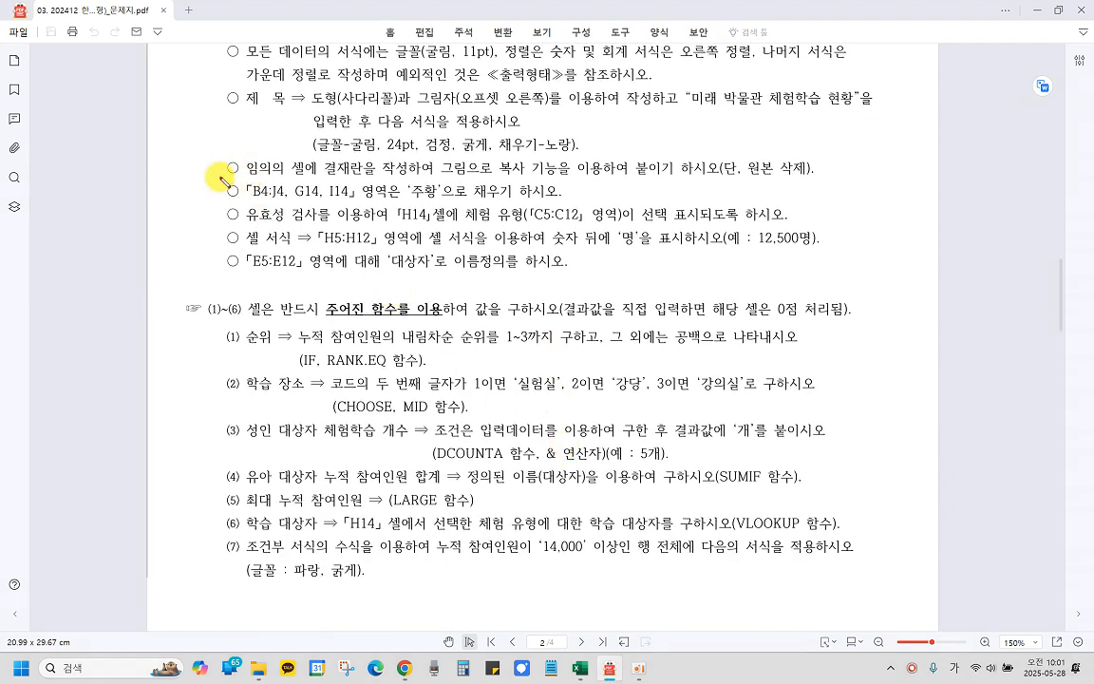
drag(223, 185, 616, 201)
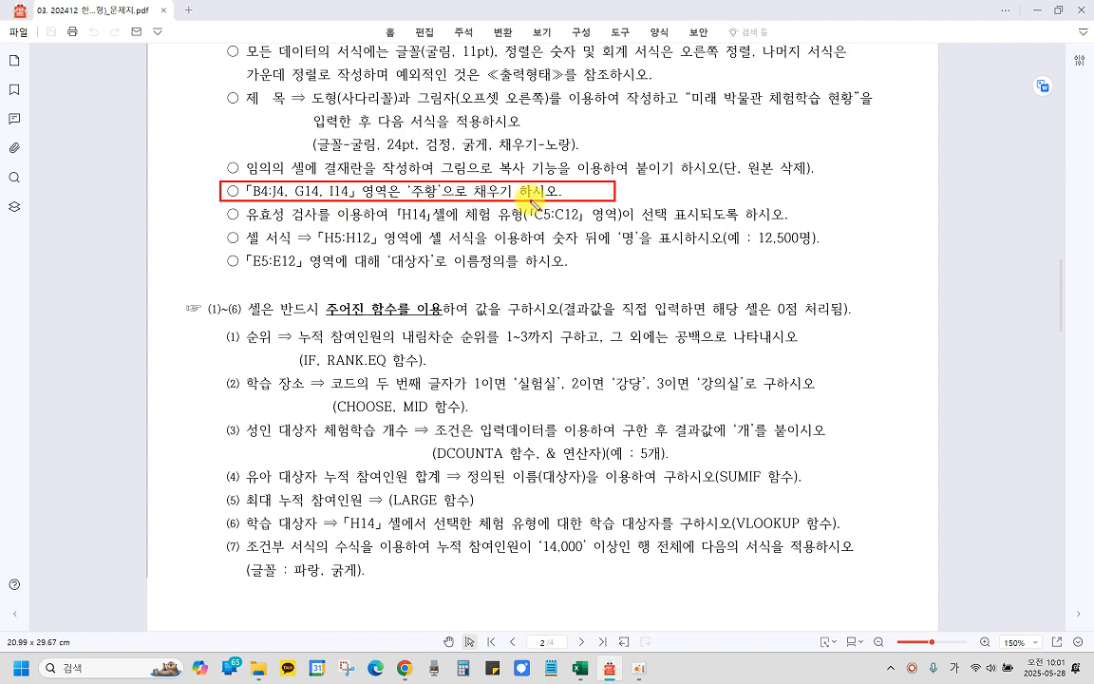
mouse_move(582, 667)
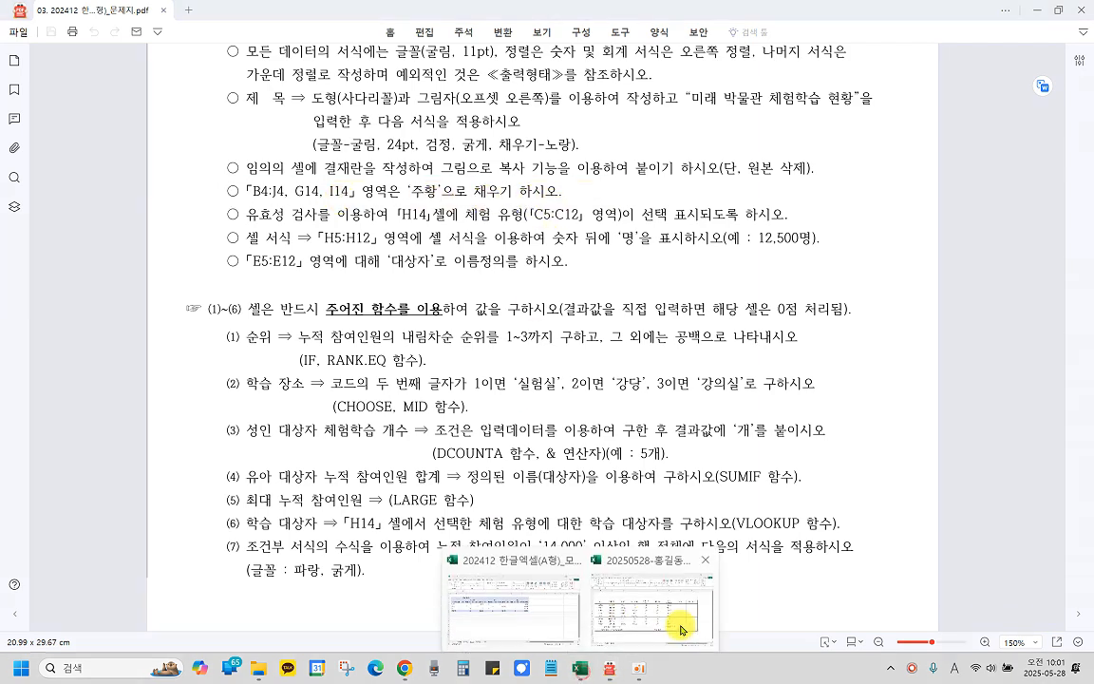
click(680, 629)
drag(97, 256, 903, 261)
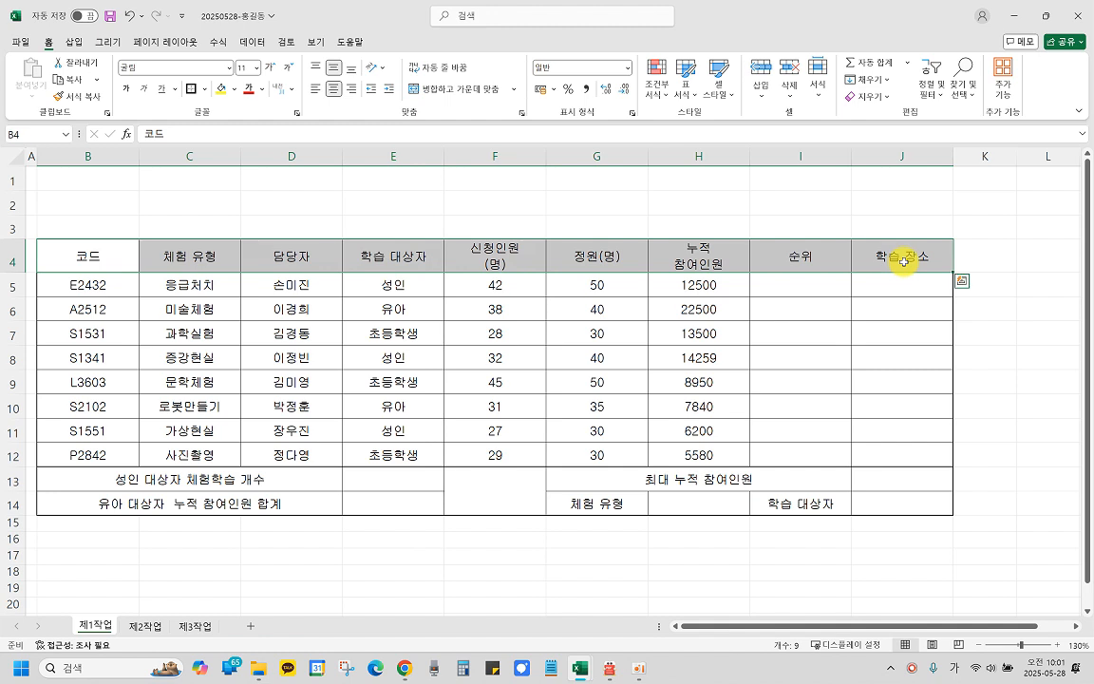
ctrl+click(600, 504)
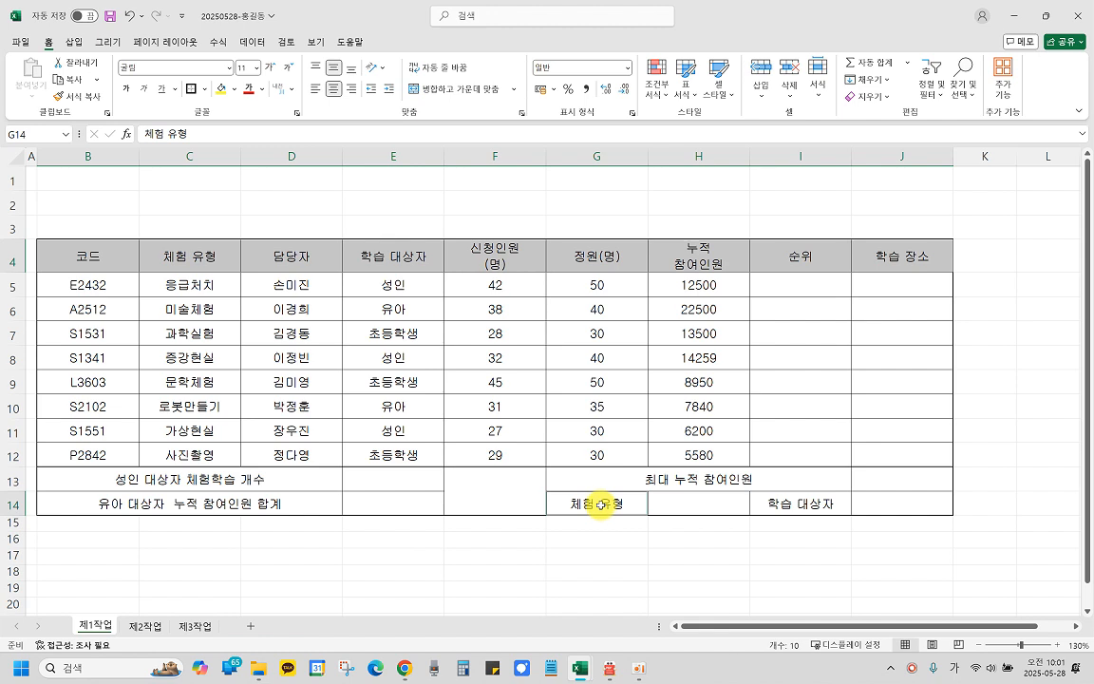
ctrl+click(810, 502)
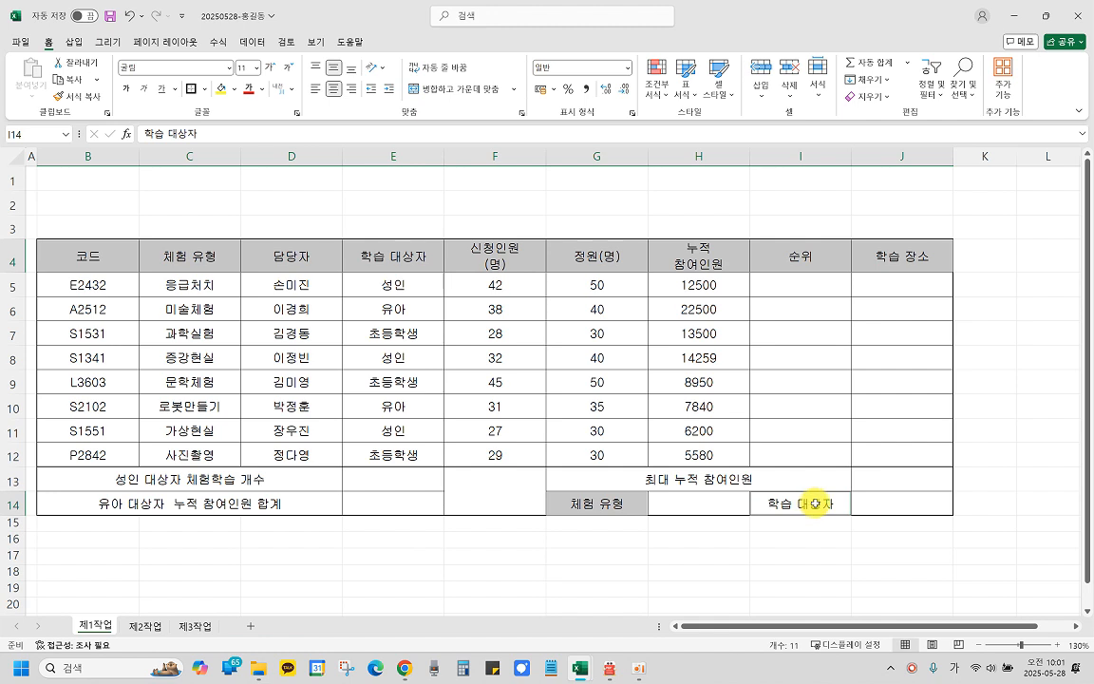
click(236, 93)
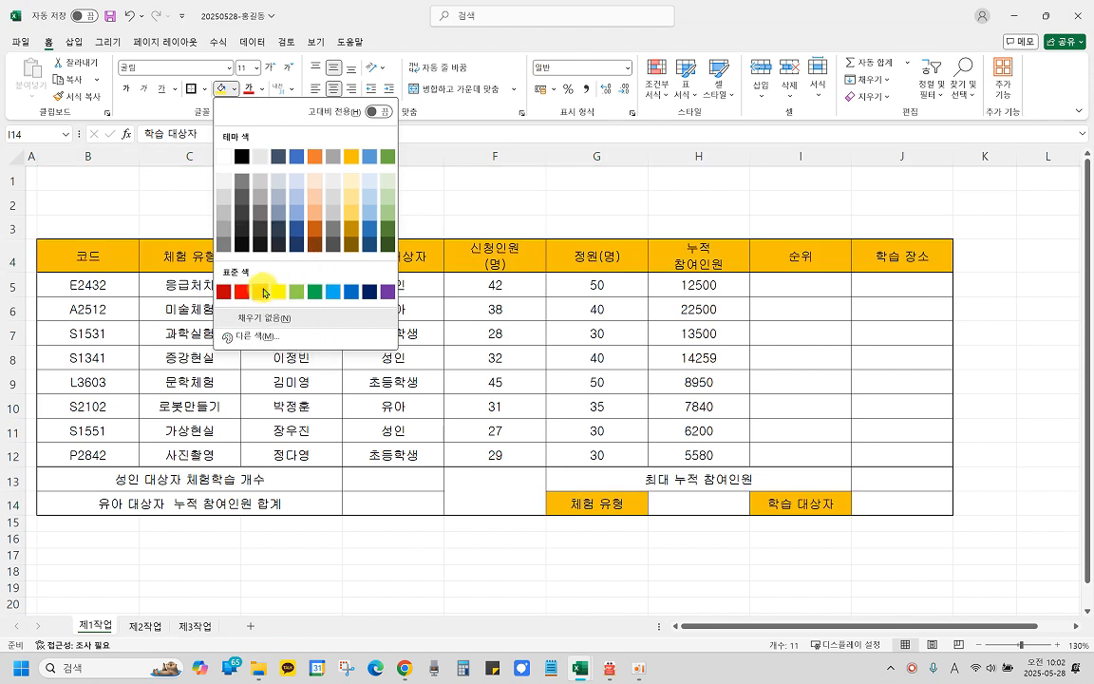
click(264, 292)
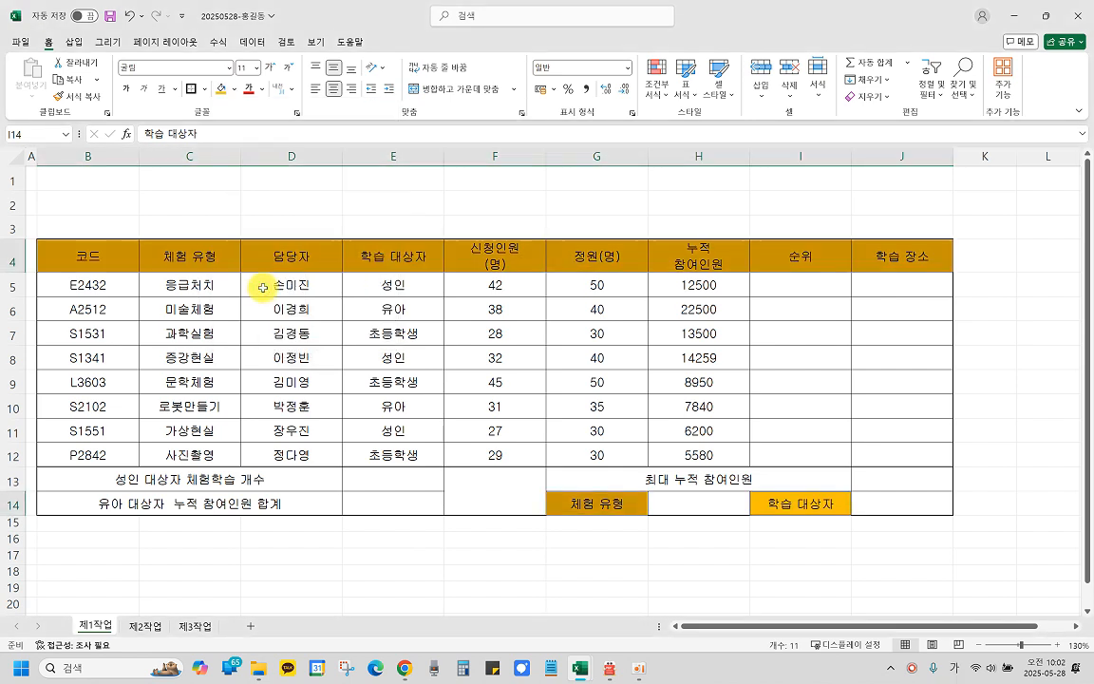
click(390, 540)
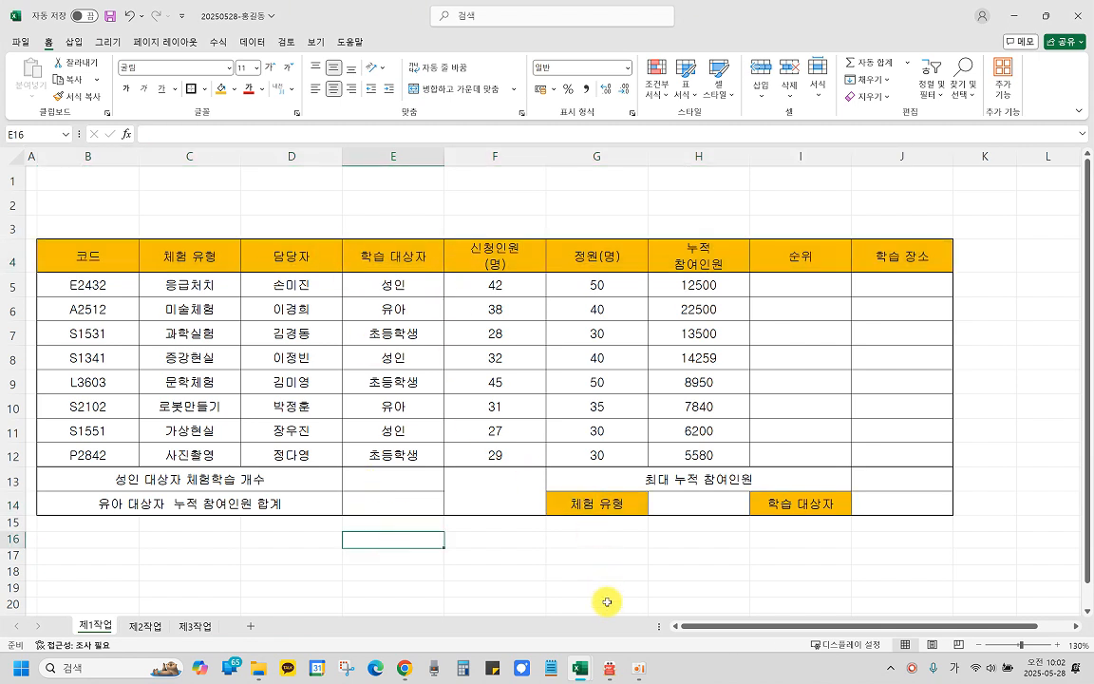
Step: Following the validation condition in the exam PDF, set the data validation of H14 on the 제1작업 sheet to allow a list (목록)
click(610, 671)
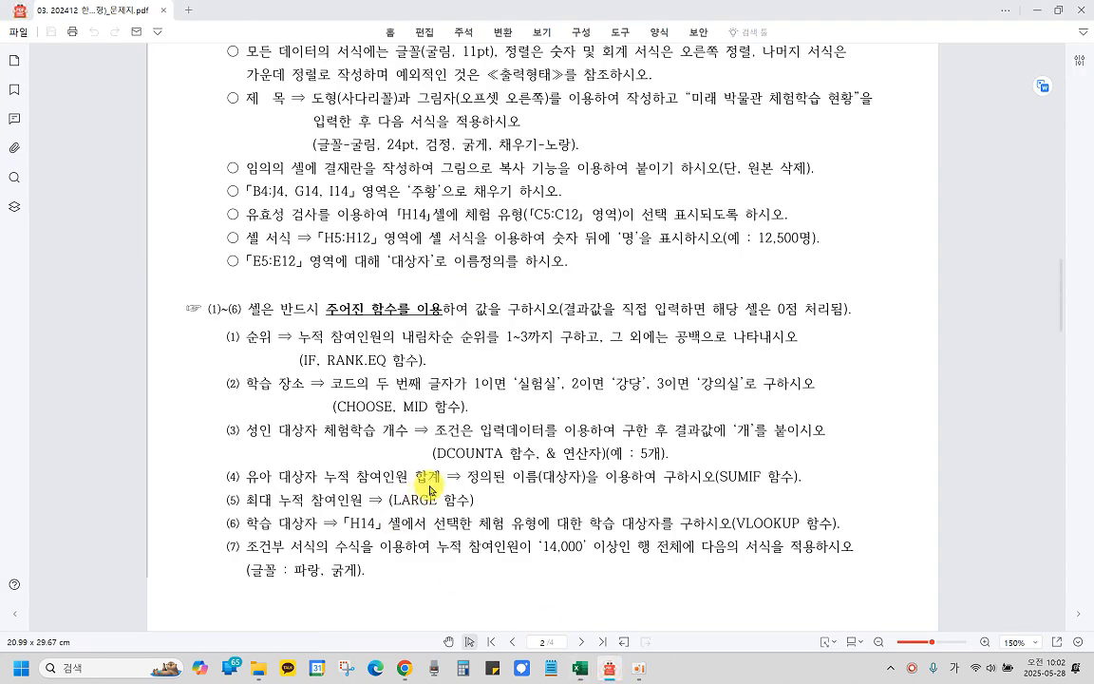
drag(244, 217, 796, 211)
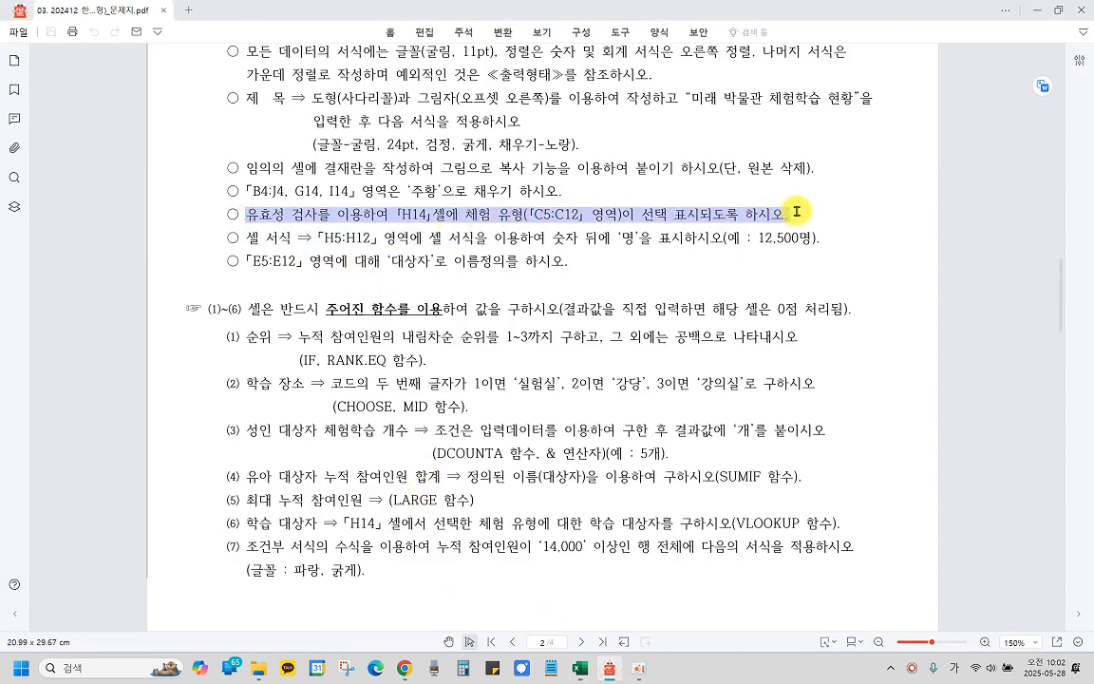
click(411, 212)
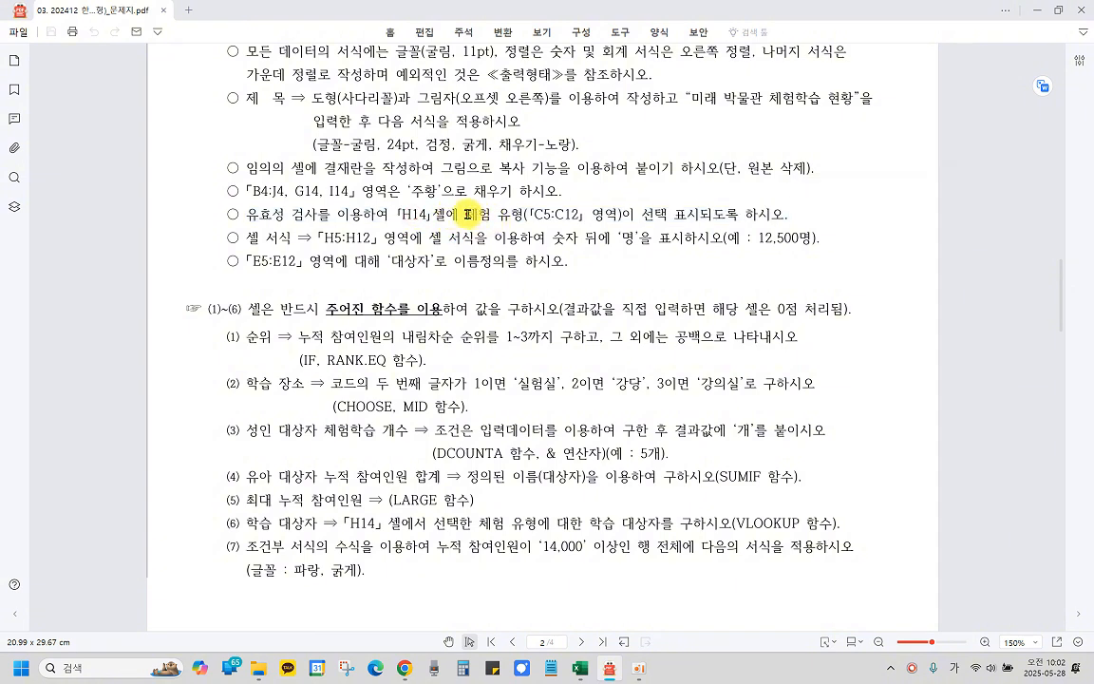
drag(465, 215, 532, 217)
click(510, 235)
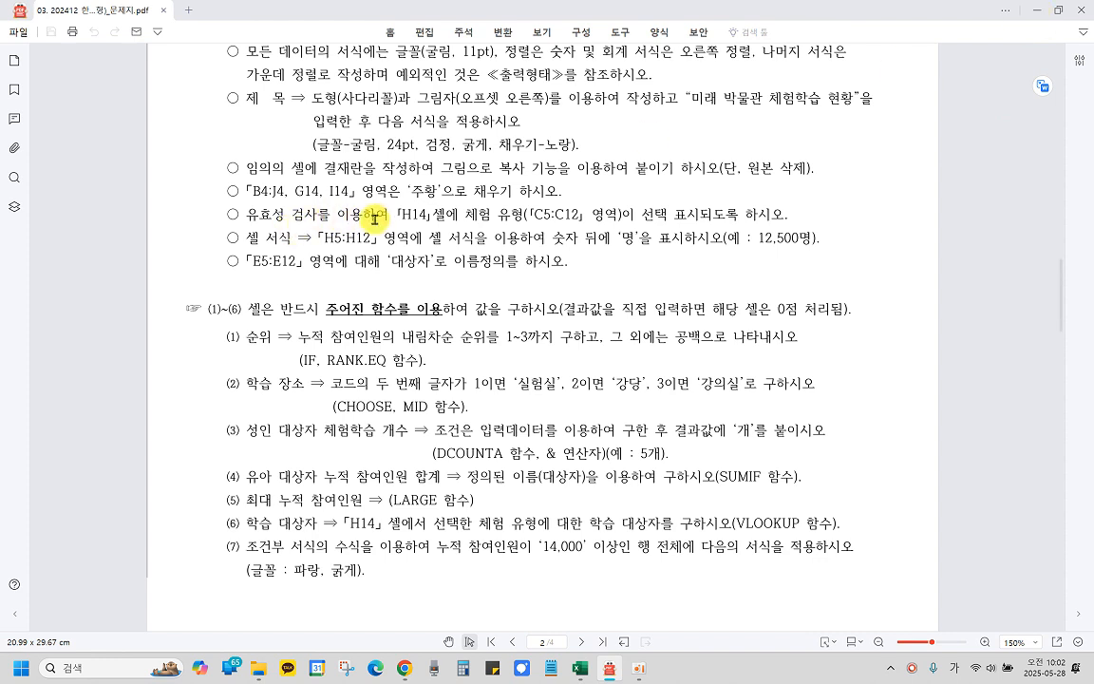
click(1042, 13)
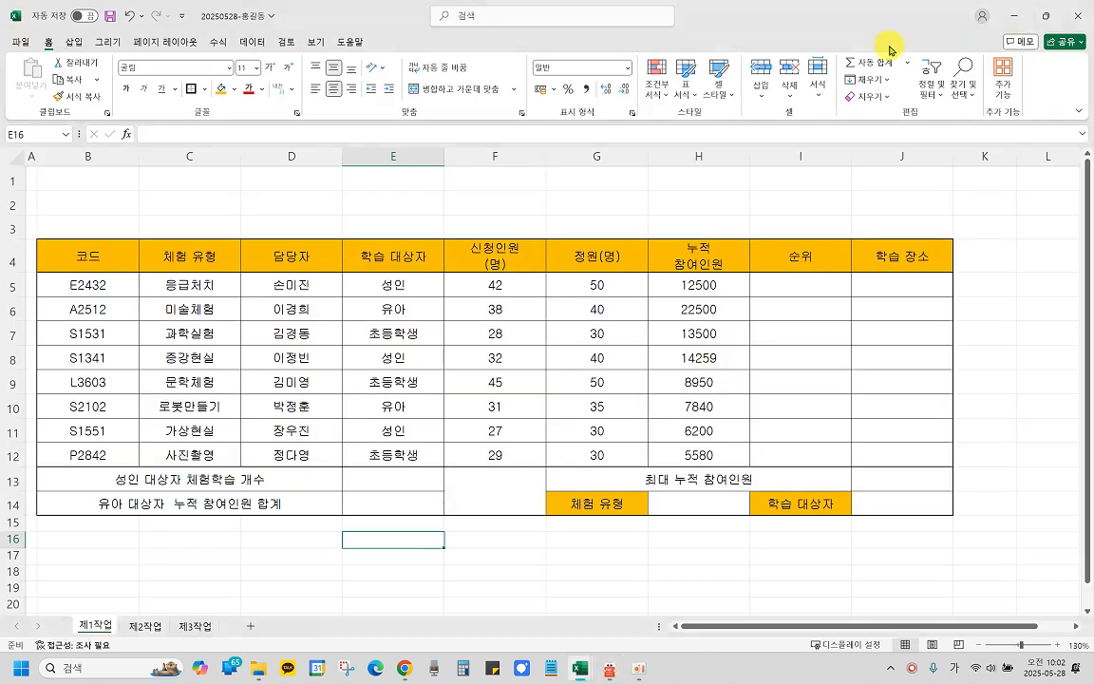
click(716, 503)
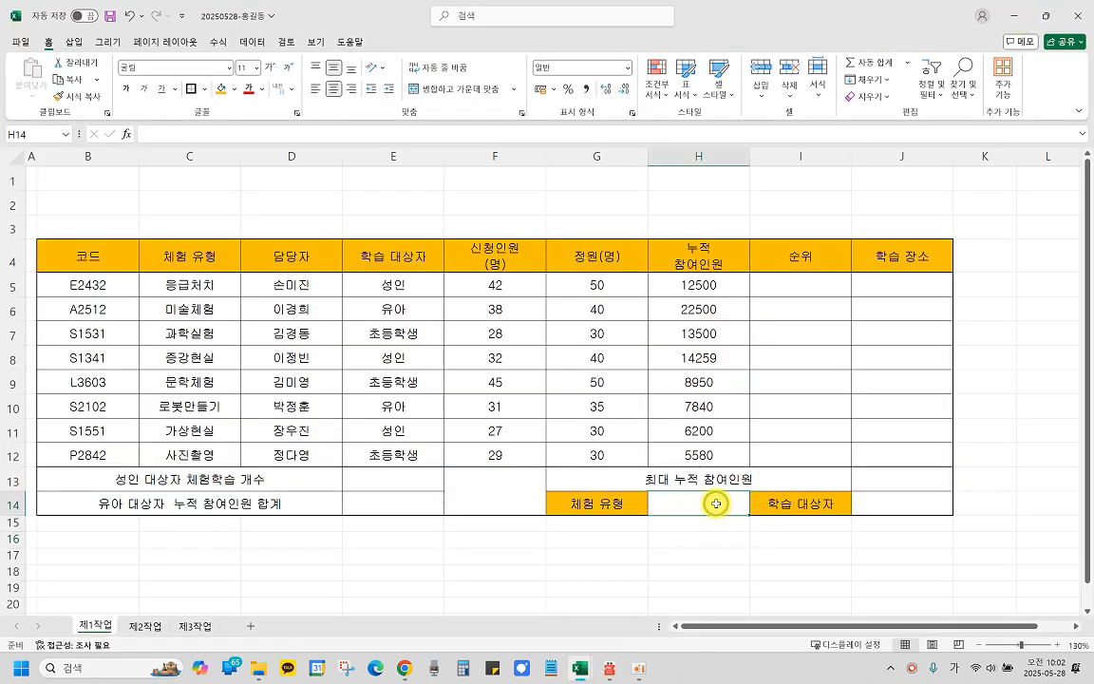
click(252, 42)
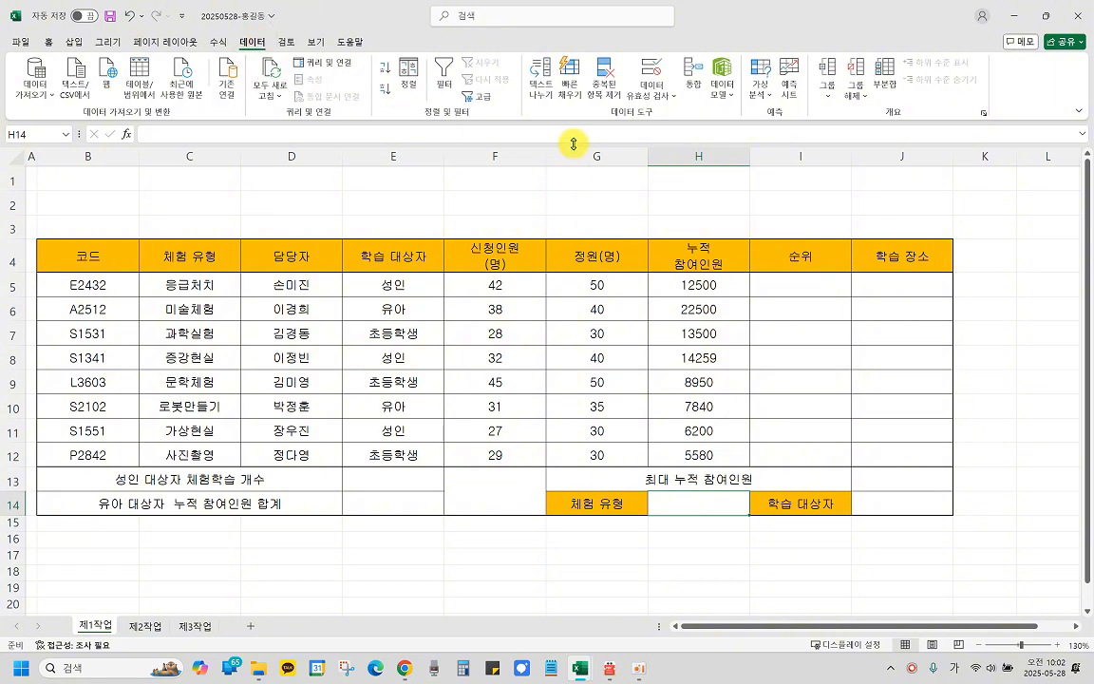
click(663, 95)
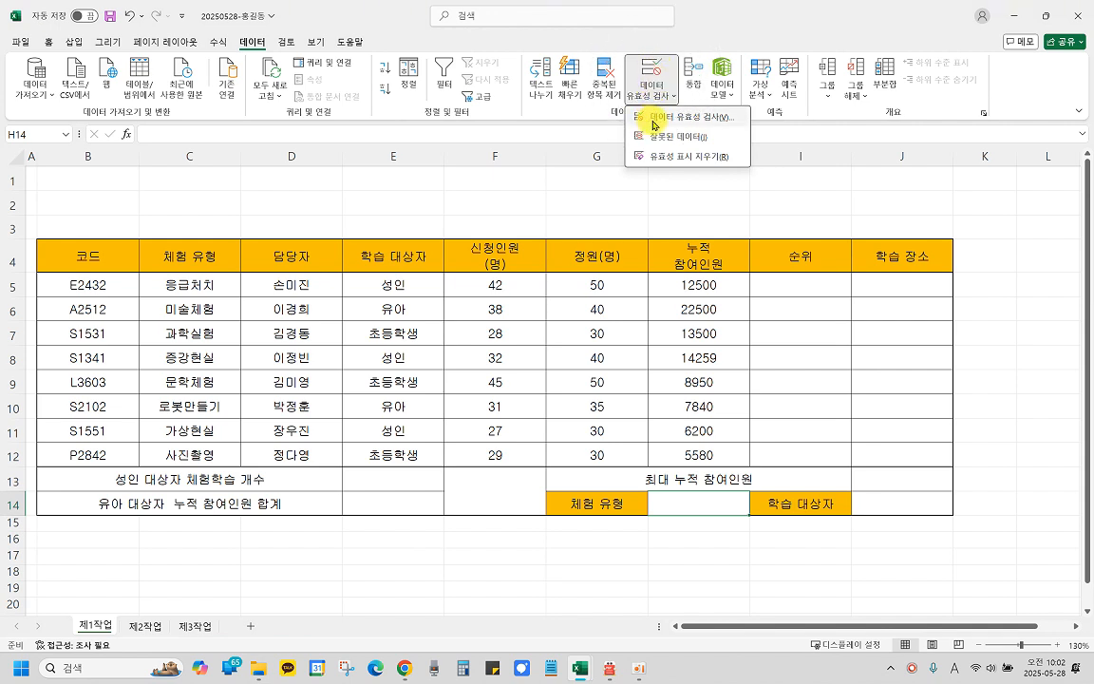
click(657, 72)
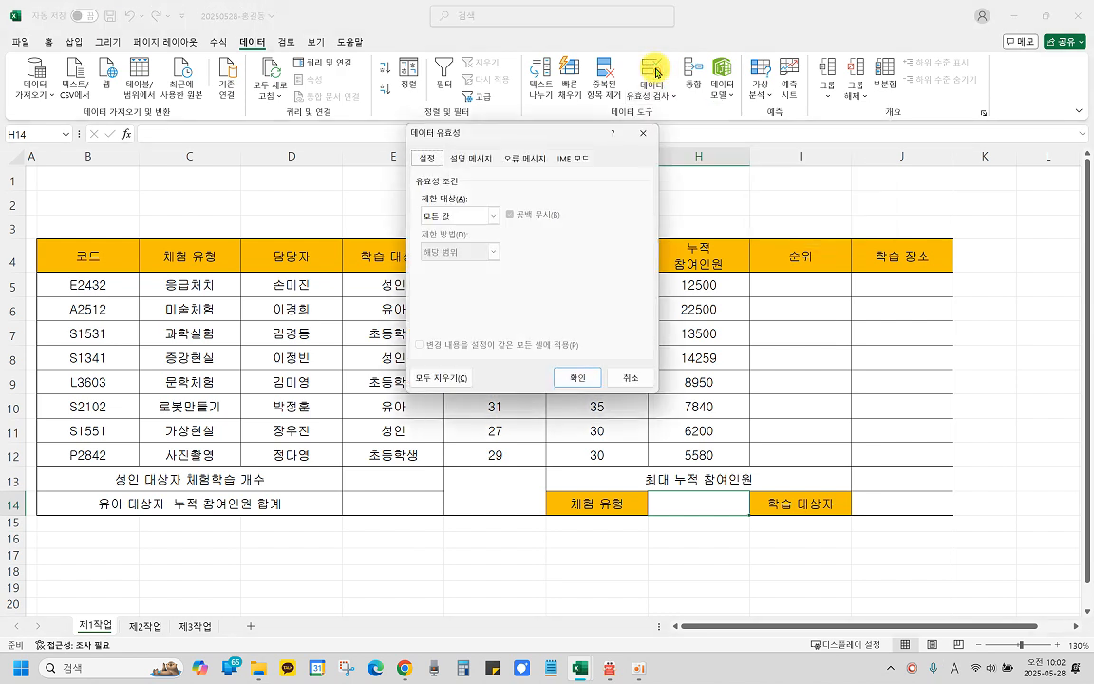
drag(577, 140, 761, 191)
click(618, 219)
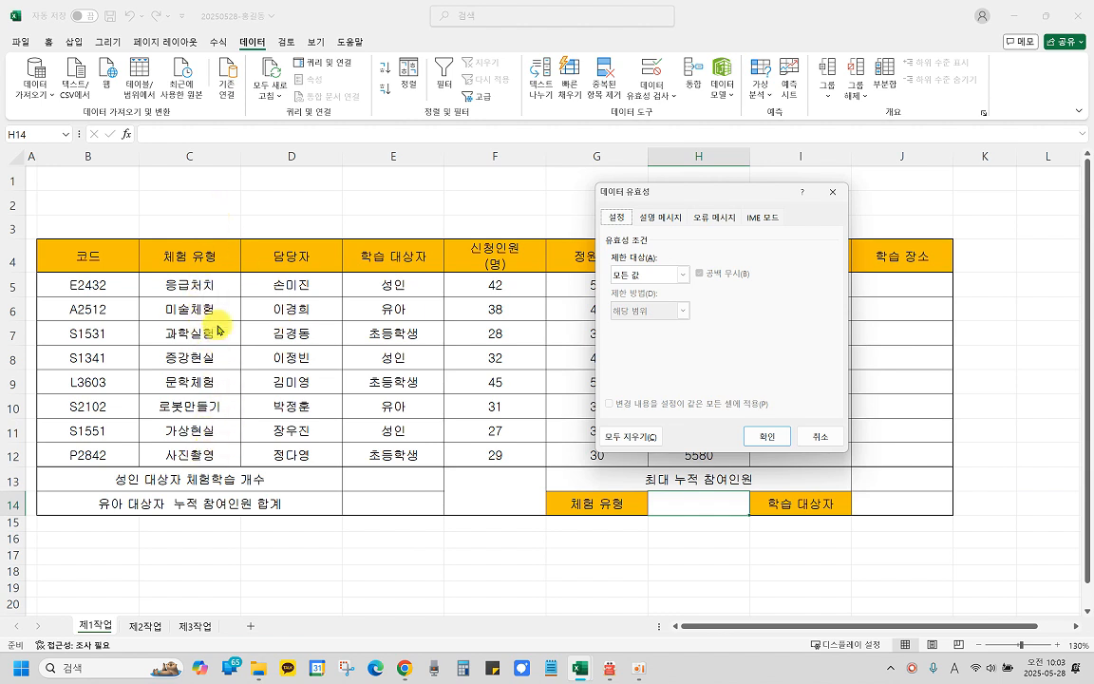
click(643, 262)
click(674, 275)
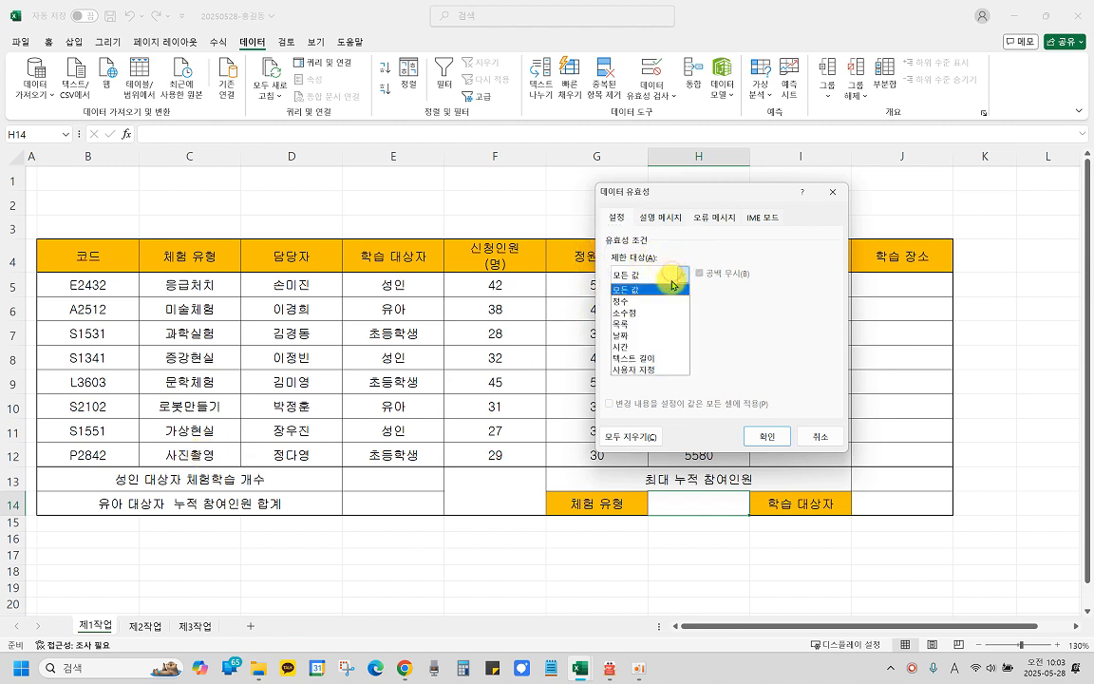
click(623, 324)
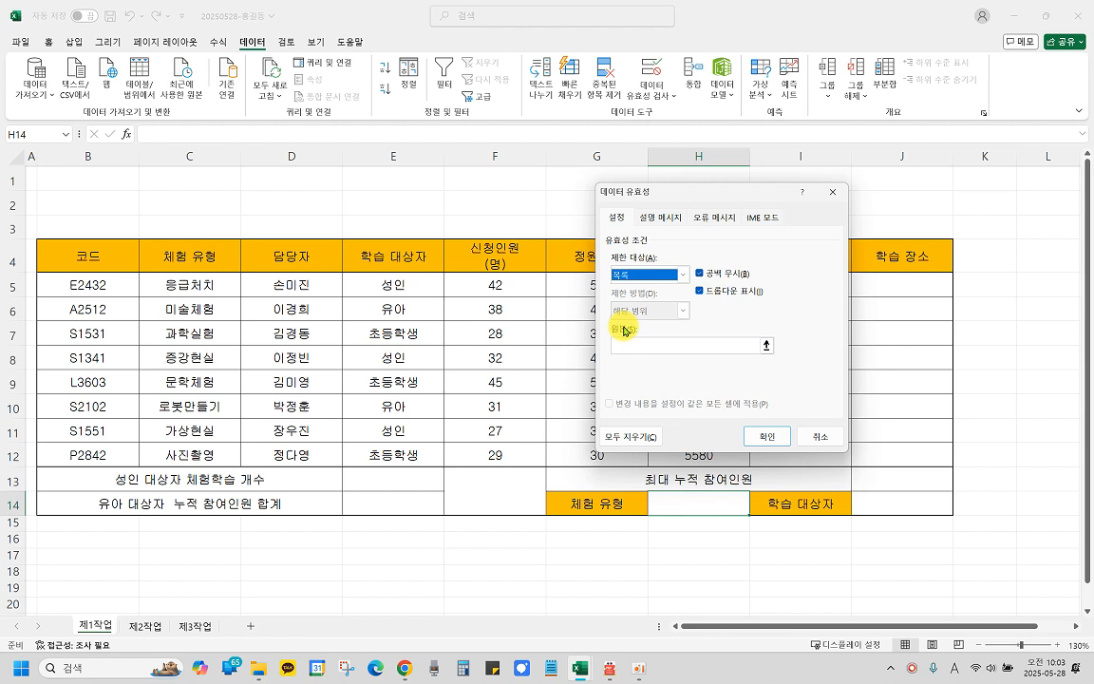
Step: Use the experience types in C5:C12 as the list source for H14 and apply the validation rule
click(633, 344)
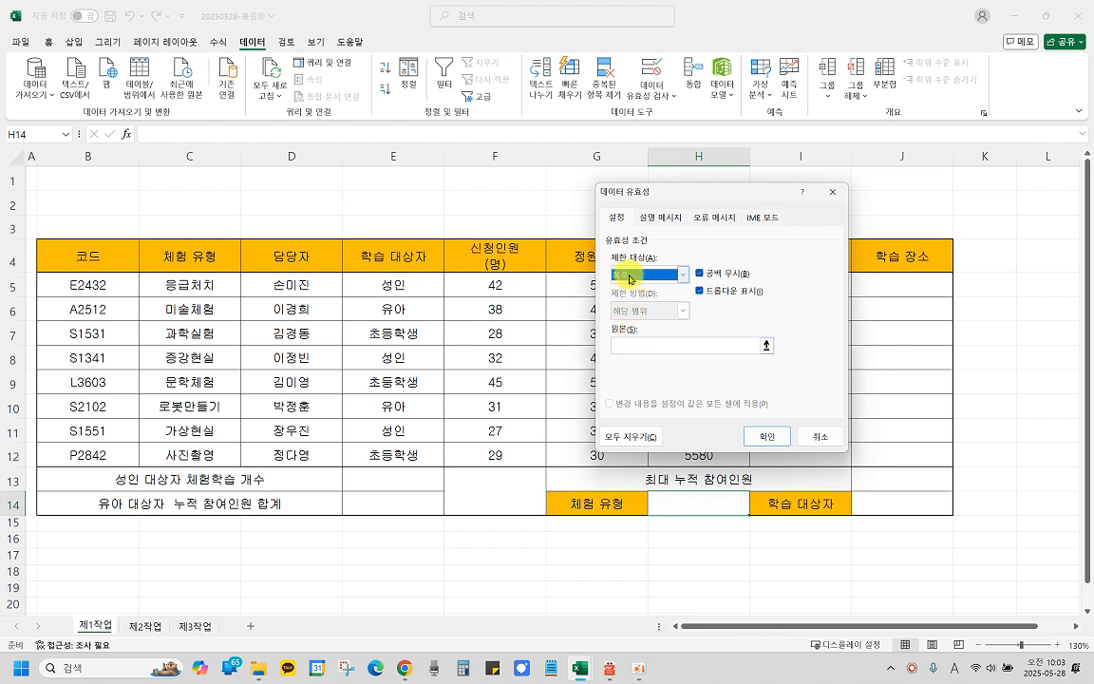
click(633, 347)
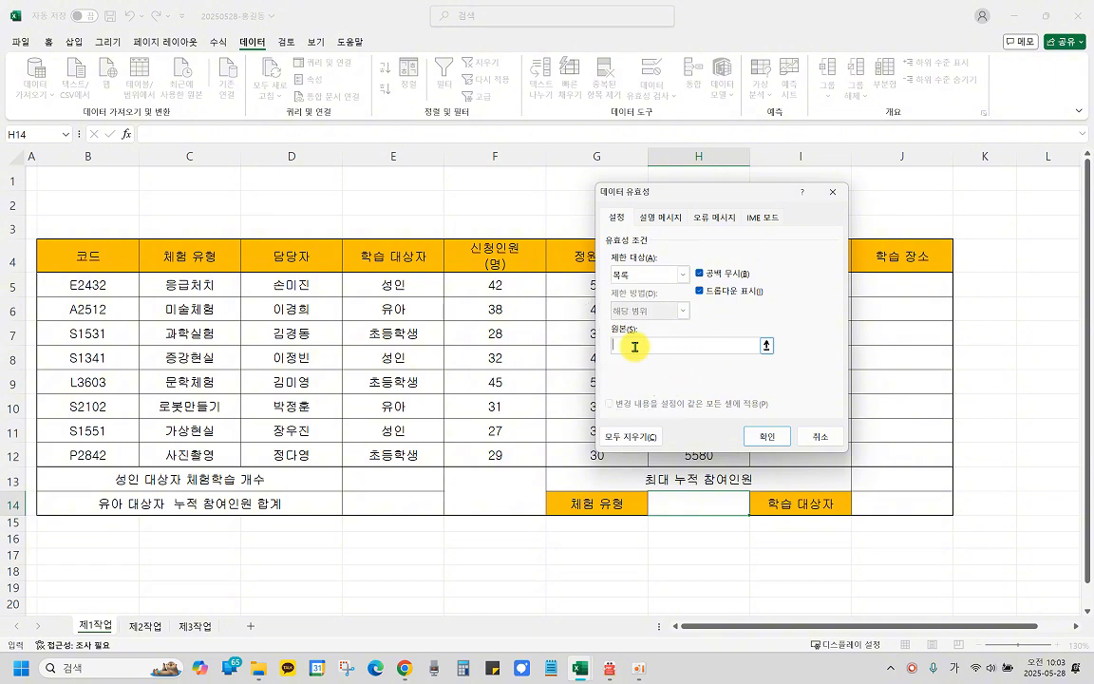
drag(202, 283, 219, 454)
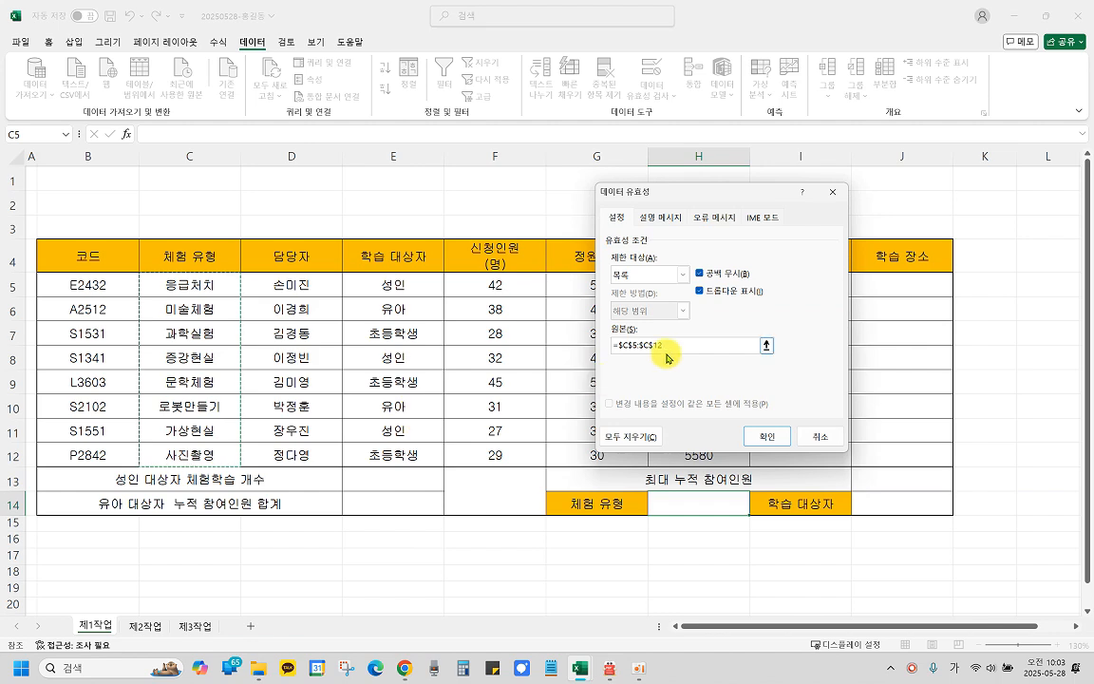
drag(673, 346, 654, 344)
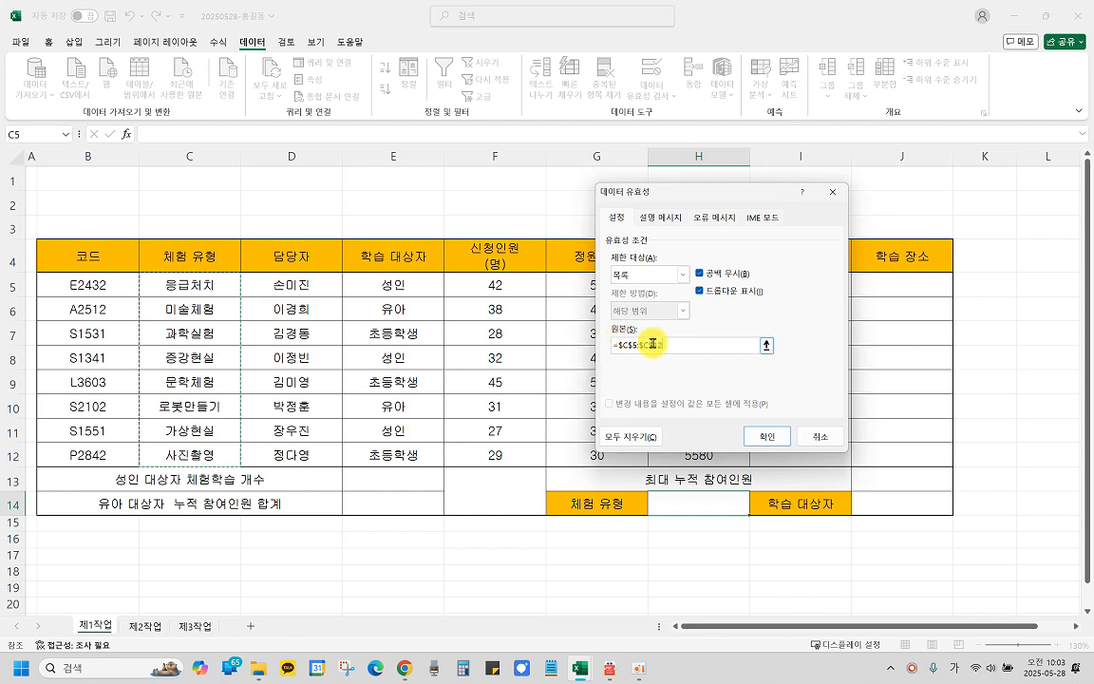
click(771, 438)
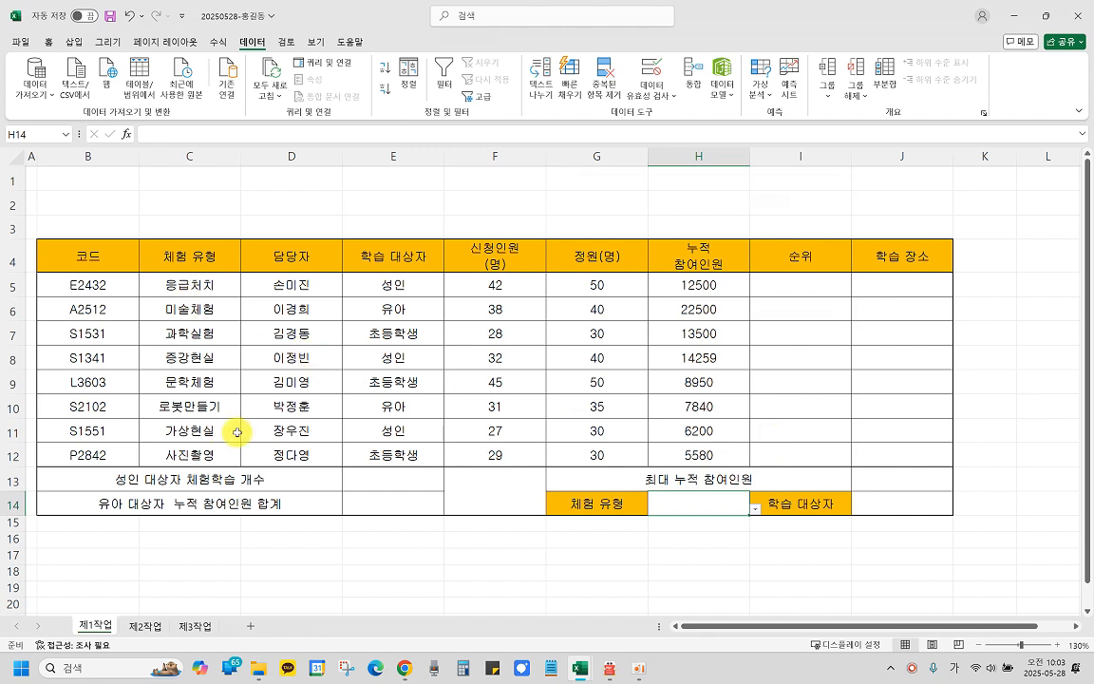
Step: Choose 응급처치 from the validation list in H14
click(711, 504)
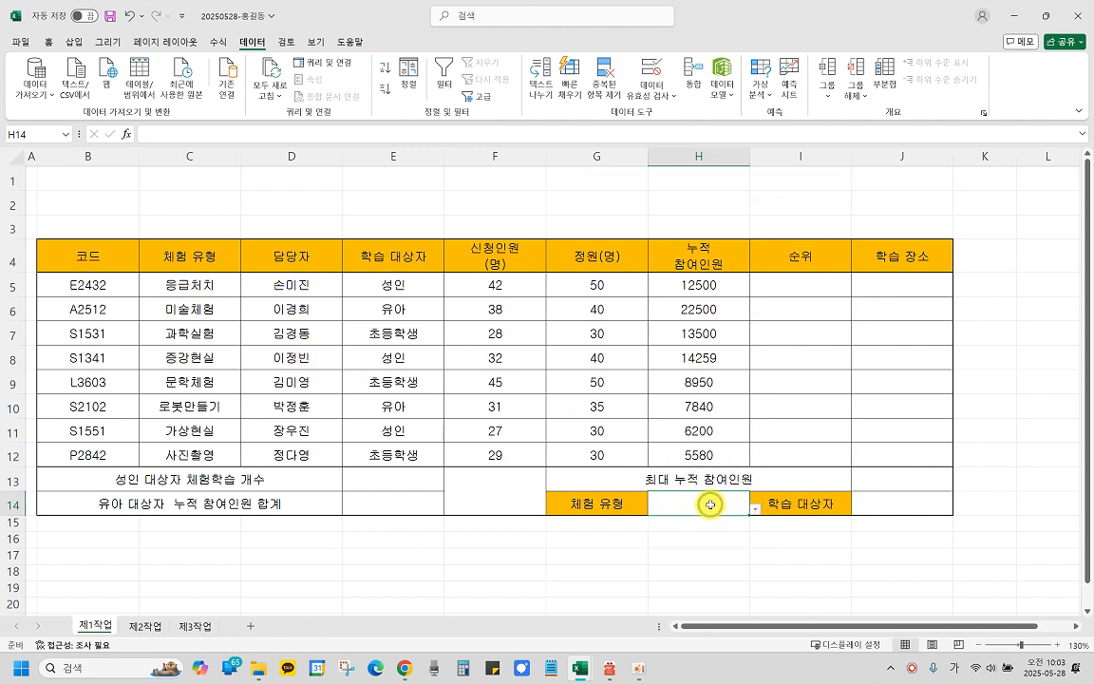
click(757, 513)
click(758, 514)
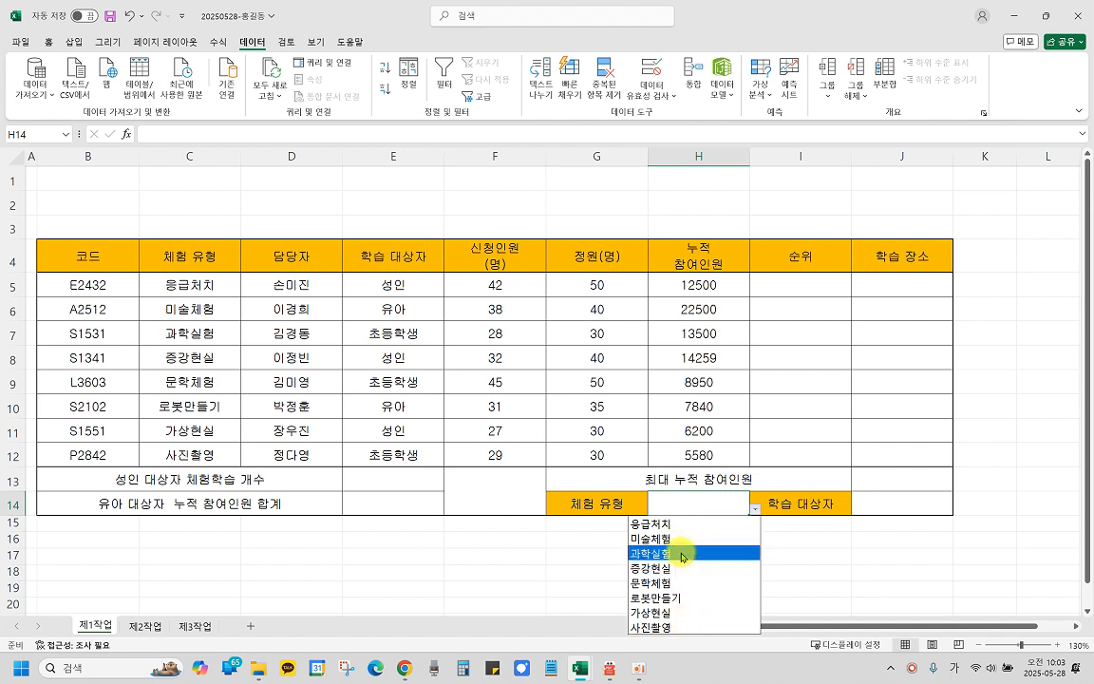
click(662, 523)
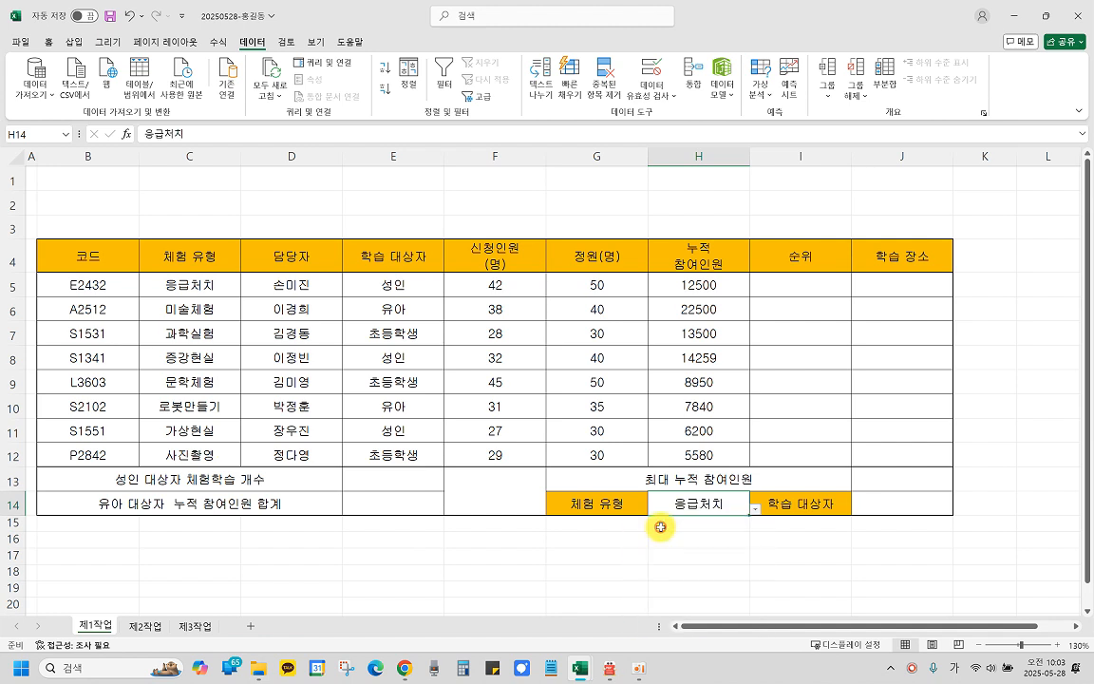
key(Return)
click(719, 501)
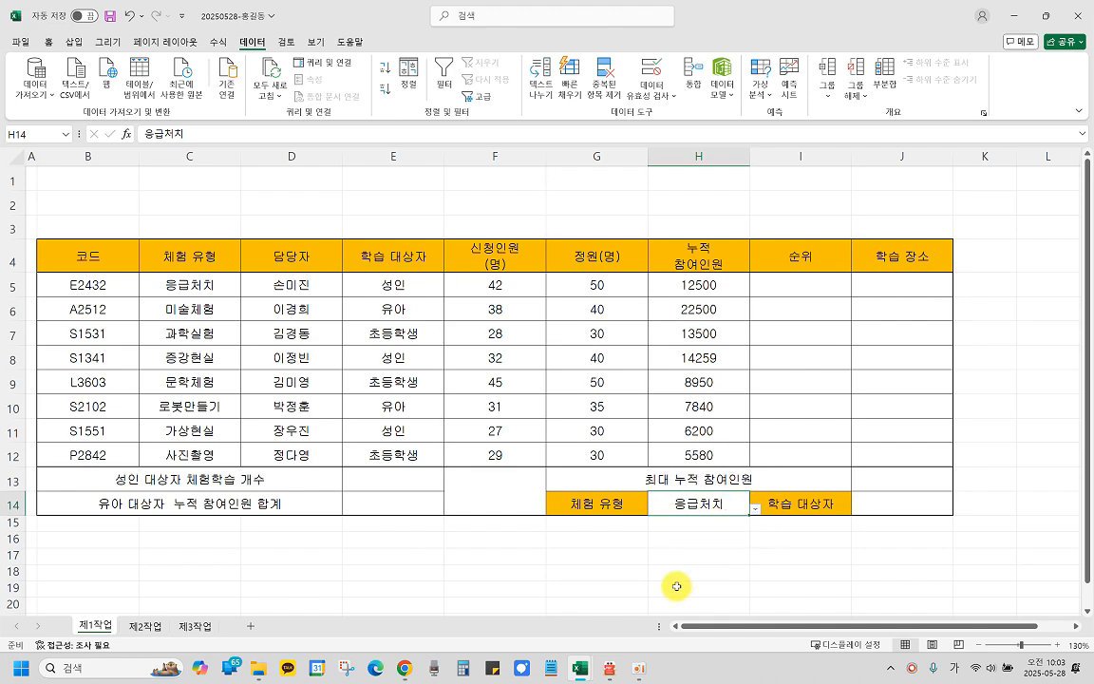
Step: Switch to the exam PDF and examine the cell format condition for H5:H12, including its number example
mouse_move(610, 665)
click(596, 632)
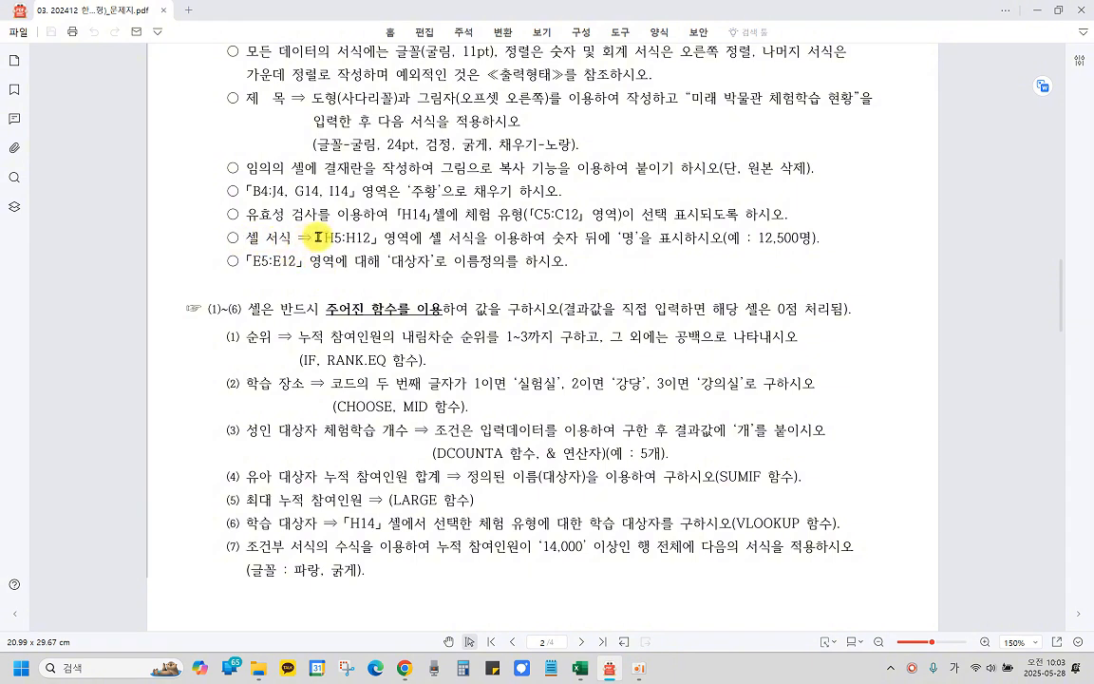
drag(321, 238, 372, 237)
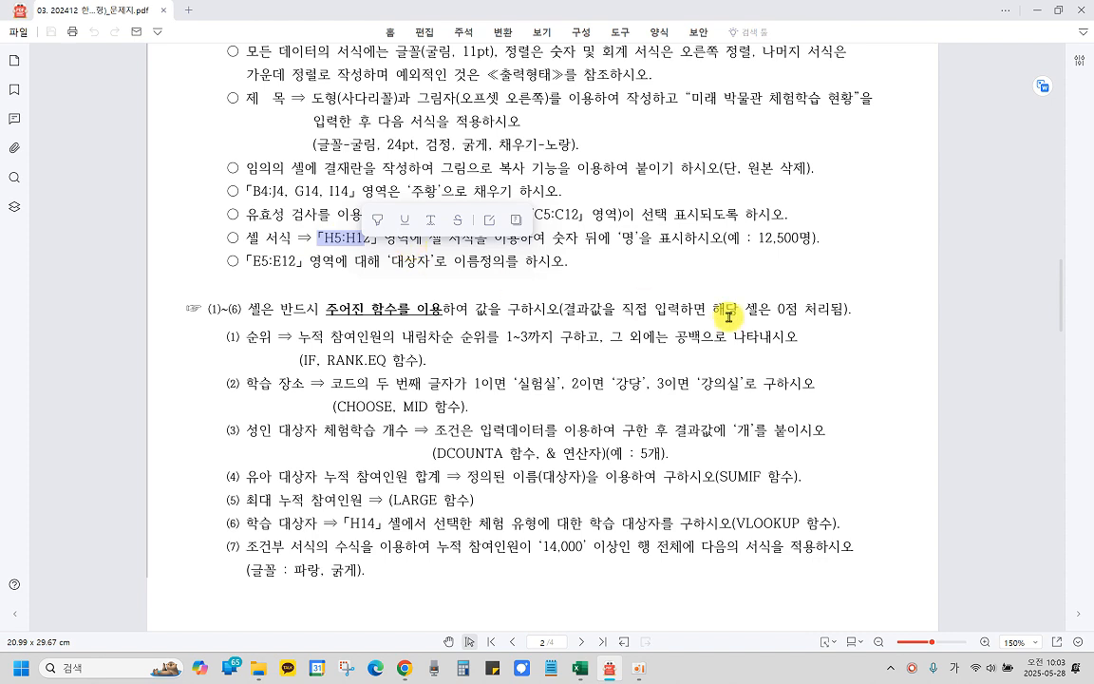
click(656, 284)
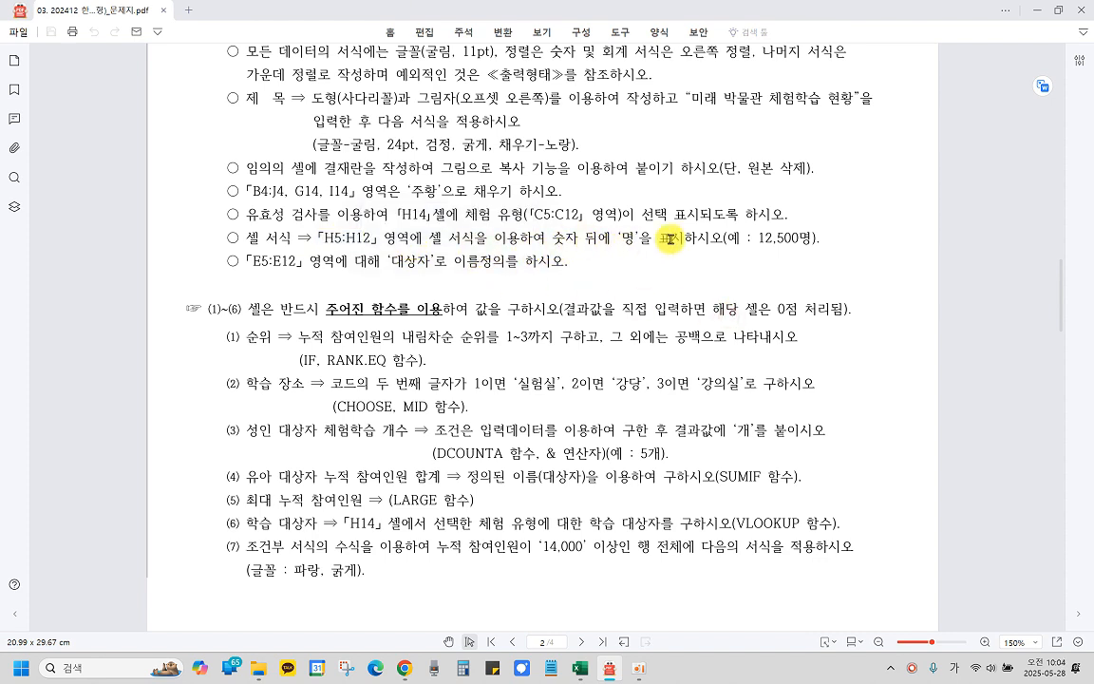
drag(776, 239, 801, 240)
click(800, 239)
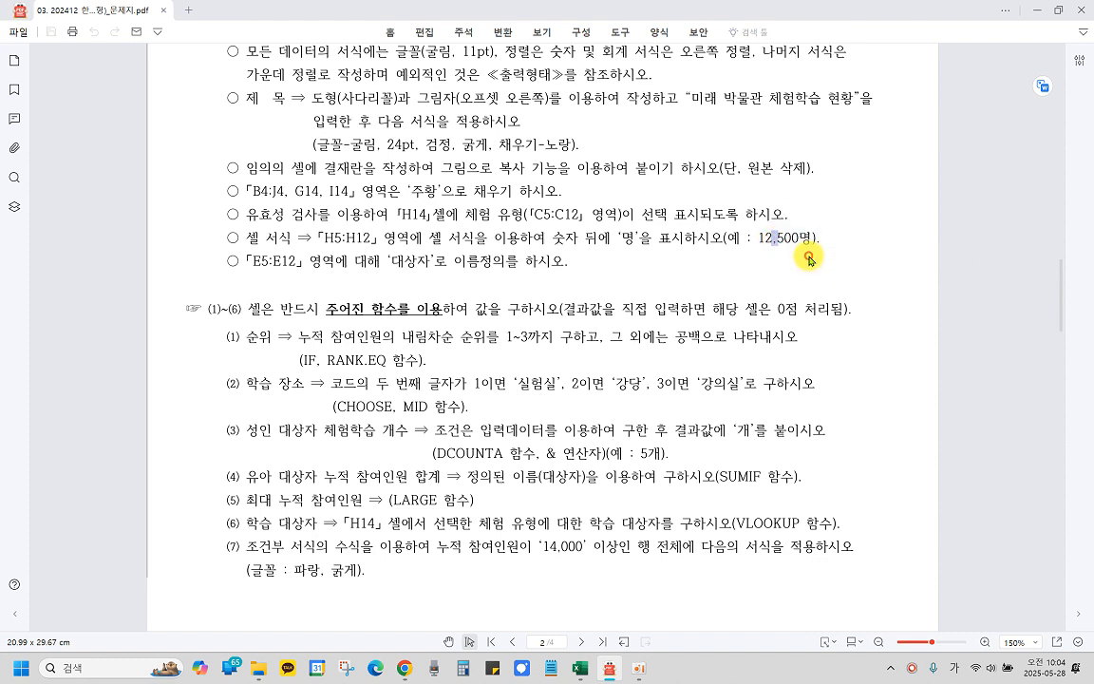
double_click(620, 238)
click(669, 263)
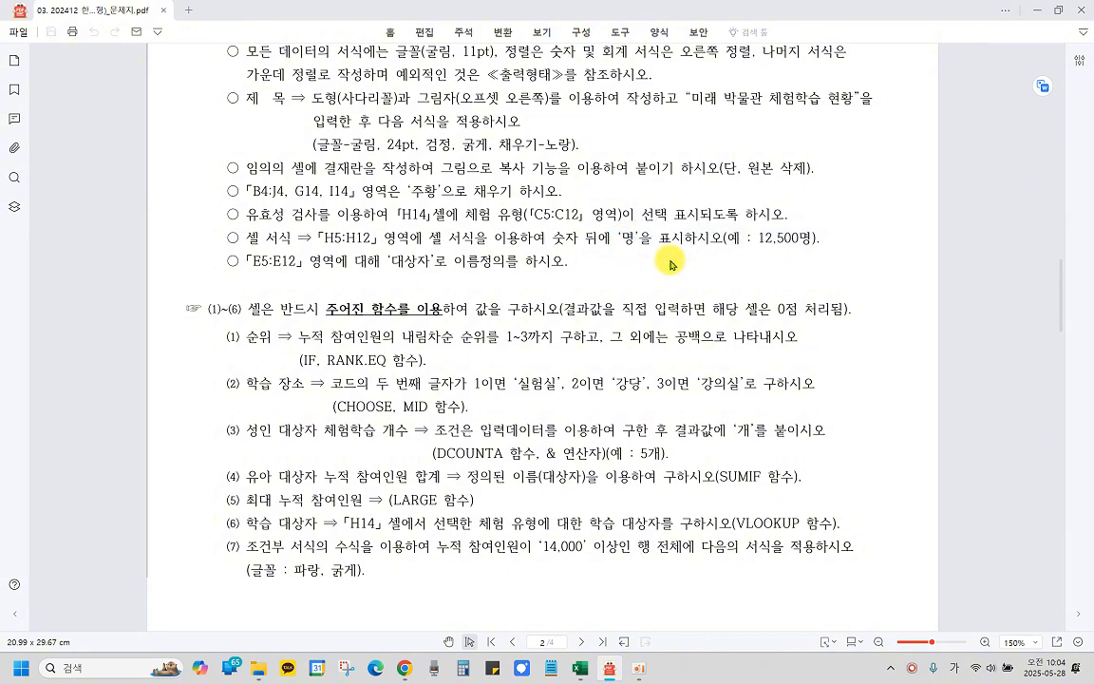
click(1041, 11)
Step: Open the cell format settings for H5:H12 on the 제1작업 sheet and choose the custom (사용자 지정) format #,##0
click(699, 333)
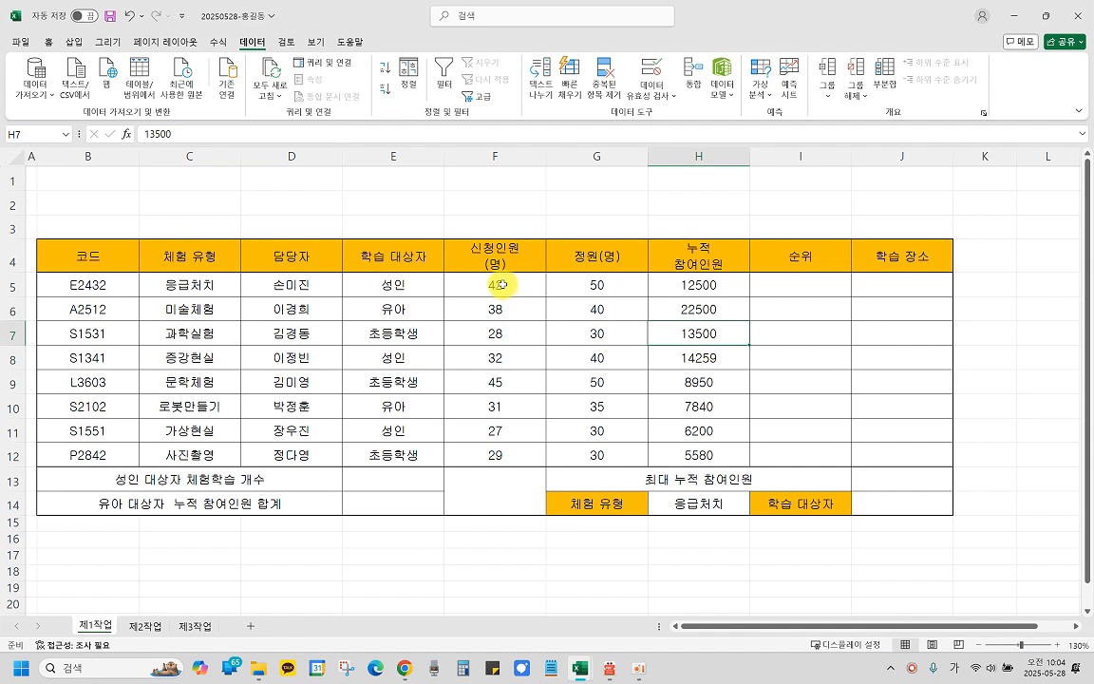
drag(714, 284, 709, 449)
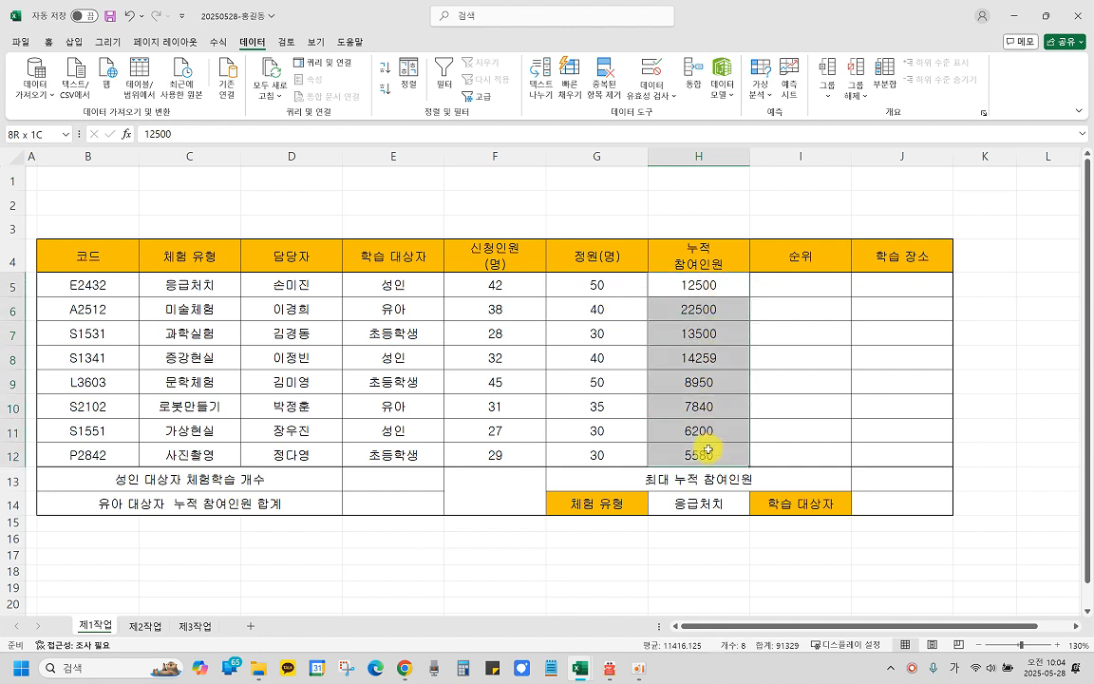
right_click(729, 359)
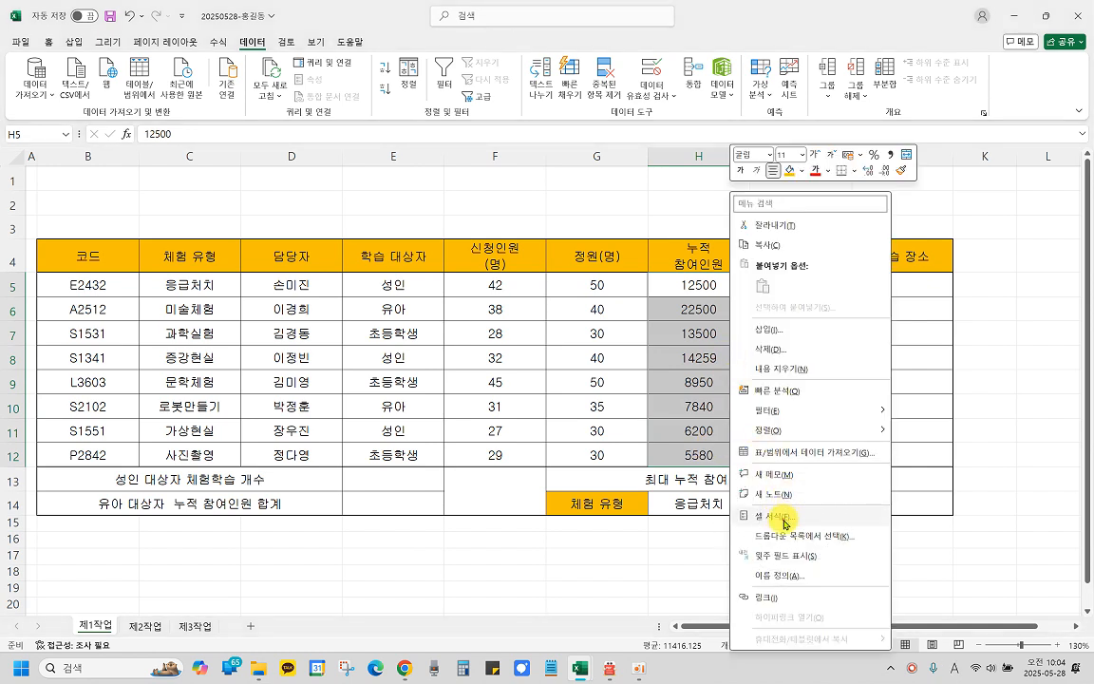
click(784, 522)
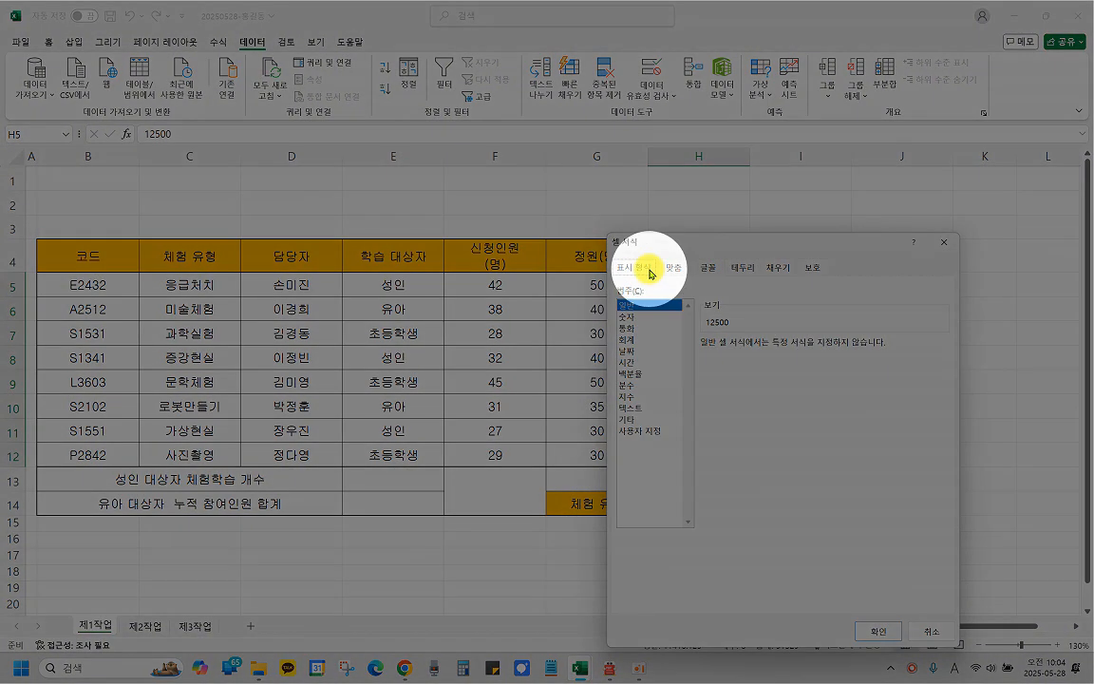
click(652, 431)
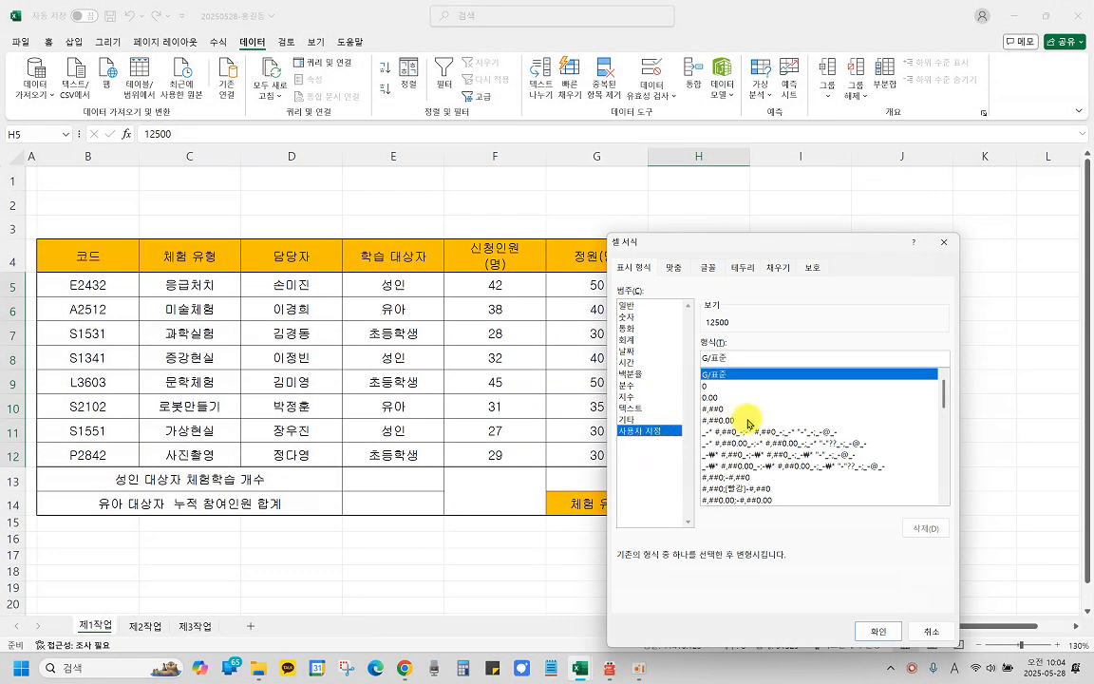
click(719, 409)
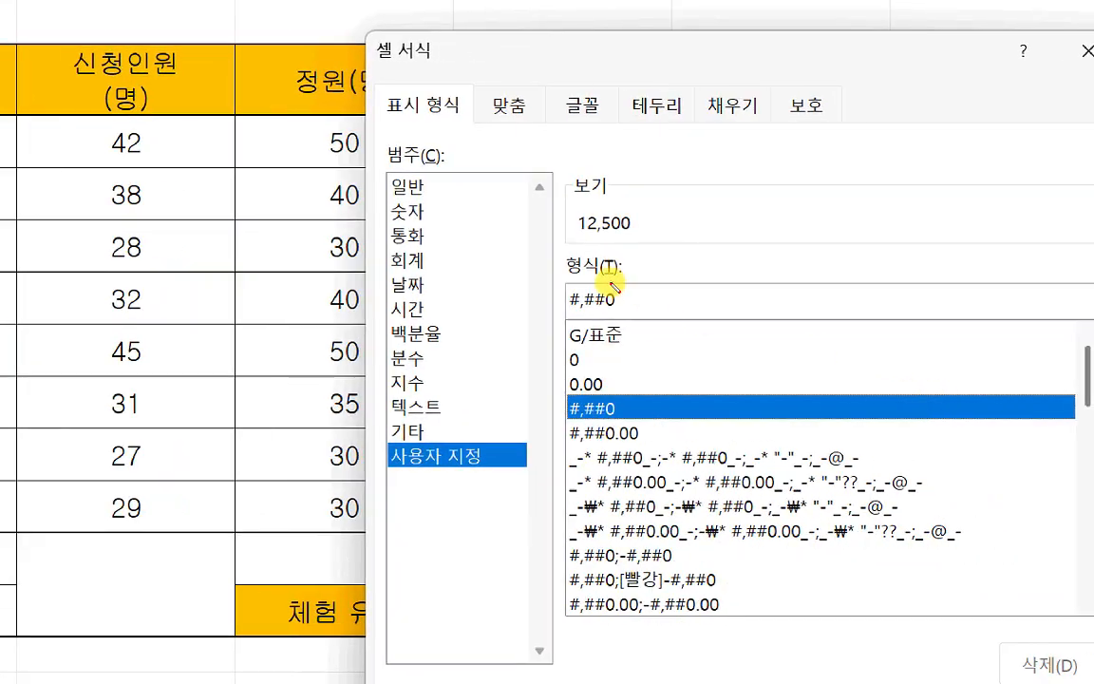
Step: Extend the custom number format to #,##0"명" and apply it to H5:H12
mouse_move(566, 397)
mouse_down()
mouse_move(571, 419)
mouse_move(619, 410)
mouse_move(568, 397)
mouse_up()
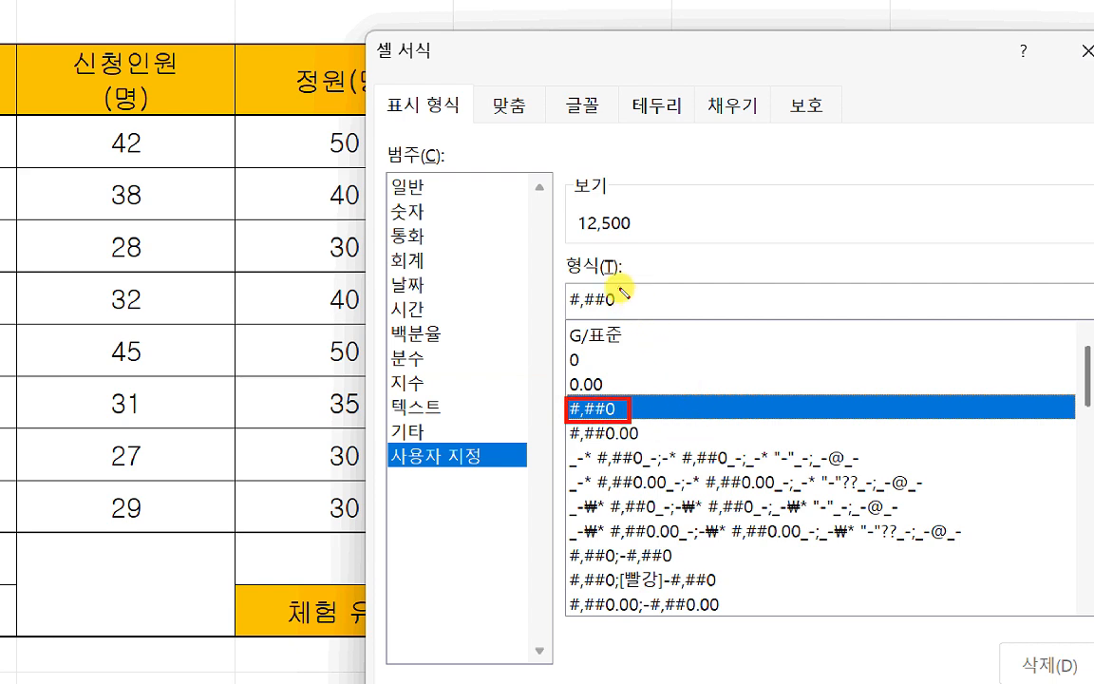
mouse_move(615, 291)
mouse_down()
mouse_move(628, 307)
mouse_move(677, 313)
mouse_up()
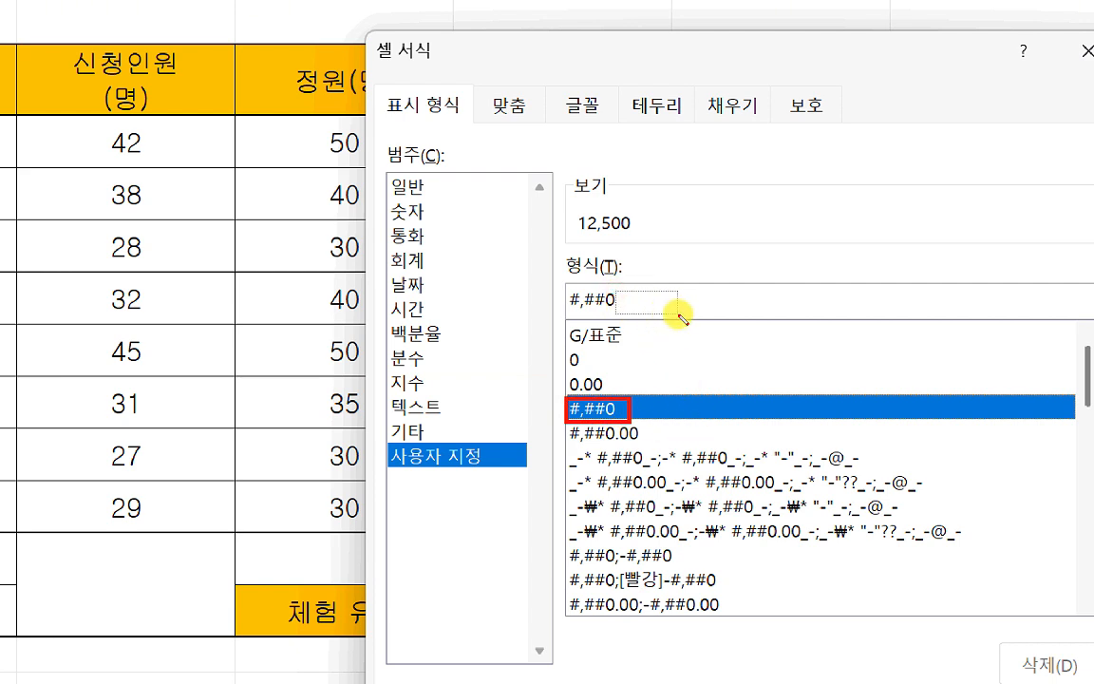
key(Escape)
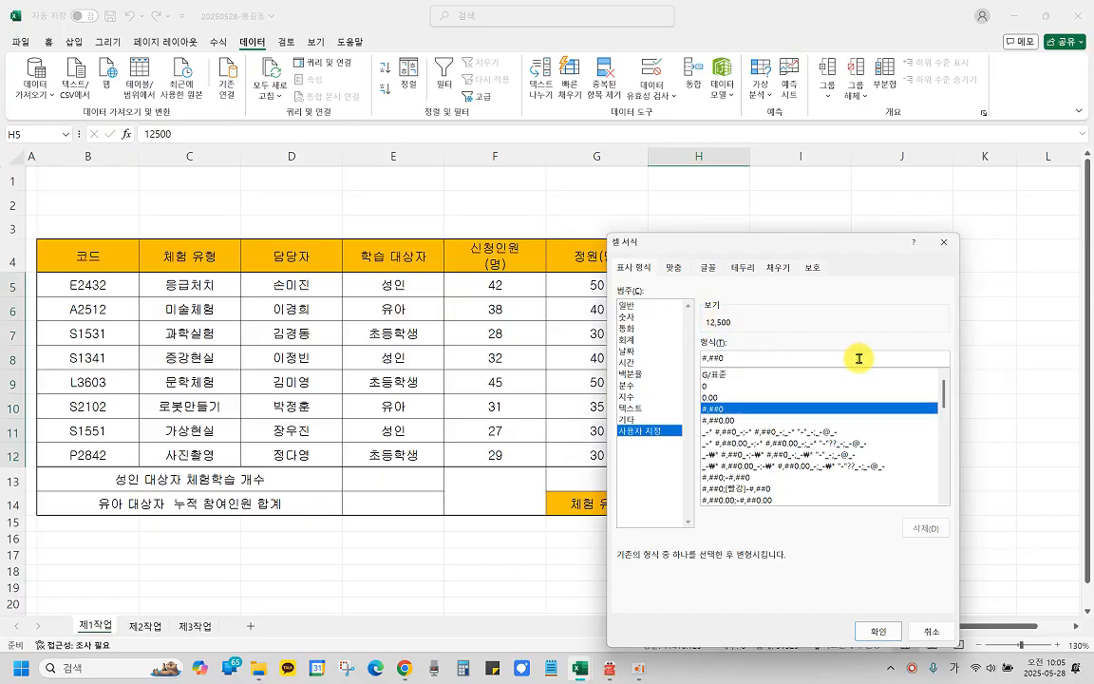
text(명)
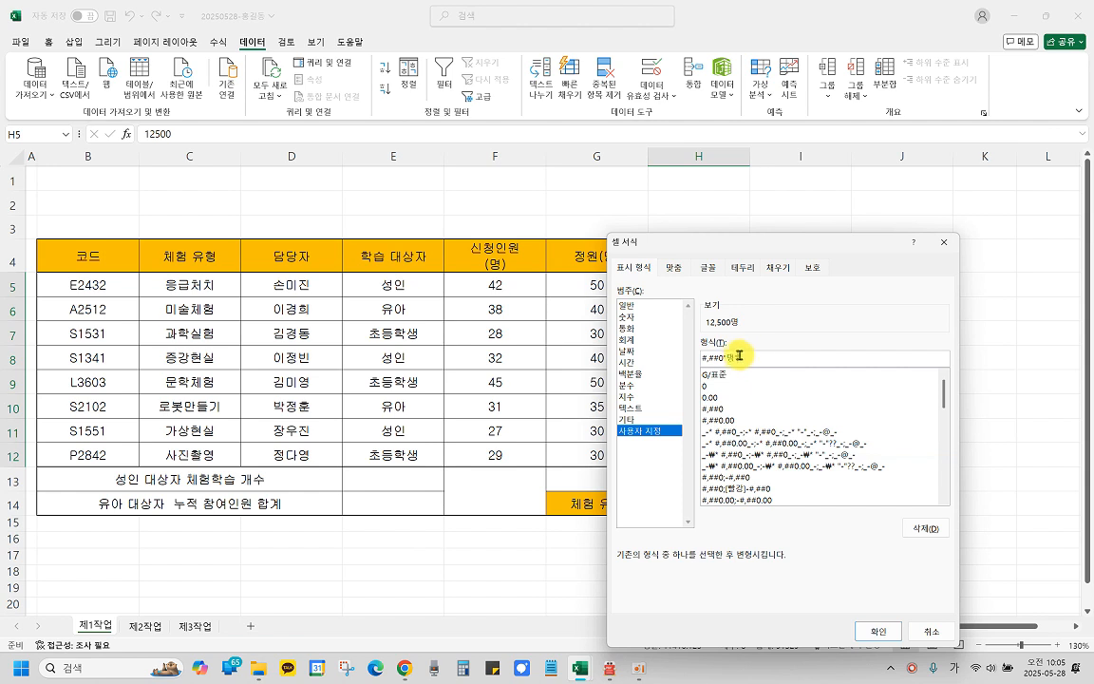
drag(764, 358, 729, 358)
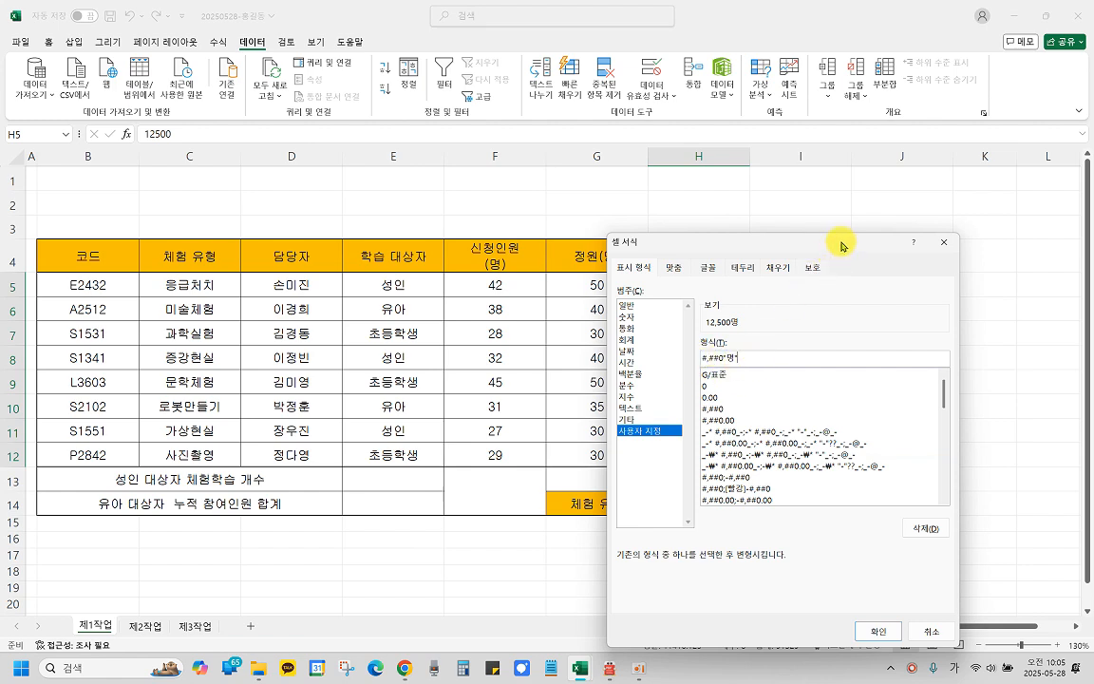
drag(840, 245, 871, 185)
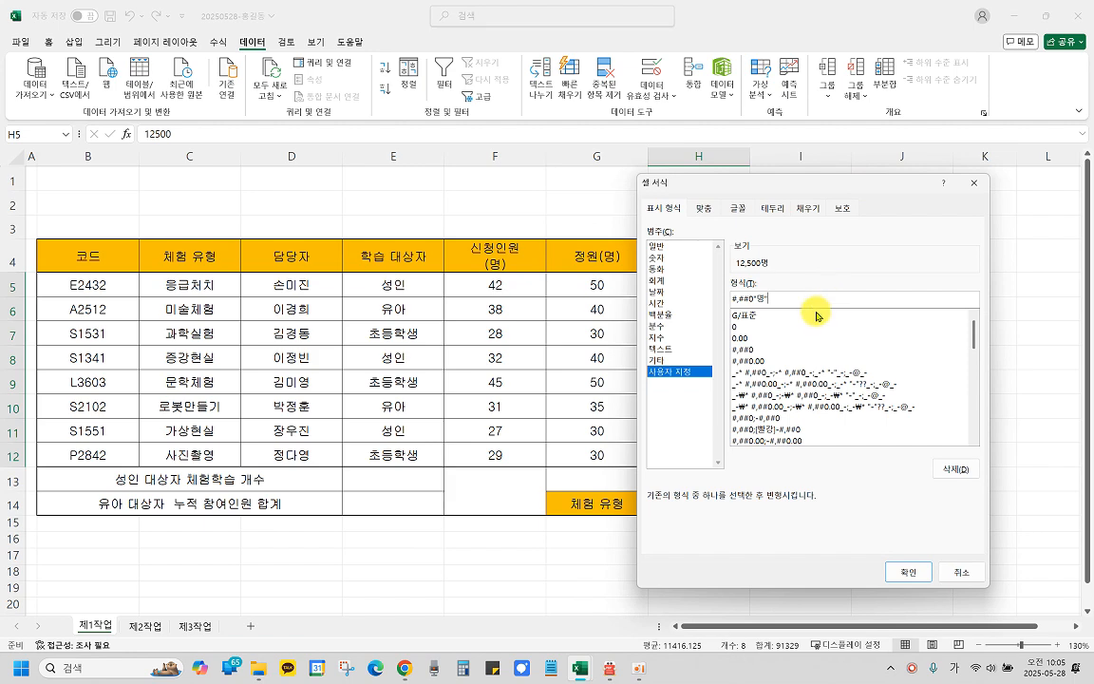
click(910, 573)
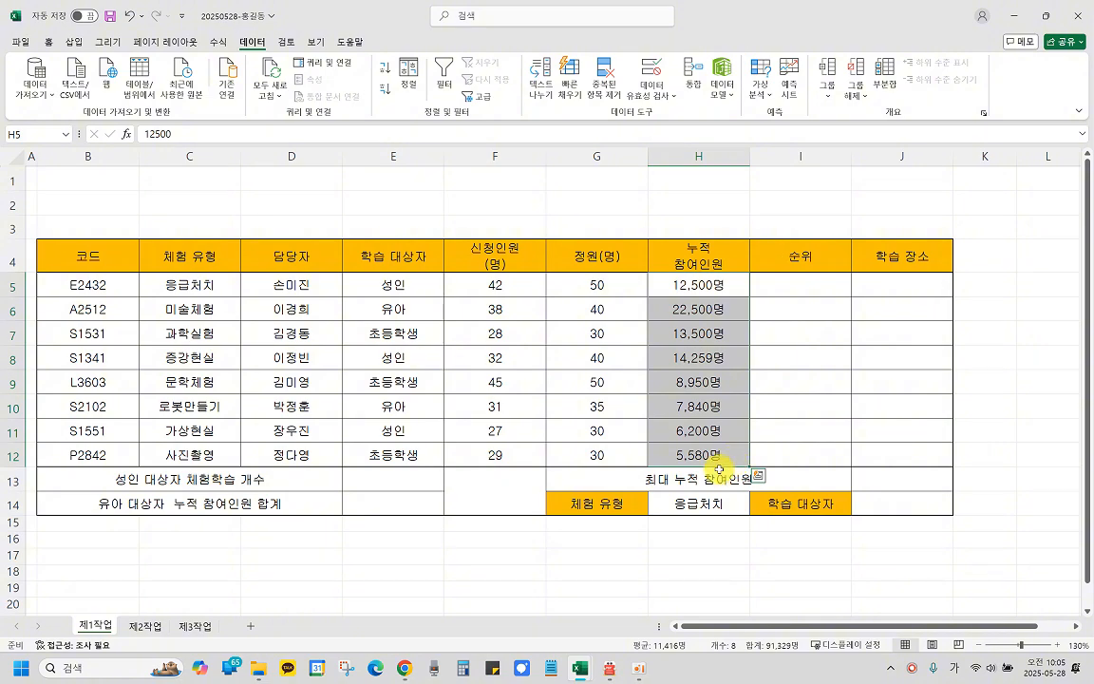
Step: Following the name condition in the exam PDF, define the name 대상자 for E5:E12 on the 제1작업 sheet
click(608, 669)
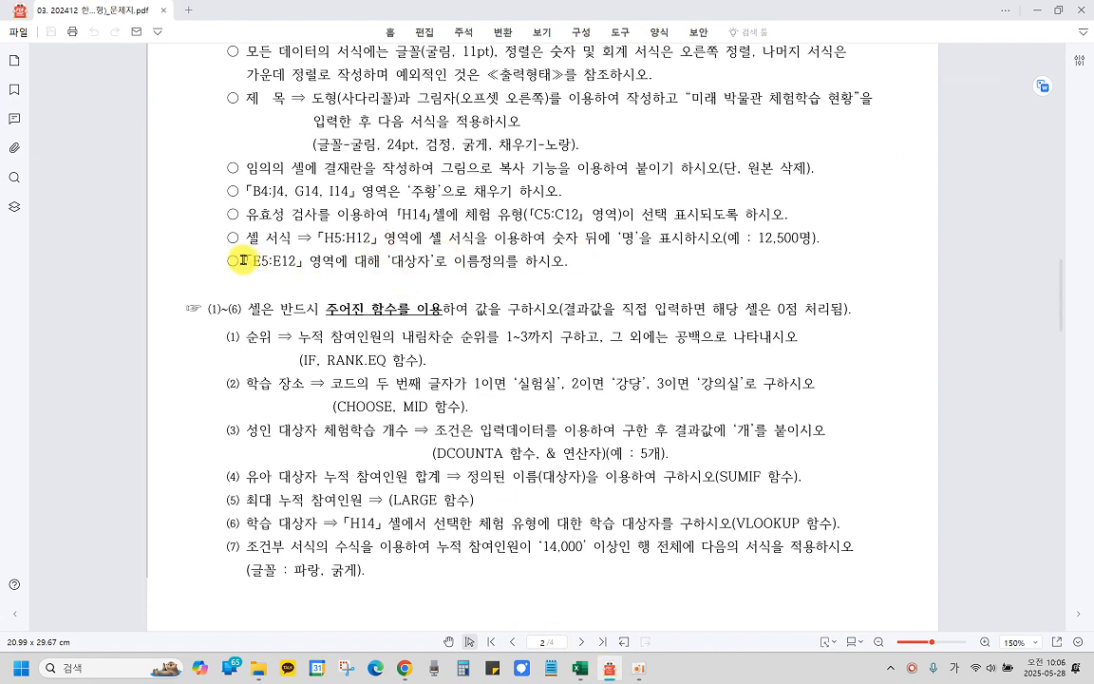
drag(243, 261, 297, 261)
click(472, 287)
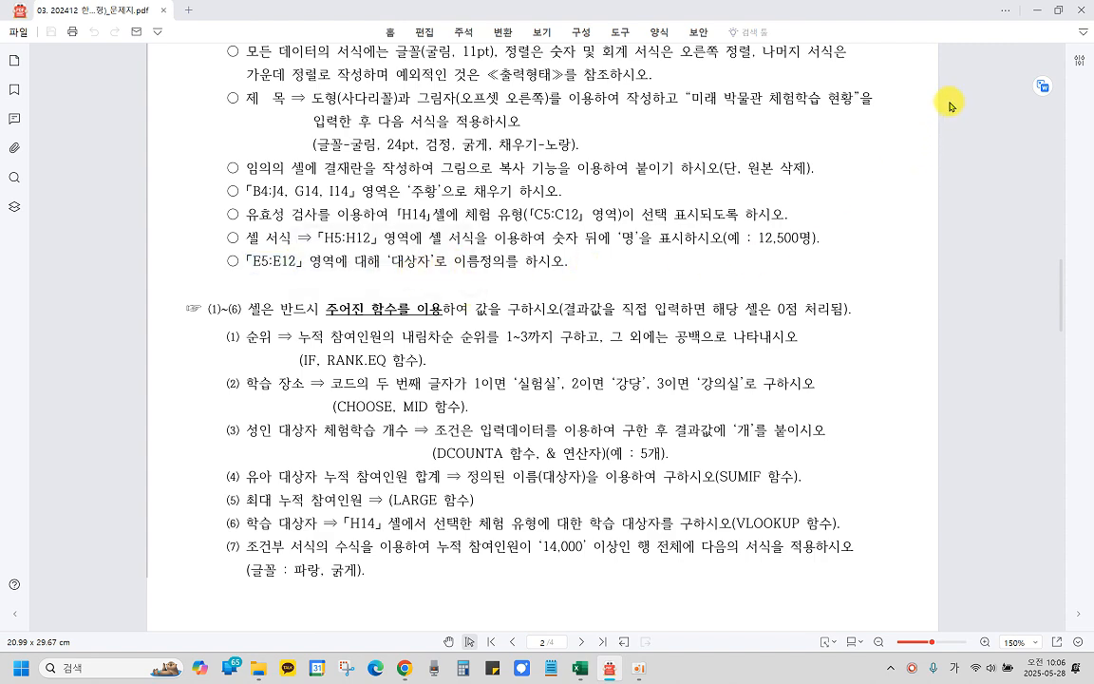
click(1040, 12)
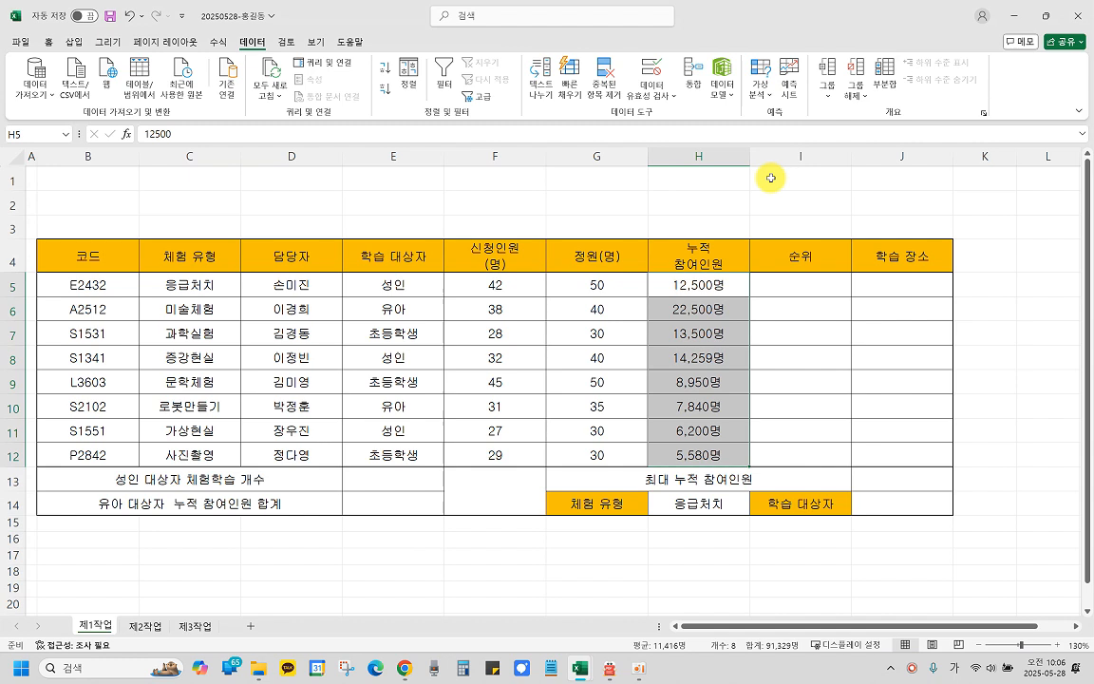
click(805, 330)
drag(395, 283, 402, 449)
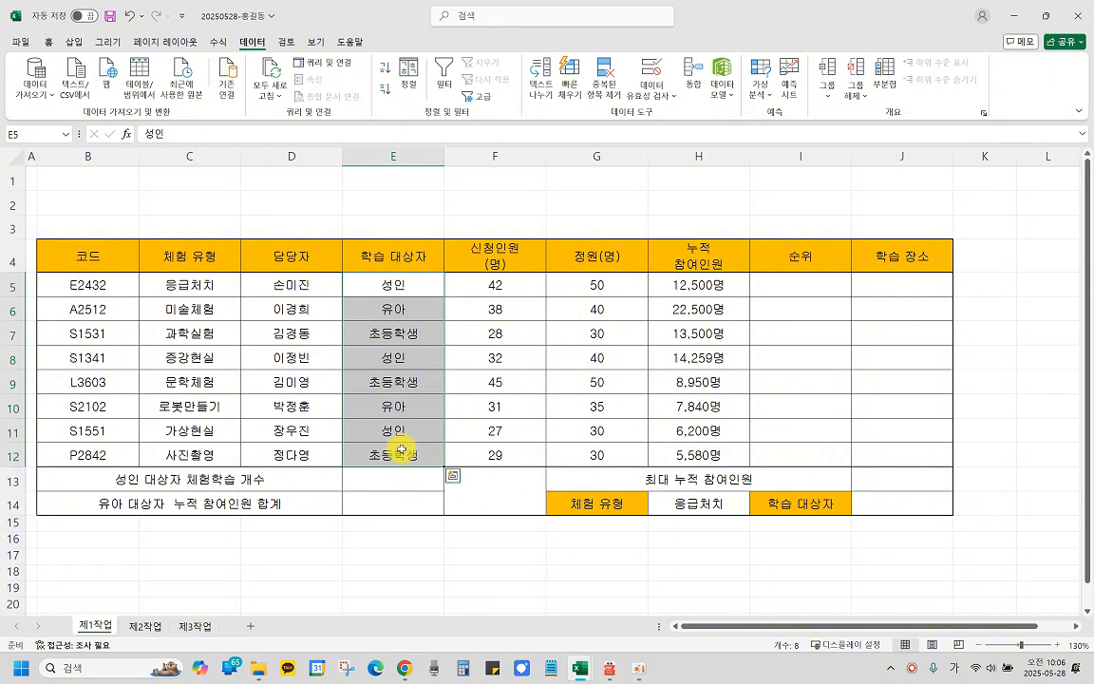
key(ctrl+q)
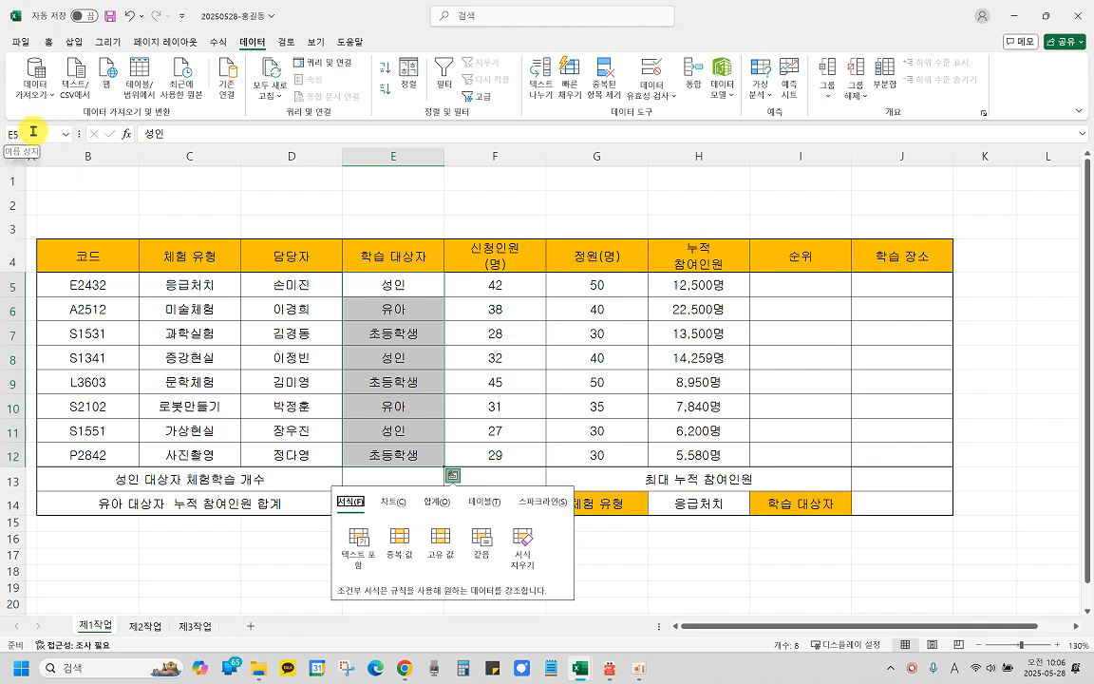
click(33, 131)
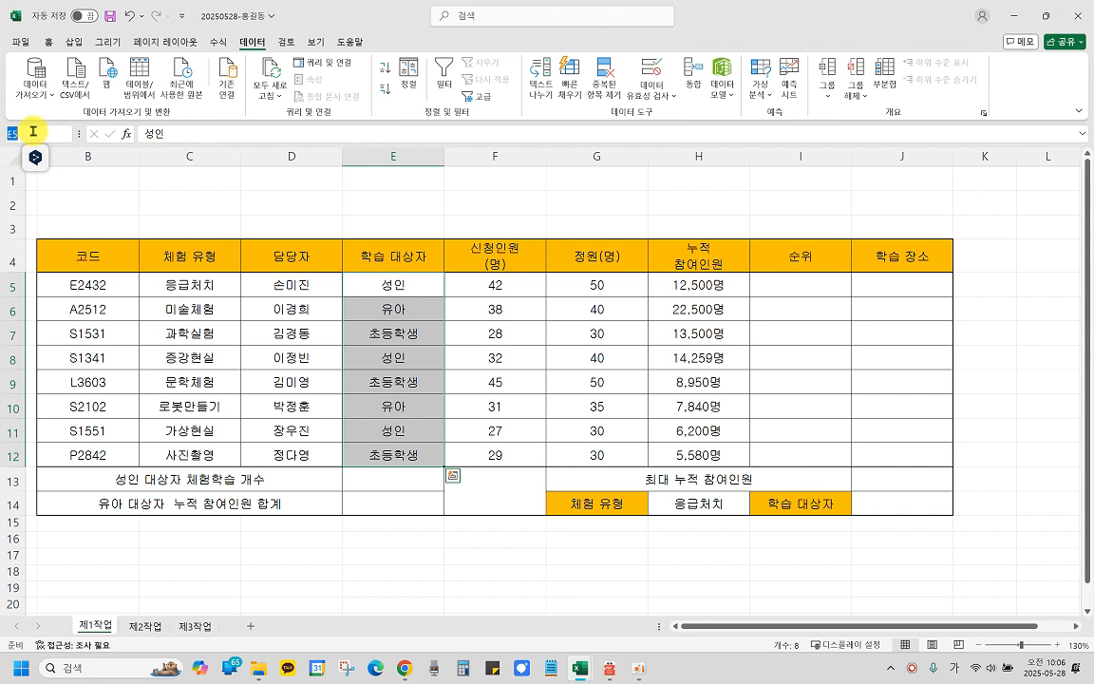
text(C)
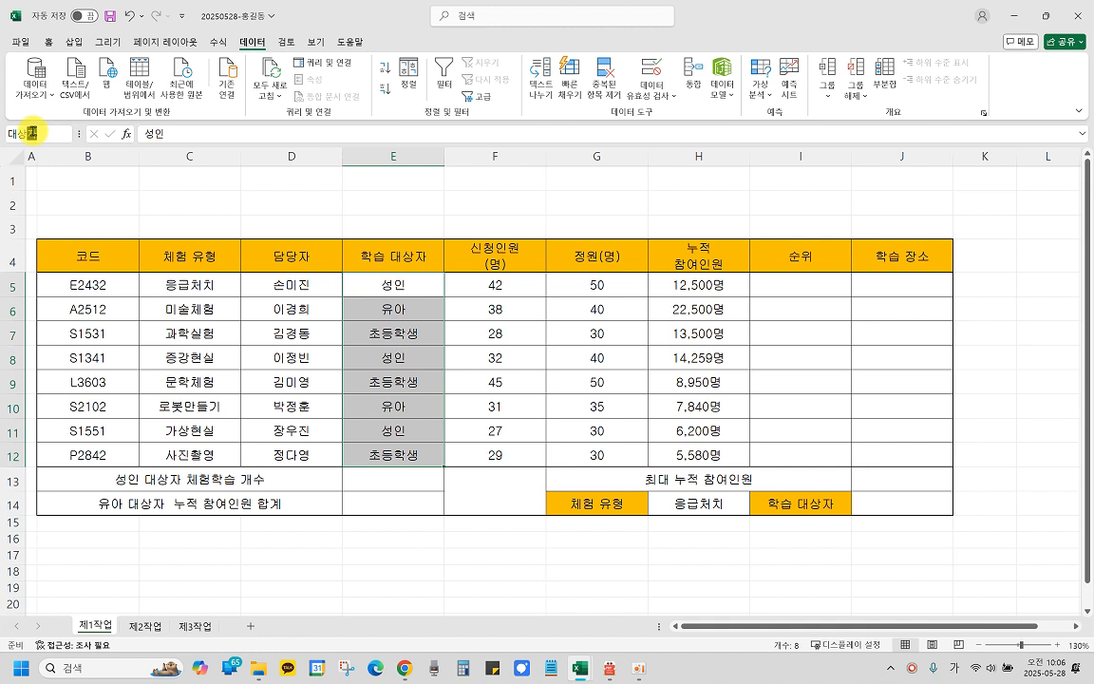
text(상자)
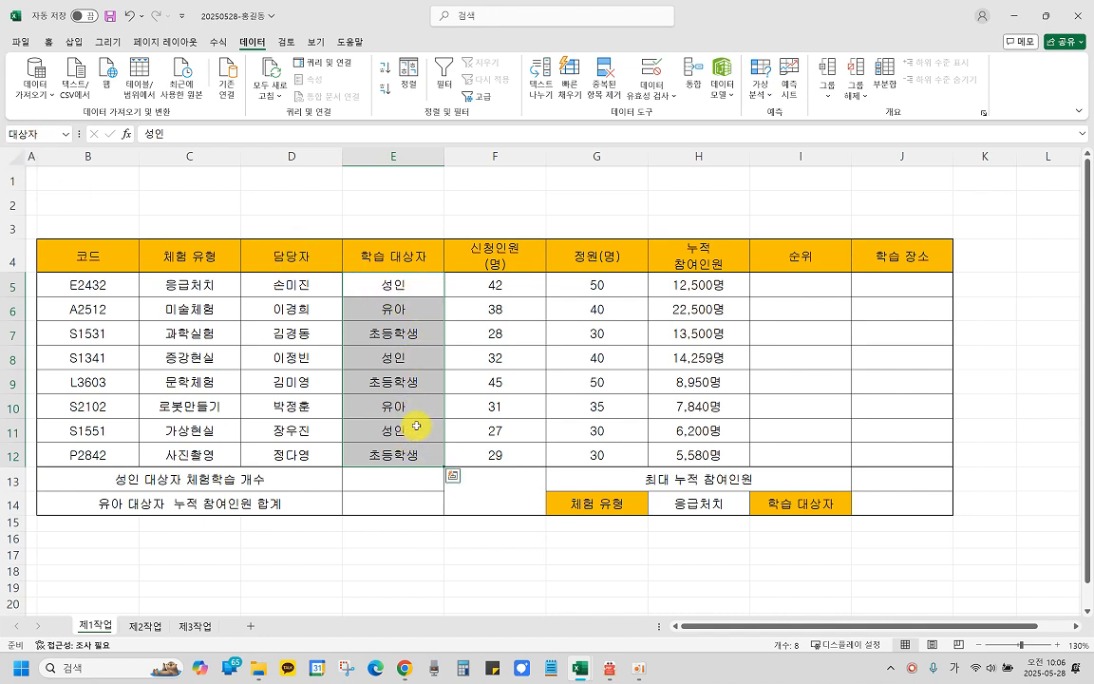
Step: Switch to the exam PDF and examine the font and alignment conditions for number, accounting and remaining formats
click(608, 668)
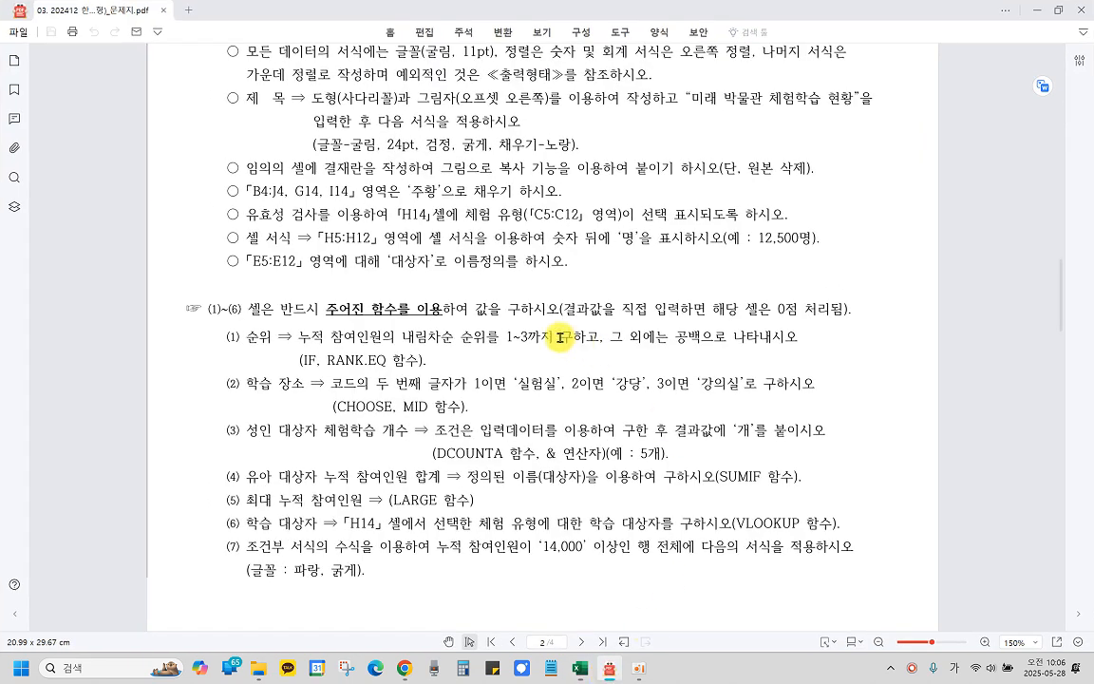
scroll(419, 256, up, 2)
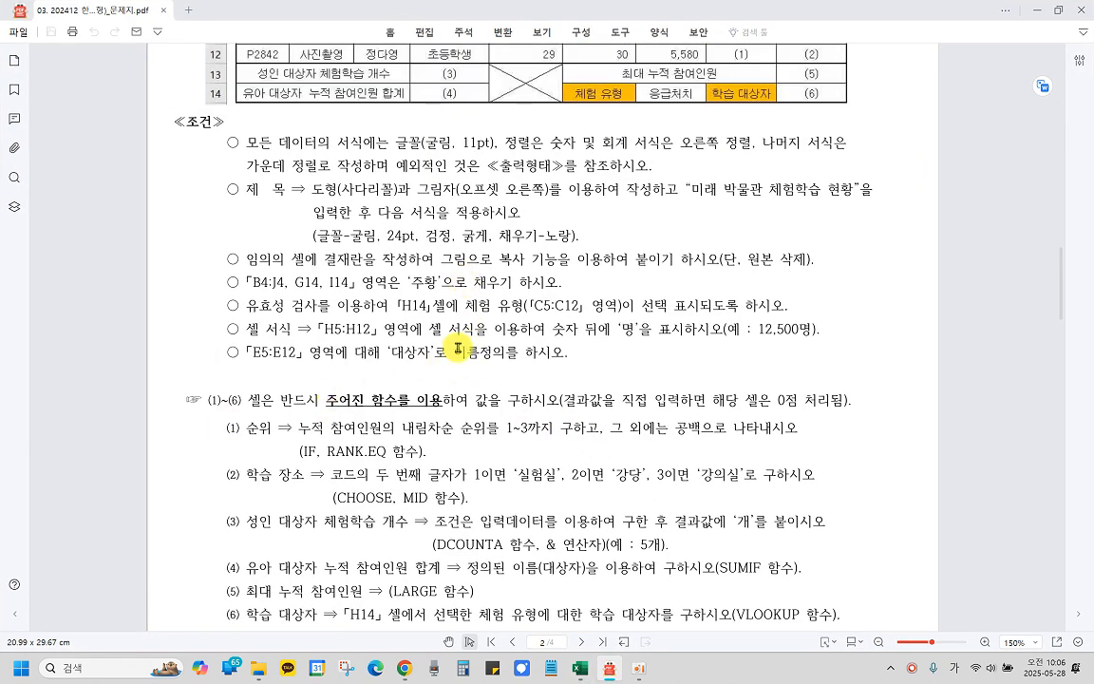
scroll(457, 349, up, 1)
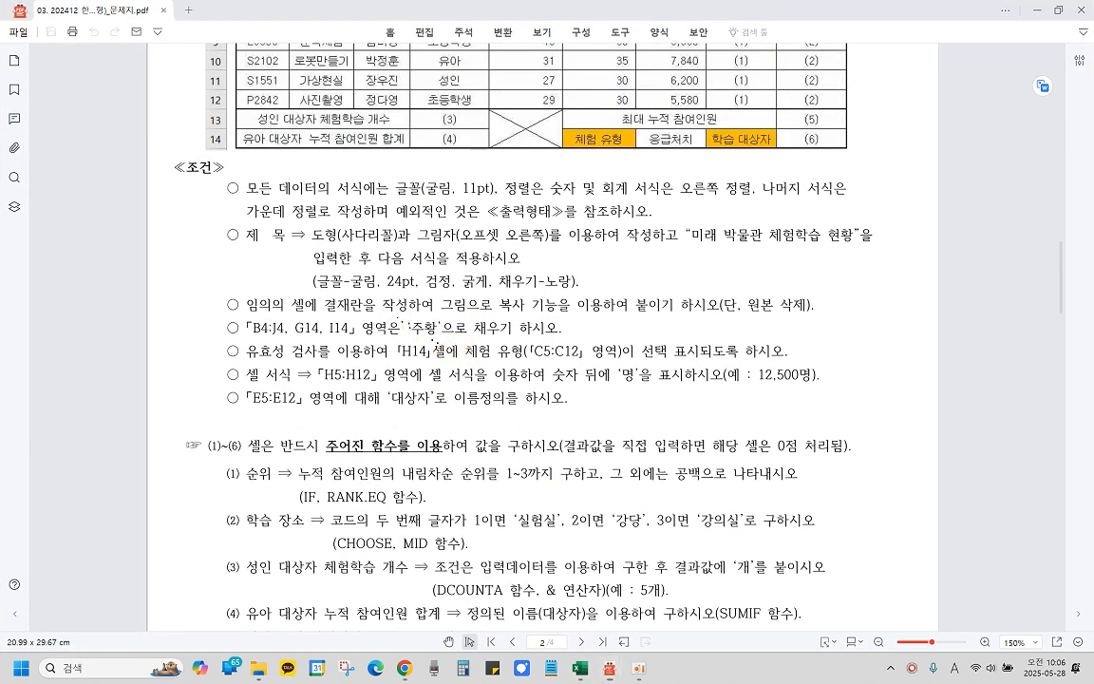
drag(230, 304, 224, 404)
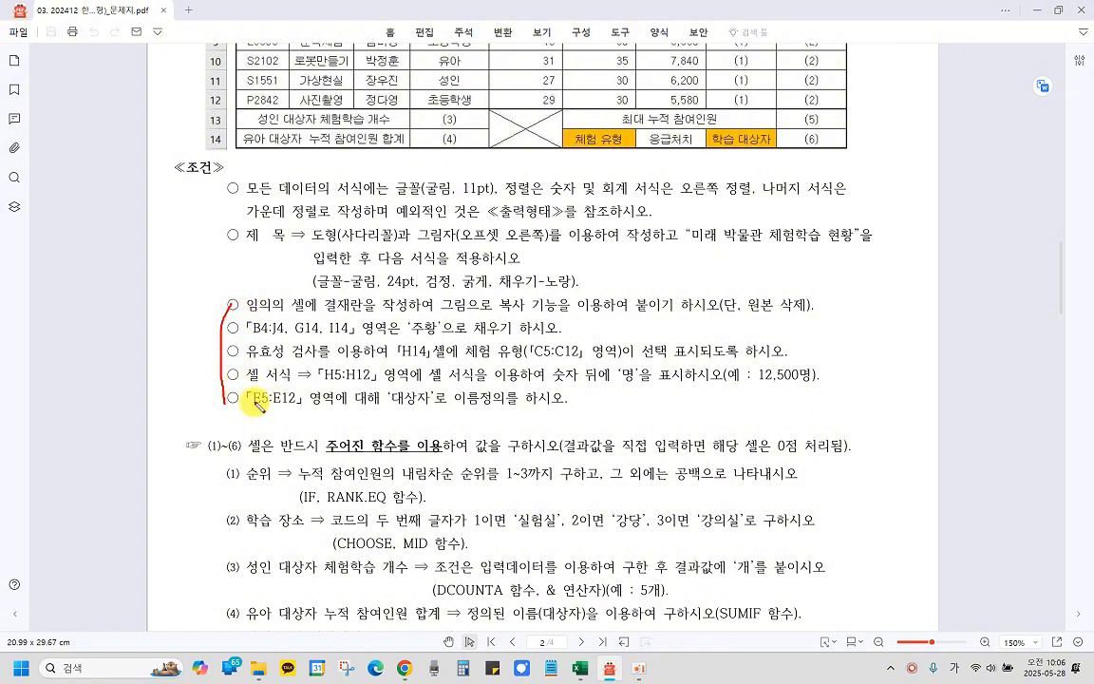
mouse_move(252, 292)
mouse_down()
mouse_move(231, 327)
mouse_move(231, 400)
mouse_up()
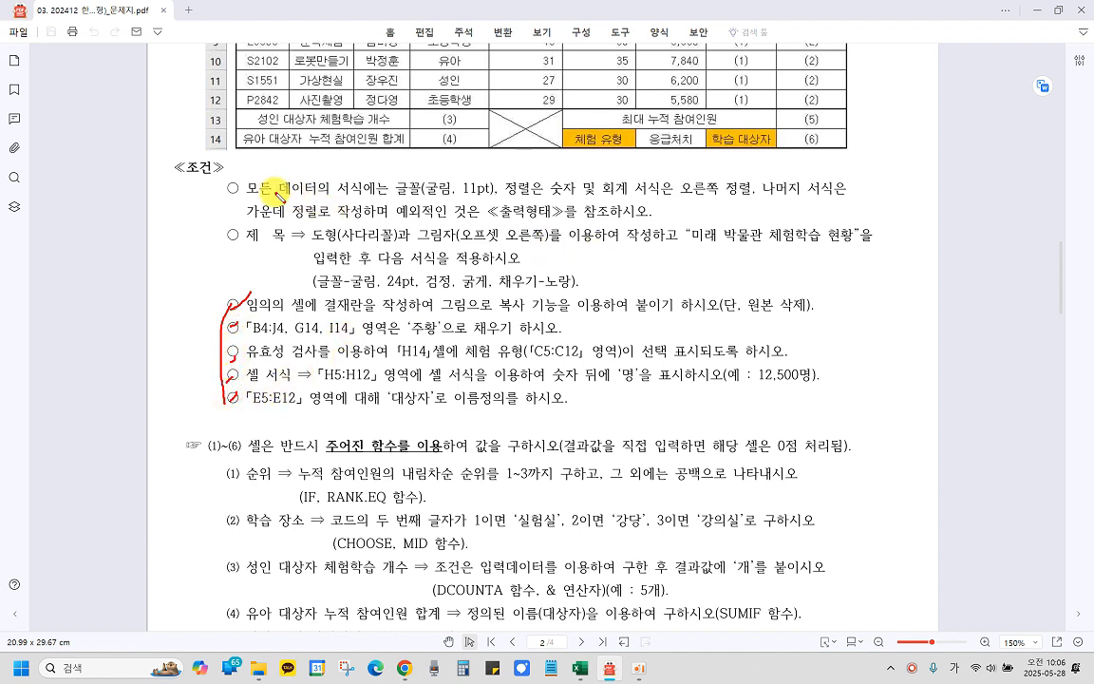
mouse_move(388, 199)
mouse_down()
mouse_move(497, 201)
mouse_move(386, 202)
mouse_up()
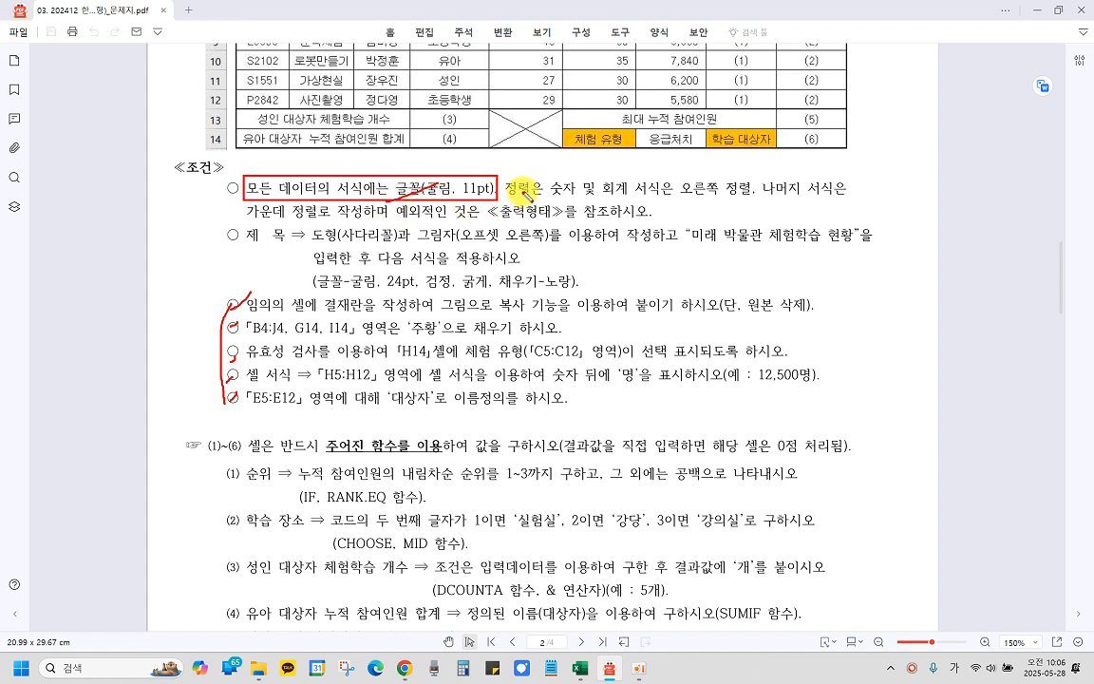
drag(503, 196, 860, 197)
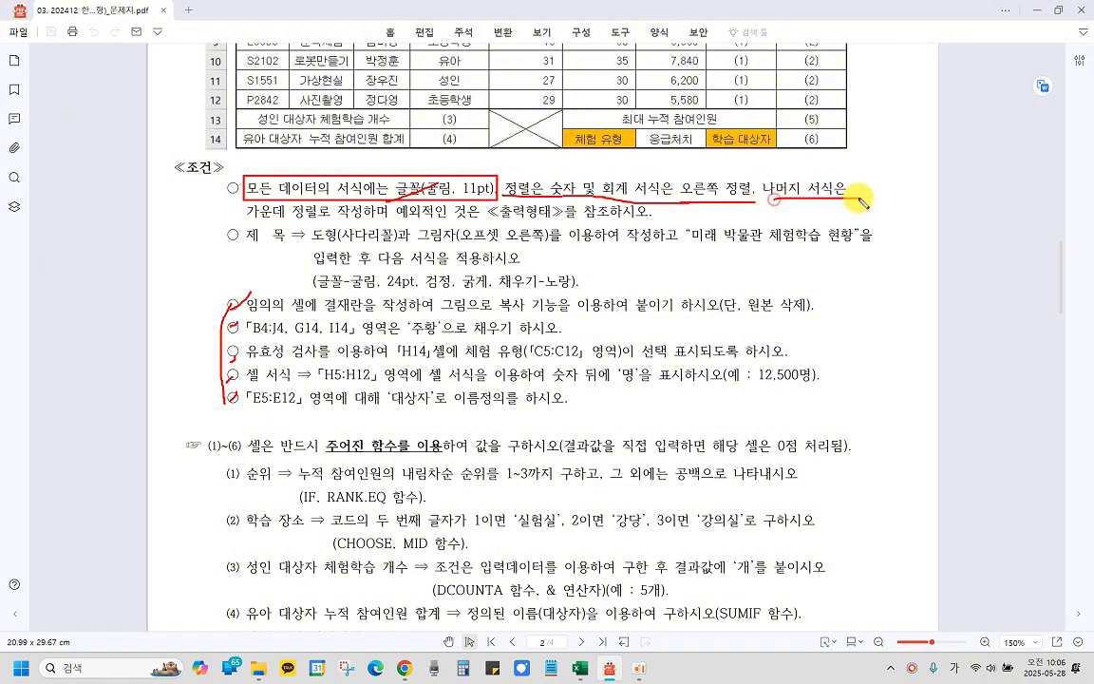
drag(237, 202, 389, 225)
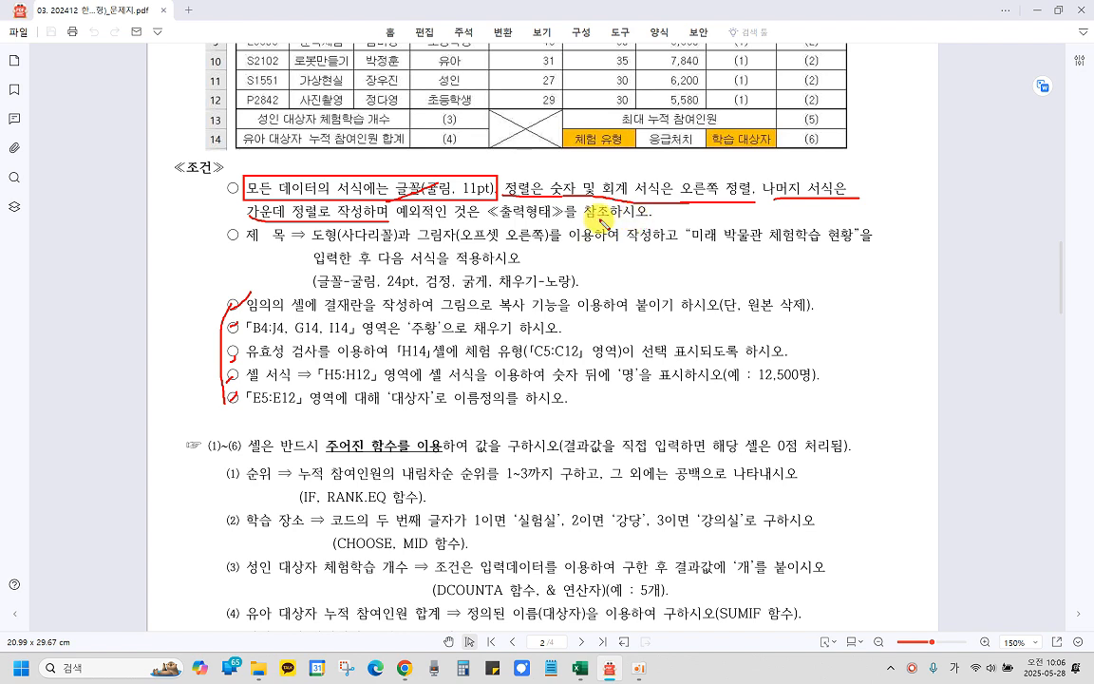
drag(806, 190, 828, 177)
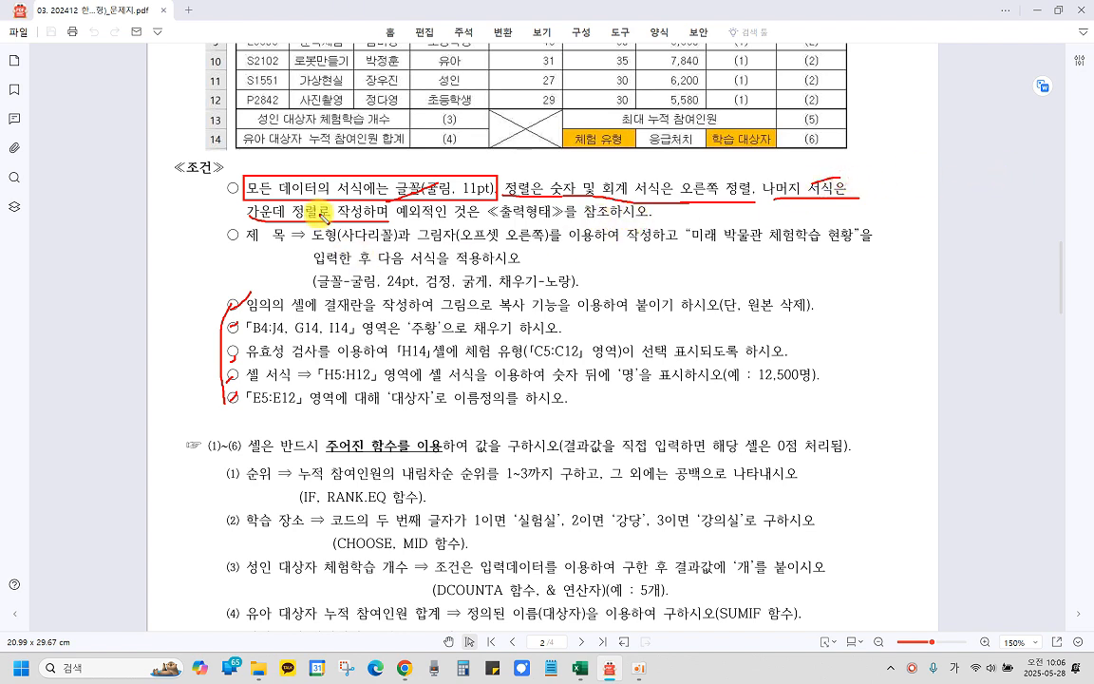
drag(333, 195, 282, 220)
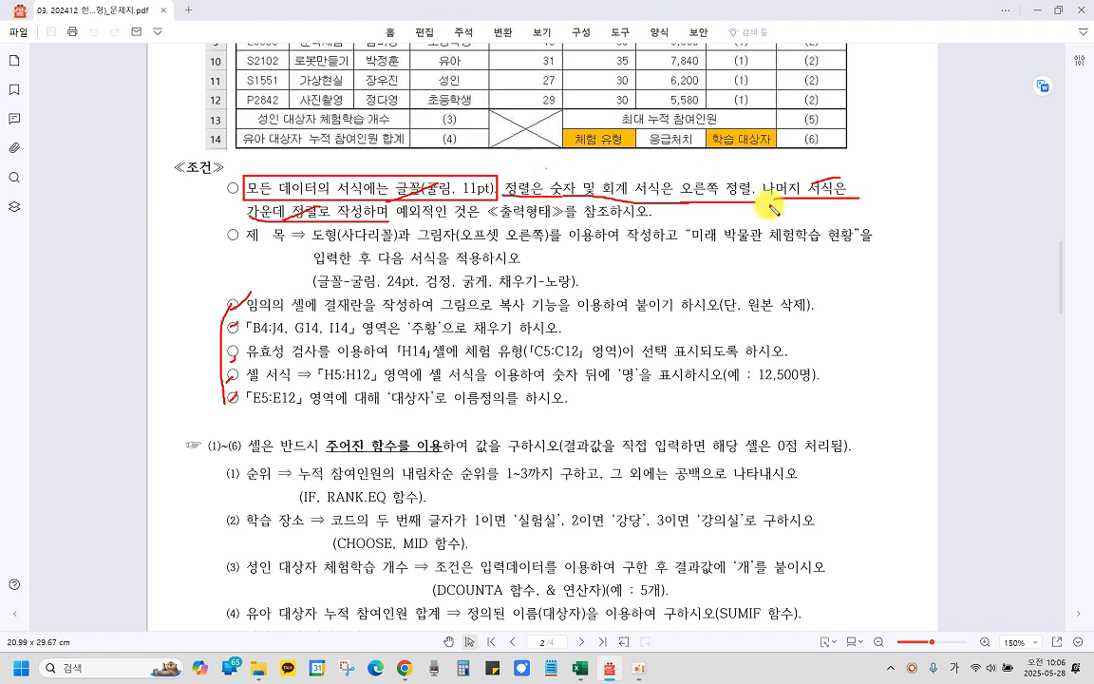
drag(559, 169, 760, 201)
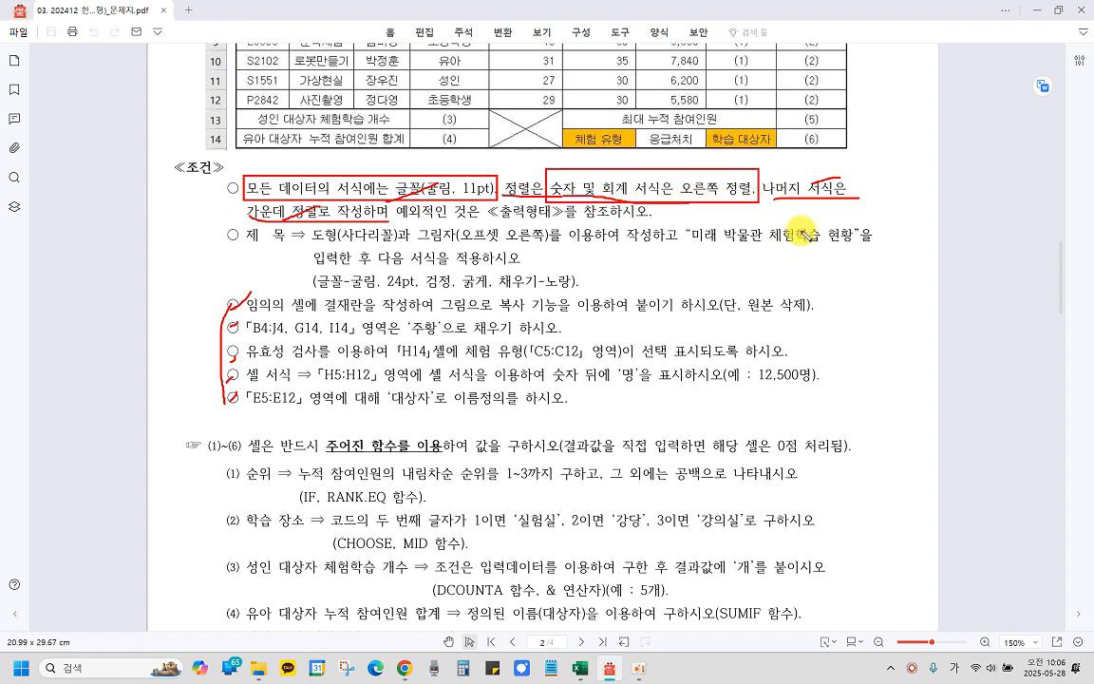
key(Escape)
Step: Right-align the numeric data in F5:H12 on the 제1작업 sheet
click(1036, 11)
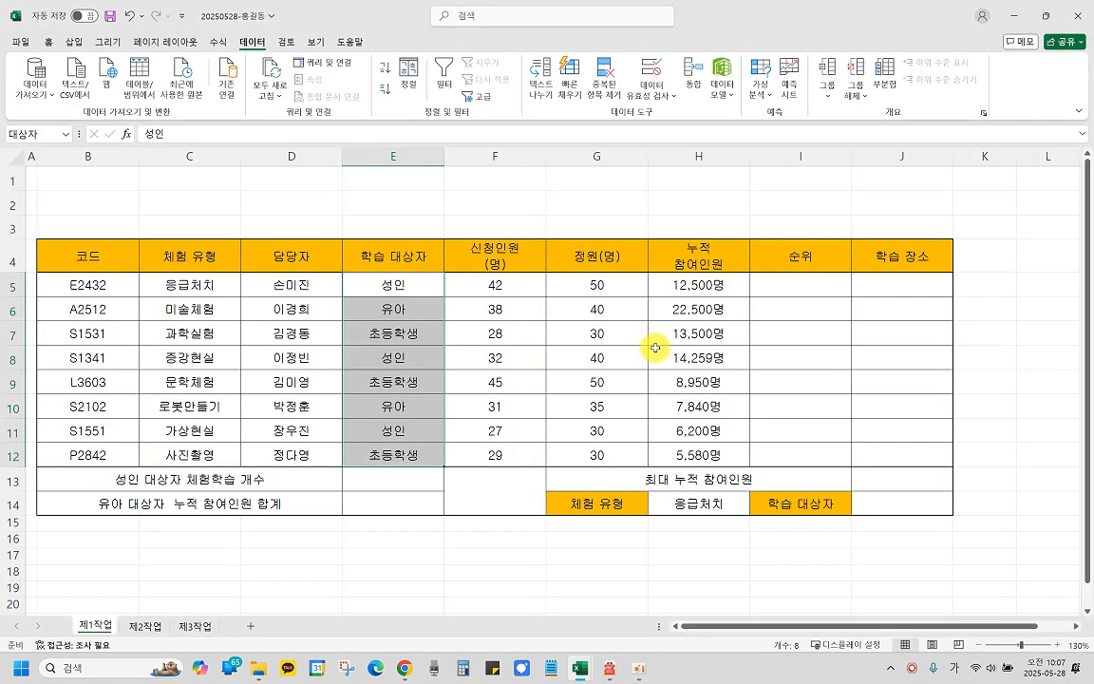
click(503, 309)
drag(486, 285, 676, 454)
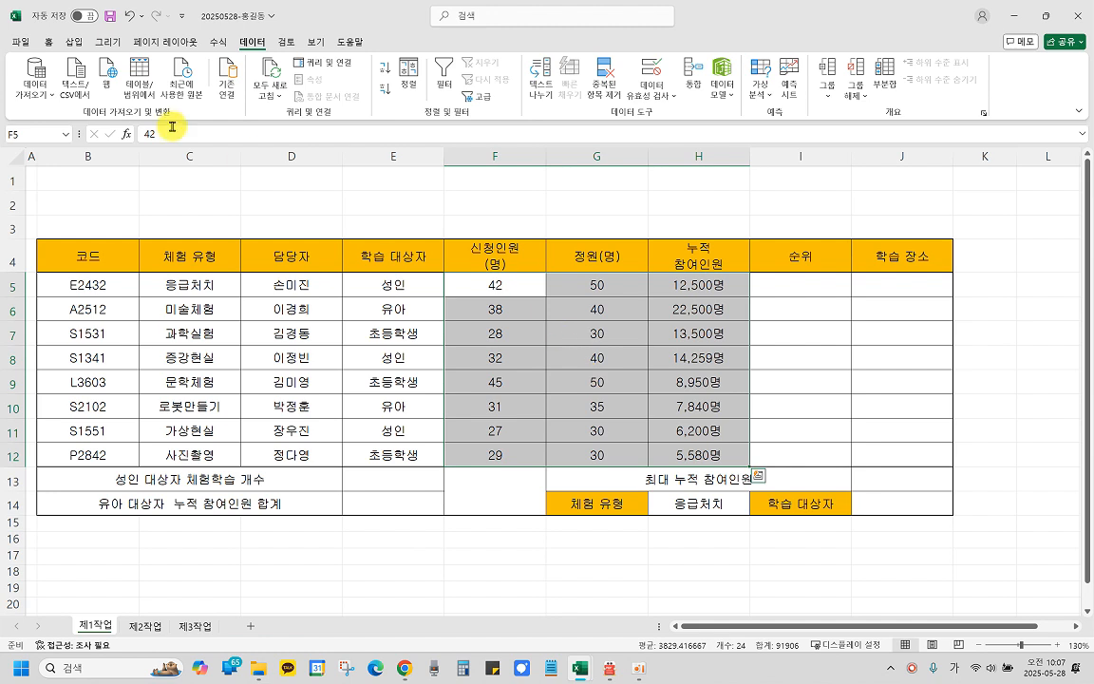
click(47, 42)
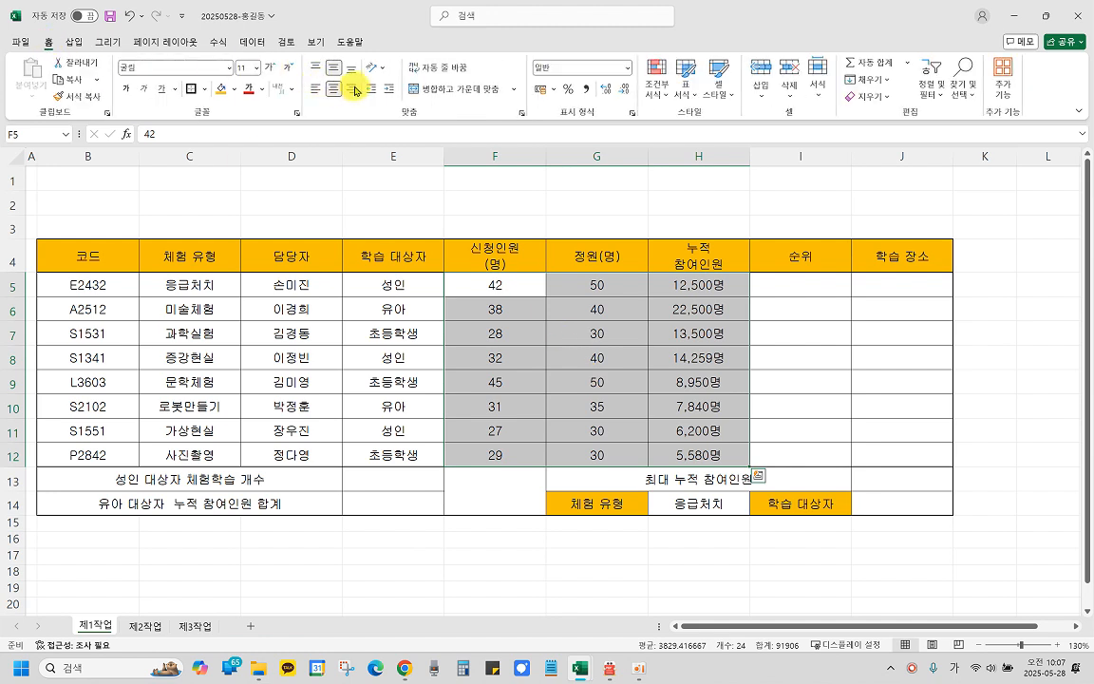
click(354, 90)
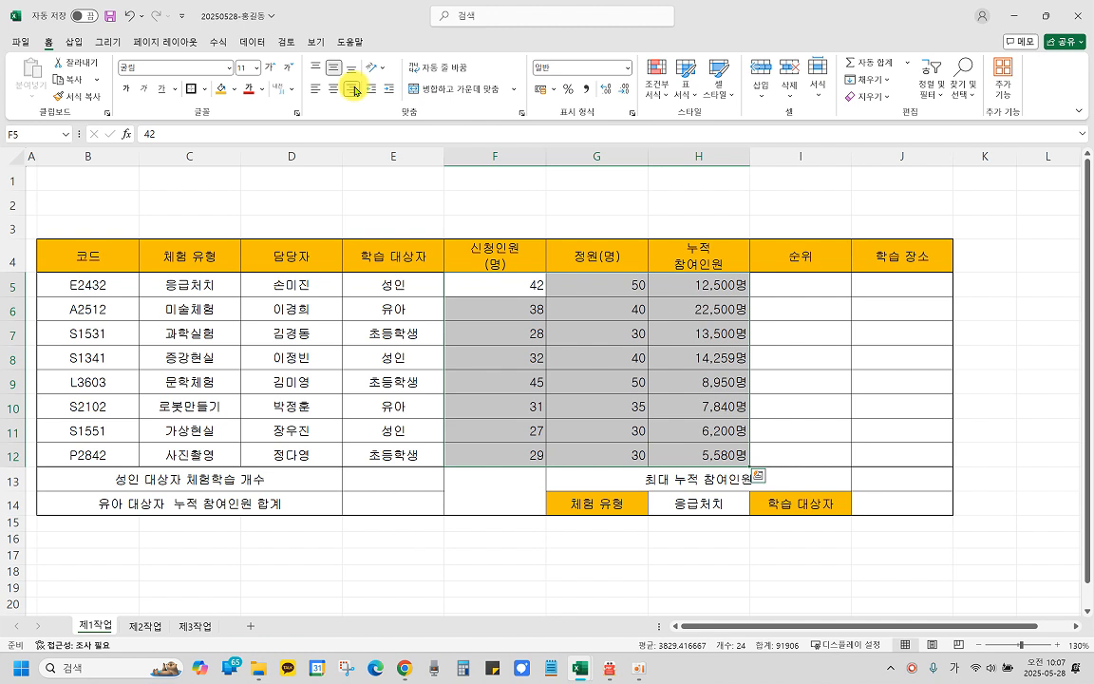
click(655, 225)
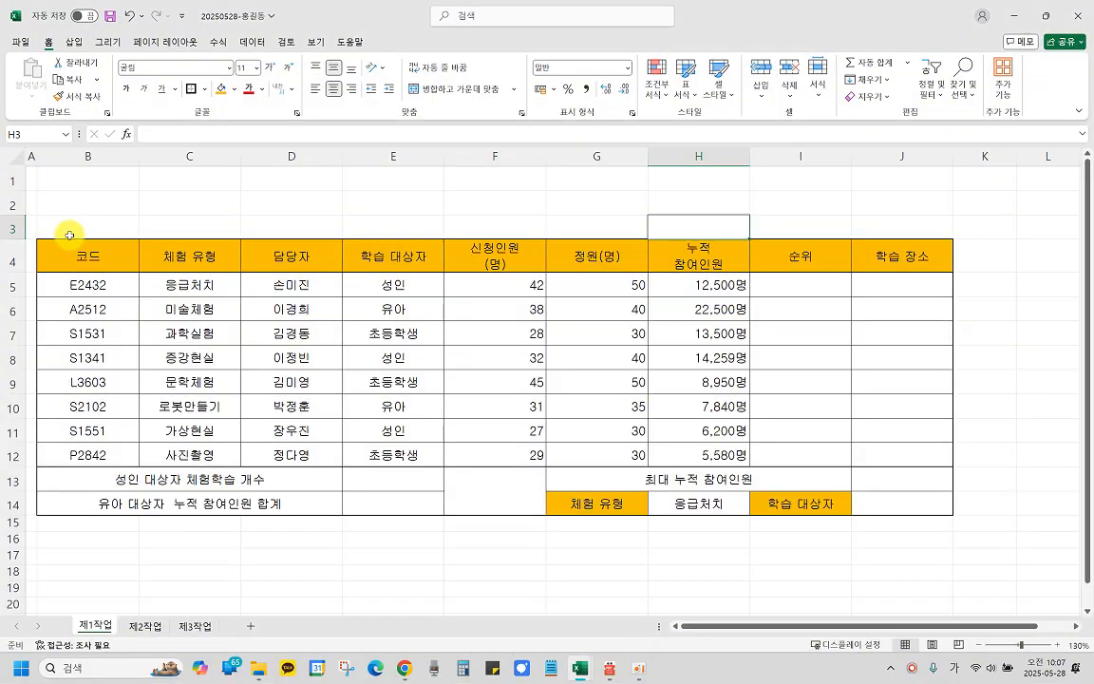
drag(38, 233, 220, 235)
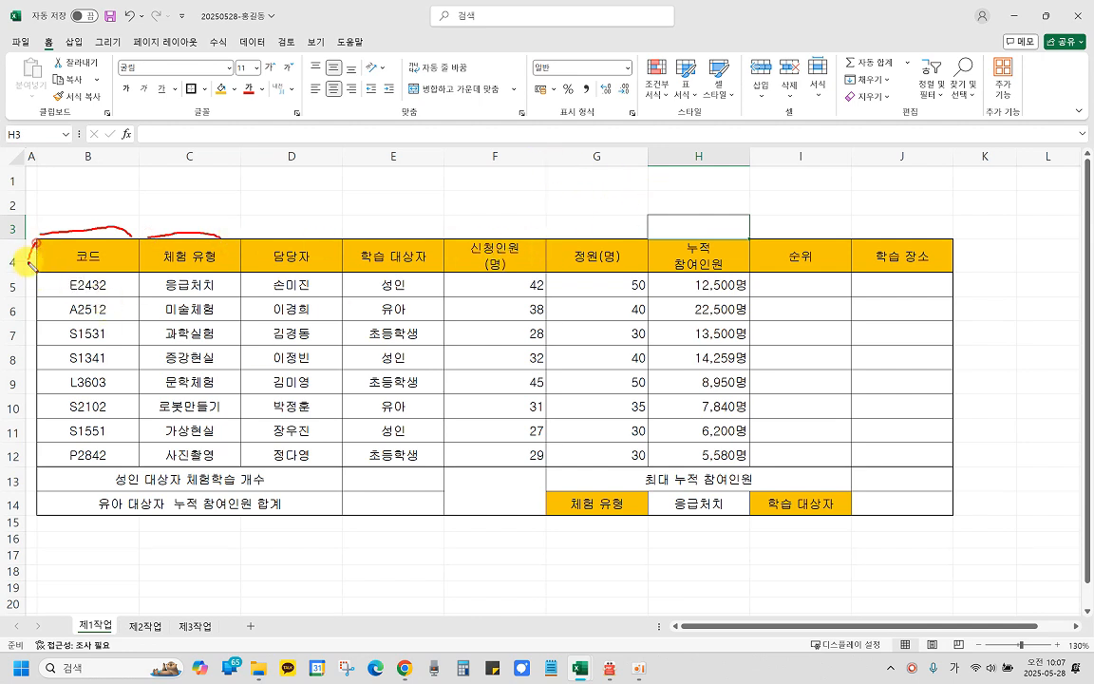
key(Escape)
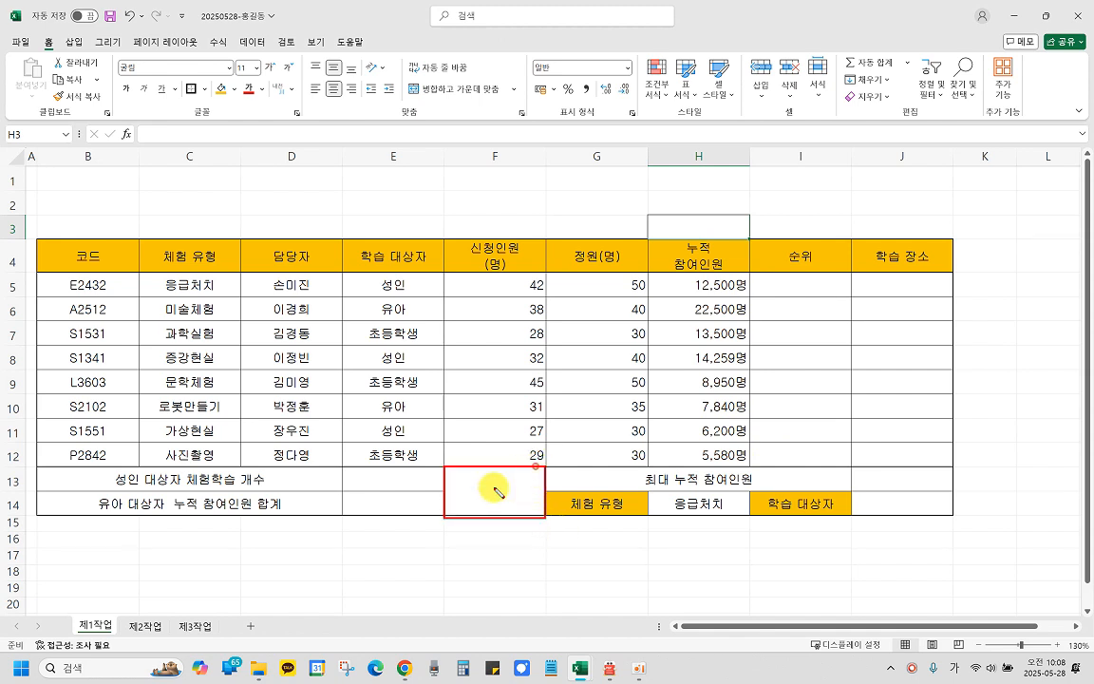
drag(539, 472, 447, 518)
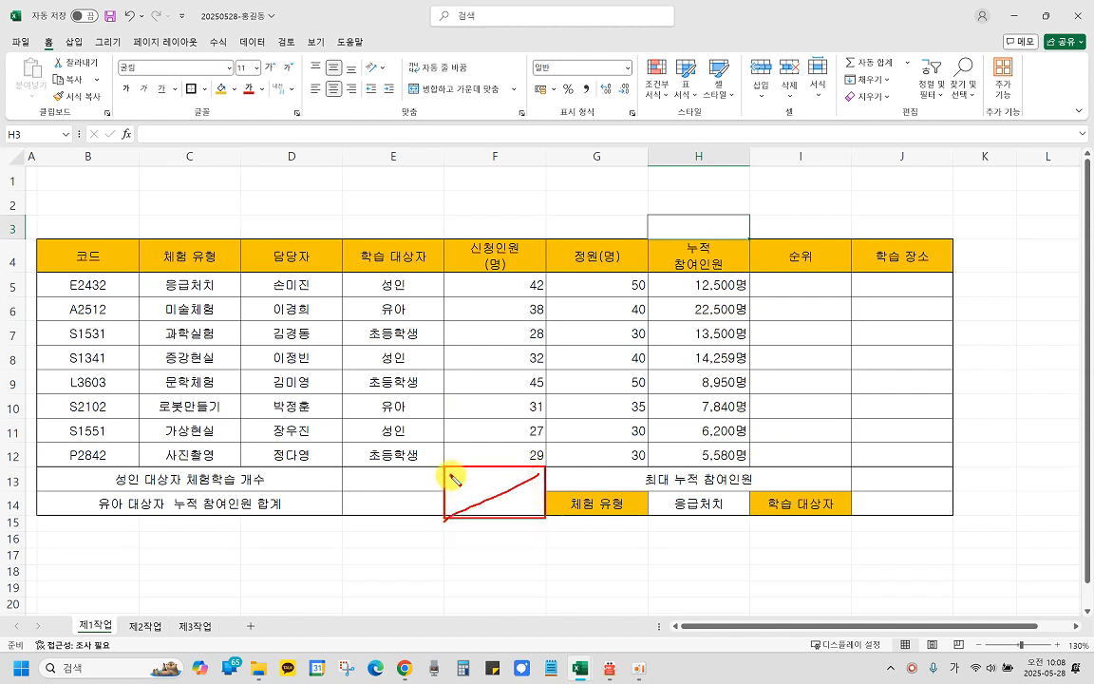
mouse_move(452, 475)
mouse_down()
mouse_move(528, 515)
mouse_move(500, 533)
mouse_move(476, 452)
mouse_move(543, 520)
mouse_up()
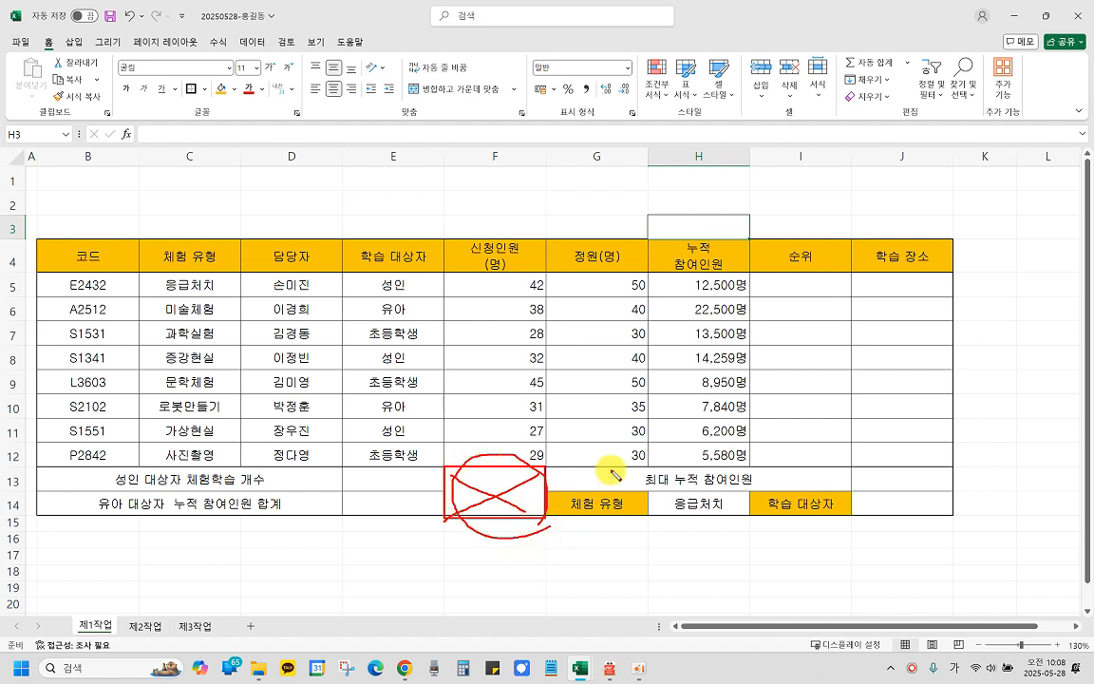
key(Escape)
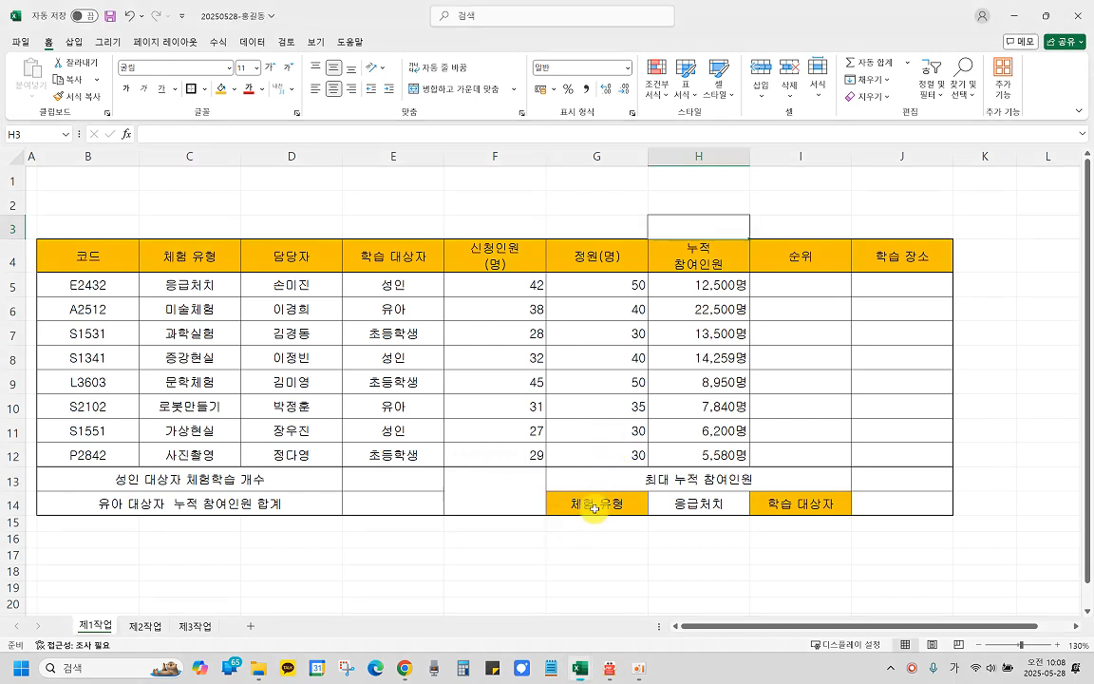
Step: Apply both diagonal borders in a thin solid line to the merged cell F13:F14 through the cell format settings
click(496, 485)
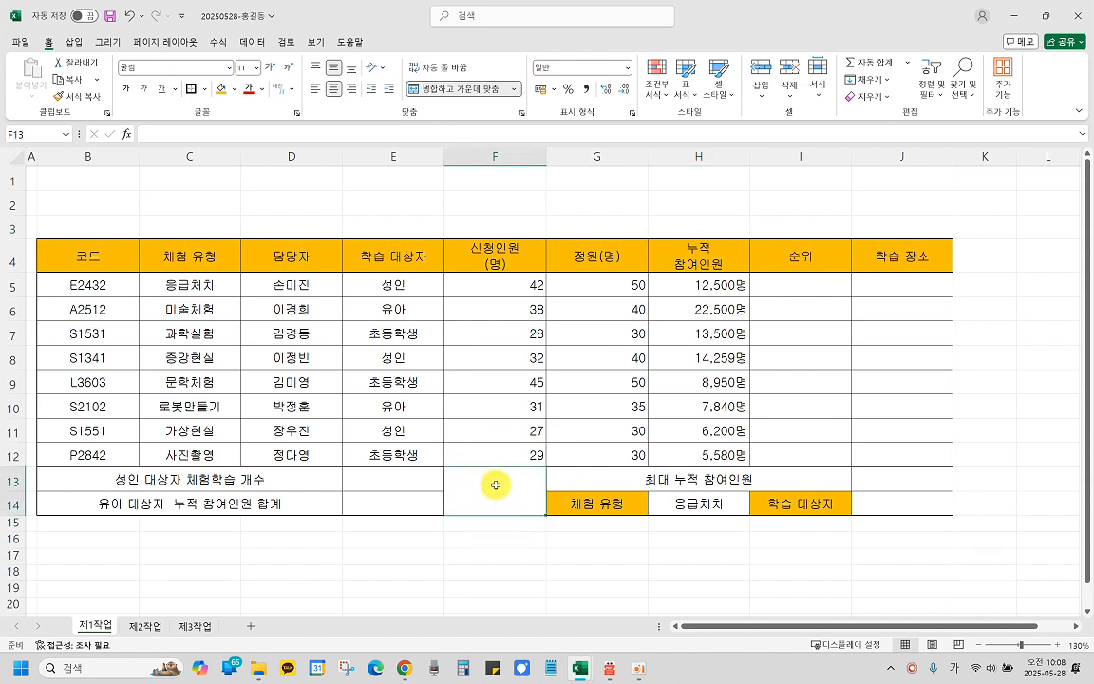
right_click(495, 485)
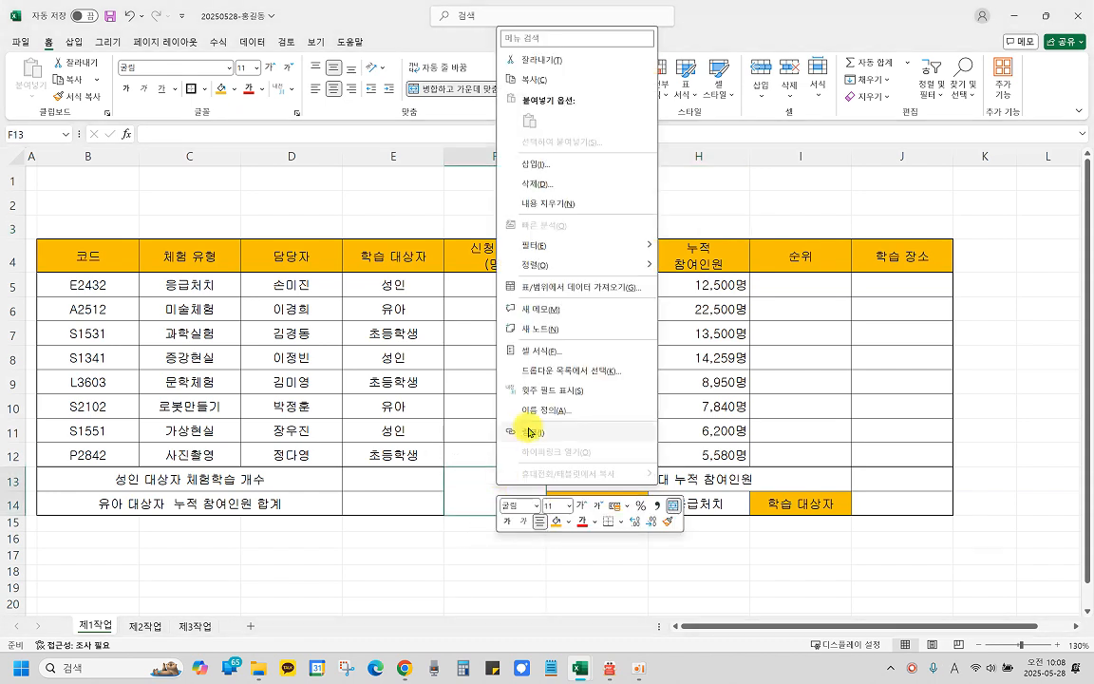
click(544, 353)
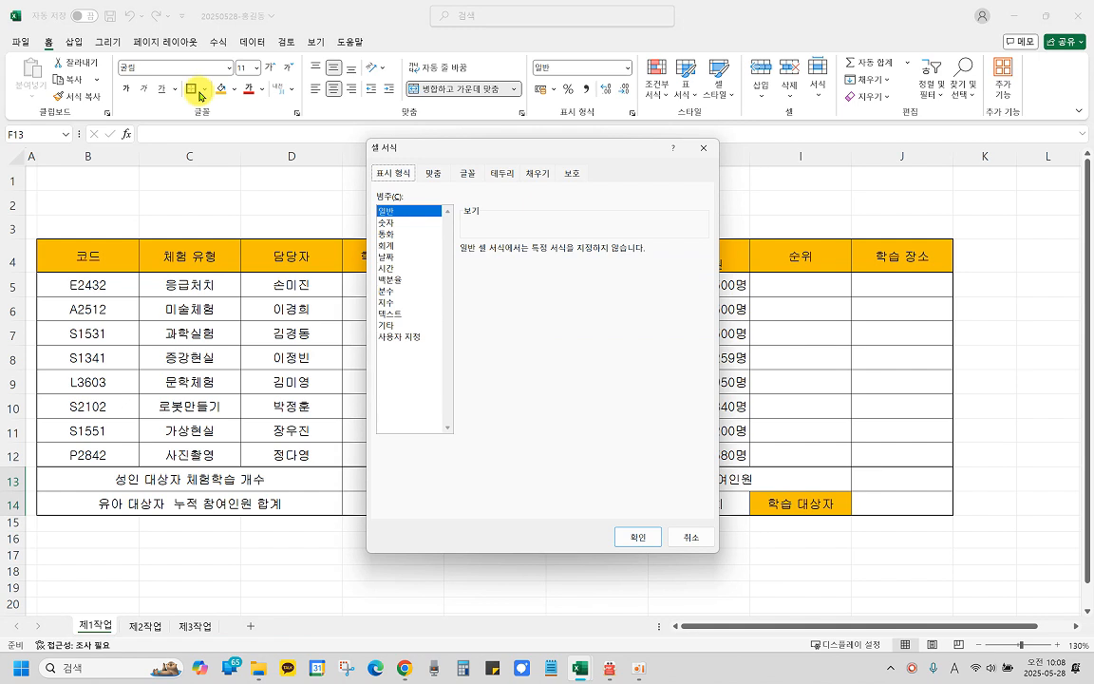
click(499, 175)
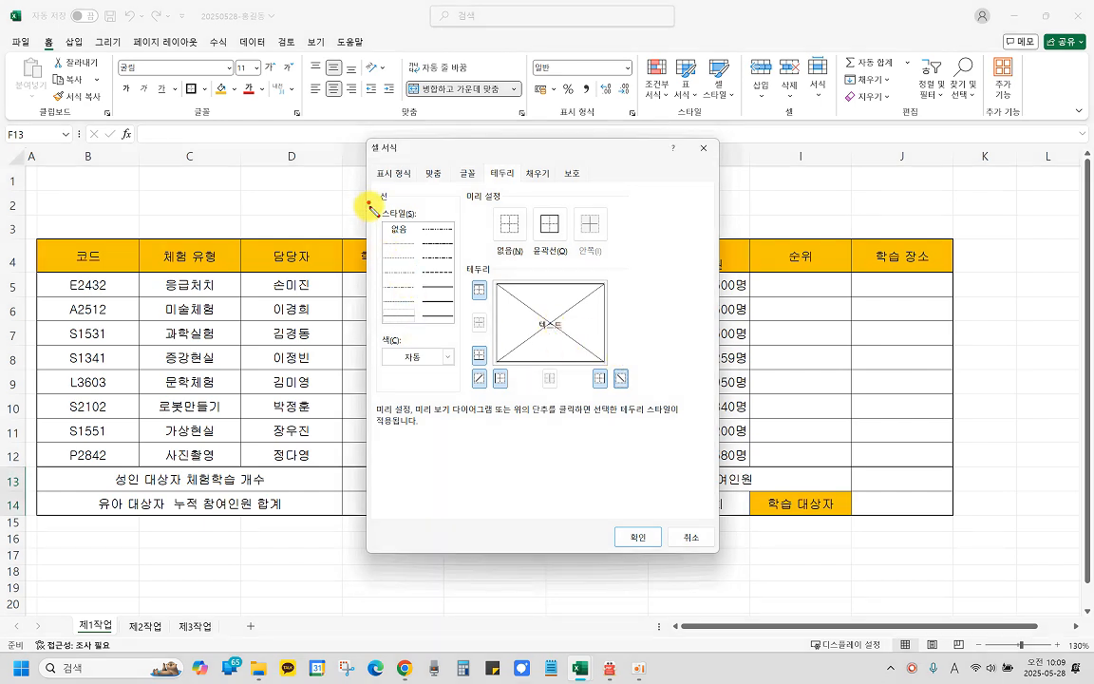
mouse_move(369, 204)
mouse_down()
mouse_move(419, 335)
mouse_move(461, 333)
mouse_up()
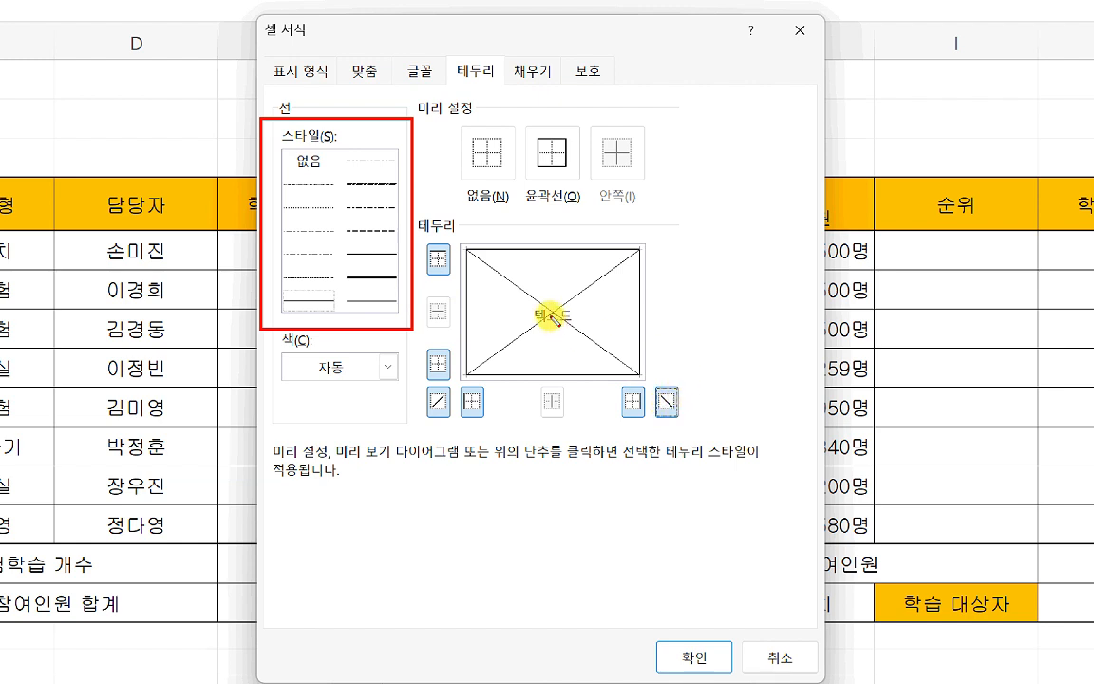
click(281, 287)
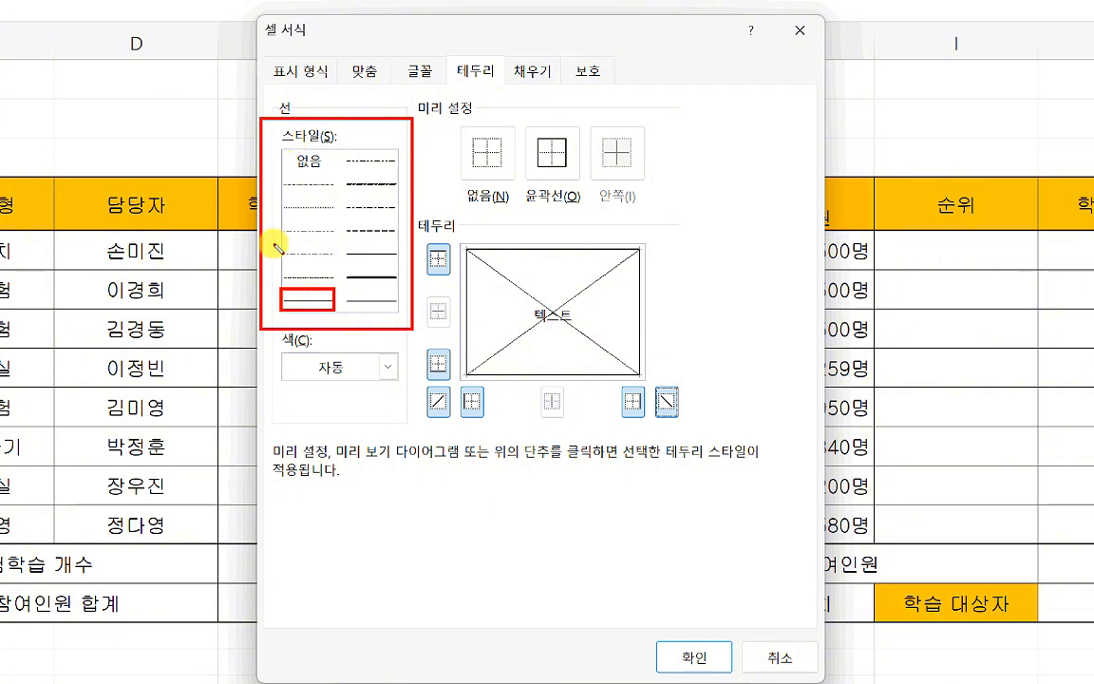
click(301, 301)
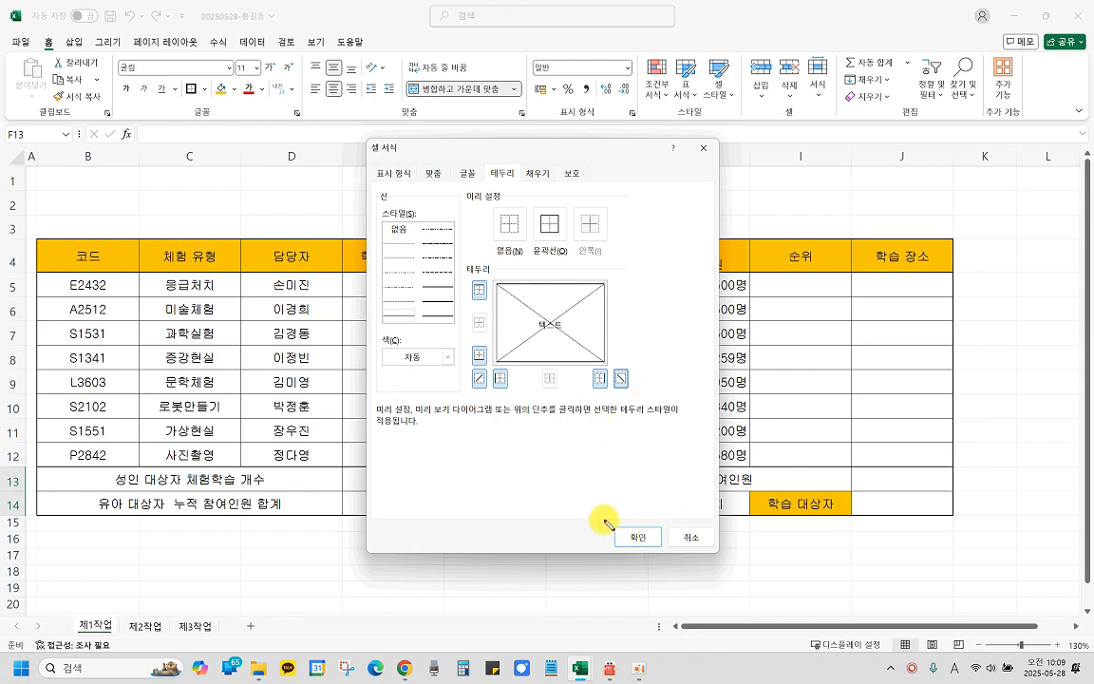
click(630, 538)
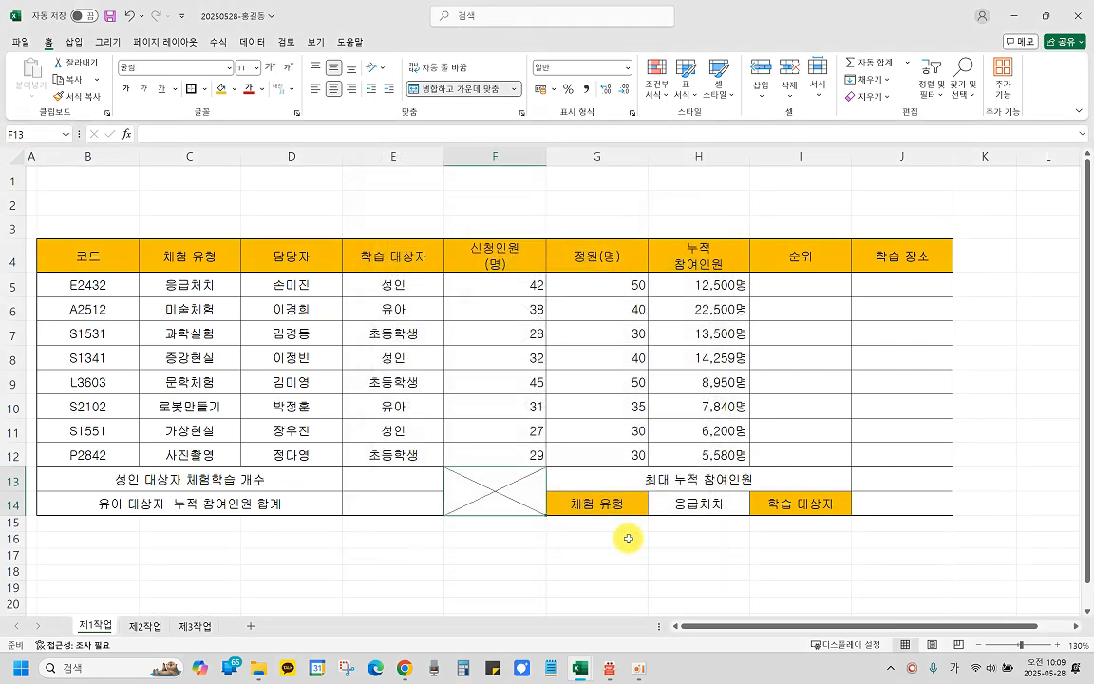
key(Down)
key(Down)
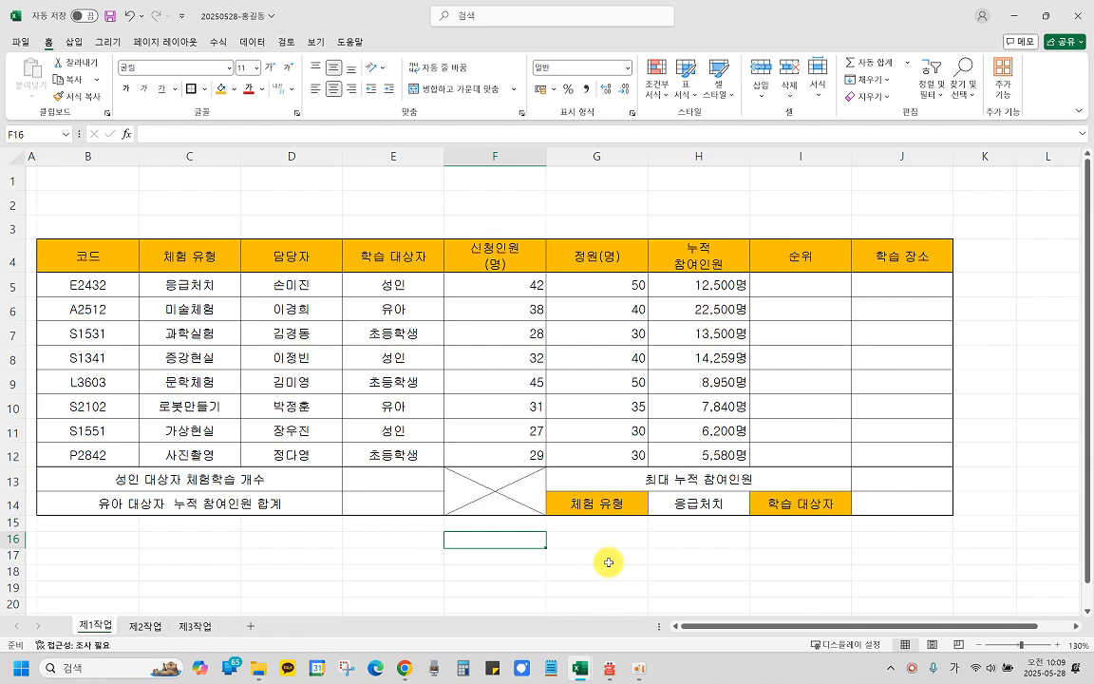
Step: Following the title condition in the exam PDF, draw a trapezoid about 1.8 cm high and 17.4 cm wide across B1:G3 on the 제1작업 sheet
key(alt+Tab)
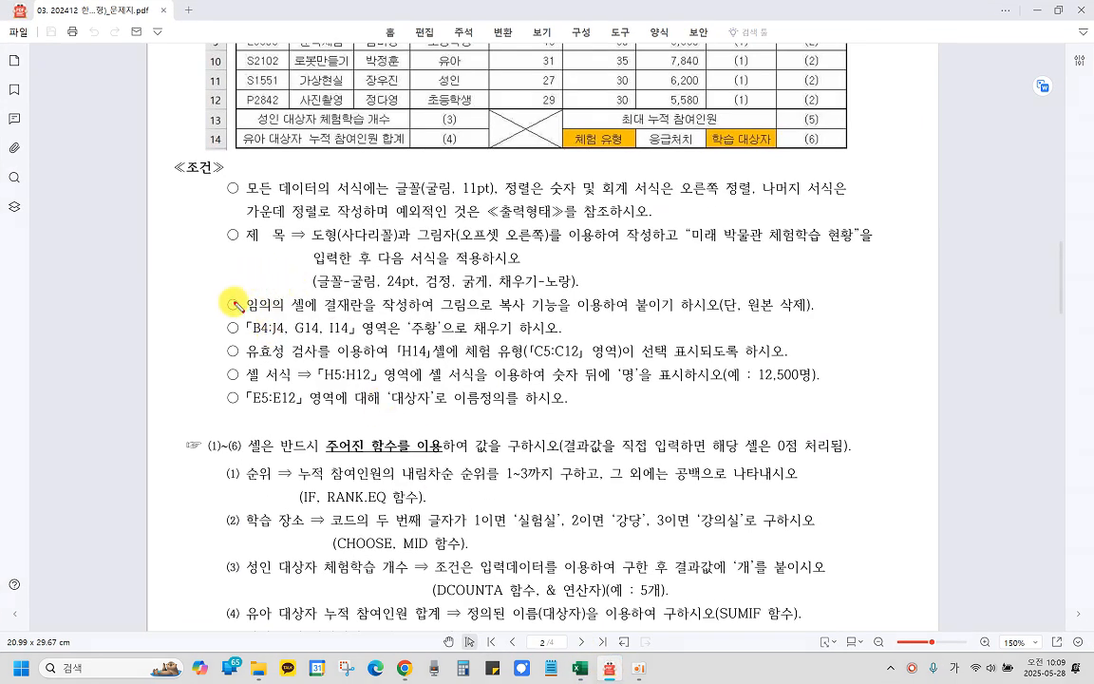
mouse_move(233, 304)
mouse_down()
mouse_move(204, 344)
mouse_move(241, 411)
mouse_up()
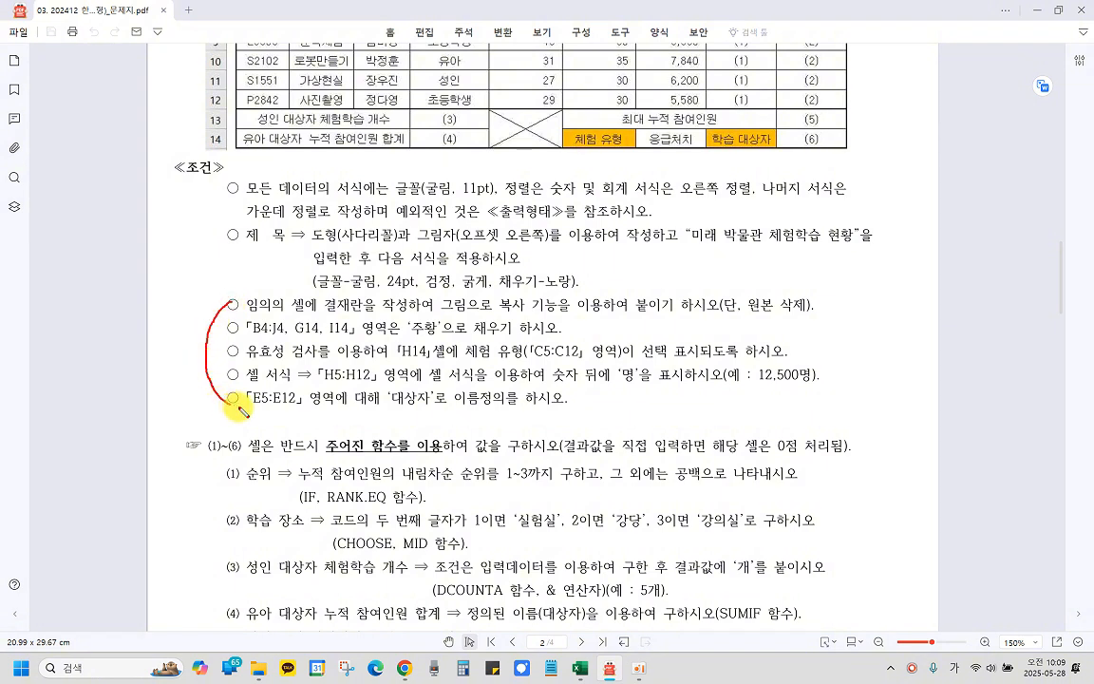
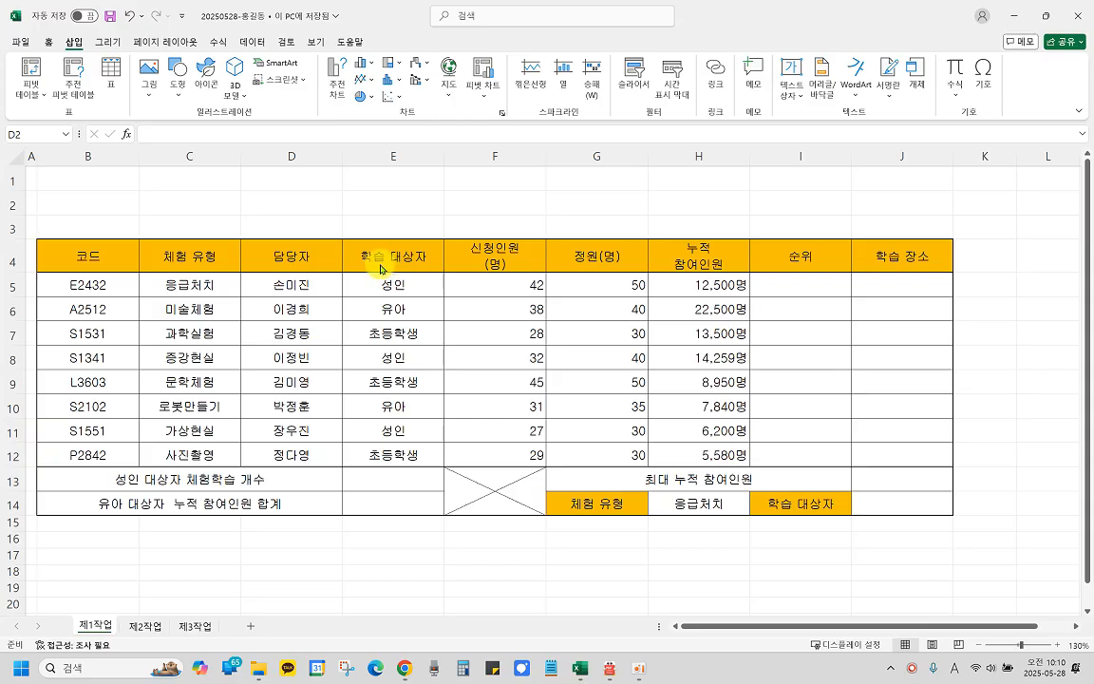
click(292, 202)
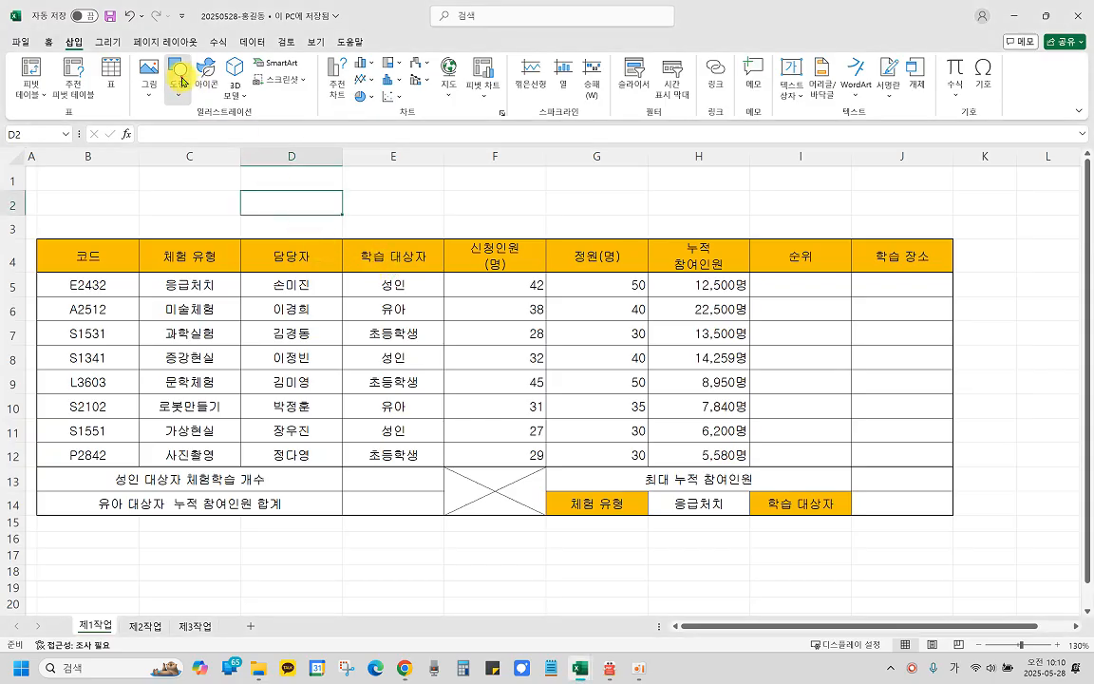
click(177, 72)
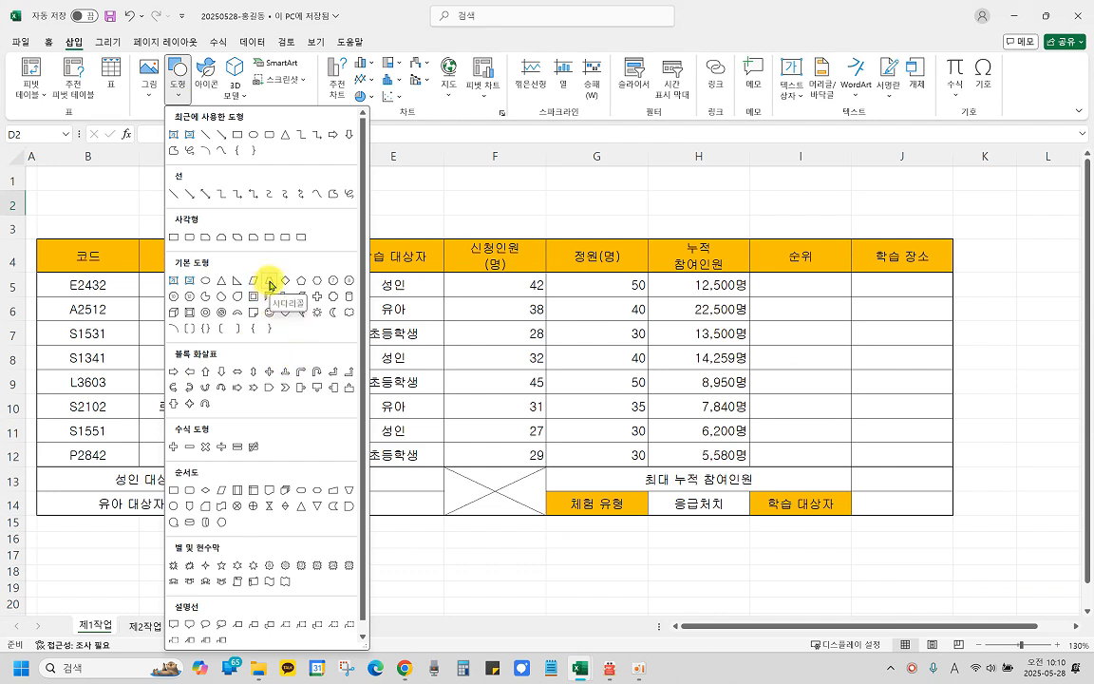
click(271, 282)
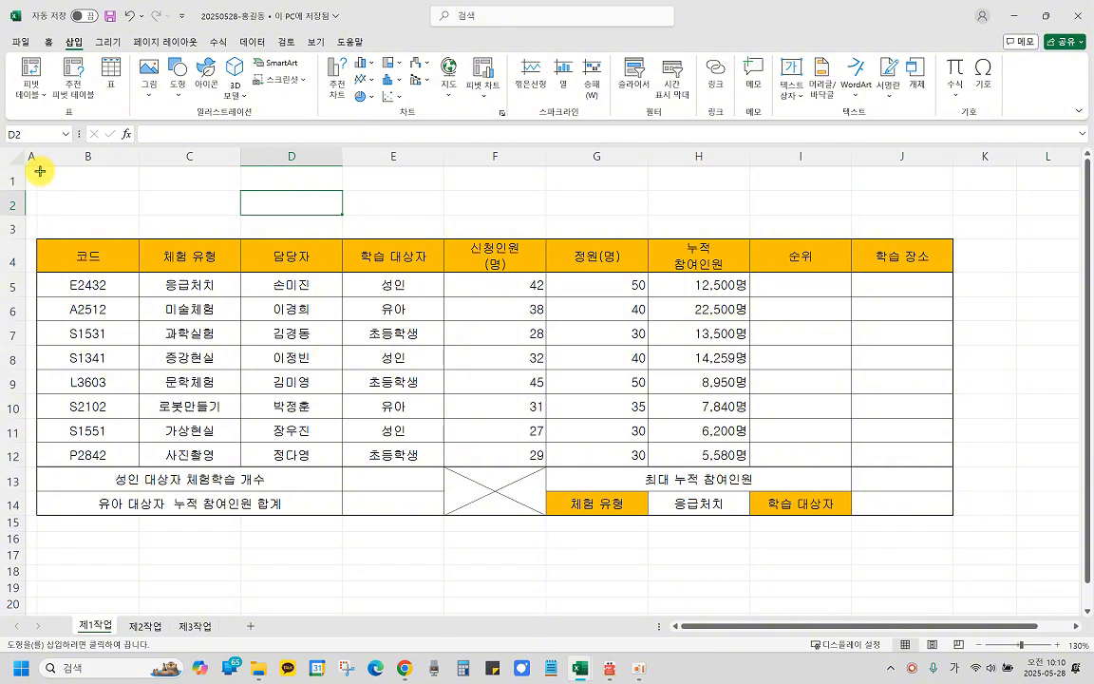
drag(43, 170, 609, 230)
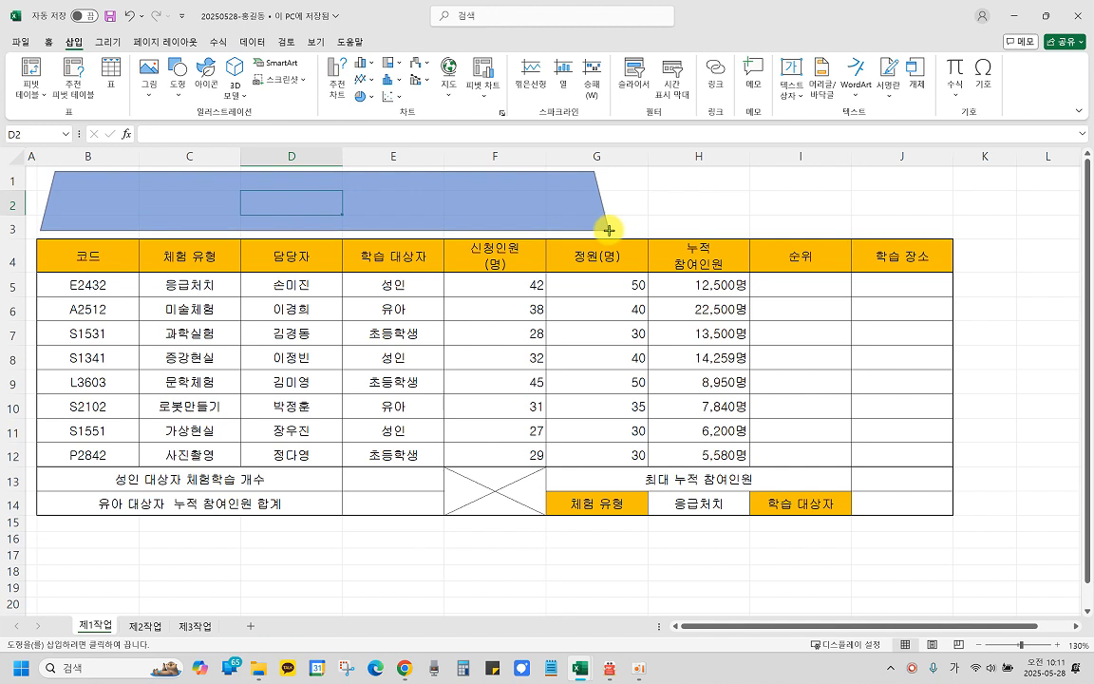
drag(609, 230, 609, 230)
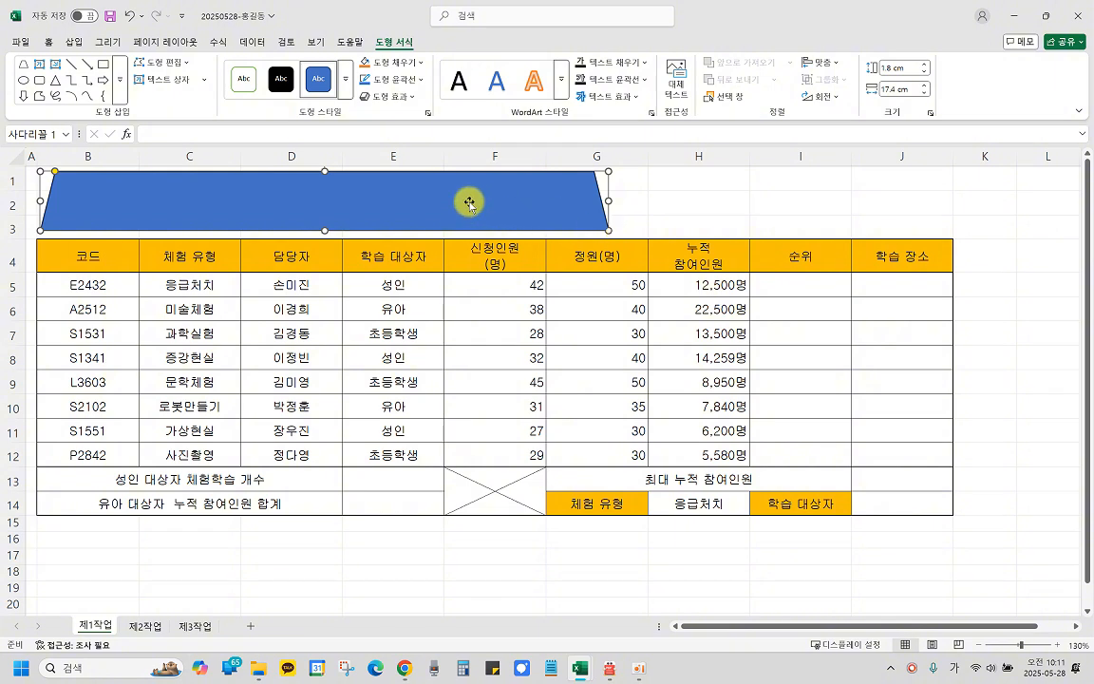
Step: Apply the outer shadow with a right offset (오프셋: 오른쪽) to the trapezoid
click(401, 42)
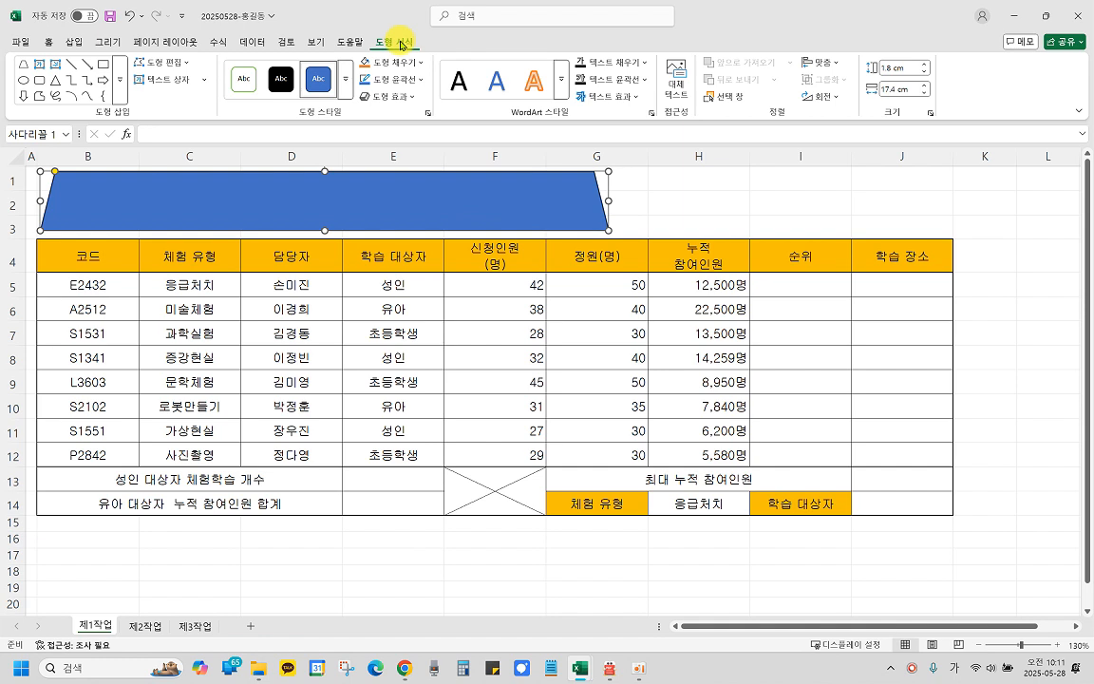
click(399, 99)
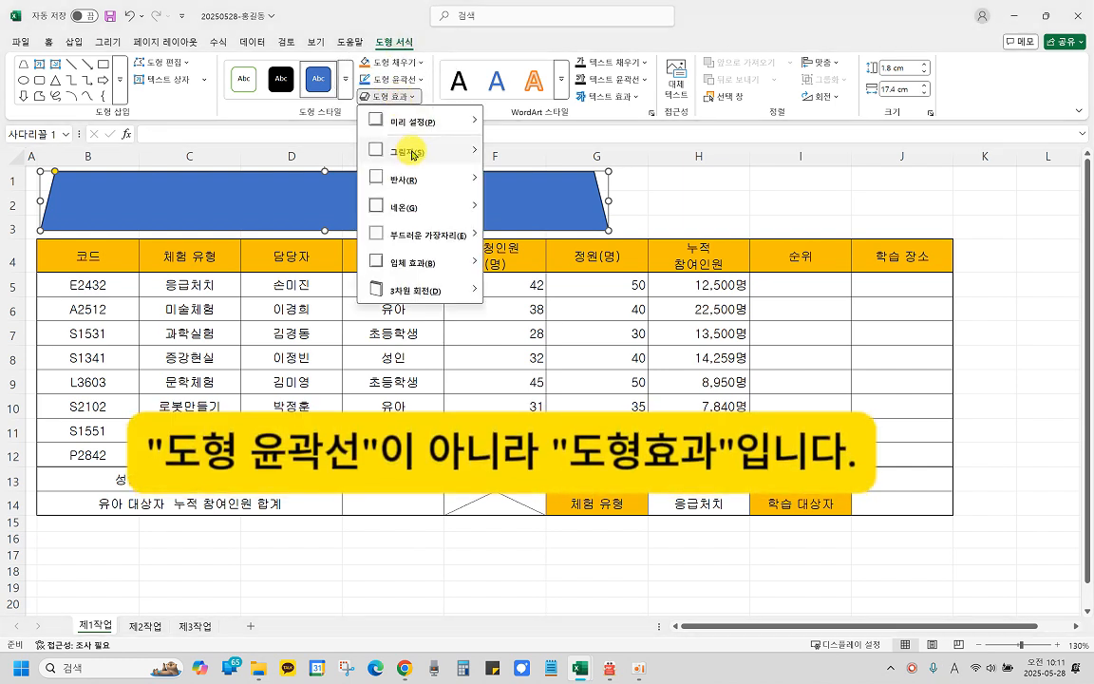
mouse_move(412, 155)
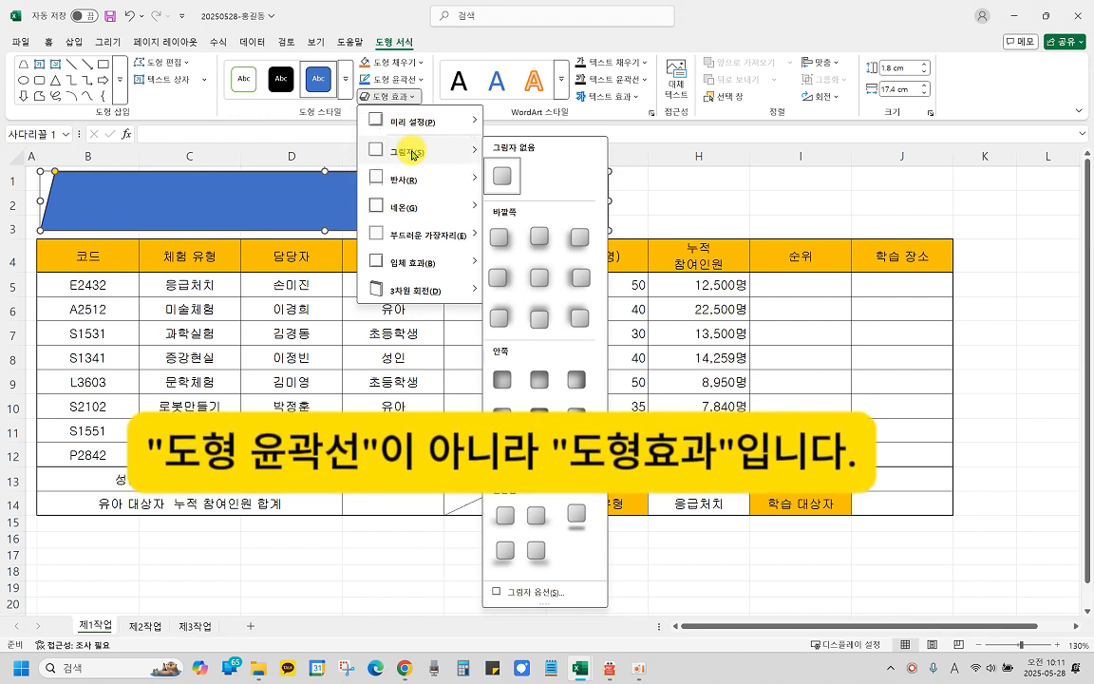
click(501, 278)
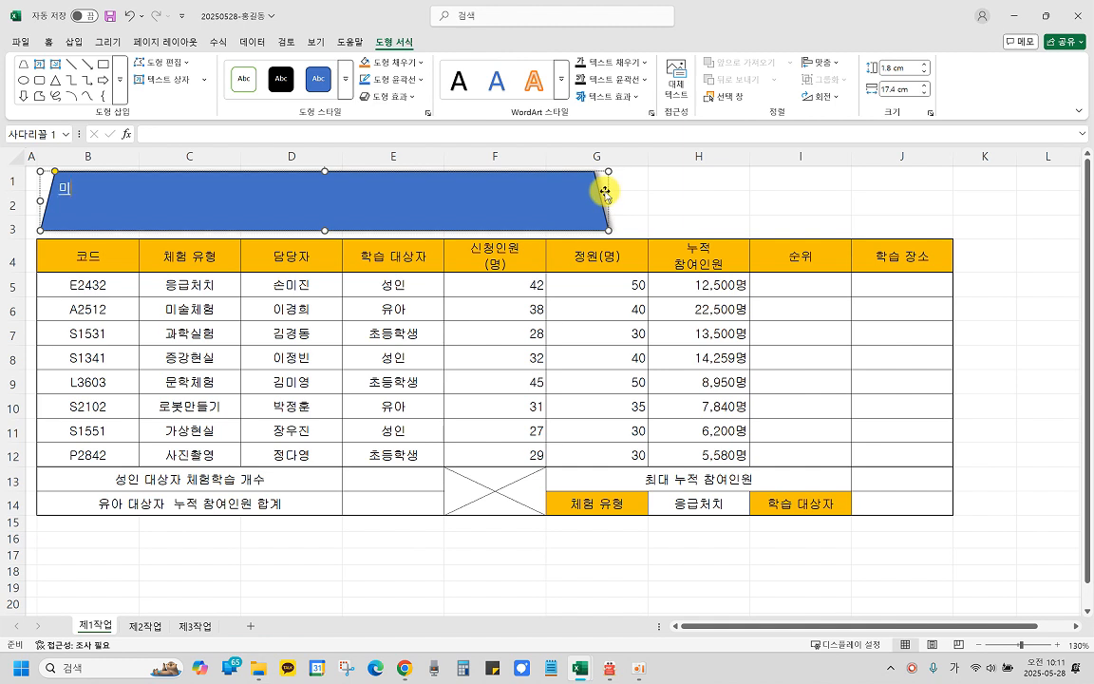
Step: Enter the title 미래 박물관 체험학습 현황 in the trapezoid
text(래 브)
text(물관)
text( 체험)
text(학)
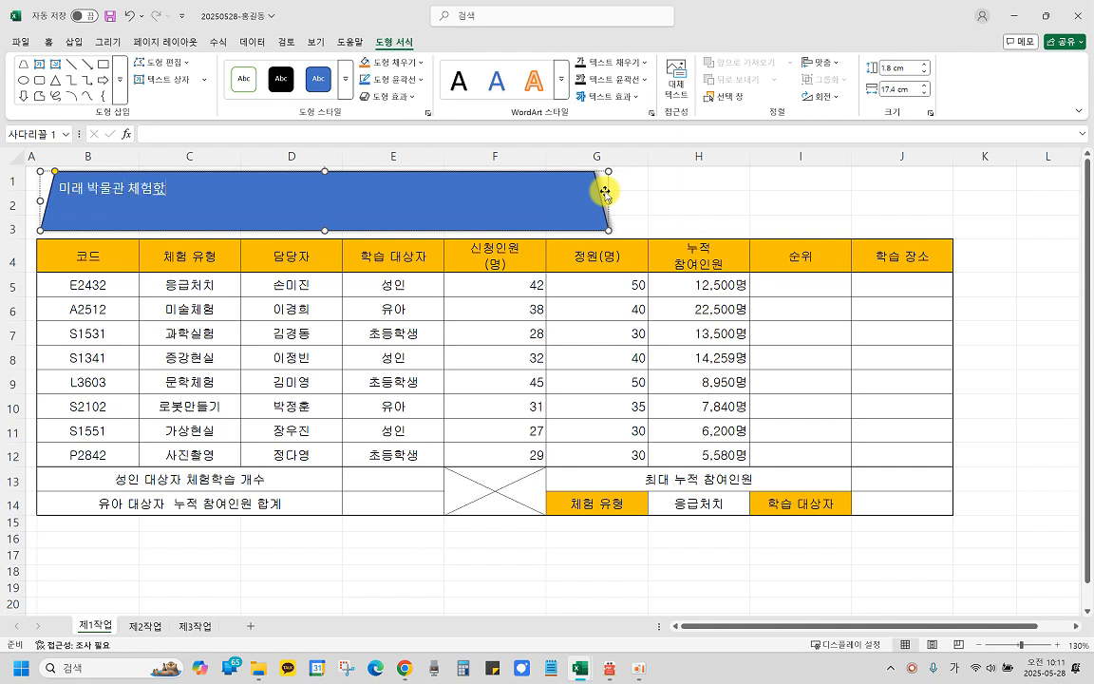
text(습)
text( 현호)
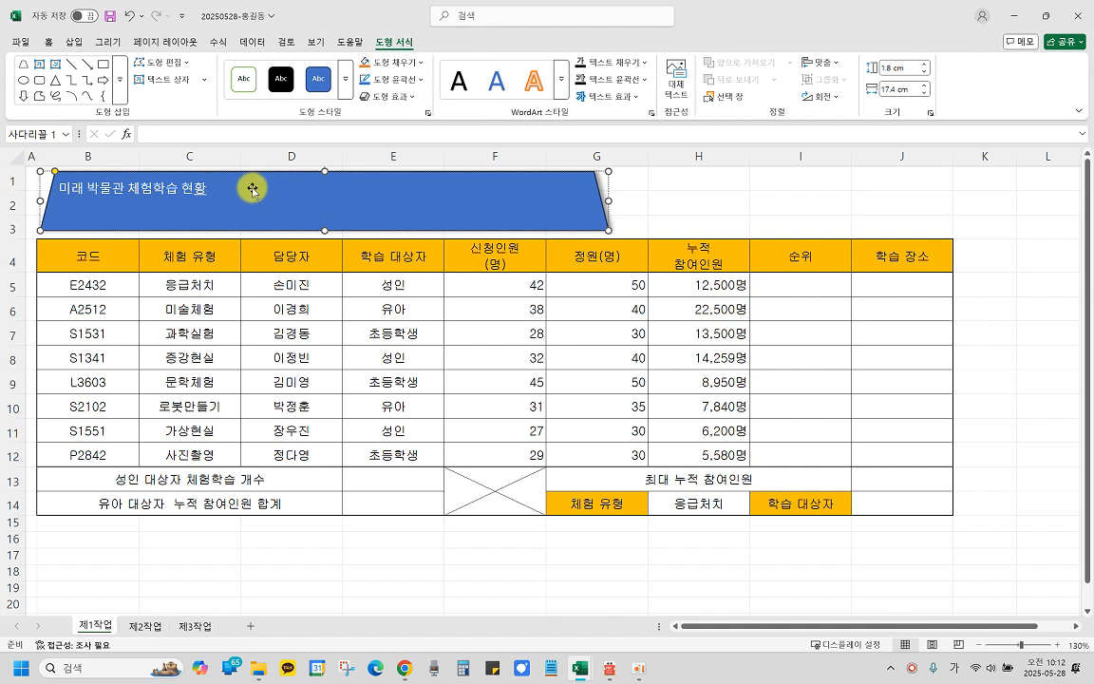
Step: Format the trapezoid's title text as 굴림, 24 pt, bold and black
click(272, 200)
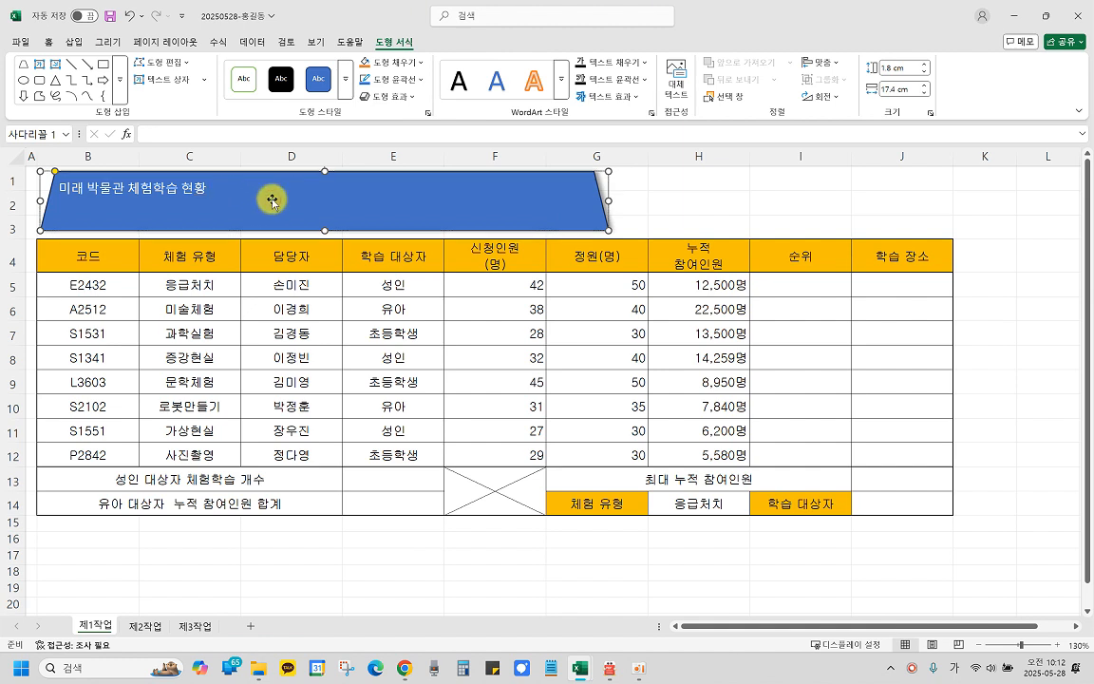
click(45, 44)
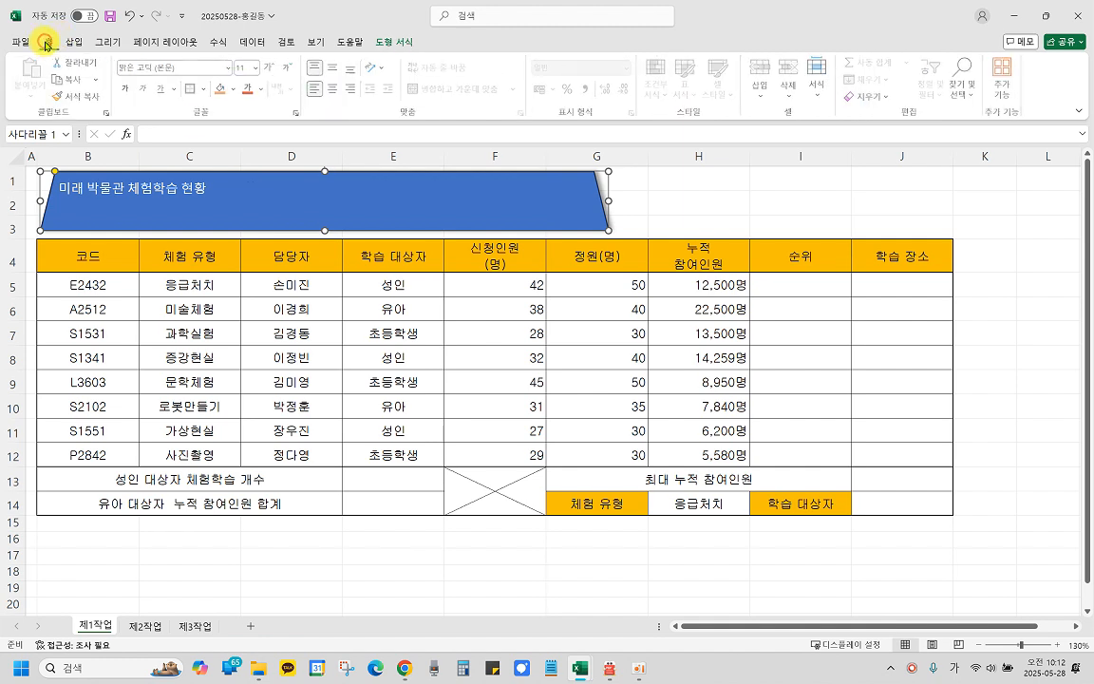
click(169, 67)
text(궁서)
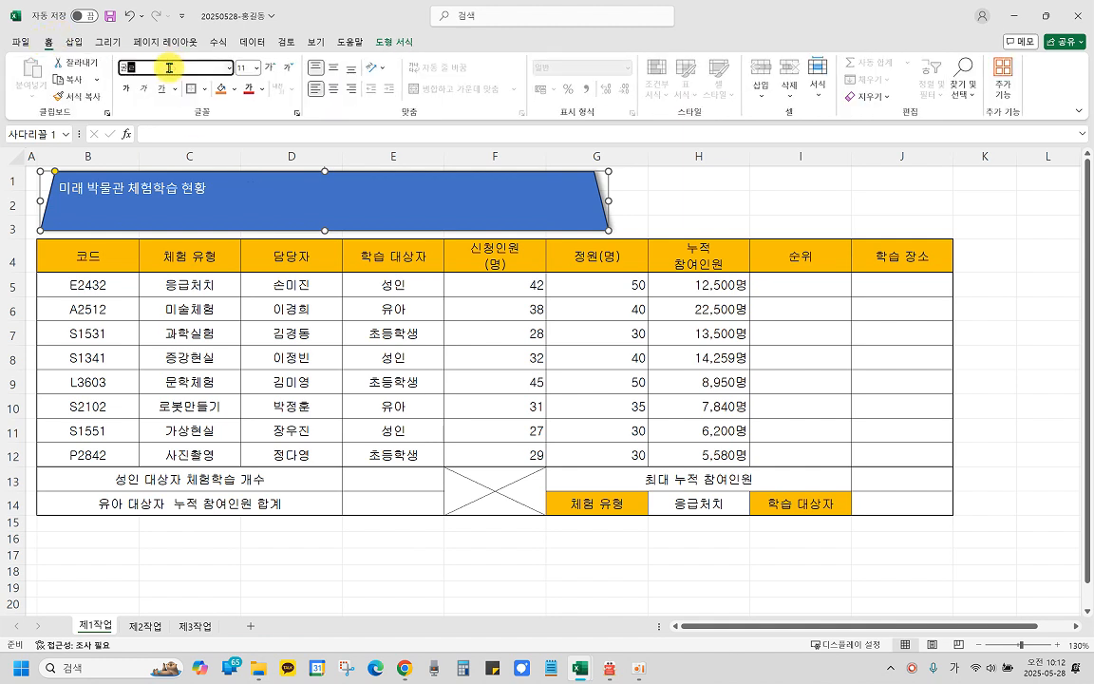
text(림)
key(Return)
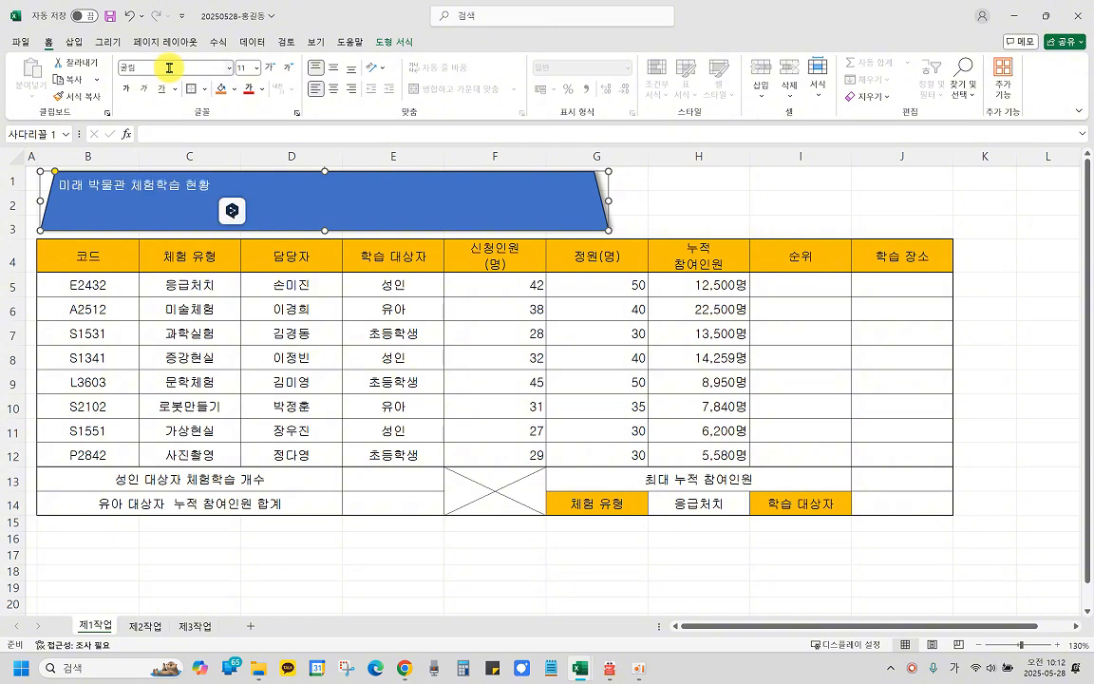
click(244, 70)
text(24)
key(Return)
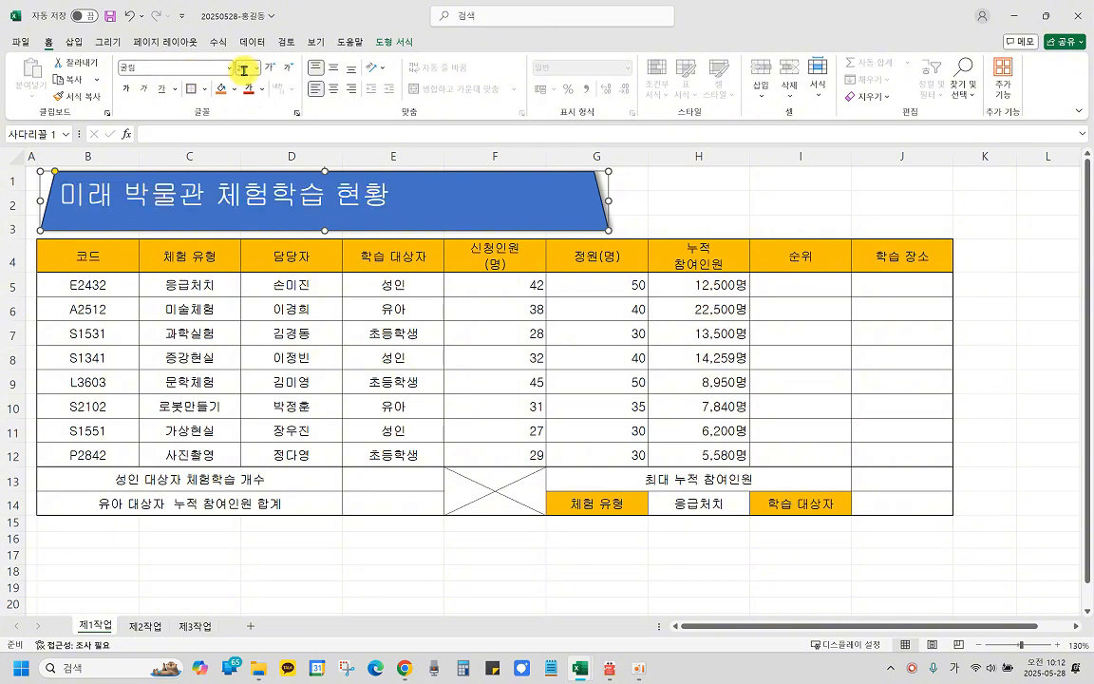
click(125, 91)
click(261, 88)
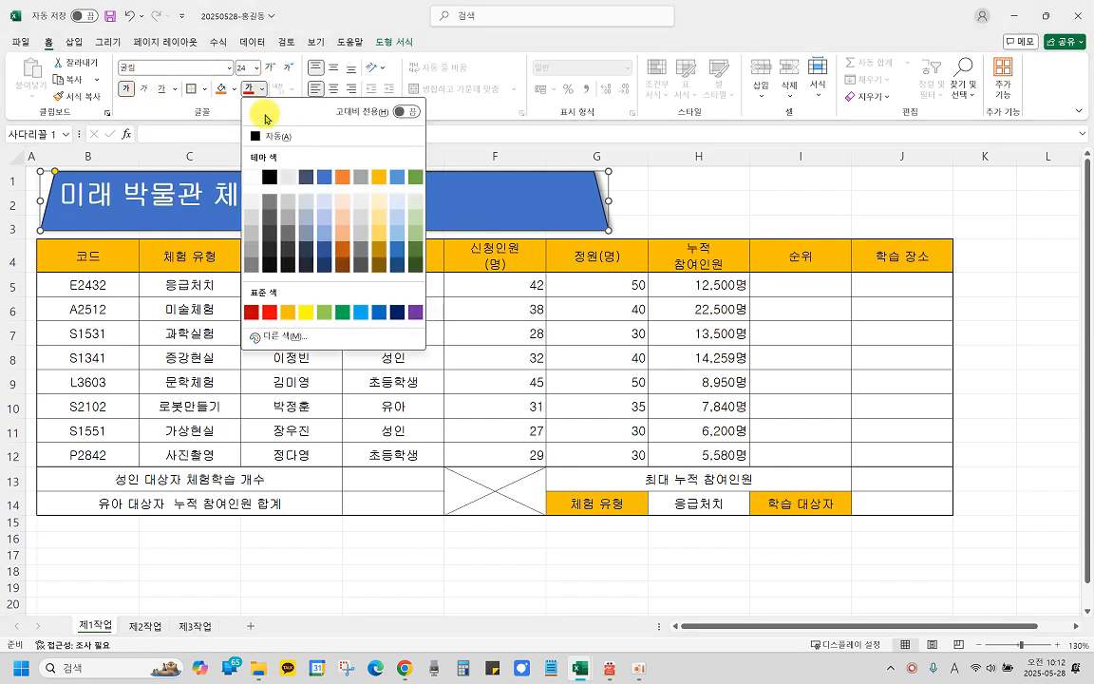
click(270, 179)
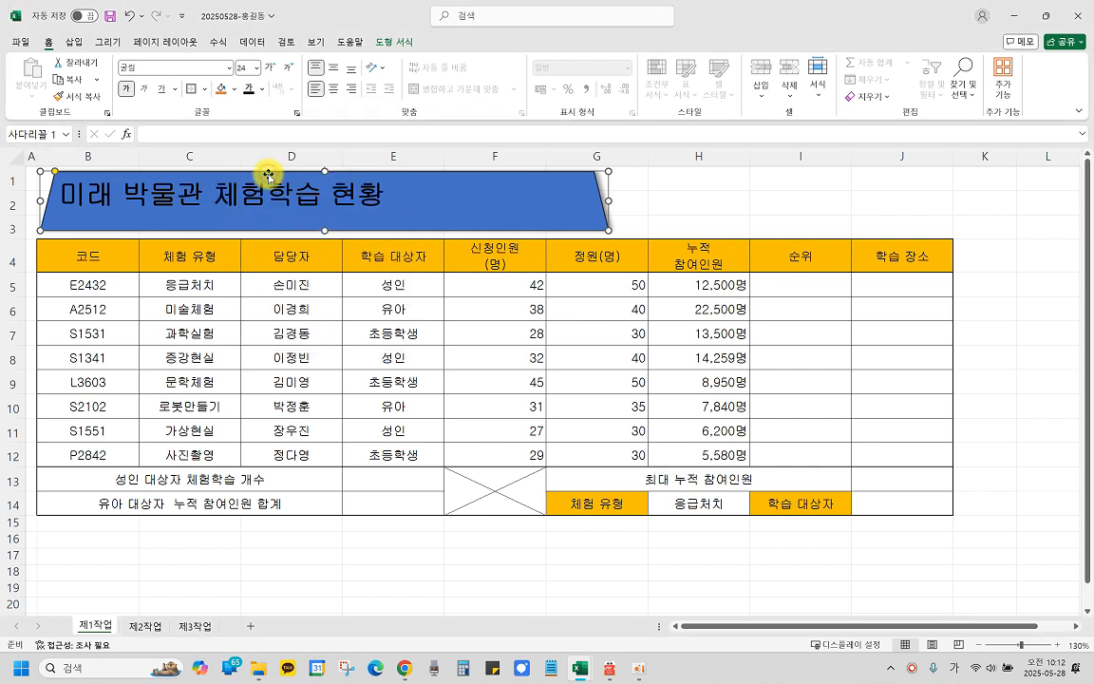
Step: Fill the trapezoid with standard yellow and centre its title both horizontally and vertically
click(234, 92)
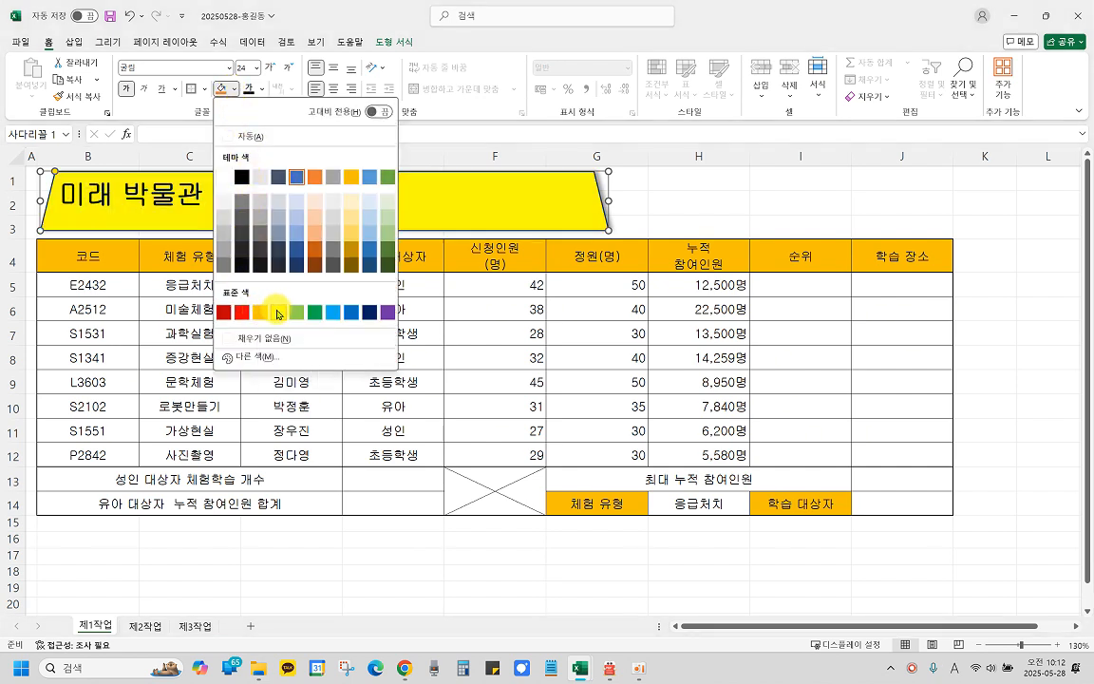
click(276, 311)
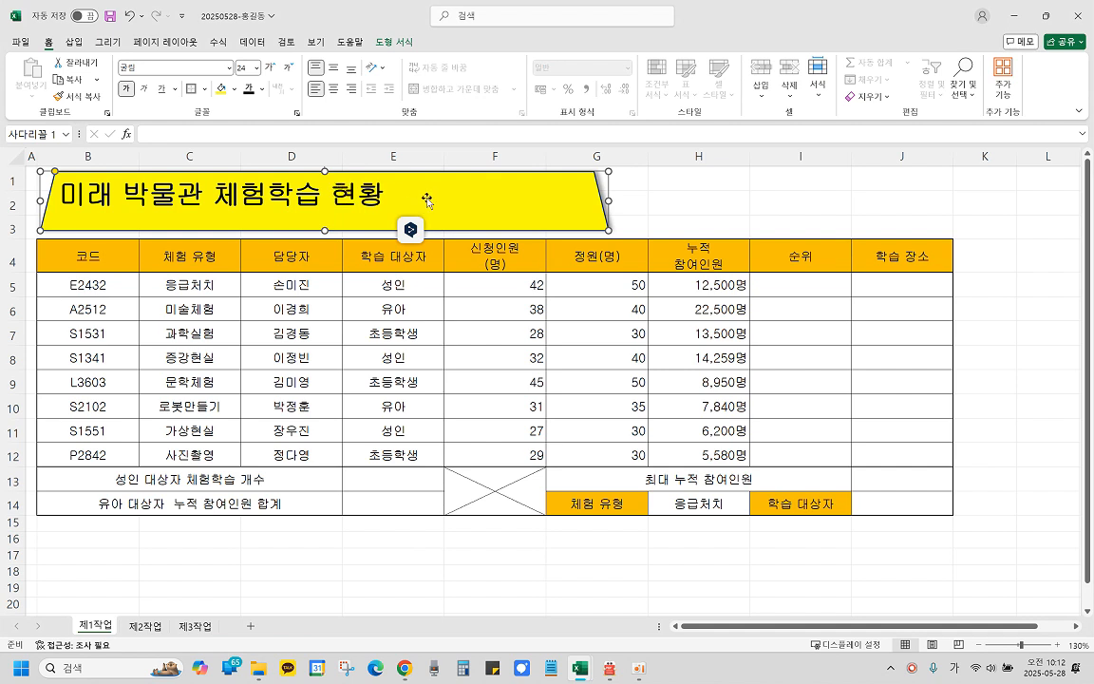
click(333, 91)
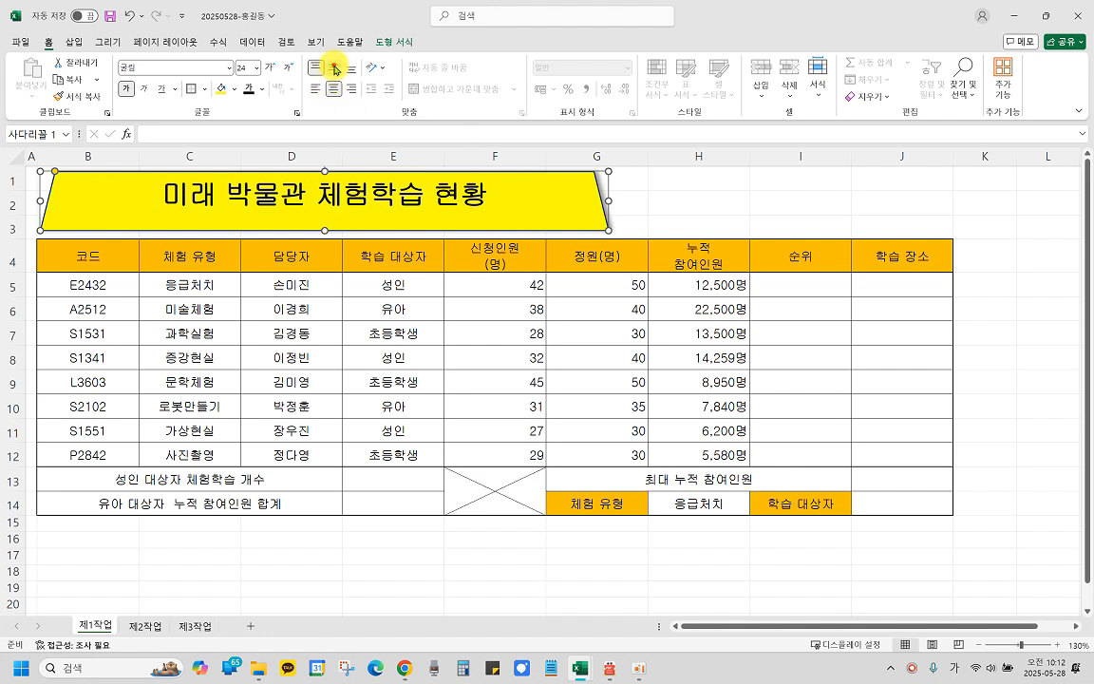
click(334, 69)
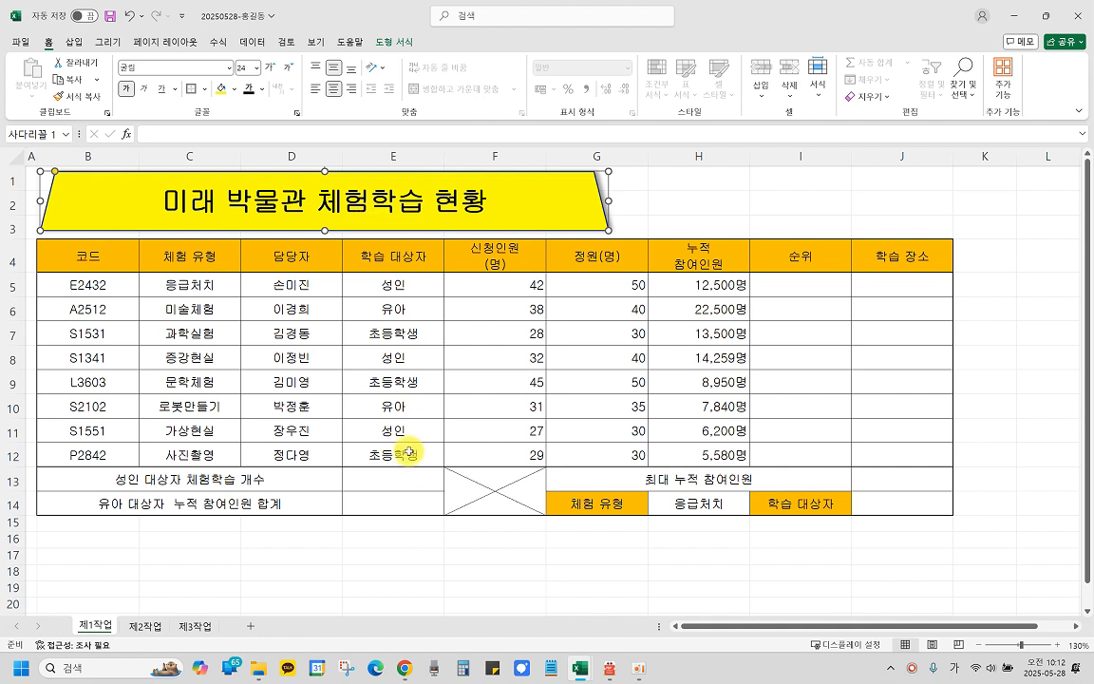
click(491, 539)
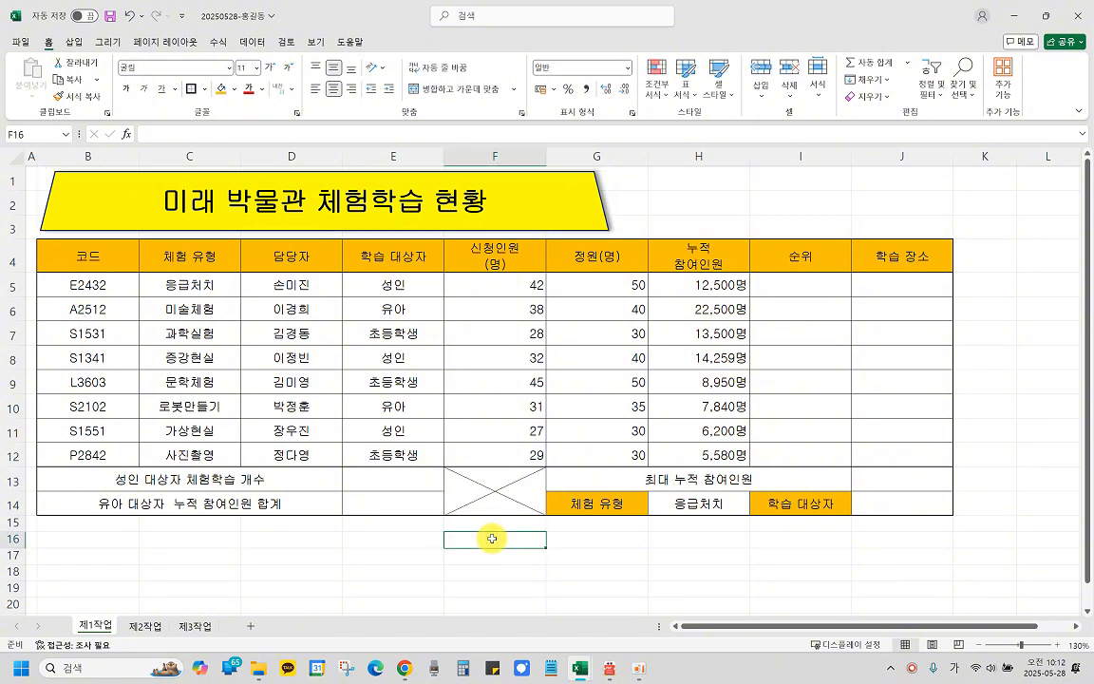
Step: Switch to the exam PDF and examine the approval box's layout and the condition for pasting it as a picture
click(608, 669)
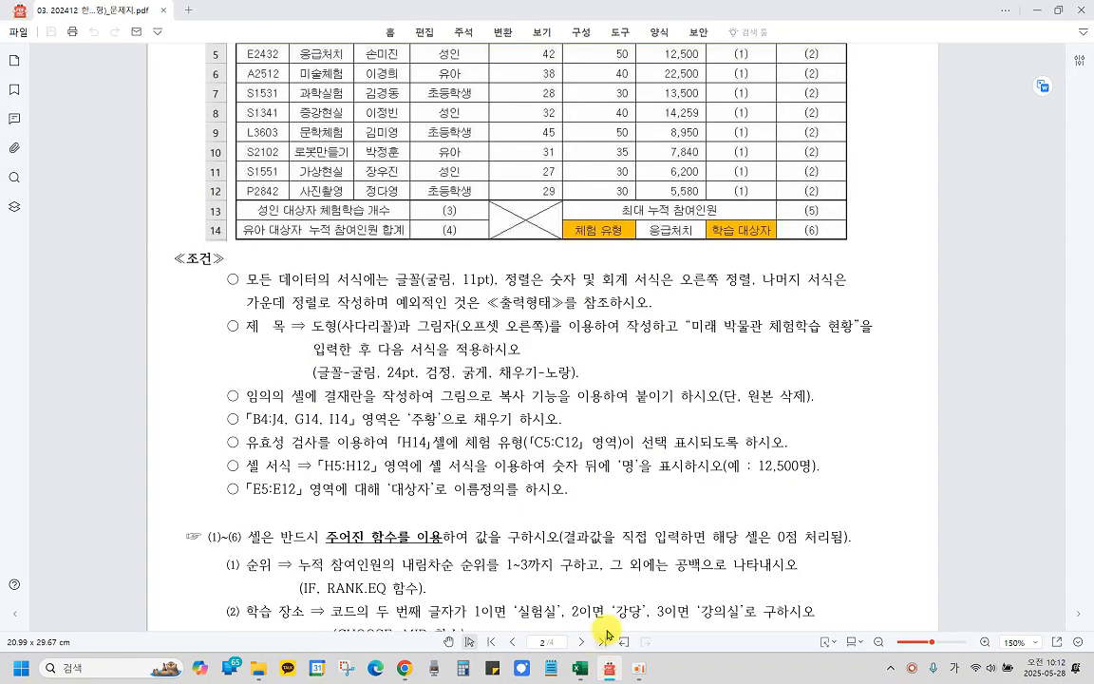
scroll(505, 424, up, 5)
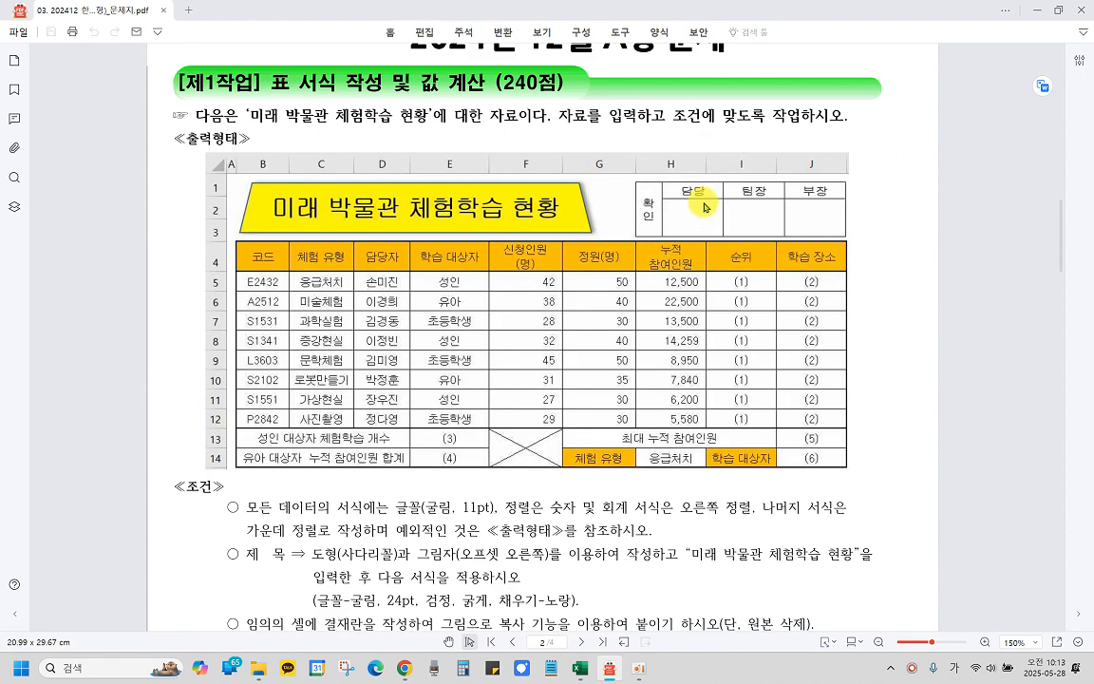
scroll(705, 206, down, 7)
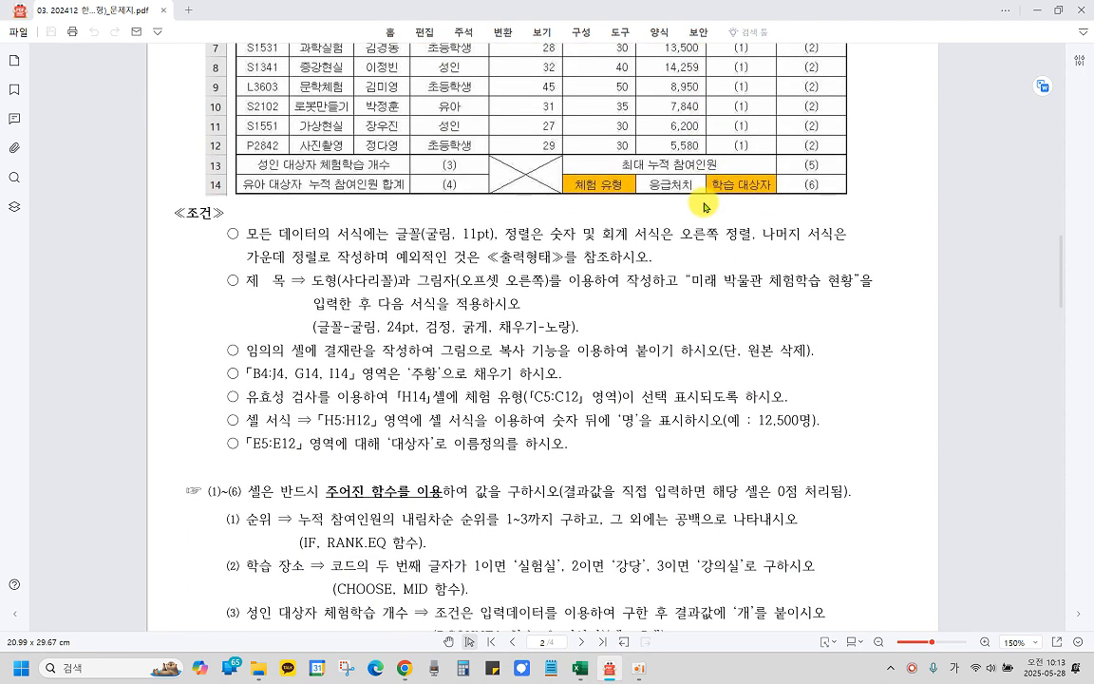
scroll(705, 206, down, 1)
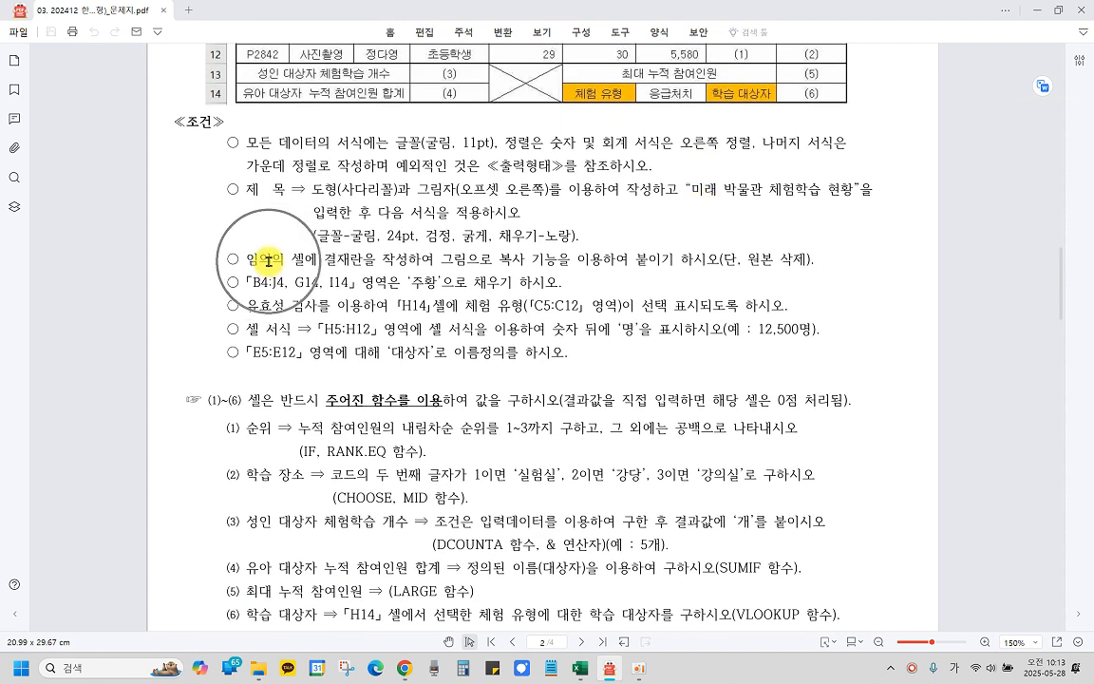
drag(247, 258, 443, 257)
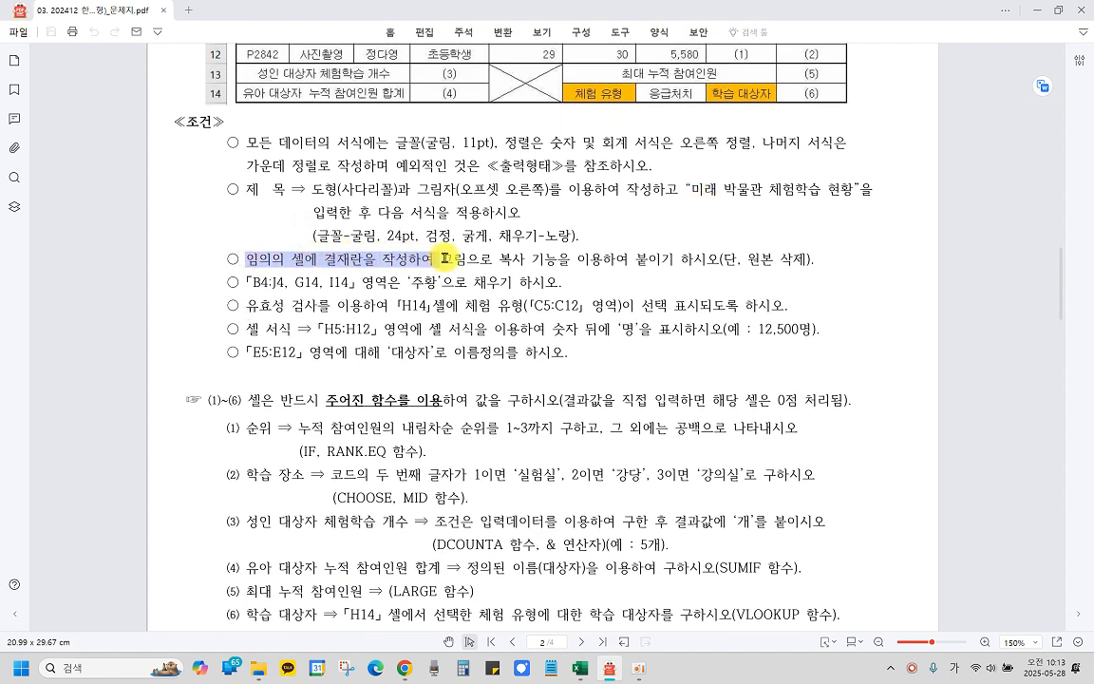
click(642, 281)
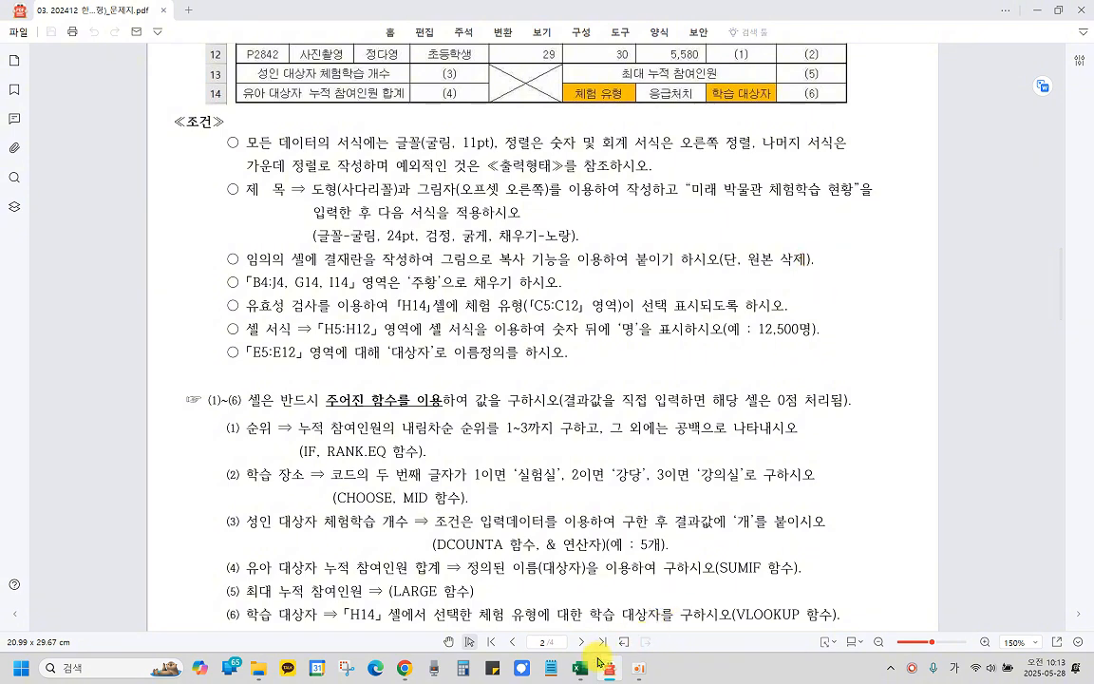
Step: Switch from the exam PDF back to the Excel workbook's 제1작업 sheet
mouse_move(612, 657)
click(654, 617)
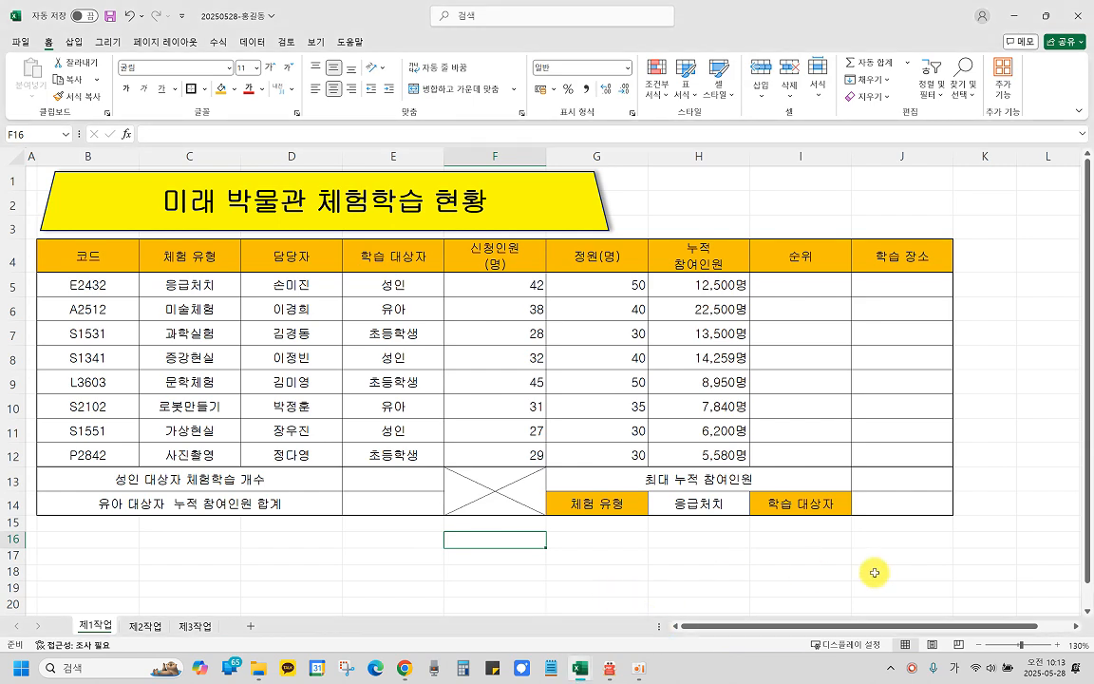
drag(920, 631, 1001, 625)
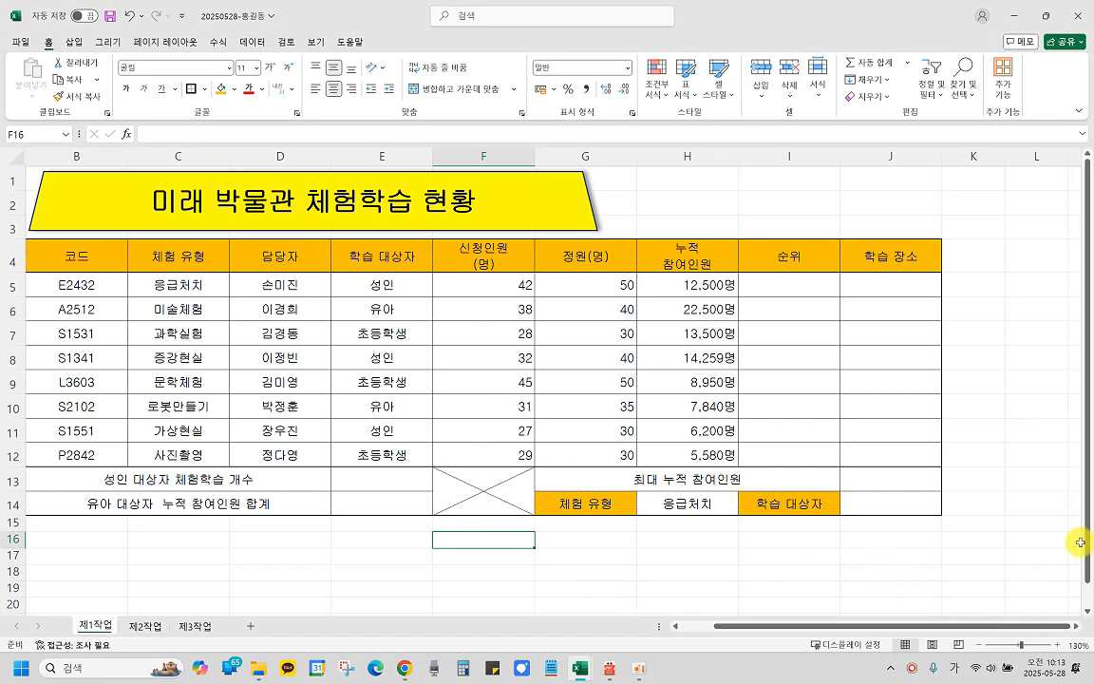
click(1088, 611)
scroll(1074, 622, right, 2)
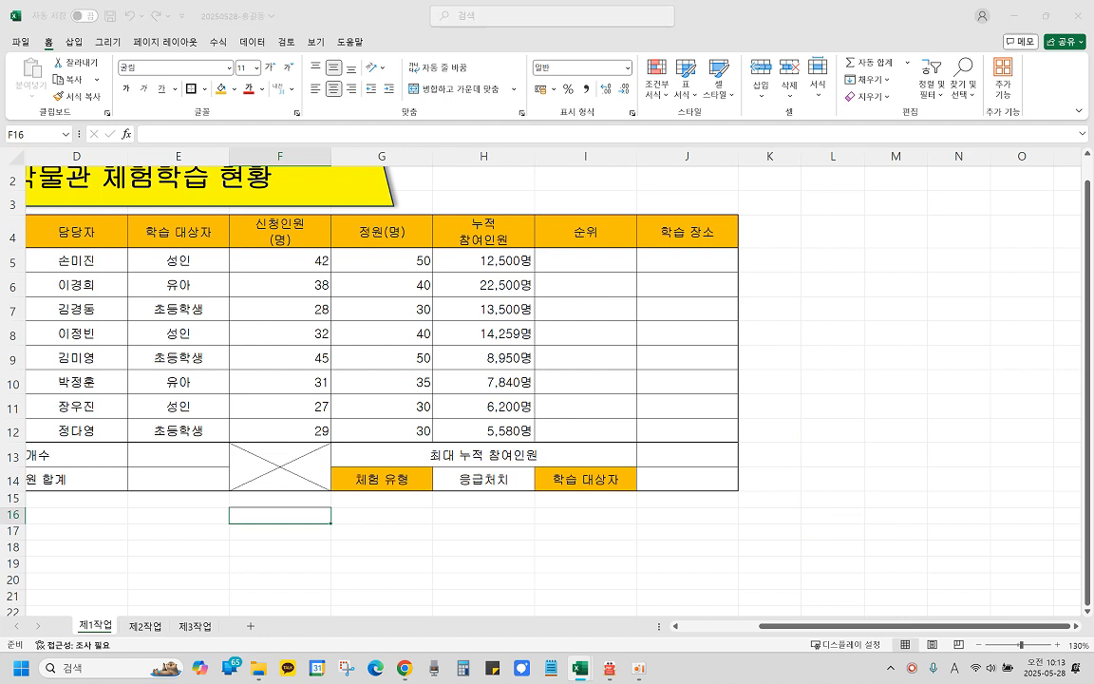
mouse_move(748, 154)
mouse_down()
mouse_move(798, 354)
mouse_move(794, 386)
mouse_up()
drag(54, 498, 727, 508)
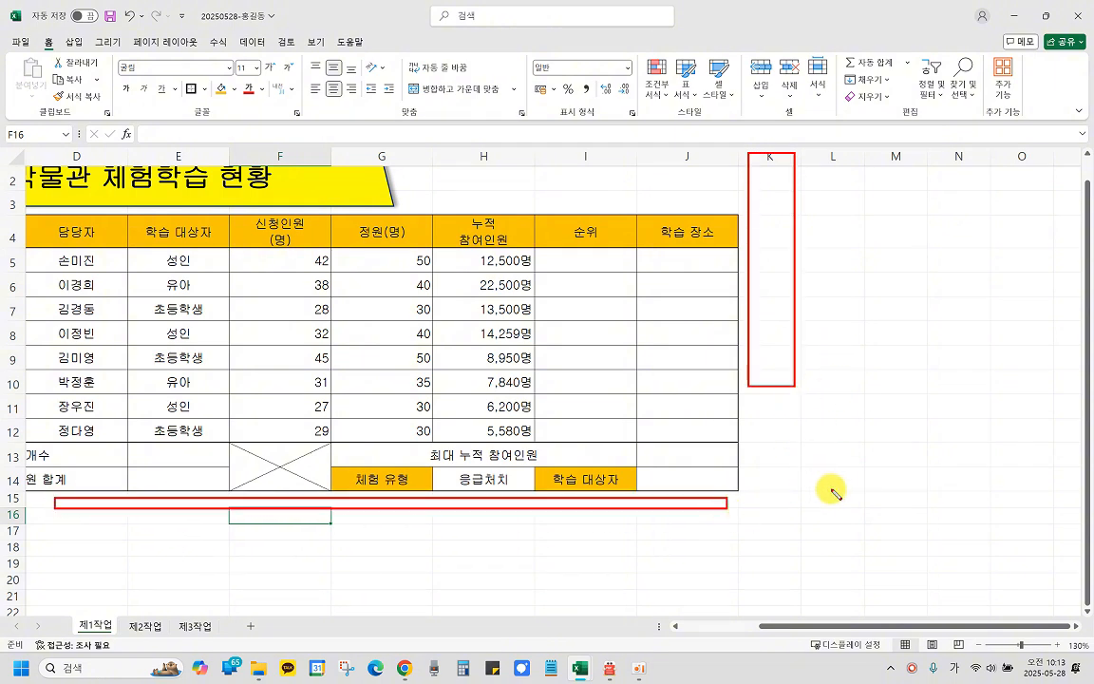
mouse_move(800, 511)
mouse_down()
mouse_move(865, 520)
mouse_move(864, 533)
mouse_up()
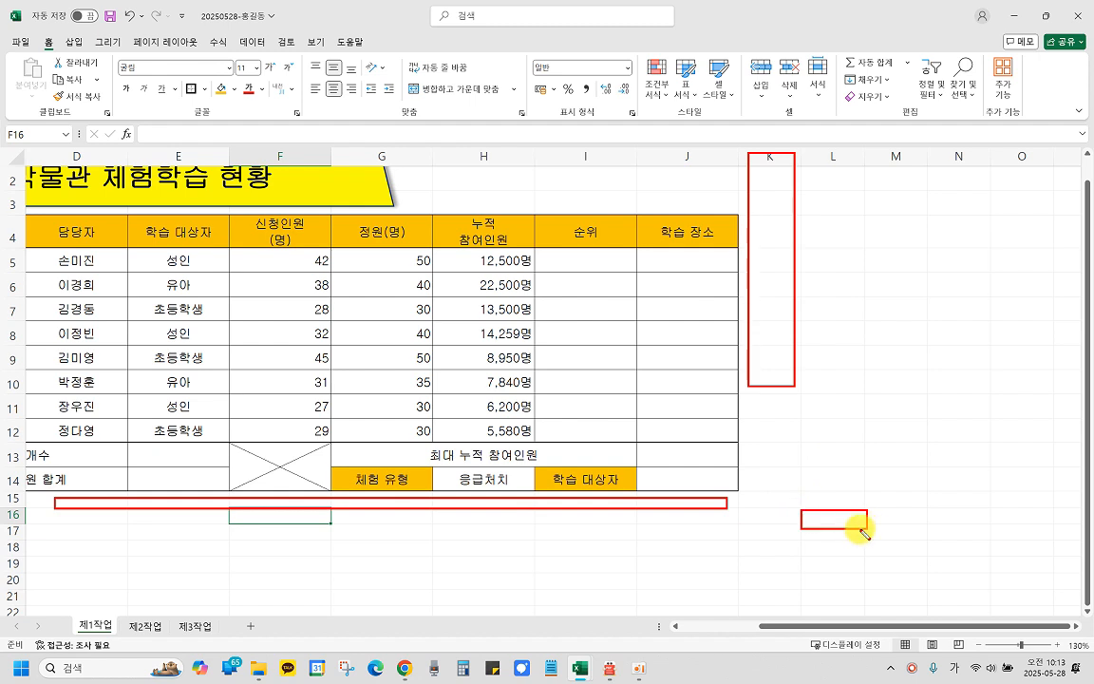
key(Escape)
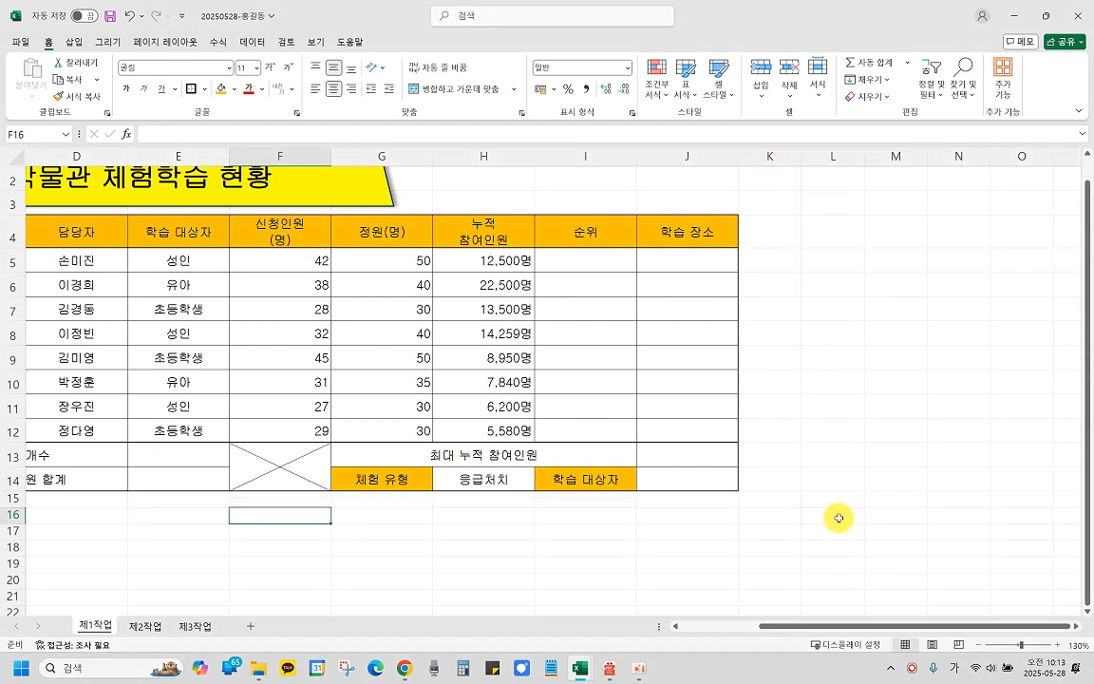
Step: Enter the approval box labels 확인, 담당, 팀장 and 부장 in cells L16 to O16
click(839, 518)
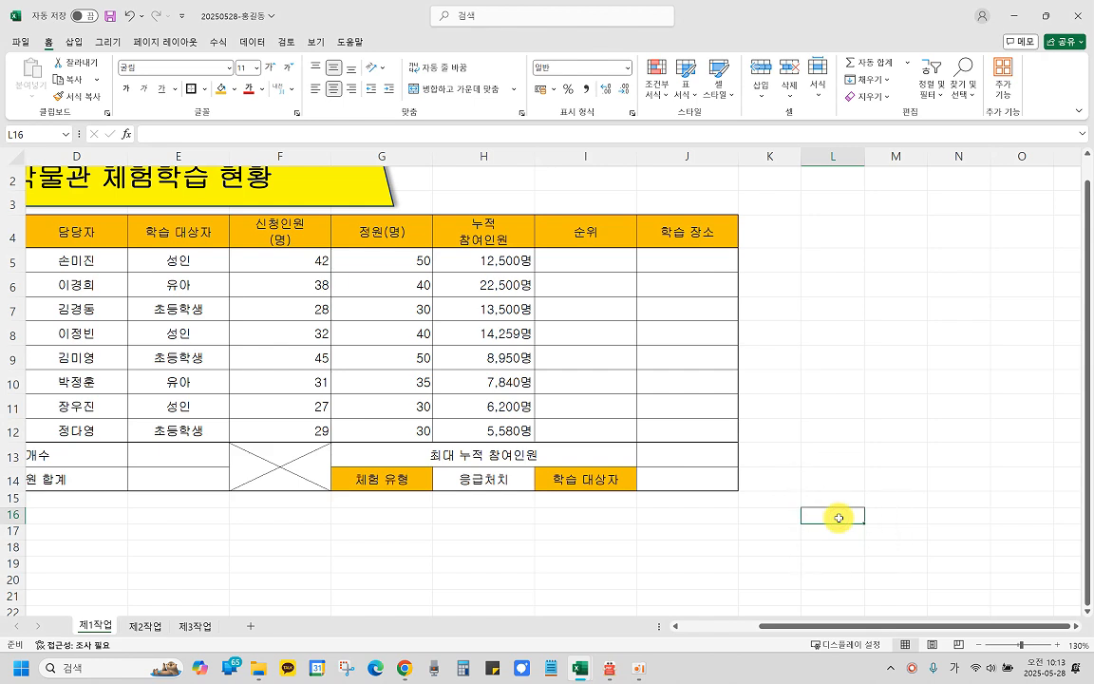
scroll(936, 531, up, 2)
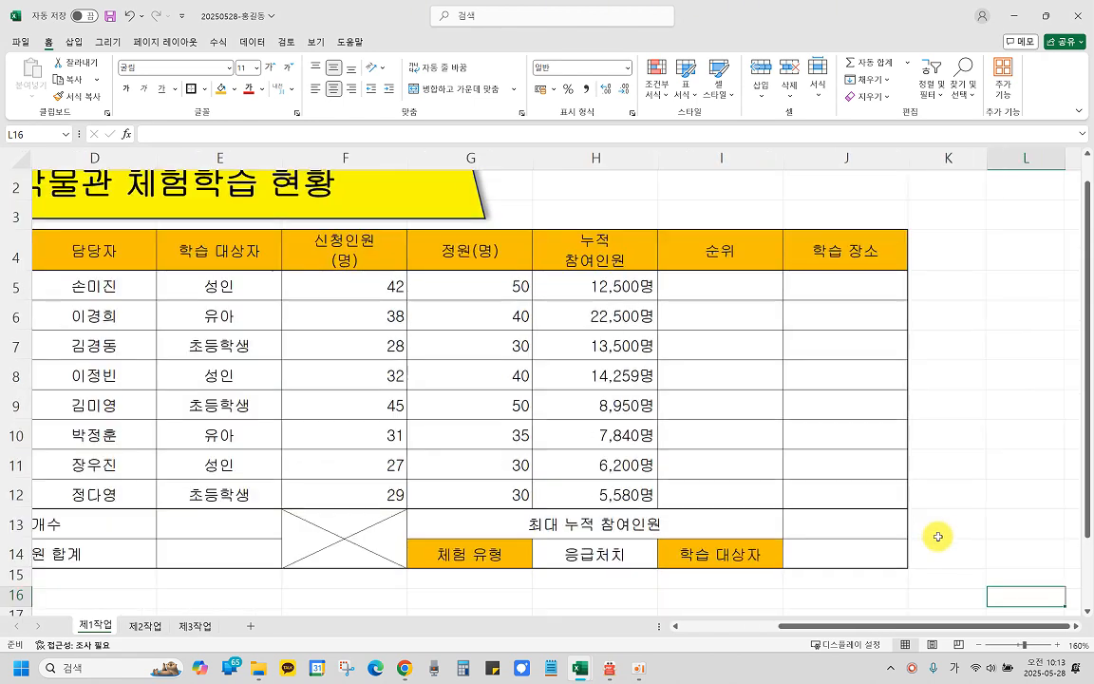
scroll(1042, 484, down, 2)
scroll(1042, 483, down, 1)
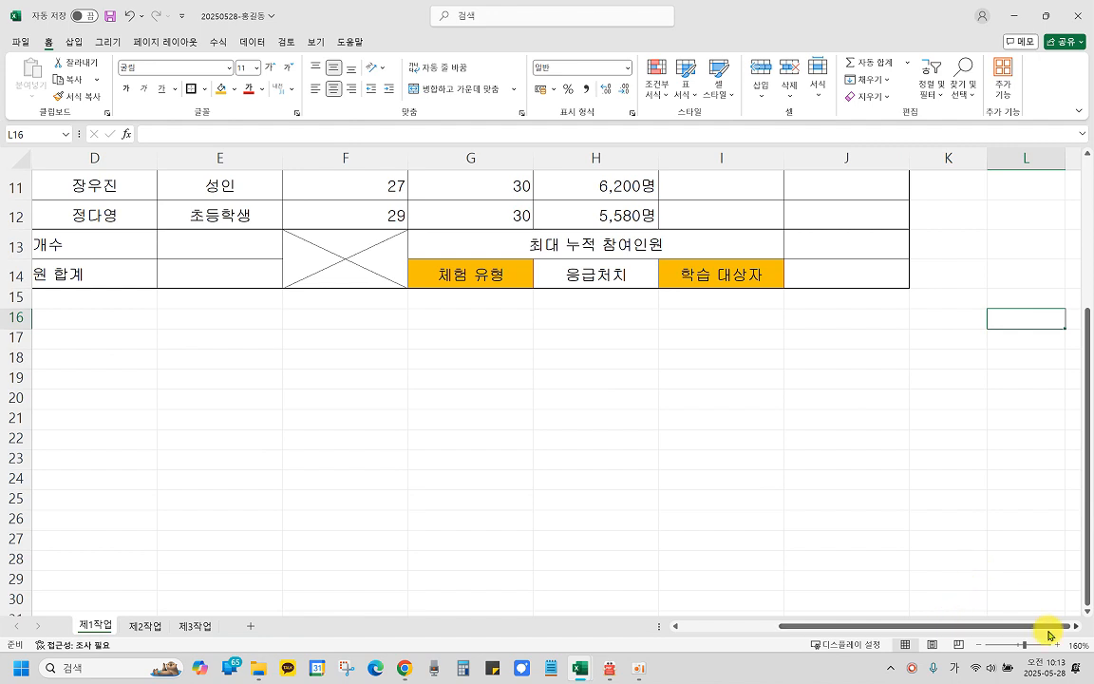
click(1076, 627)
click(1076, 627)
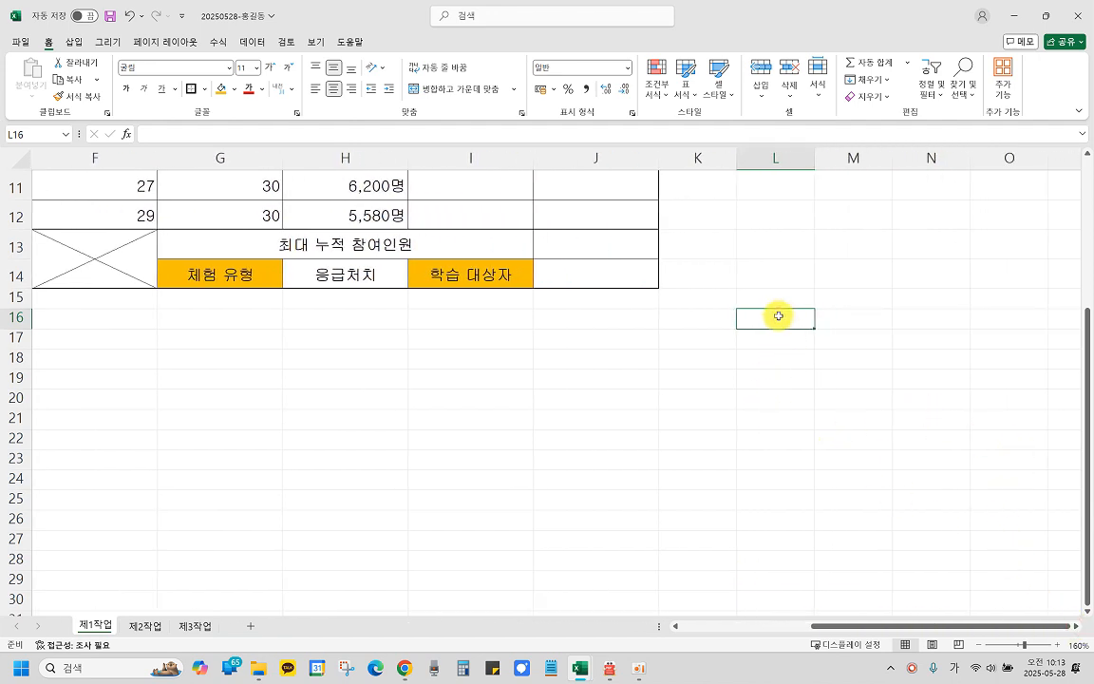
text(확이ㄴ)
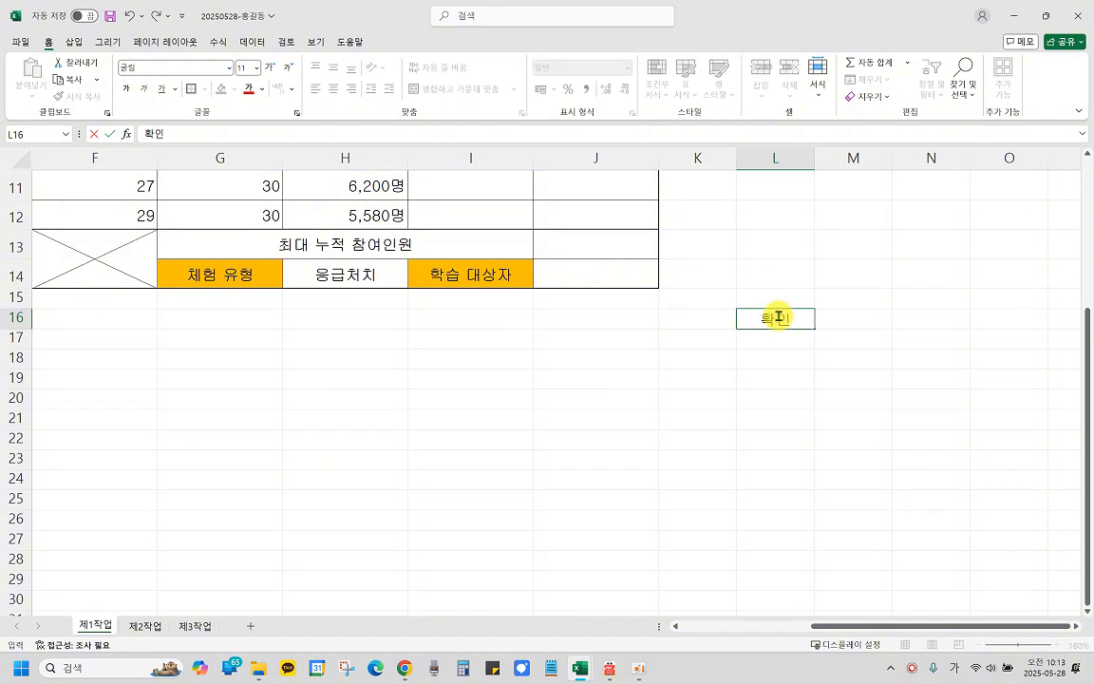
key(Tab)
text(담당)
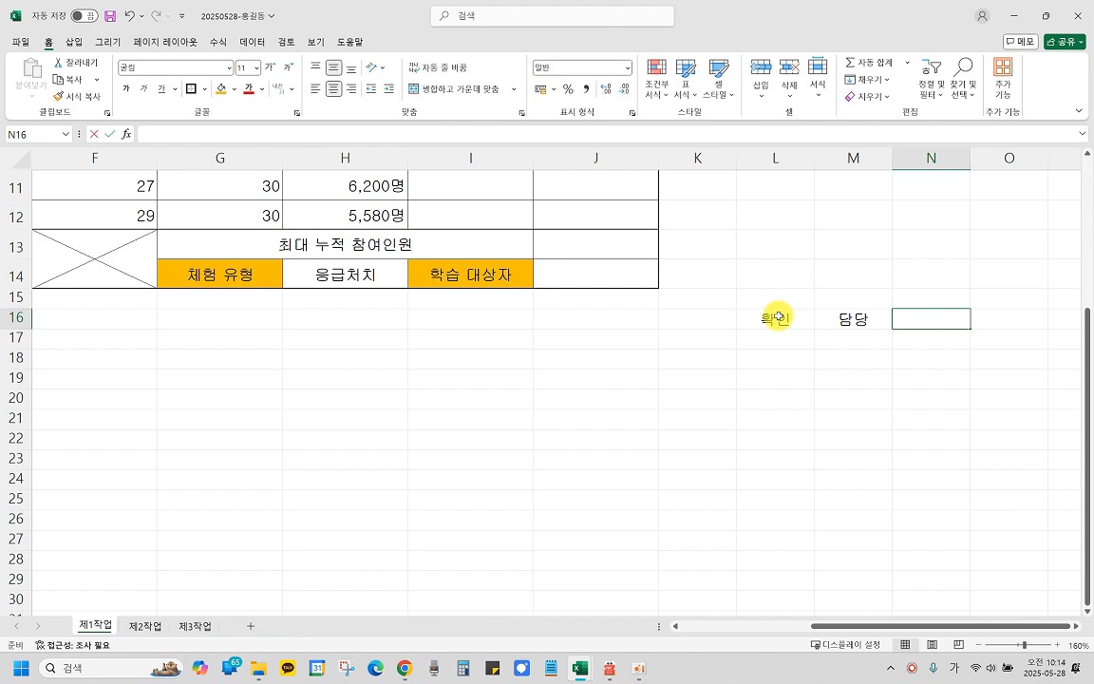
text(팀)
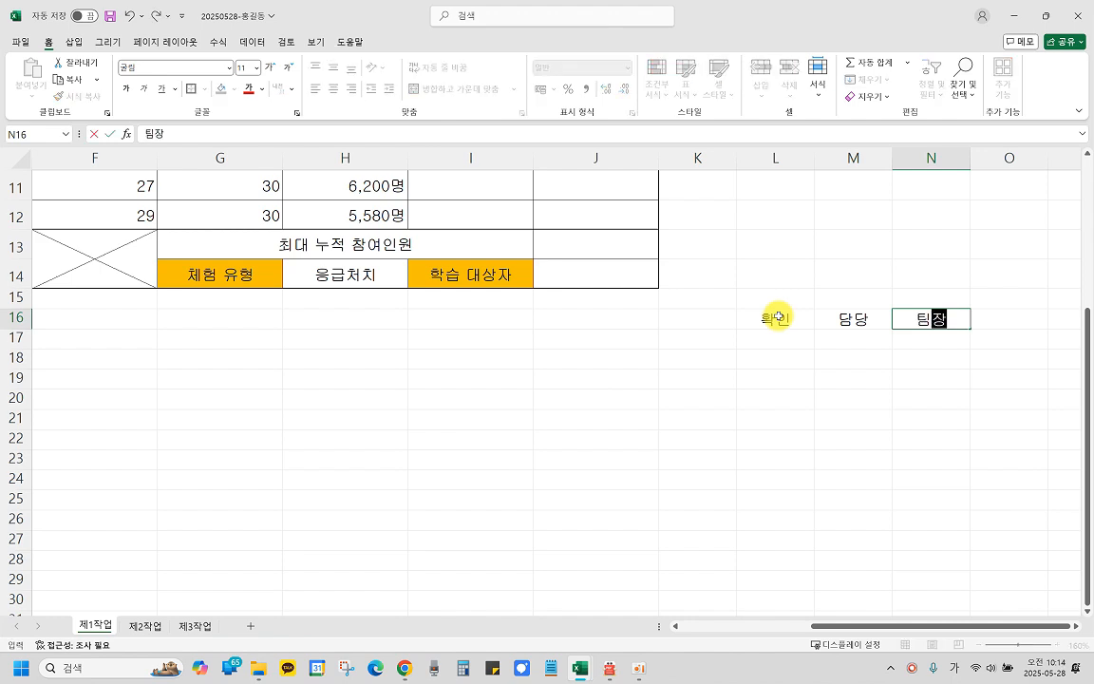
text(장)
key(Tab)
text(ㅂㅜㅈ)
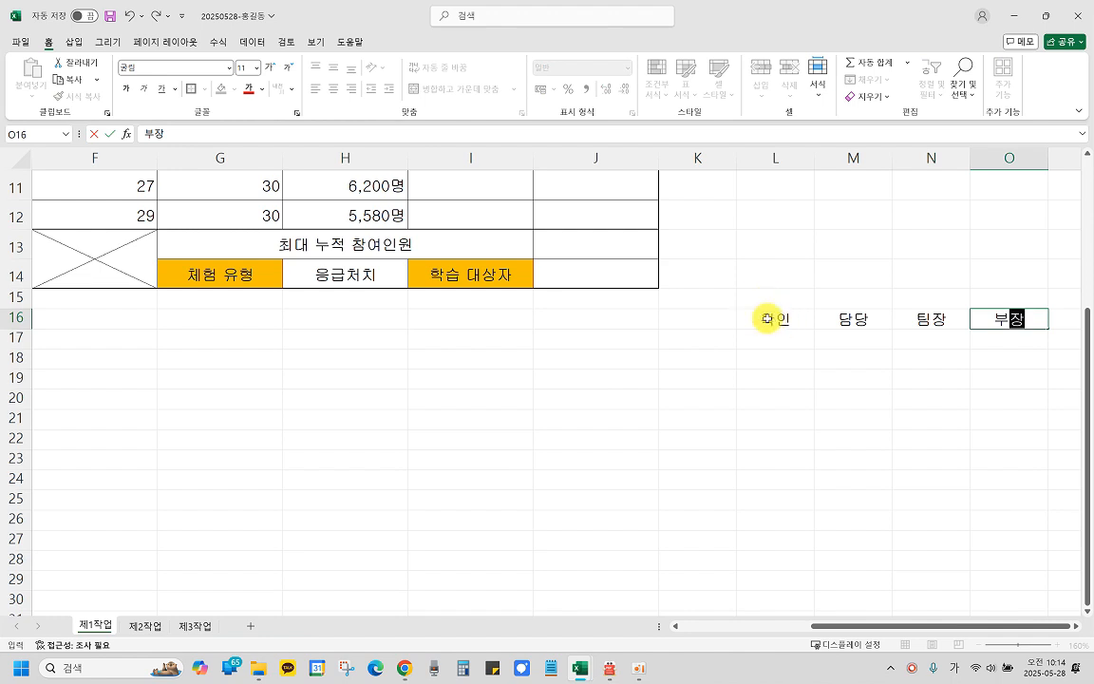
Step: Apply all borders to the approval box range L16:O17
drag(767, 318, 995, 342)
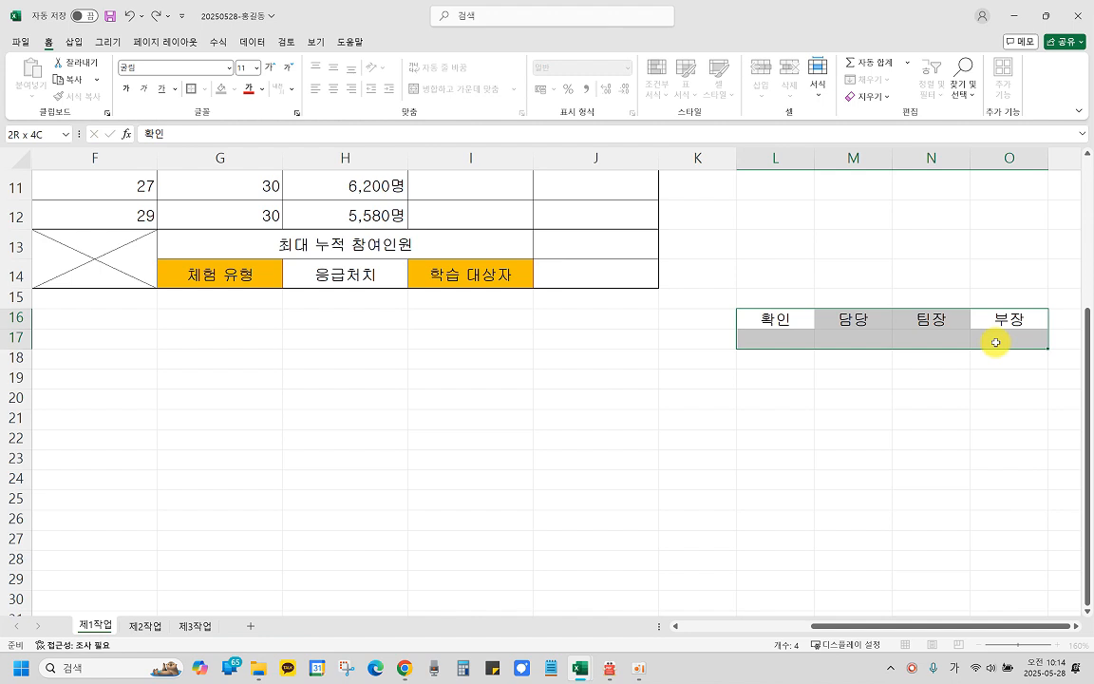
drag(995, 342, 995, 341)
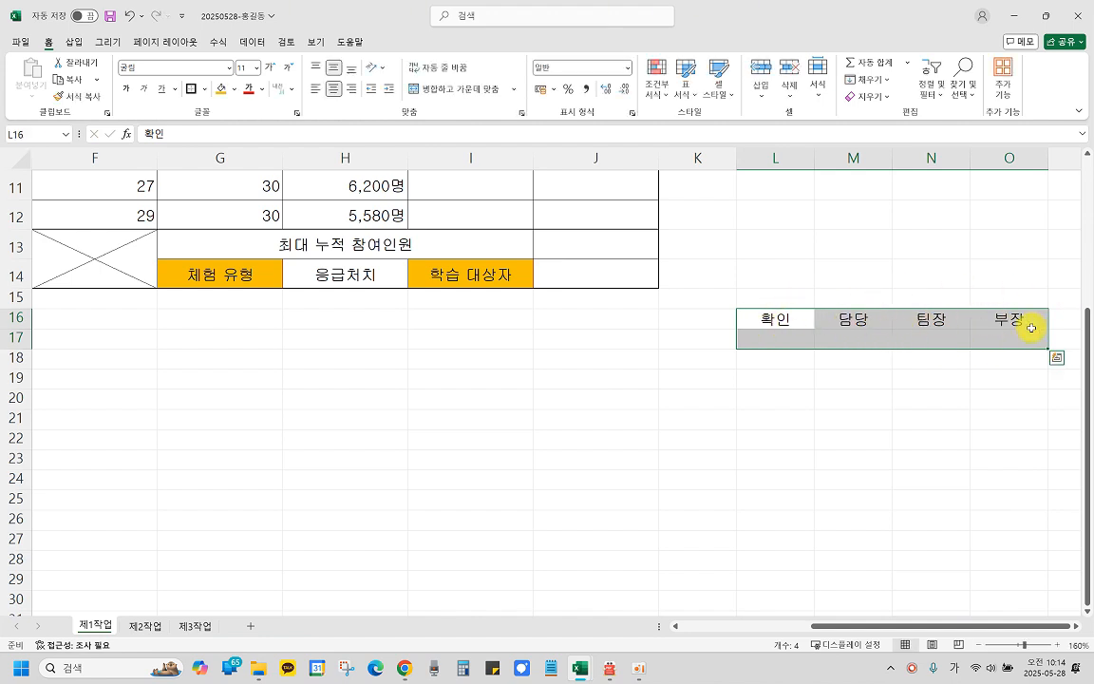
click(207, 89)
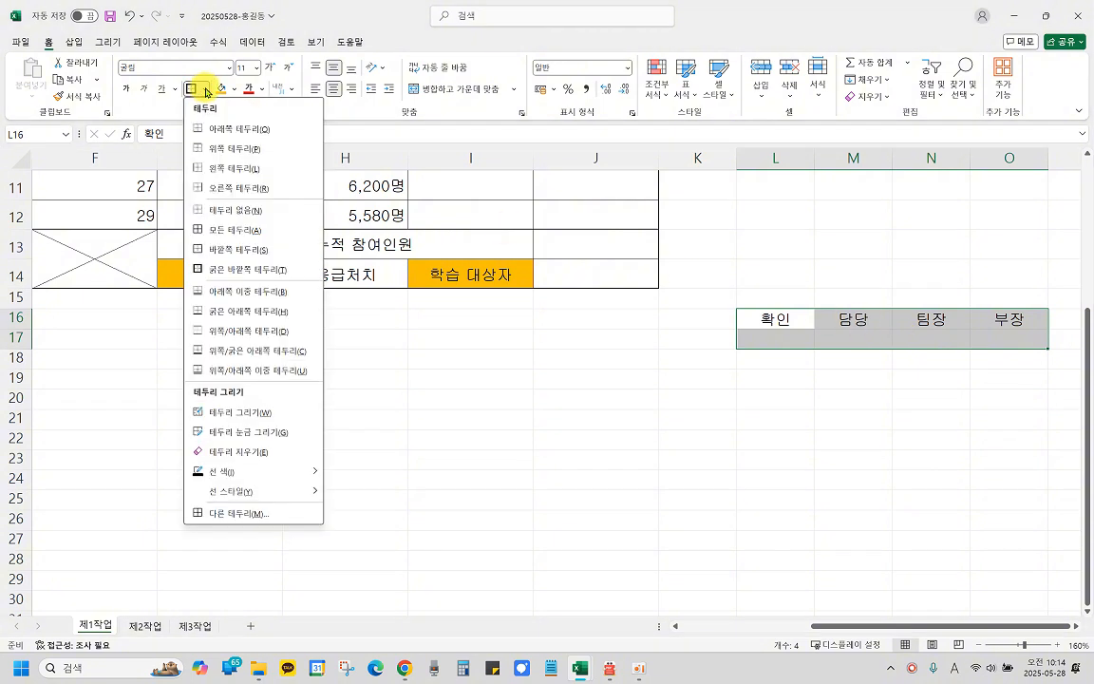
click(228, 231)
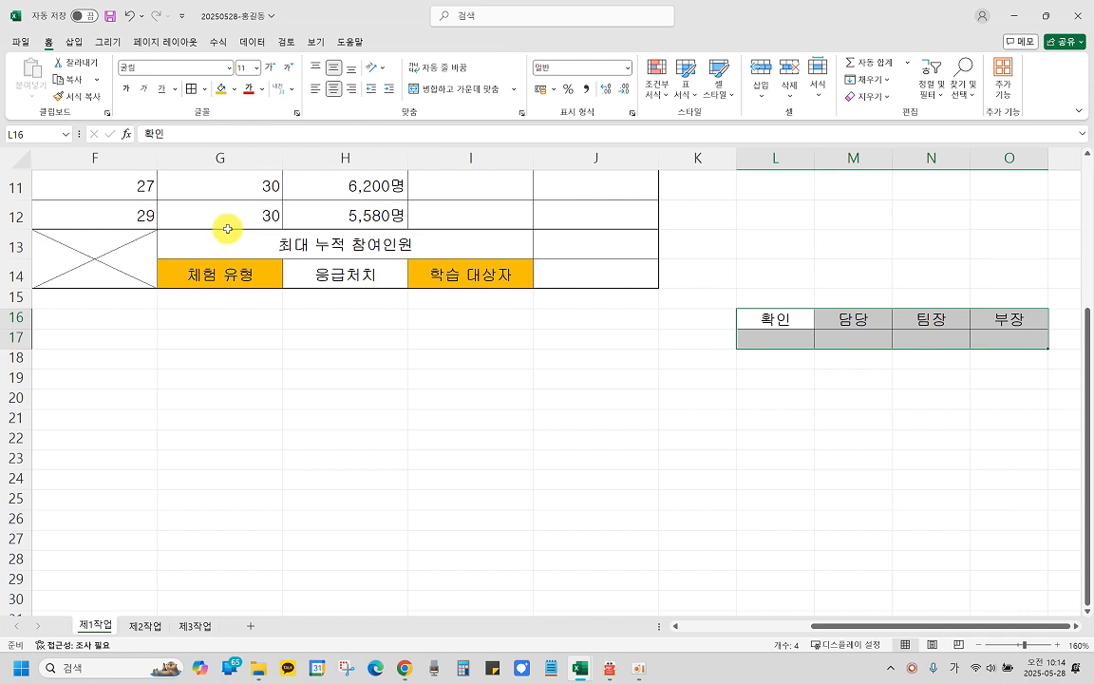
Step: Narrow column L to fit the 확인 label, and merge and center cells L16:L17
click(775, 334)
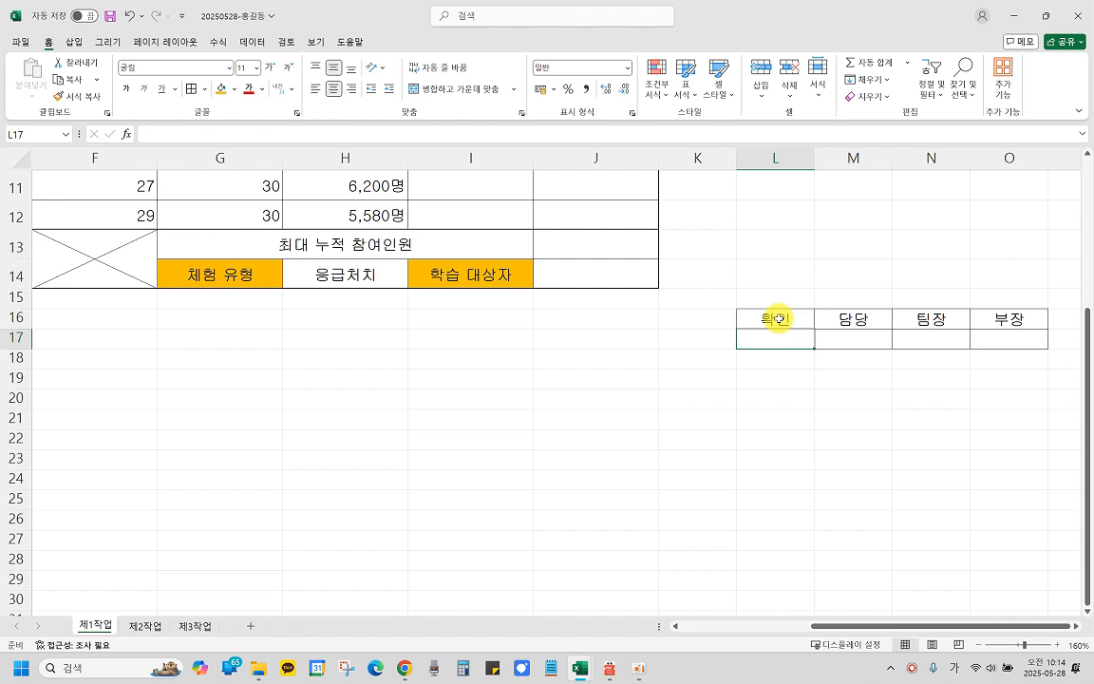
click(778, 319)
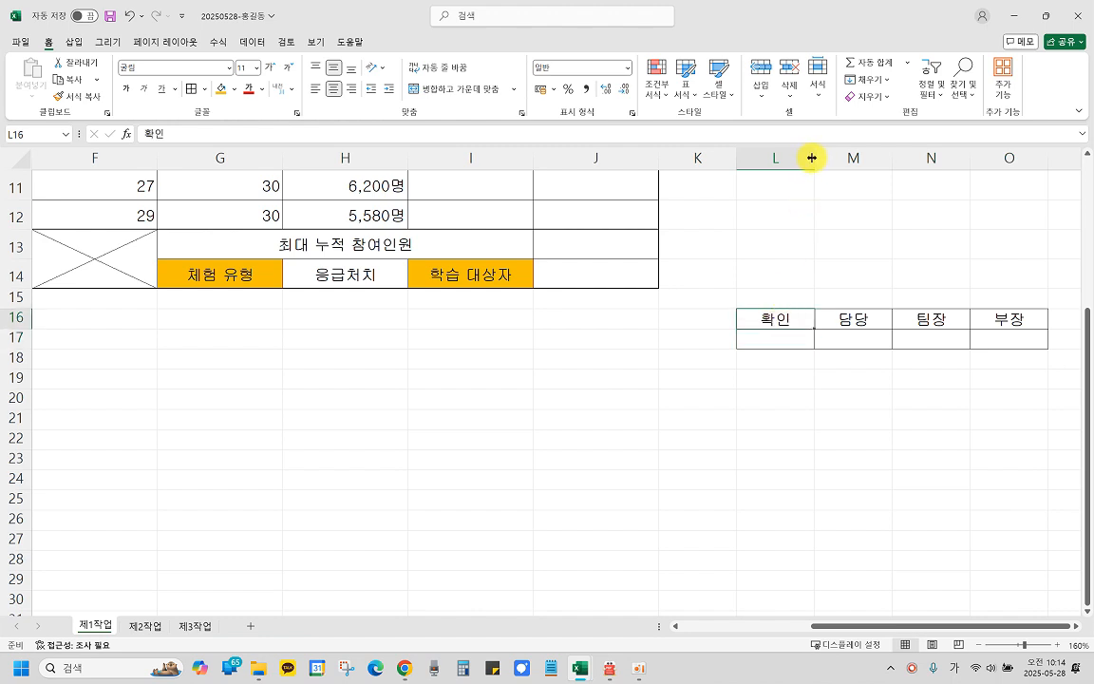
drag(812, 157, 779, 154)
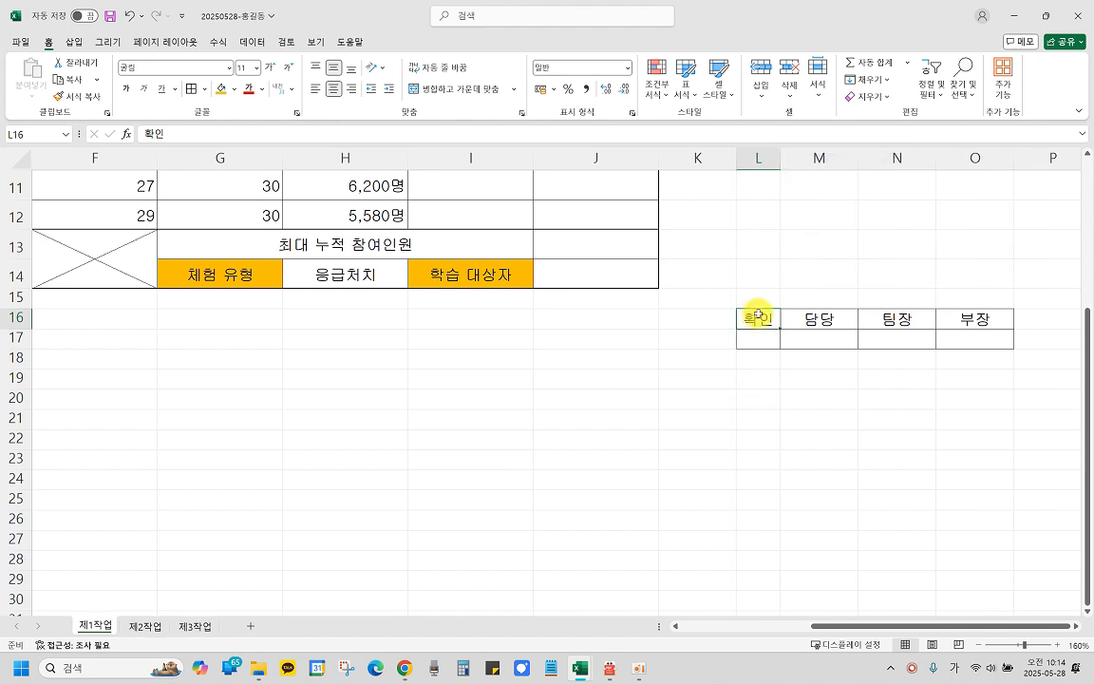
drag(757, 314, 758, 337)
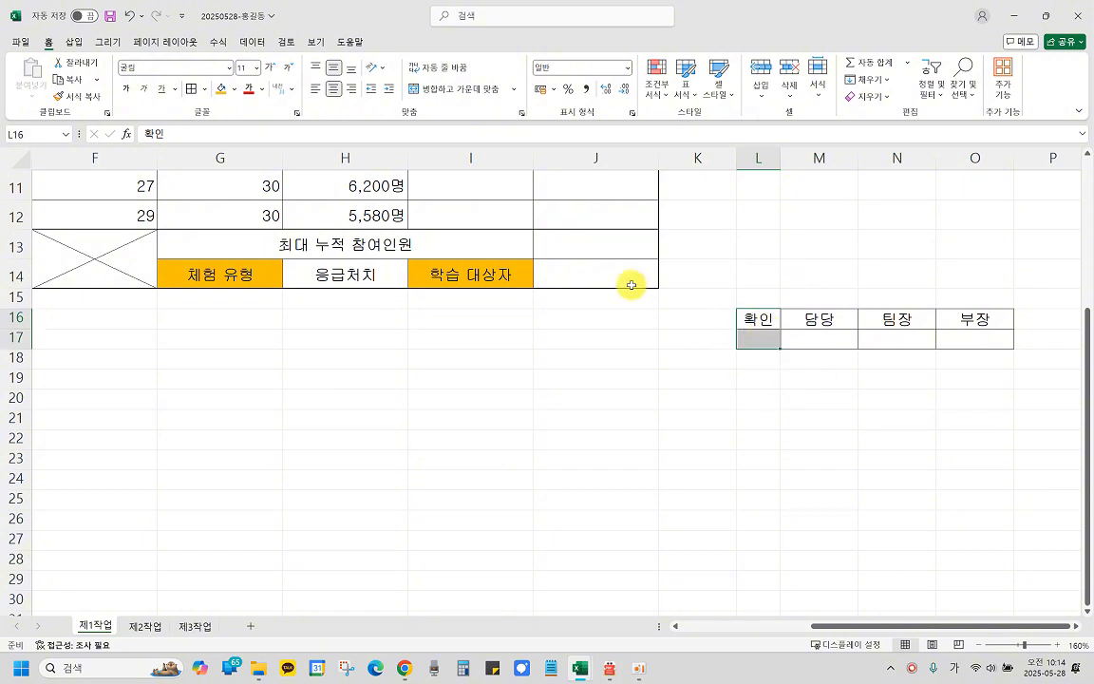
click(479, 90)
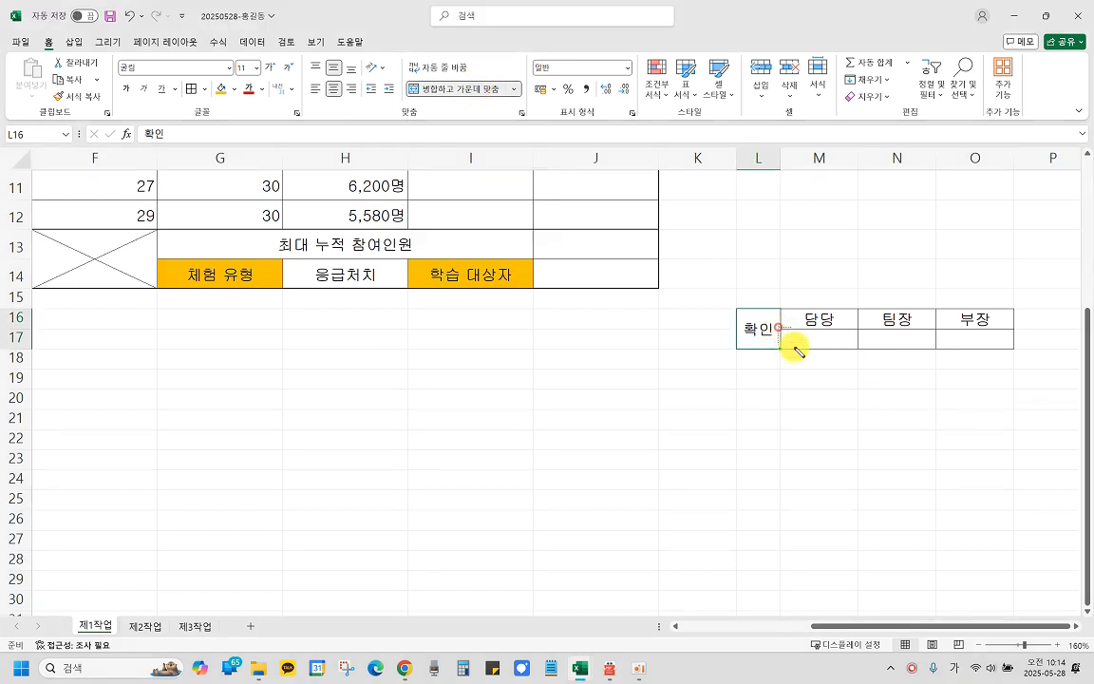
drag(788, 340, 855, 347)
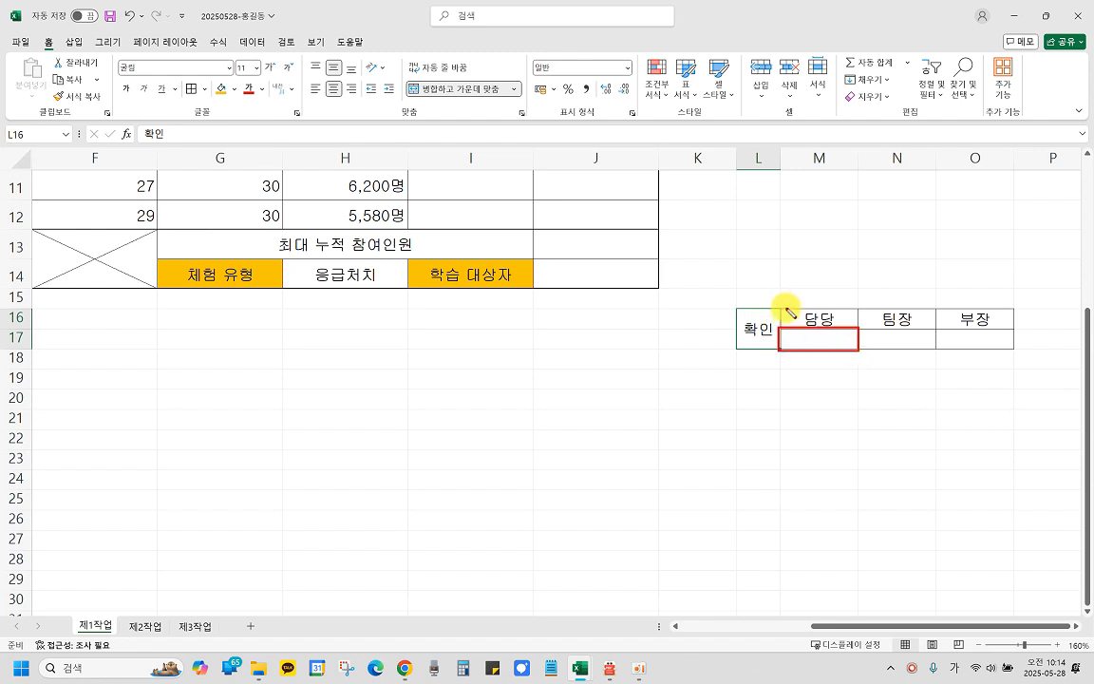
key(ctrl+z)
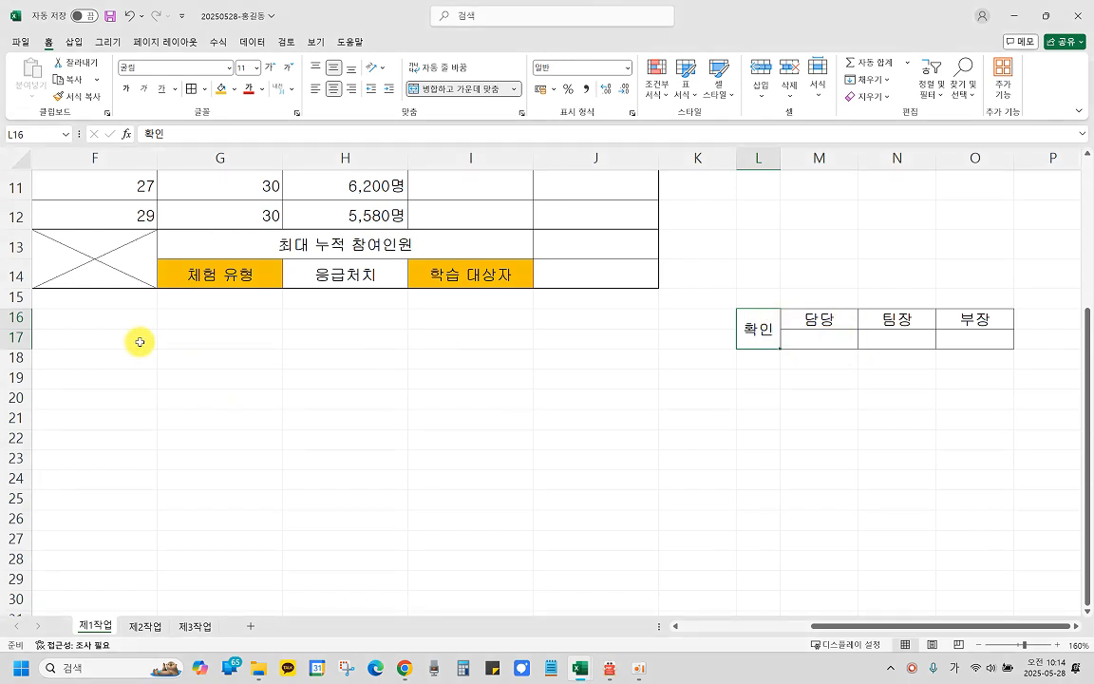
Step: Increase the heights of rows 16 and 17, making the blank signature row 17 the taller one
click(18, 319)
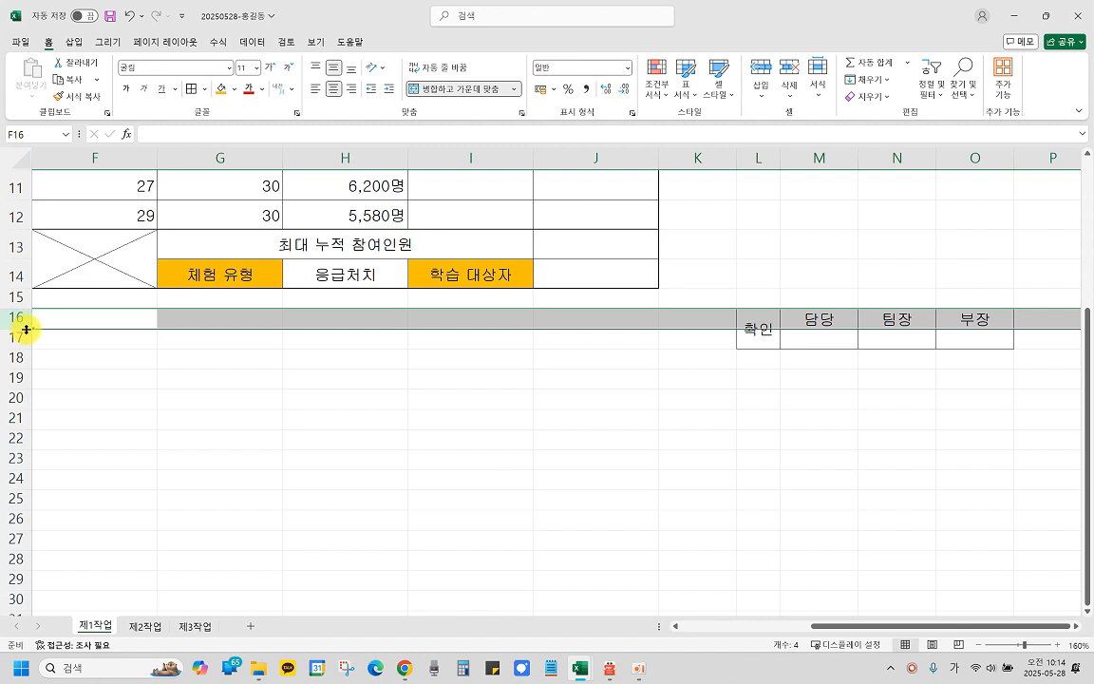
drag(25, 328, 24, 377)
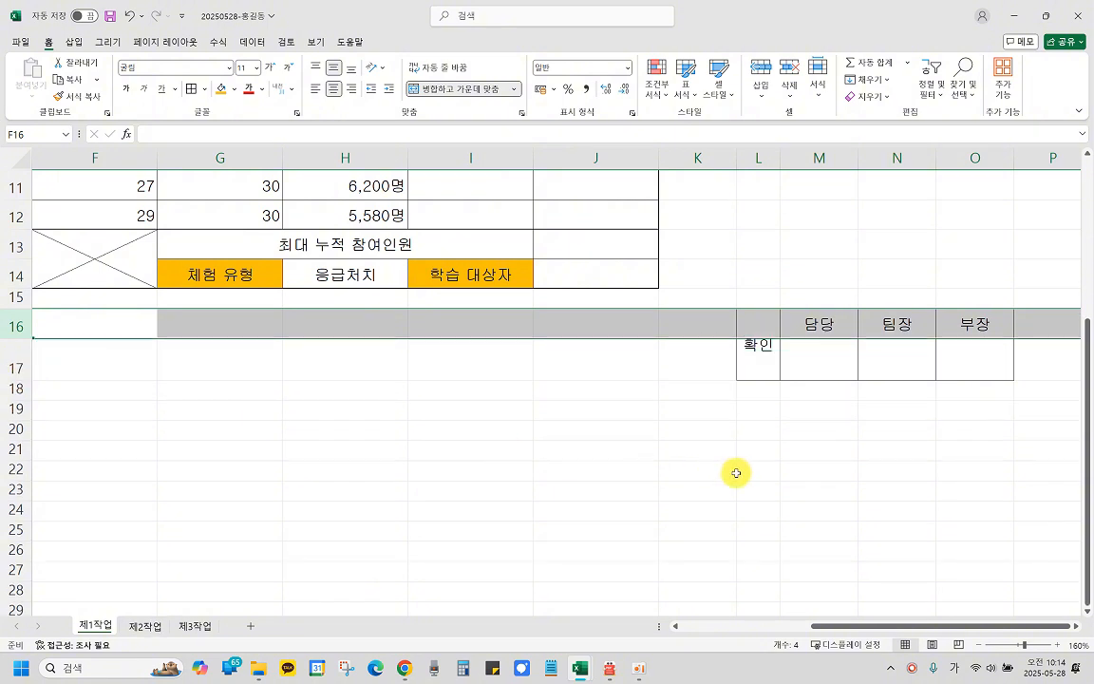
click(873, 472)
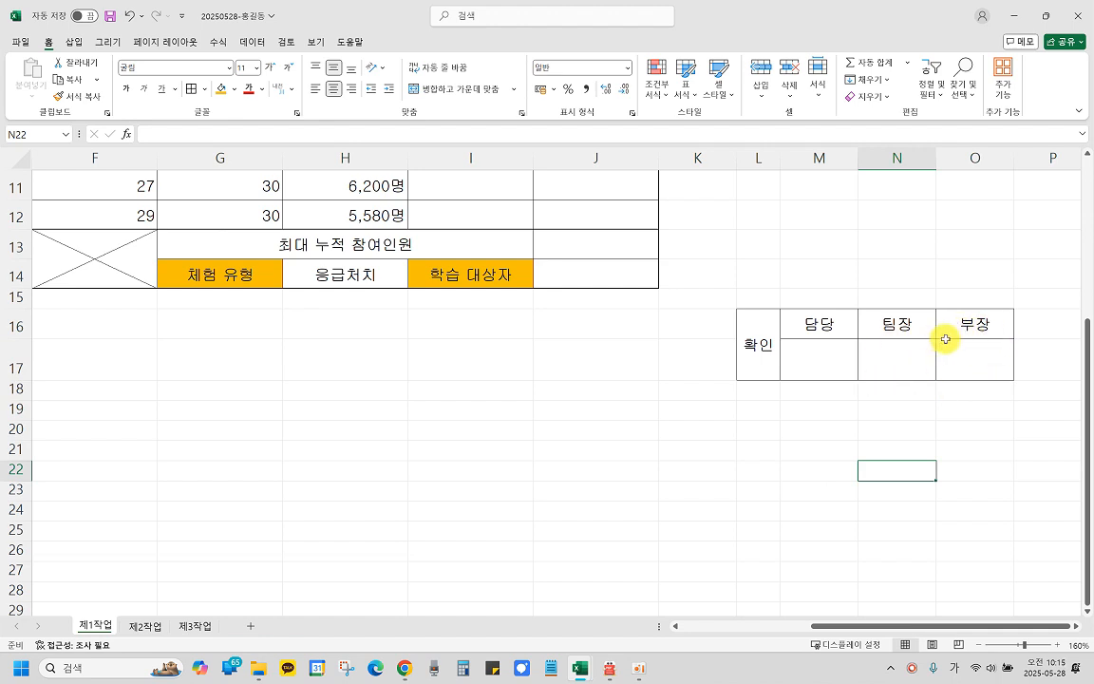
Step: Copy the approval box range L16:O17 and paste it as an unlinked picture
drag(770, 332, 973, 352)
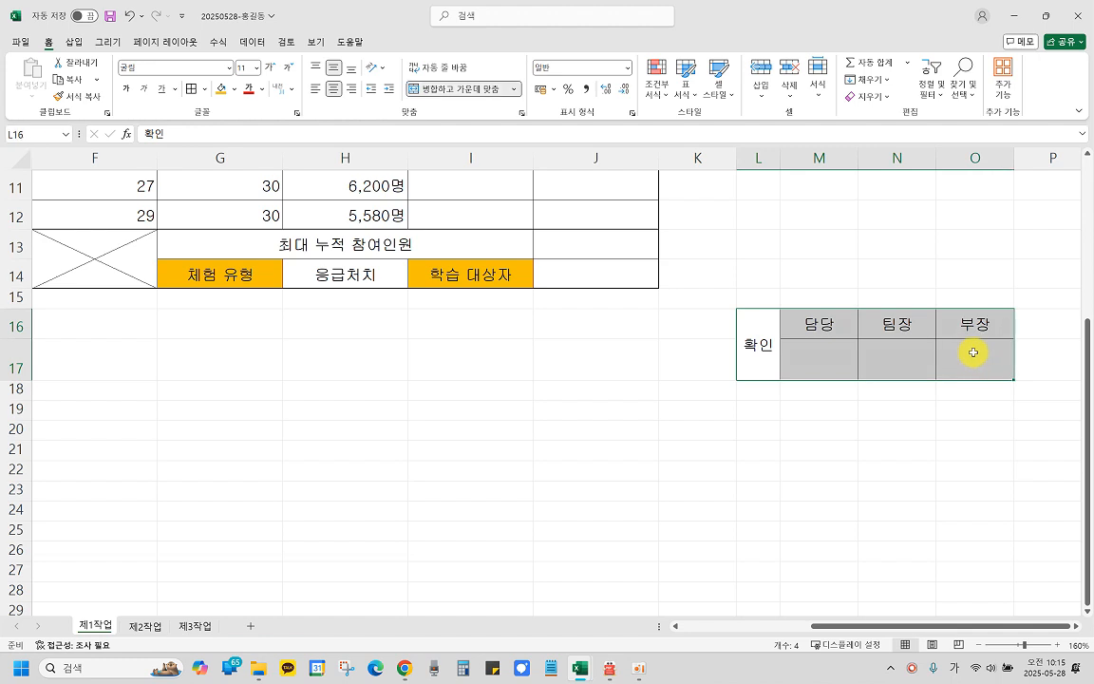
key(ctrl+c)
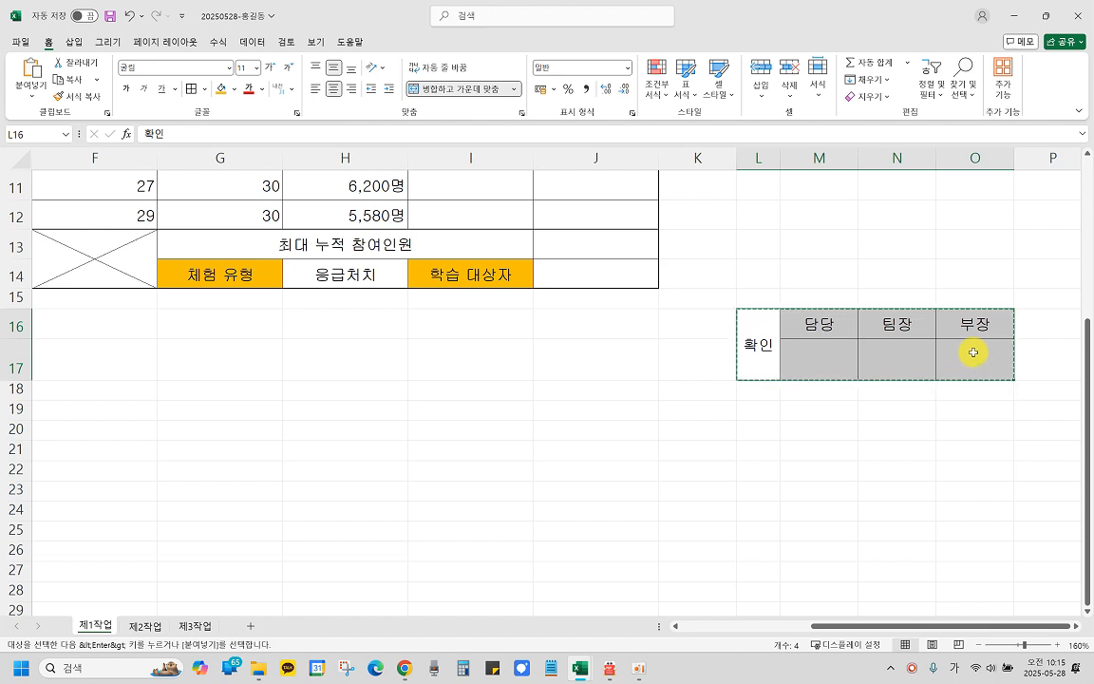
click(33, 92)
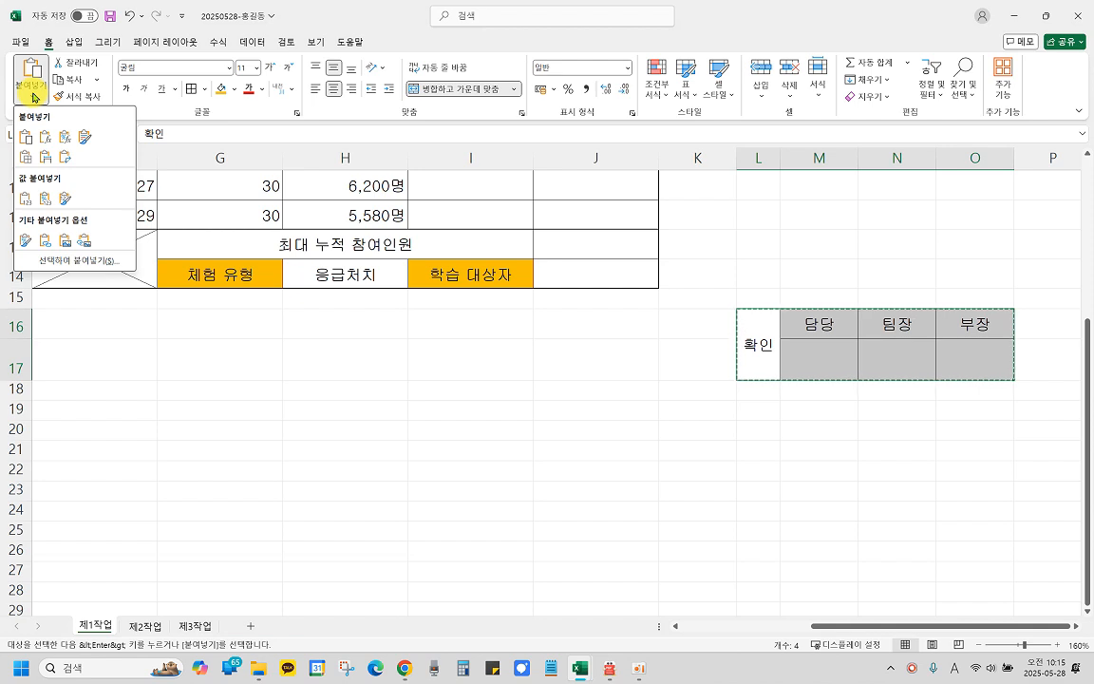
click(64, 243)
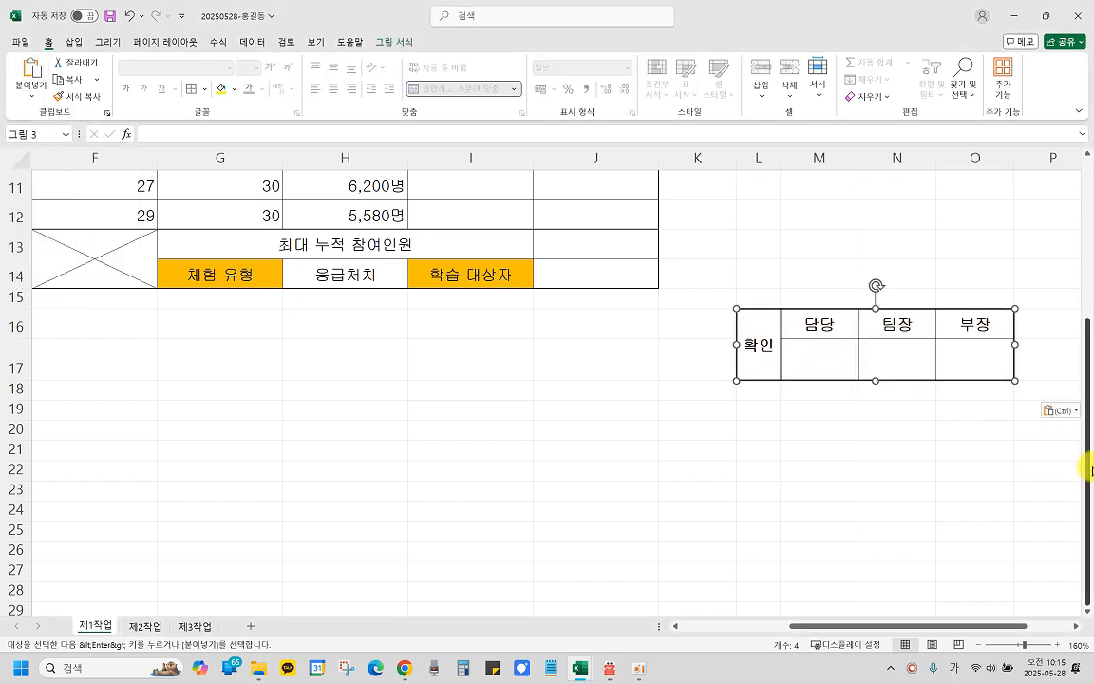
Step: Move the approval box picture into the empty space over columns H to J in rows 1 to 3, beside the title shape
drag(890, 359, 867, 275)
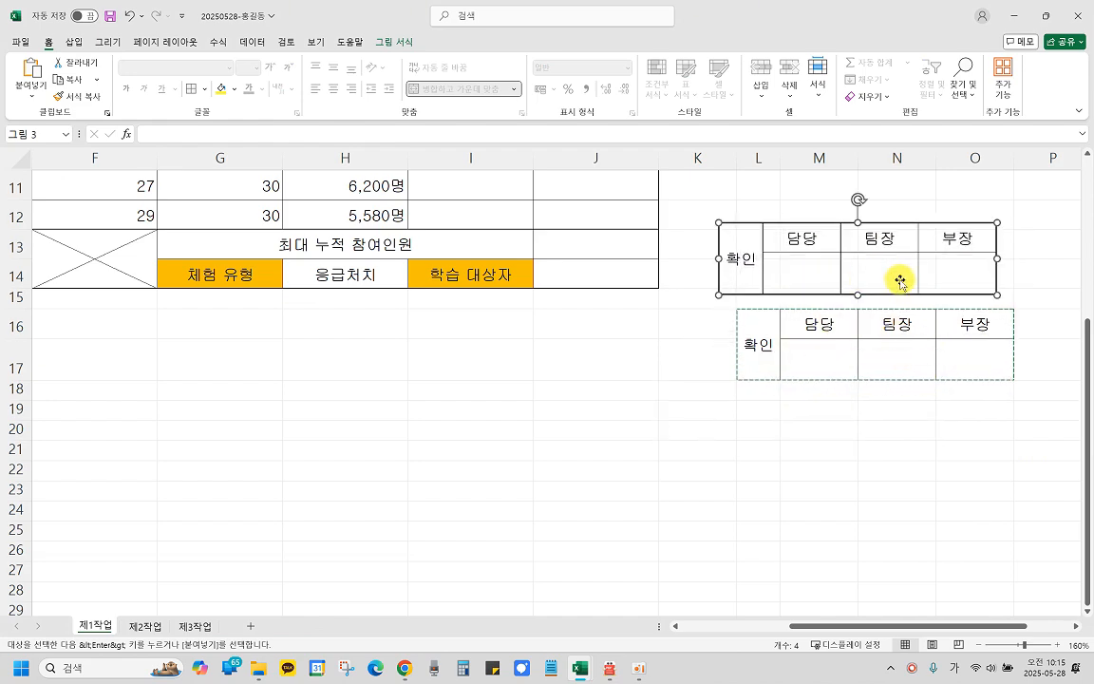
scroll(902, 281, up, 2)
scroll(907, 349, up, 1)
drag(869, 419, 873, 385)
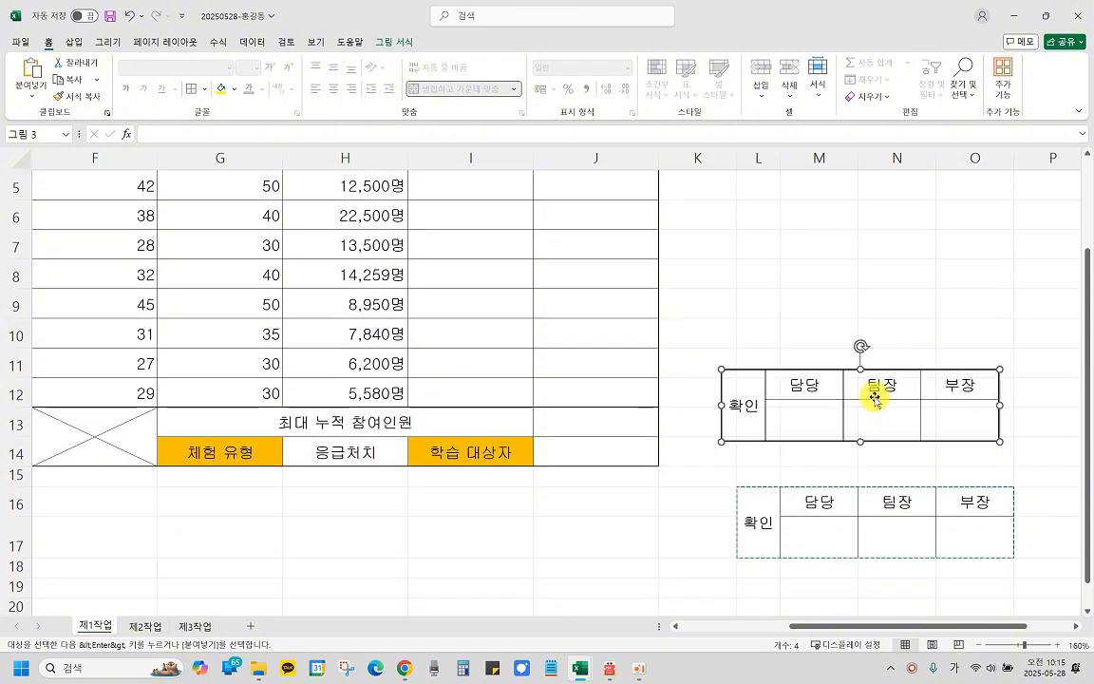
scroll(950, 452, up, 1)
scroll(948, 452, up, 2)
drag(931, 510, 511, 213)
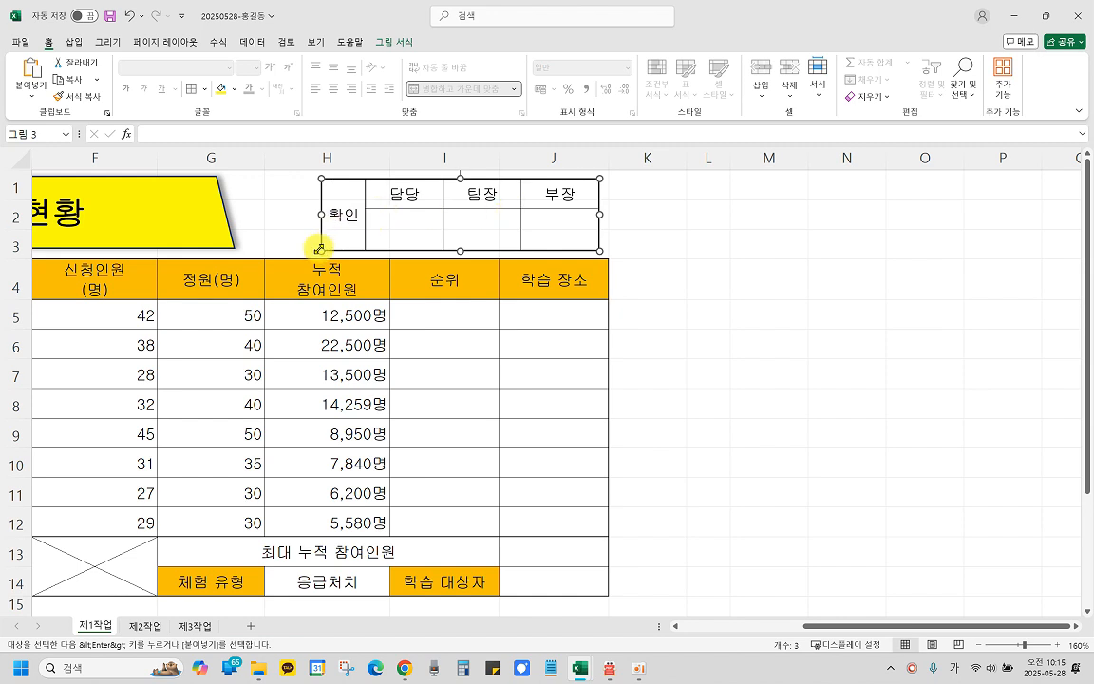
Step: Enlarge the approval box picture toward the title shape and stretch it slightly to fit the height of rows 1 to 3
drag(319, 214, 291, 211)
drag(444, 251, 444, 253)
drag(446, 179, 449, 181)
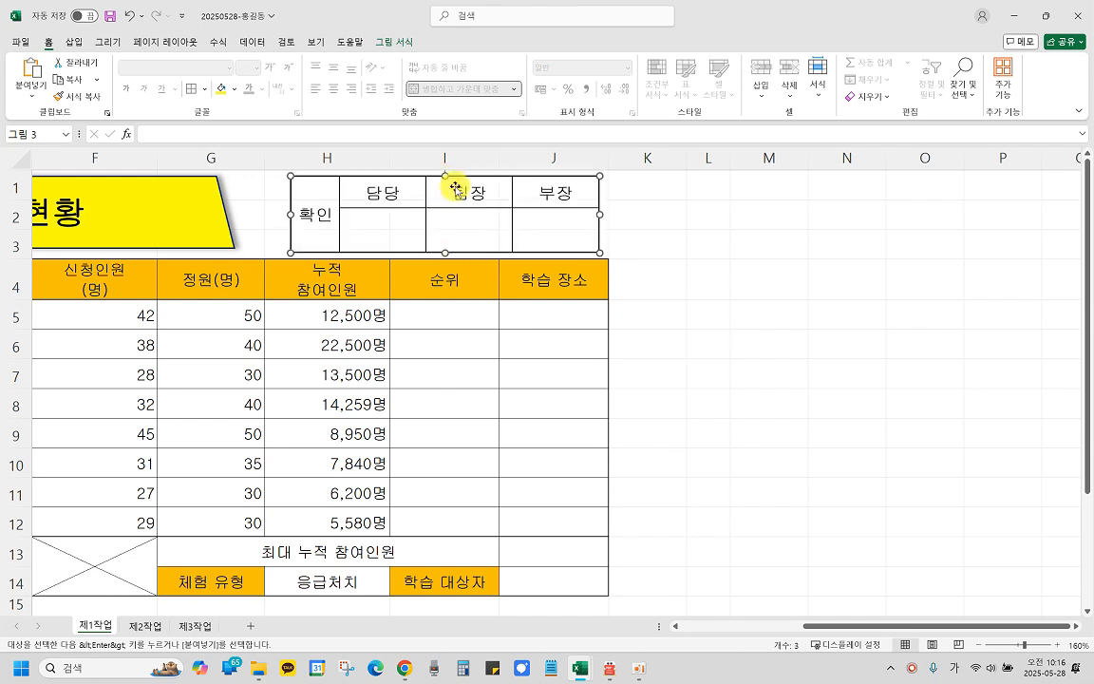
click(703, 281)
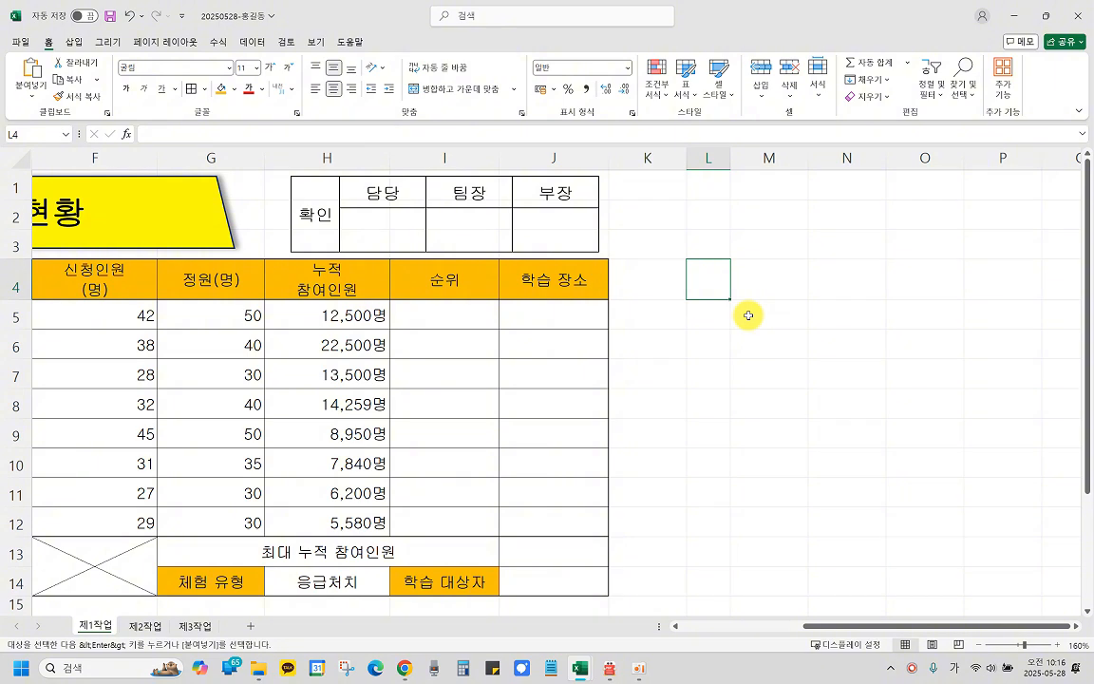
ctrl+scroll(683, 332, down, 2)
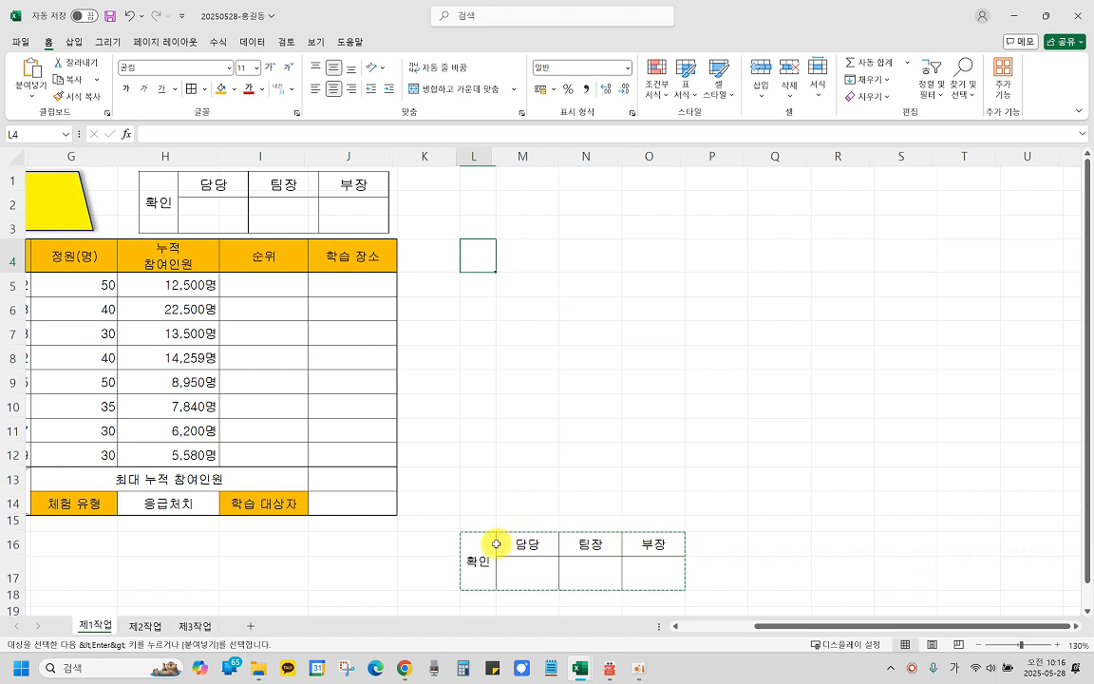
drag(481, 544, 634, 562)
click(611, 547)
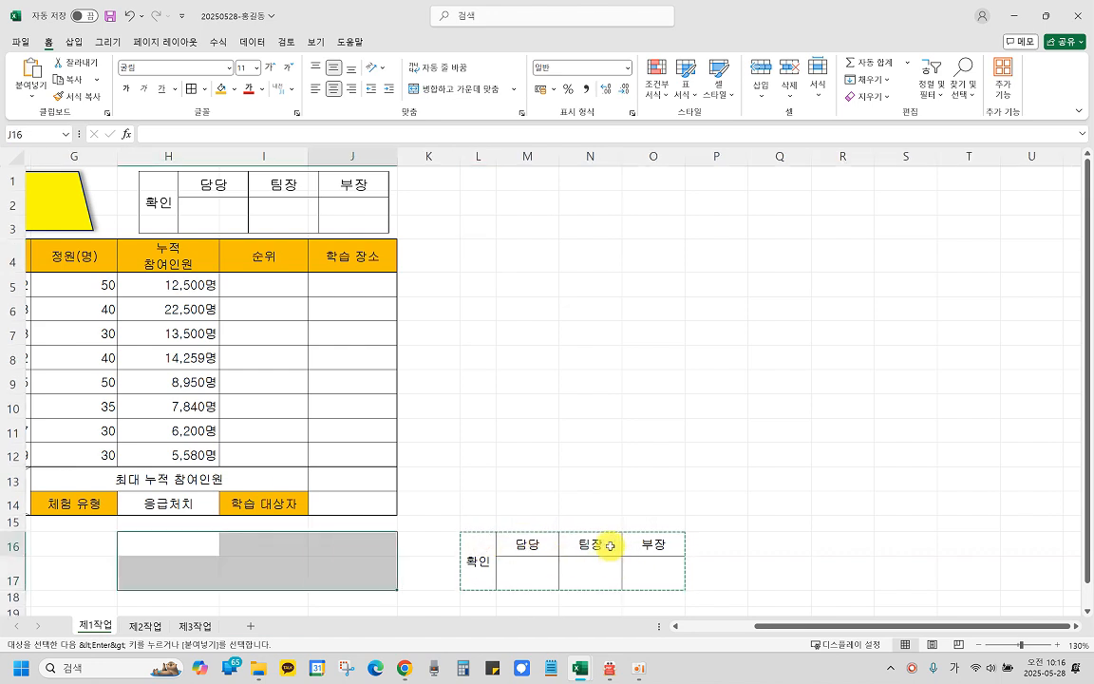
click(594, 471)
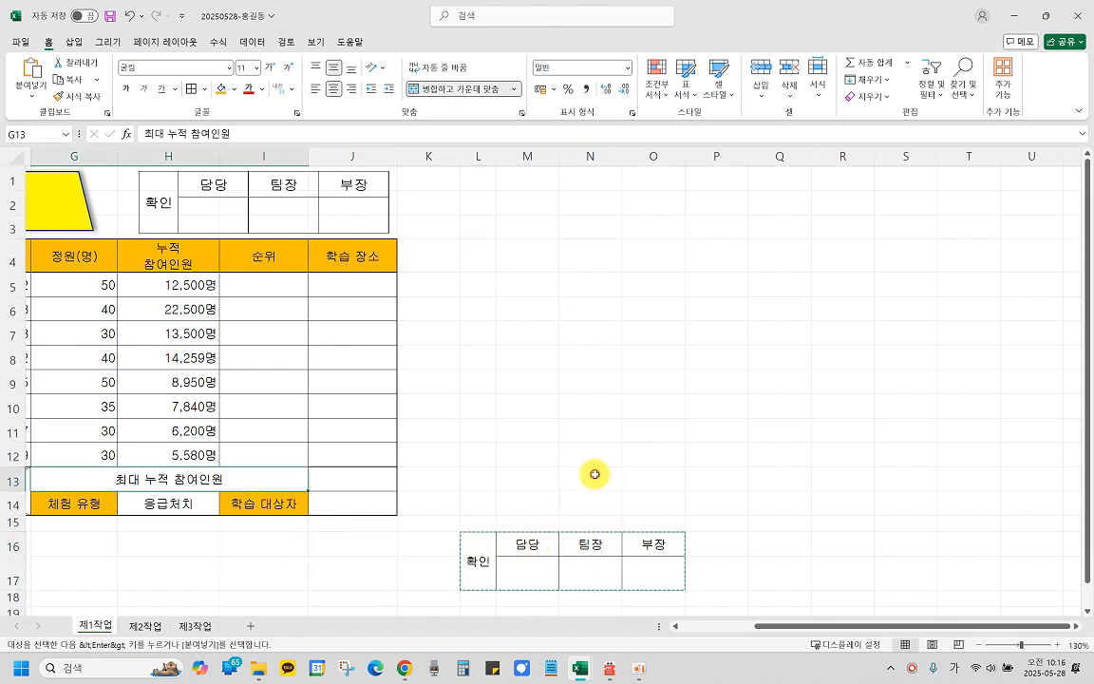
click(590, 316)
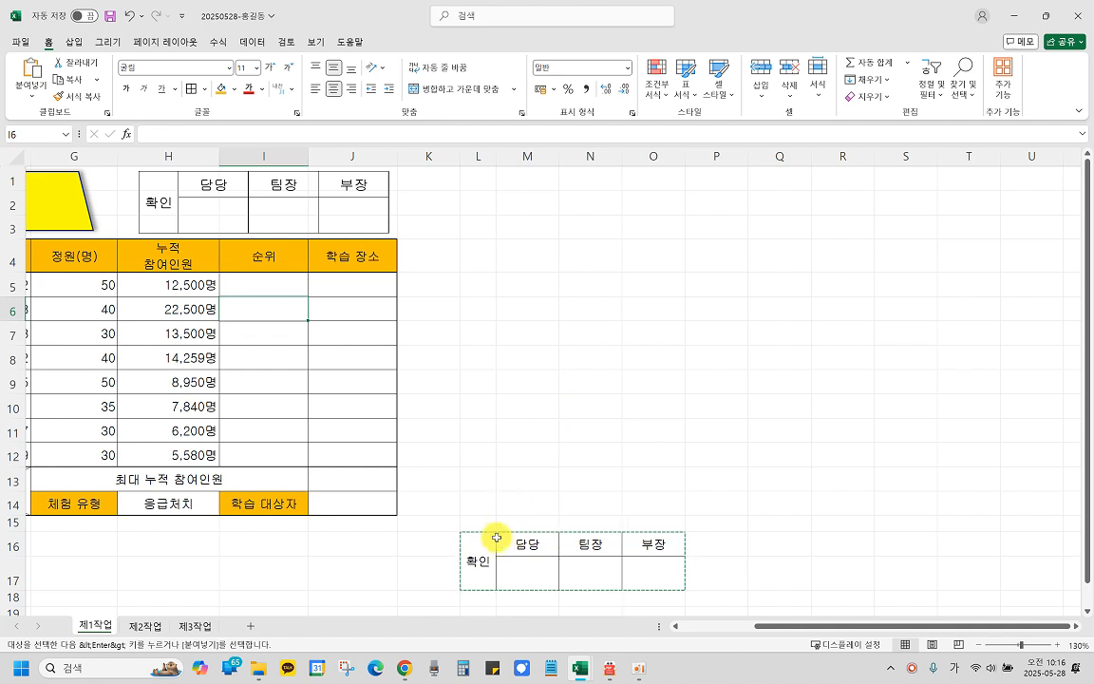
Step: Cancel the pending copy and select columns L to O, which contain the original approval box
click(482, 154)
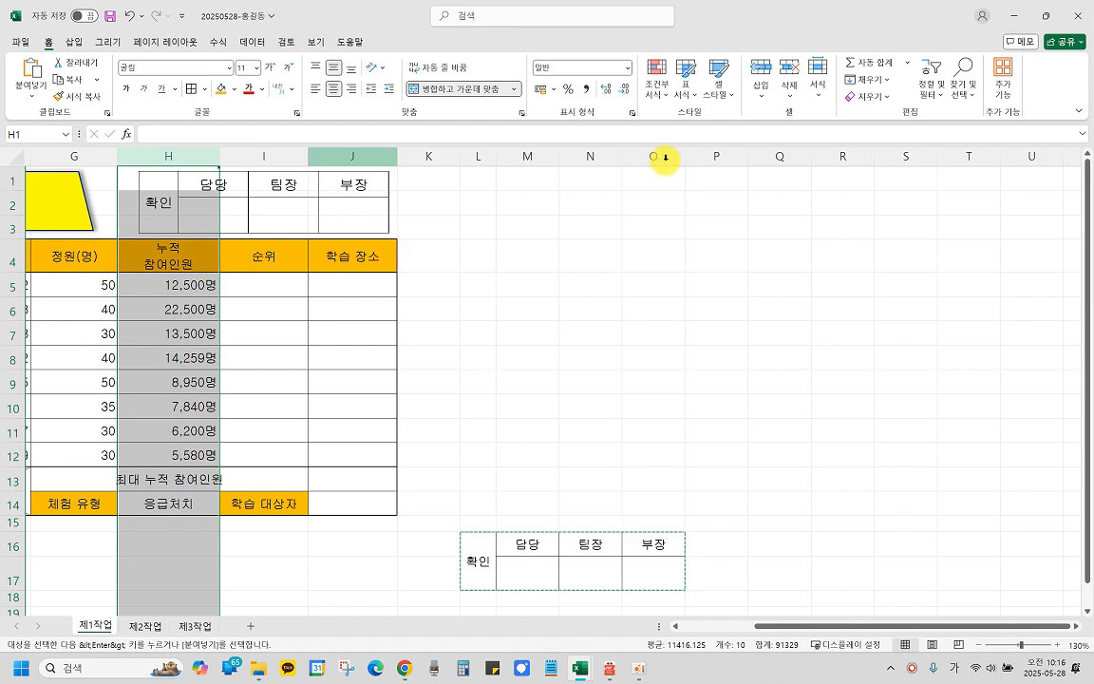
key(Escape)
scroll(686, 247, down, 2)
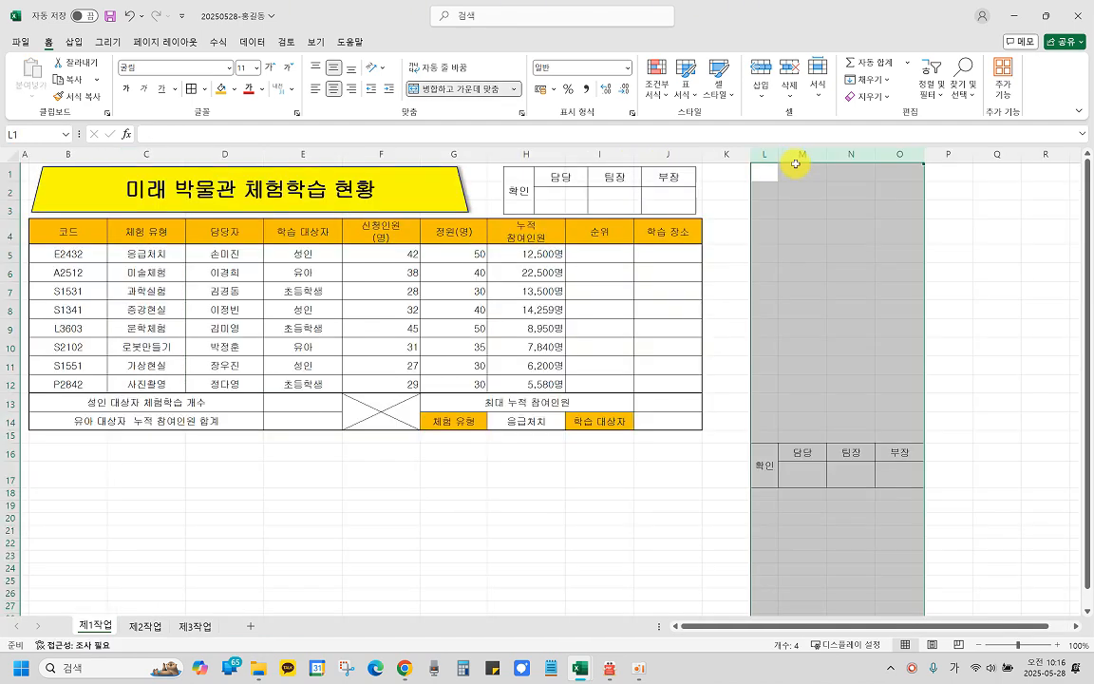
Step: Delete columns L to O holding the original approval table on sheet 제1작업 and save the workbook
click(796, 157)
right_click(798, 157)
click(857, 314)
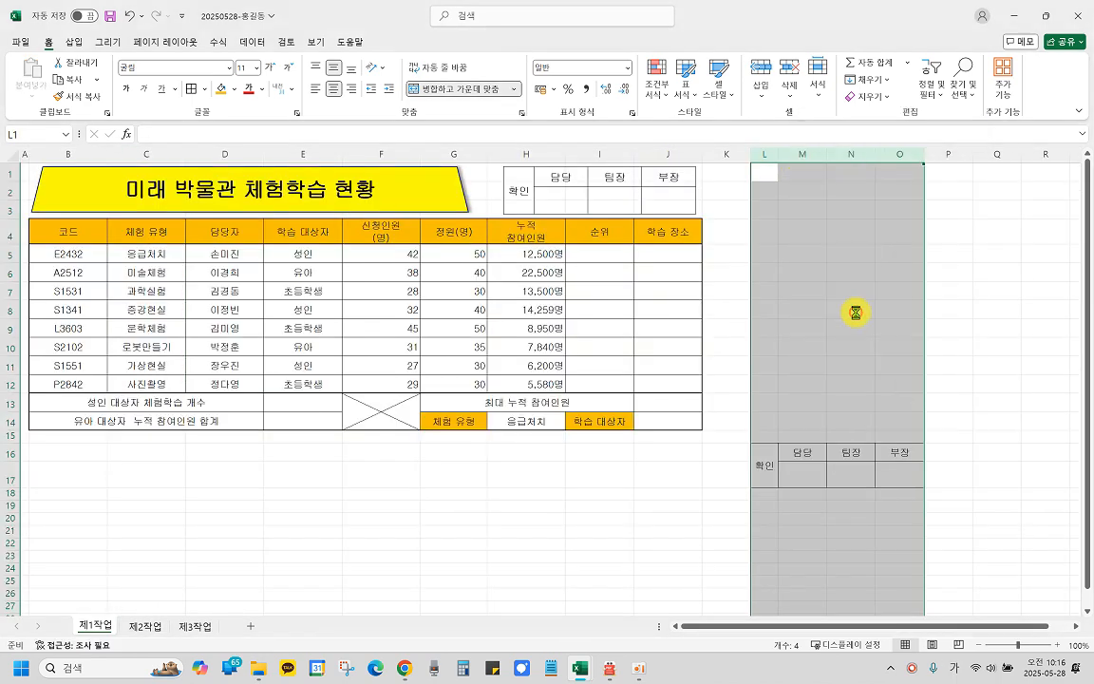
click(851, 380)
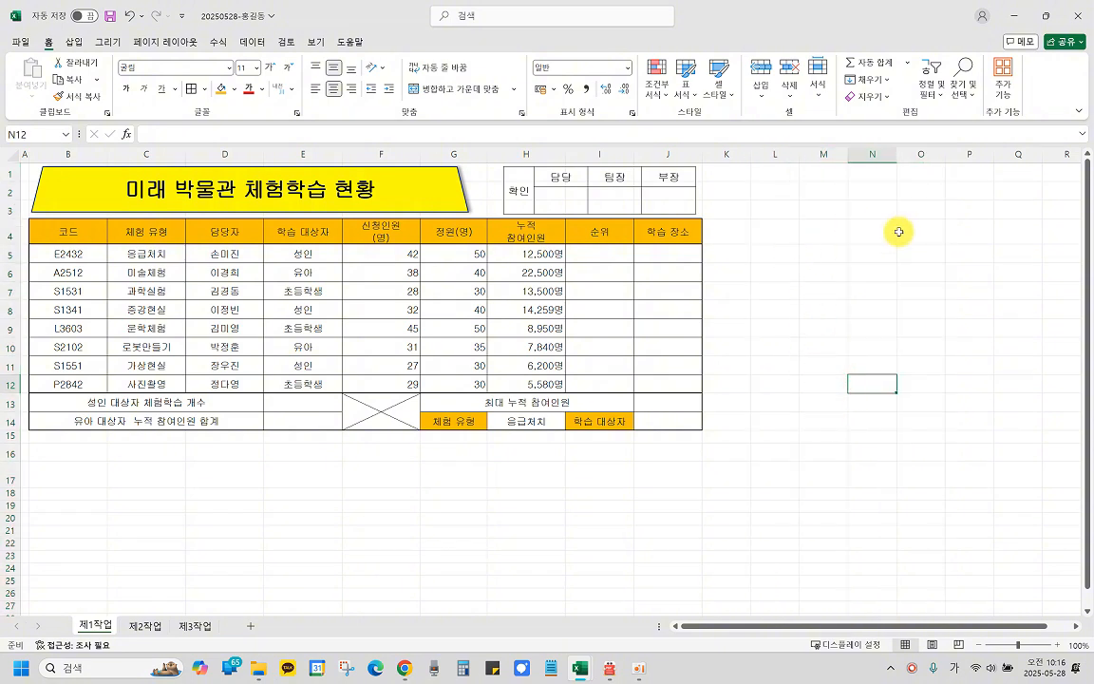
click(841, 491)
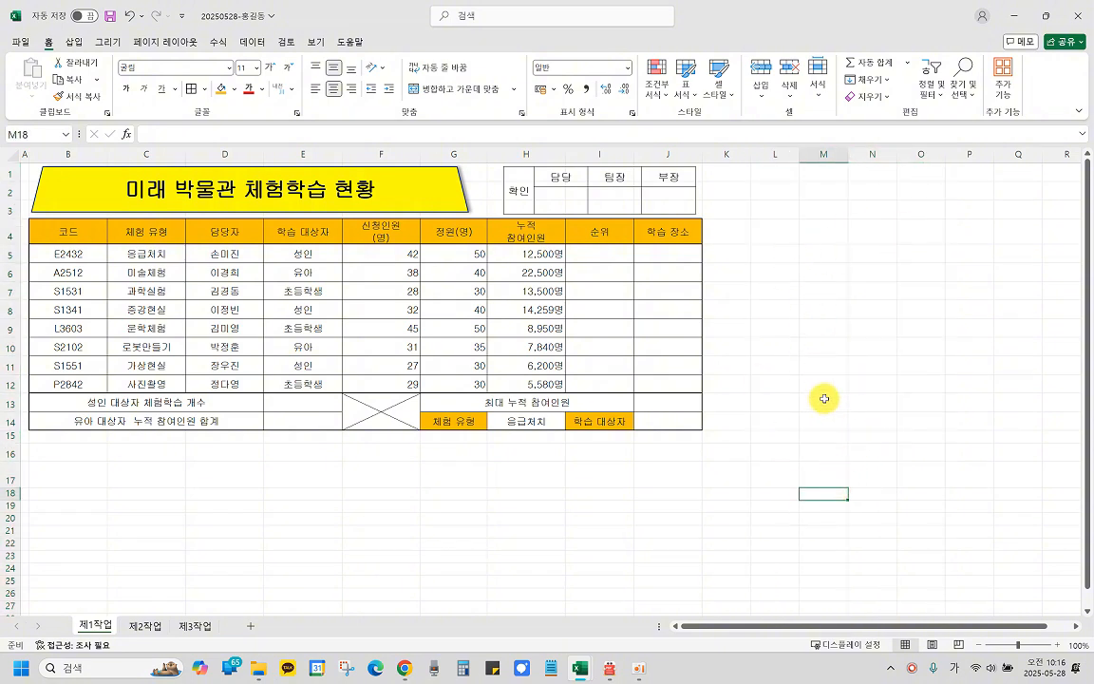
click(207, 506)
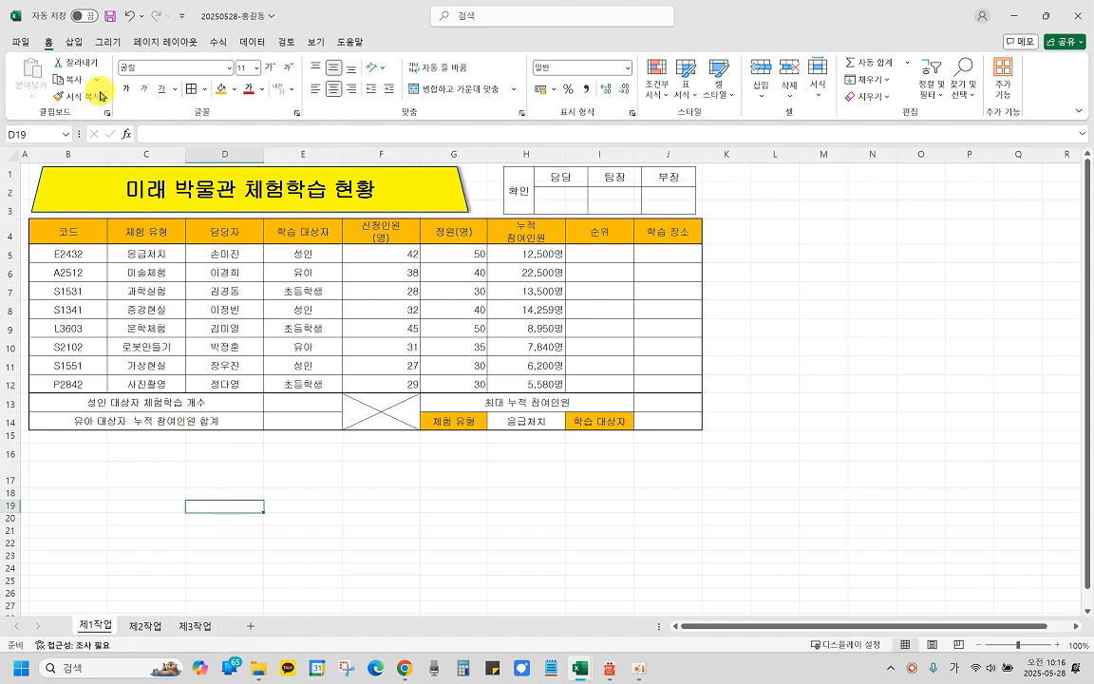
click(110, 19)
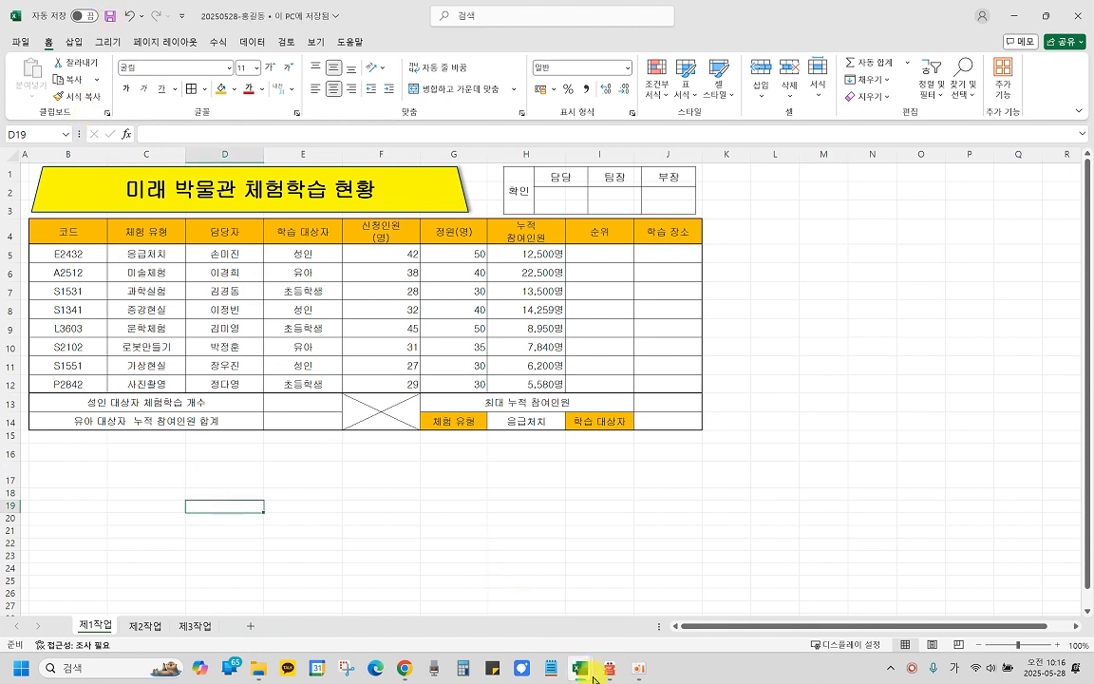
Step: Switch to the exam question PDF and go through the formatting requirements listed under ≪조건≫
key(alt+Tab)
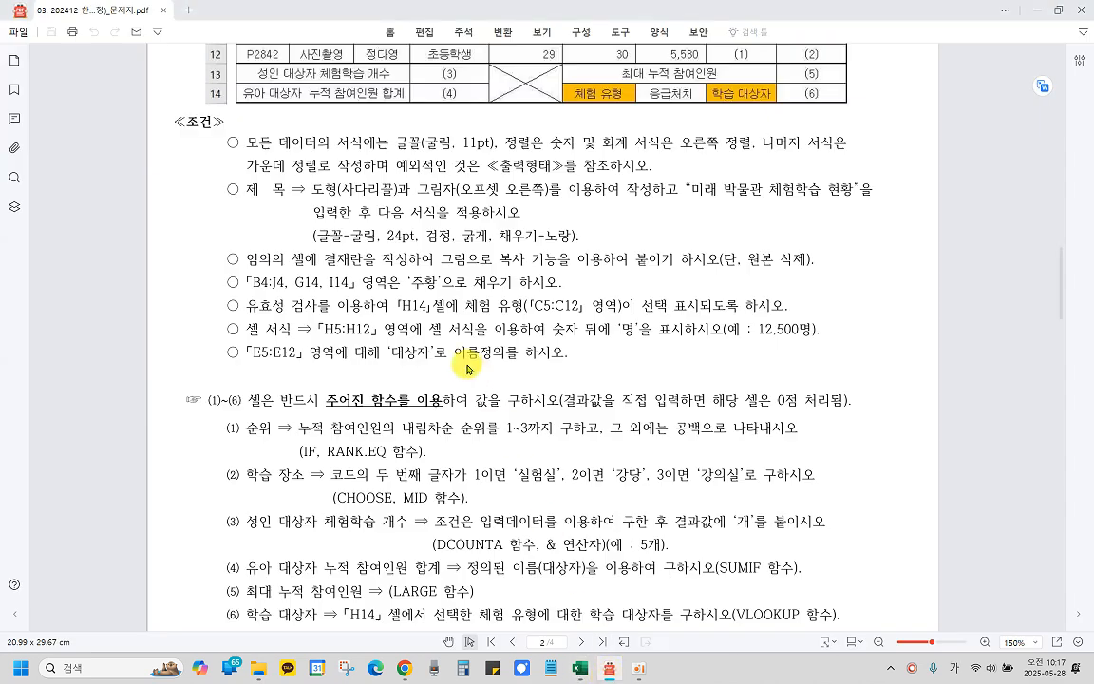
mouse_move(165, 107)
mouse_down()
mouse_move(228, 138)
mouse_move(211, 323)
mouse_move(230, 353)
mouse_up()
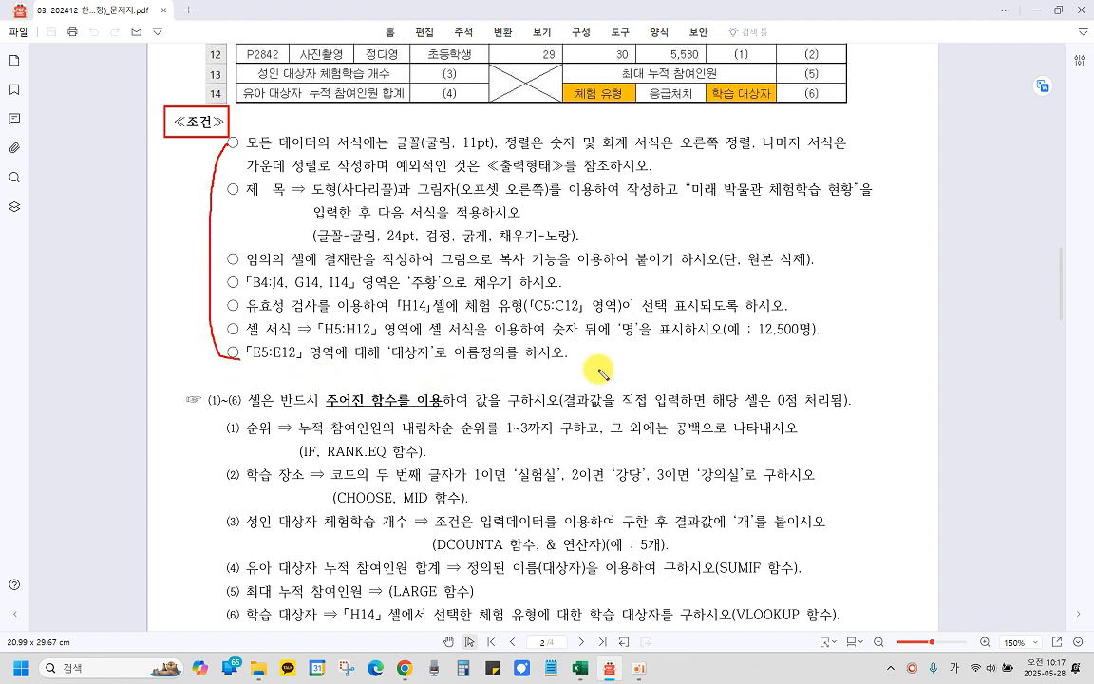
mouse_move(583, 355)
mouse_down()
mouse_move(595, 347)
mouse_move(600, 358)
mouse_up()
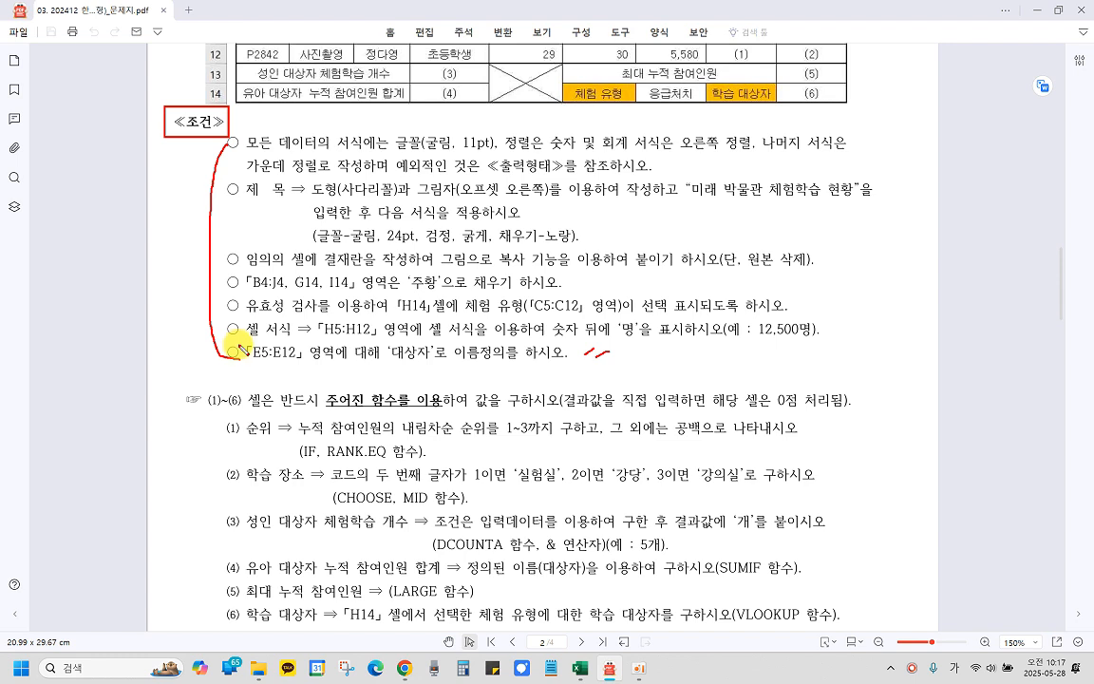
mouse_move(239, 322)
mouse_down()
mouse_move(226, 337)
mouse_move(225, 311)
mouse_up()
mouse_move(238, 276)
mouse_down()
mouse_move(226, 287)
mouse_move(226, 265)
mouse_up()
drag(376, 190, 384, 181)
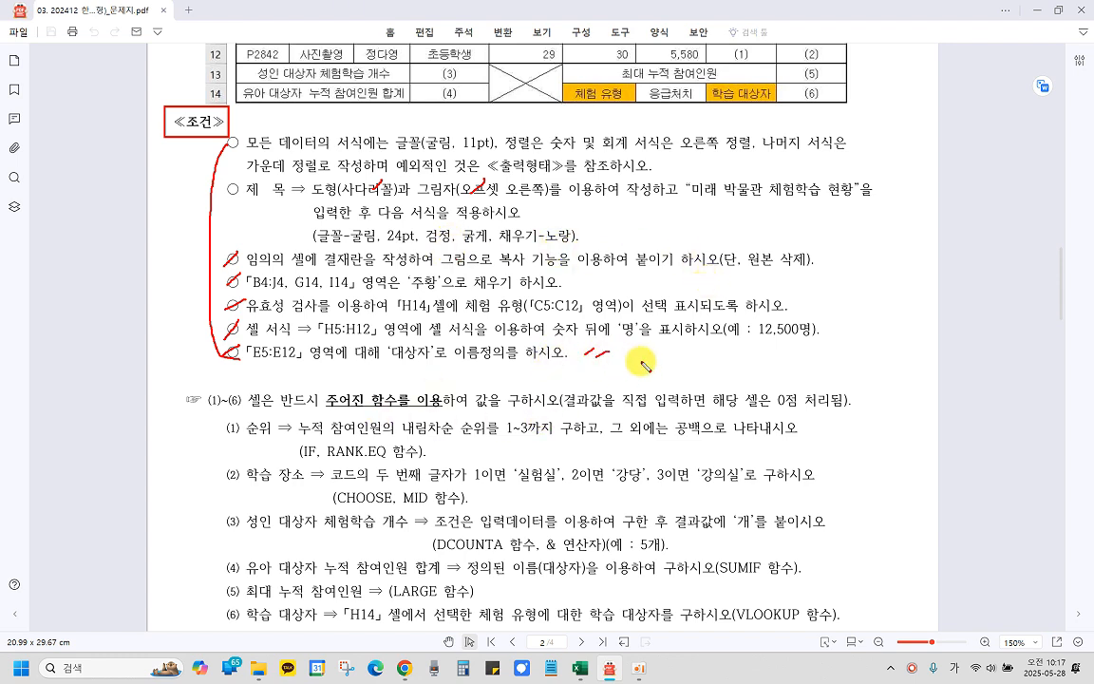
drag(585, 353, 597, 345)
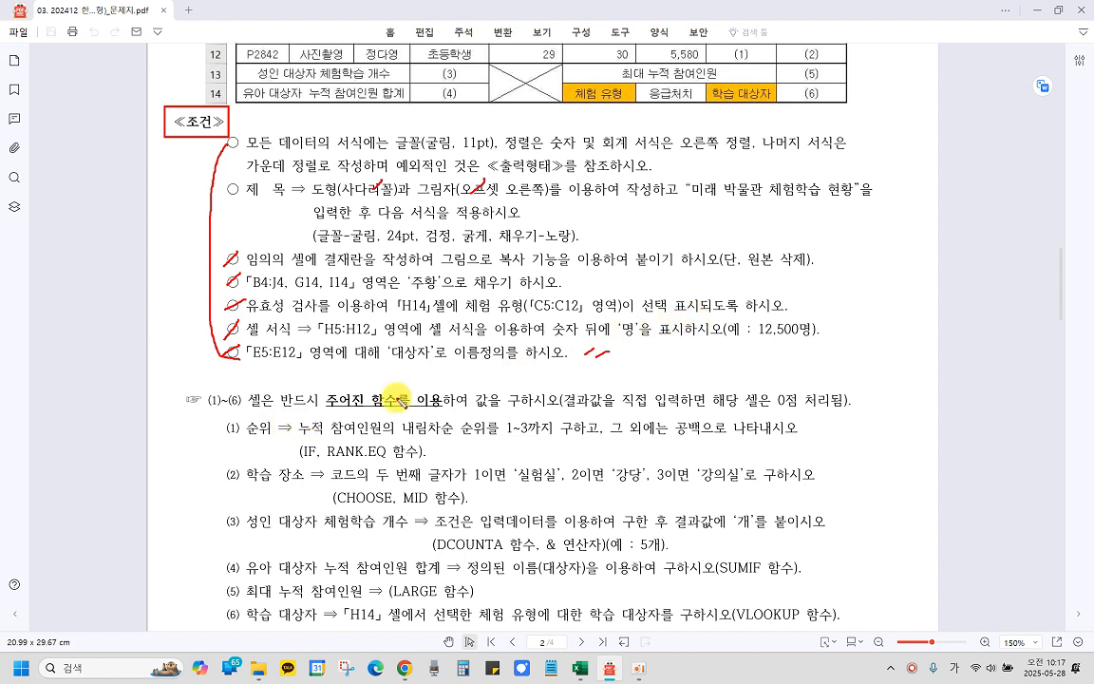
key(Delete)
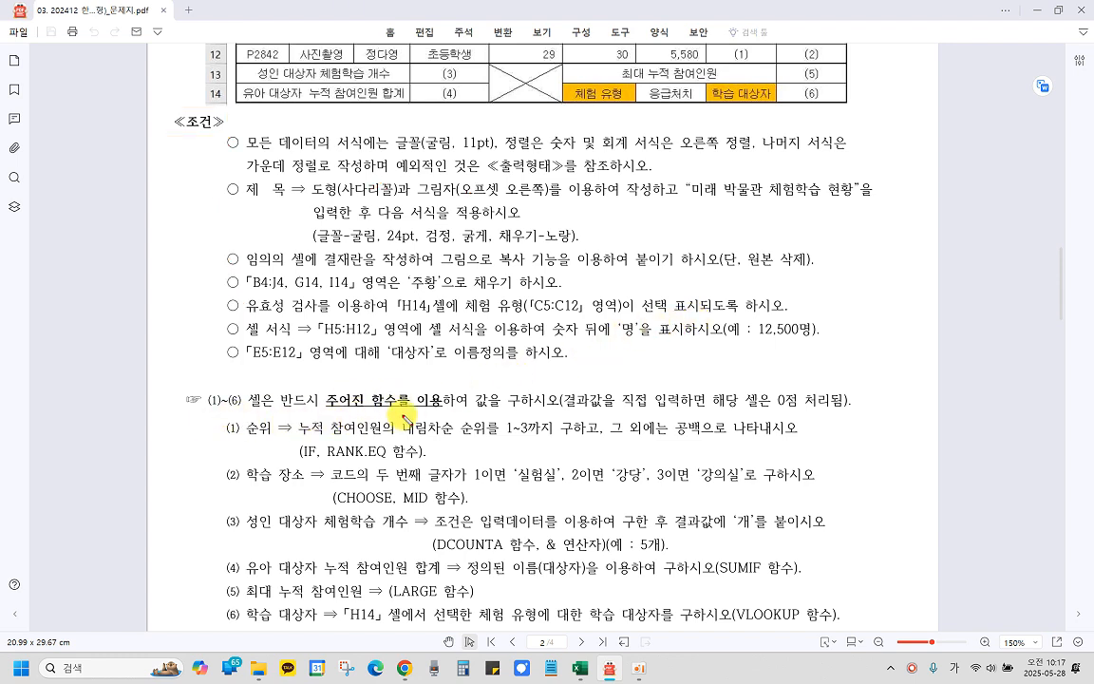
Step: Examine the function instructions and compare the 순위 column with the 누적 참여인원 values in the sample output table
drag(319, 379, 434, 411)
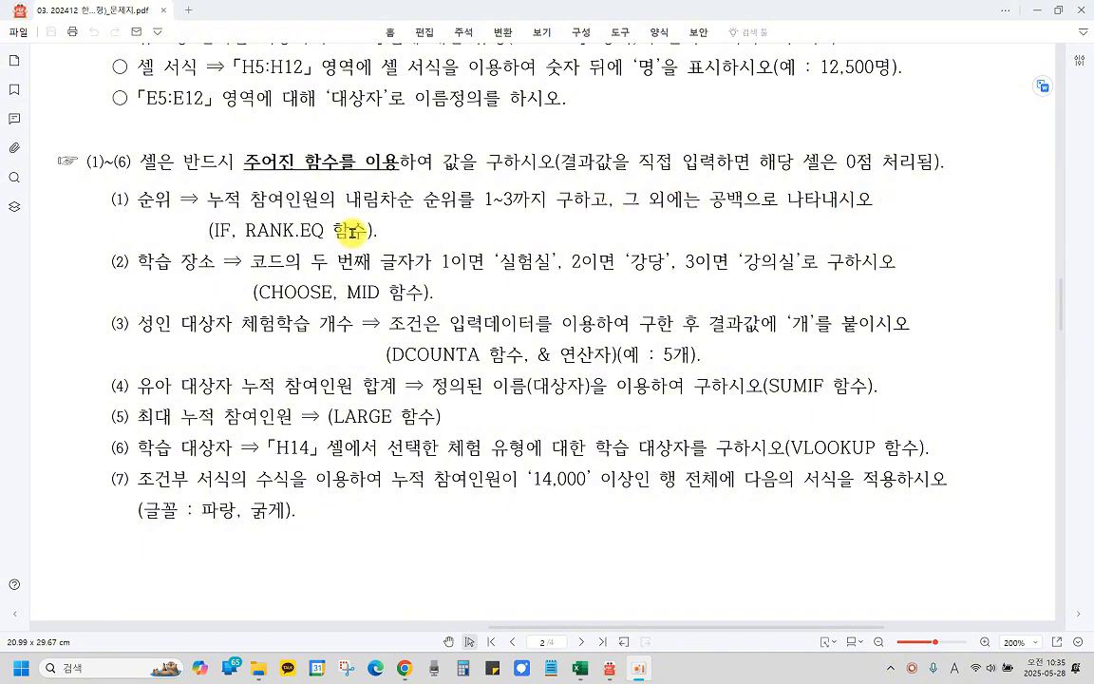
scroll(597, 293, up, 10)
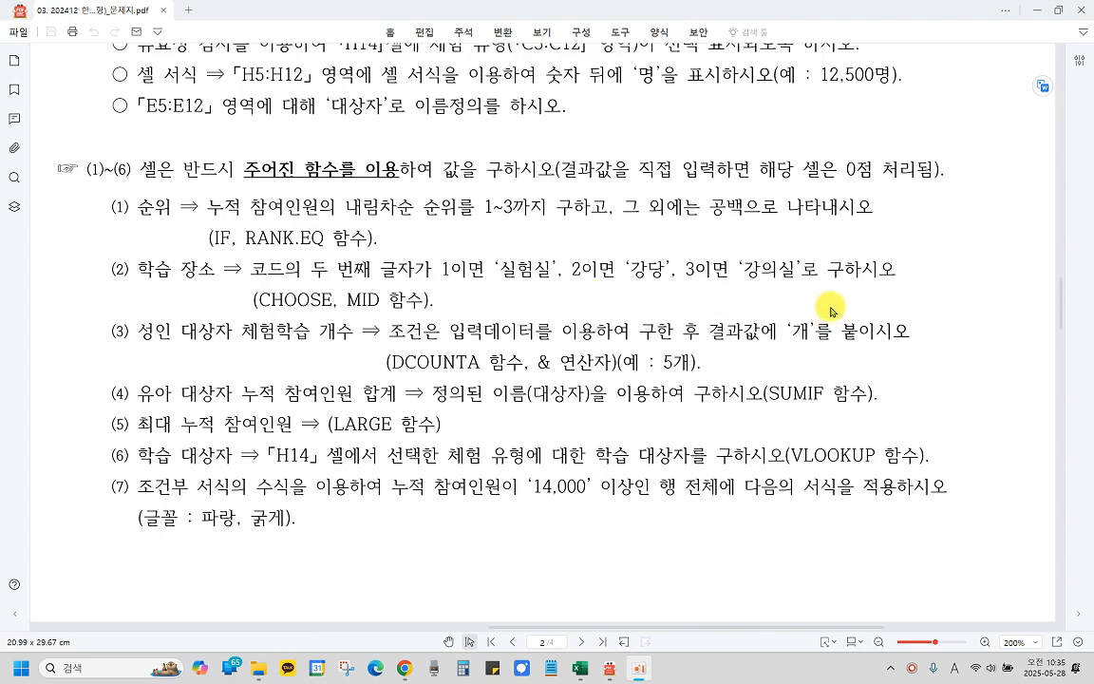
scroll(831, 311, up, 1)
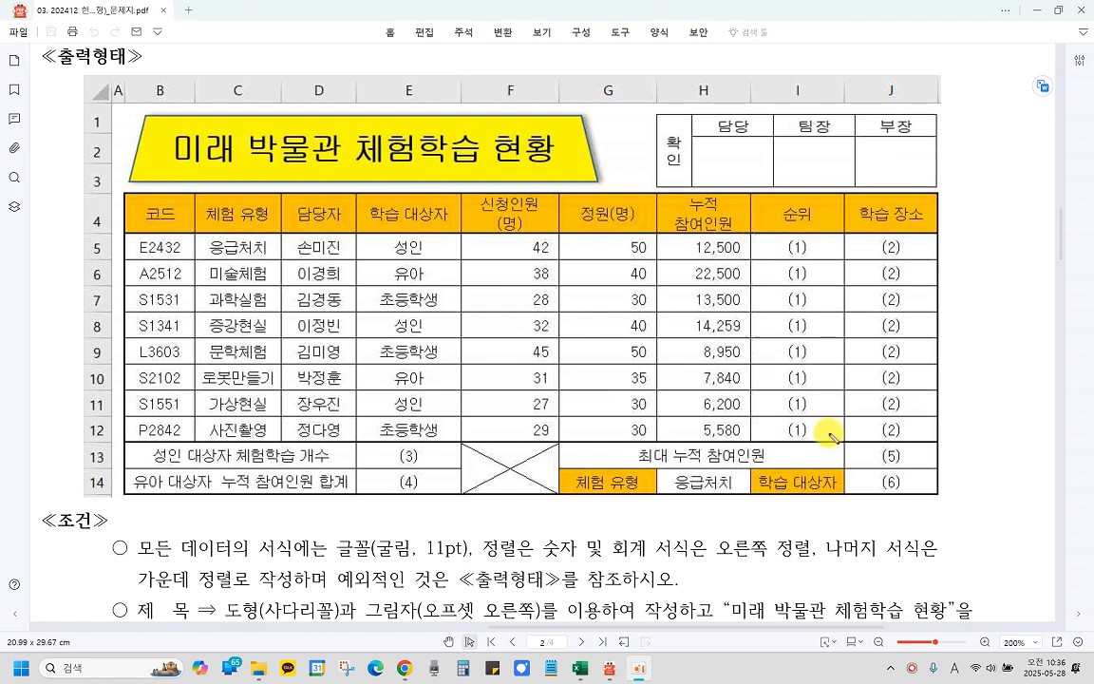
drag(835, 440, 756, 234)
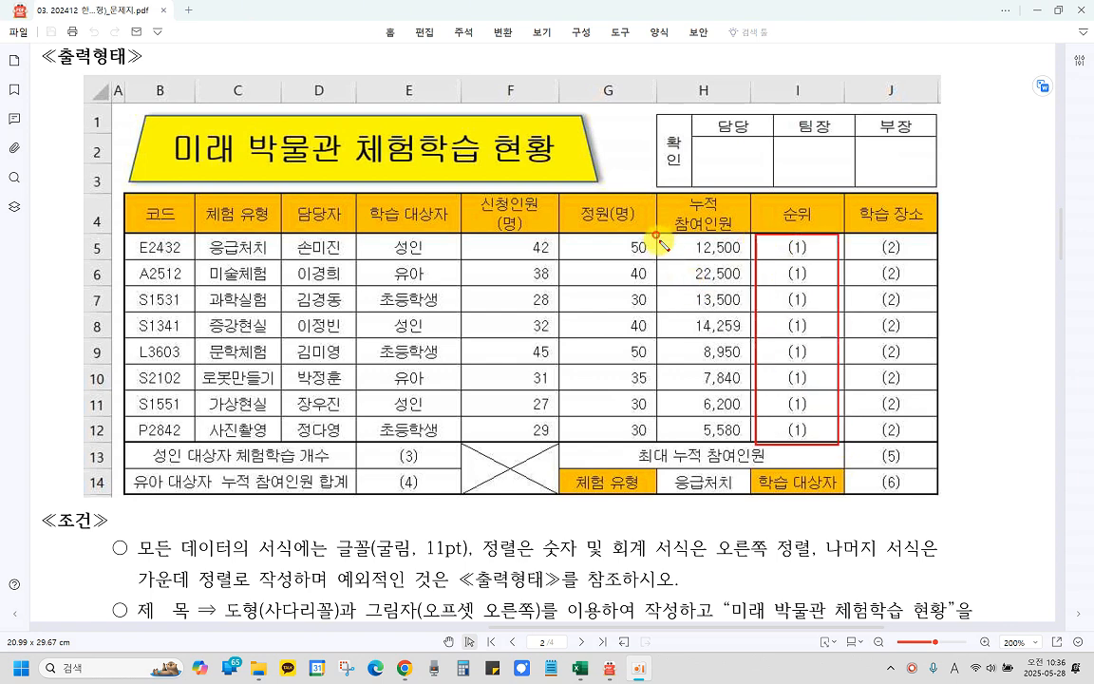
mouse_move(657, 236)
mouse_down()
mouse_move(670, 399)
mouse_move(752, 445)
mouse_up()
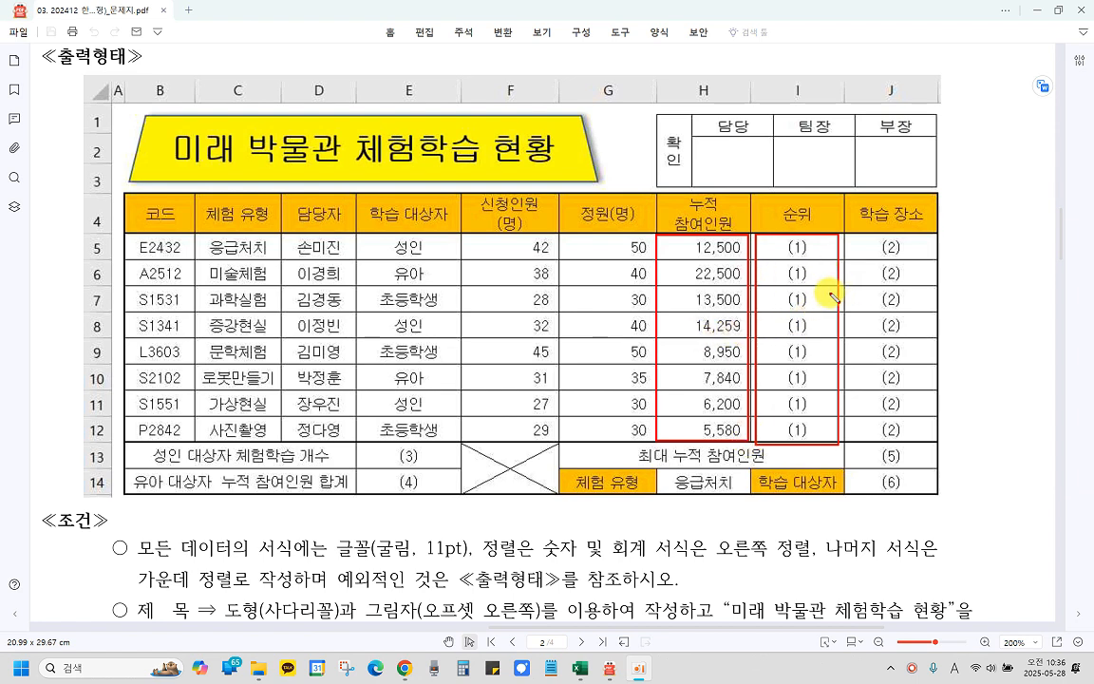
drag(818, 267, 833, 334)
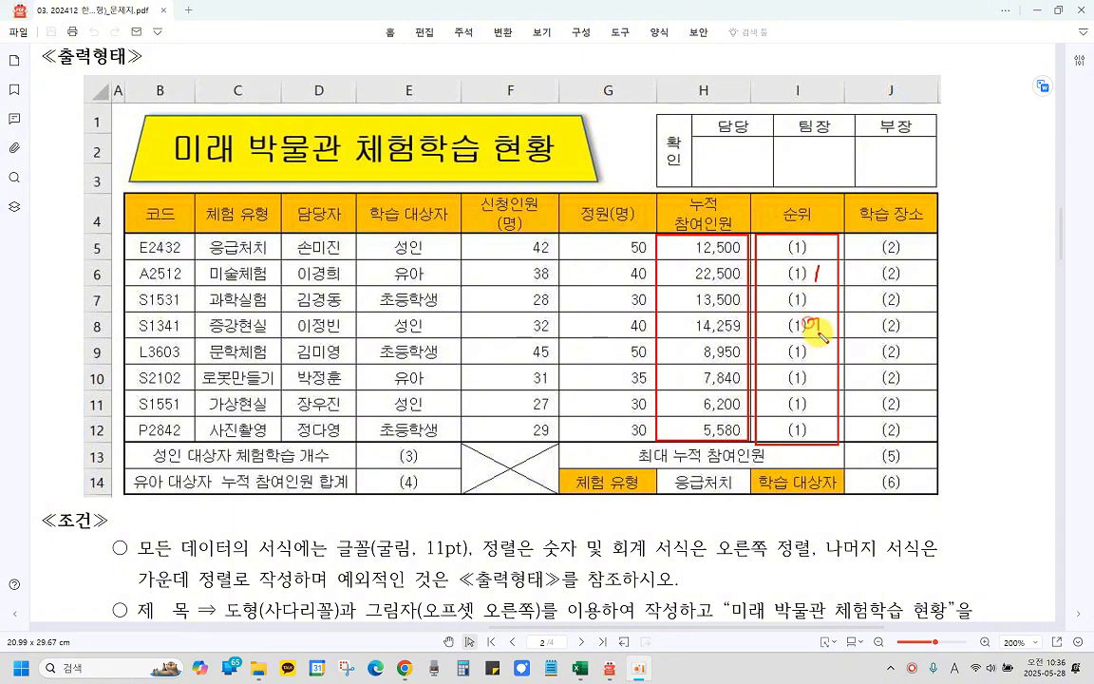
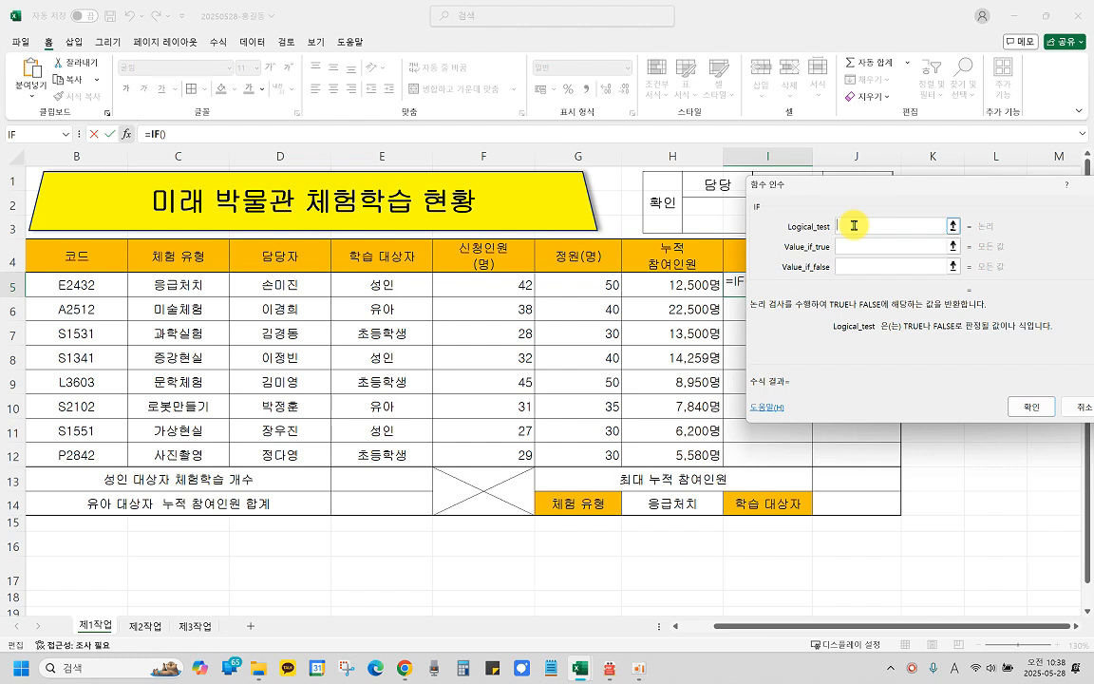
Step: Begin the Logical_test of the IF function in I5 with rank.eq(H5,$H$5:$H$12, using an absolute range
text(rank.eq()
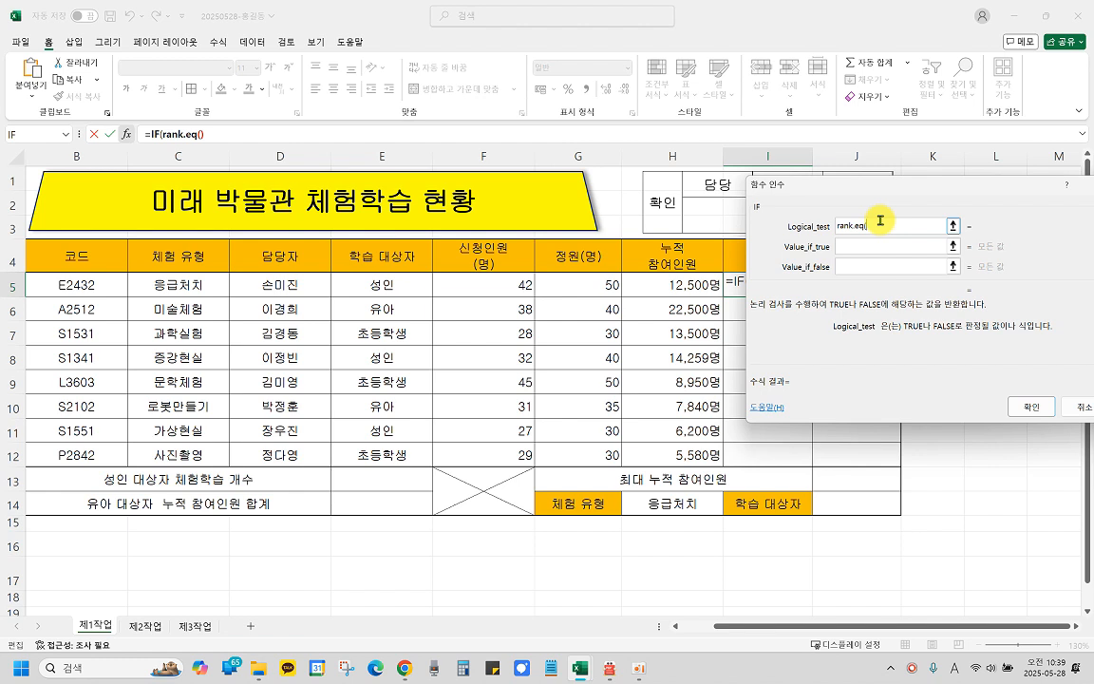
click(682, 284)
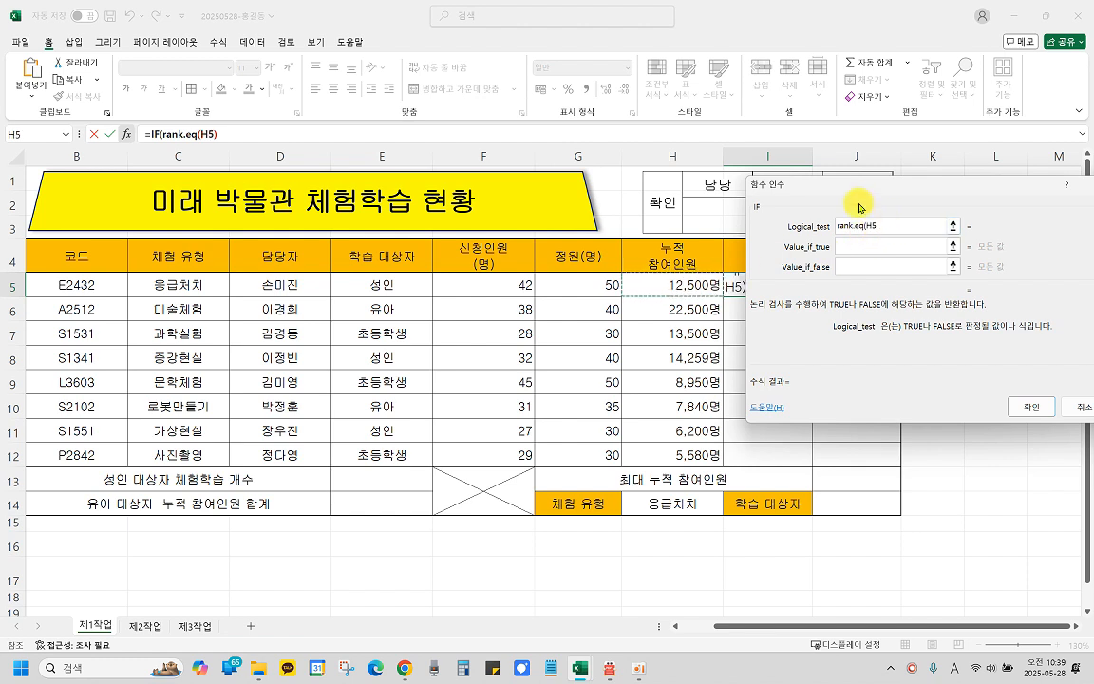
drag(821, 190, 864, 216)
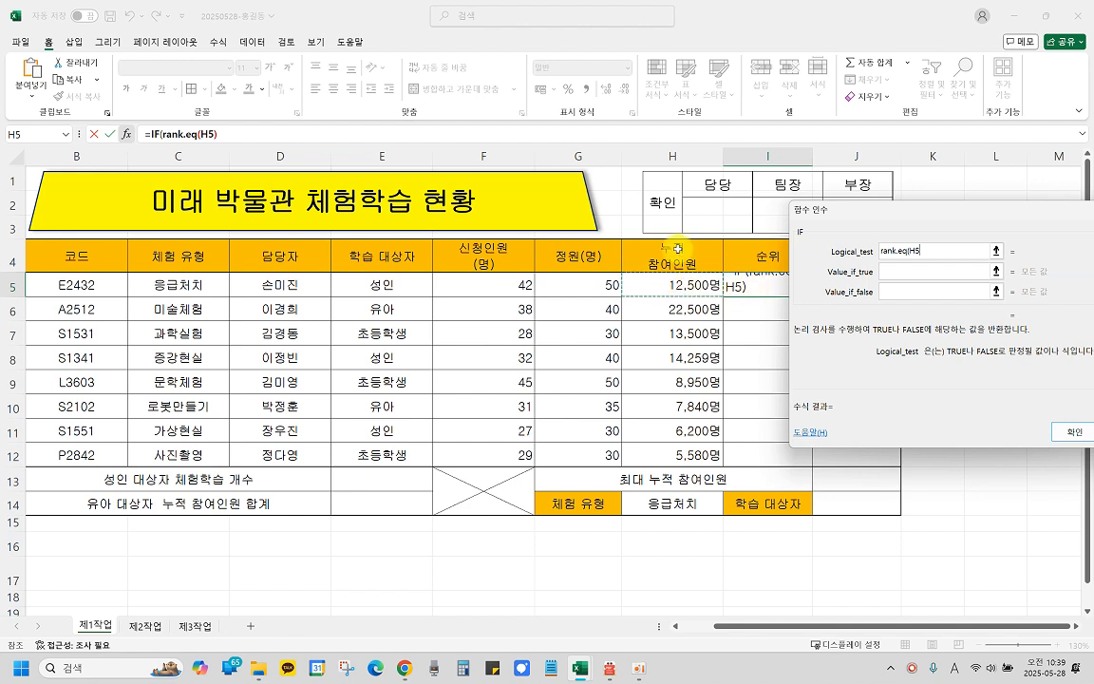
click(935, 253)
text(,)
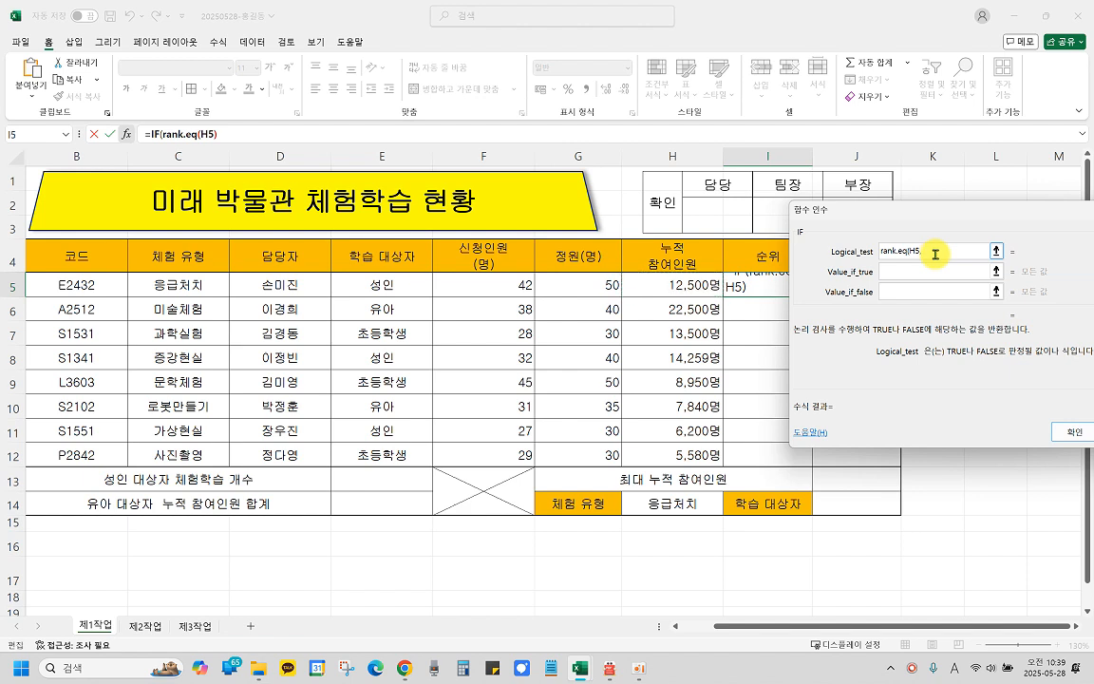
key(BackSpace)
text())
text(,)
click(681, 282)
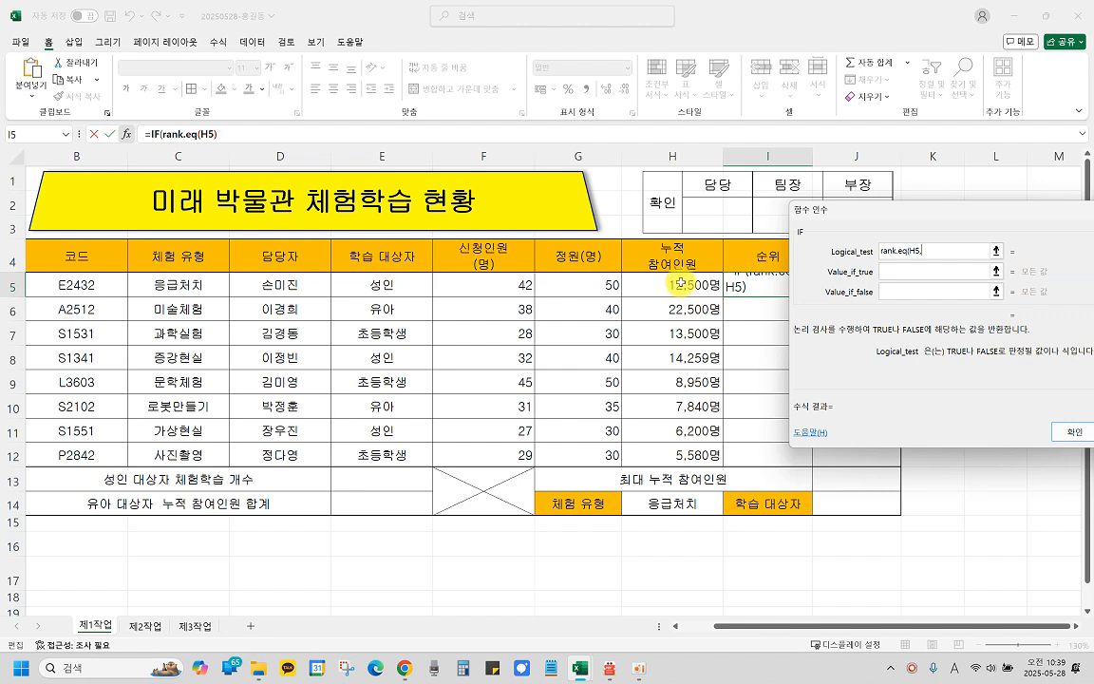
drag(681, 282, 688, 449)
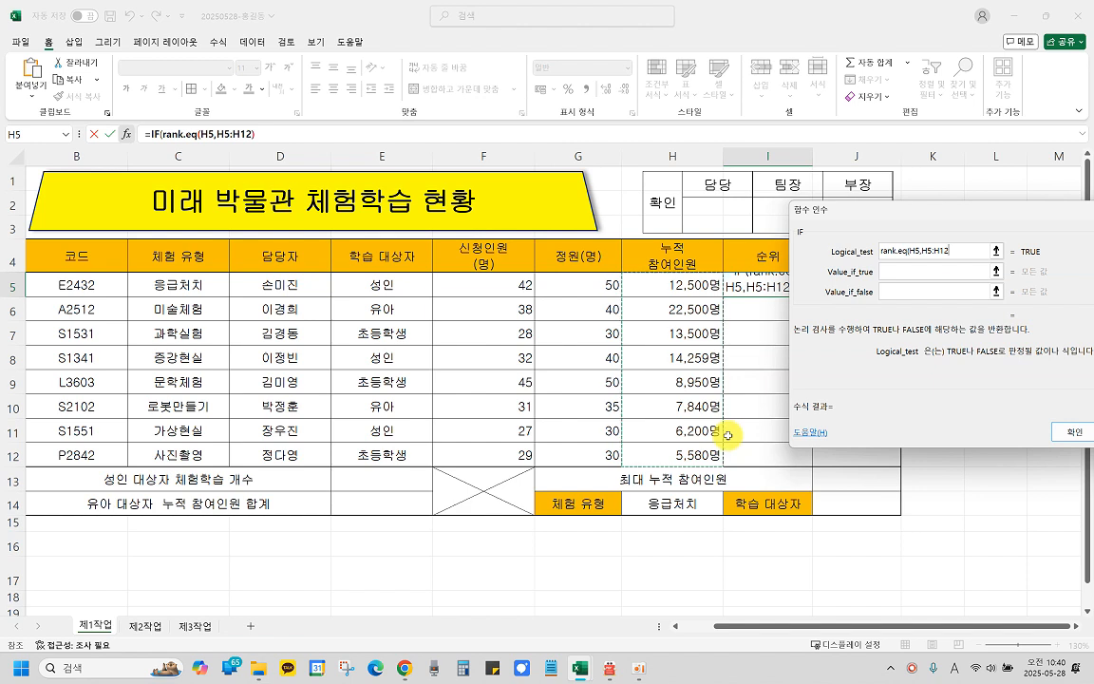
key(F4)
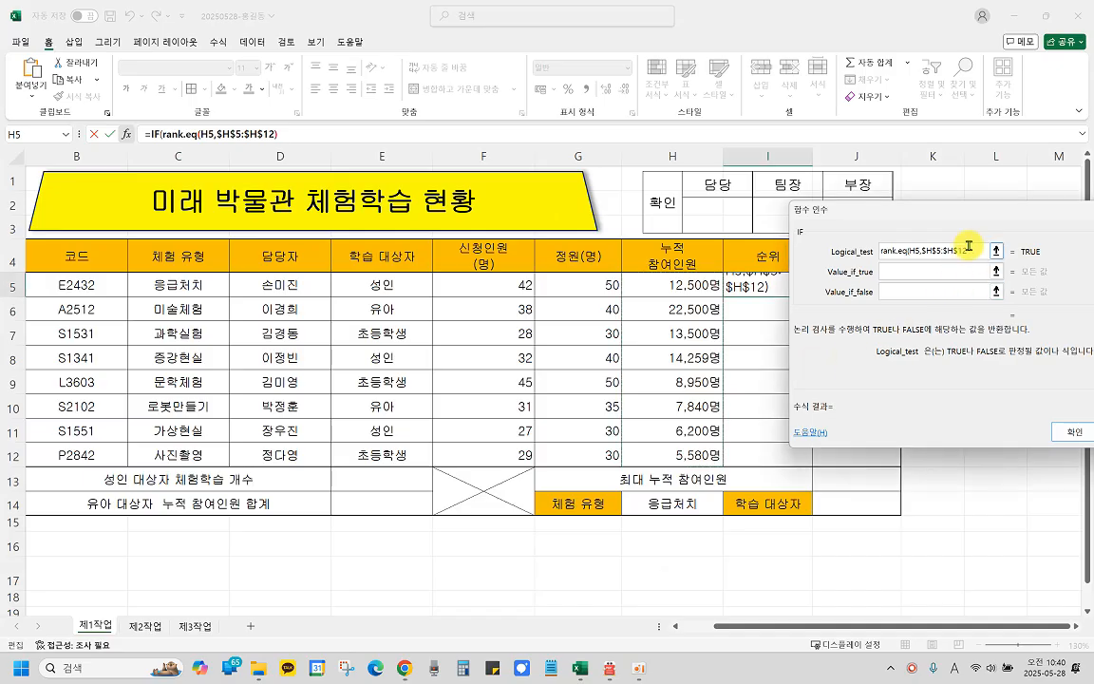
Step: Complete the Logical_test with descending order 0 and the condition <=3, giving rank.eq(H5,$H$5:$H$12,0)<=3
drag(923, 250, 951, 252)
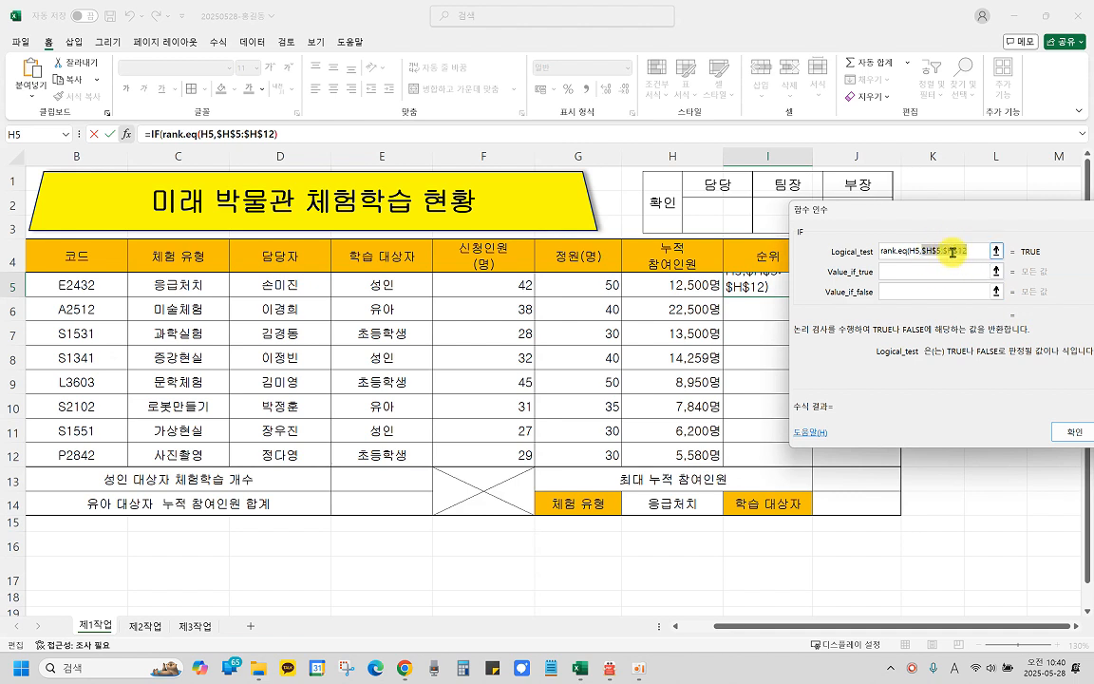
drag(951, 252, 973, 252)
mouse_move(949, 249)
mouse_down()
mouse_move(970, 248)
mouse_move(930, 251)
mouse_up()
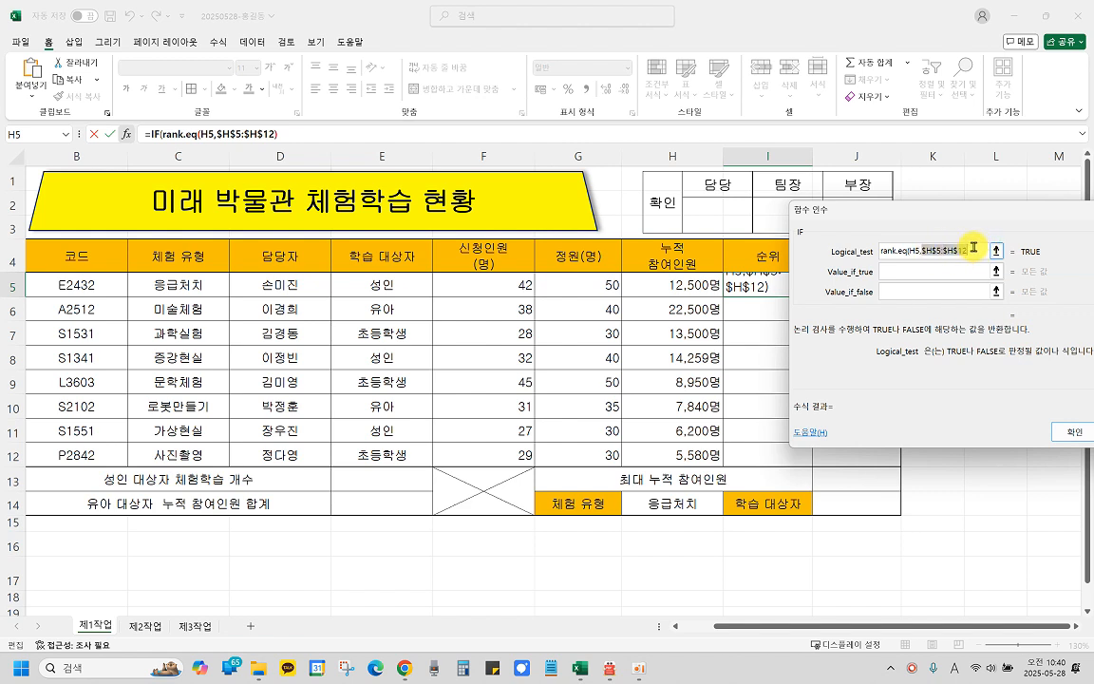
click(975, 250)
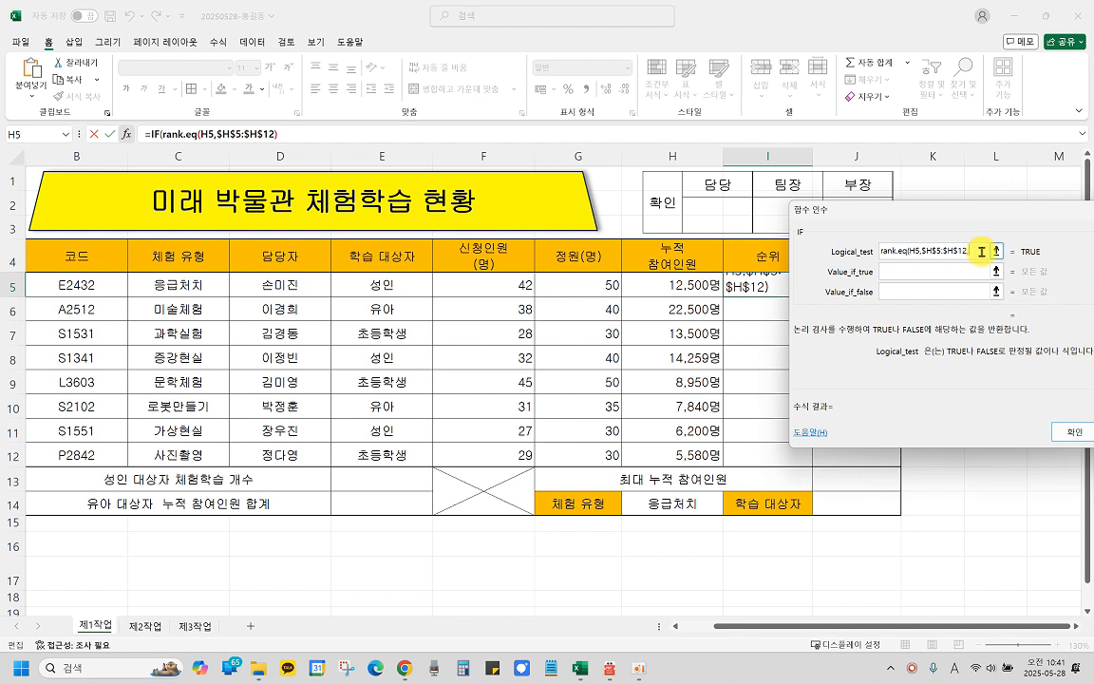
text(,0)
text())
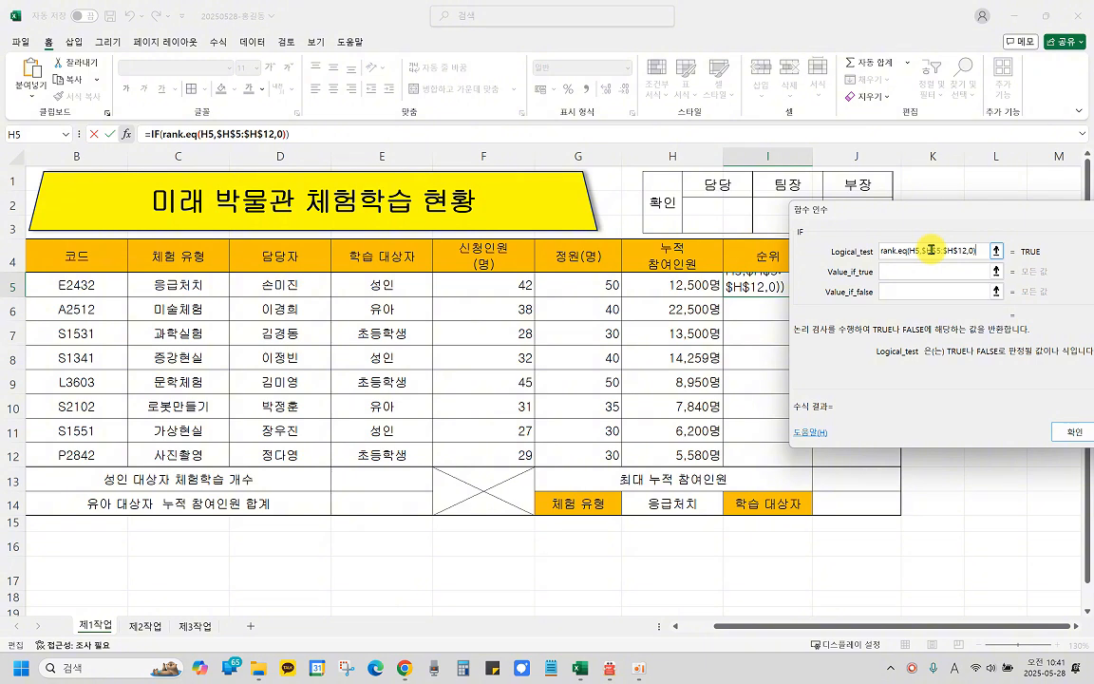
text(<=)
text(3)
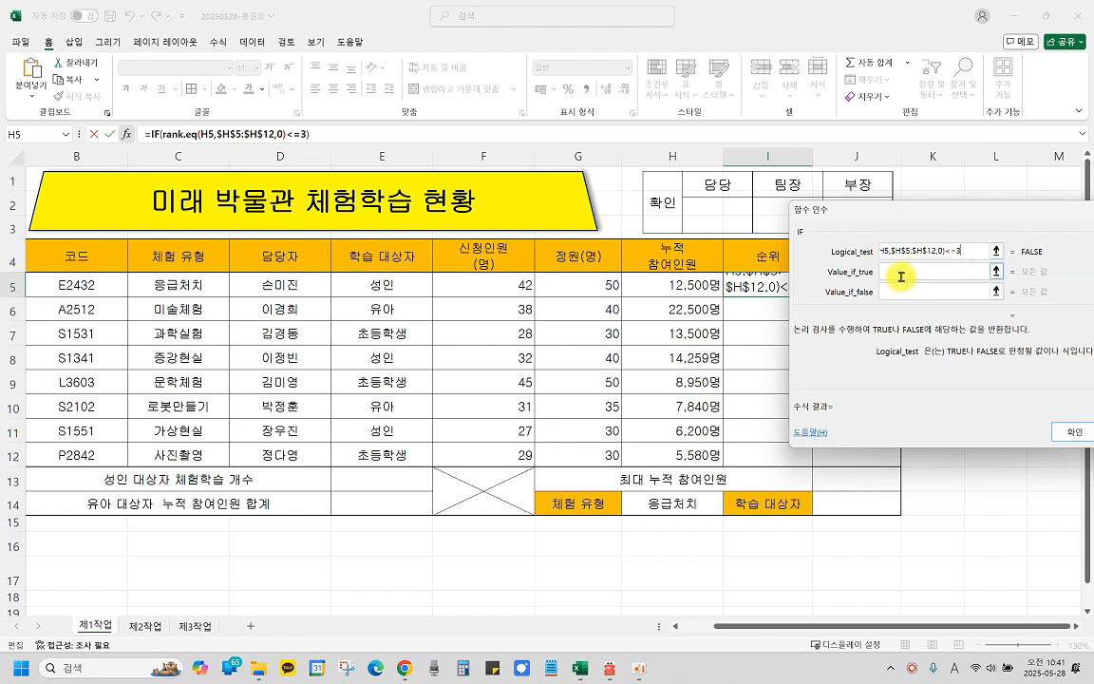
Step: Copy rank.eq(H5,$H$5:$H$12,0) without the <=3 comparison from Logical_test into the IF function's Value_if_true argument
click(898, 272)
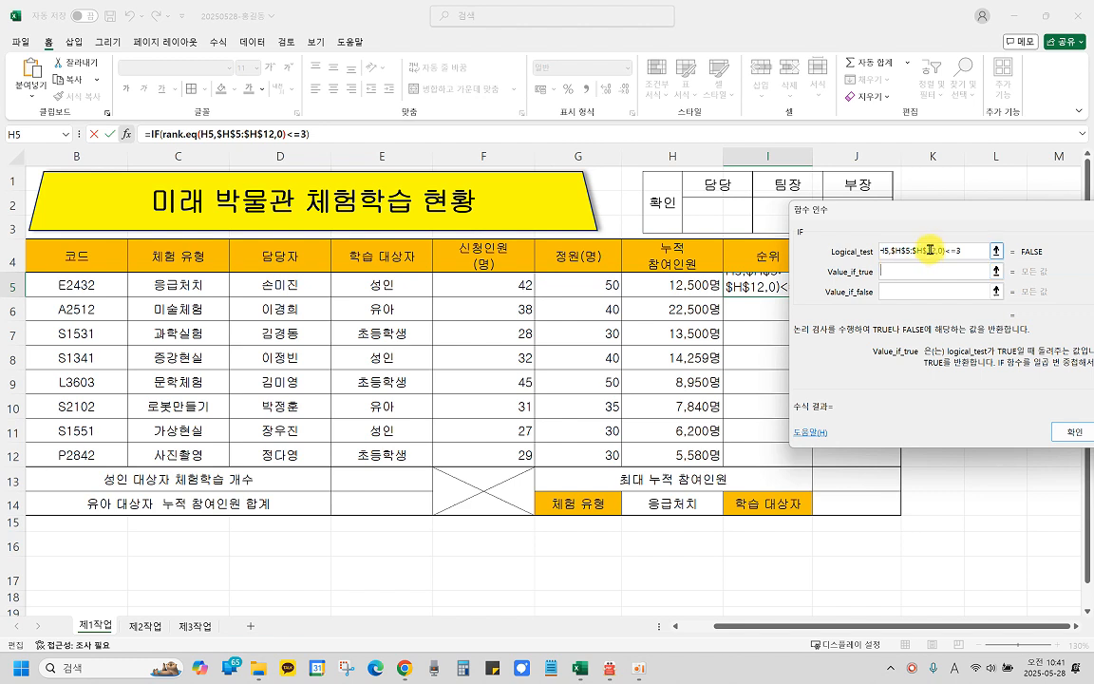
click(926, 250)
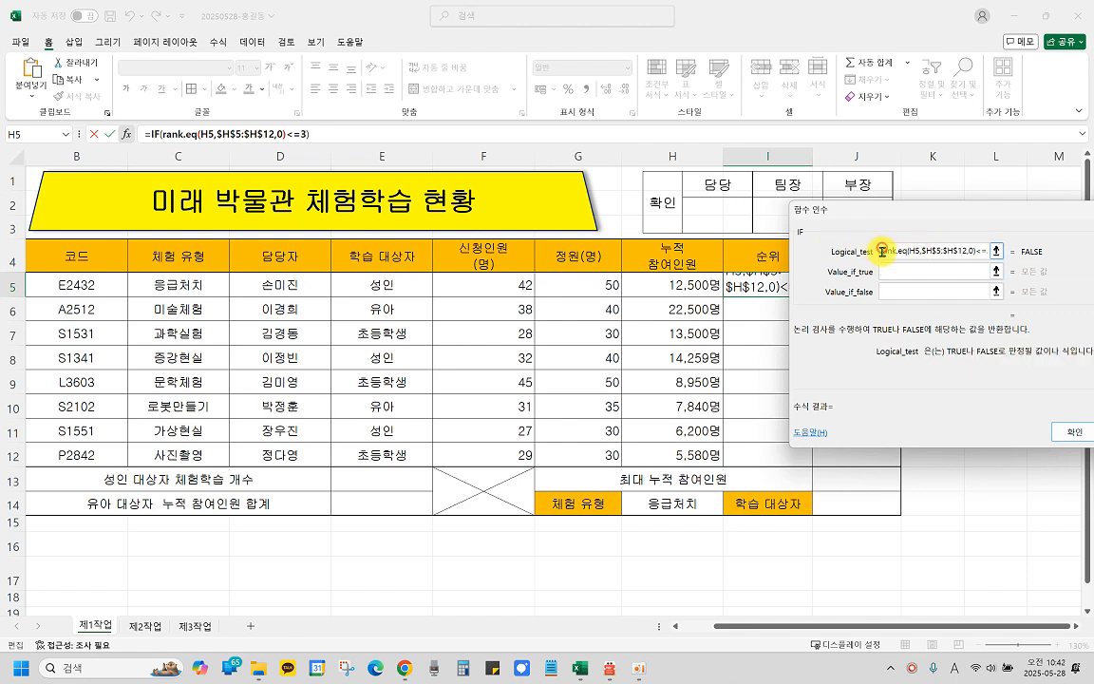
mouse_move(883, 251)
mouse_down()
mouse_move(923, 251)
mouse_move(888, 250)
mouse_up()
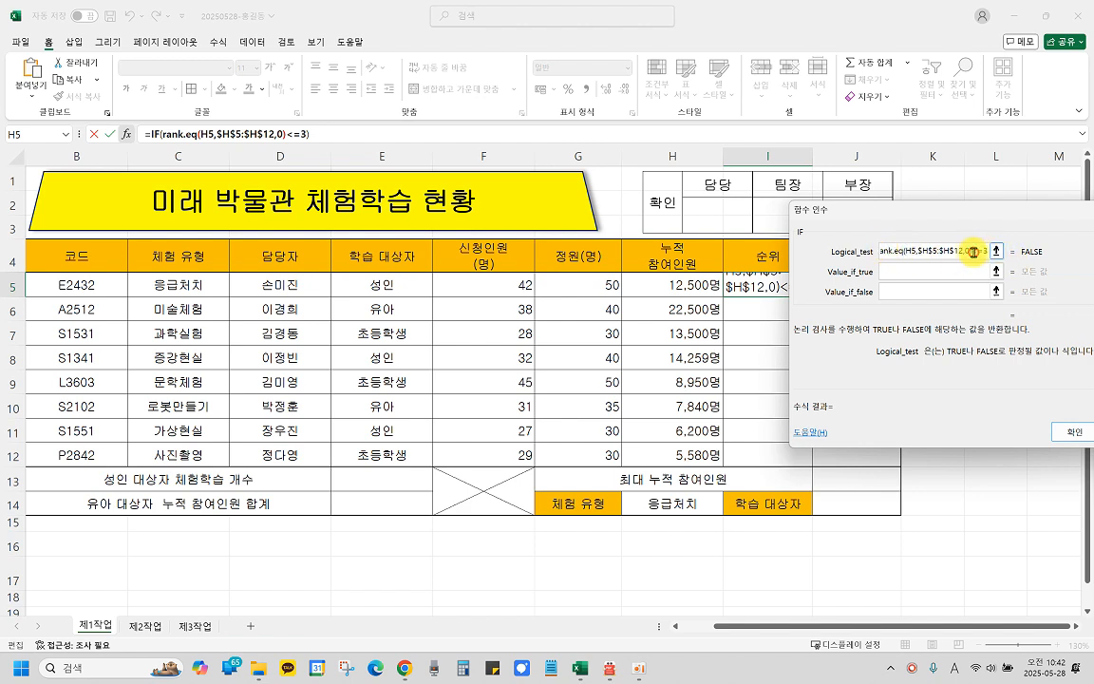
drag(974, 251, 794, 233)
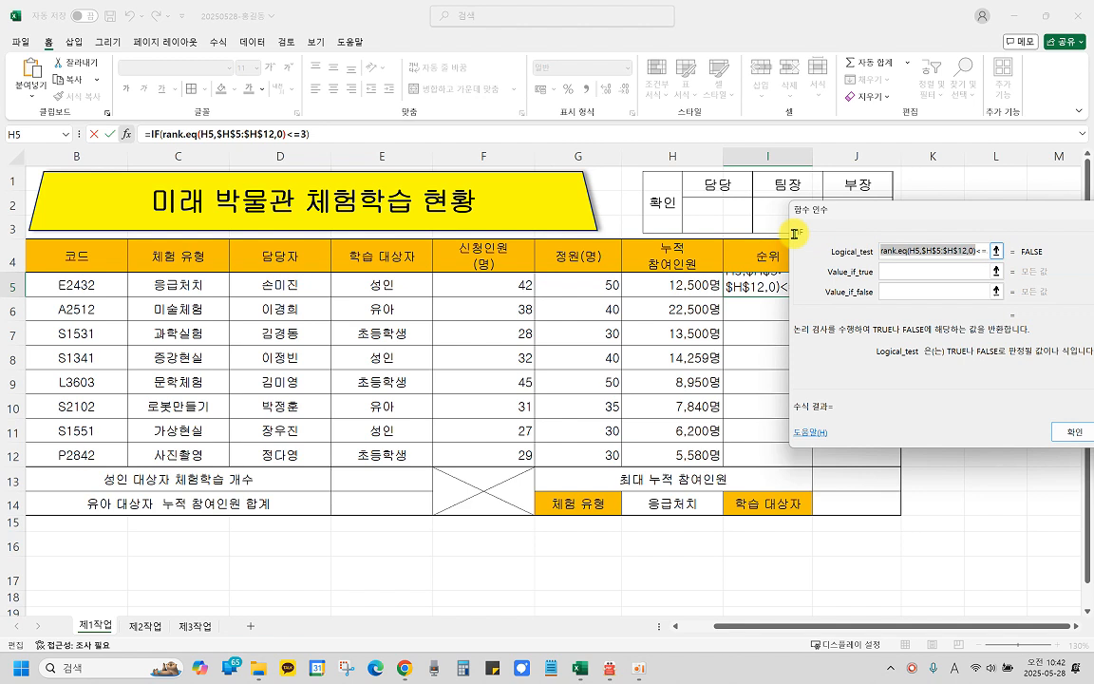
click(912, 273)
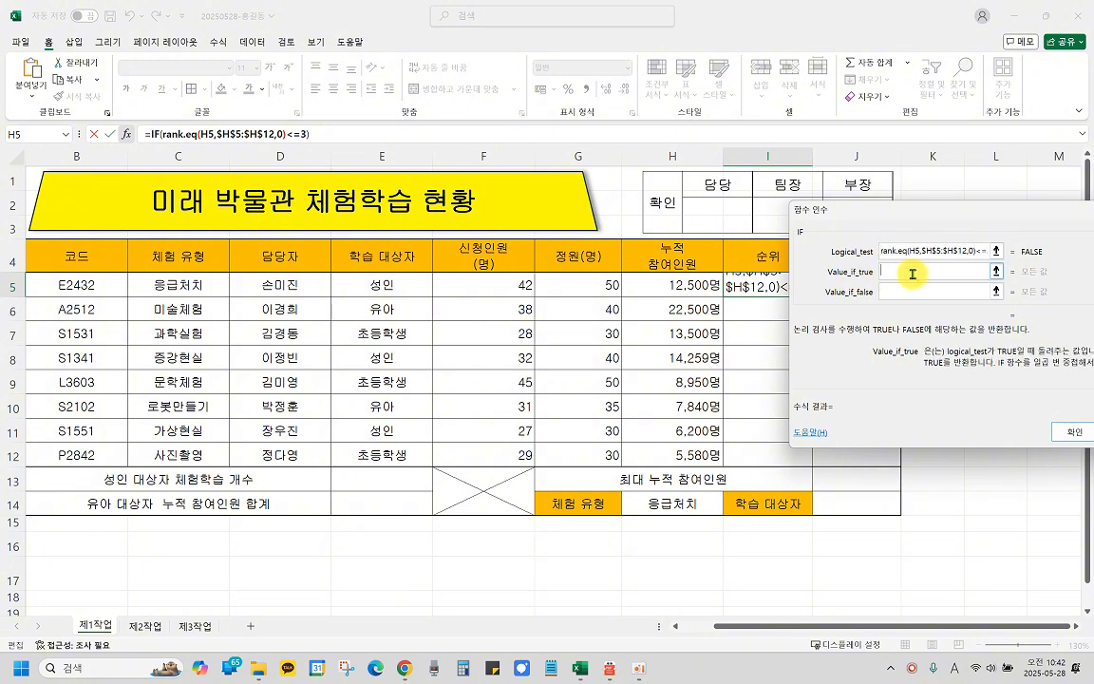
key(ctrl+v)
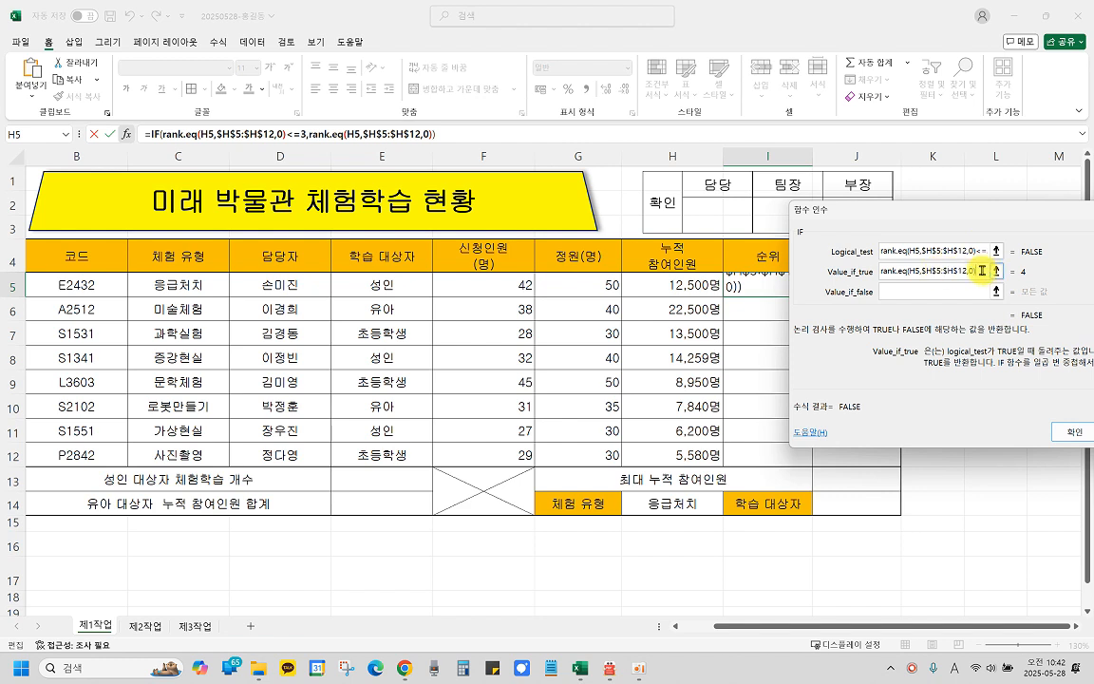
Step: Set Value_if_false to a blank space (" ") and finish the IF function in I5
click(913, 289)
click(913, 290)
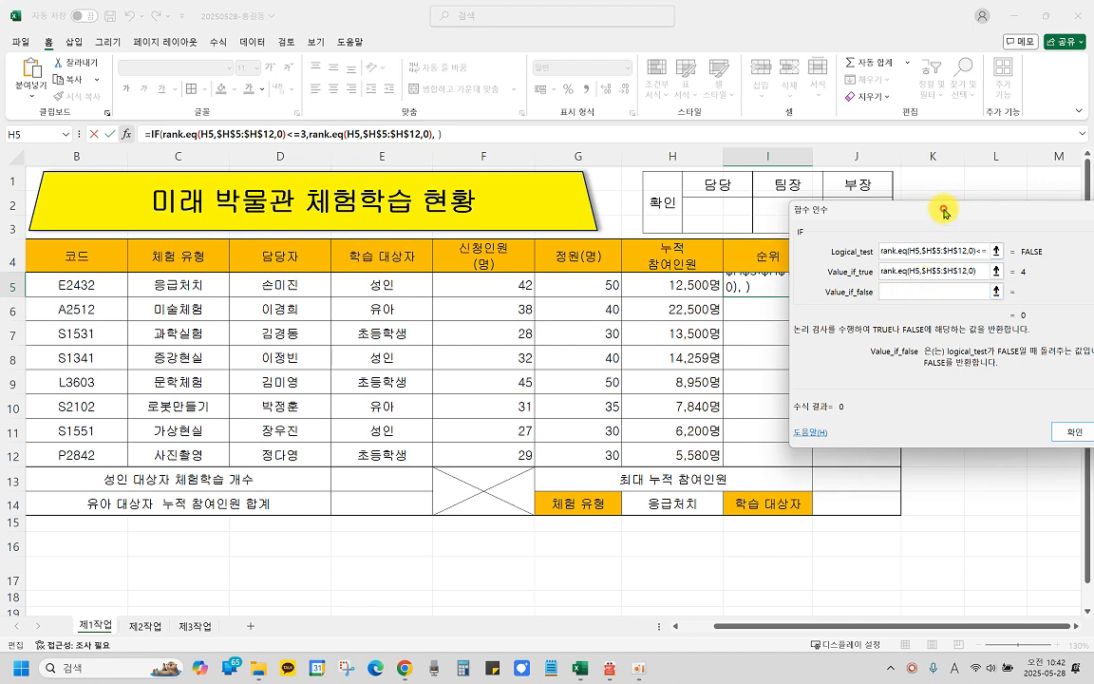
drag(945, 211, 765, 140)
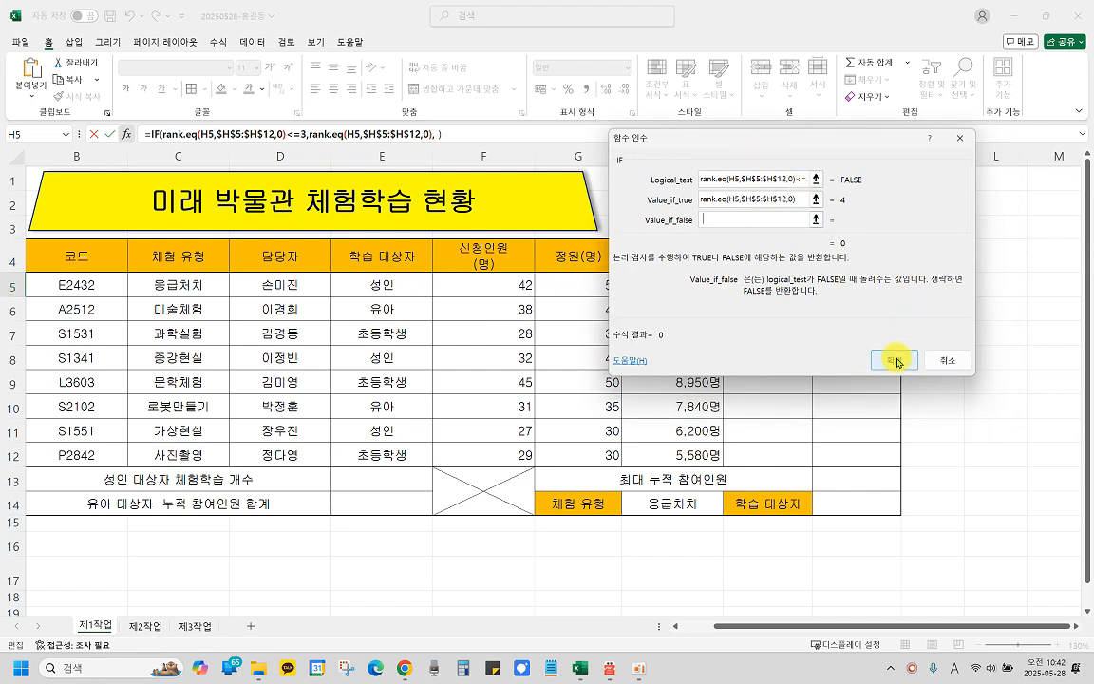
click(897, 362)
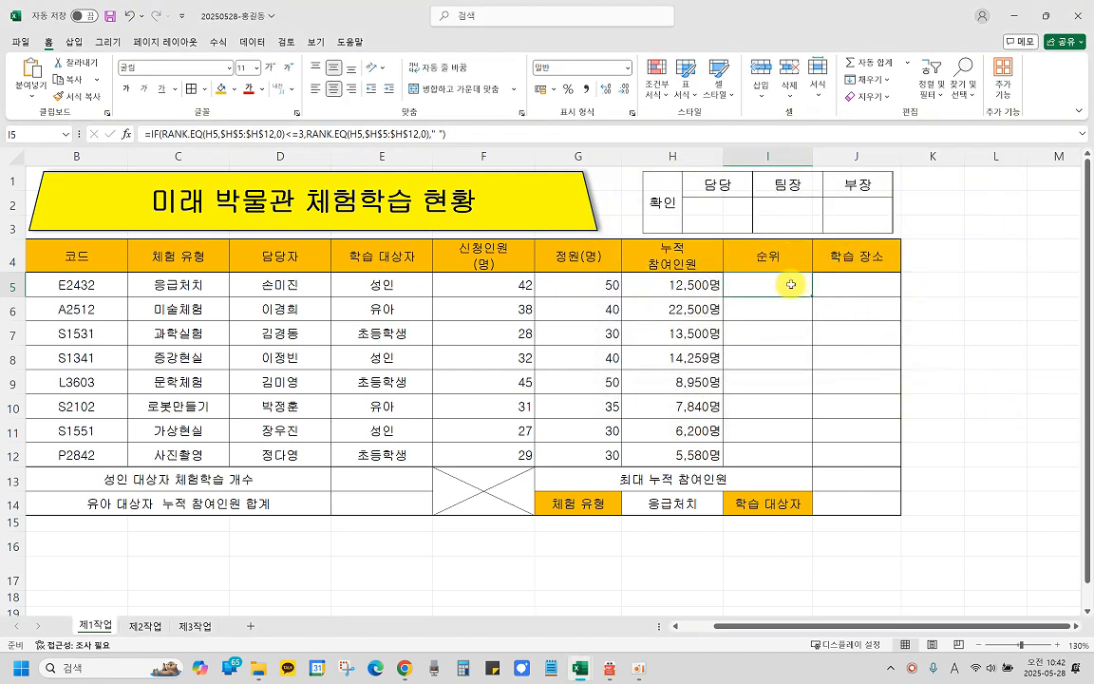
Step: Fill the 순위 formula from I5 down to I12 without formatting (서식 없이 채우기)
key(ctrl)
key(ctrl)
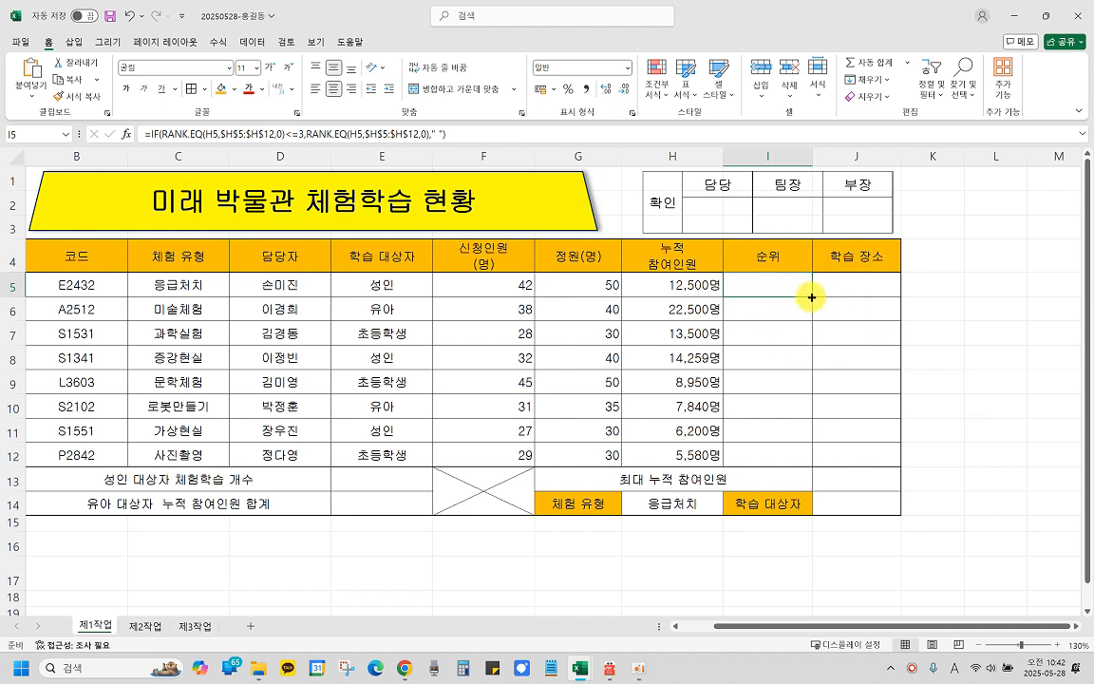
drag(812, 298, 808, 458)
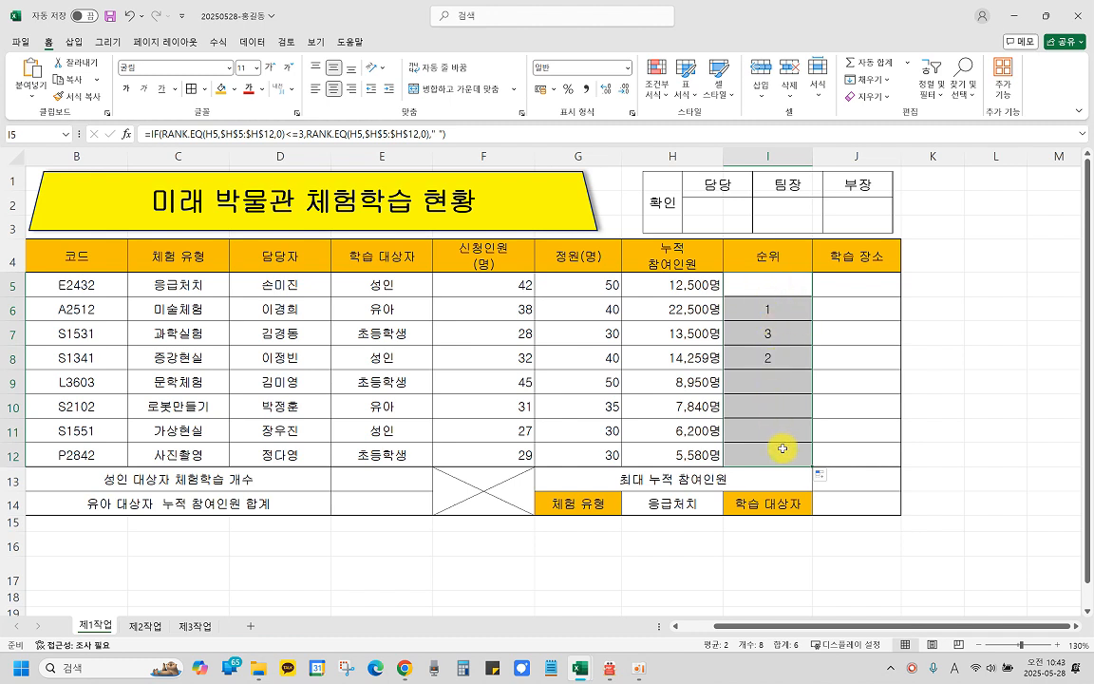
click(822, 479)
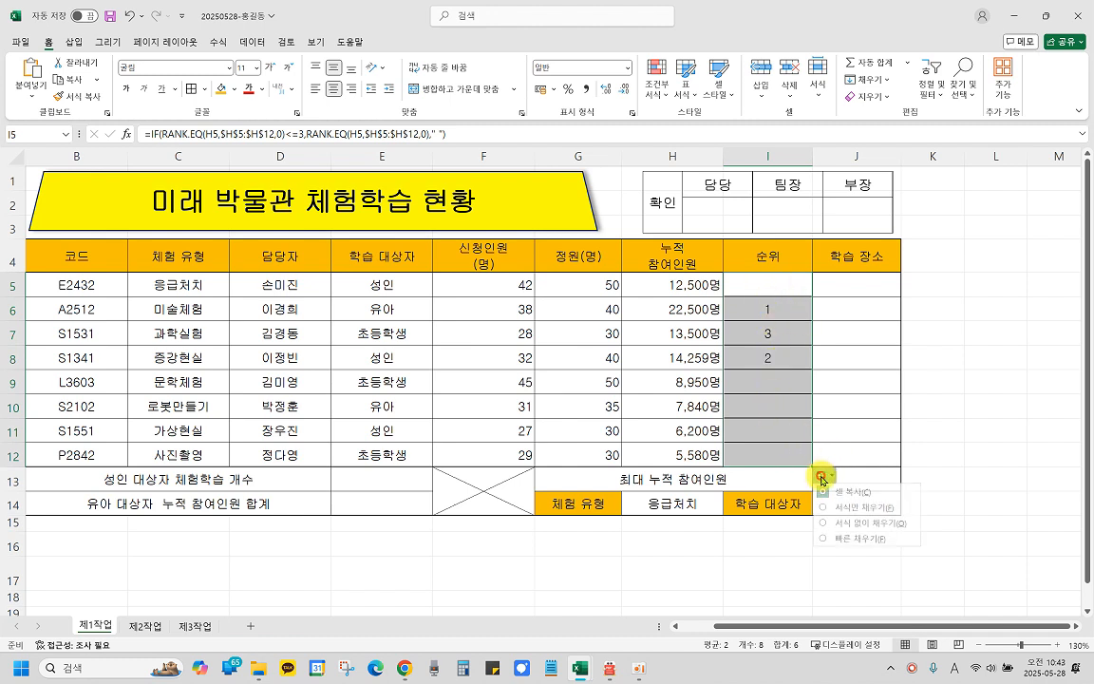
click(825, 524)
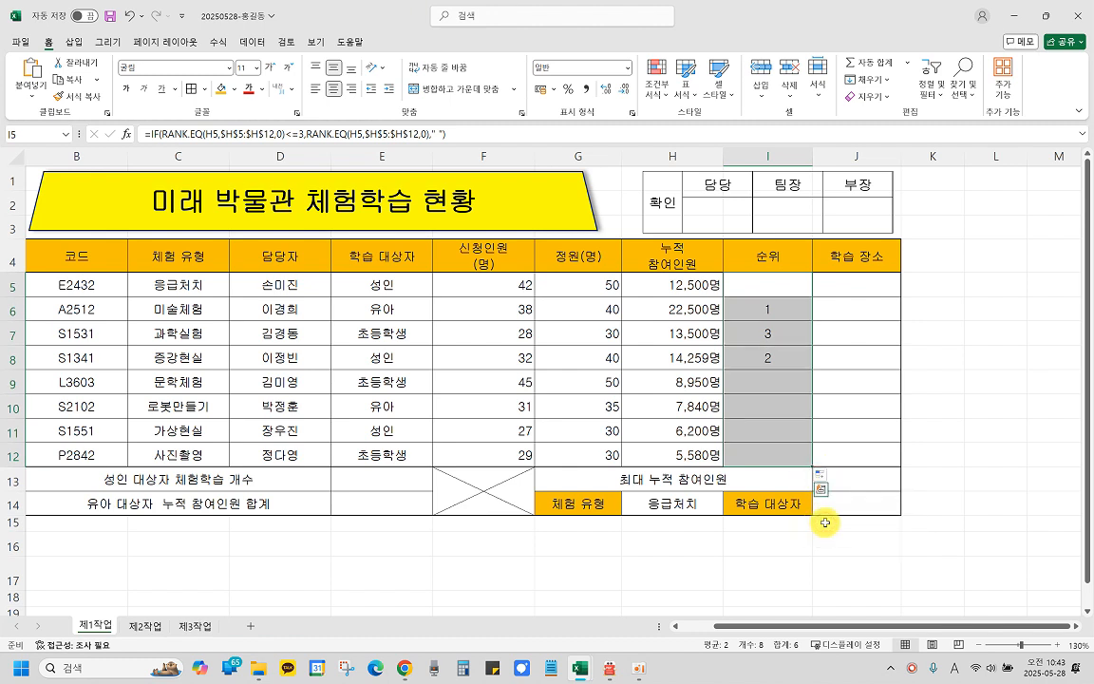
Step: Check the copied 순위 formulas in the cells from I5 to I12 and save the workbook
click(773, 309)
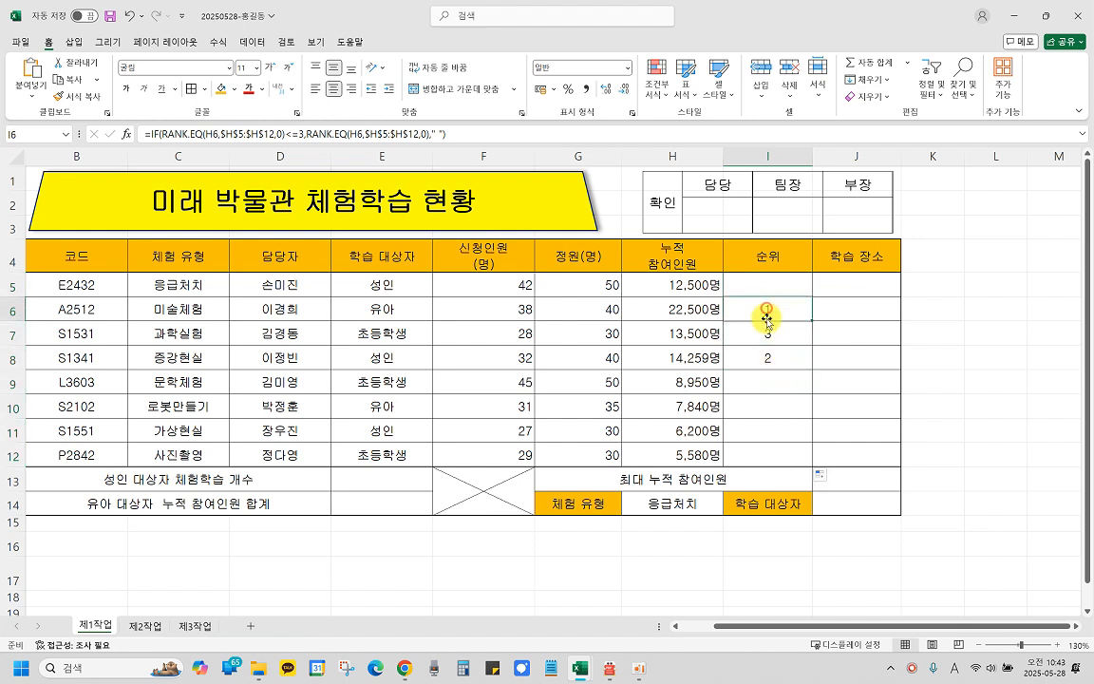
click(767, 334)
click(767, 358)
click(770, 285)
click(769, 381)
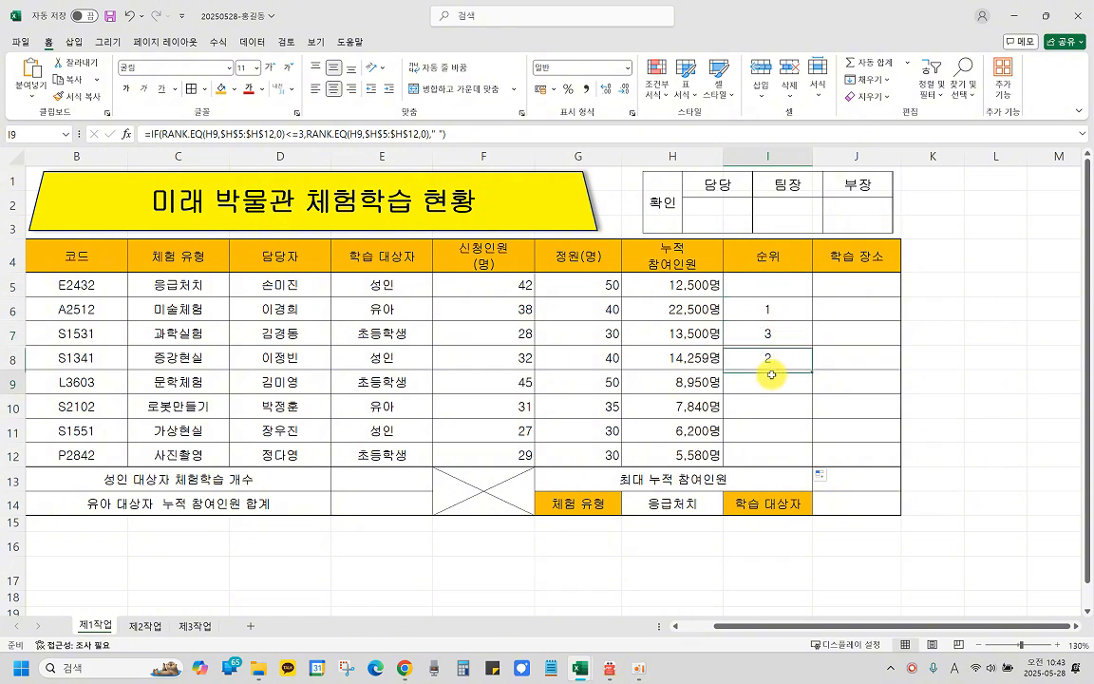
click(769, 406)
click(769, 427)
click(769, 448)
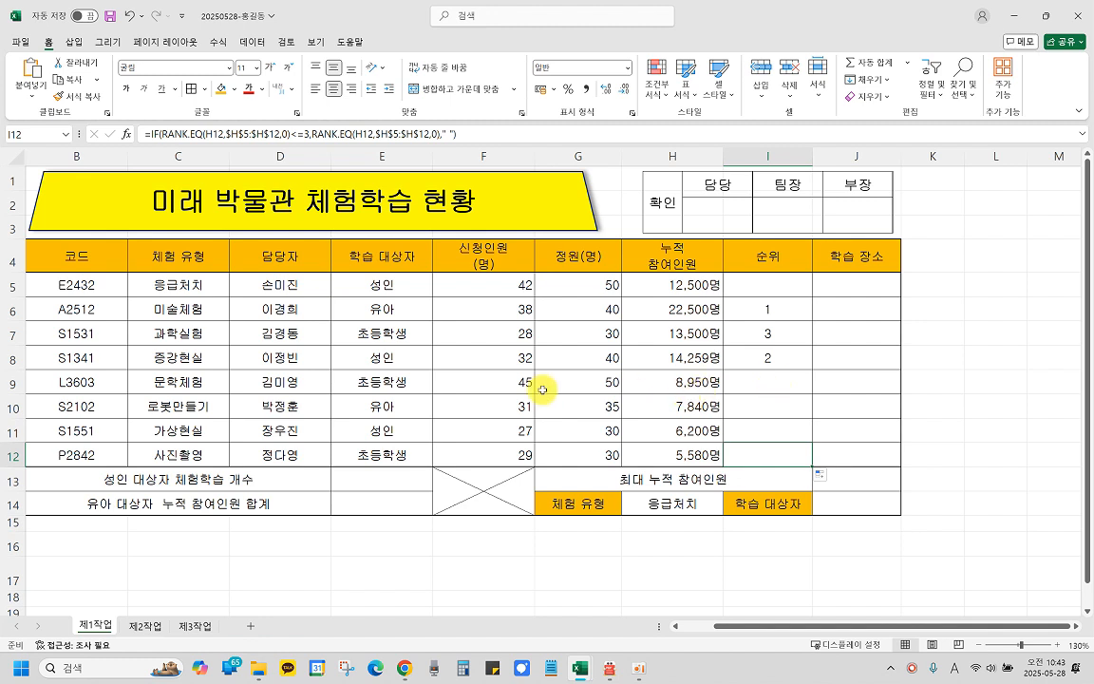
click(111, 17)
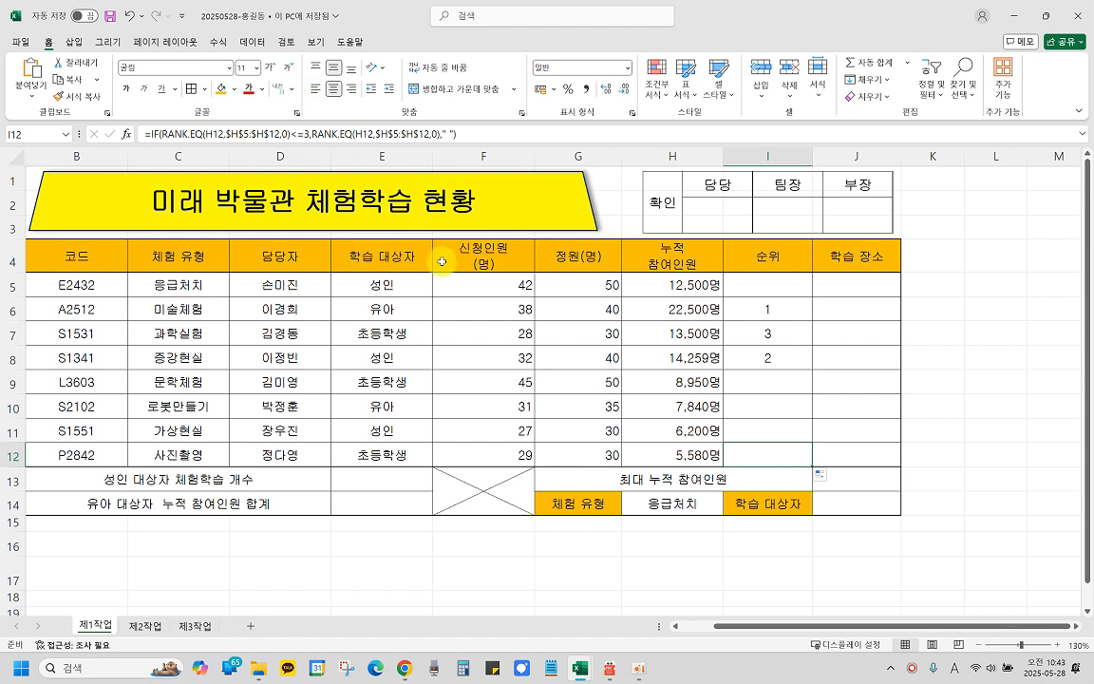
Step: Switch to the exam question PDF and compare the 학습 장소 condition with the second character of each 코드 in the sample table
click(873, 257)
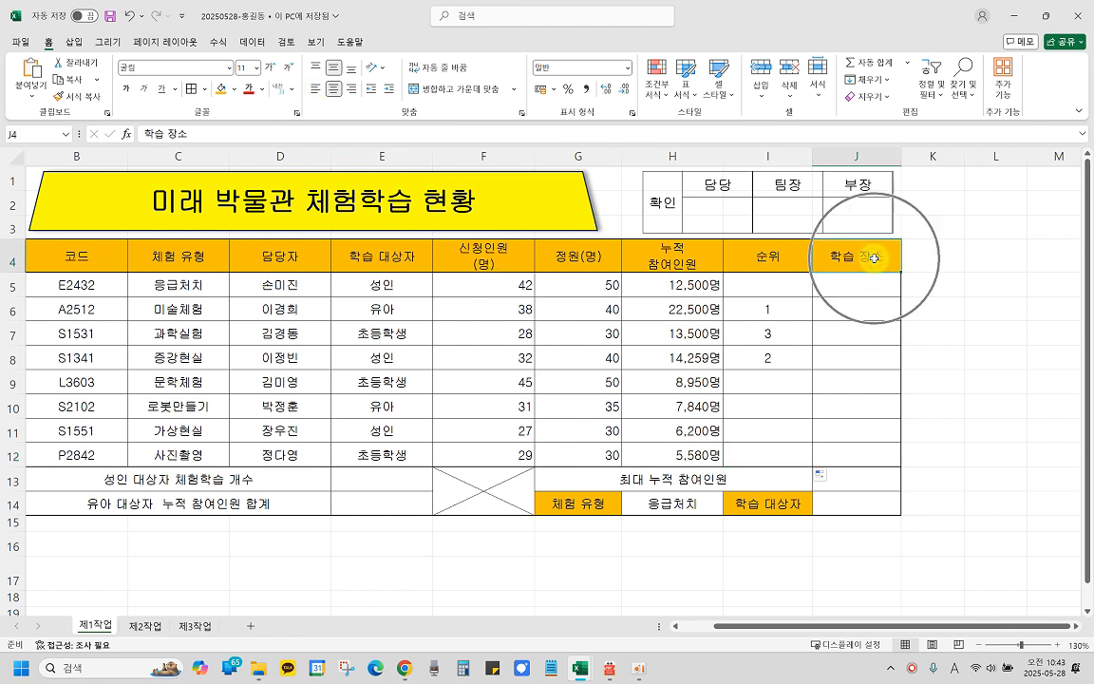
mouse_move(638, 673)
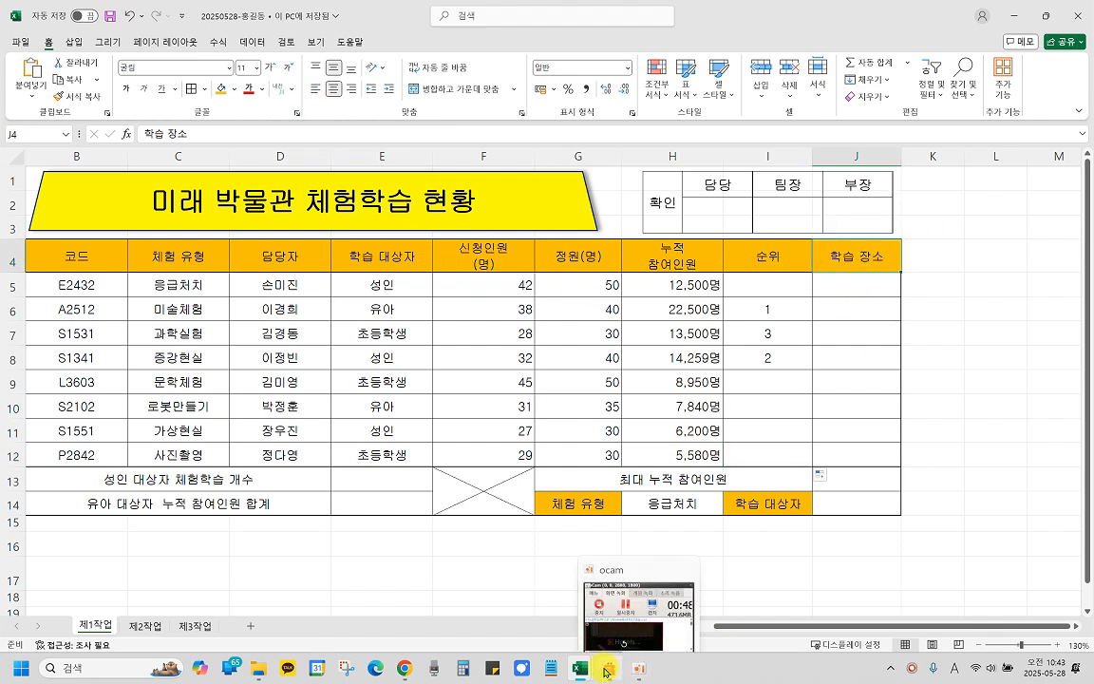
click(549, 606)
scroll(683, 438, down, 10)
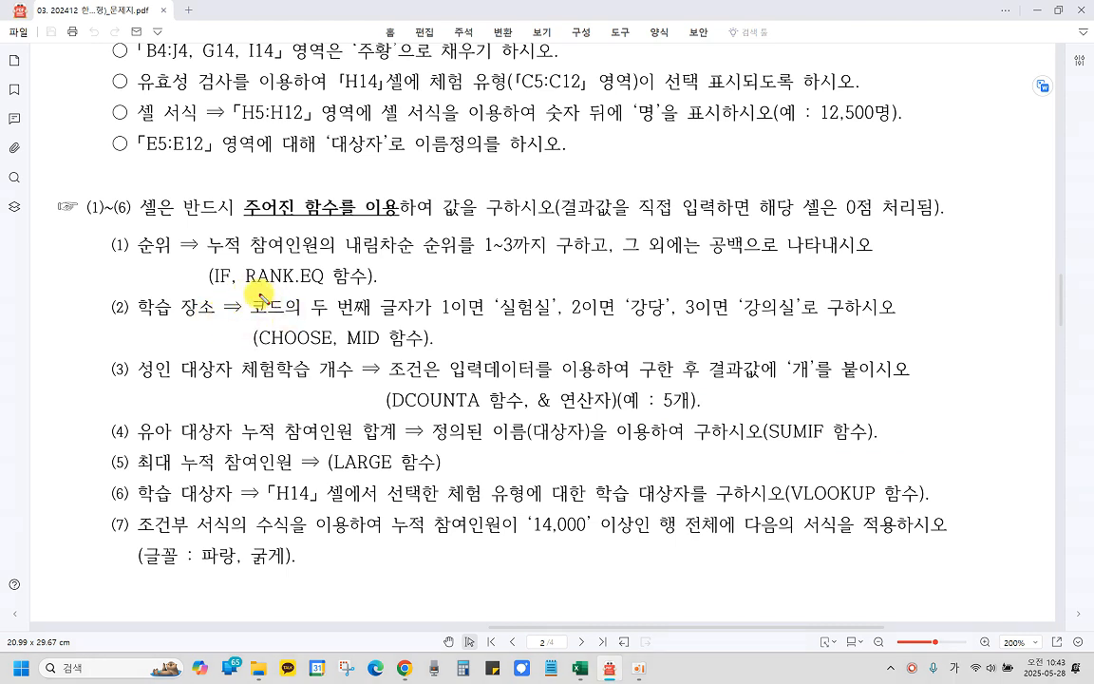
mouse_move(250, 296)
mouse_down()
mouse_move(459, 302)
mouse_move(482, 320)
mouse_up()
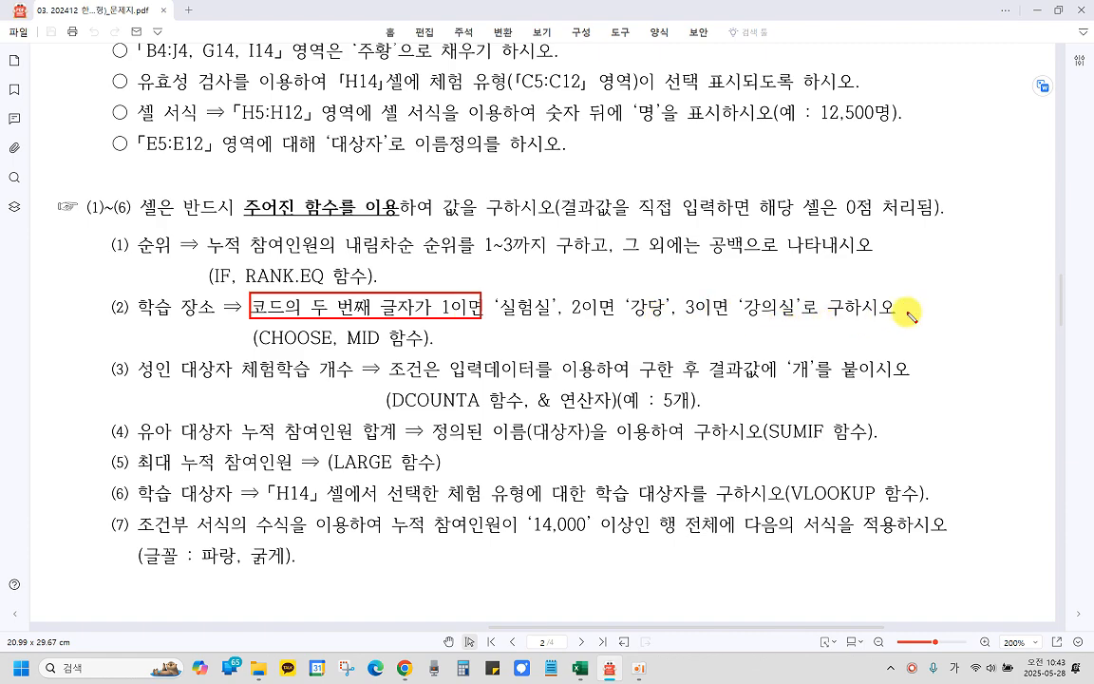
scroll(266, 418, up, 5)
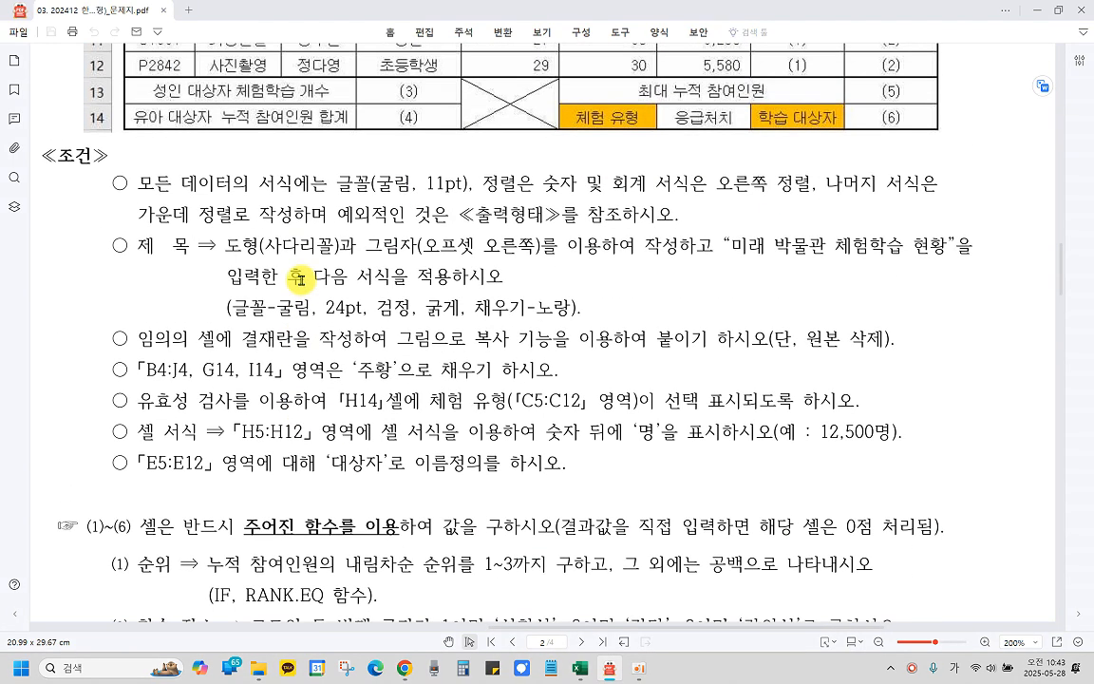
scroll(298, 277, up, 6)
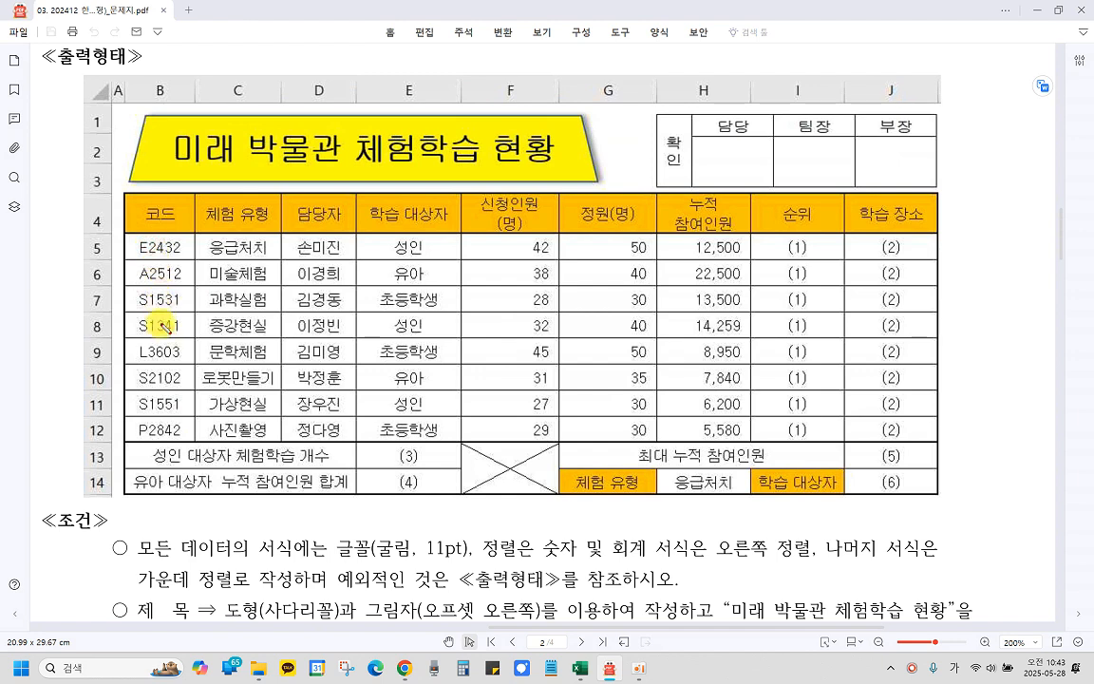
drag(110, 204, 189, 283)
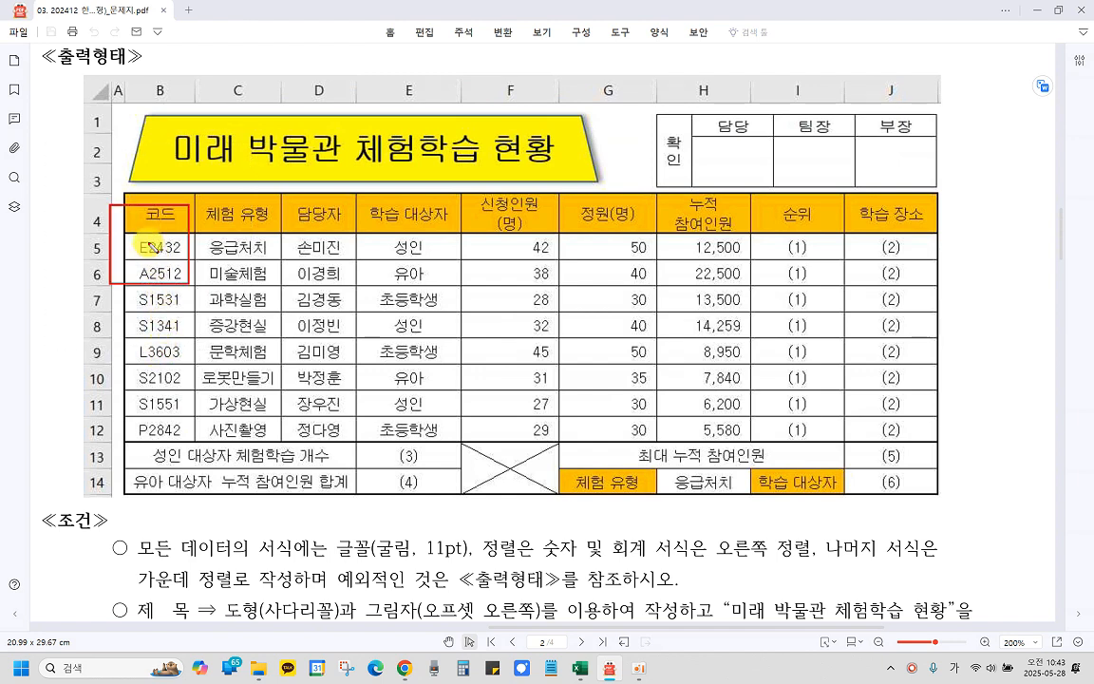
drag(146, 245, 156, 443)
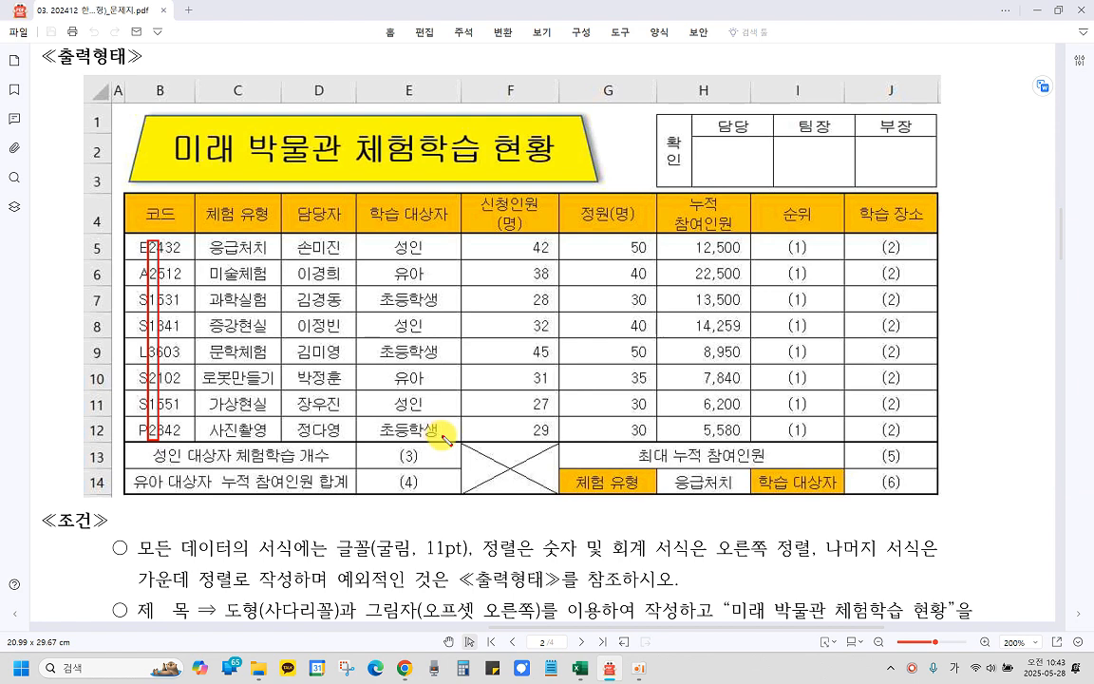
drag(845, 234, 931, 262)
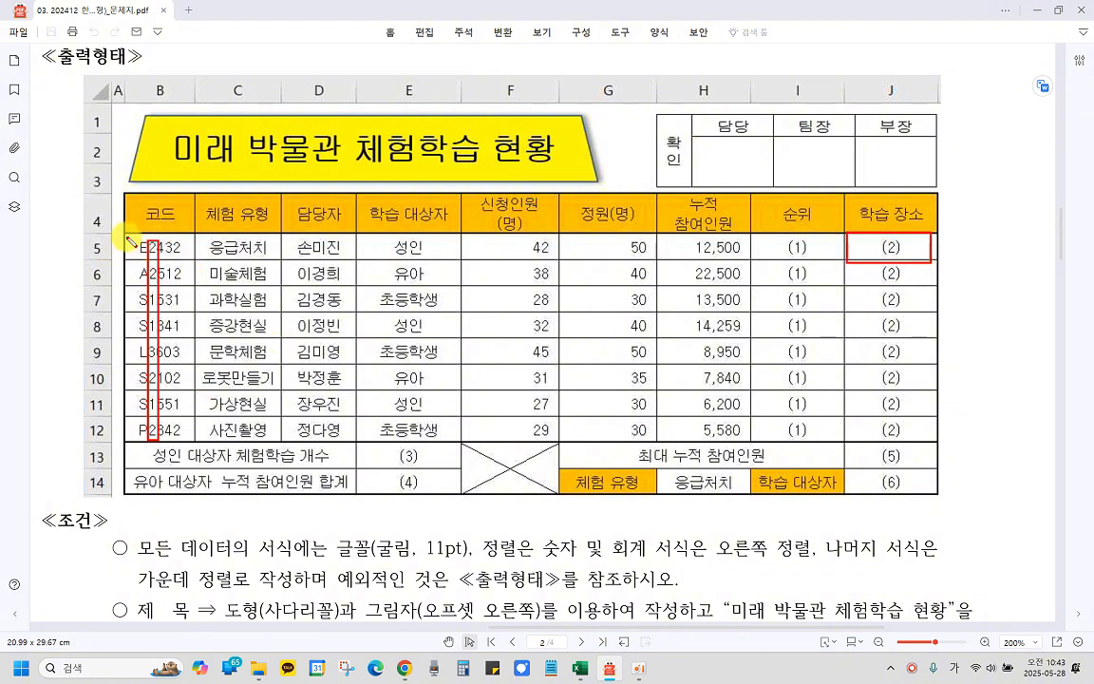
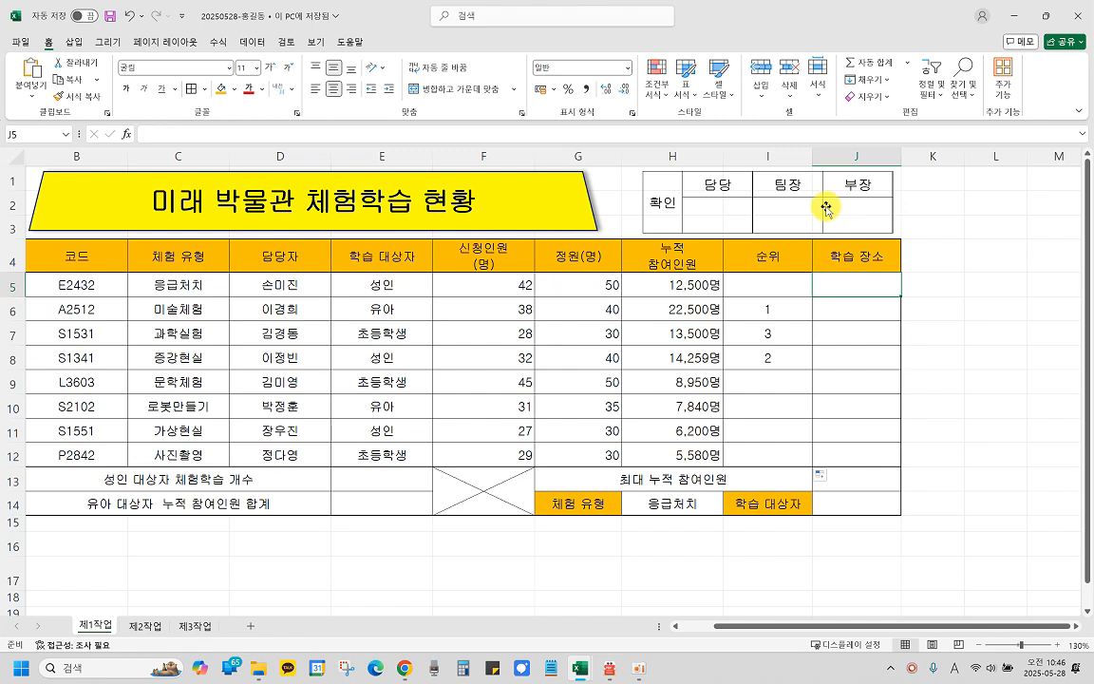
Step: Find the MID function in the function wizard and start it in cell J5, moving its arguments dialog clear of the 확인 box
click(126, 134)
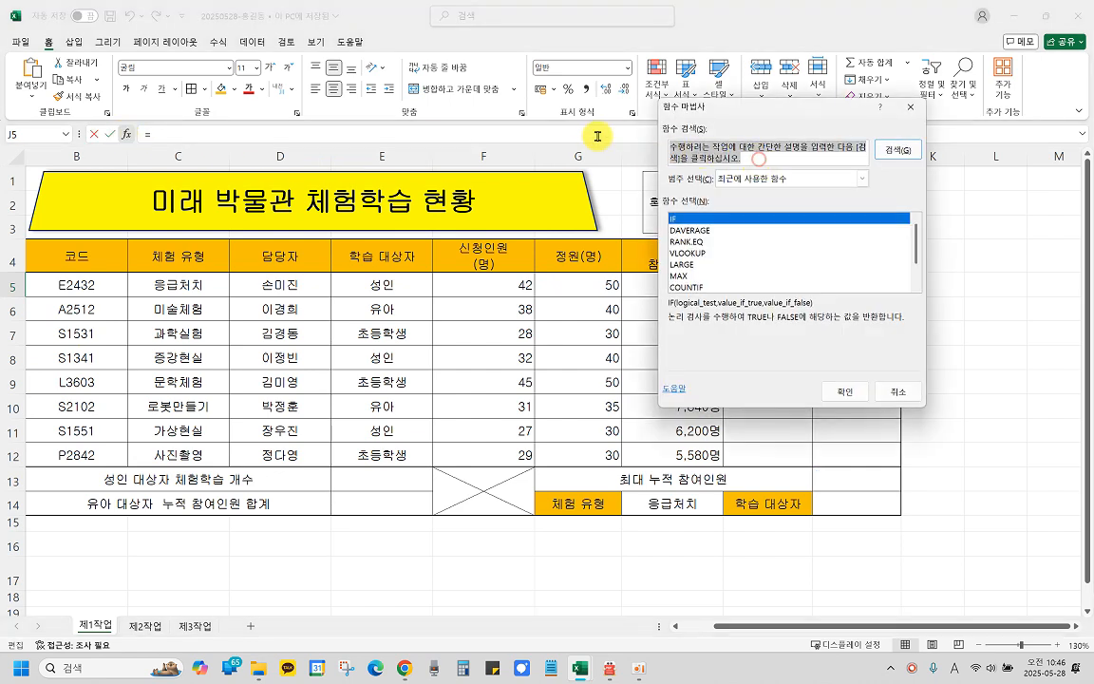
text(m)
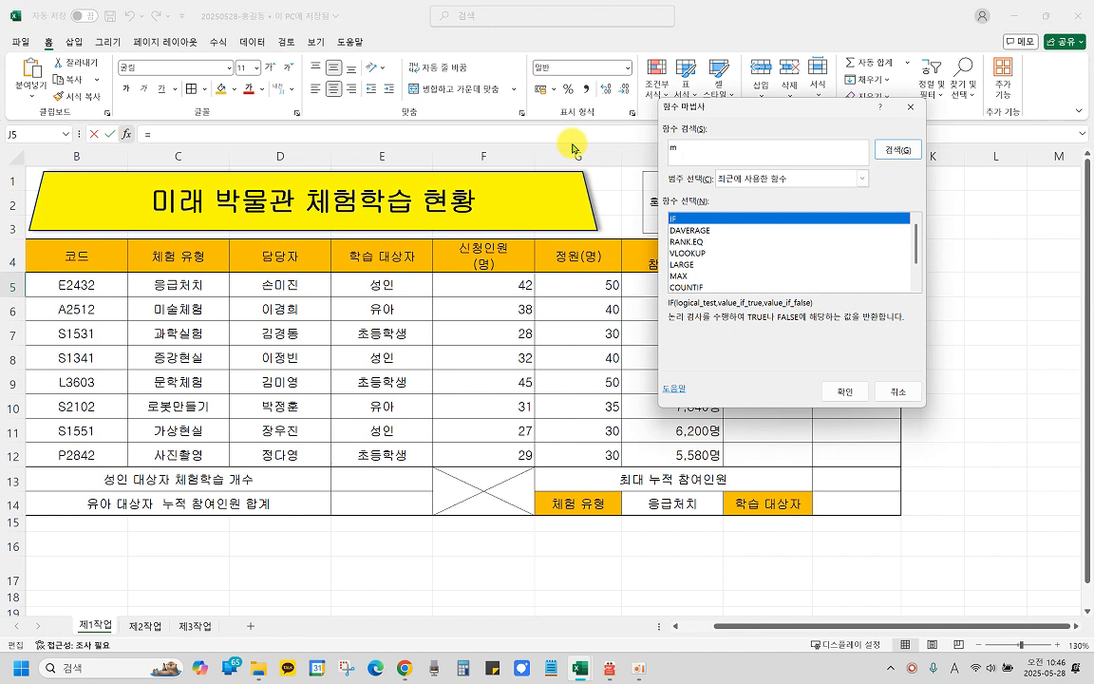
text(id)
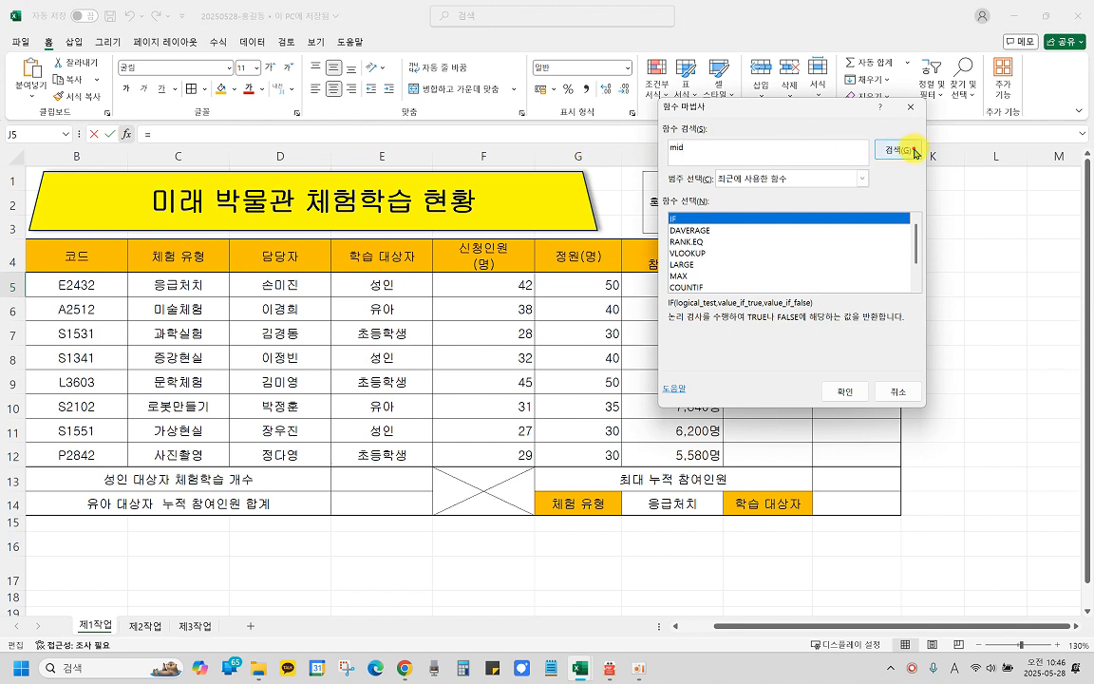
click(902, 148)
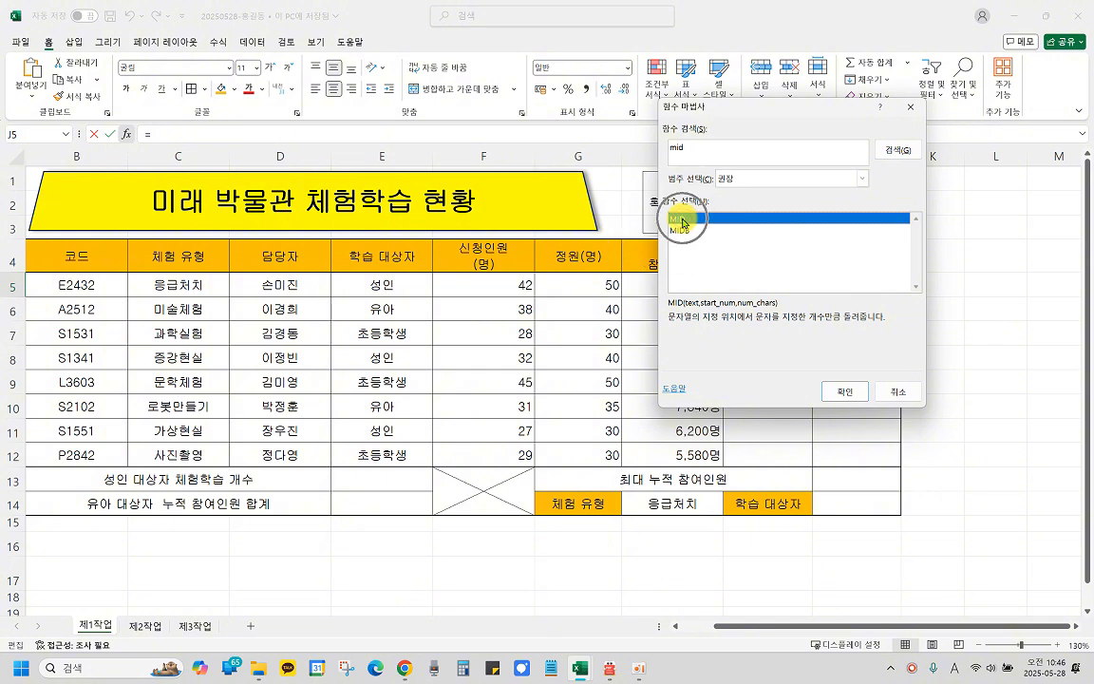
click(850, 392)
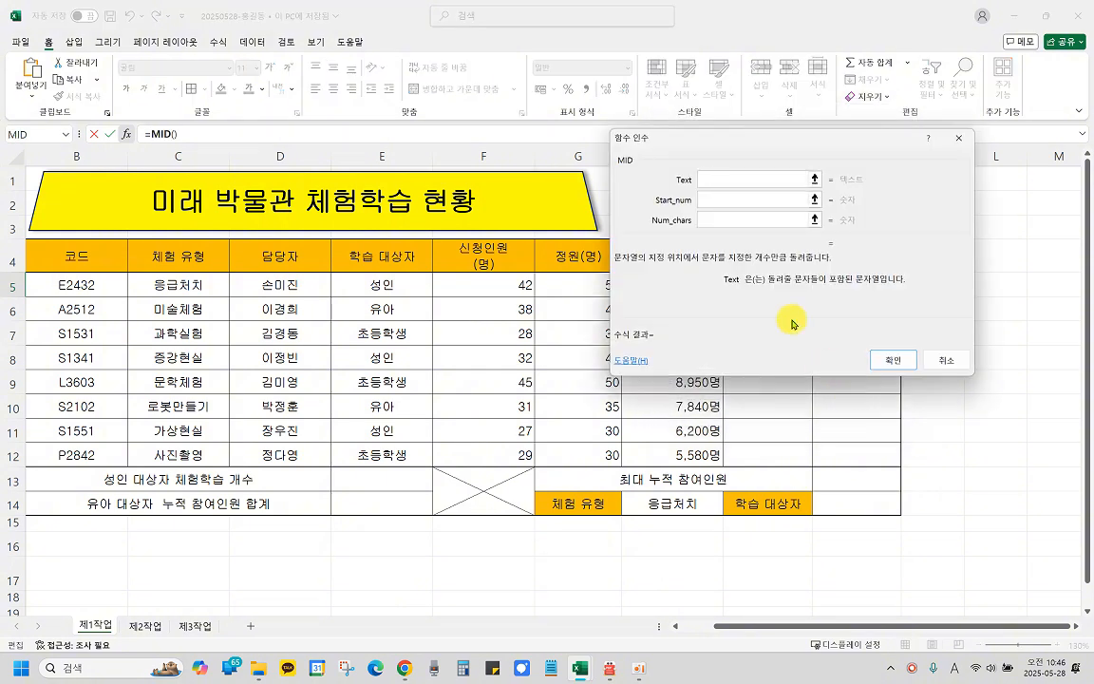
drag(762, 134, 783, 256)
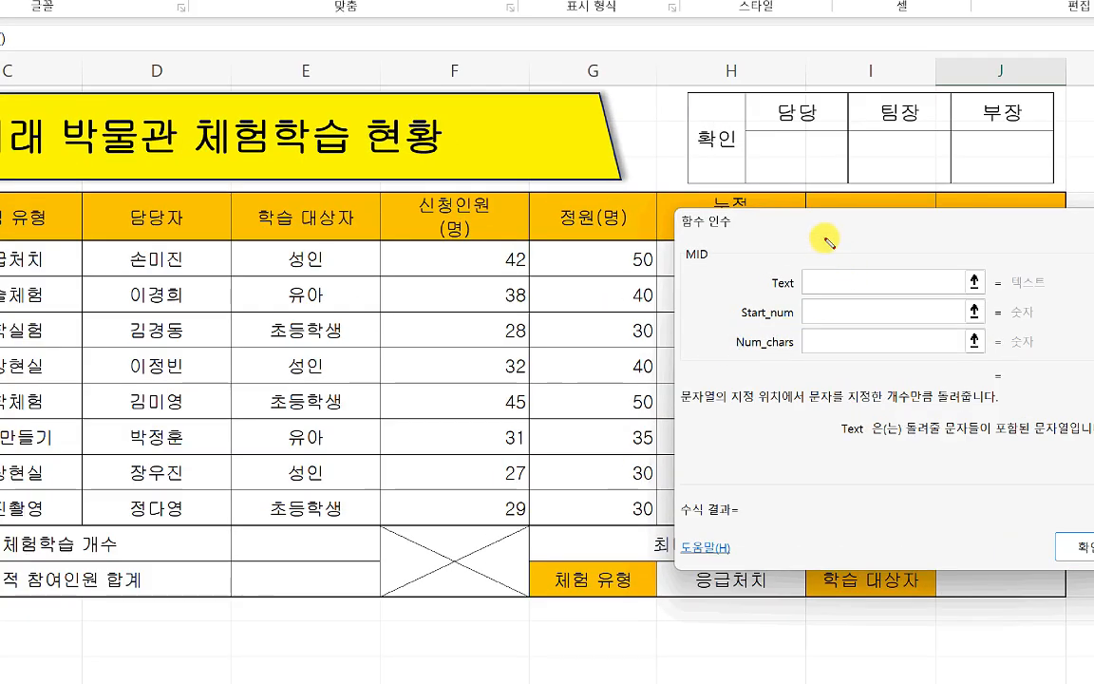
mouse_move(760, 262)
mouse_down()
mouse_move(779, 283)
mouse_move(803, 266)
mouse_move(762, 259)
mouse_up()
drag(727, 325, 797, 328)
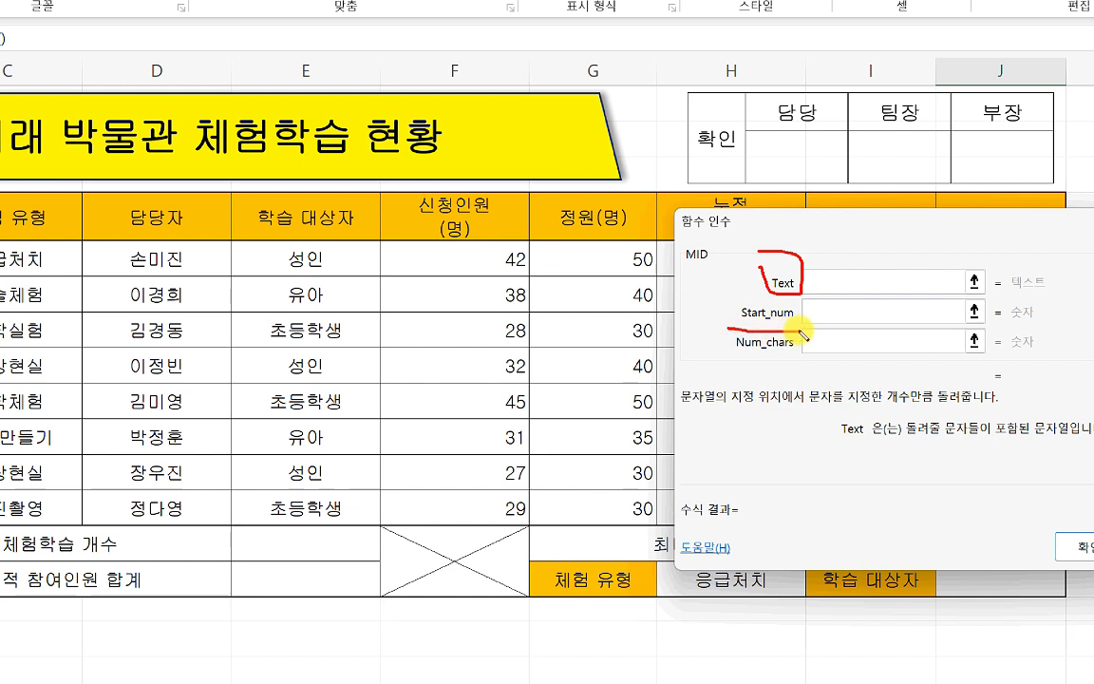
drag(734, 359, 799, 361)
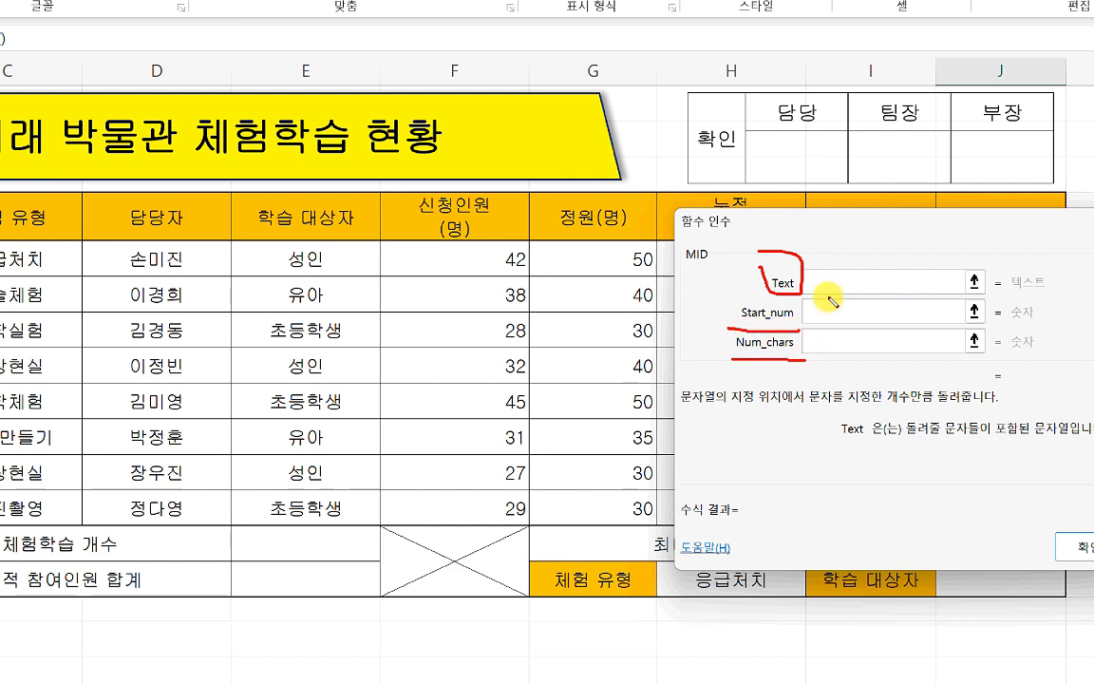
mouse_move(803, 261)
mouse_down()
mouse_move(740, 275)
mouse_move(805, 282)
mouse_up()
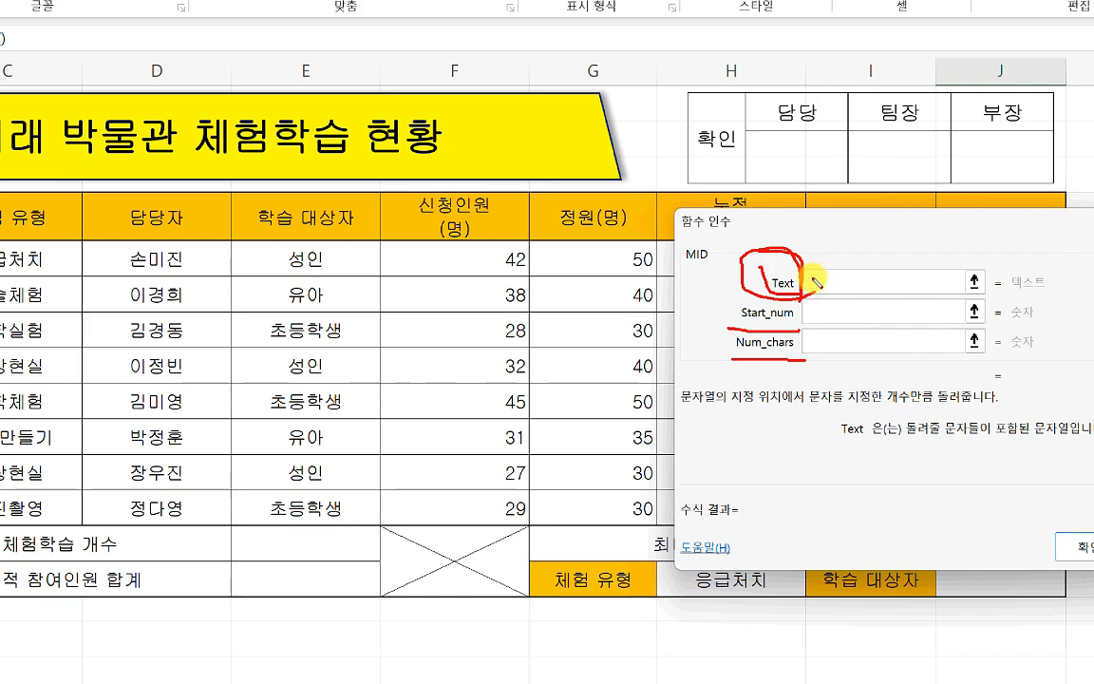
key(Escape)
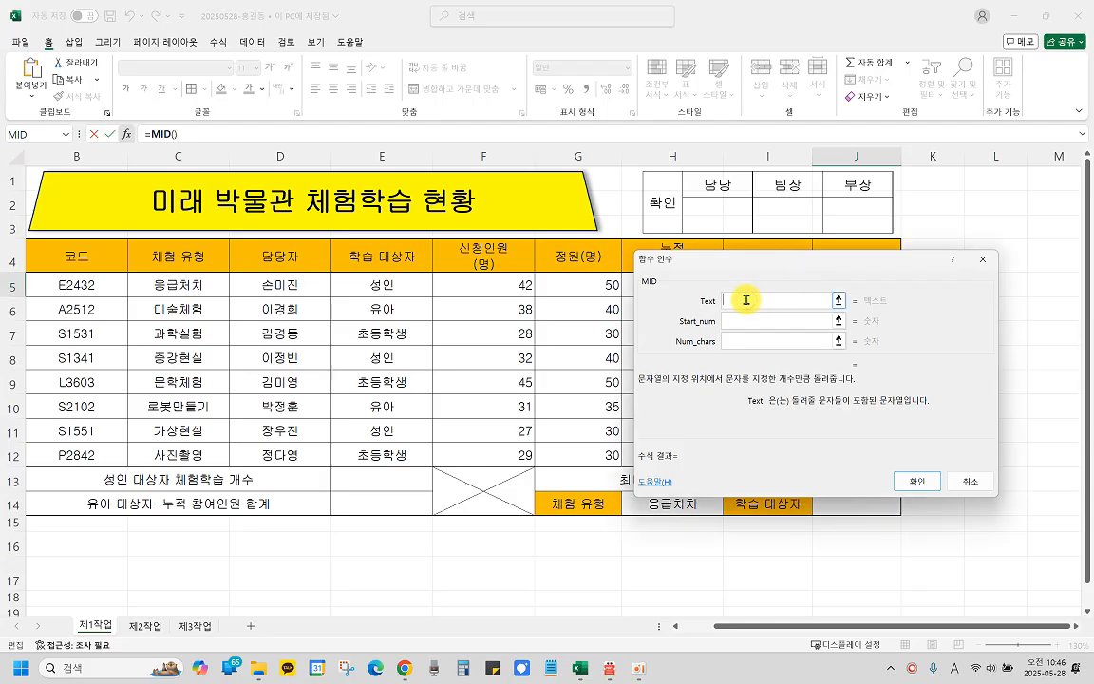
Step: Set MID's Text to B5, Start_num to 2 and Num_chars to 1, and finish the function in J5
click(84, 284)
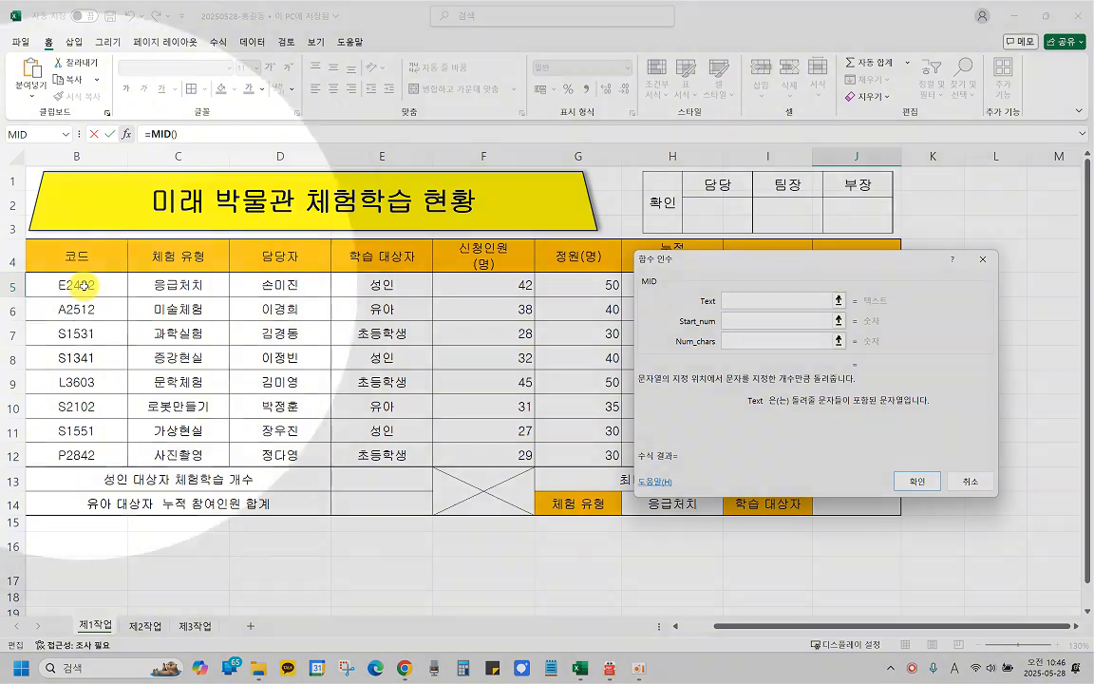
click(85, 286)
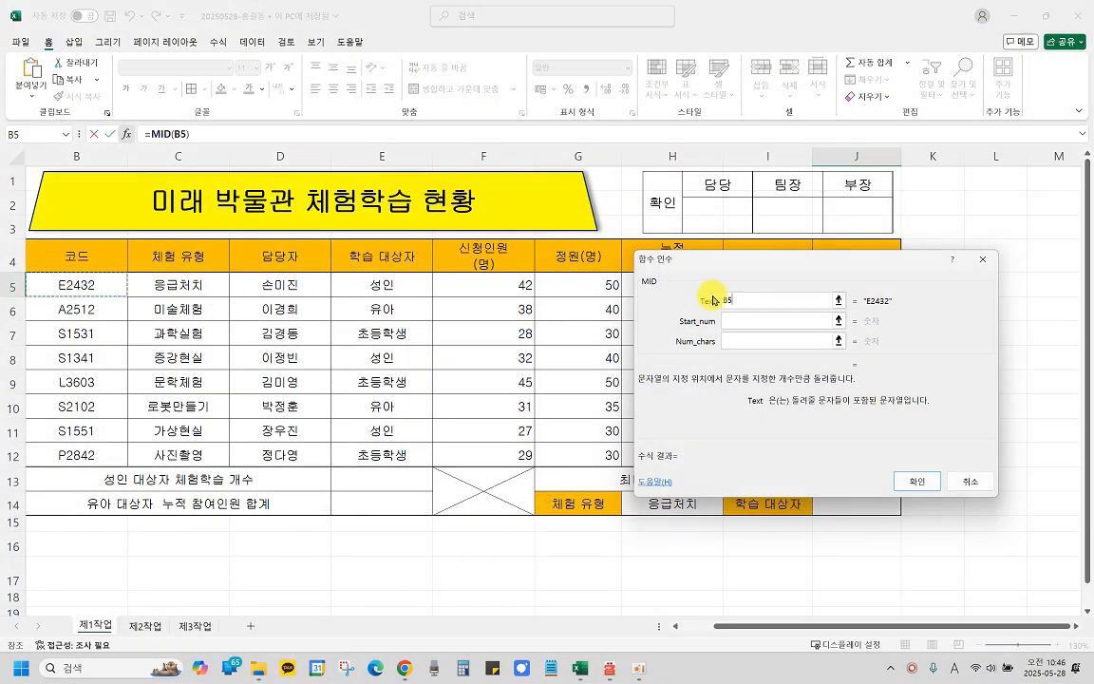
click(730, 321)
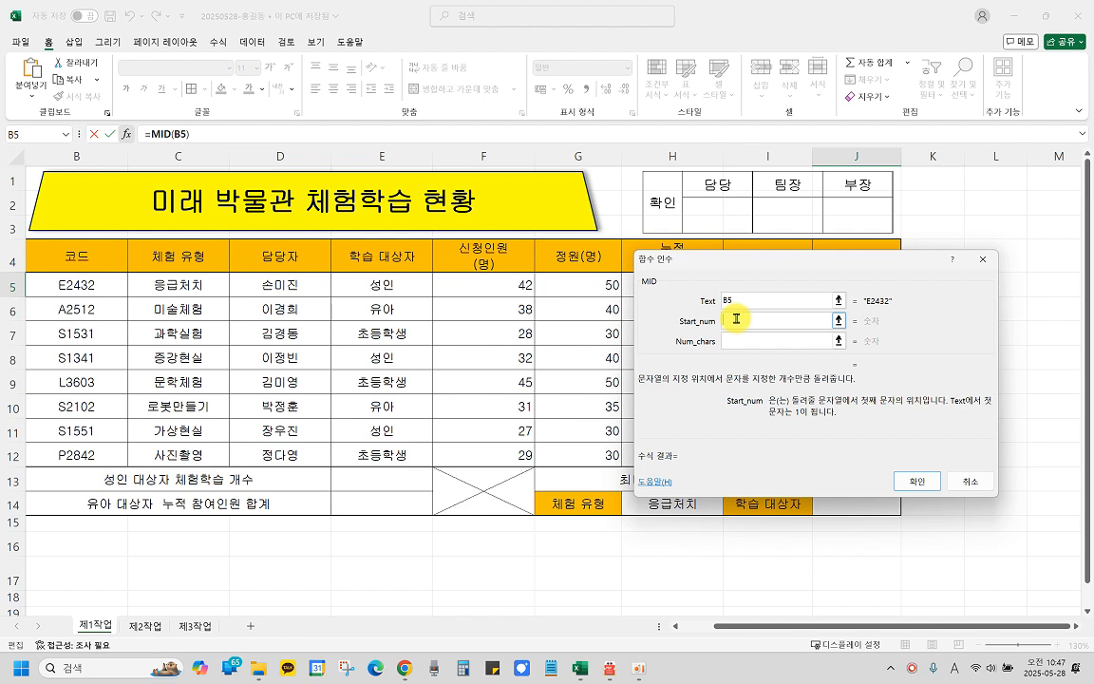
text(2)
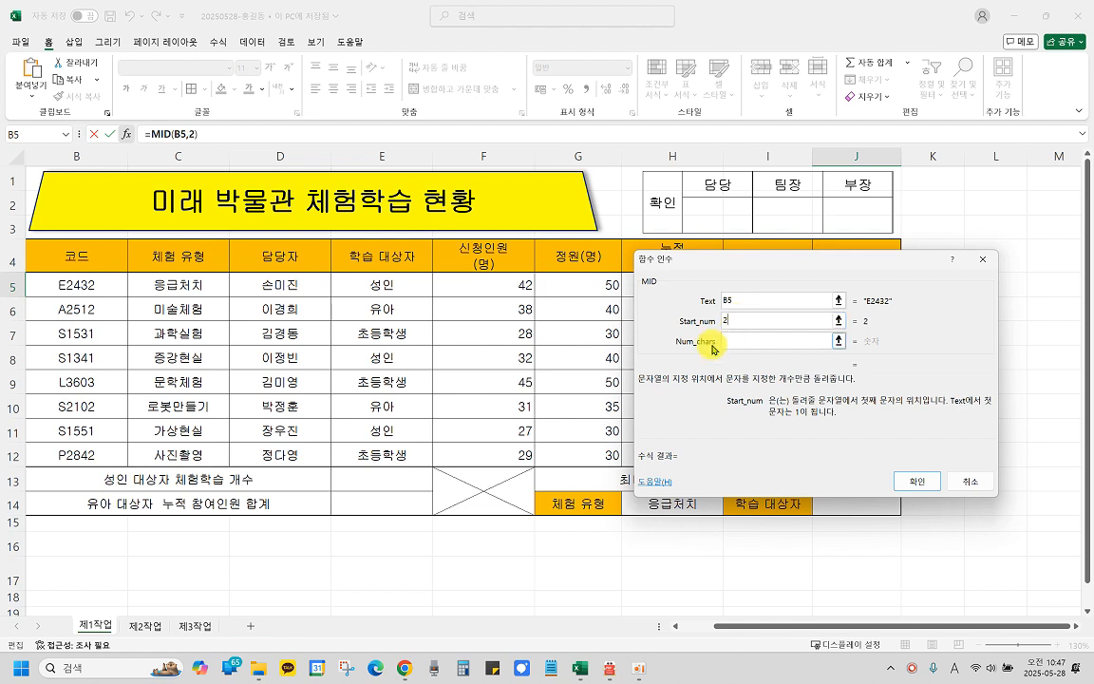
click(739, 340)
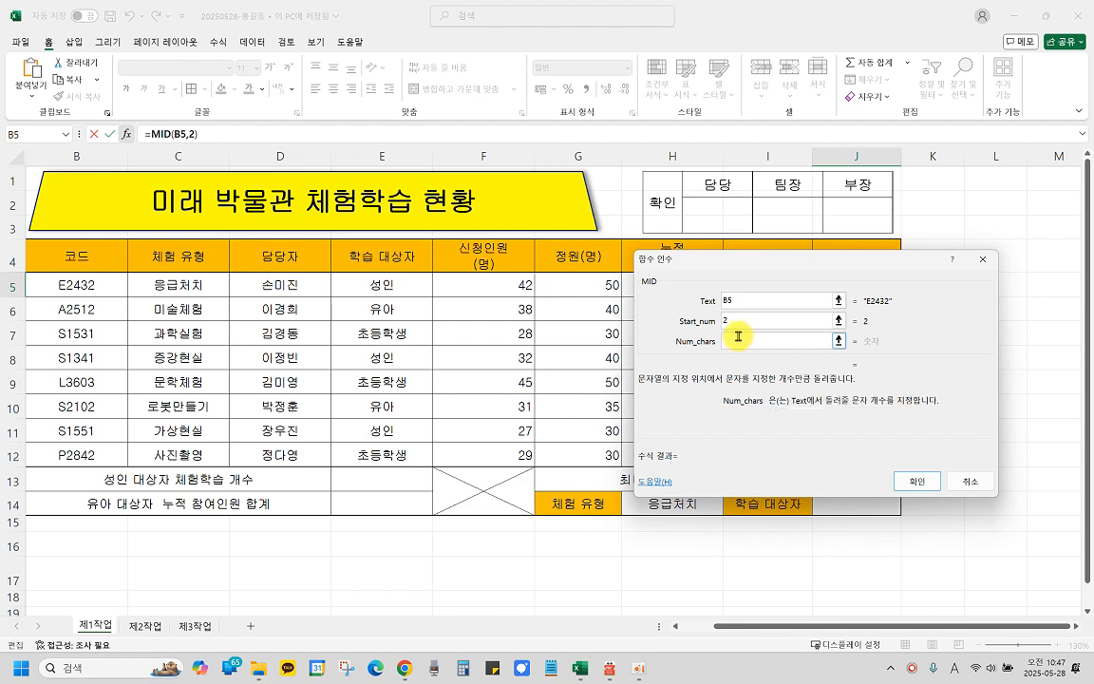
text(1)
click(912, 482)
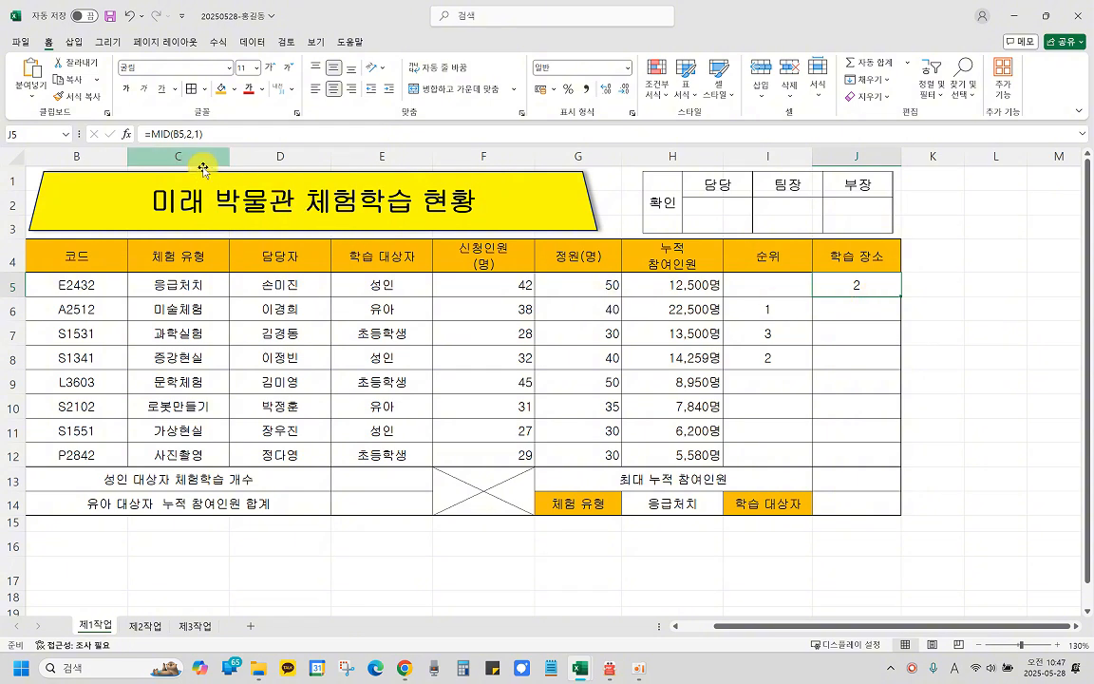
Step: Insert "choose(" before MID in J5's formula so that MID(B5,2,1) serves as the CHOOSE index
click(150, 133)
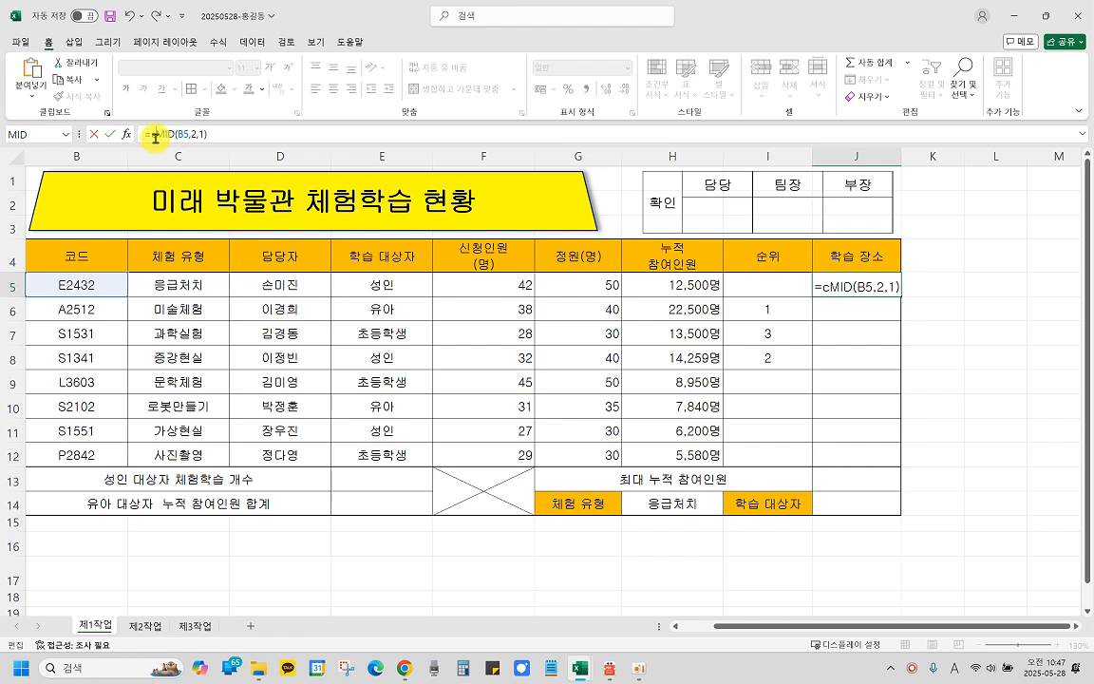
text(choose)
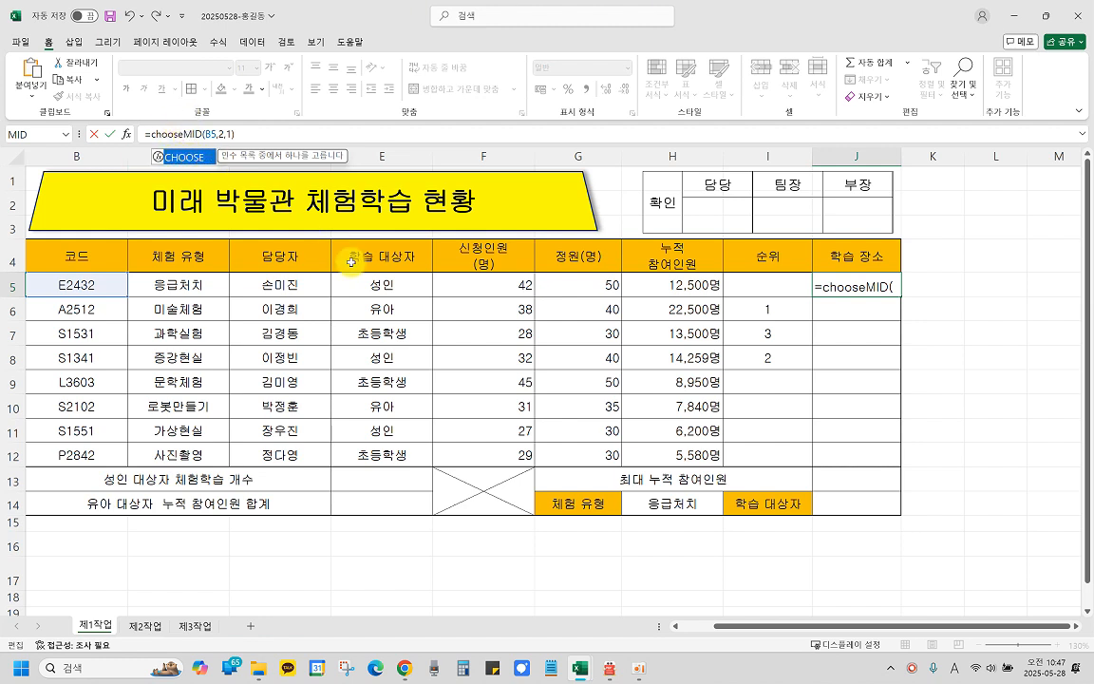
text(()
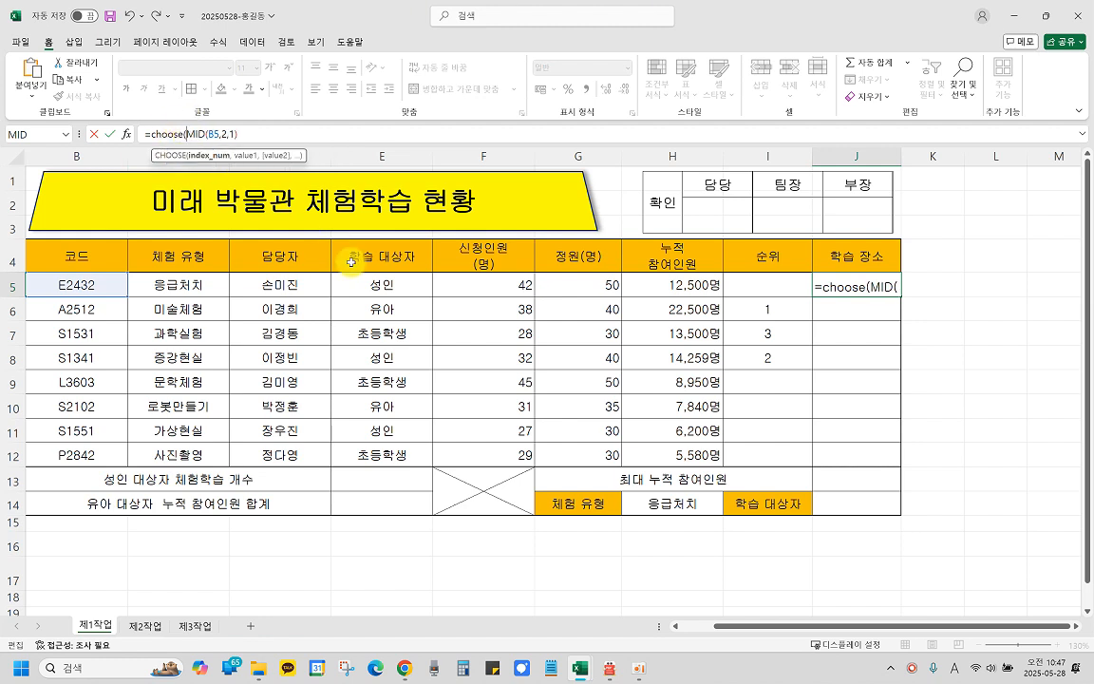
click(215, 162)
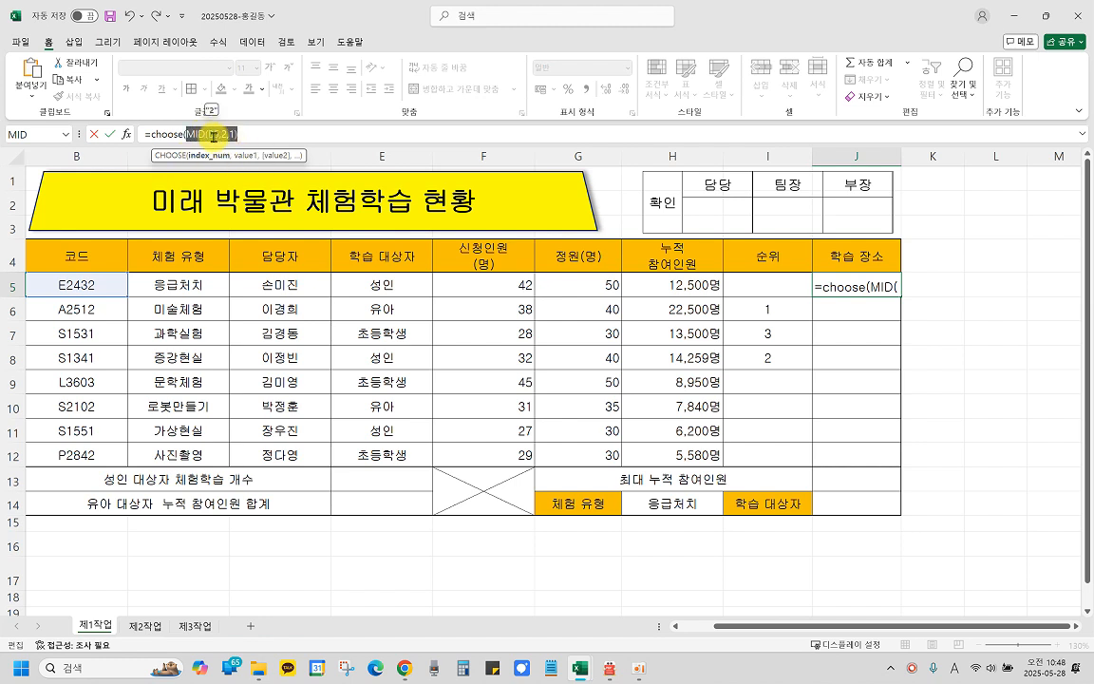
click(175, 159)
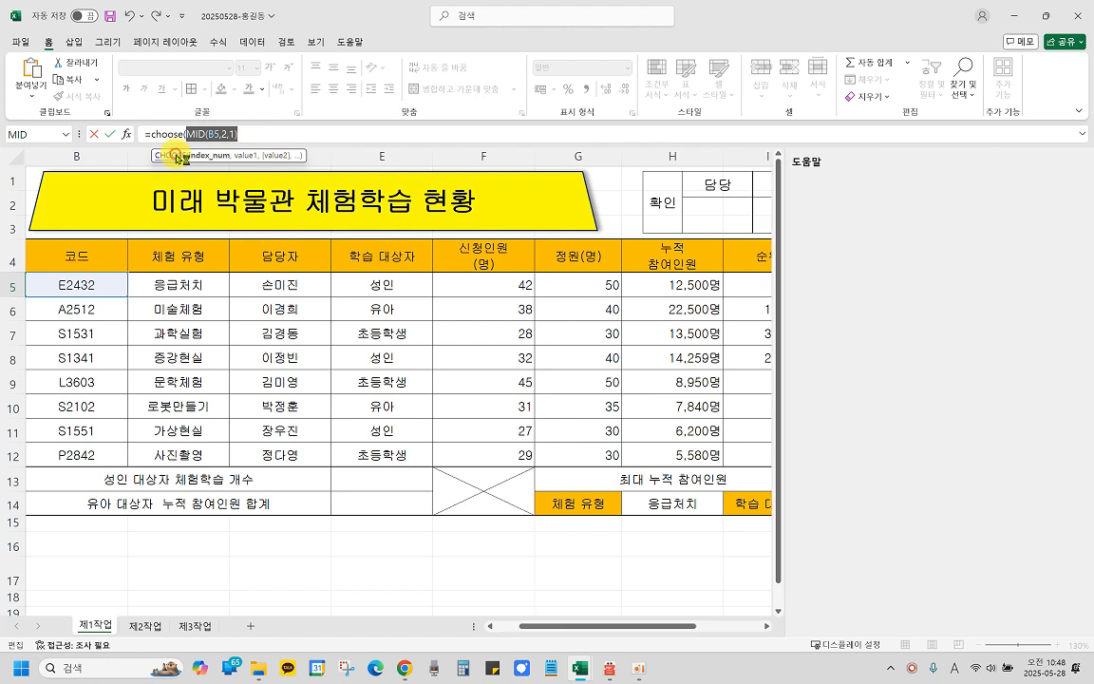
click(252, 135)
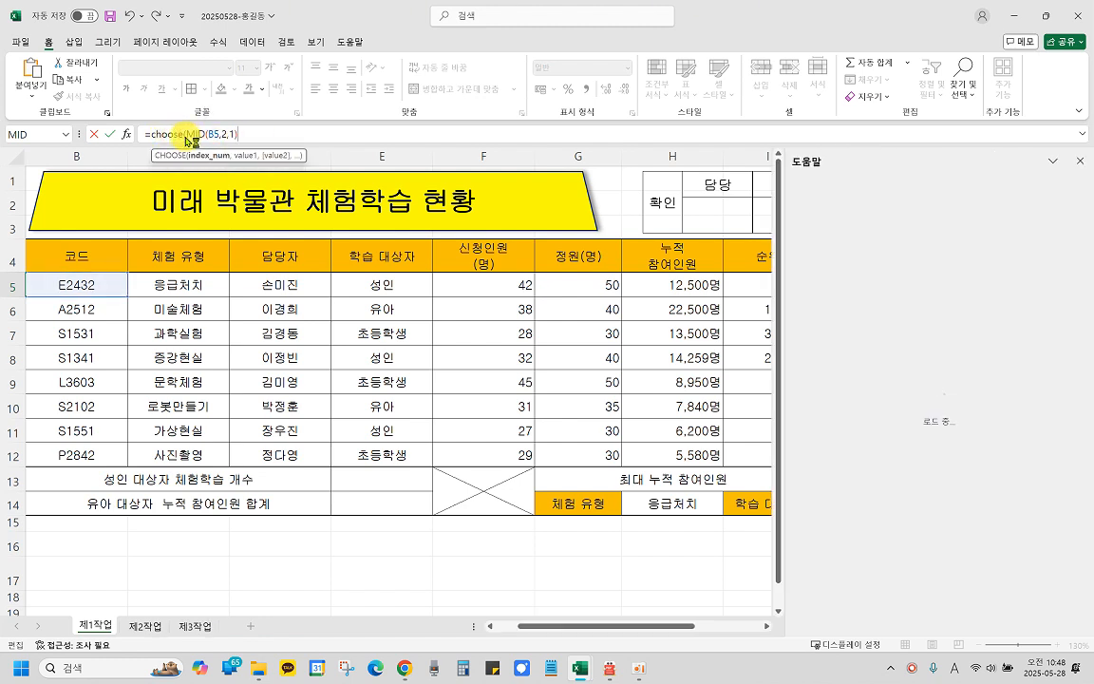
click(1078, 163)
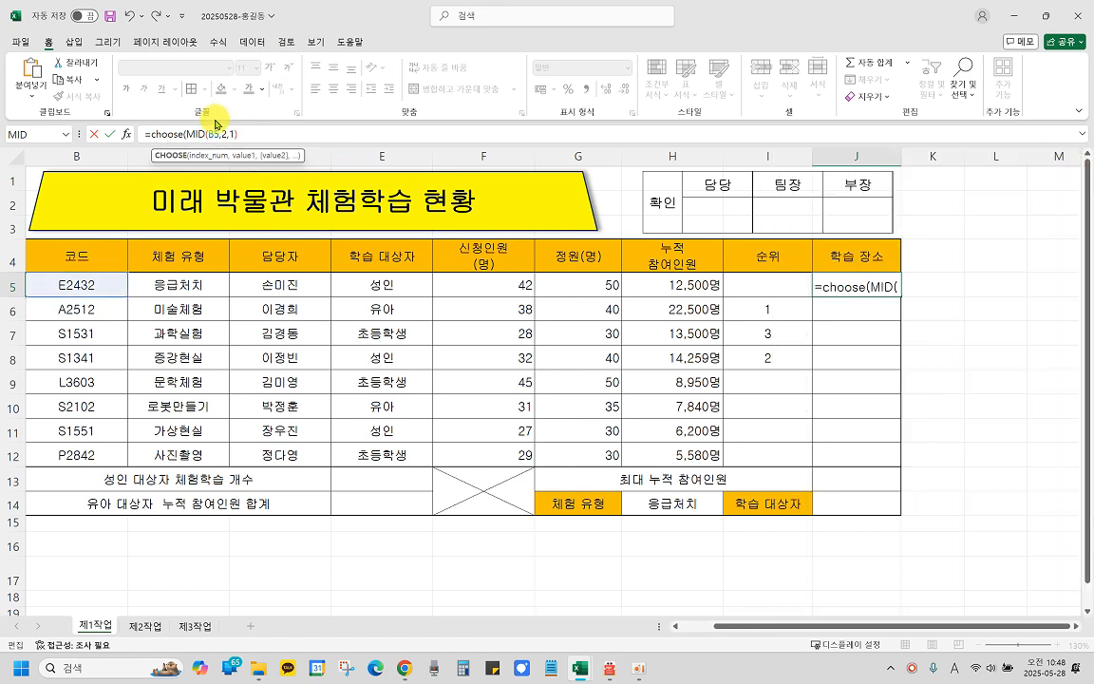
Step: In the function arguments for CHOOSE in J5, set Value1 to 실험실, Value2 to 강당 and Value3 to 강의실
click(125, 136)
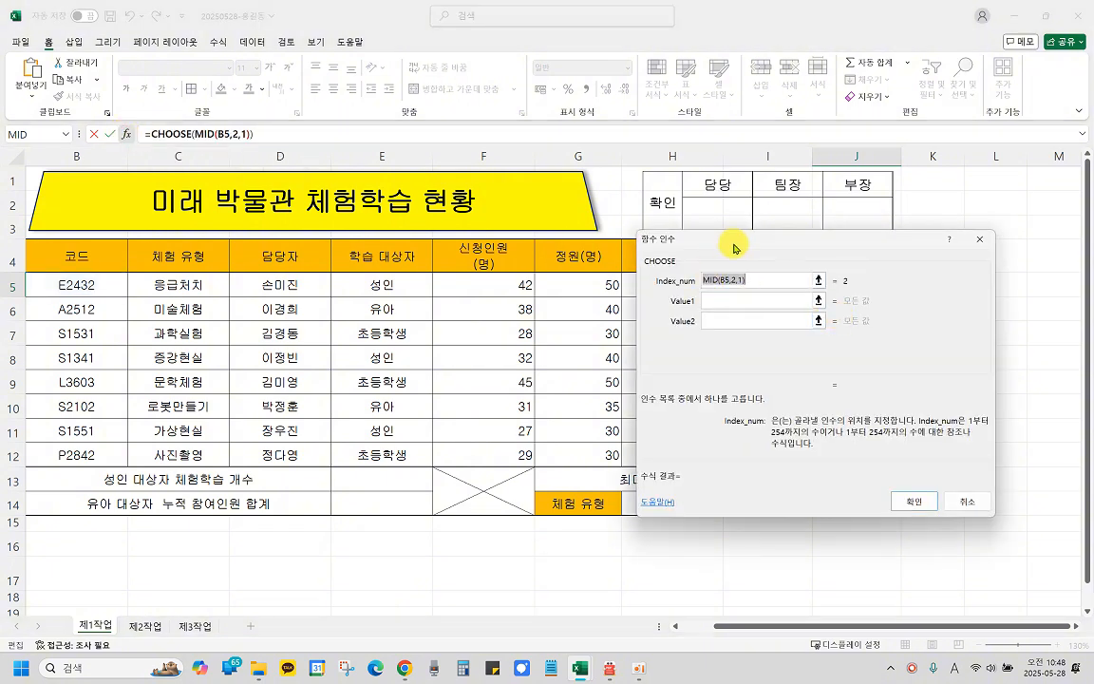
drag(734, 248, 705, 187)
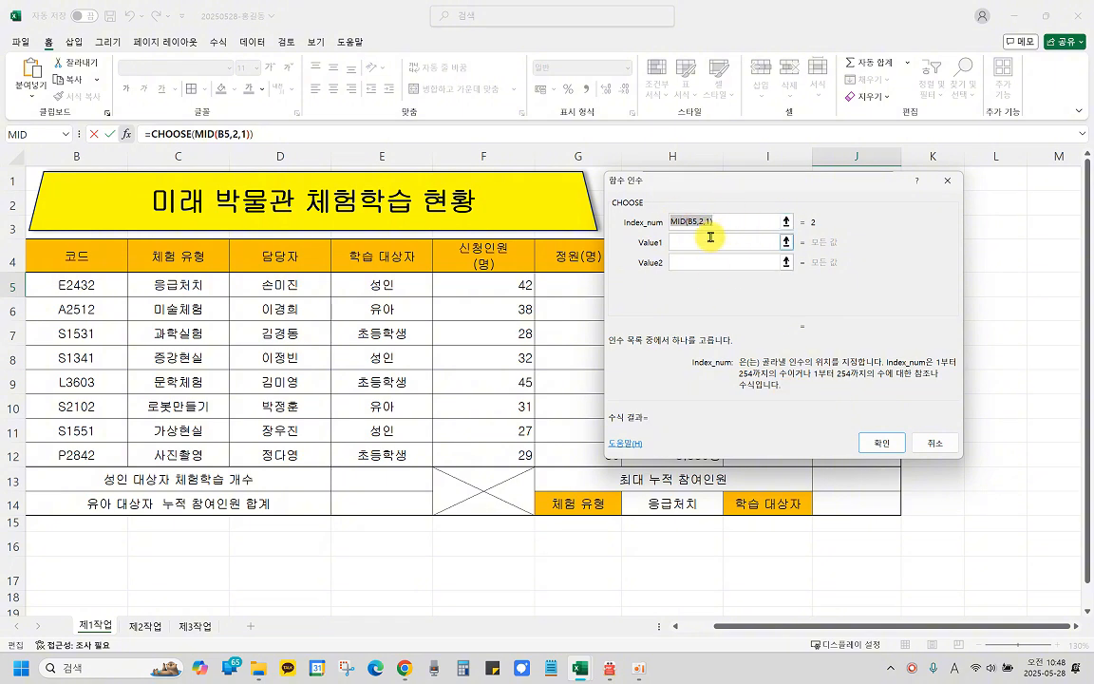
click(733, 220)
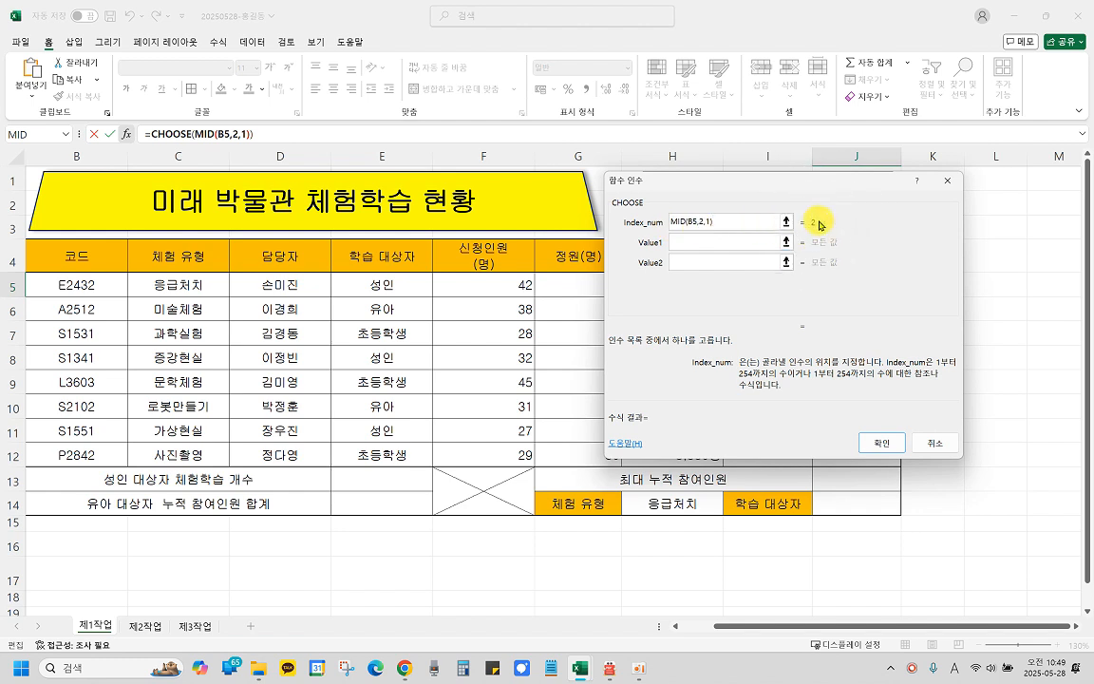
click(695, 242)
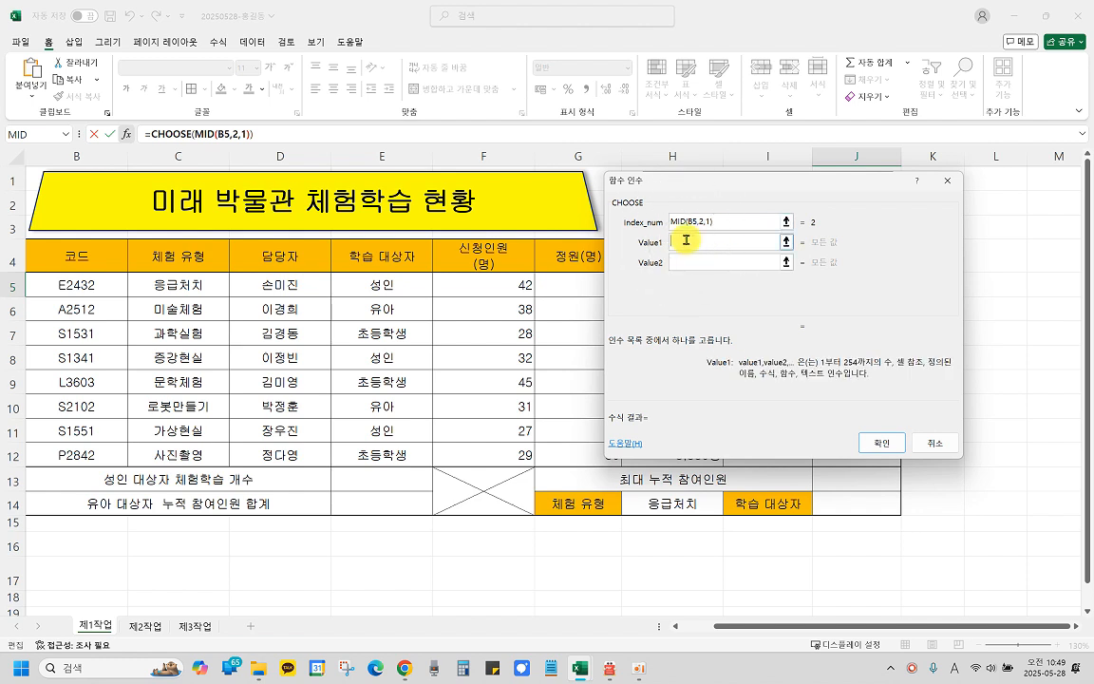
text(tl시험실)
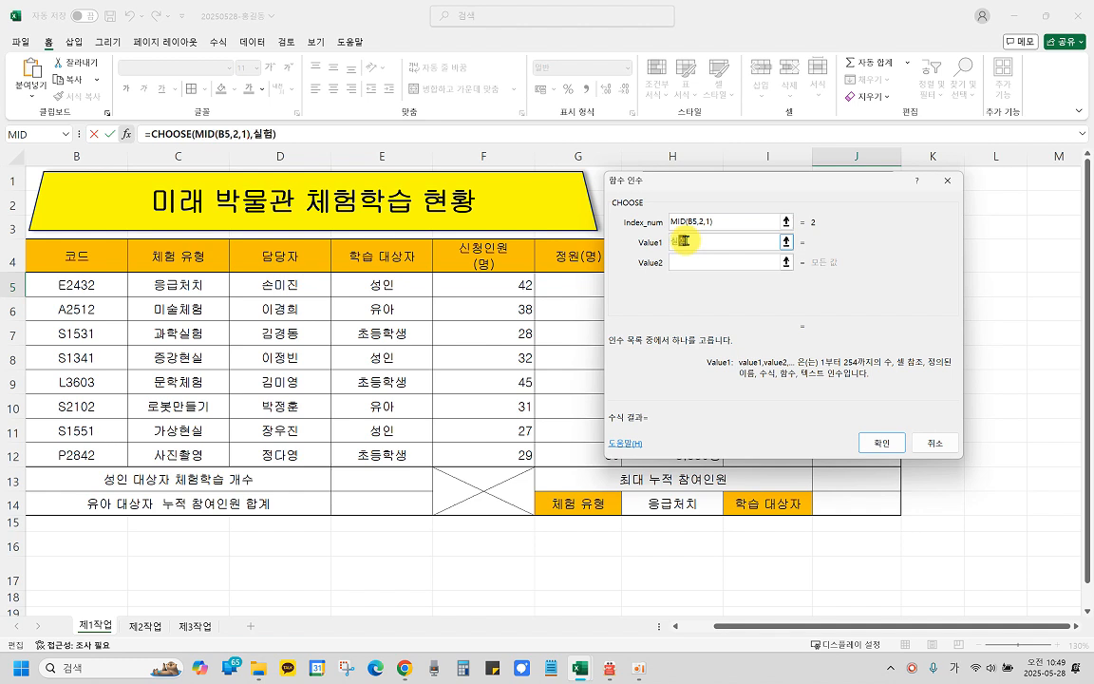
click(715, 249)
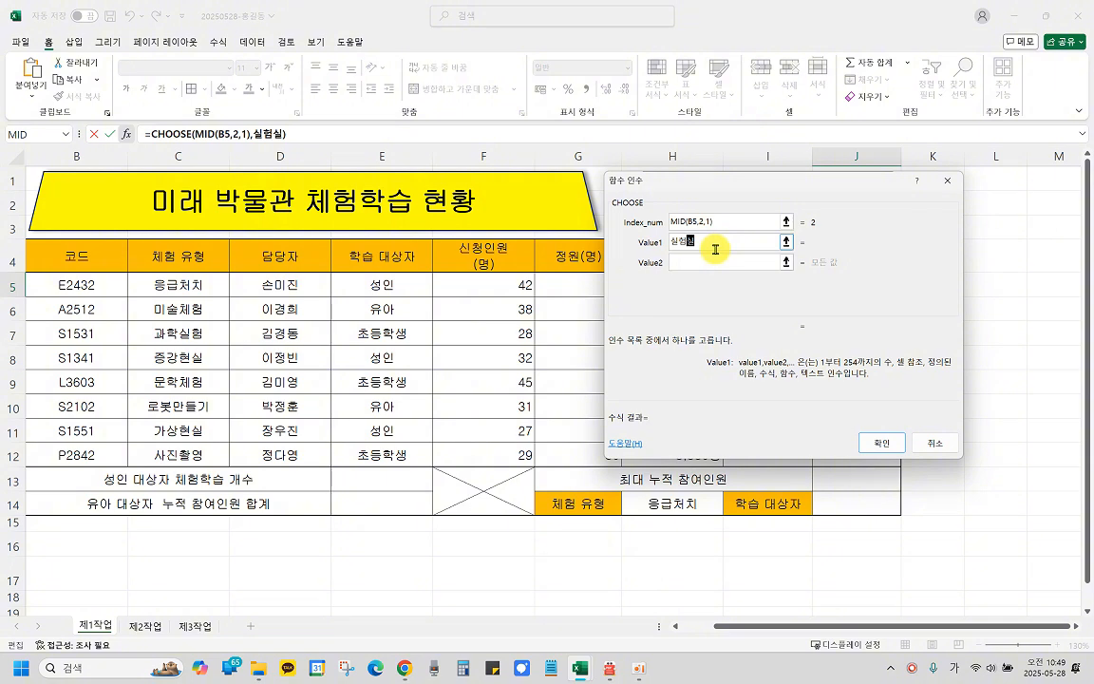
click(714, 260)
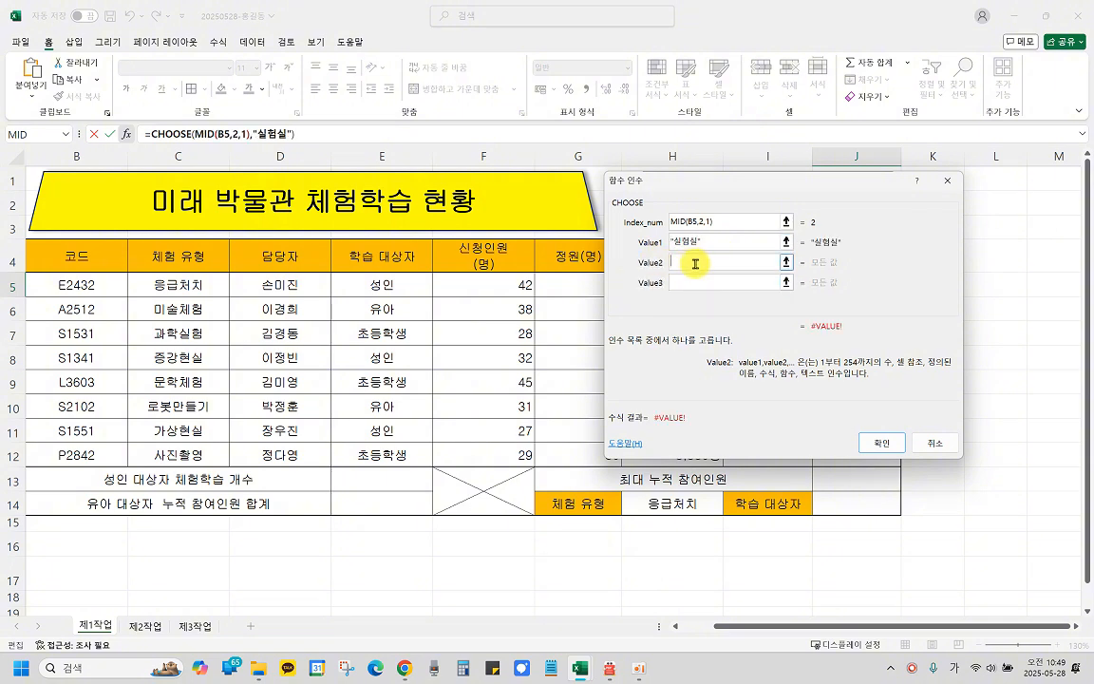
text(강다)
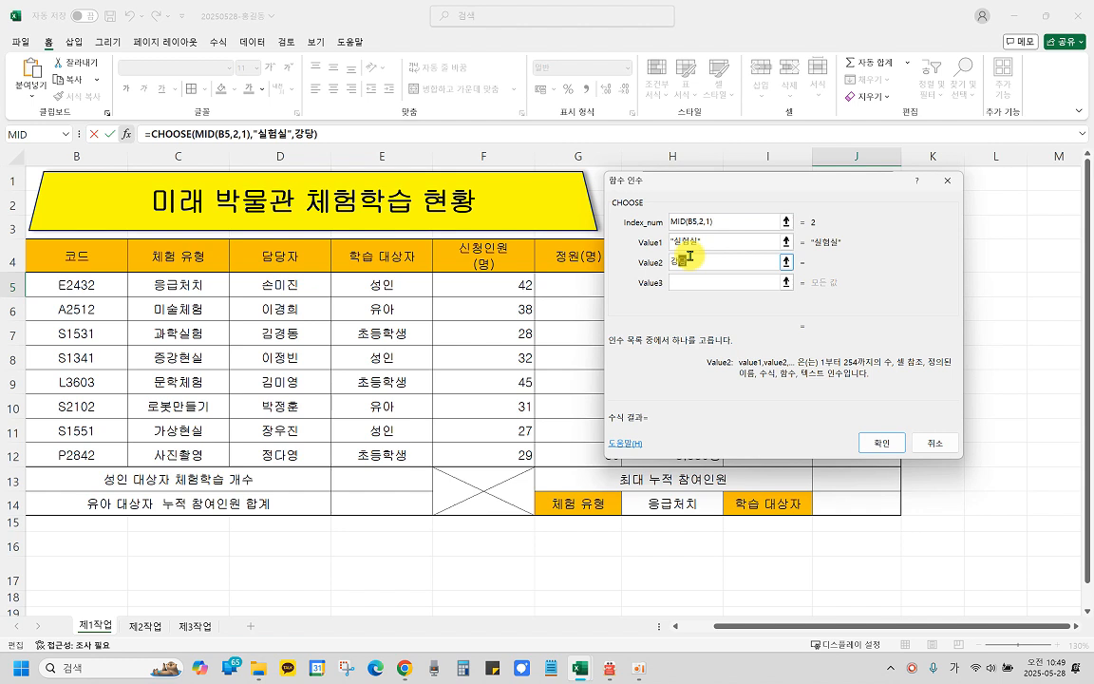
click(707, 283)
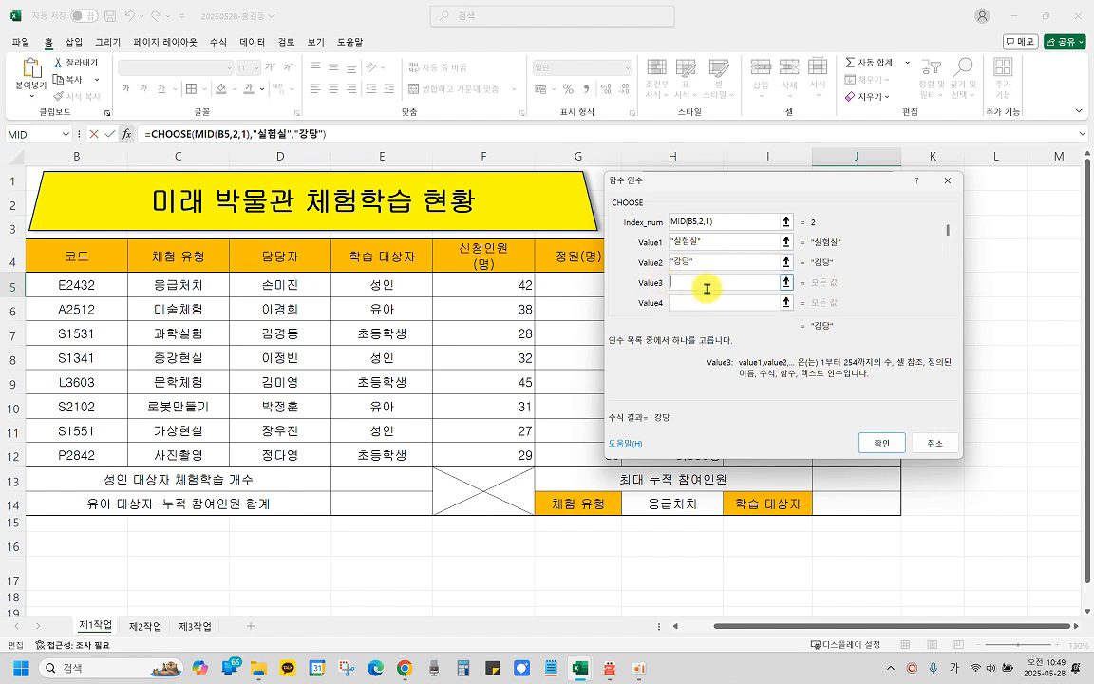
text(강의실)
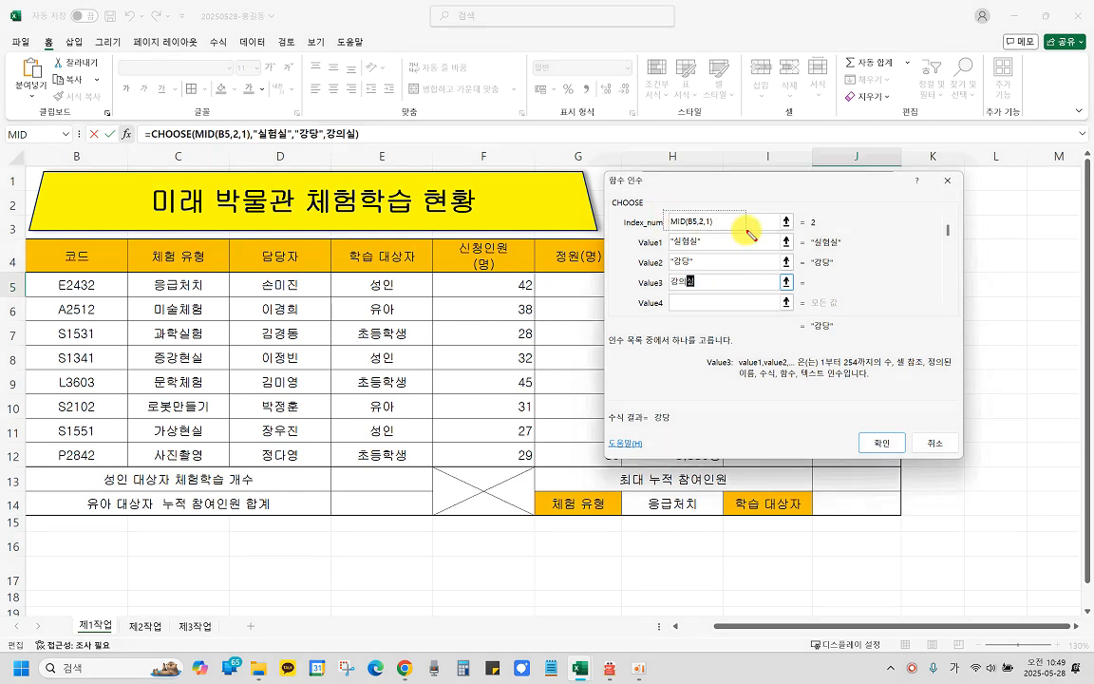
drag(664, 211, 748, 230)
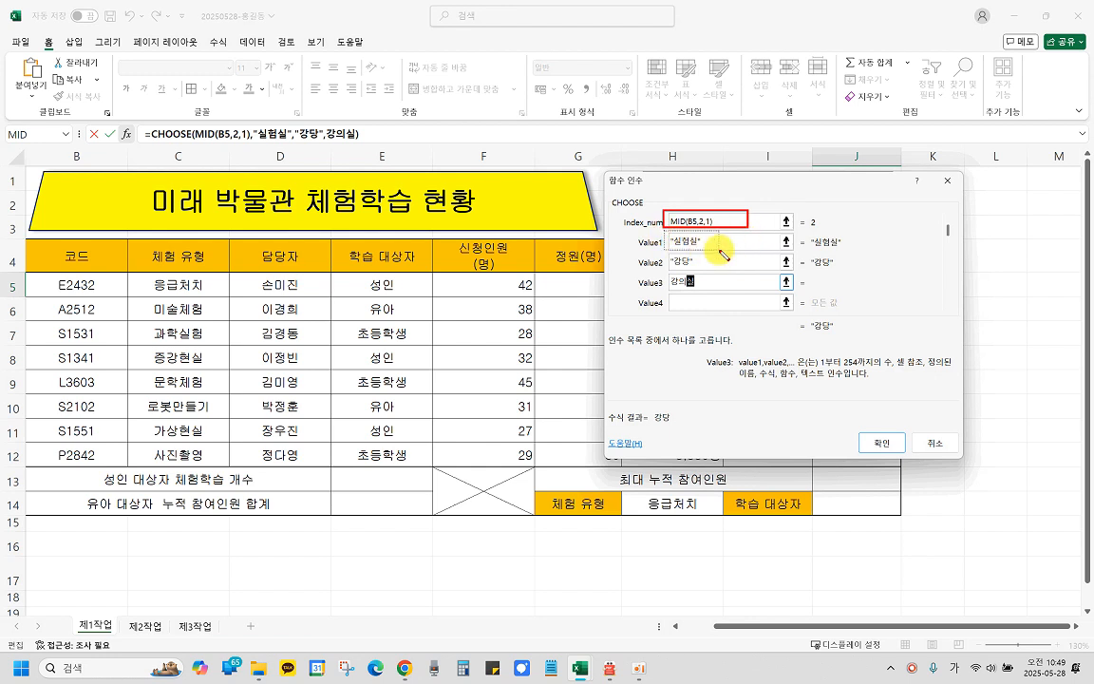
mouse_move(665, 232)
mouse_down()
mouse_move(719, 249)
mouse_move(707, 269)
mouse_up()
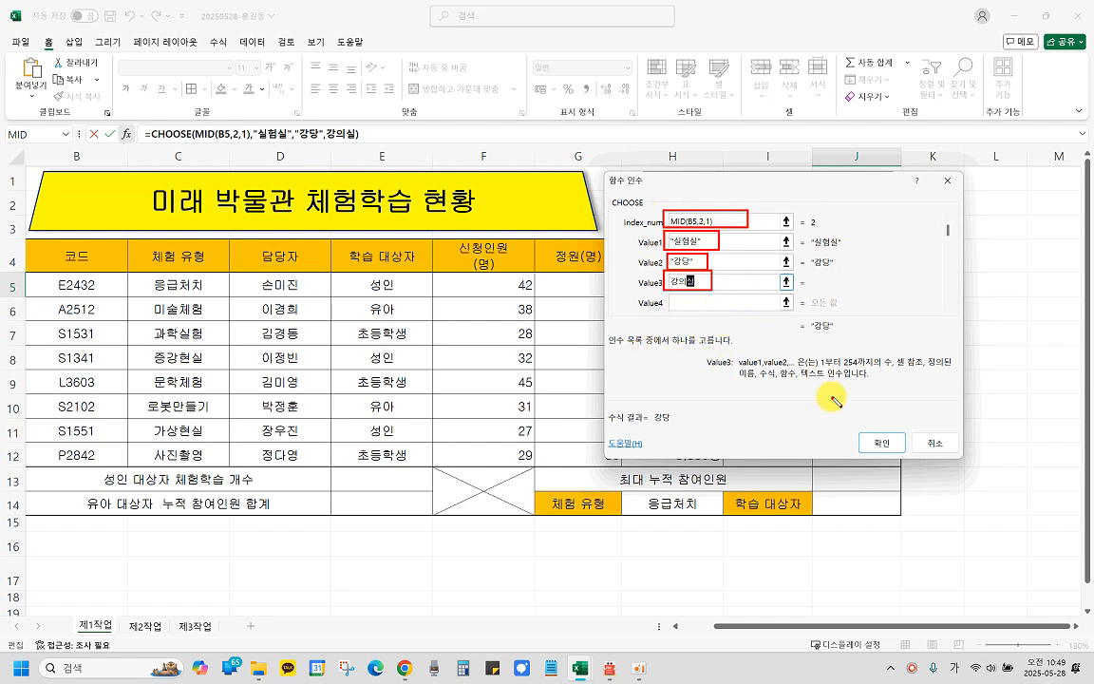
Step: Finish the CHOOSE formula in J5 and fill it down through J12 without formatting
click(895, 454)
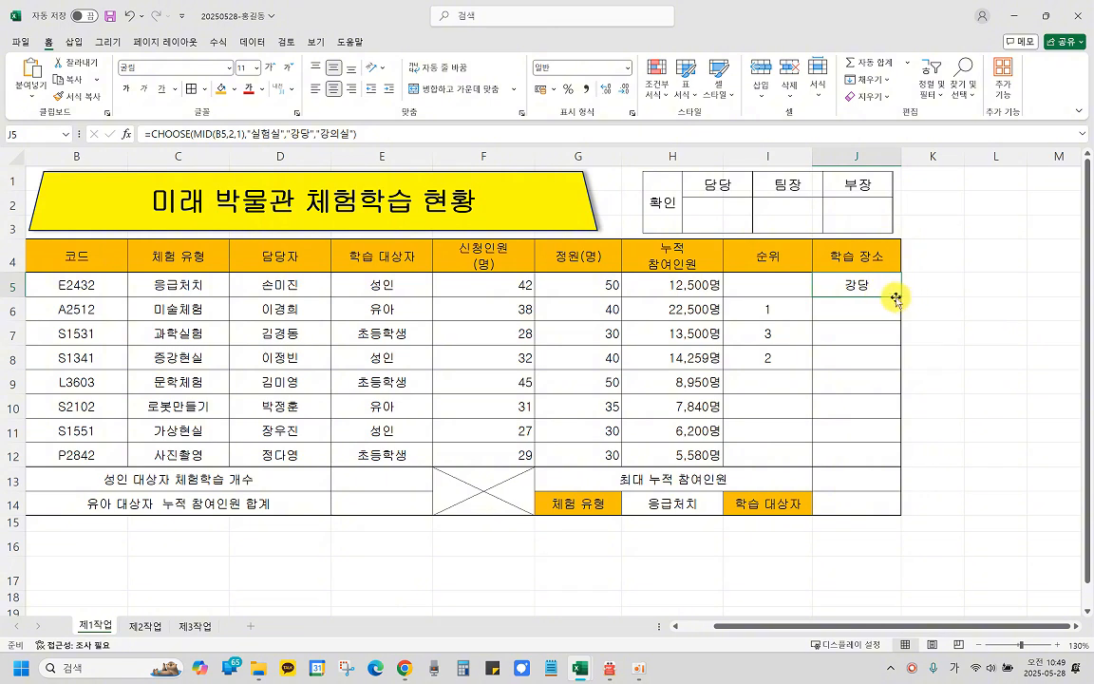
drag(899, 297, 887, 459)
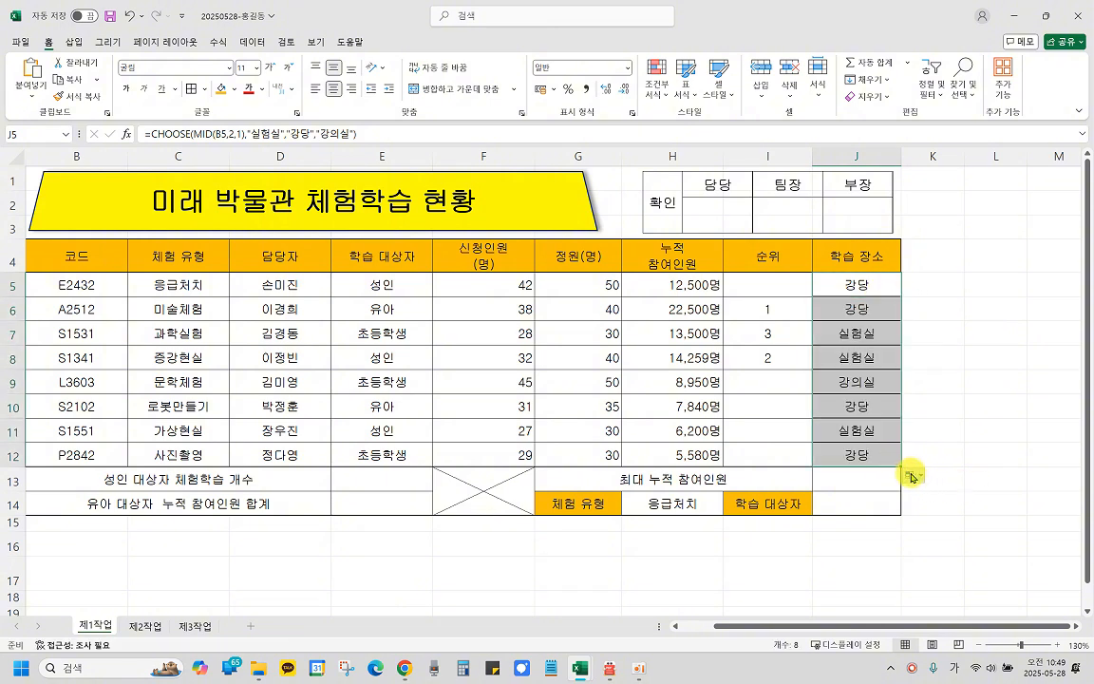
click(918, 477)
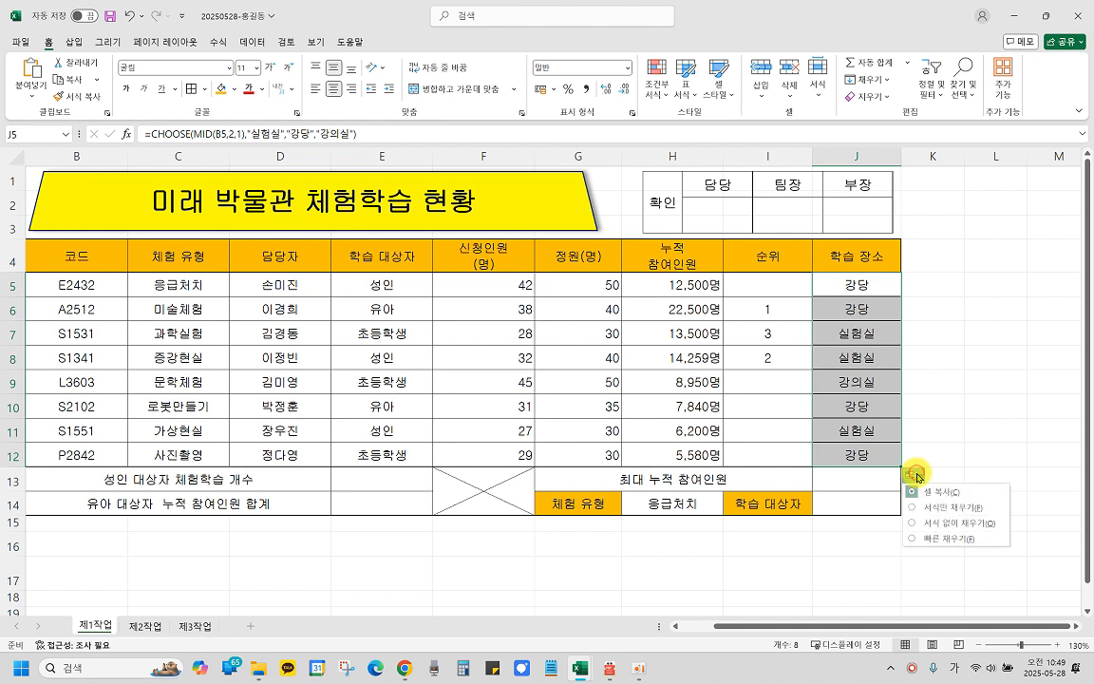
click(945, 523)
click(978, 361)
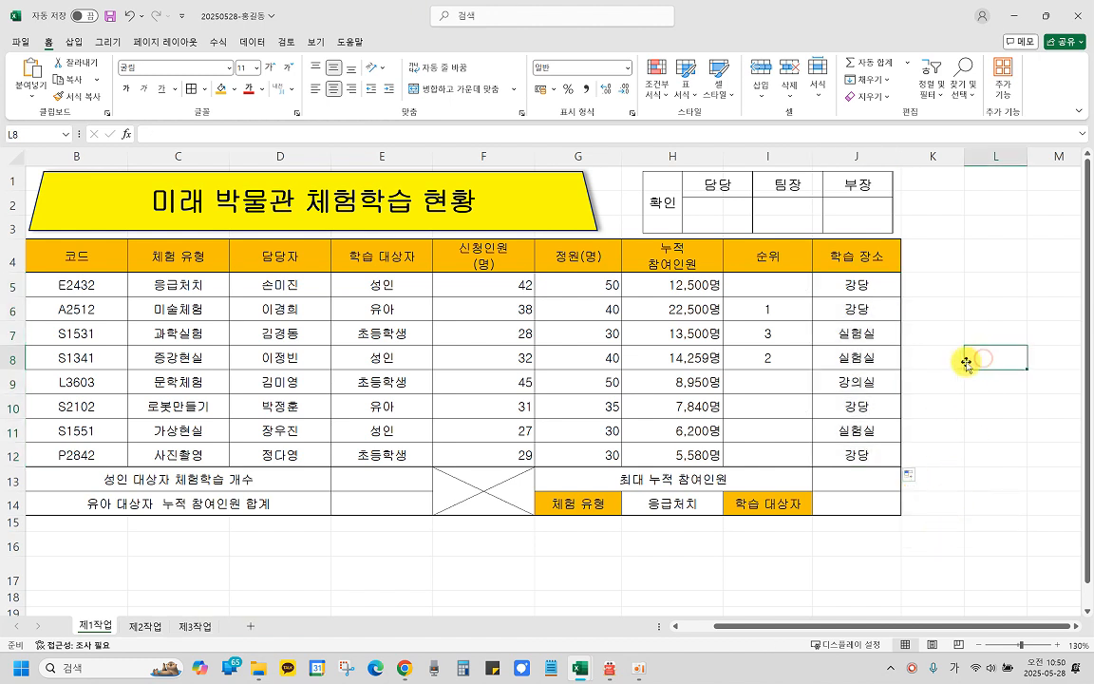
Step: Check the copied 학습 장소 formulas in J6 through J9 and the 순위 formula in I5
click(881, 308)
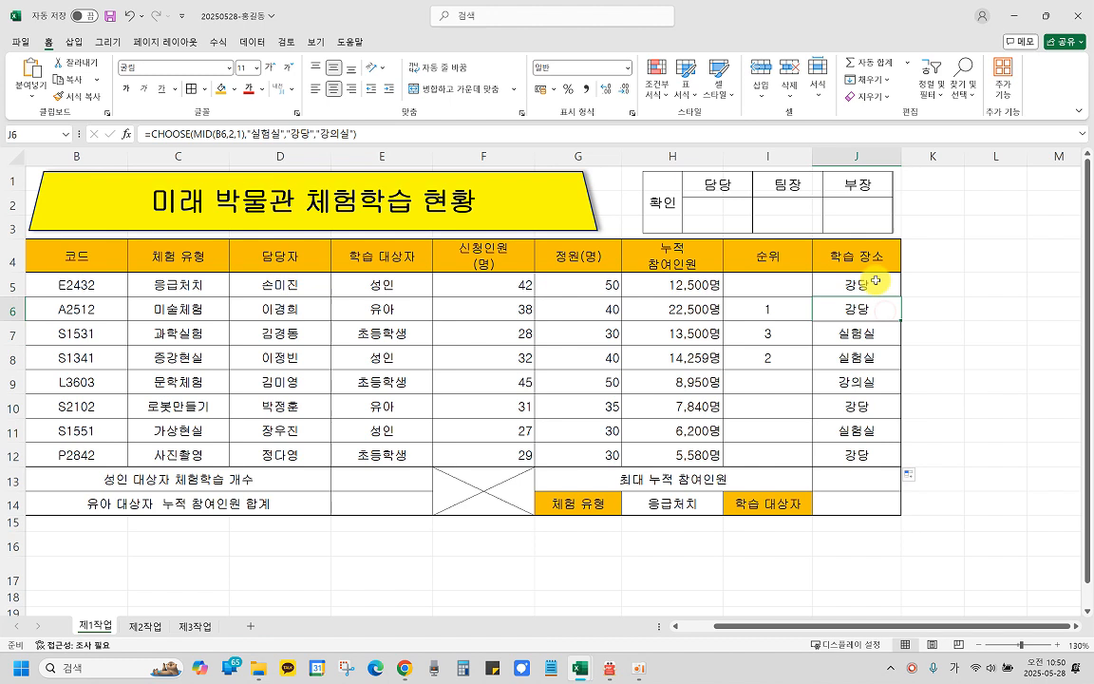
click(875, 344)
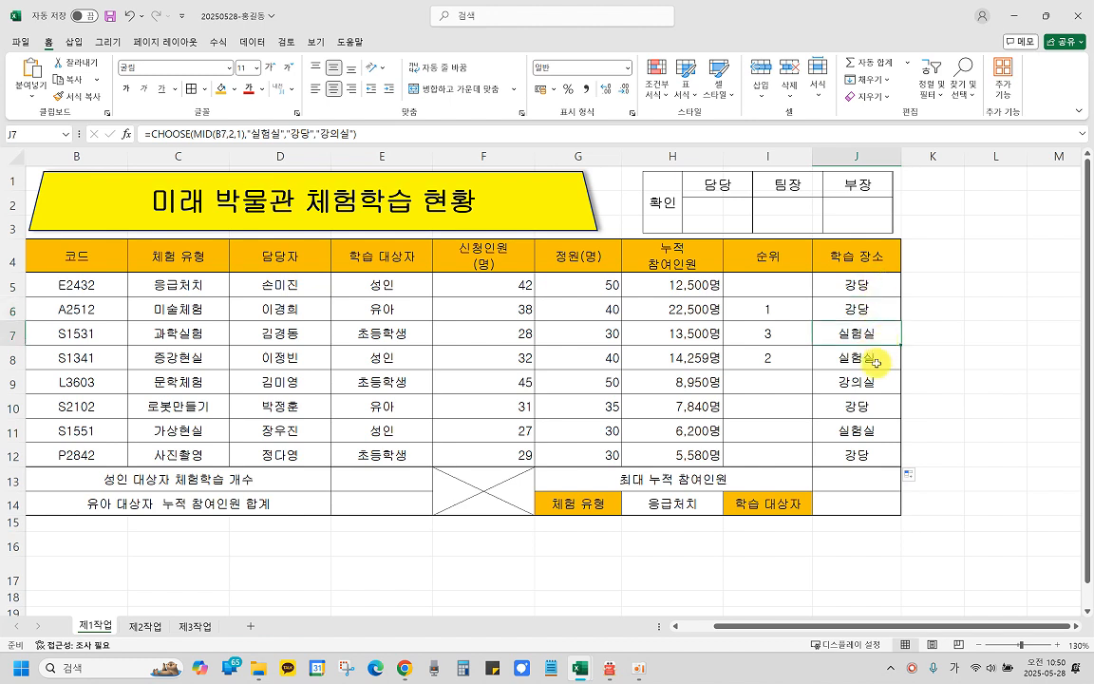
click(873, 357)
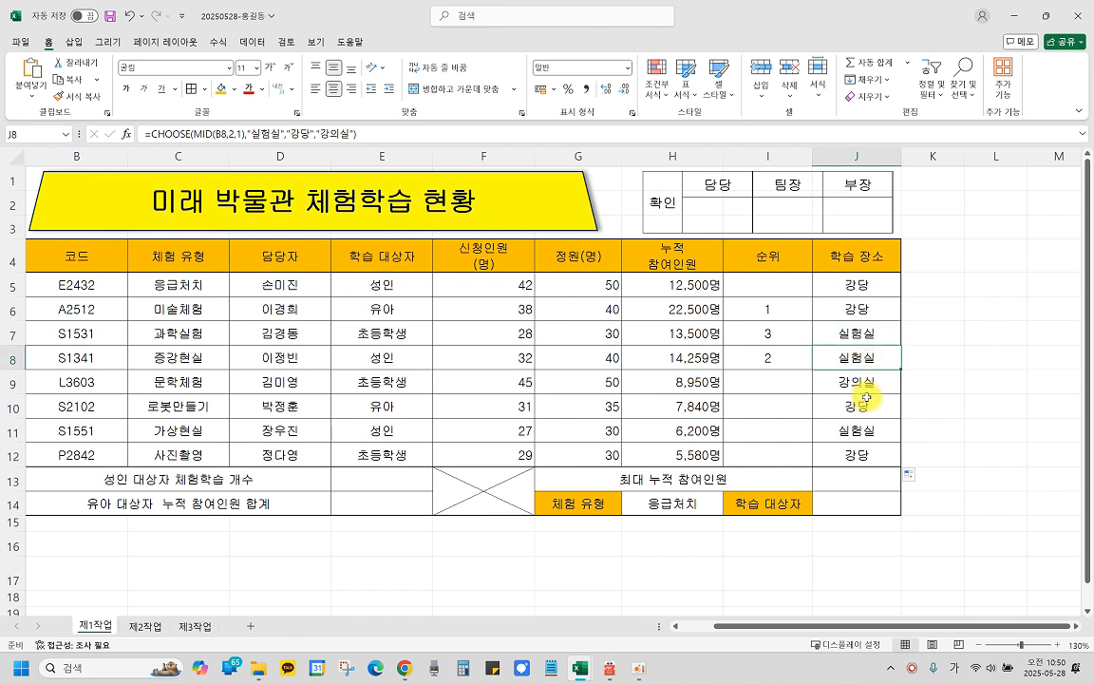
click(866, 379)
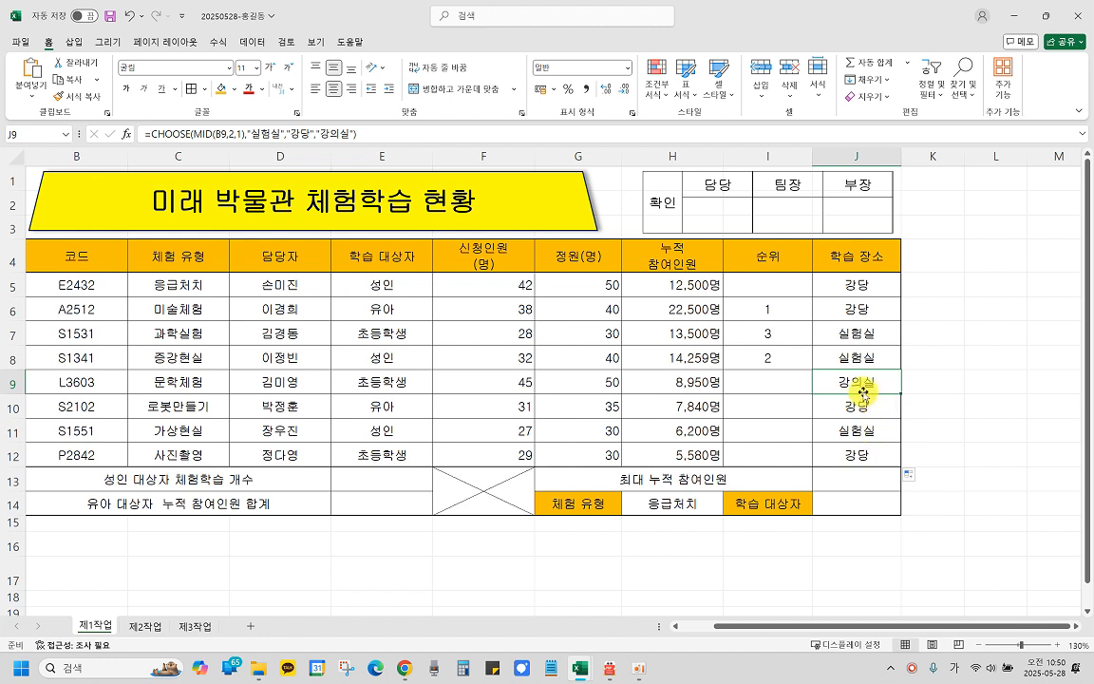
click(775, 278)
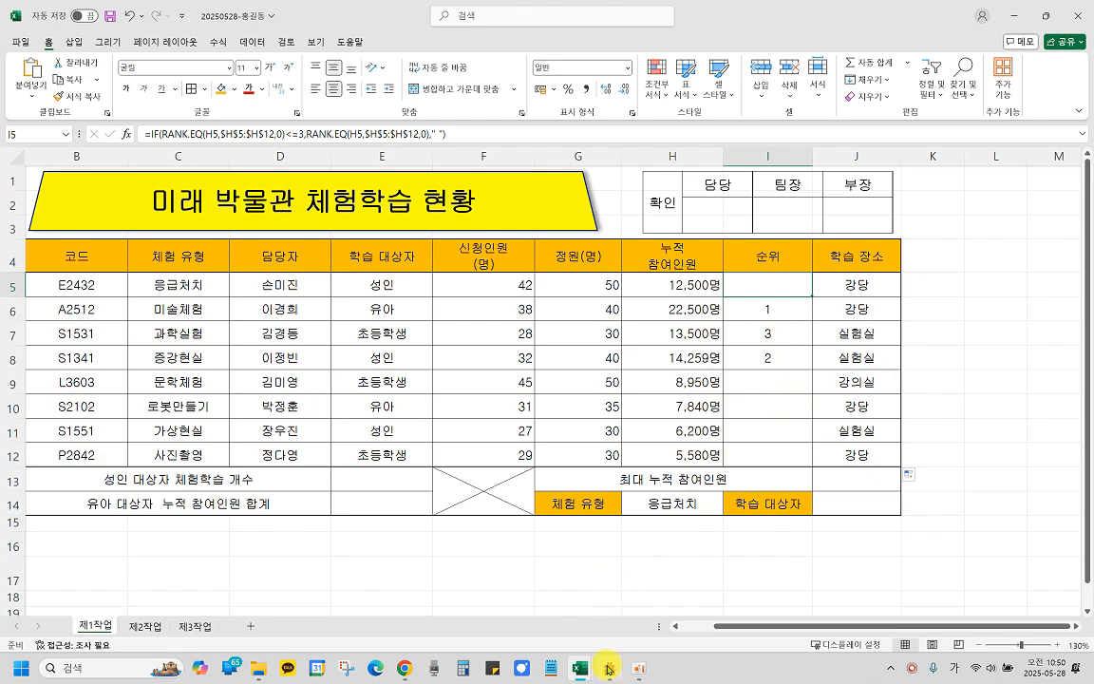
Step: Switch to the exam question PDF and read condition (3) on 성인 대상자 체험학습 개수
key(alt+Tab)
scroll(525, 408, down, 4)
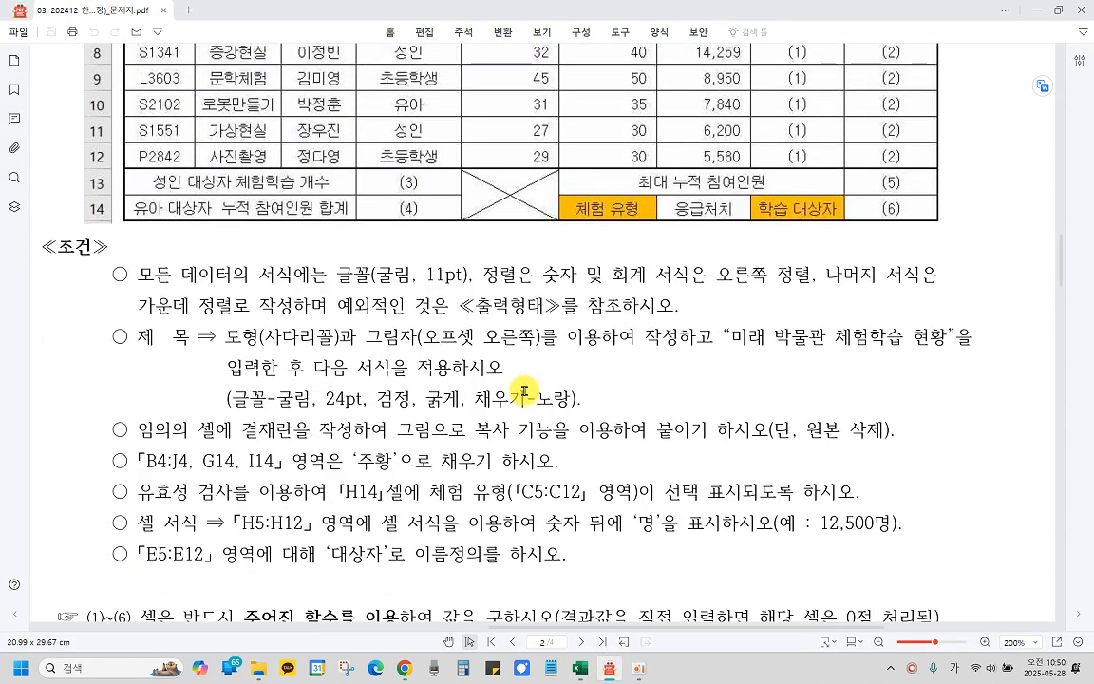
scroll(524, 404, down, 2)
scroll(524, 392, down, 4)
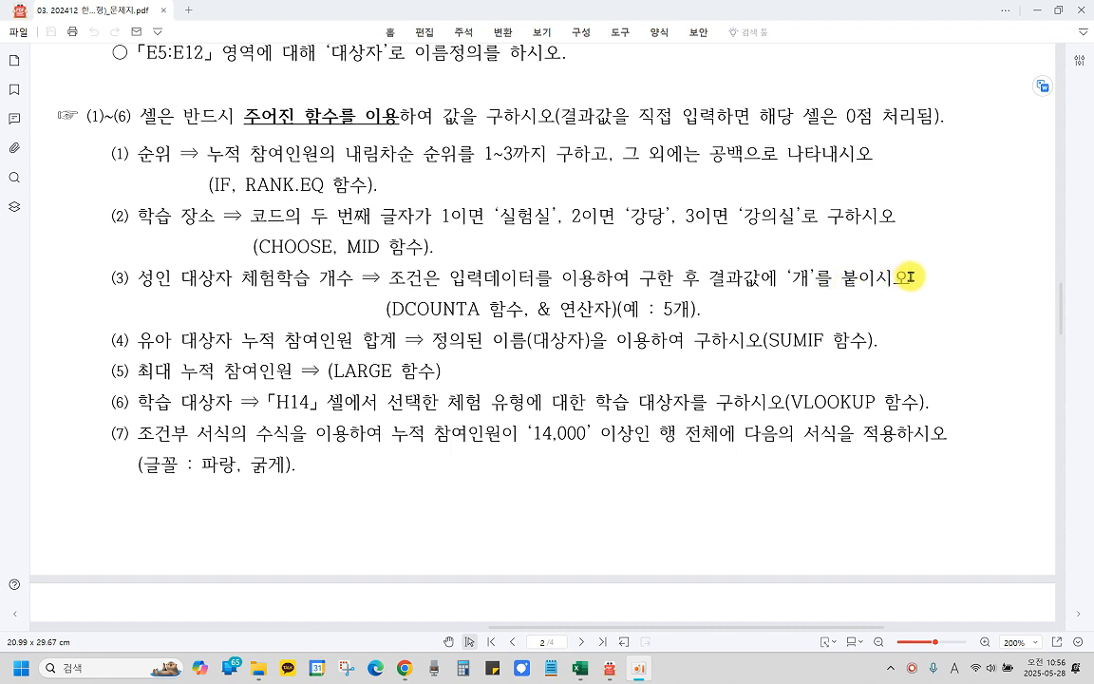
drag(147, 277, 339, 277)
click(257, 313)
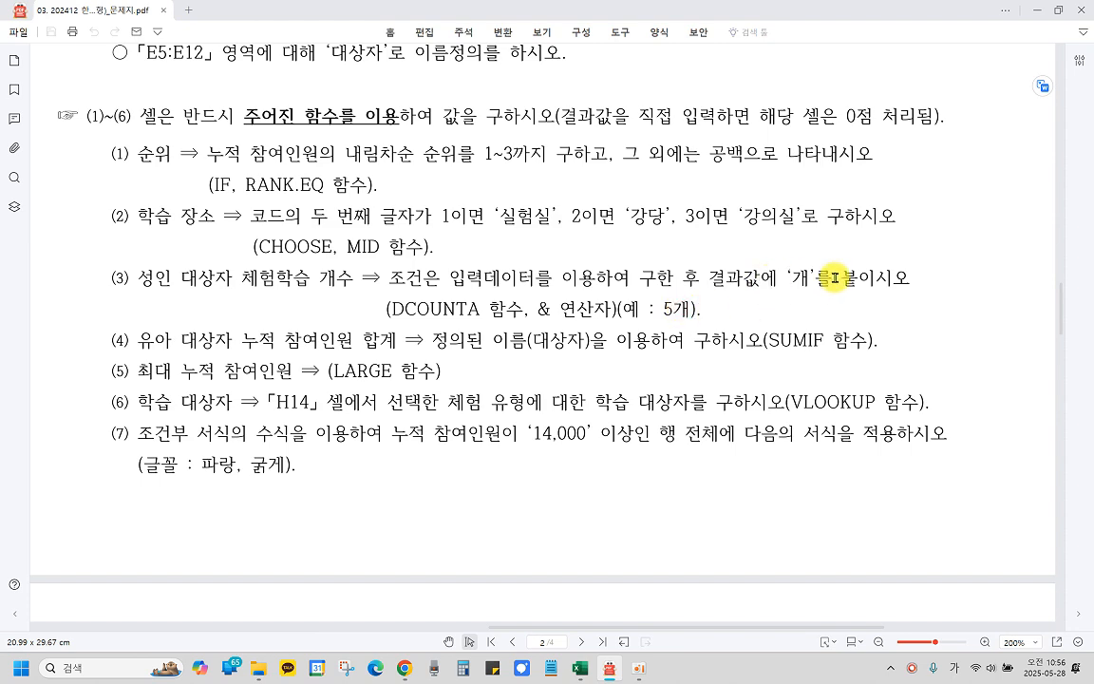
Step: Switch back to the exam answer workbook in Excel and select cell E13 for 성인 대상자 체험학습 개수
mouse_move(581, 667)
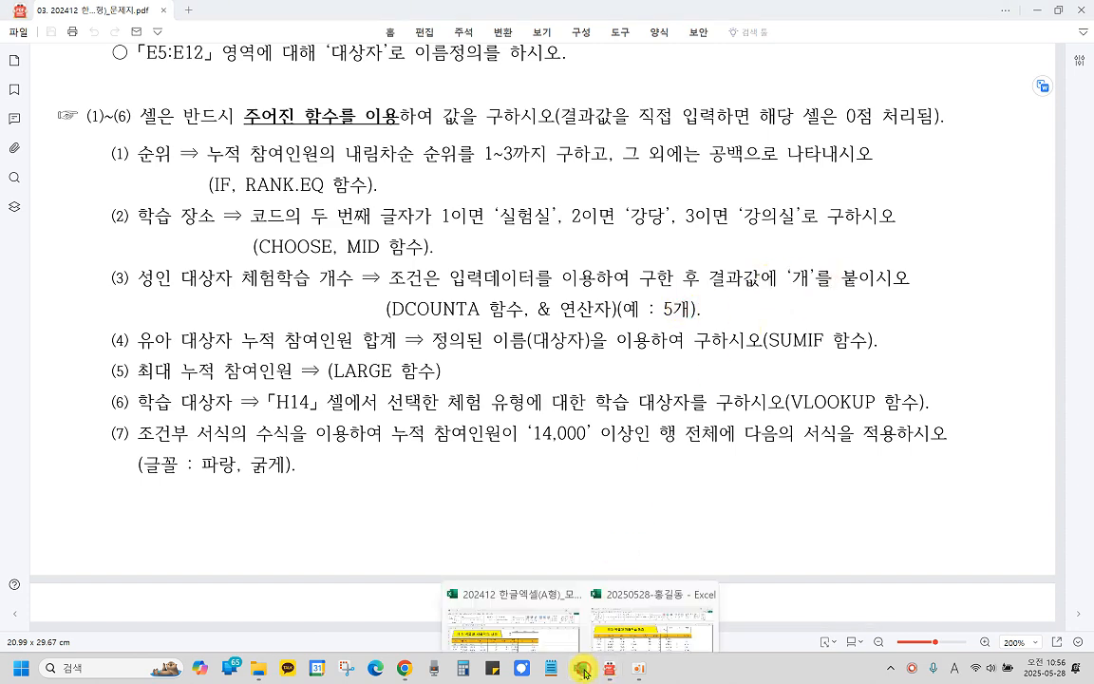
click(662, 603)
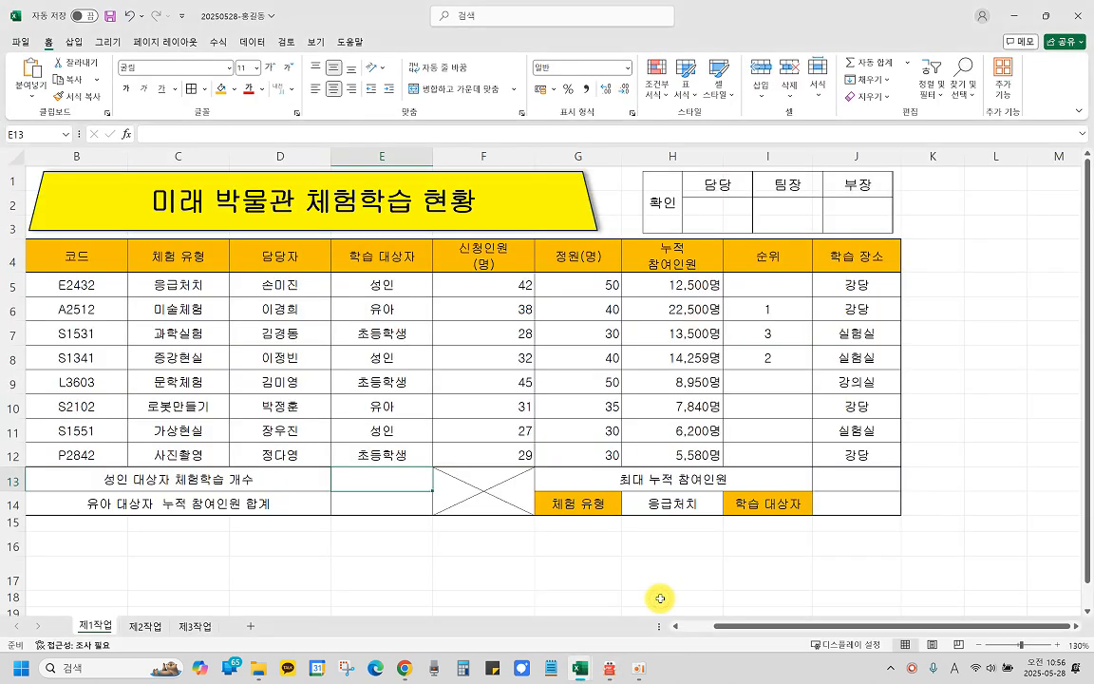
click(404, 477)
click(403, 477)
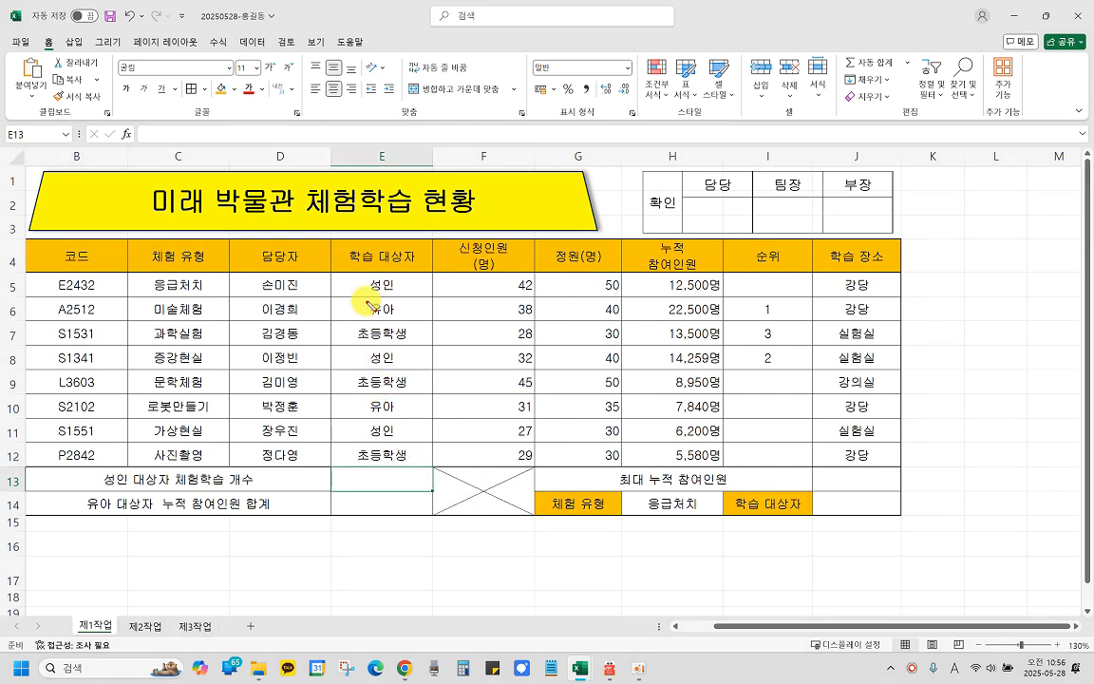
drag(339, 244, 428, 269)
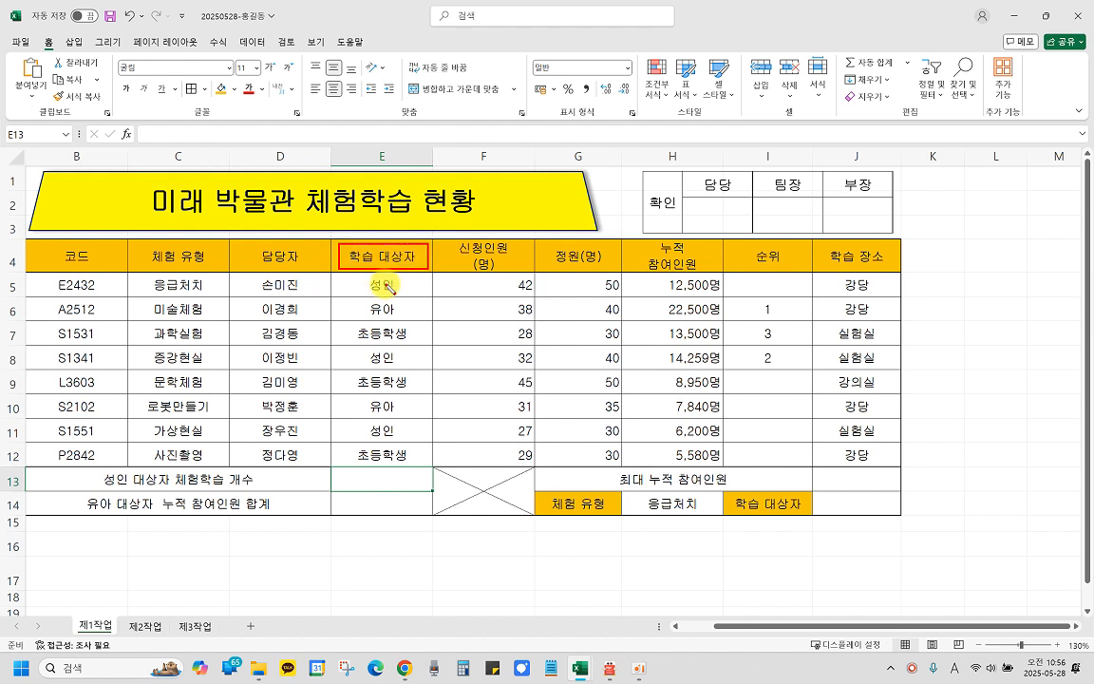
drag(362, 278, 397, 296)
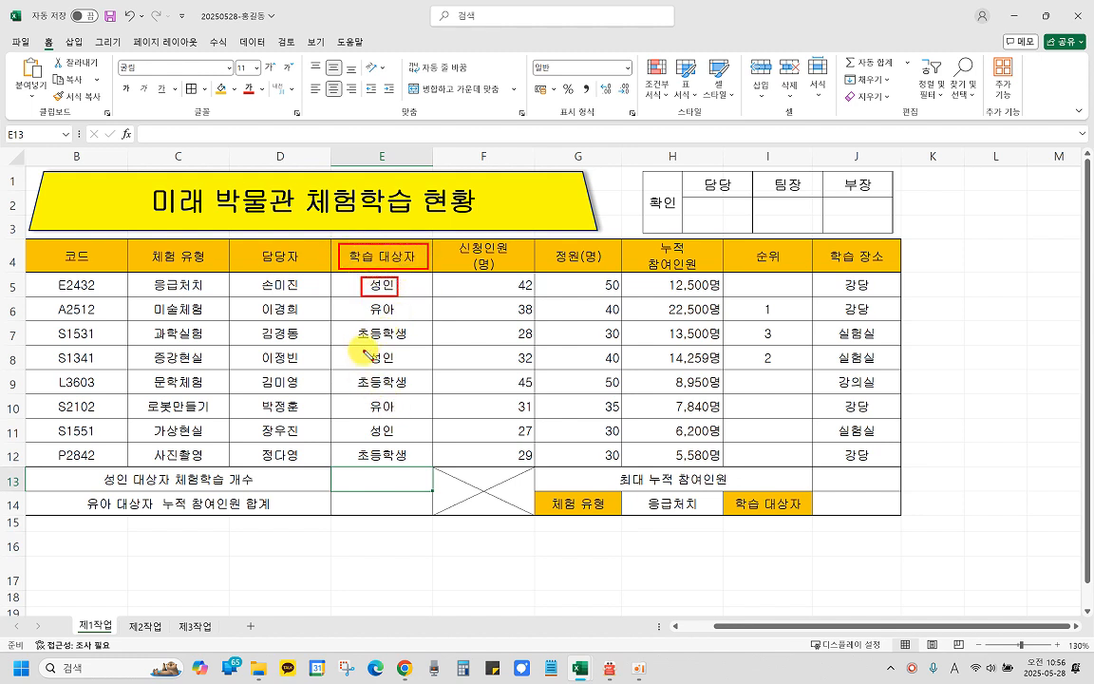
drag(362, 349, 404, 367)
drag(363, 421, 405, 444)
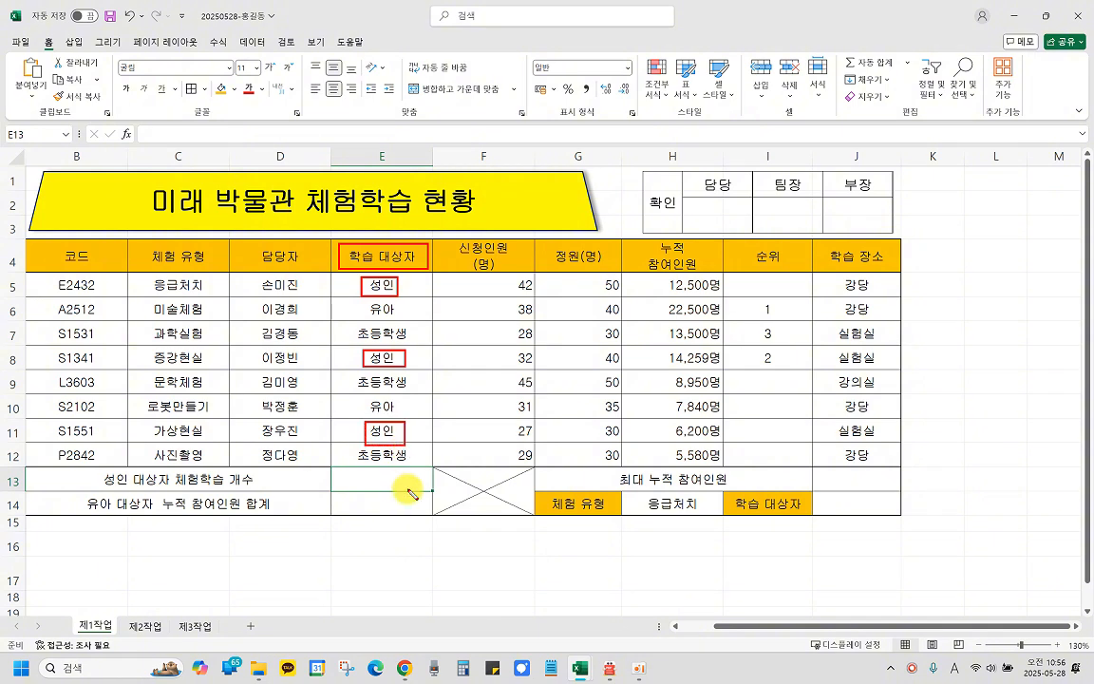
key(Escape)
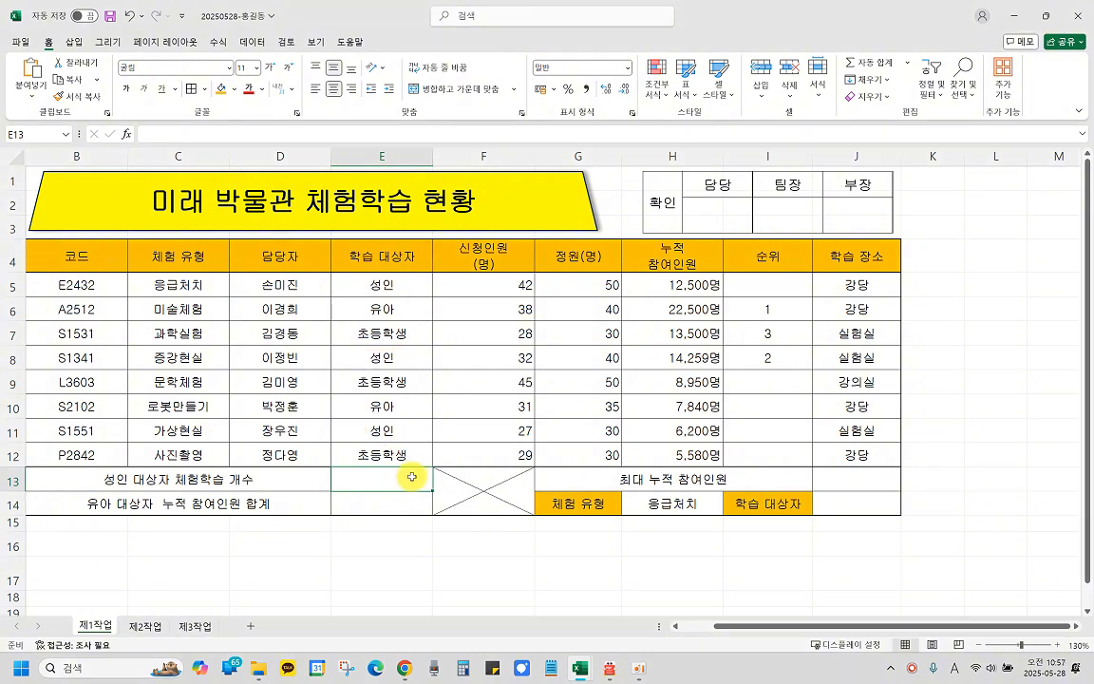
Step: Find the DCOUNTA function in the function wizard and start it in E13, moving its arguments dialog clear of the table's 정원(명) column
click(129, 134)
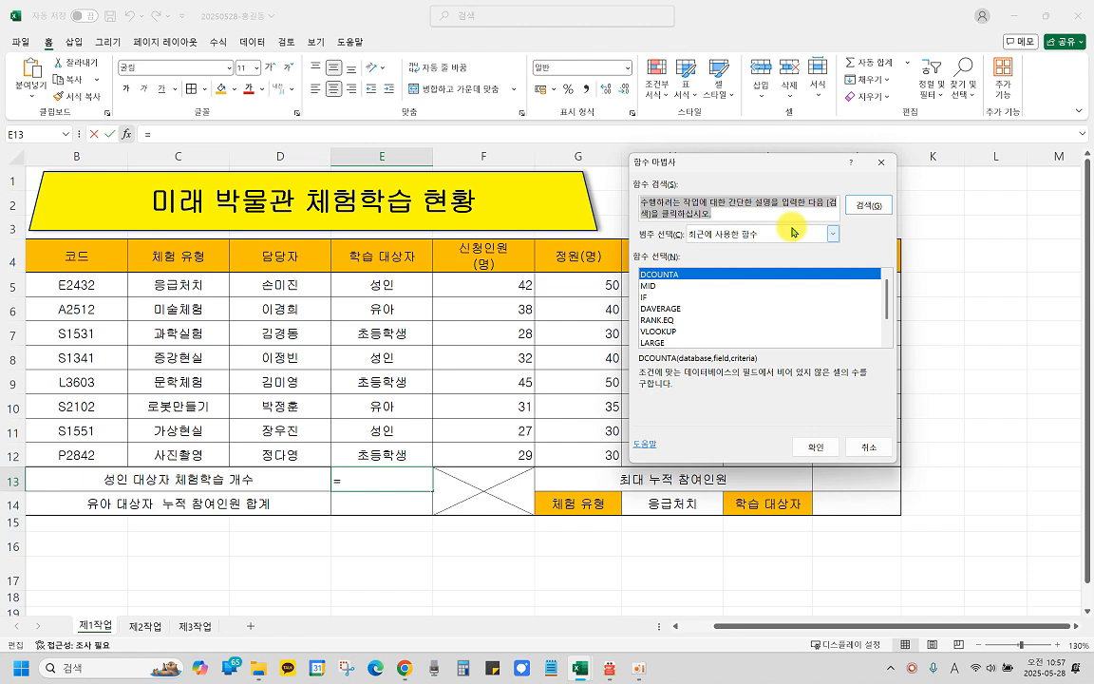
text(ㄷ)
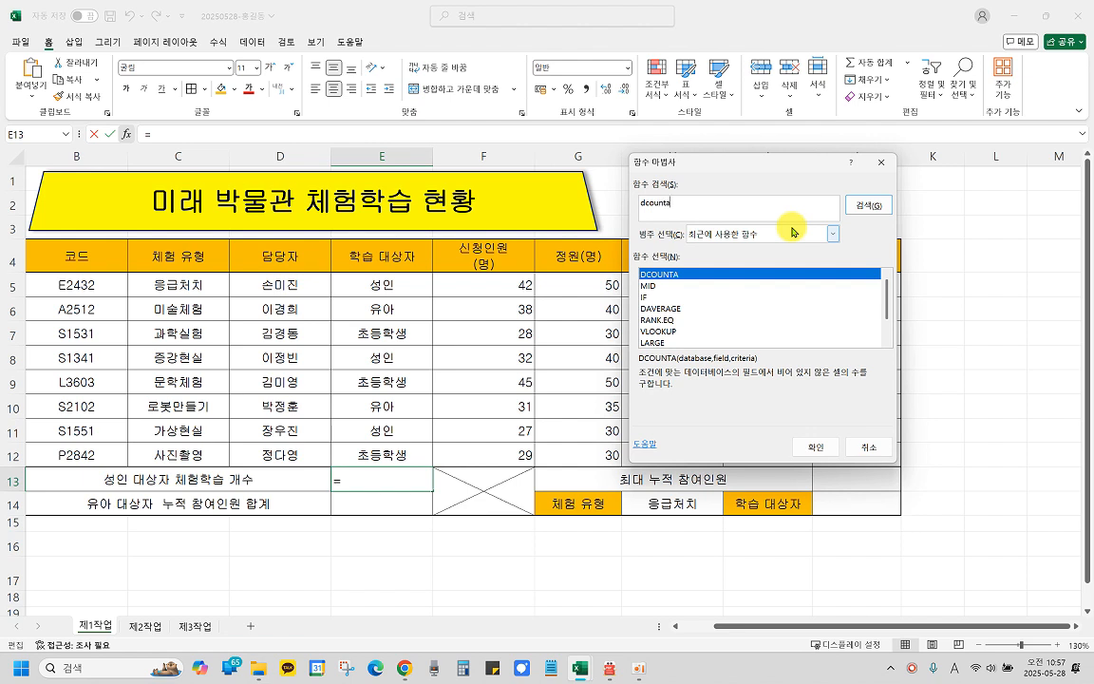
click(864, 205)
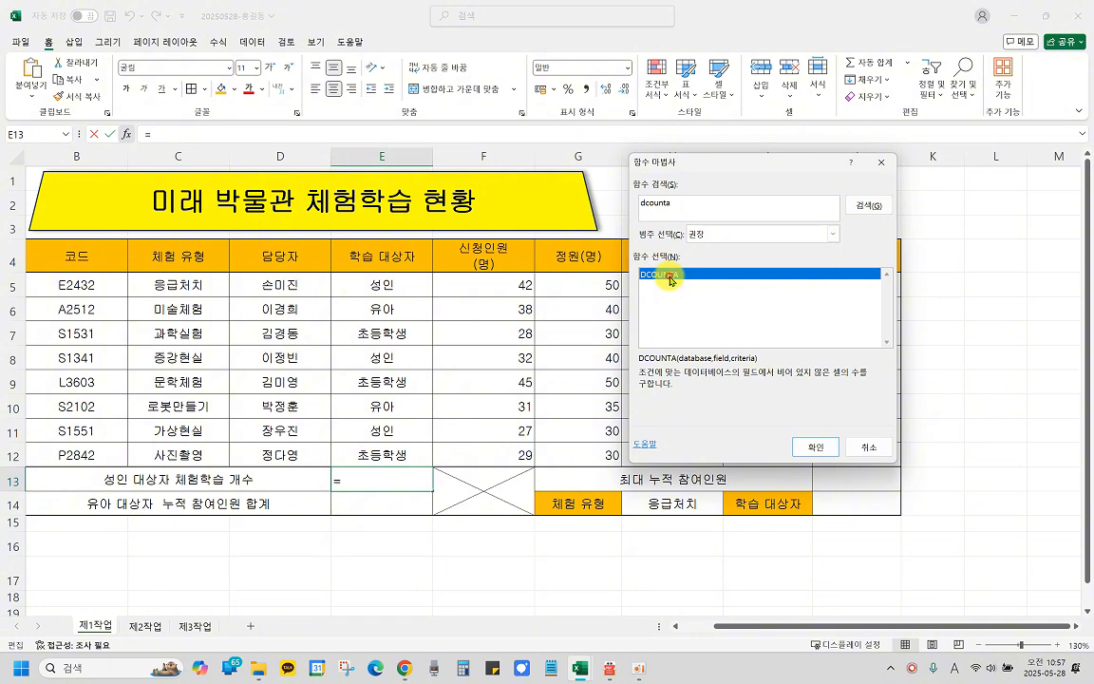
click(813, 445)
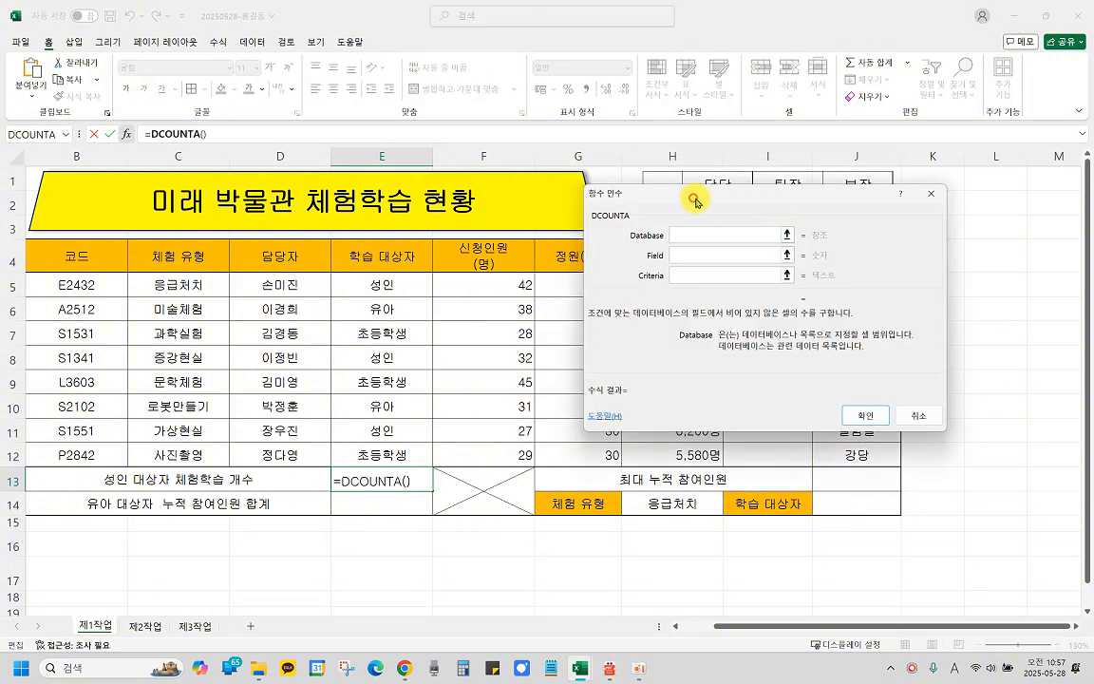
drag(694, 199, 796, 202)
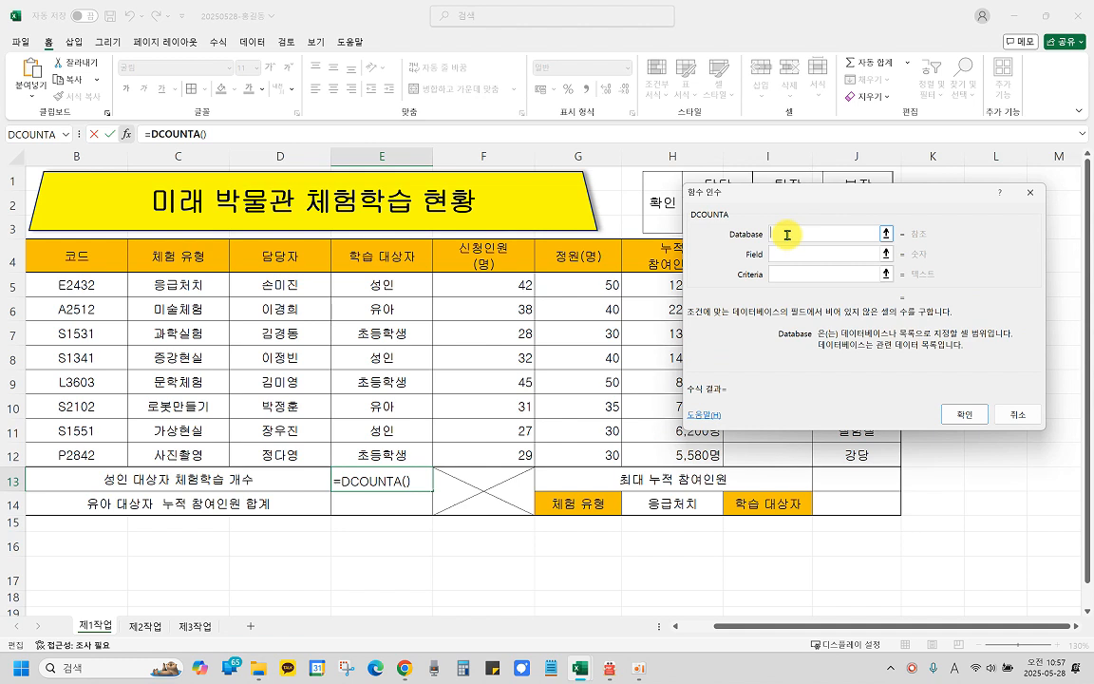
Step: Set DCOUNTA's Database to B4:G12, Field to 4 and Criteria to E4:E5, and finish the function in E13
drag(71, 252, 560, 446)
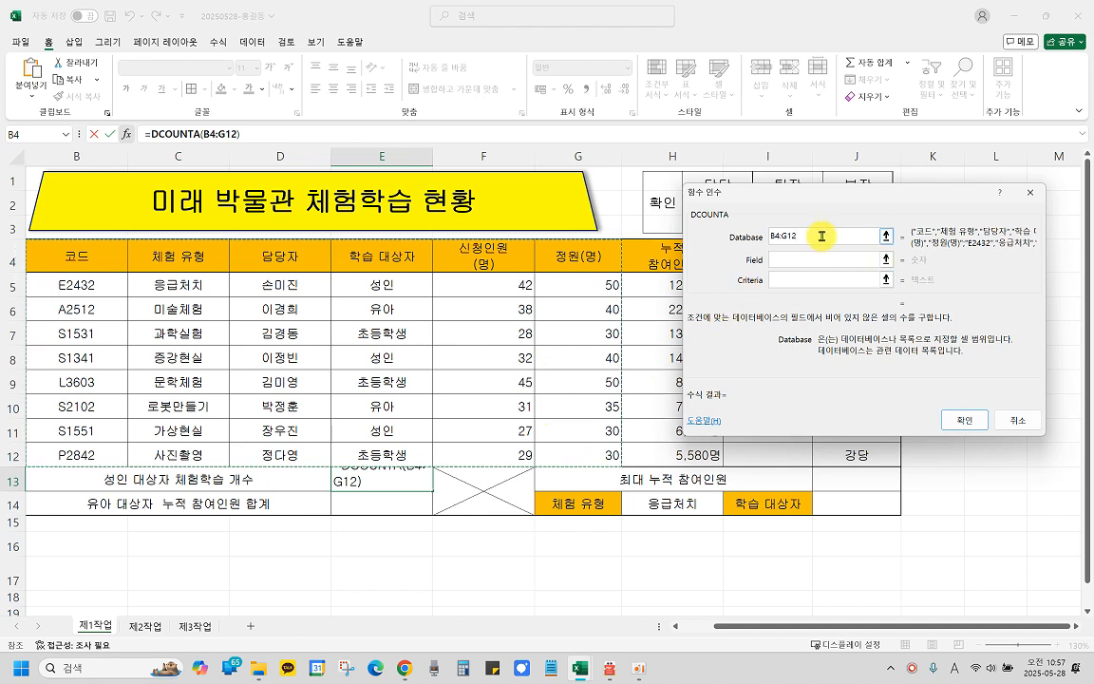
click(786, 257)
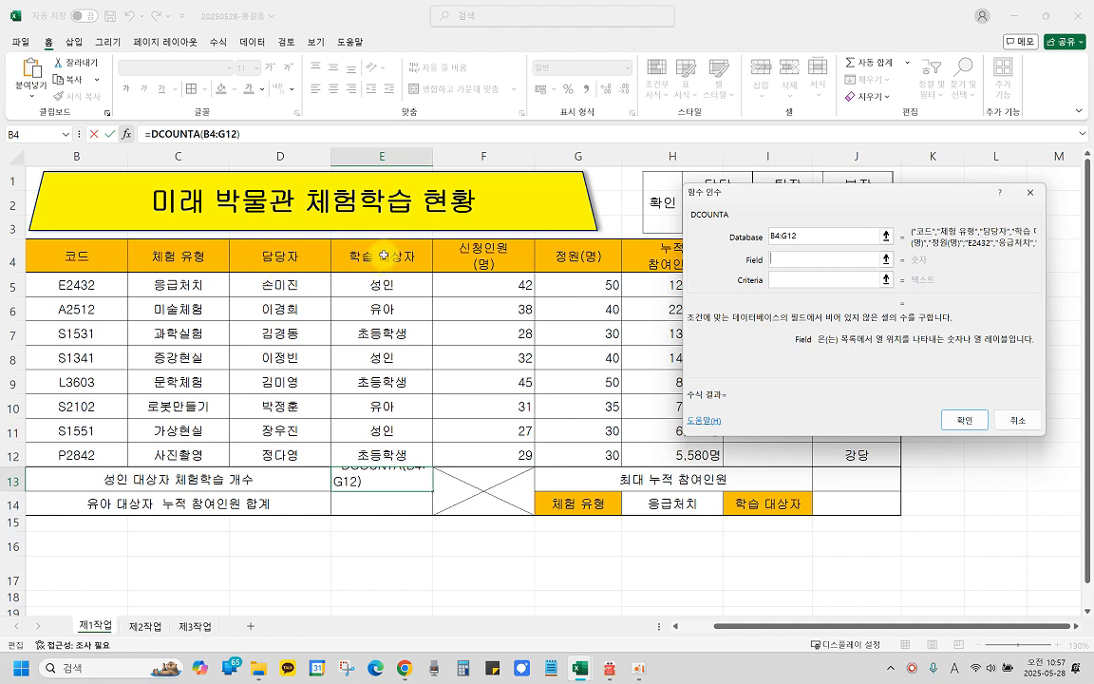
click(782, 259)
text(4)
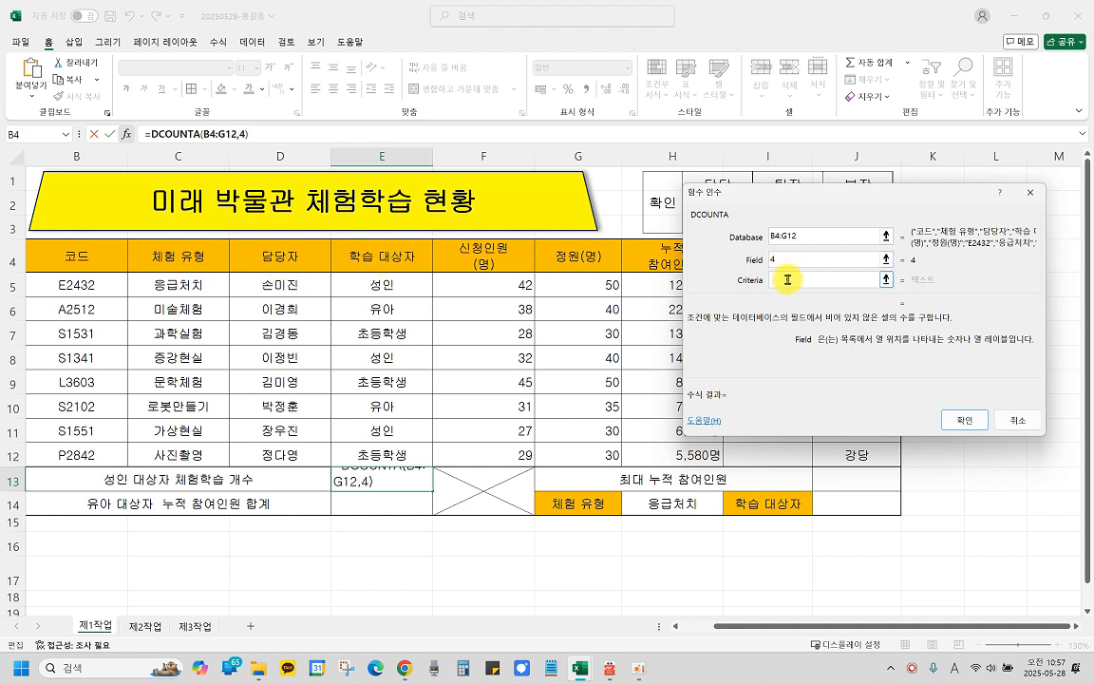
click(788, 280)
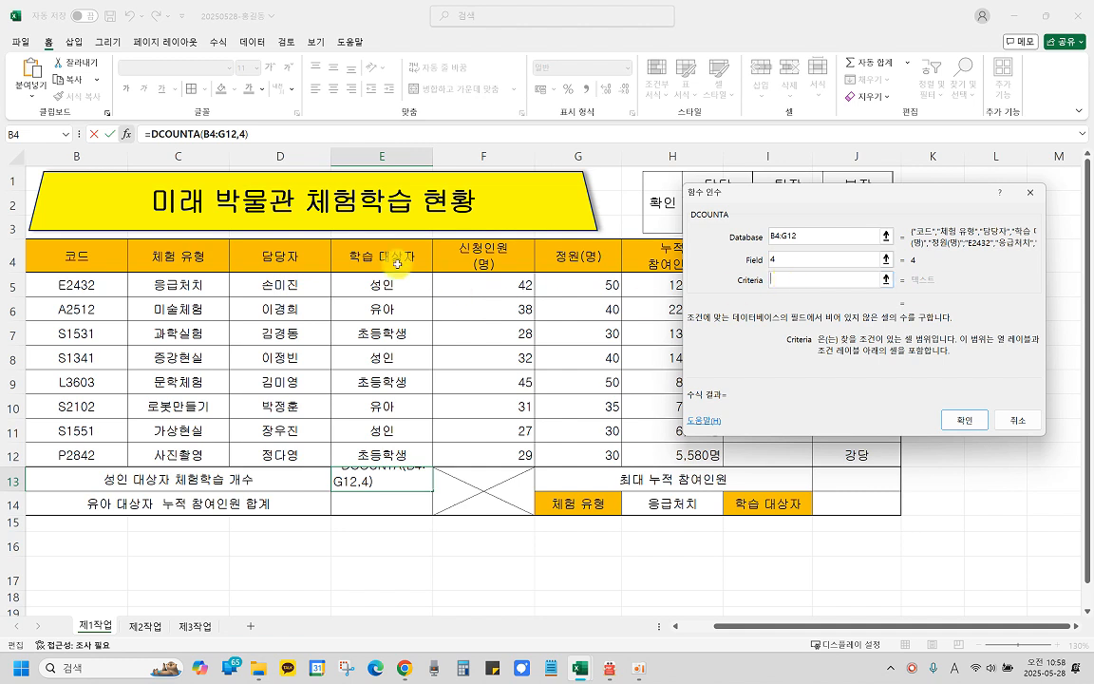
drag(383, 259, 390, 284)
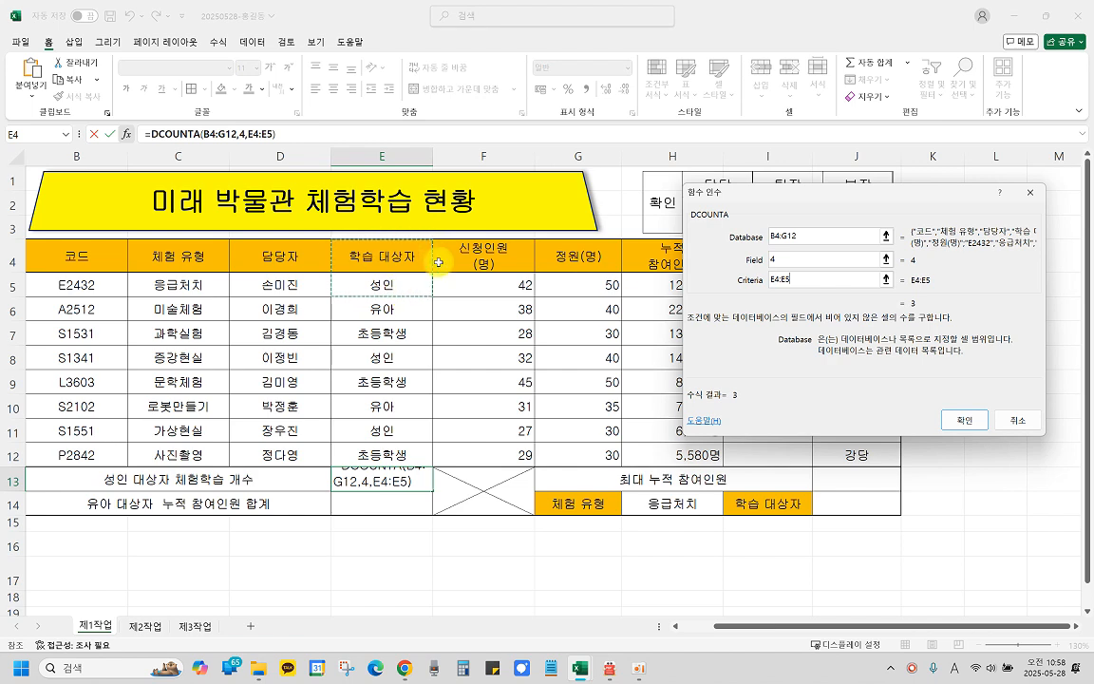
click(975, 417)
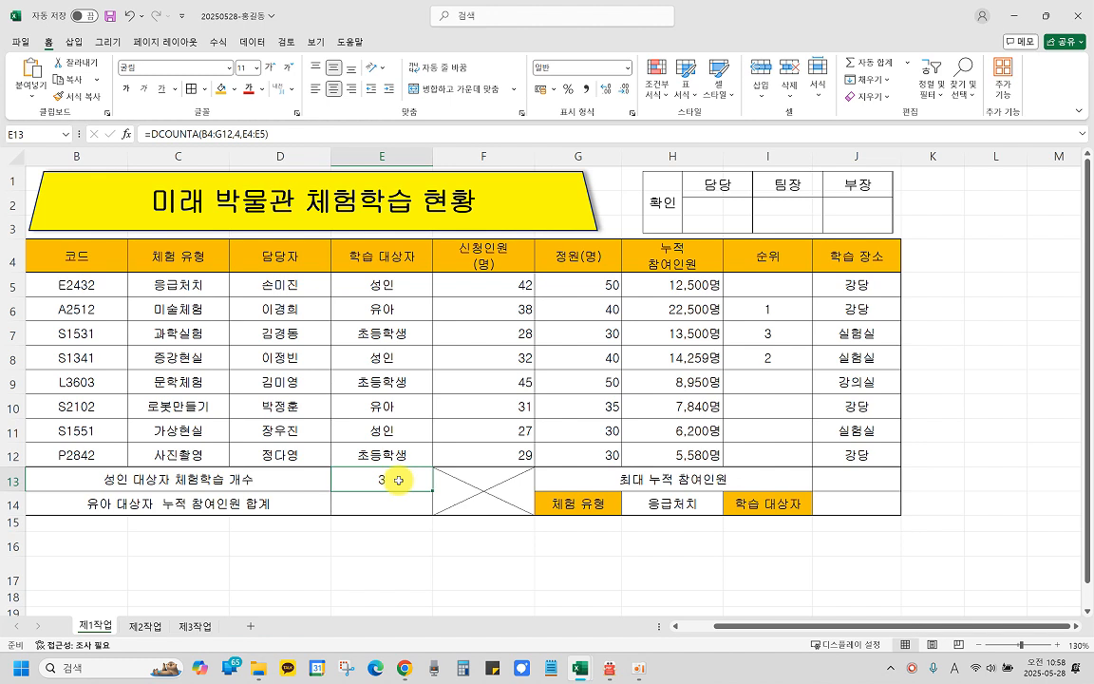
Step: Append &"개" to the end of E13's DCOUNTA formula and check the cell
click(277, 131)
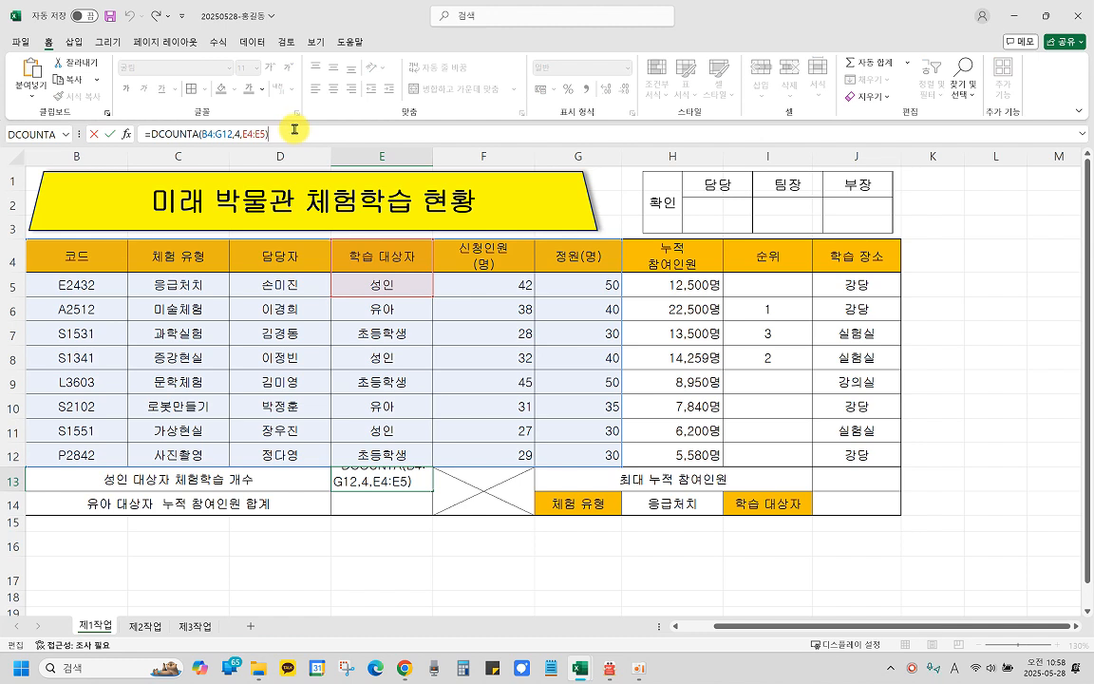
text(&"개)
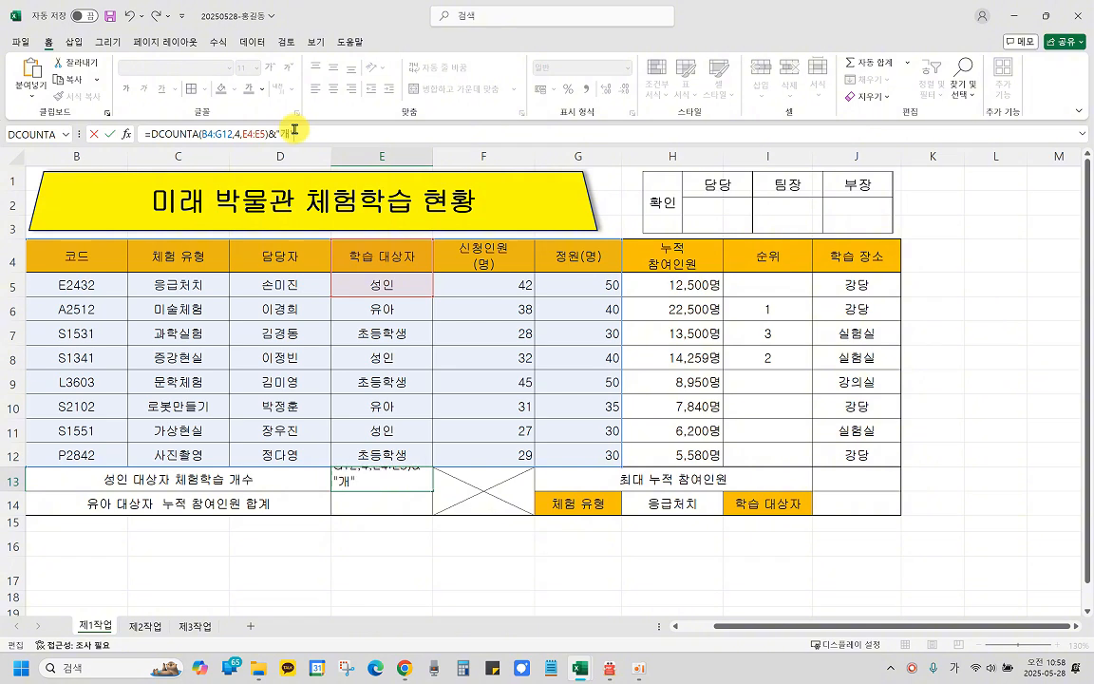
key(Return)
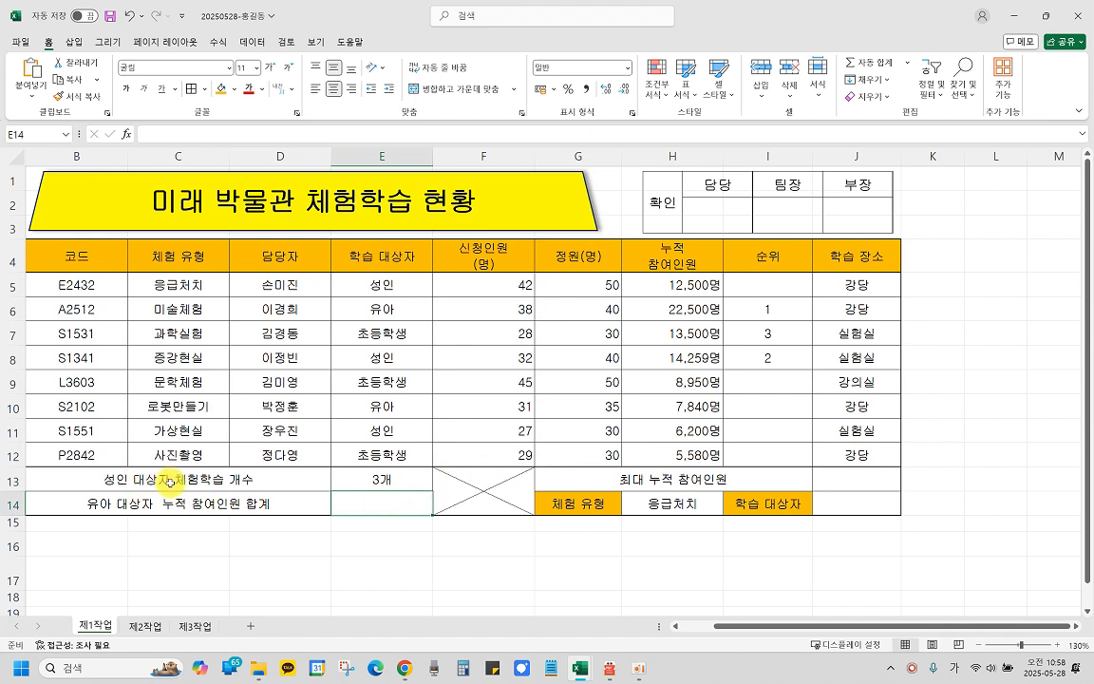
click(413, 481)
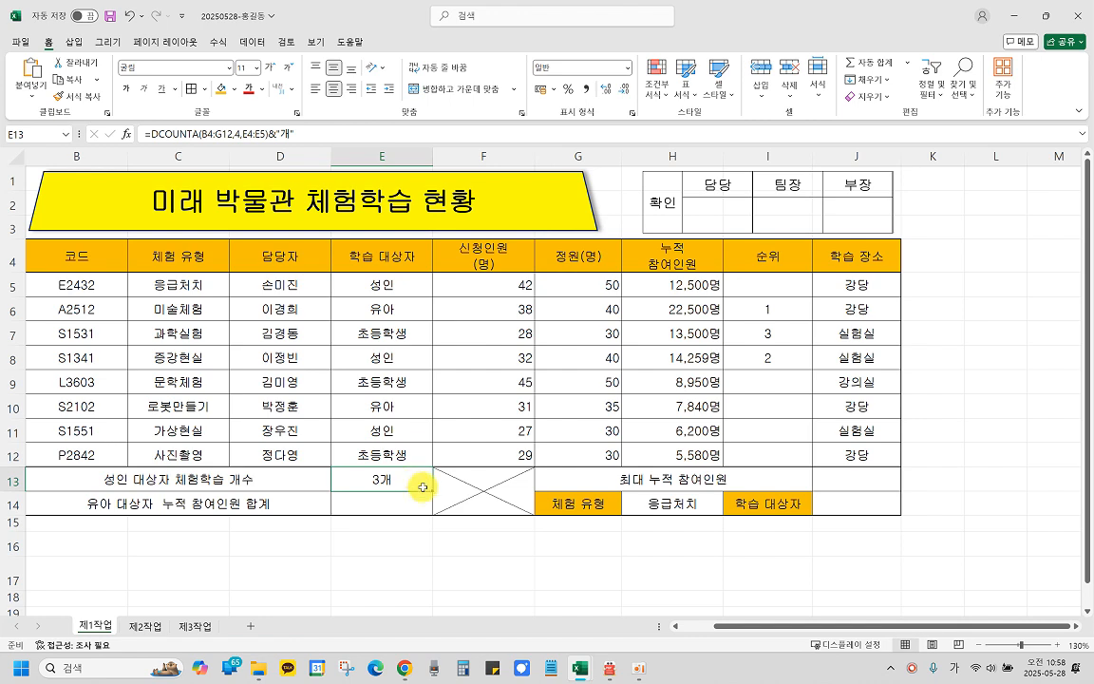
Step: Switch to the exam PDF and read item (4) on 유아 대상자 누적 참여인원 합계, including the defined name 대상자 and the required SUMIF function
click(615, 674)
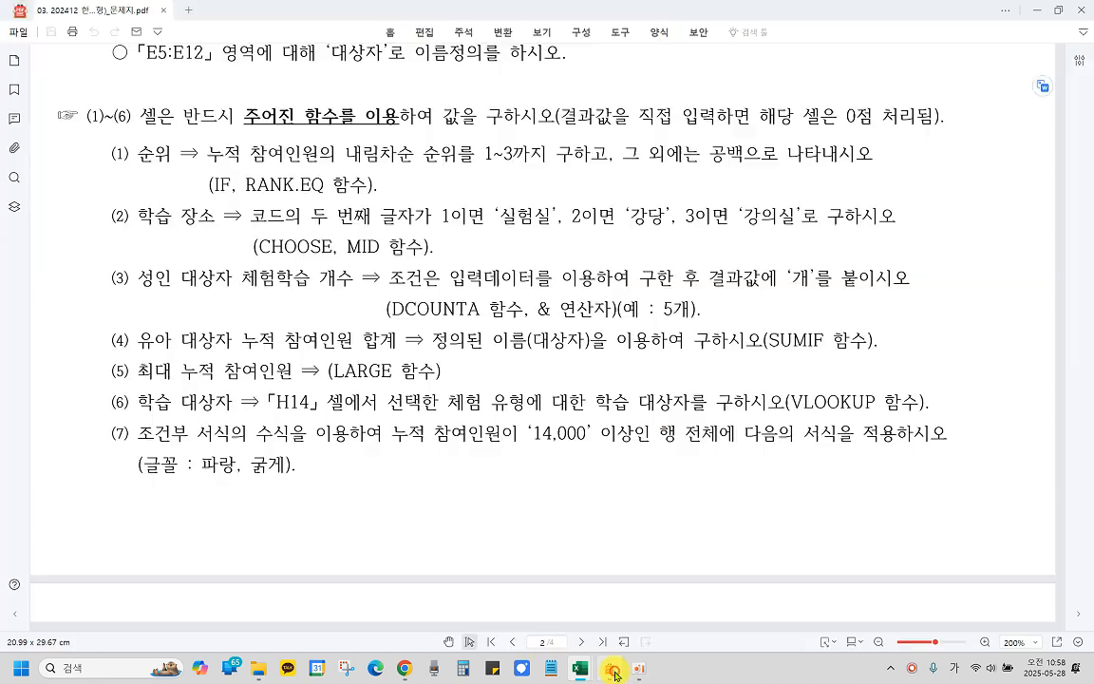
scroll(441, 285, down, 1)
scroll(435, 269, down, 1)
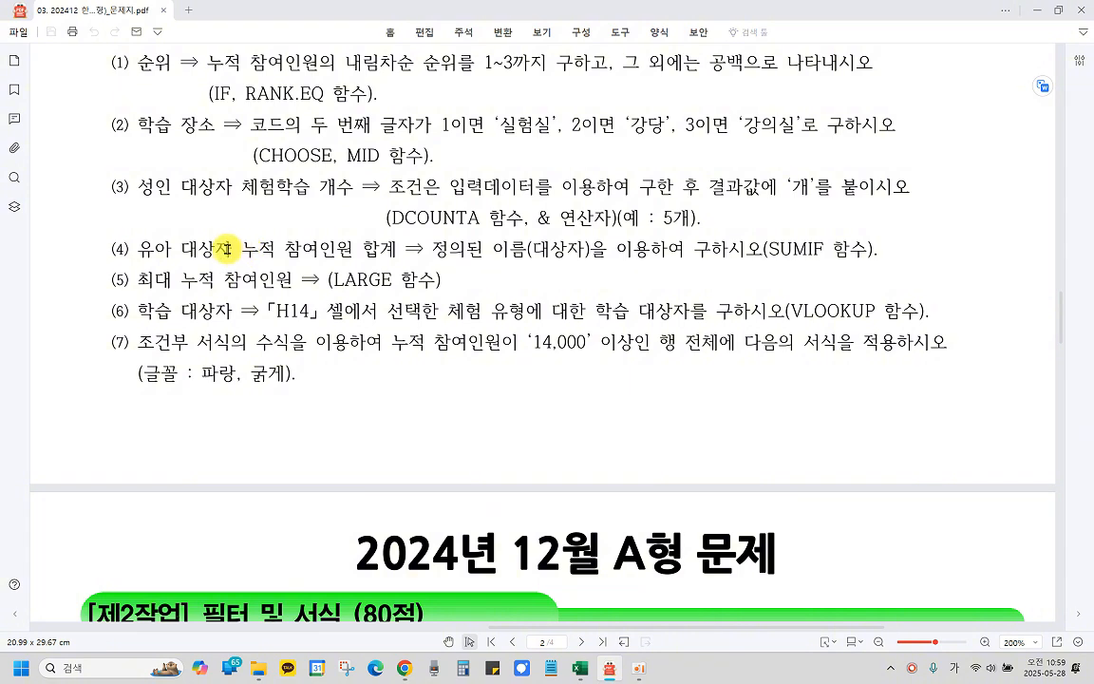
double_click(369, 249)
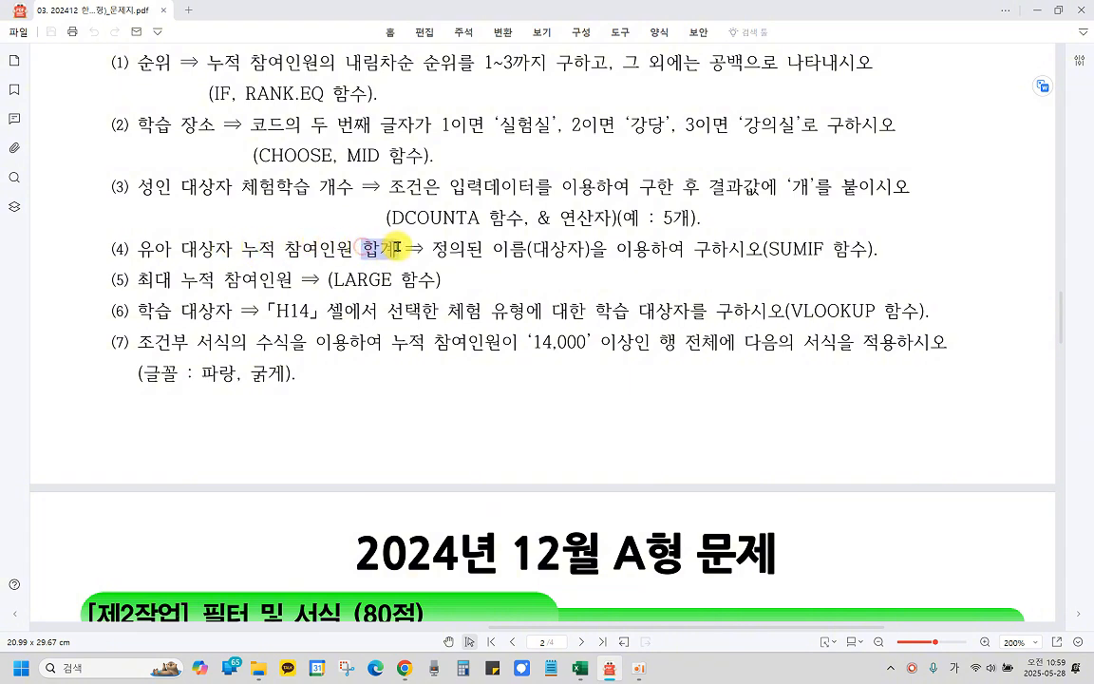
drag(136, 249, 197, 249)
click(190, 249)
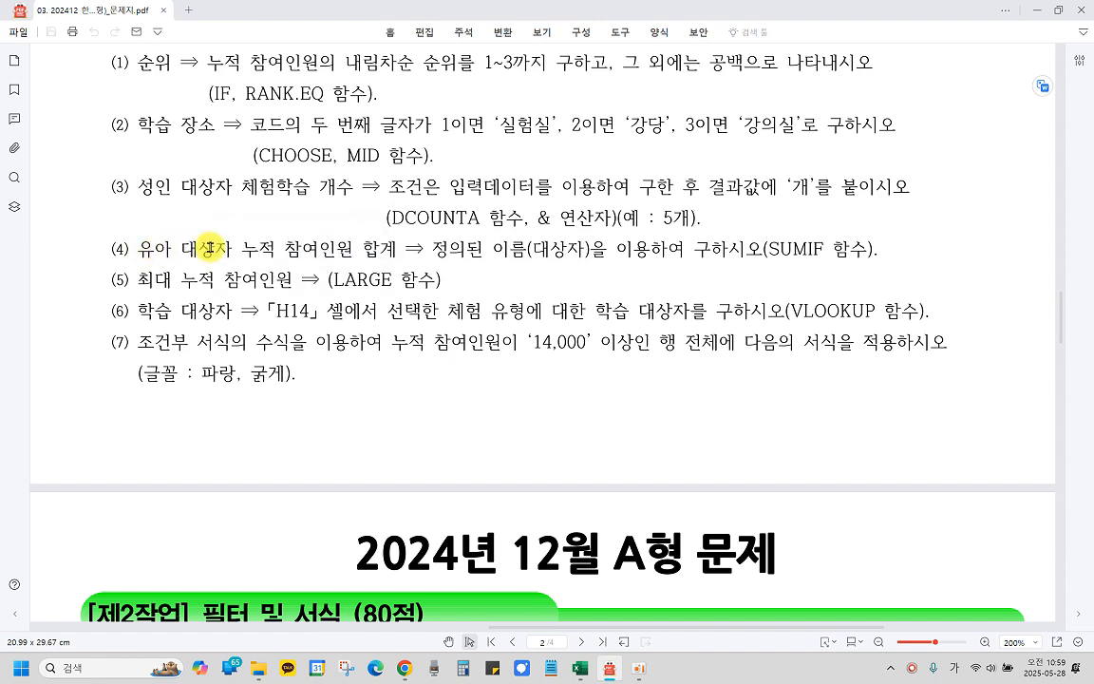
drag(244, 249, 357, 254)
click(441, 248)
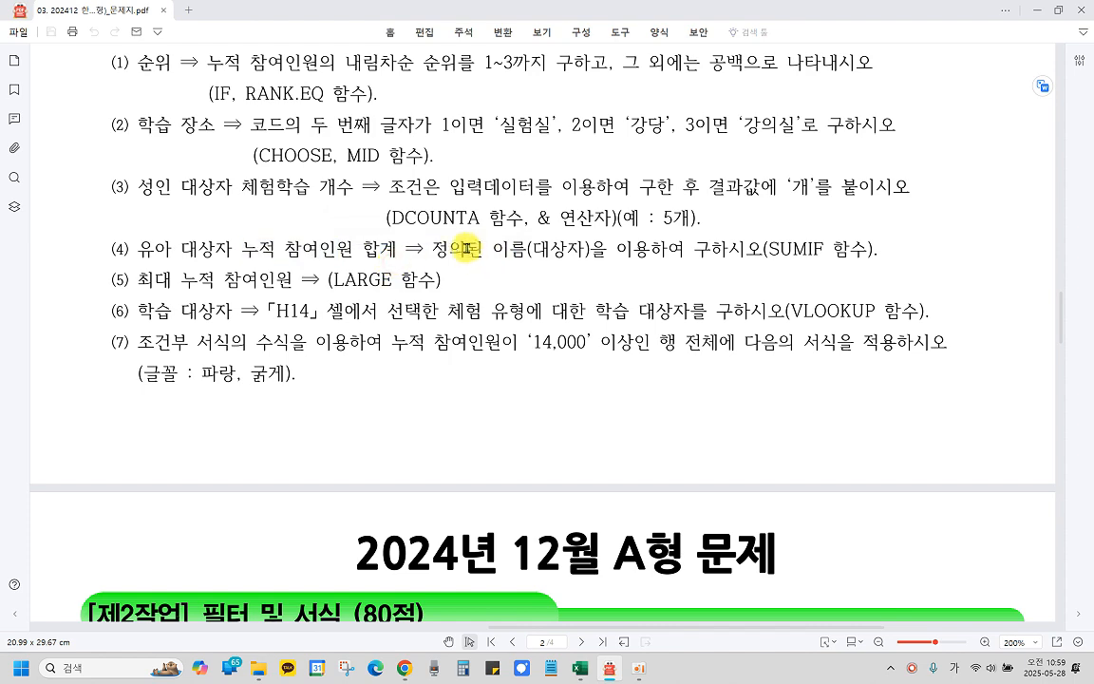
drag(432, 249, 534, 254)
click(503, 245)
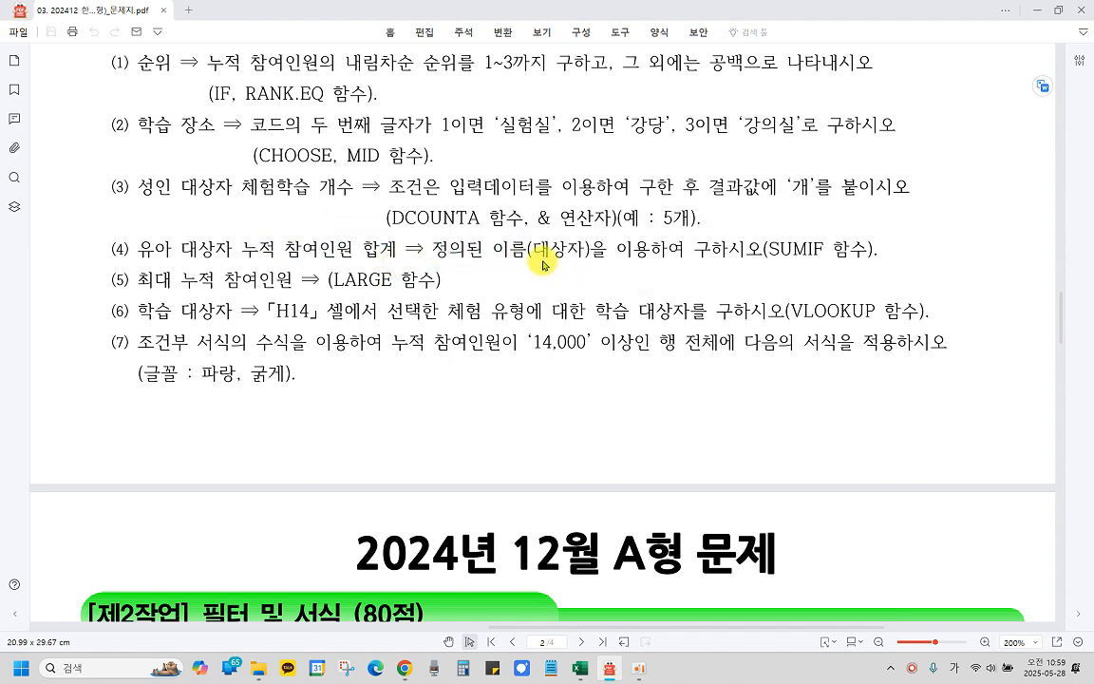
scroll(489, 243, up, 3)
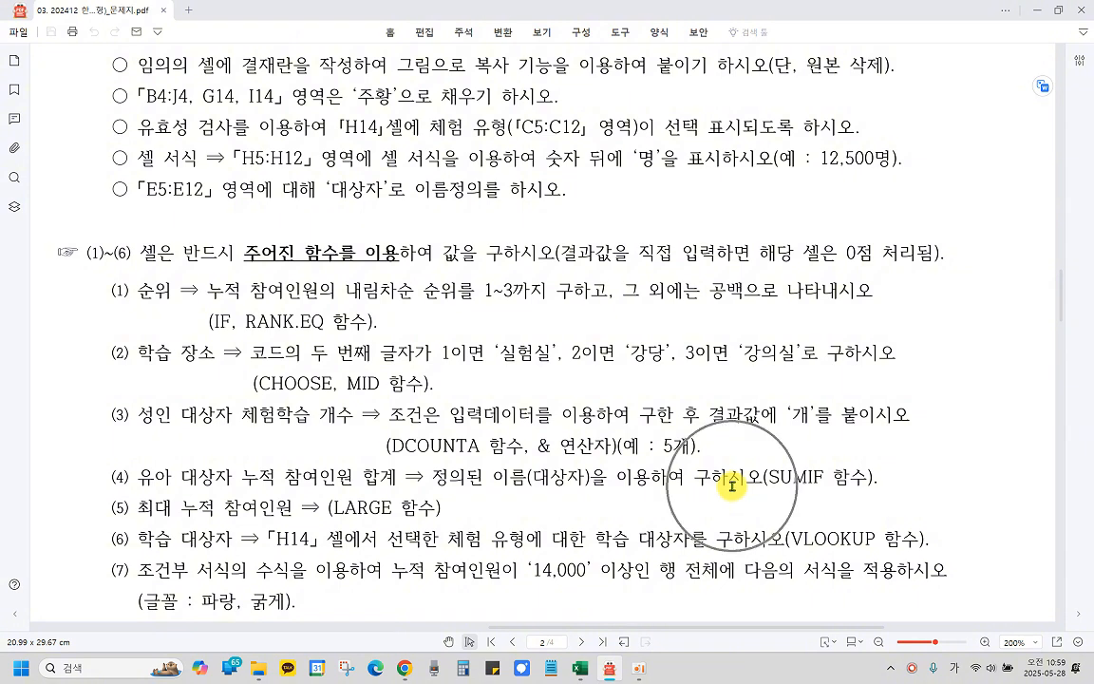
drag(767, 478, 824, 478)
click(903, 403)
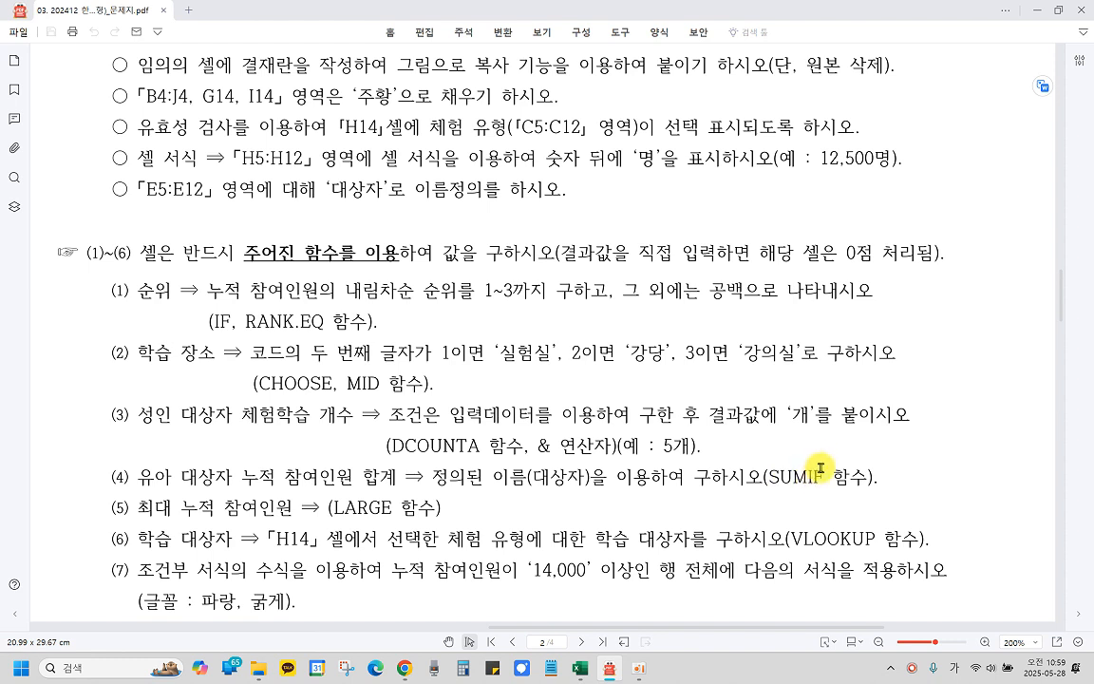
drag(768, 476, 824, 477)
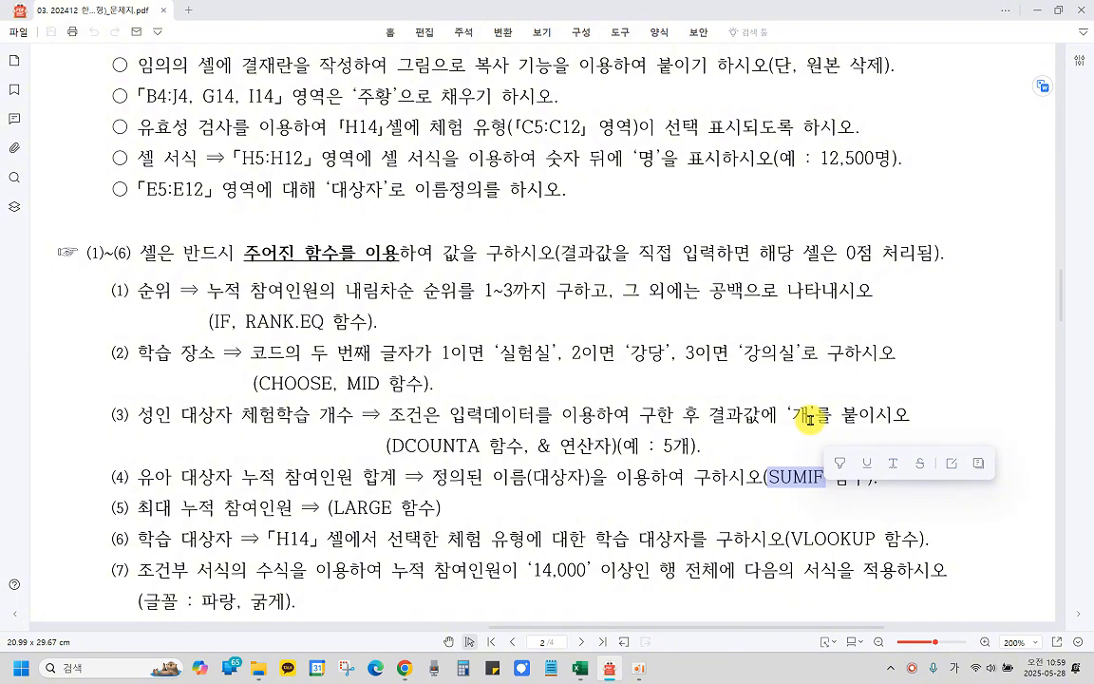
Step: Switch back to the Excel answer workbook, find SUMIF in the function wizard and start it in cell E14
mouse_move(579, 667)
click(657, 607)
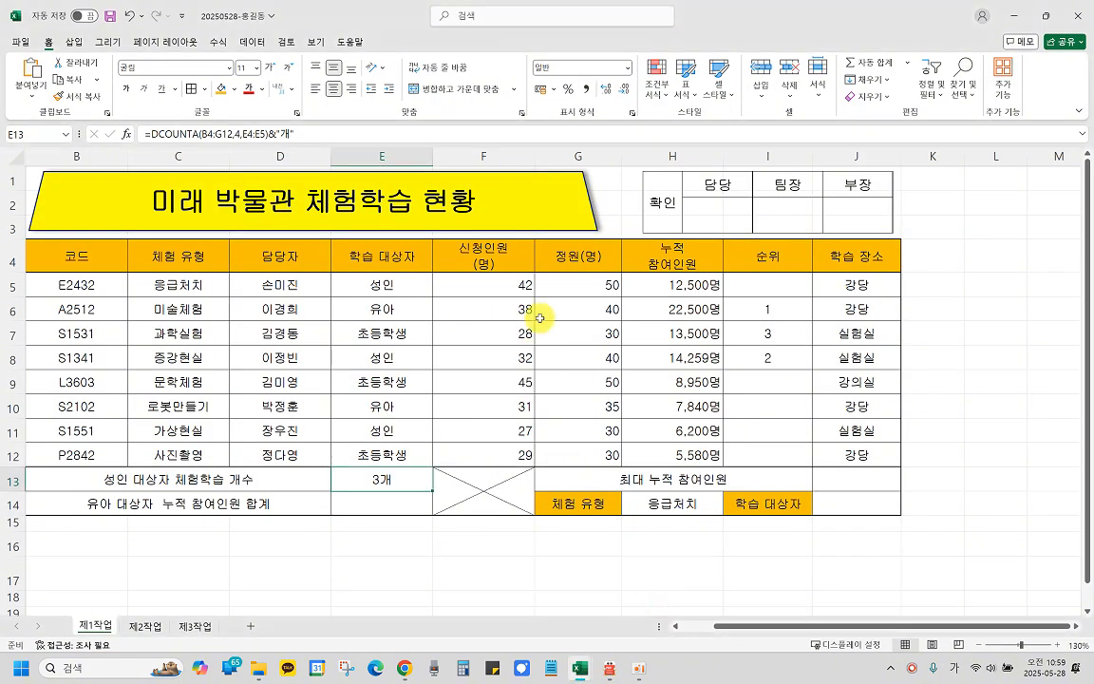
click(390, 503)
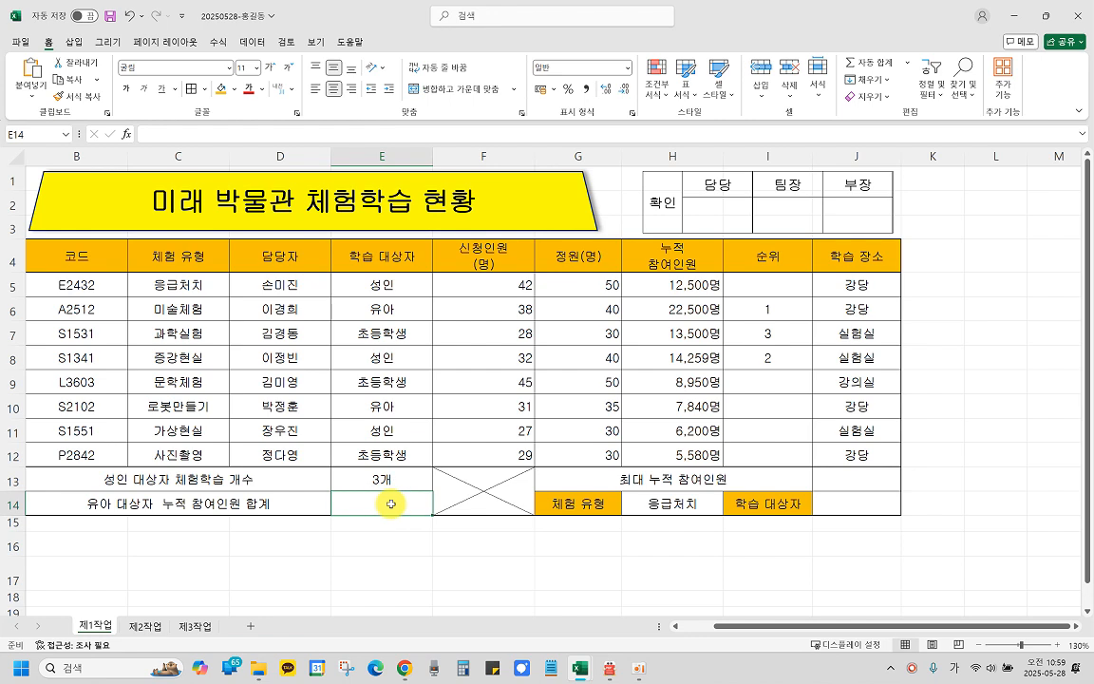
click(126, 135)
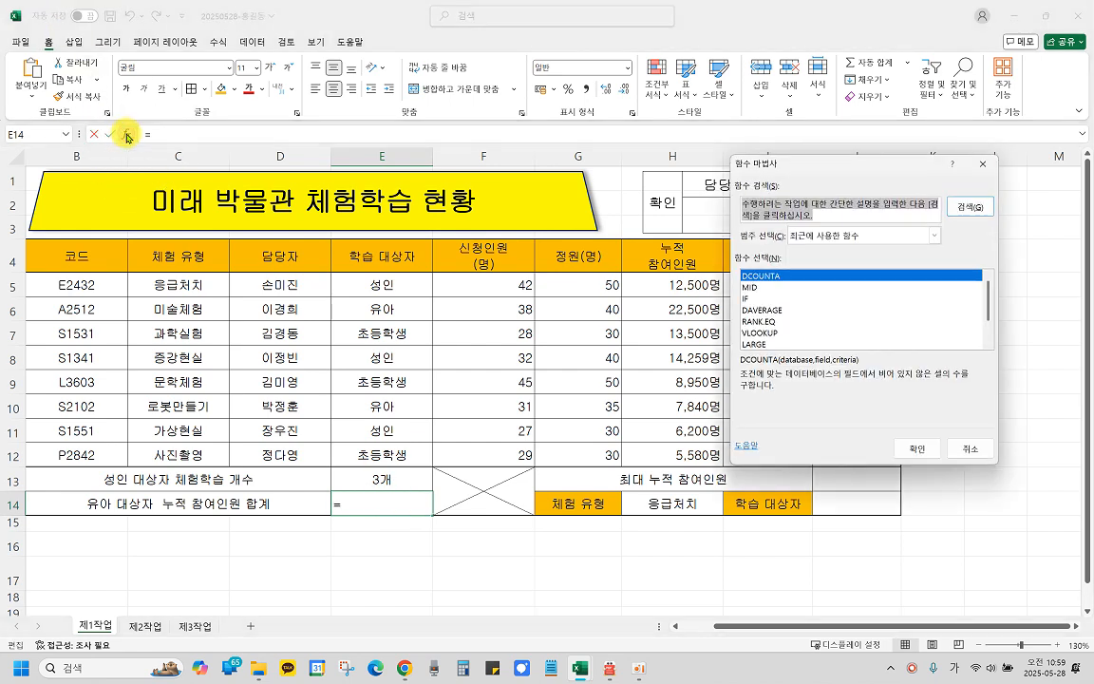
click(803, 203)
drag(837, 217, 726, 184)
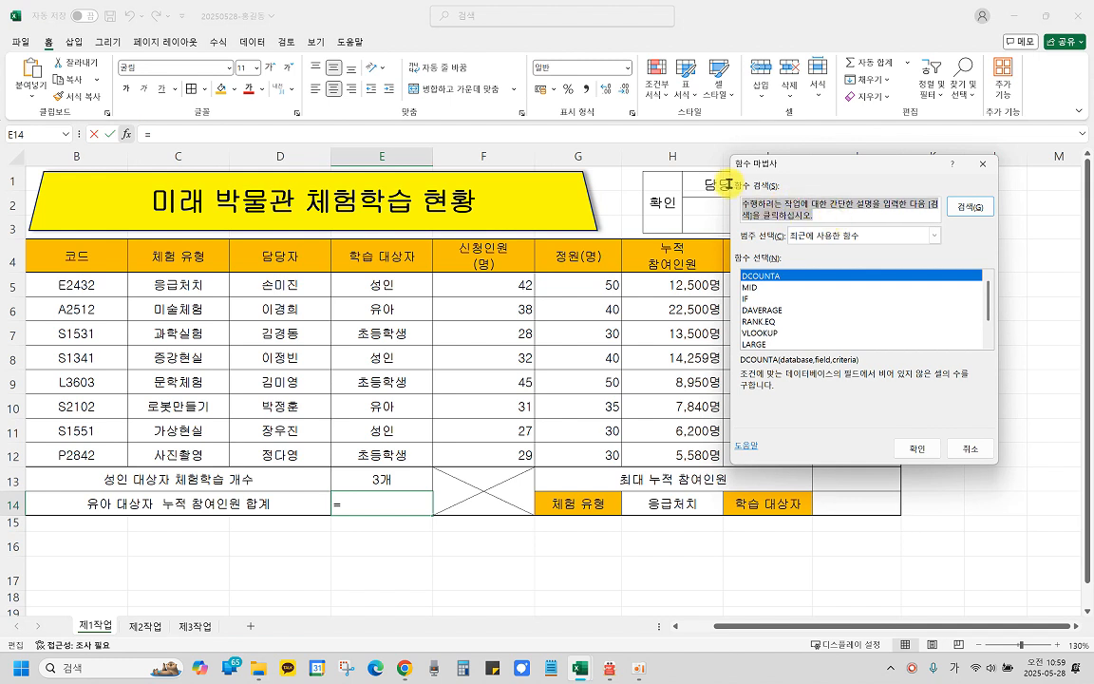
text(ㄴ)
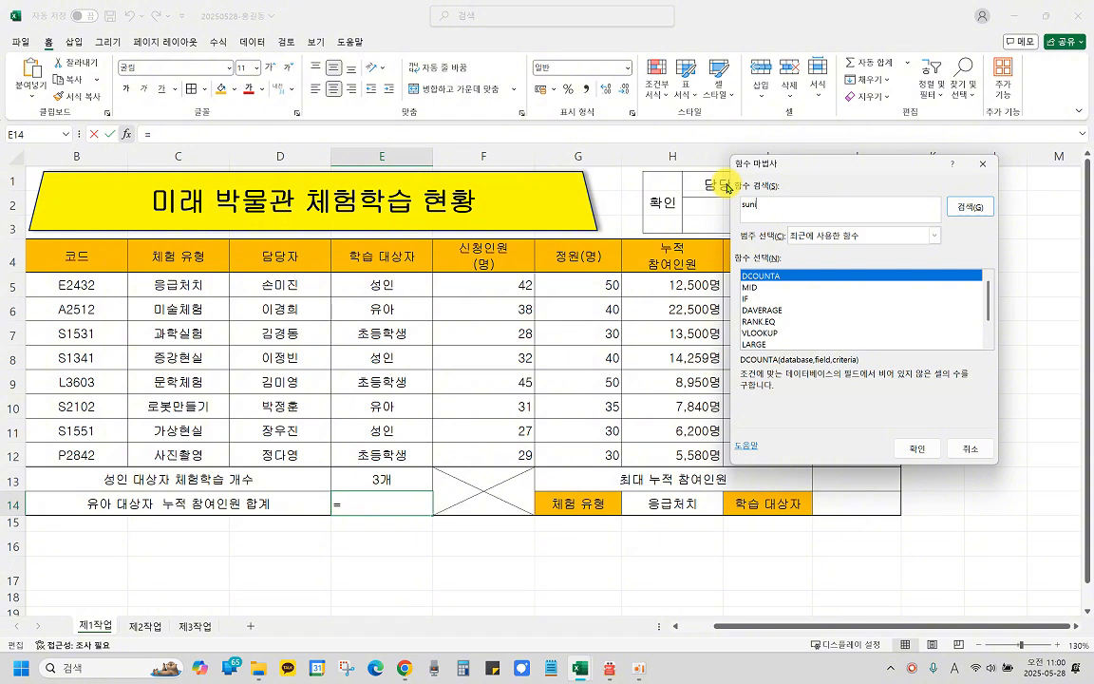
click(970, 207)
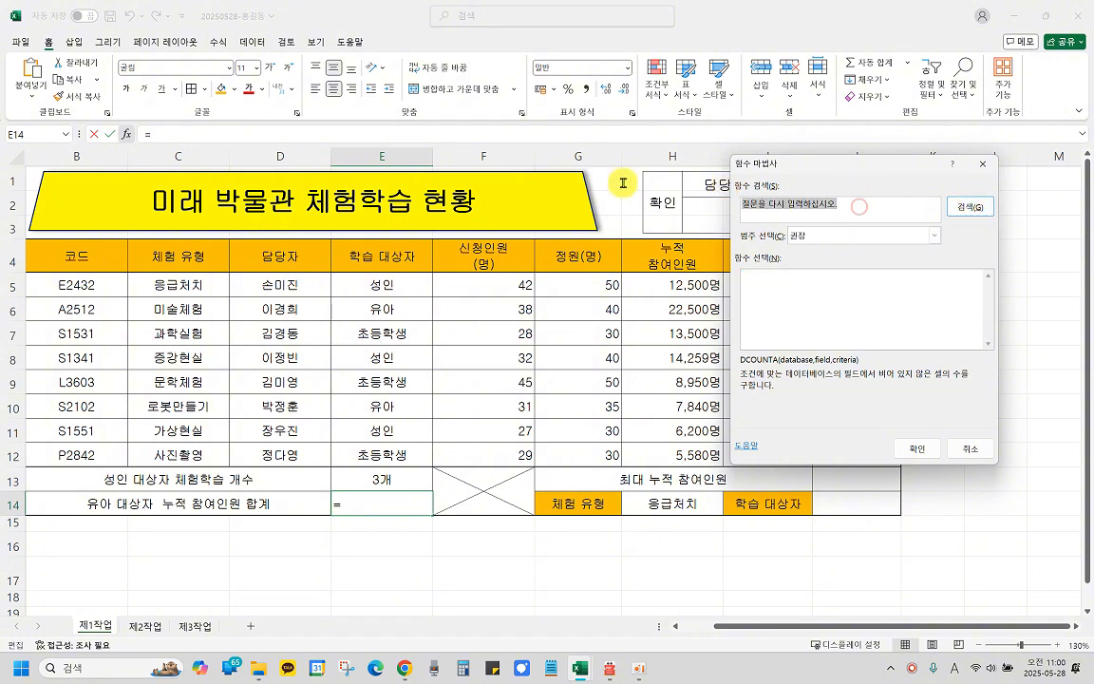
text(sumif)
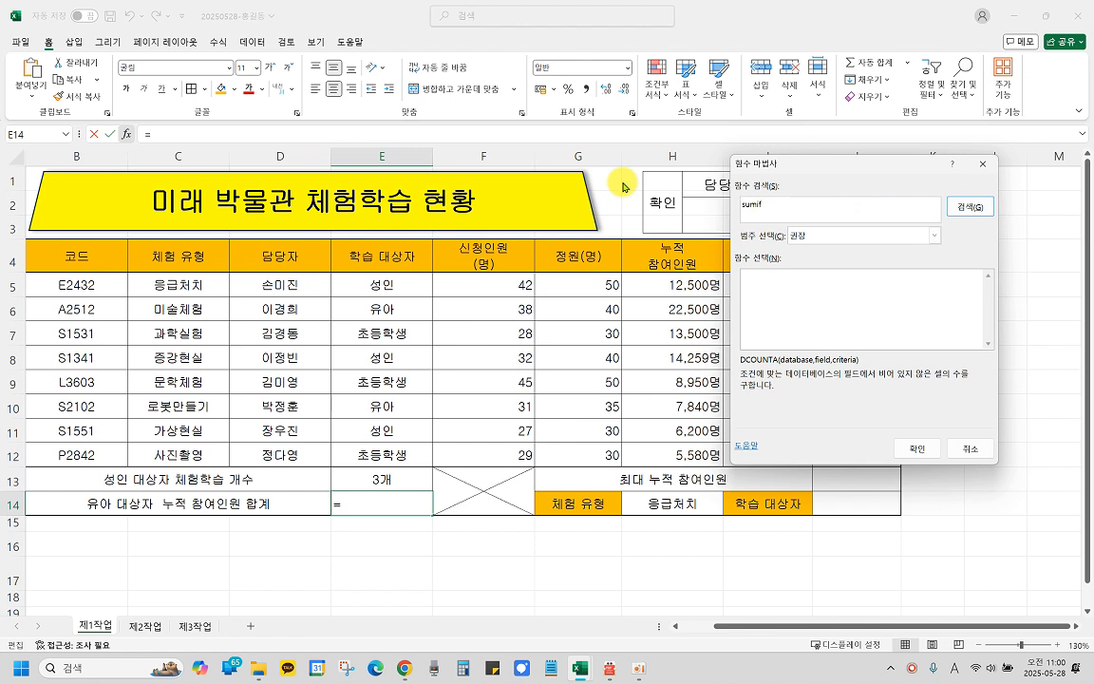
click(970, 206)
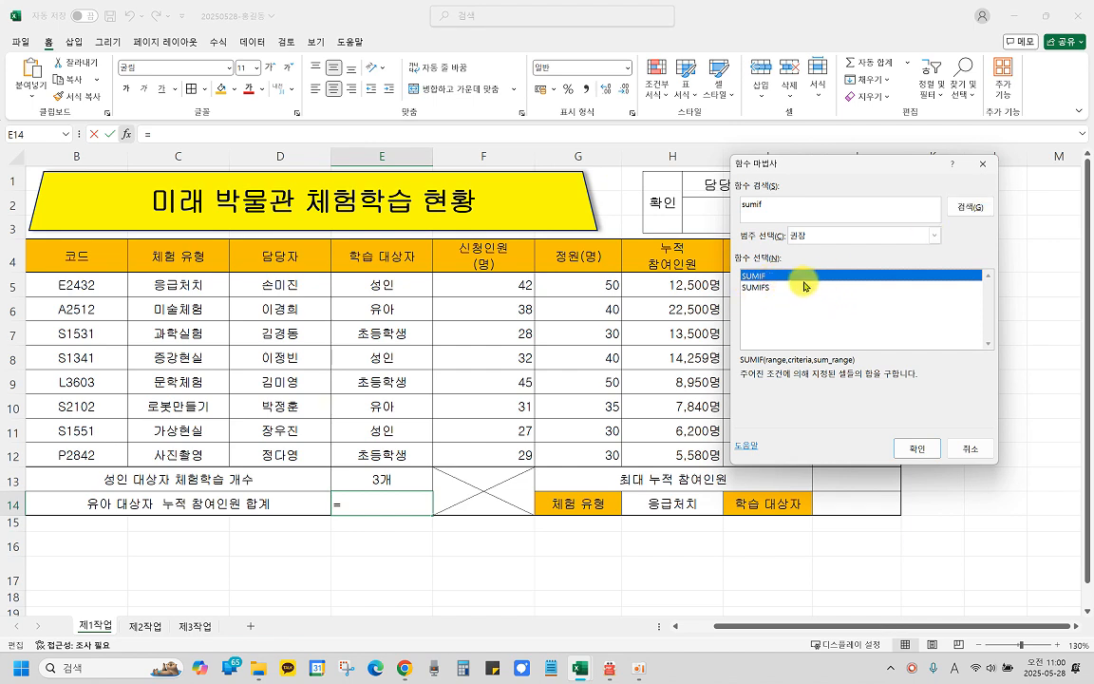
click(912, 449)
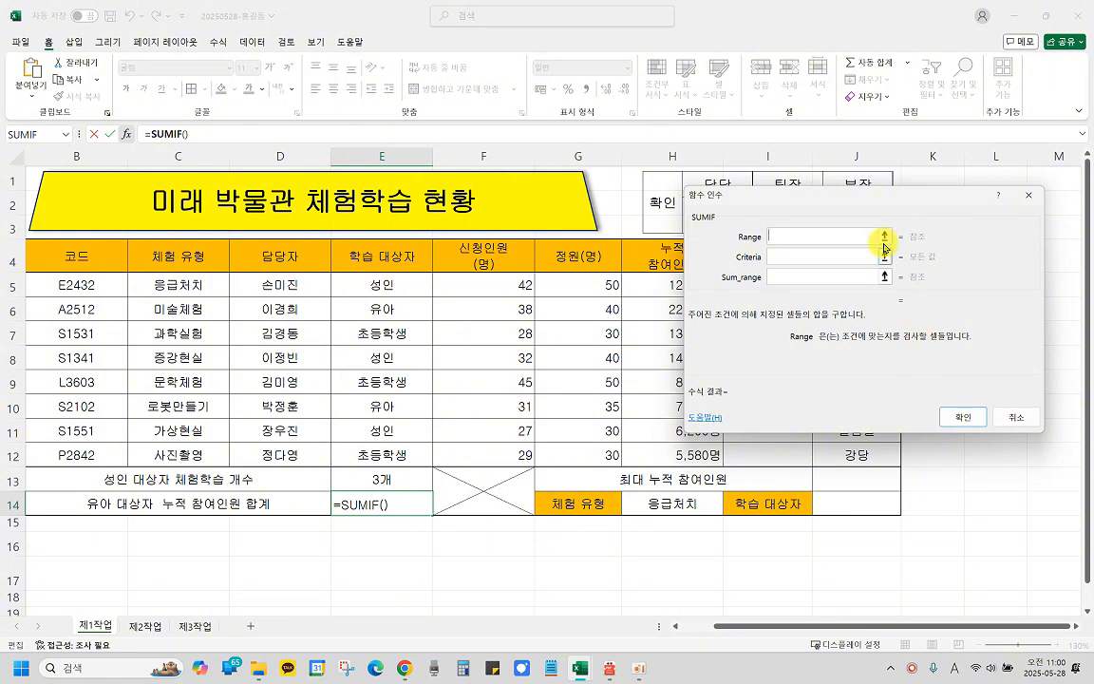
Step: Set SUMIF's Range to E5:E12, the defined name 대상자, and its Criteria to cell E6 (유아)
drag(812, 201, 893, 187)
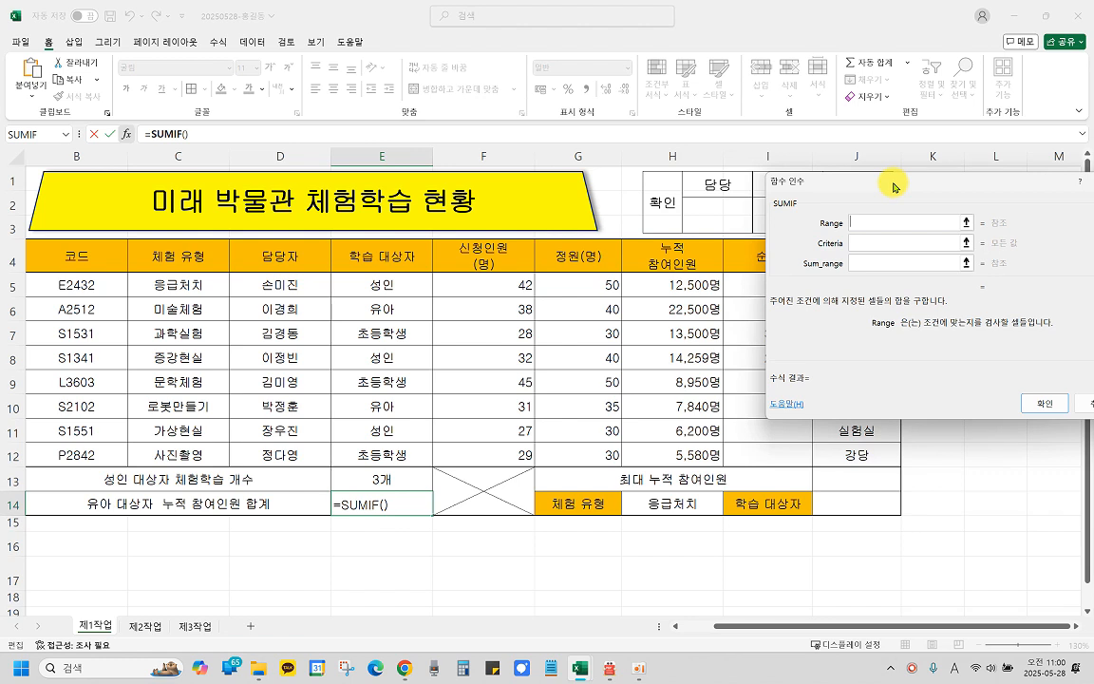
click(382, 282)
drag(382, 304, 392, 450)
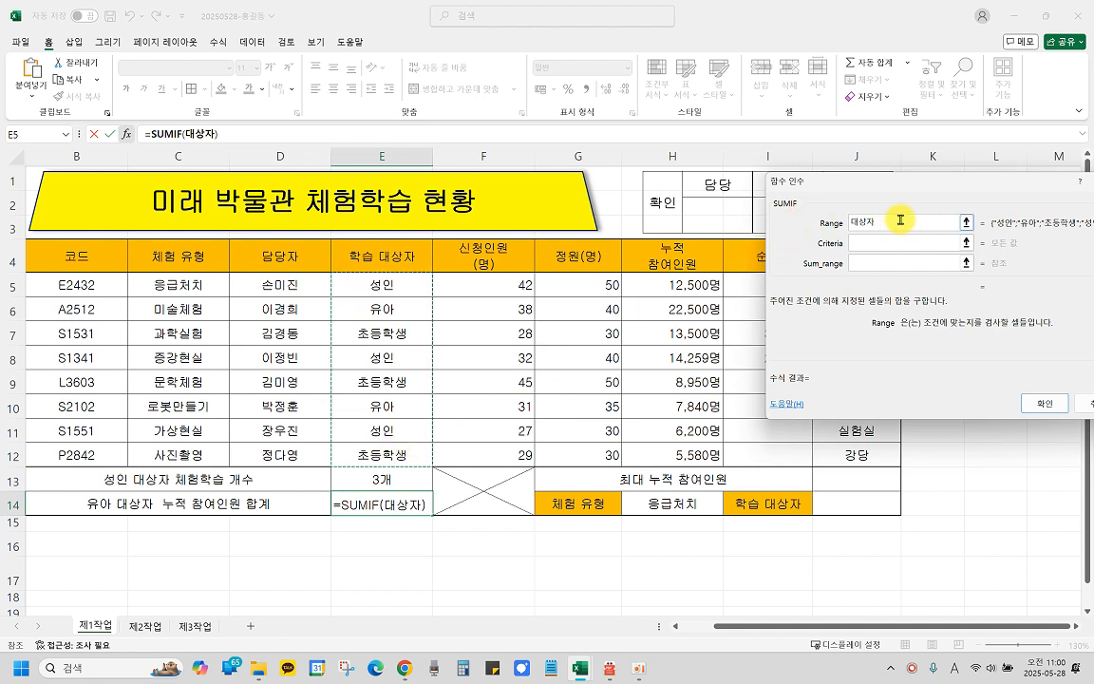
drag(911, 191, 816, 198)
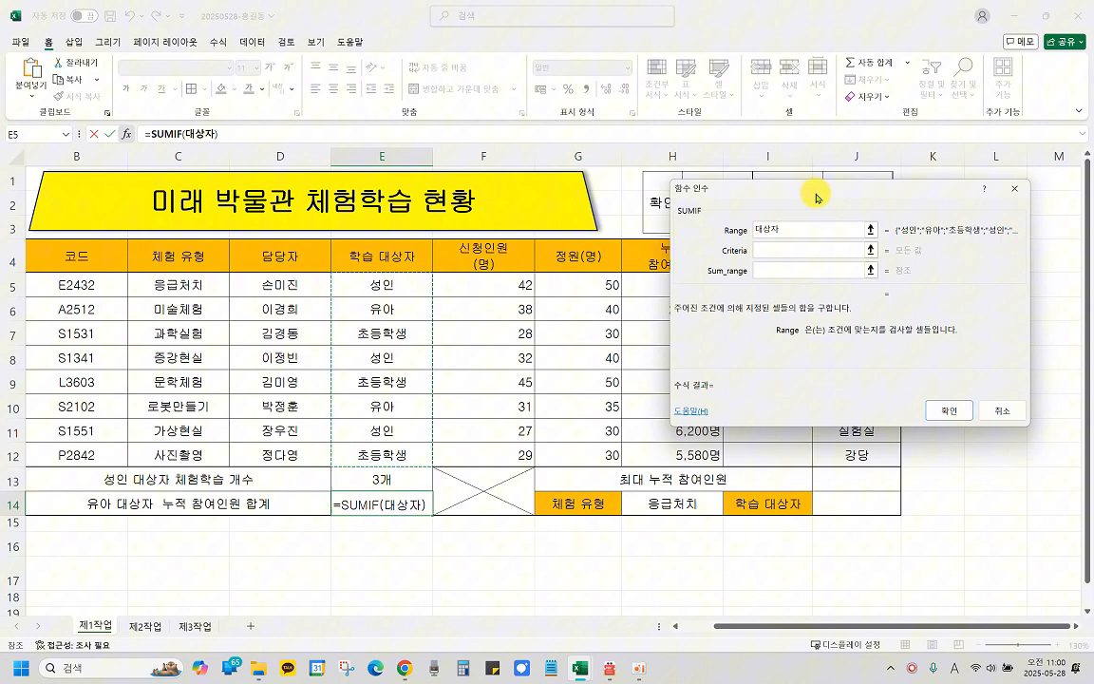
click(770, 250)
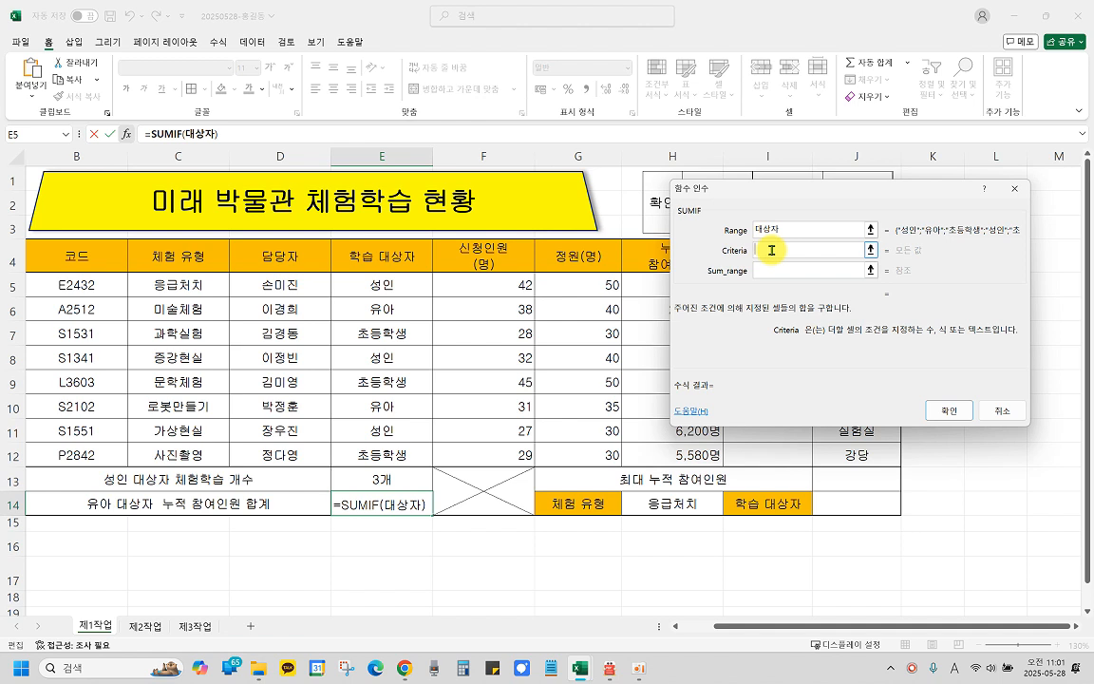
click(390, 307)
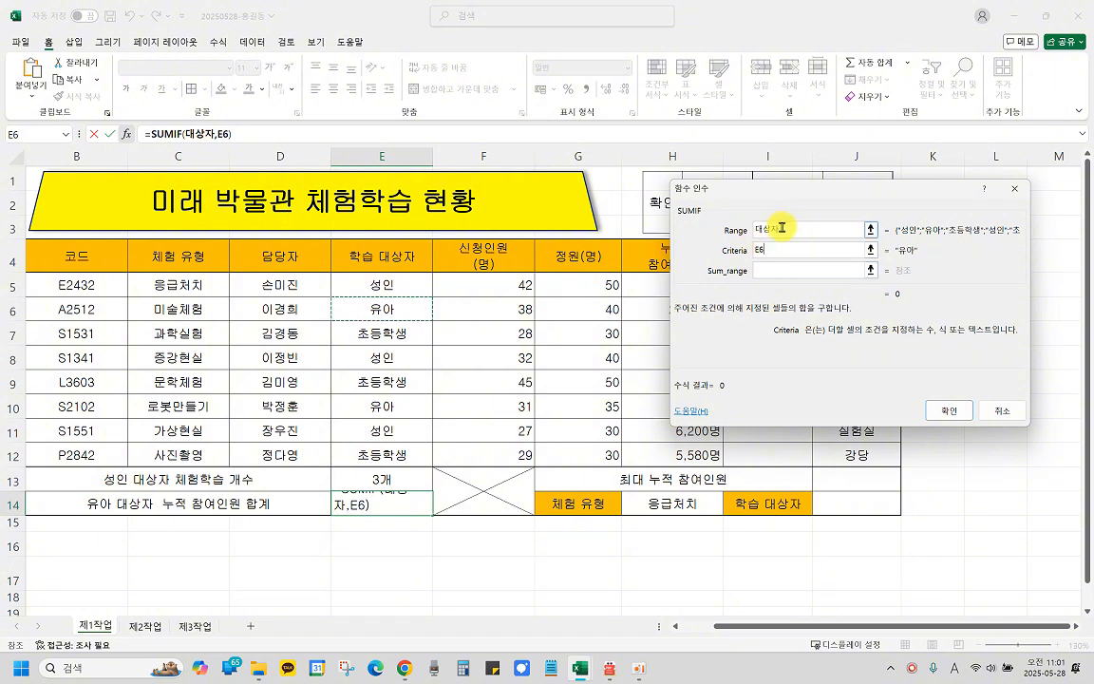
Step: Set SUMIF's Sum_range to the 누적 참여인원 cells H5:H12 and finish the function in E14
click(765, 270)
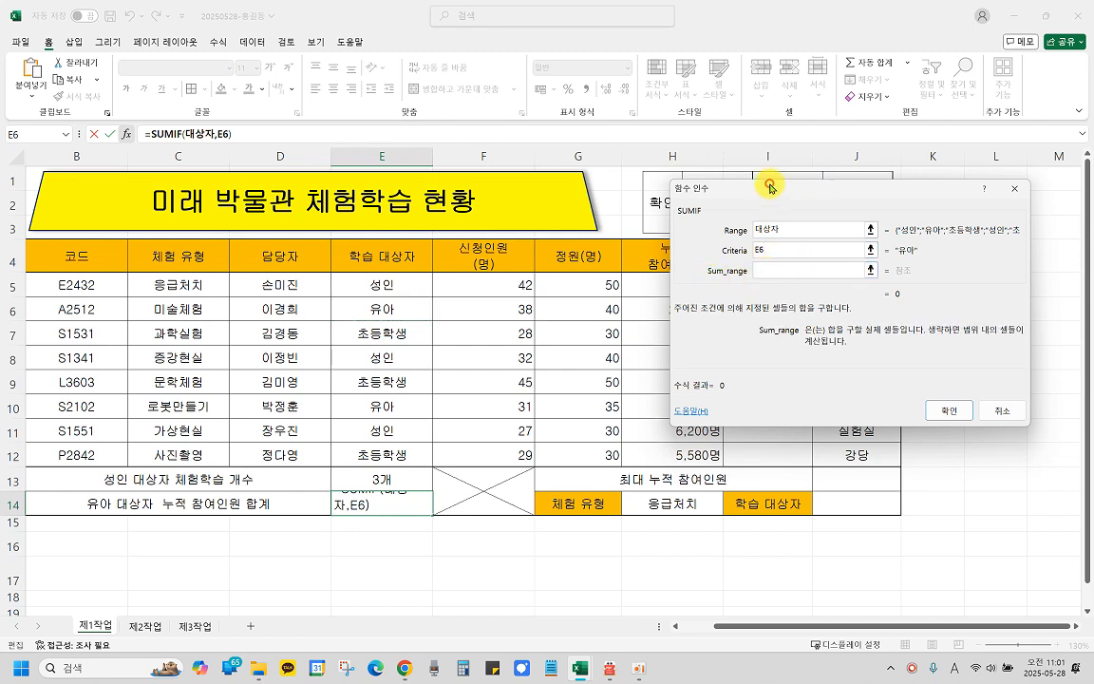
drag(771, 188, 867, 172)
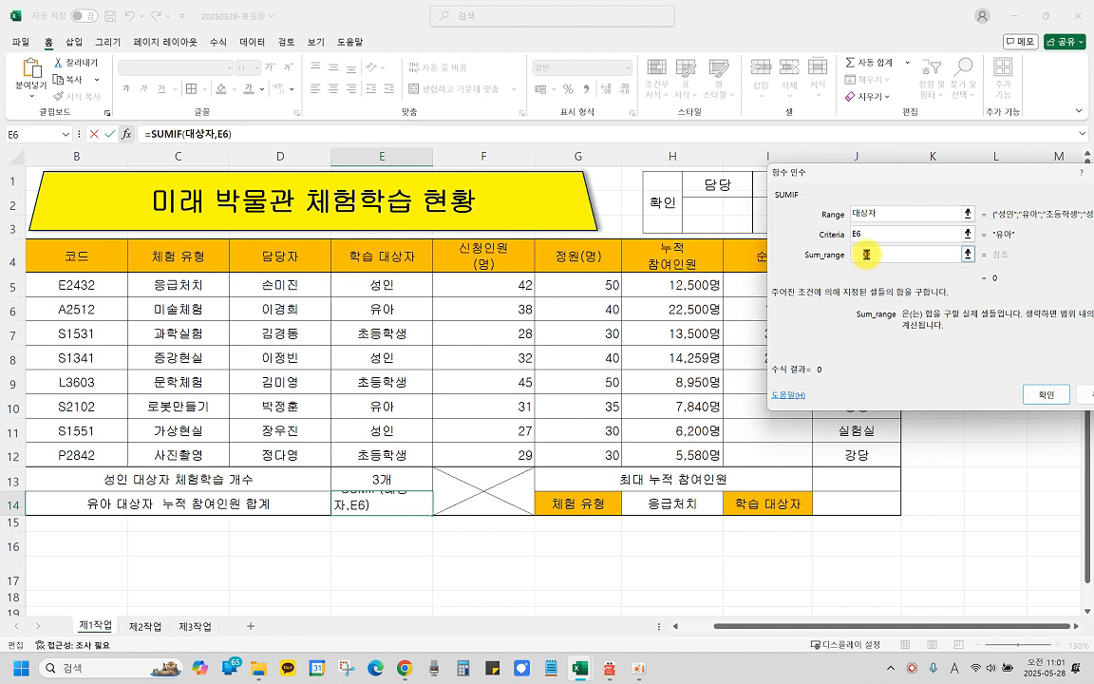
drag(676, 285, 682, 452)
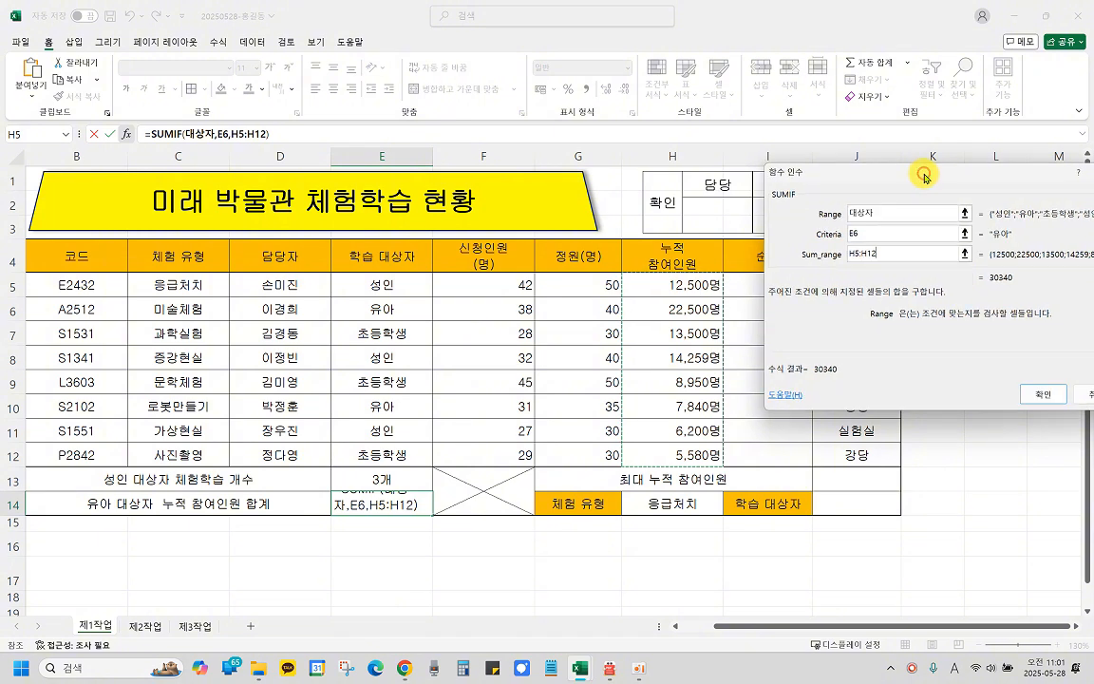
drag(924, 178, 745, 143)
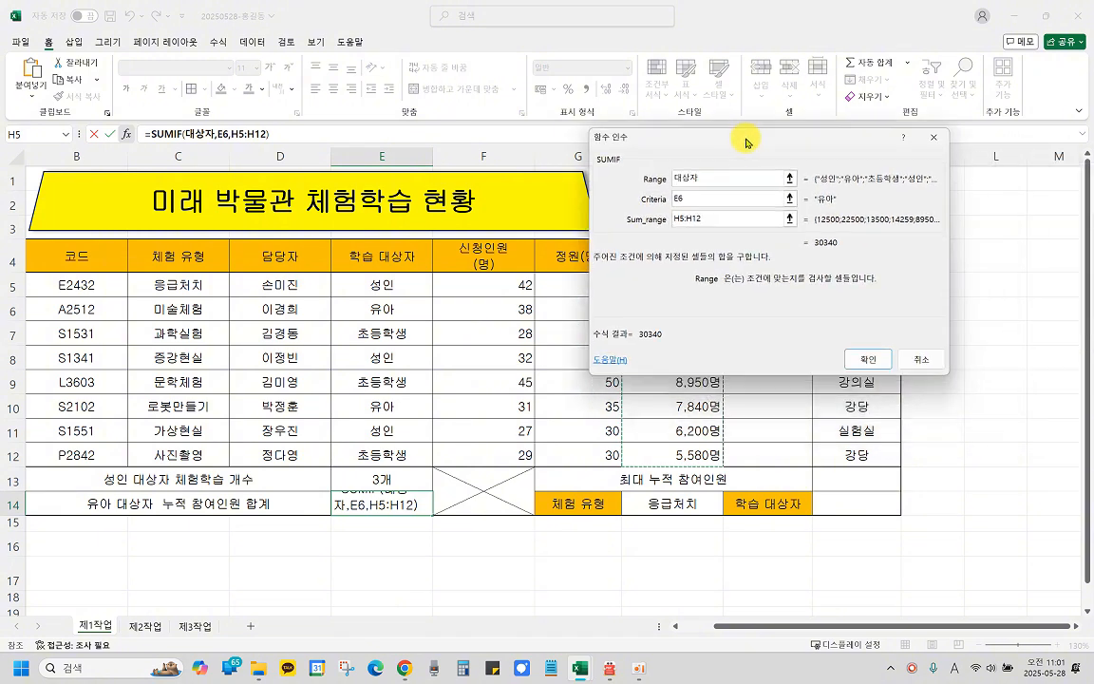
click(873, 361)
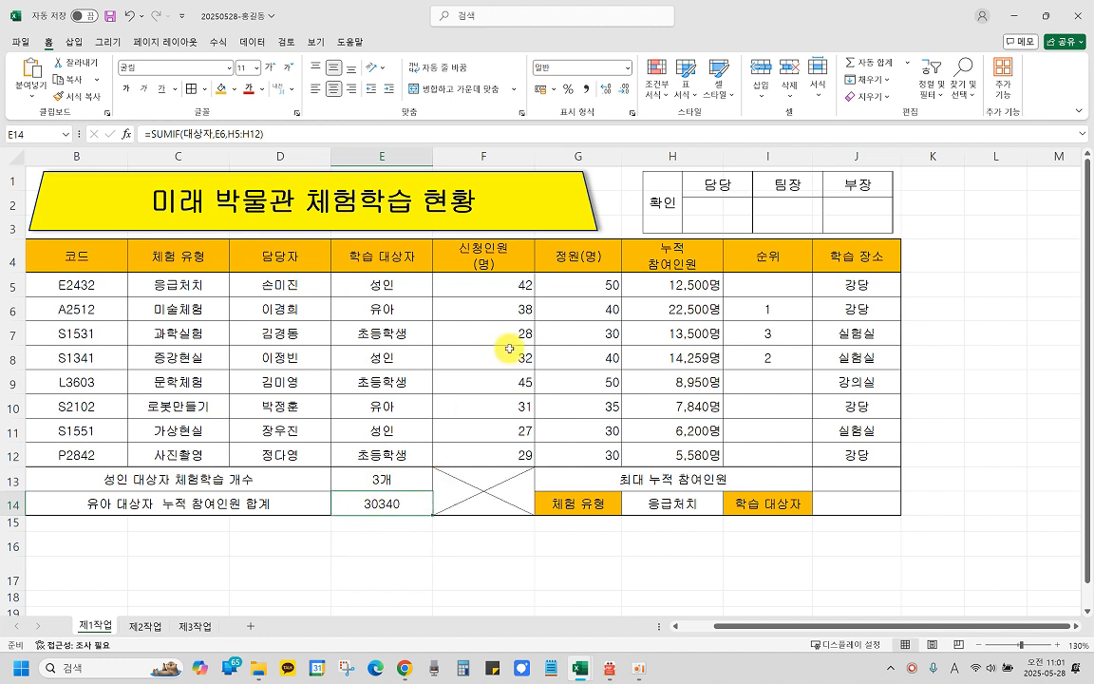
Step: Apply the comma style to the 유아 대상자 누적 참여인원 합계 value in E14 and right-align it
click(588, 88)
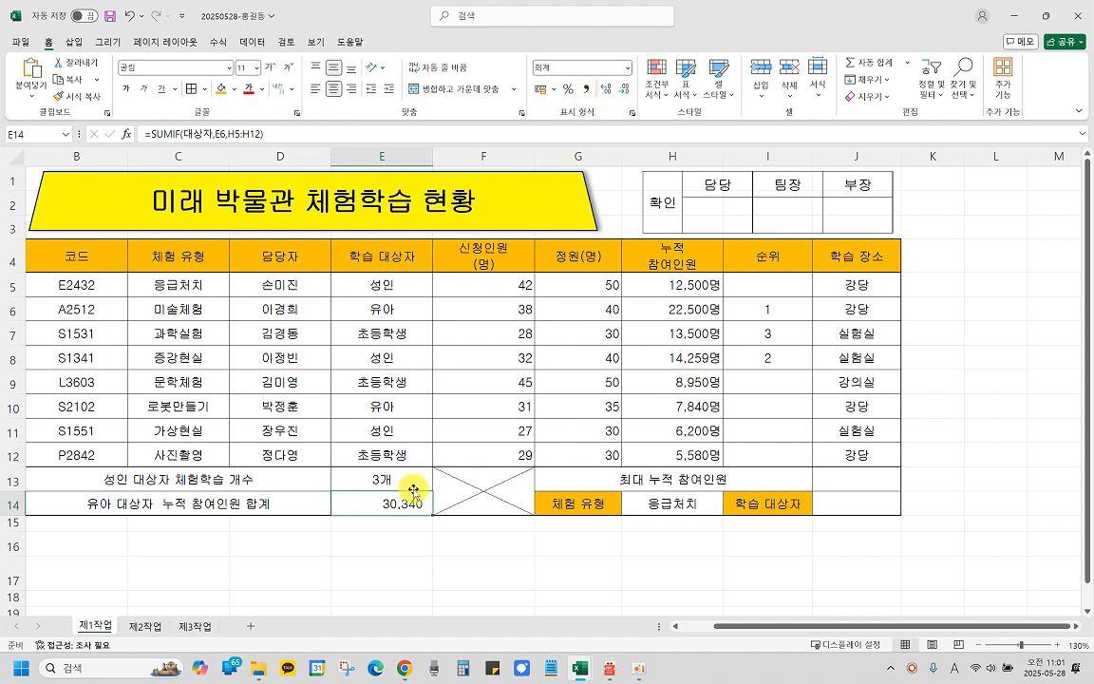
click(352, 90)
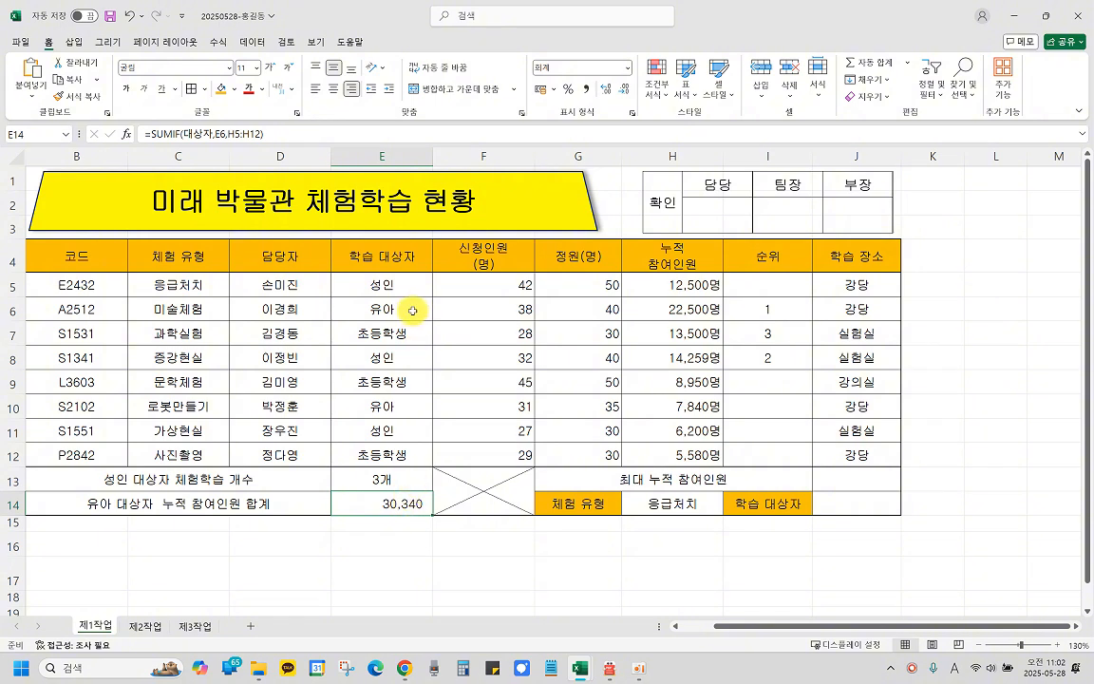
drag(336, 293, 409, 314)
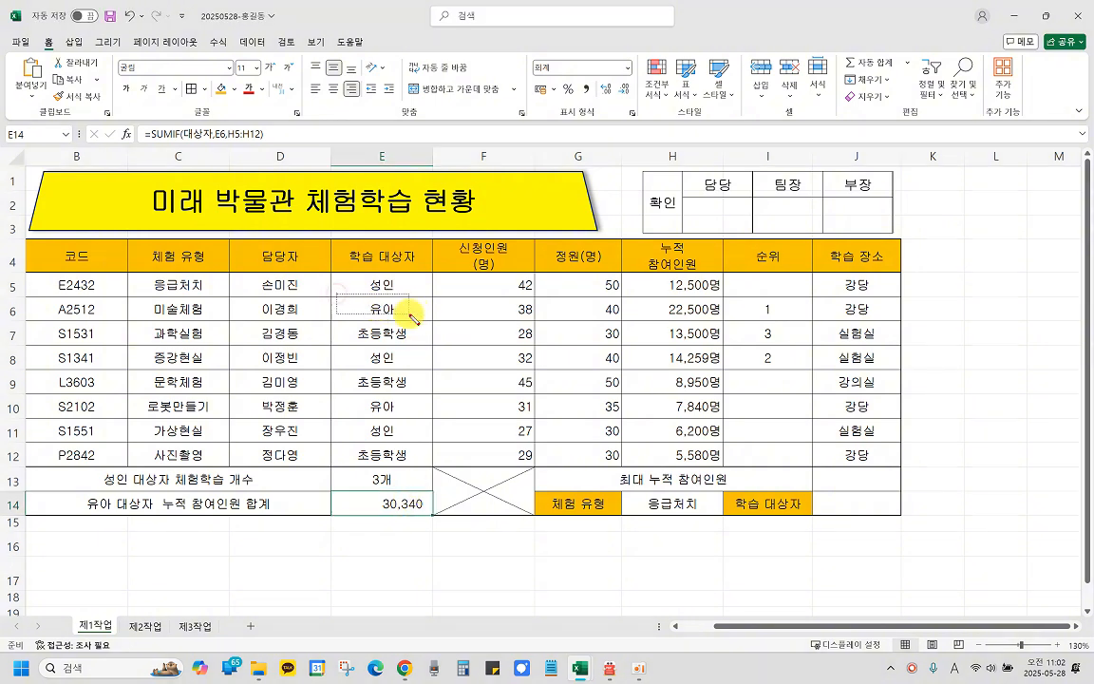
drag(357, 397, 413, 418)
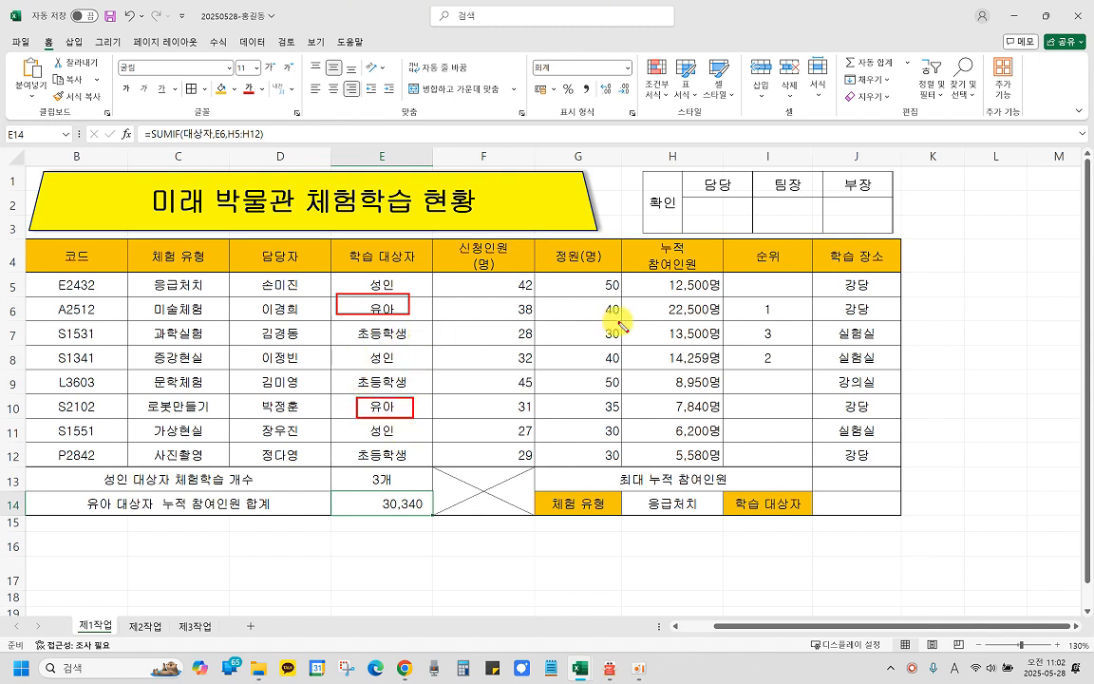
mouse_move(655, 299)
mouse_down()
mouse_move(674, 314)
mouse_move(726, 319)
mouse_up()
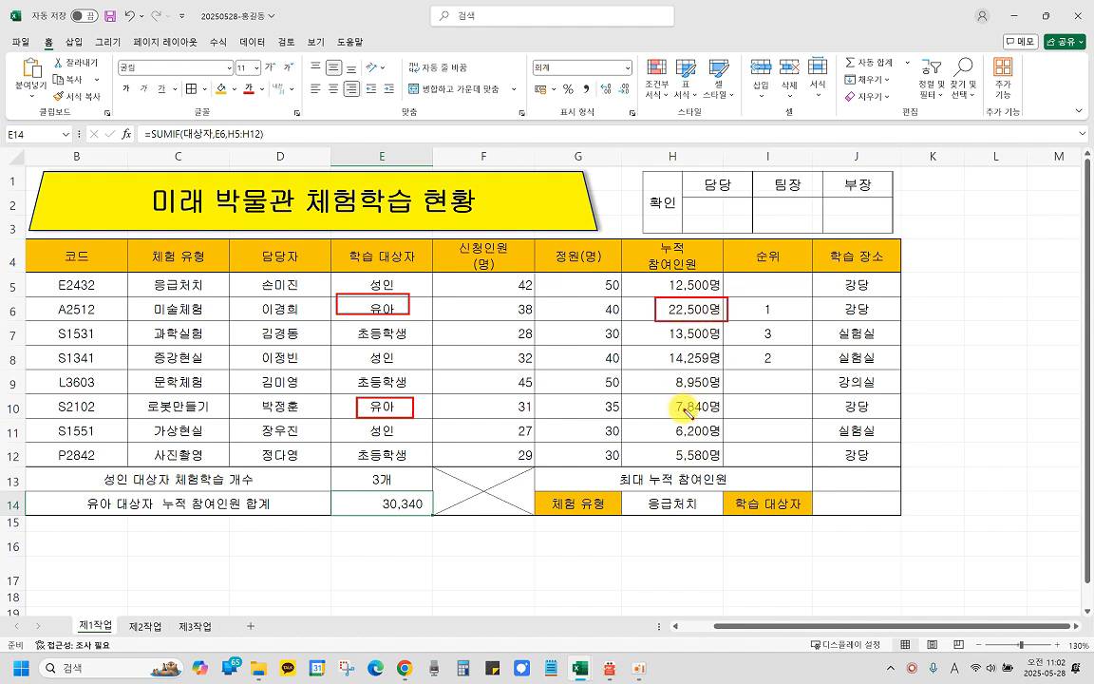
drag(654, 395, 720, 417)
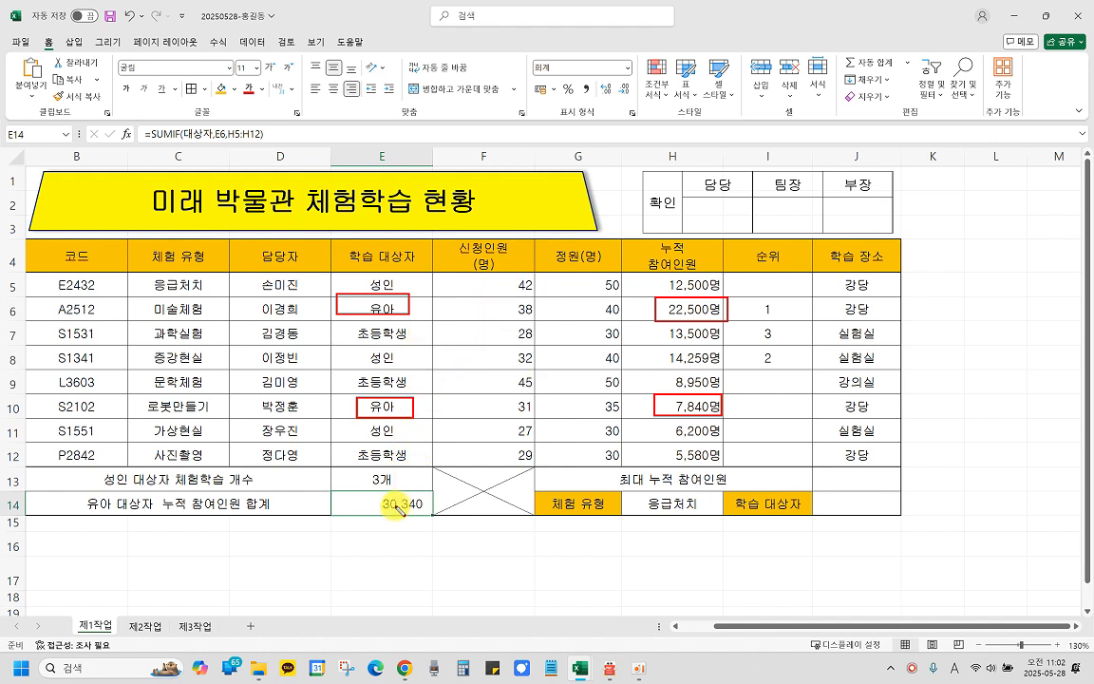
key(Escape)
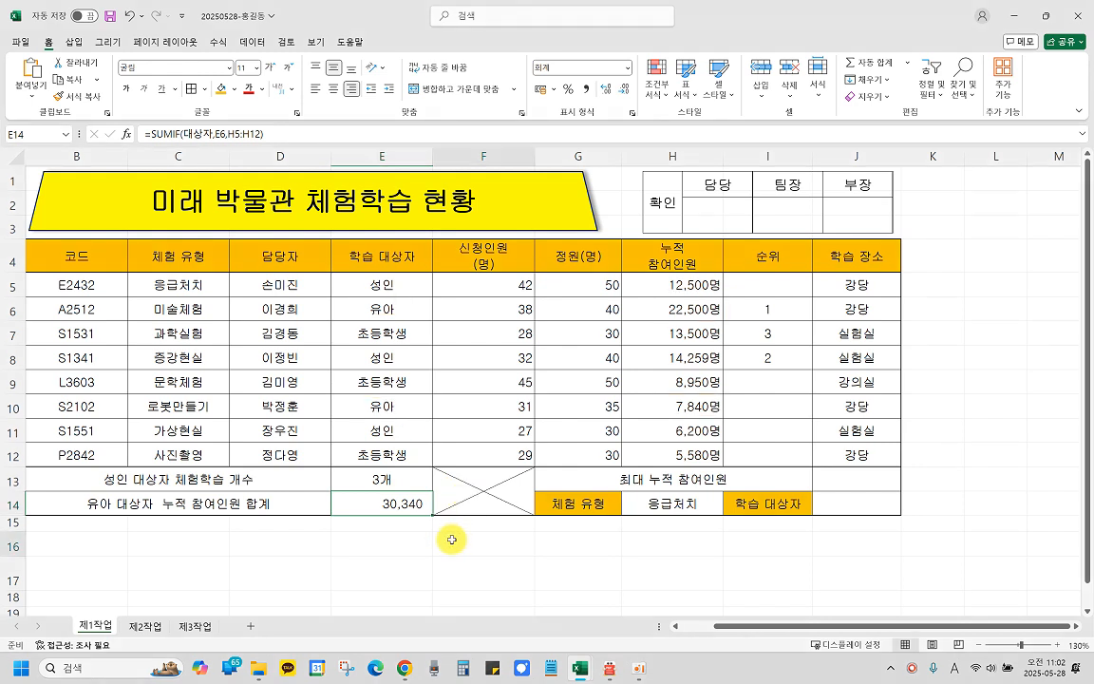
Step: Switch to the exam PDF and read item (5), which asks for 최대 누적 참여인원 using the LARGE function
click(446, 536)
mouse_move(609, 668)
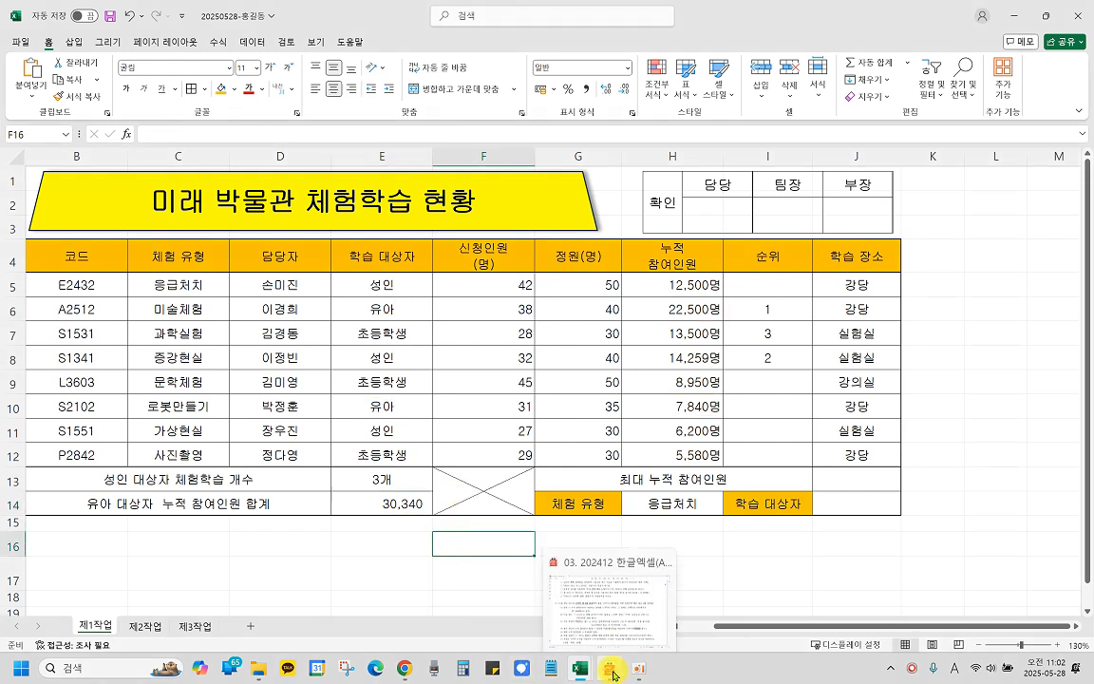
click(608, 600)
scroll(541, 344, down, 3)
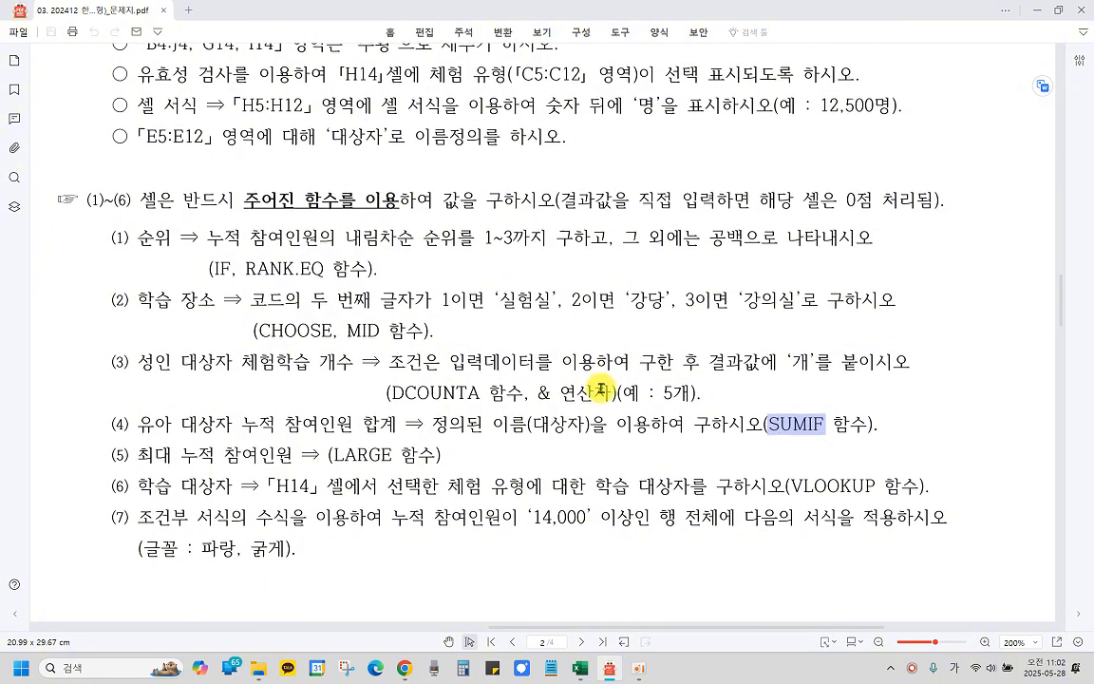
drag(138, 326, 296, 325)
click(329, 326)
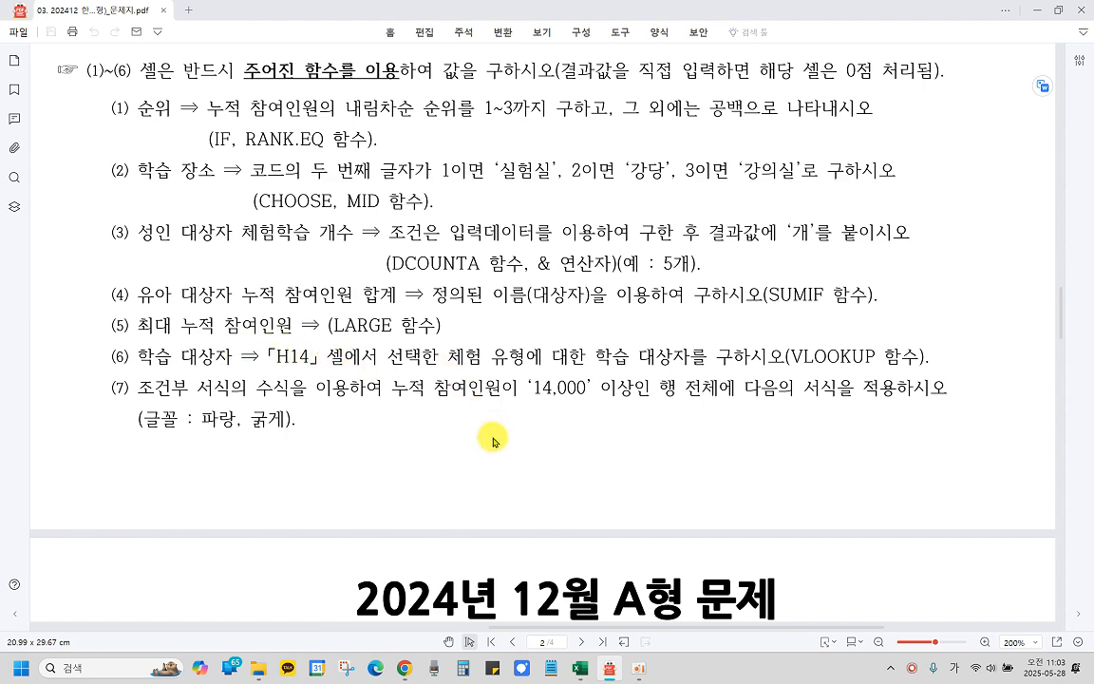
Step: Switch back to the Excel answer workbook, find LARGE in the function wizard and start it in cell J13
mouse_move(580, 668)
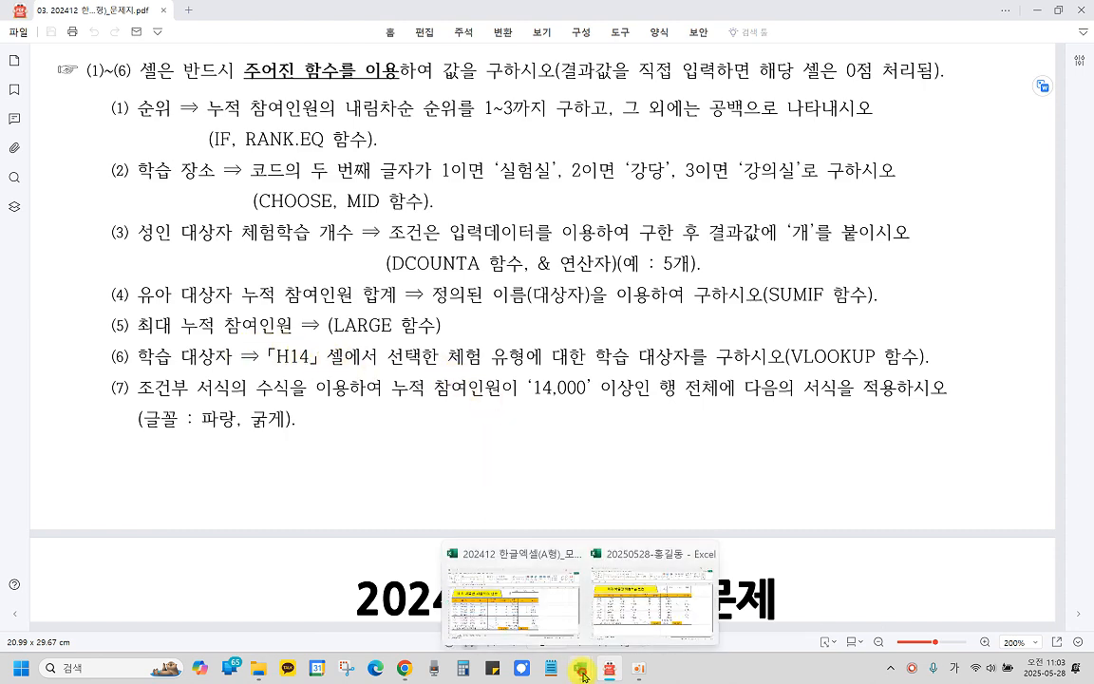
click(654, 626)
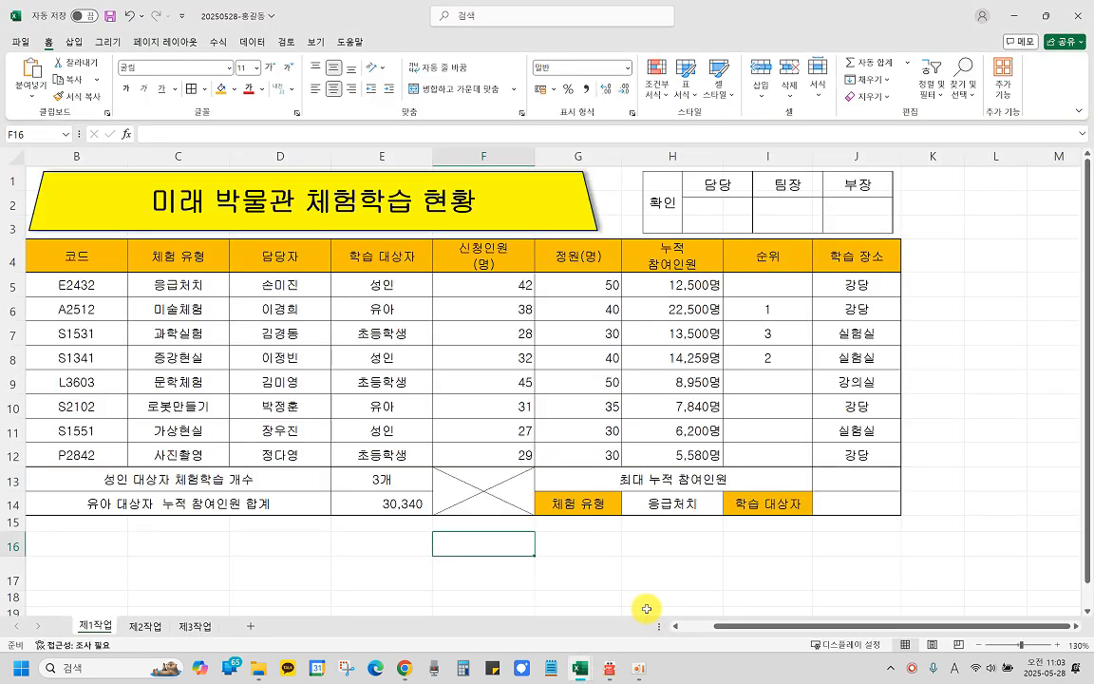
click(869, 476)
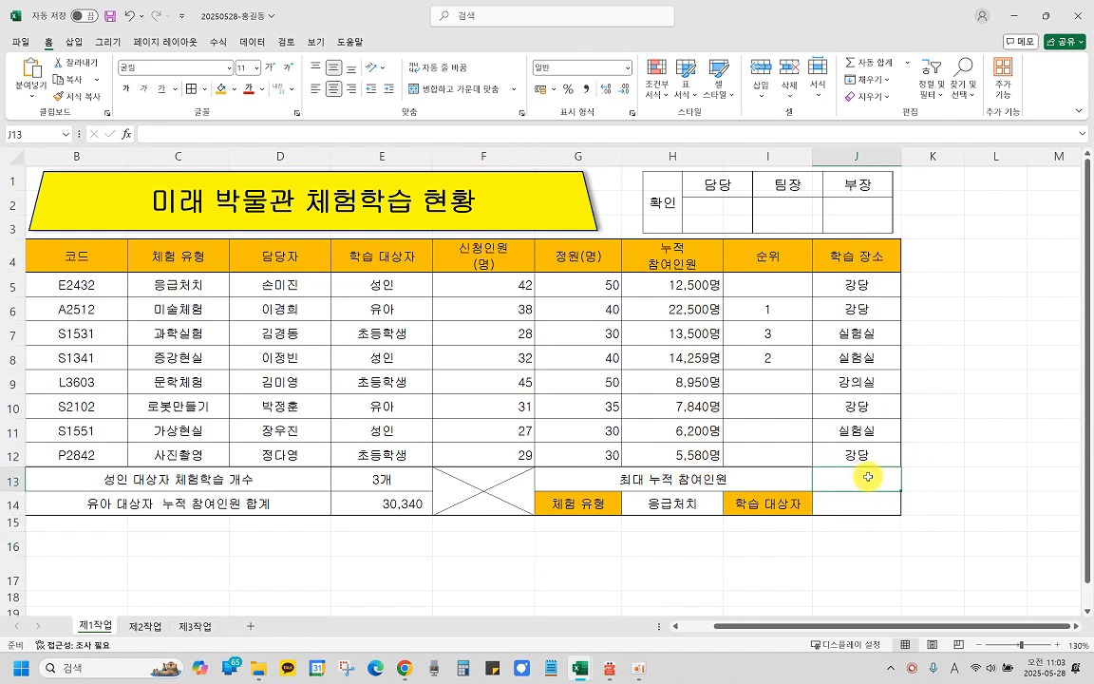
click(868, 476)
click(127, 135)
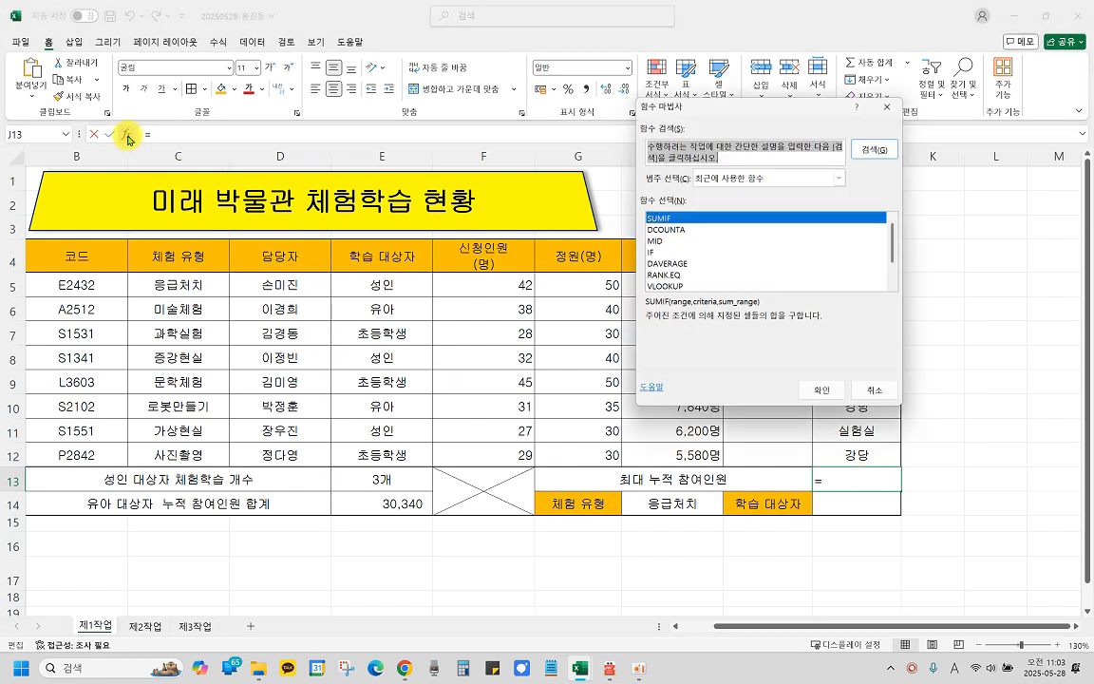
click(753, 157)
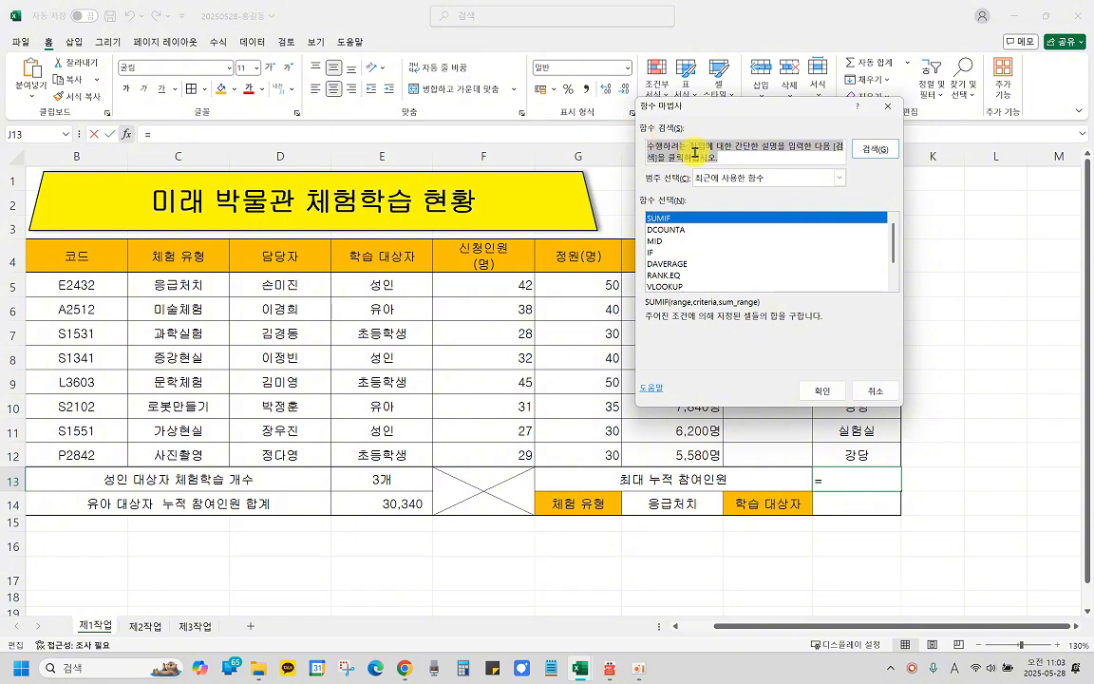
key(Delete)
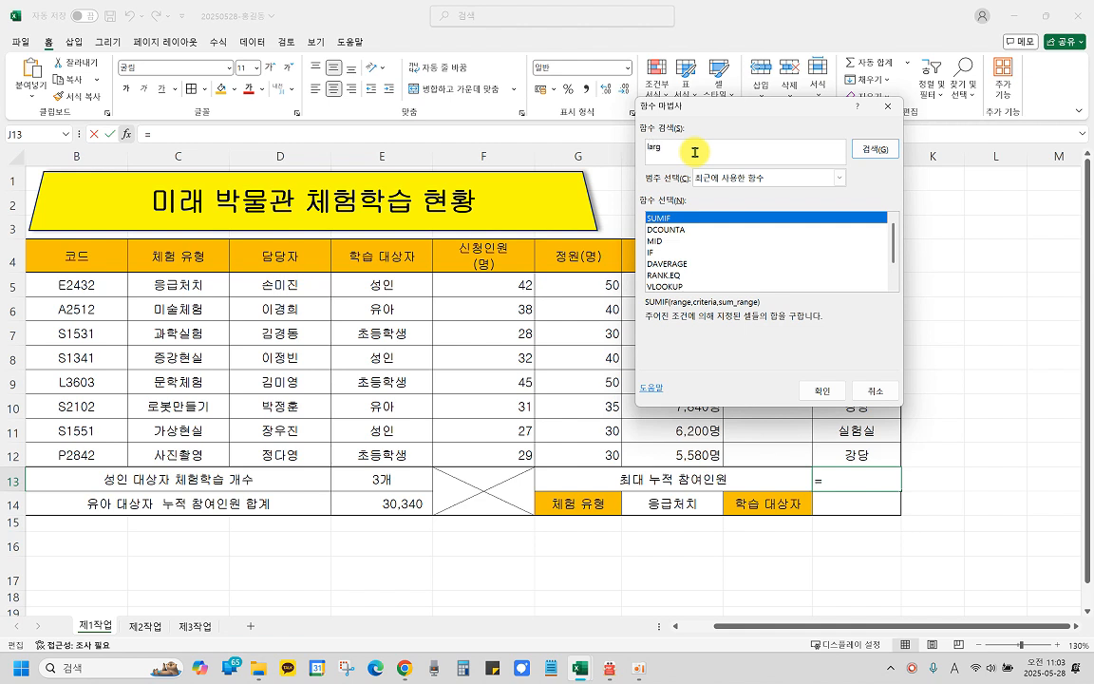
click(874, 149)
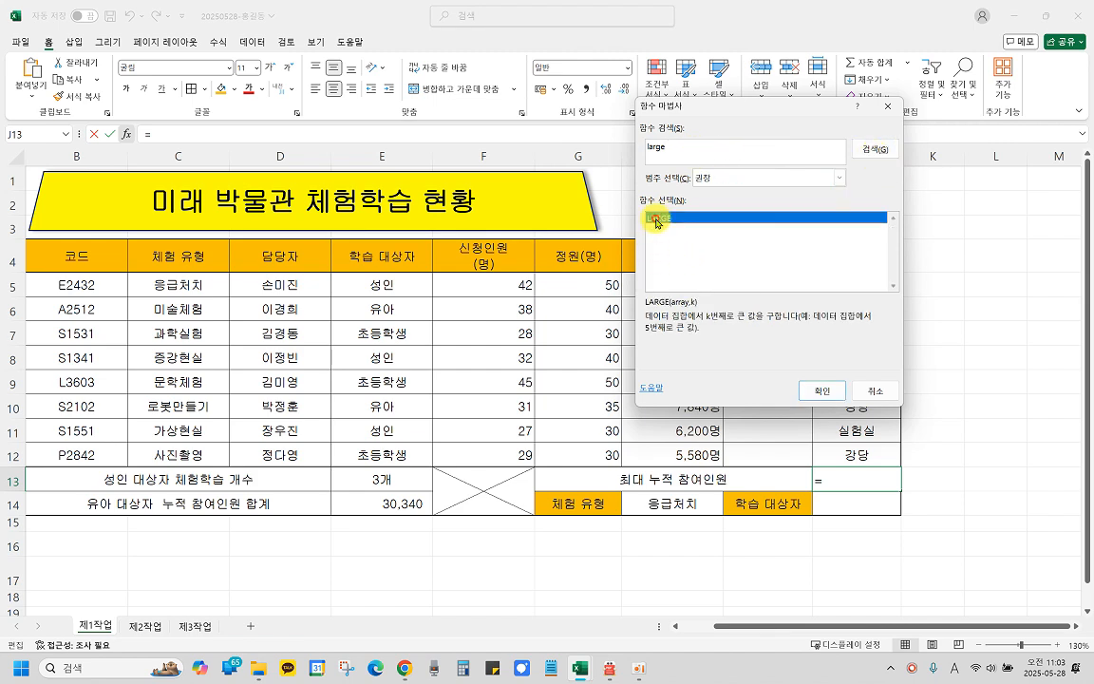
click(820, 391)
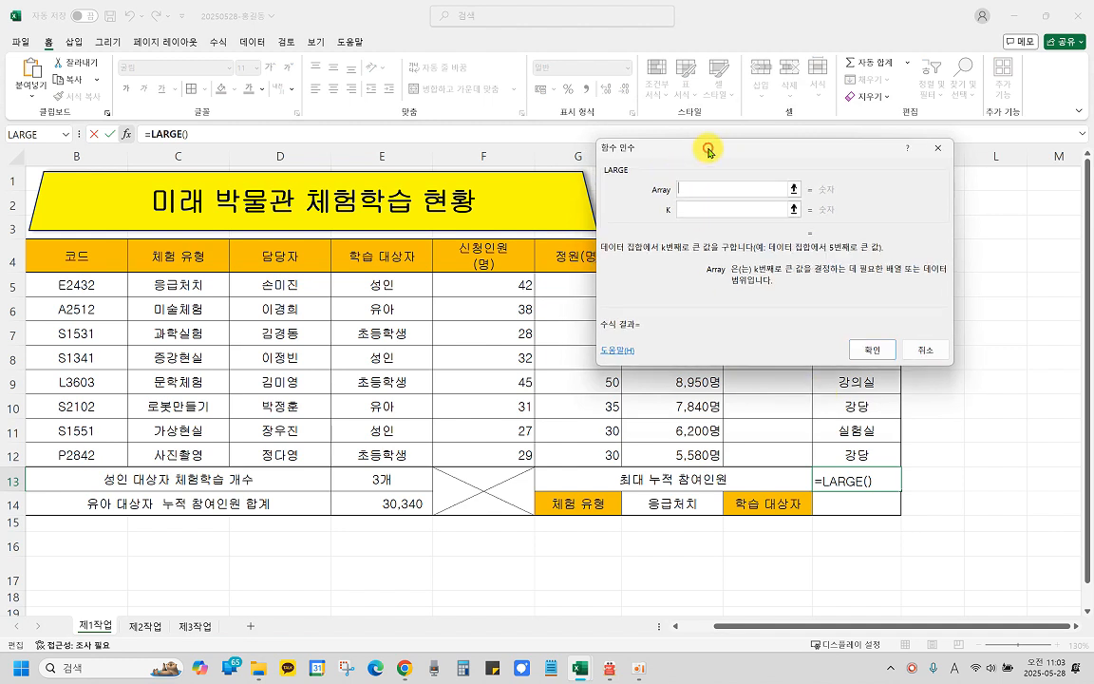
Step: Set LARGE's Array to the 누적 참여인원 cells H5:H12 and K to 1, and finish the function in J13
drag(706, 149, 780, 193)
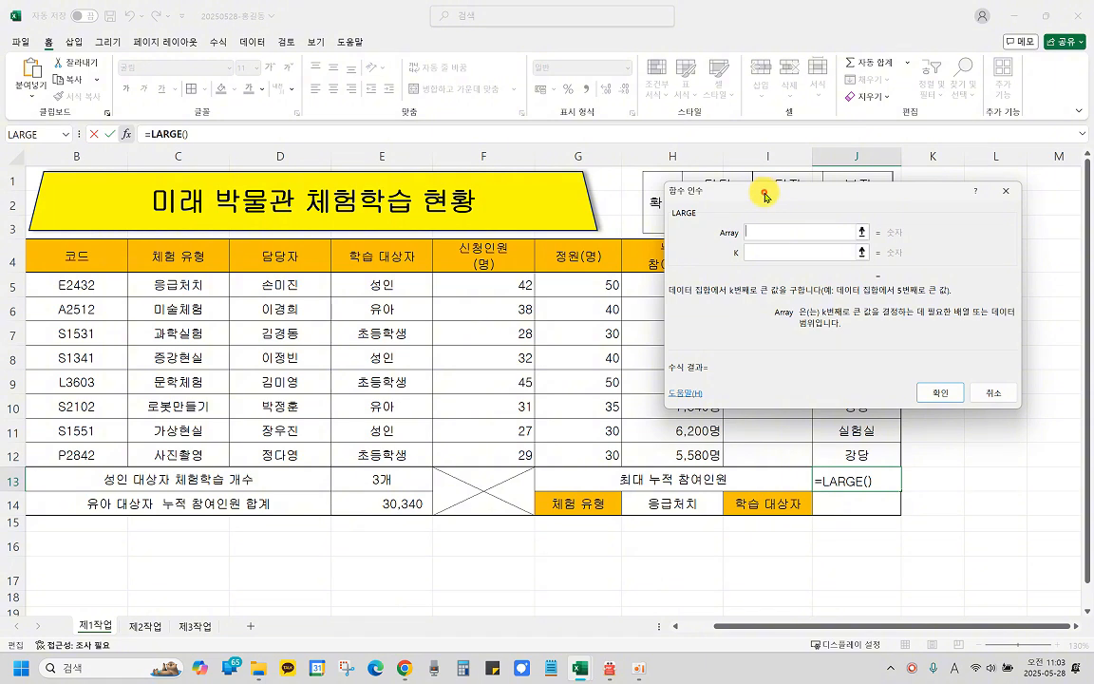
drag(765, 196, 281, 221)
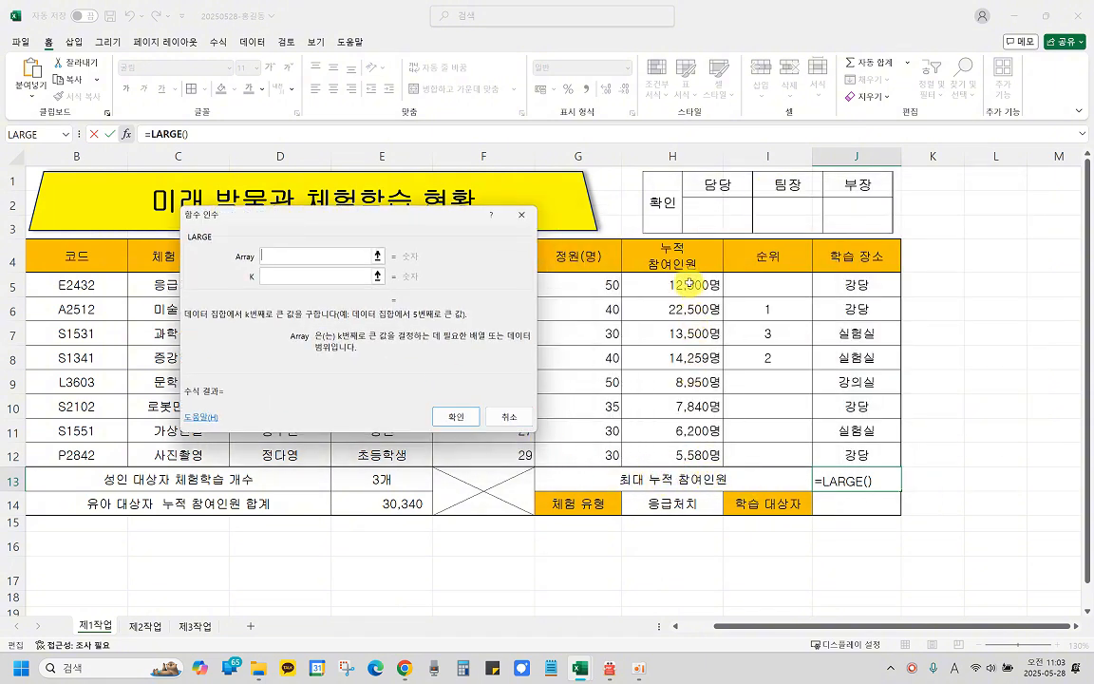
drag(617, 284, 697, 450)
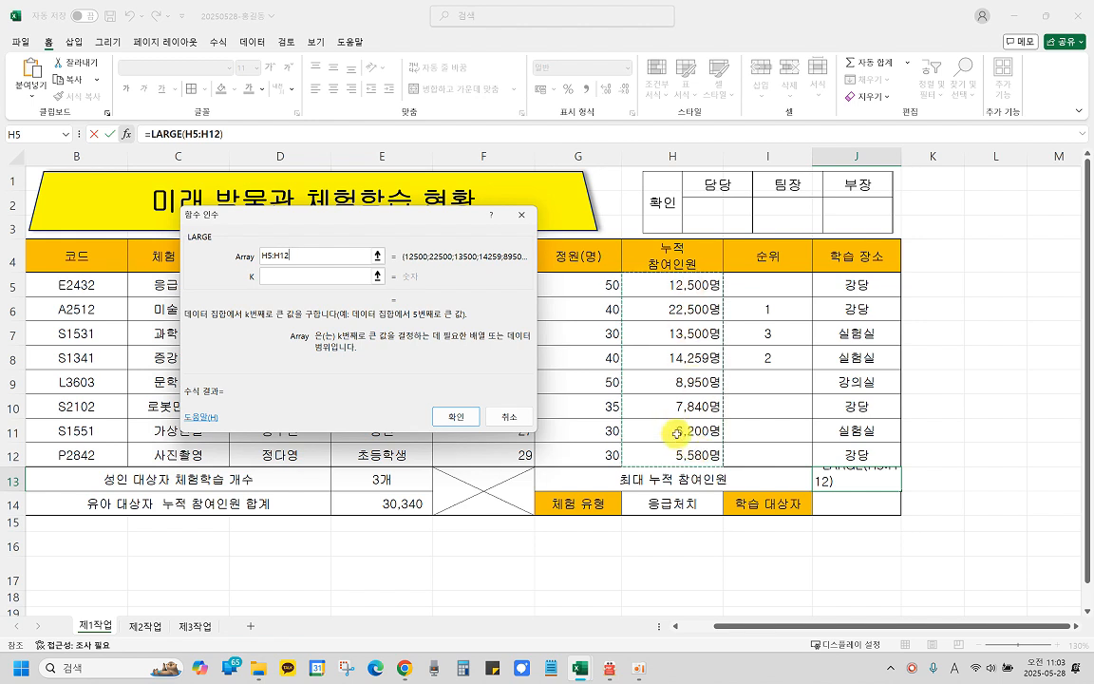
click(279, 277)
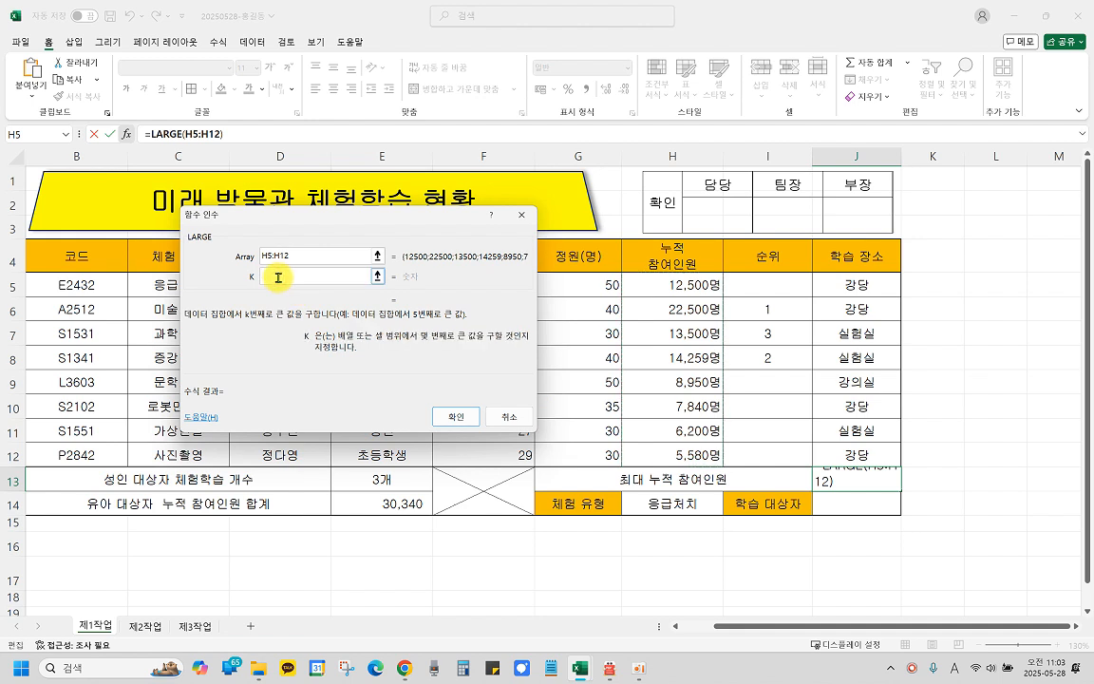
text(1)
click(456, 416)
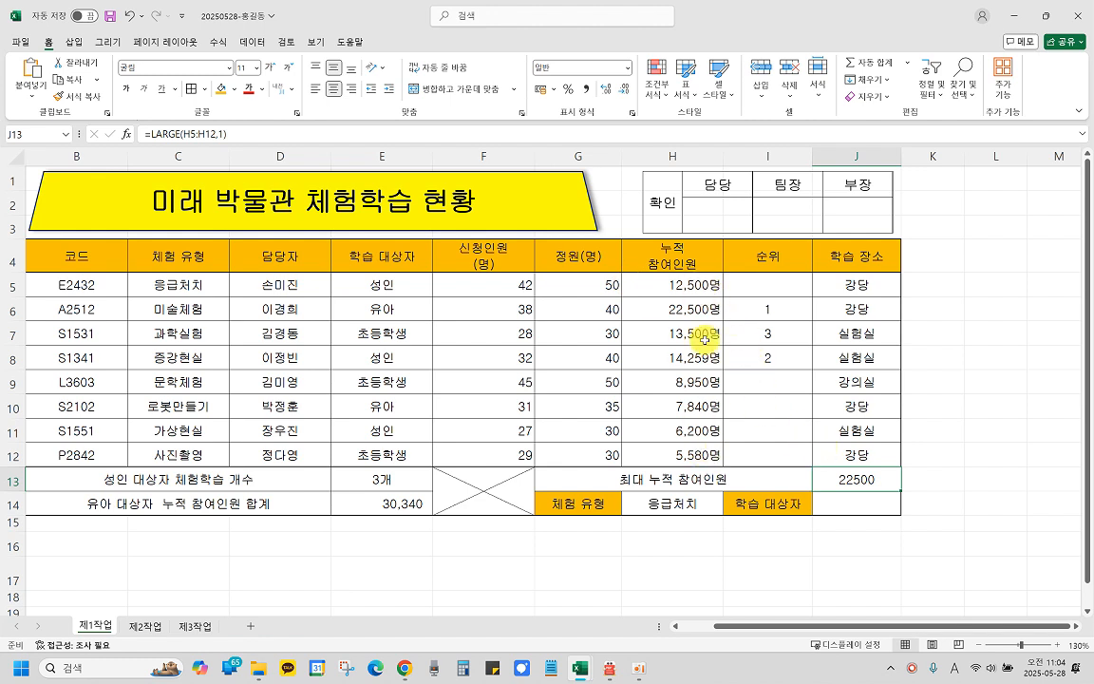
Step: Right-align the 최대 누적 참여인원 value in J13 and apply the comma style to it
click(351, 91)
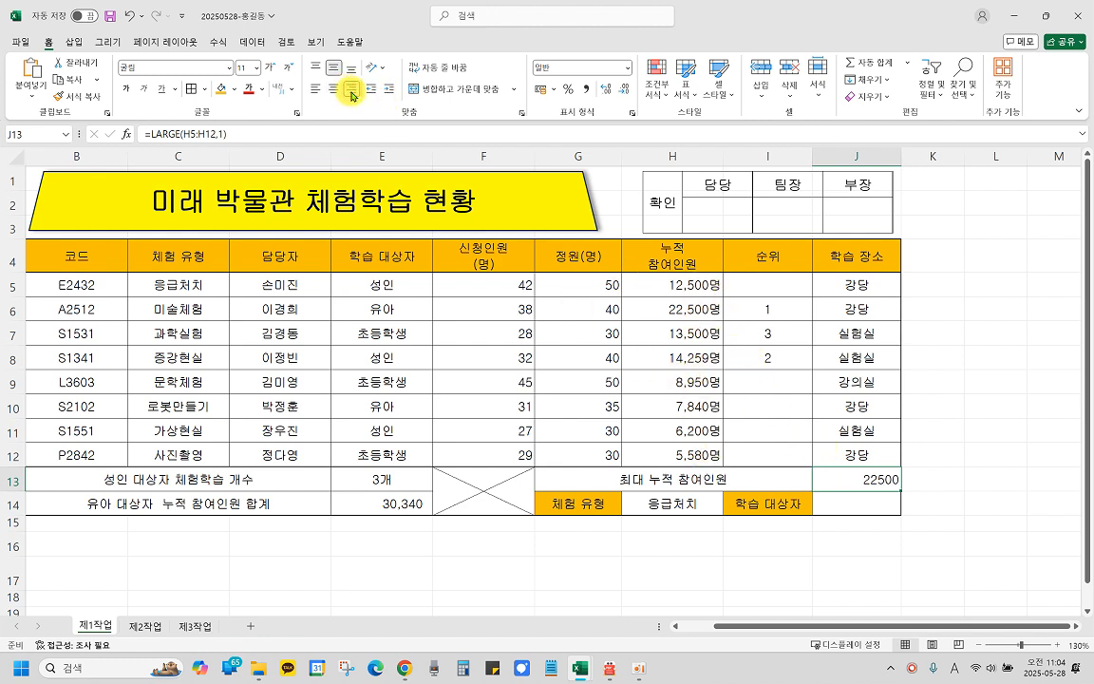
click(586, 89)
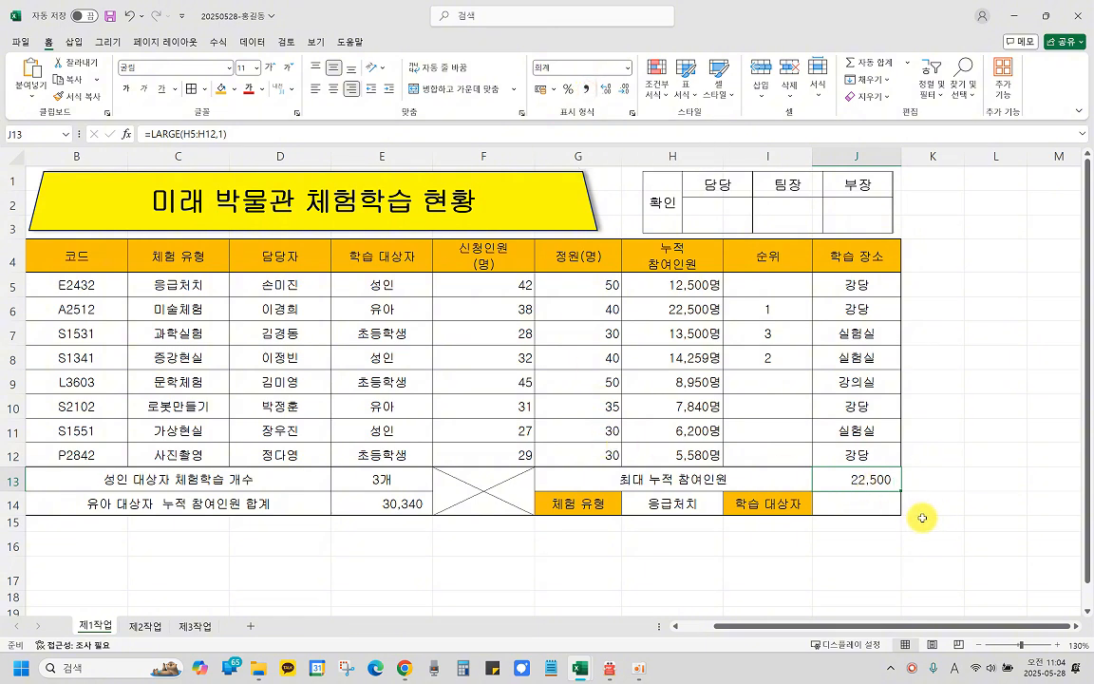
Step: Select cell J14, and in the exam PDF read item (6) on the VLOOKUP of 학습 대상자 and check its place in the sample table
click(852, 505)
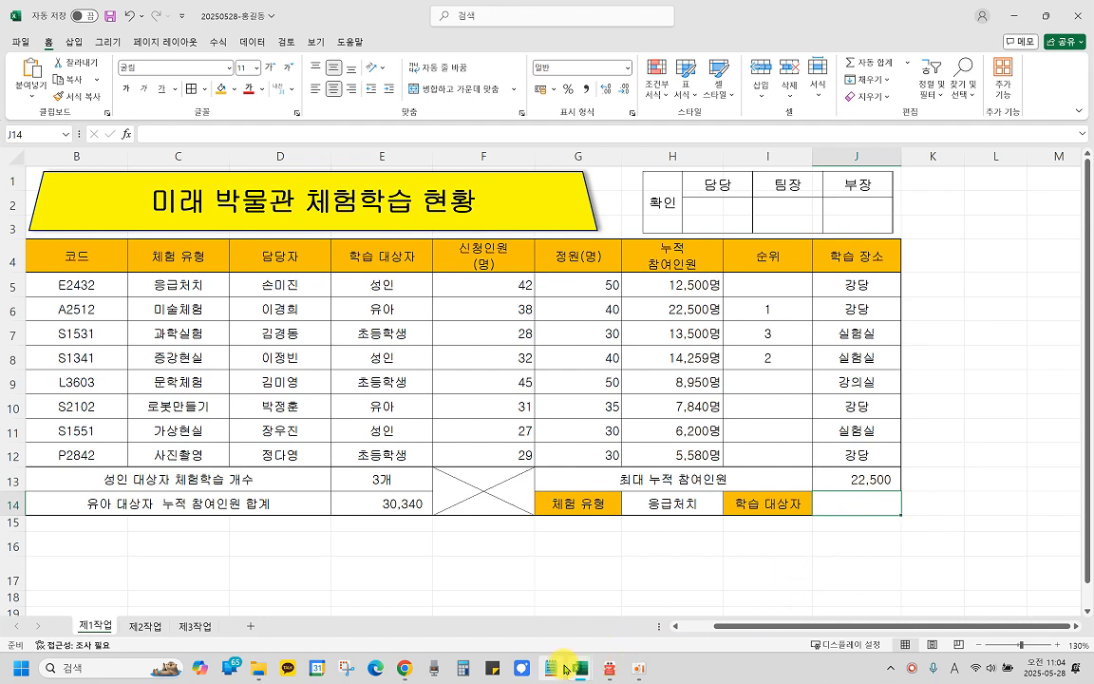
mouse_move(609, 667)
click(626, 610)
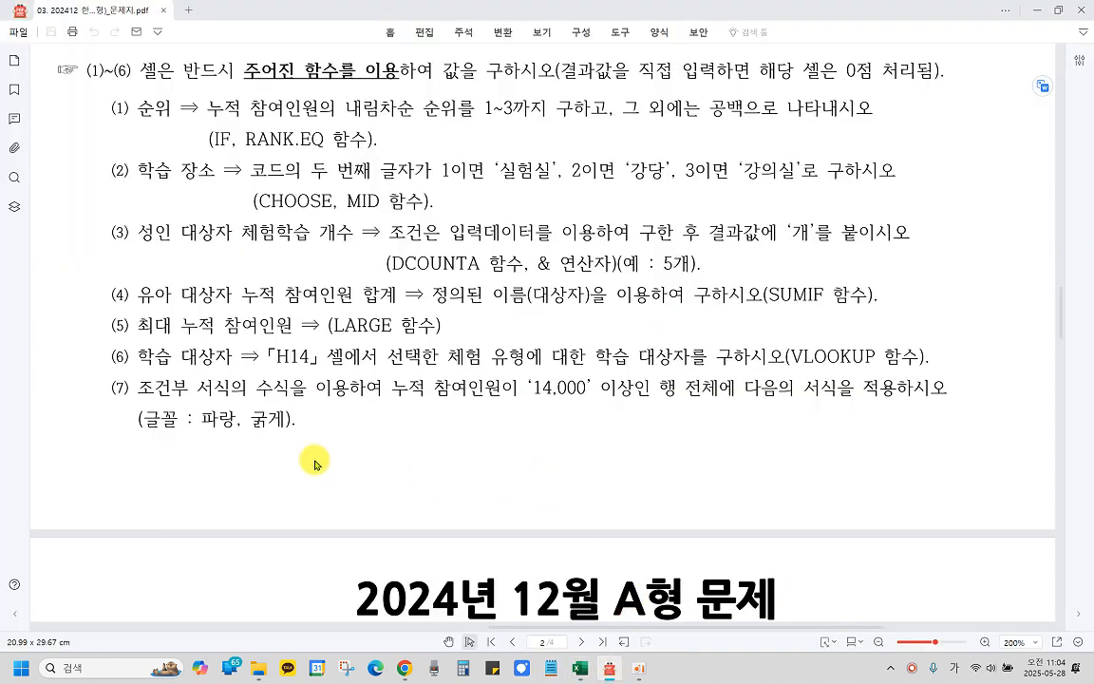
drag(142, 356, 218, 354)
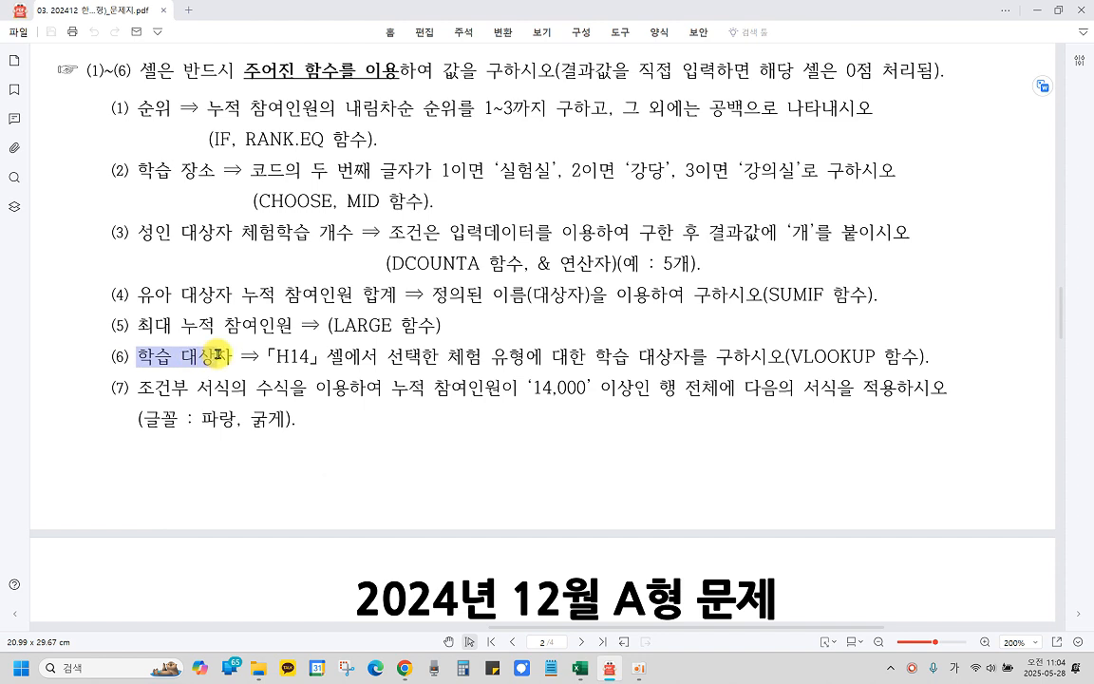
click(167, 276)
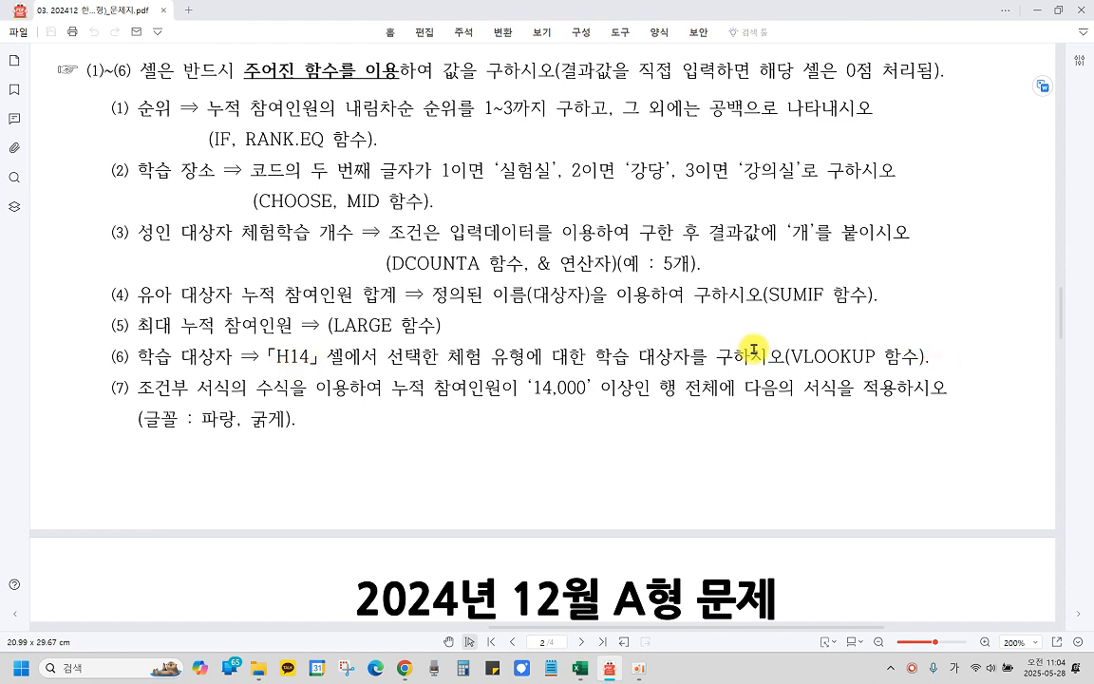
drag(277, 357, 310, 357)
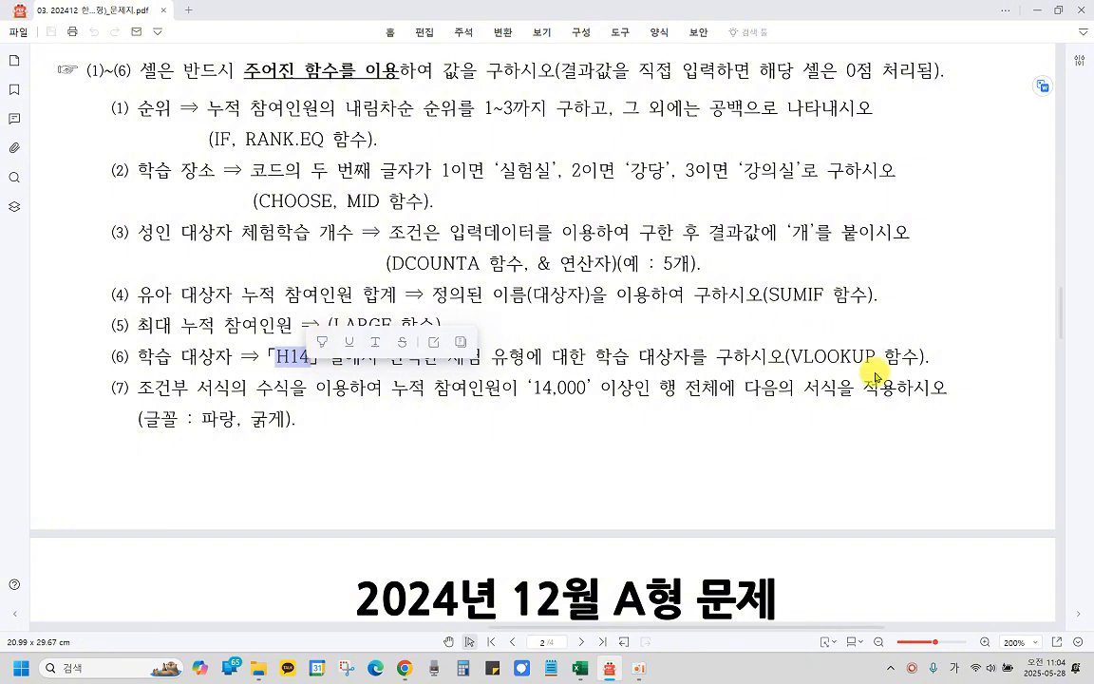
click(937, 286)
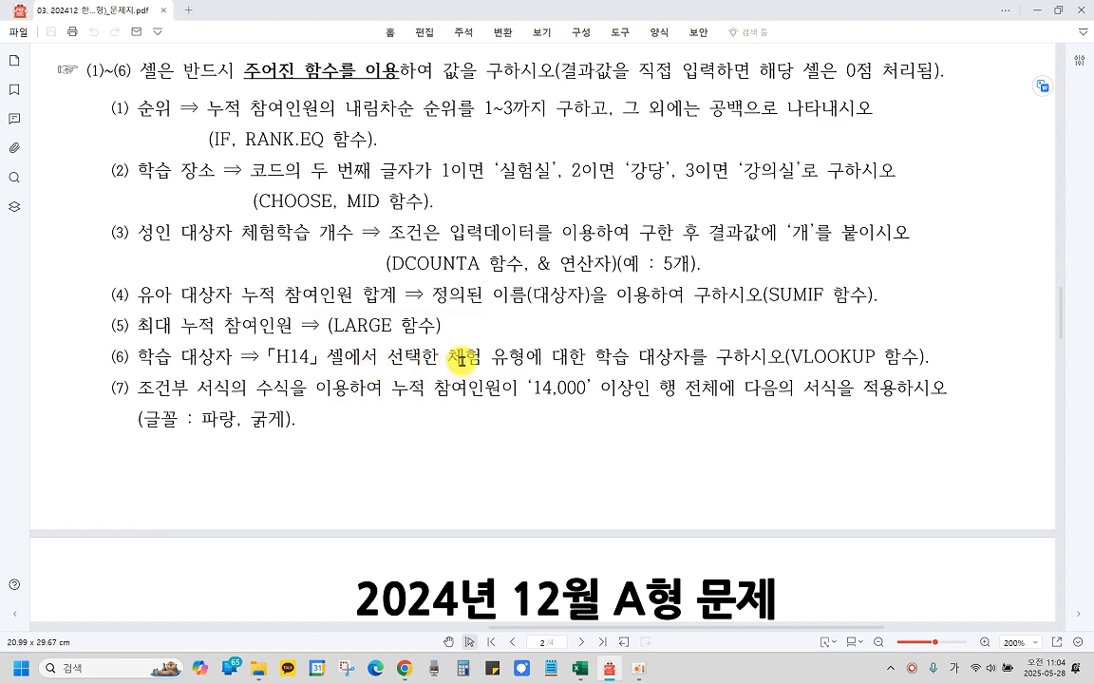
drag(454, 355, 680, 349)
click(600, 356)
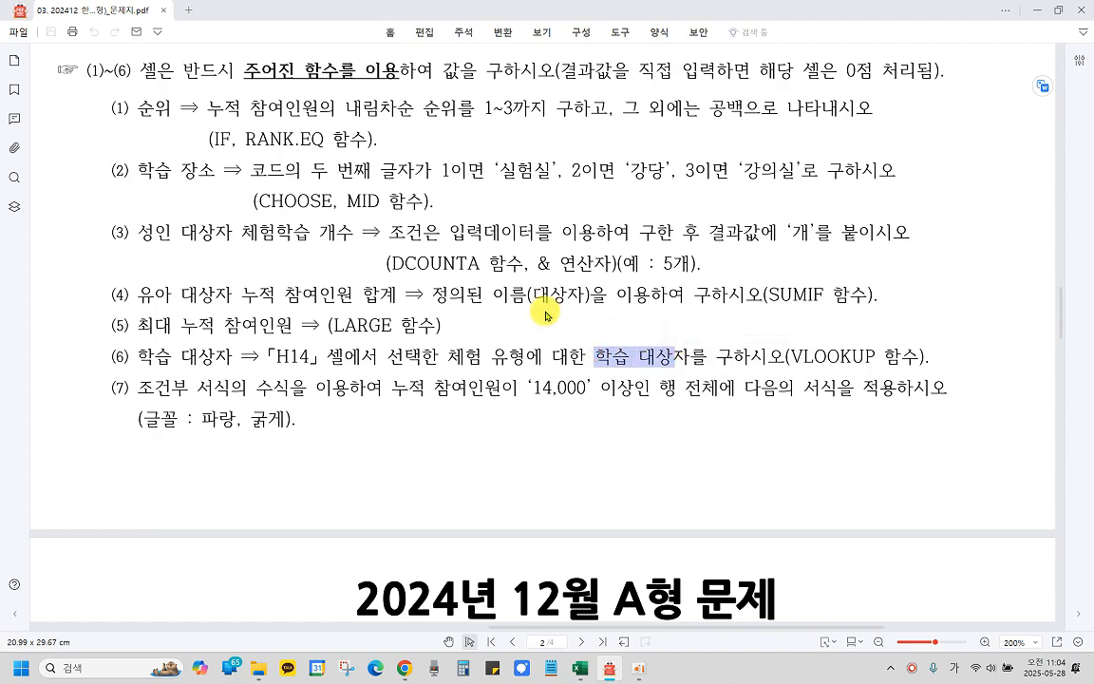
scroll(547, 239, up, 5)
scroll(545, 311, up, 3)
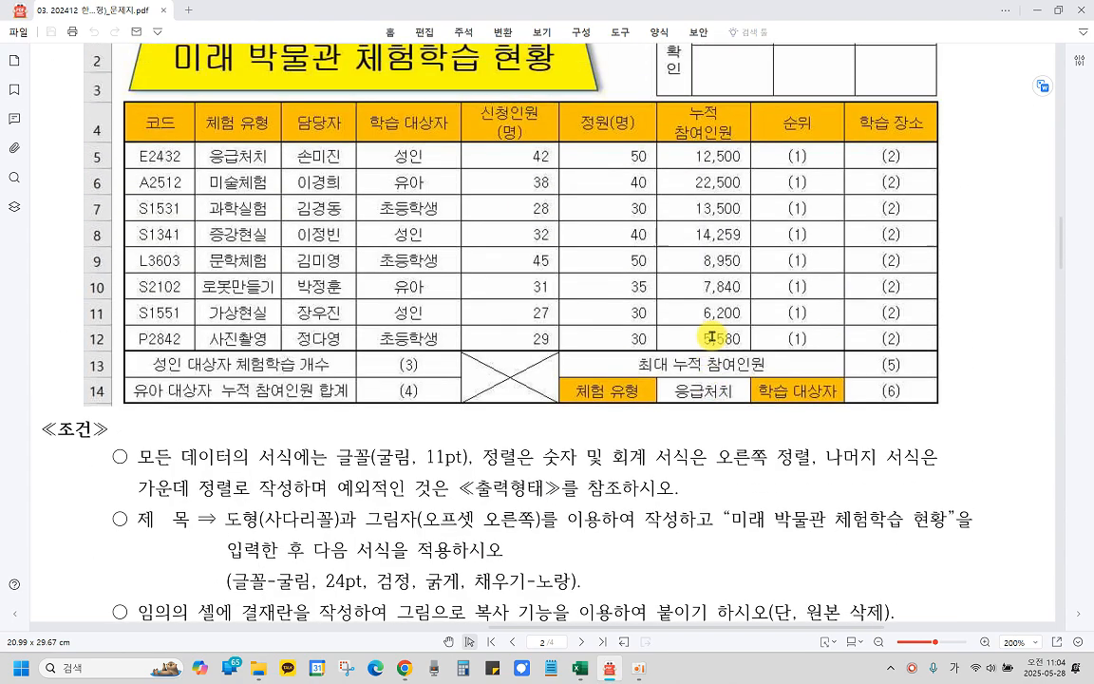
click(715, 393)
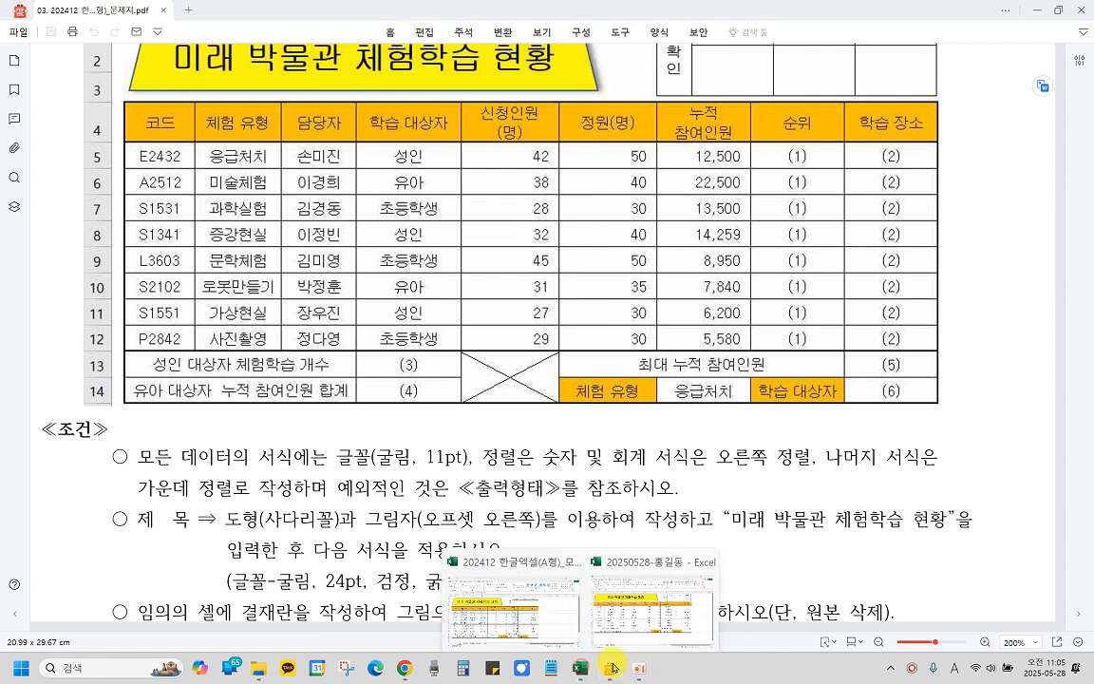
Step: Switch back to the Excel answer workbook, find VLOOKUP in the function wizard and start it in cell J14
click(676, 594)
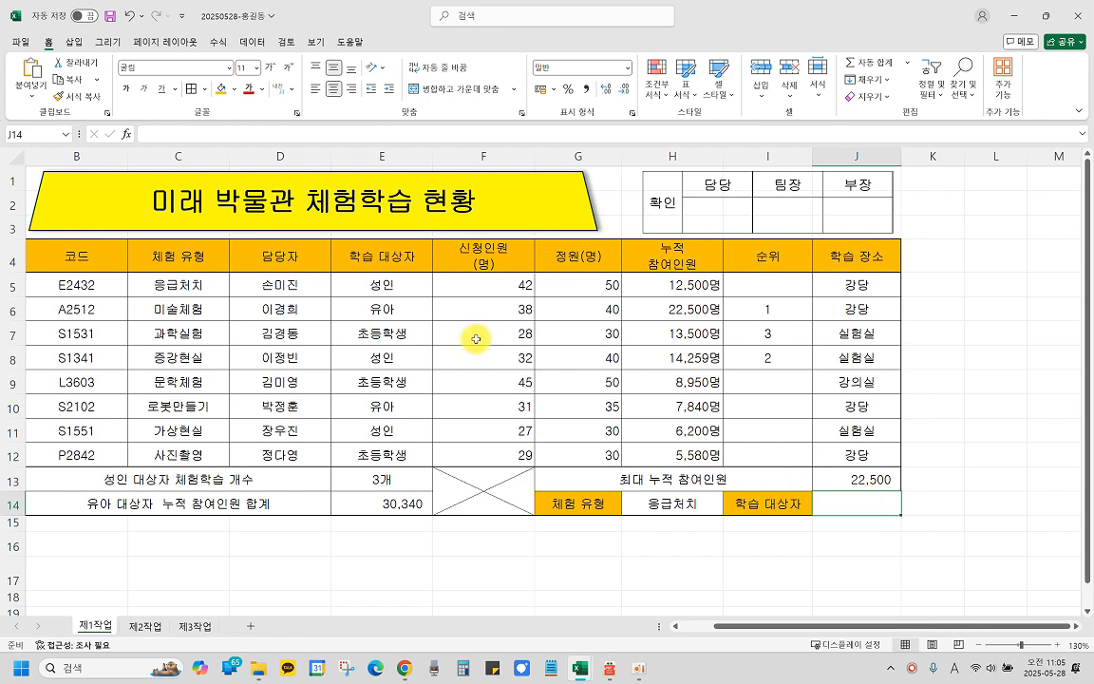
click(126, 133)
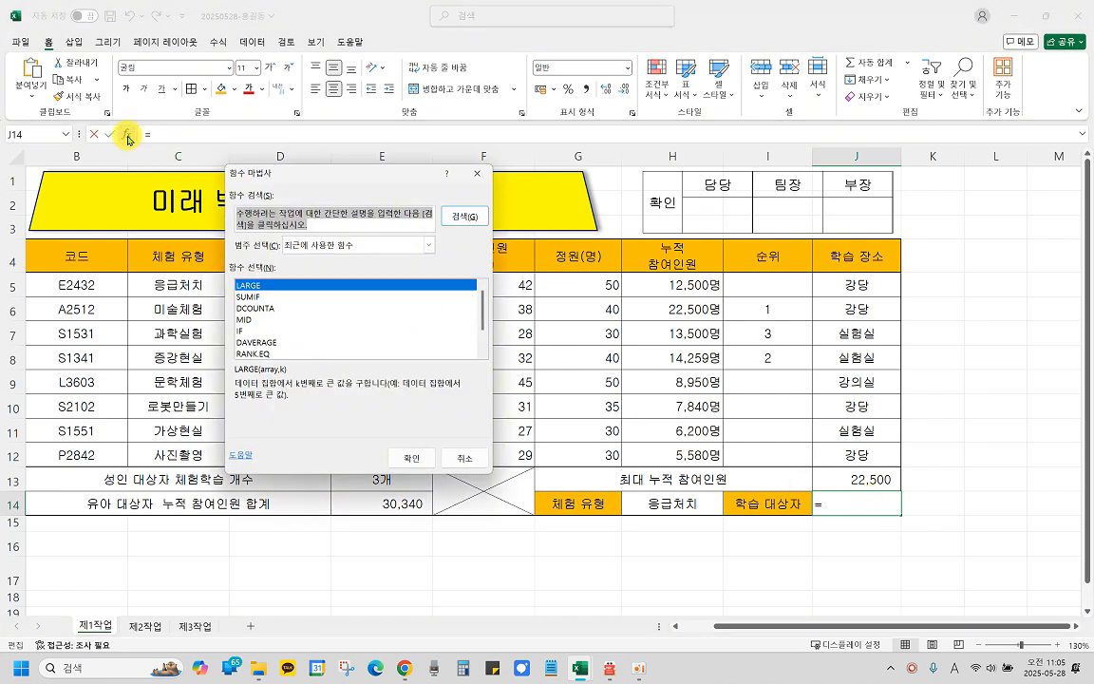
drag(318, 225, 210, 204)
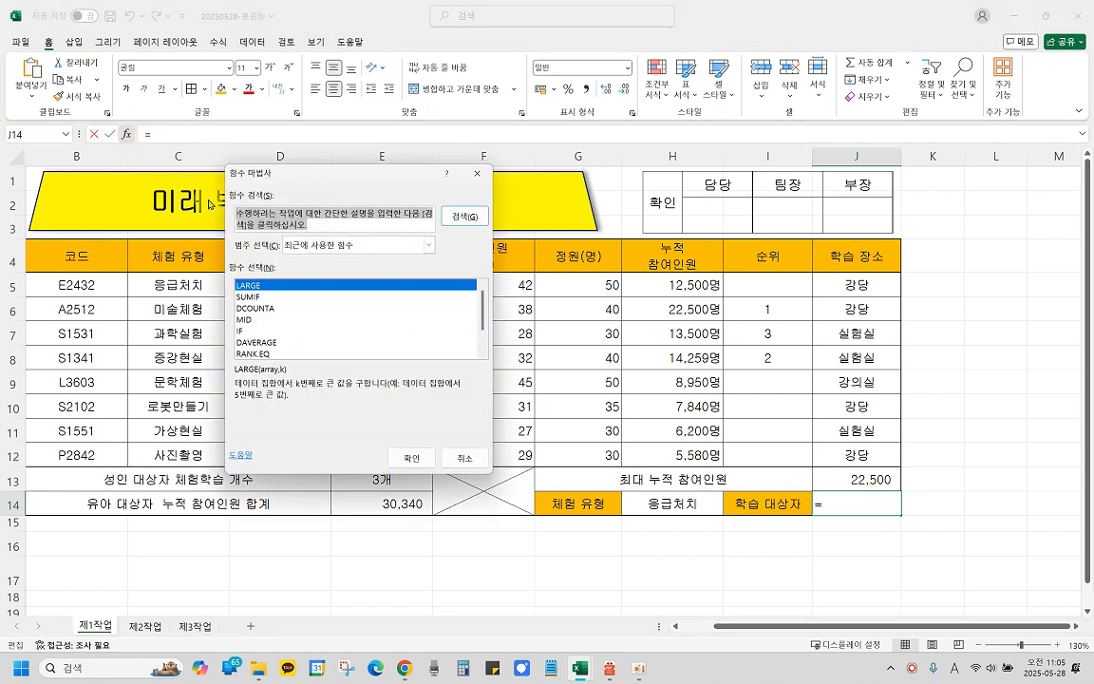
text(vlookup)
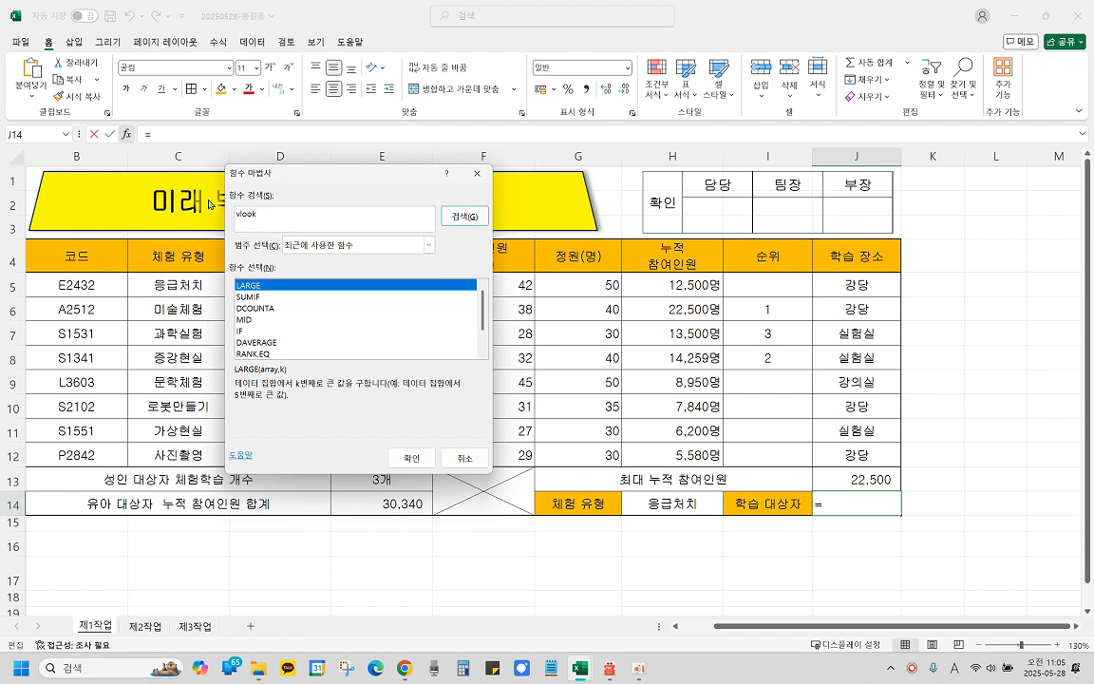
click(461, 217)
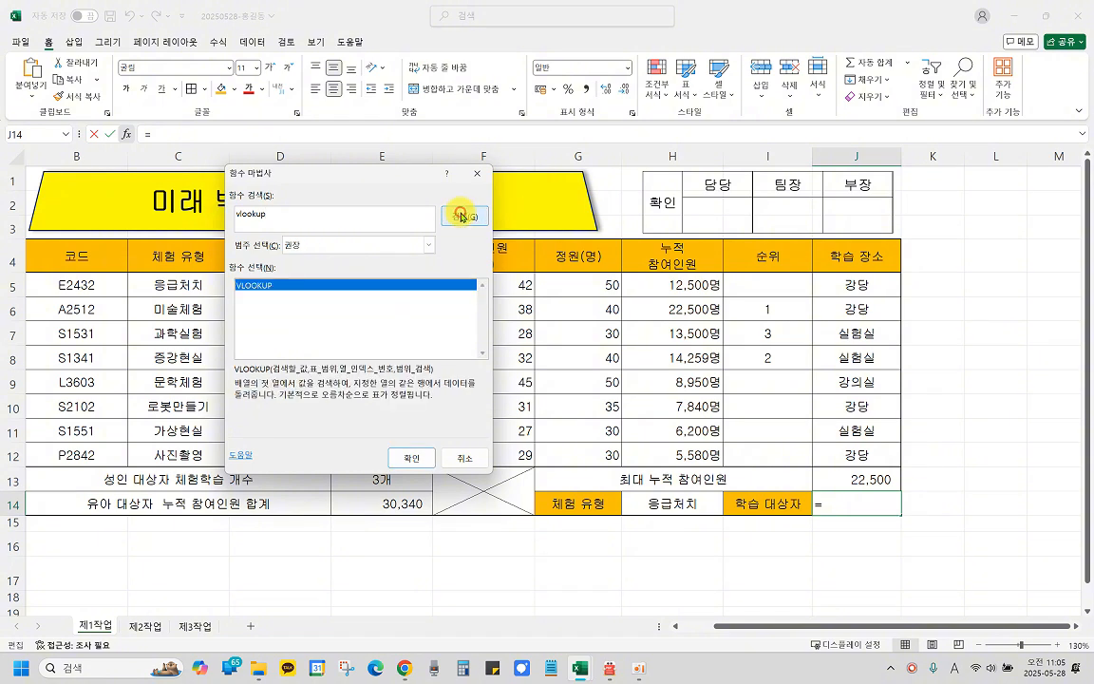
click(417, 460)
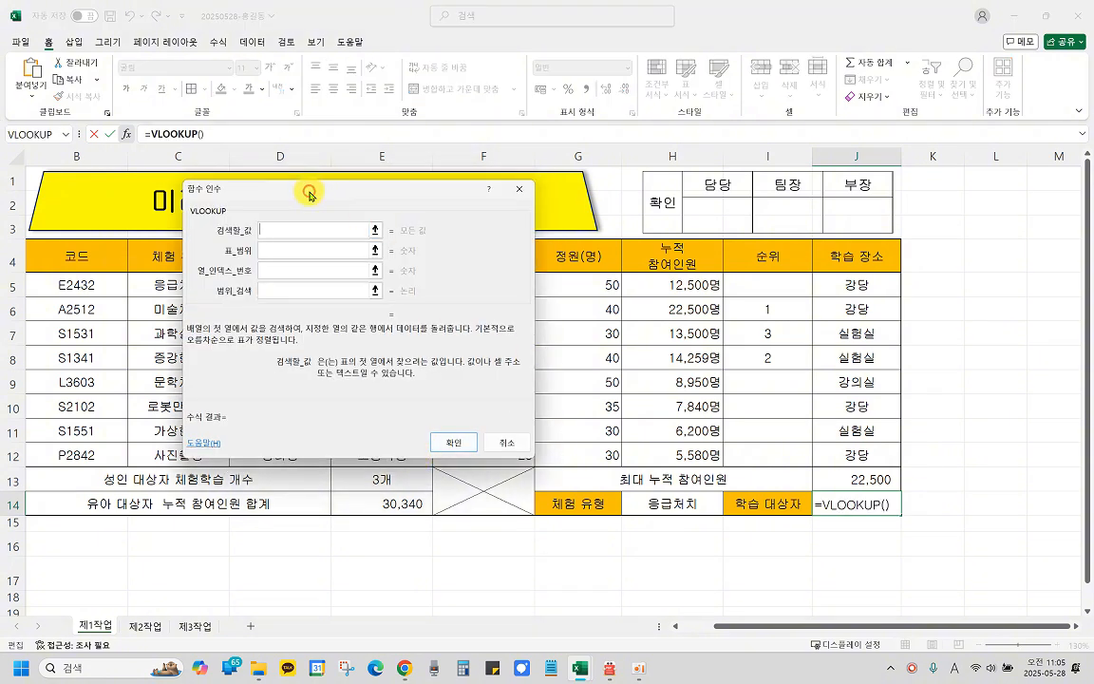
Step: Set VLOOKUP's lookup value to H14 and its table range to the absolute reference $C$5:$G$12, starting at the 체험 유형 column
drag(309, 196, 233, 330)
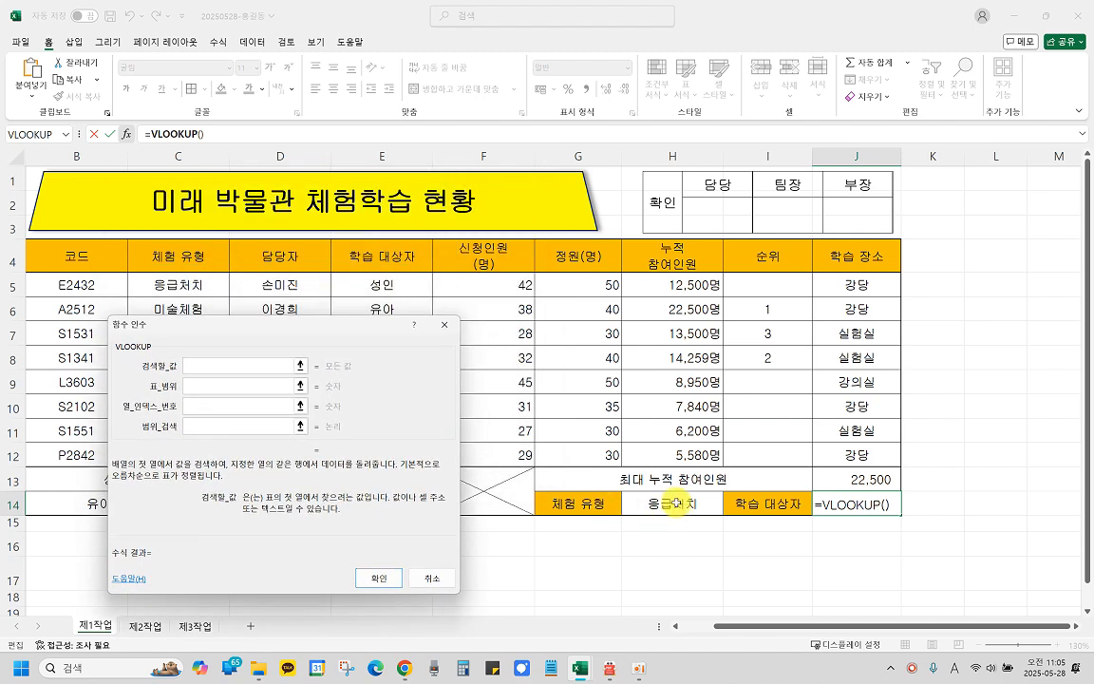
click(674, 503)
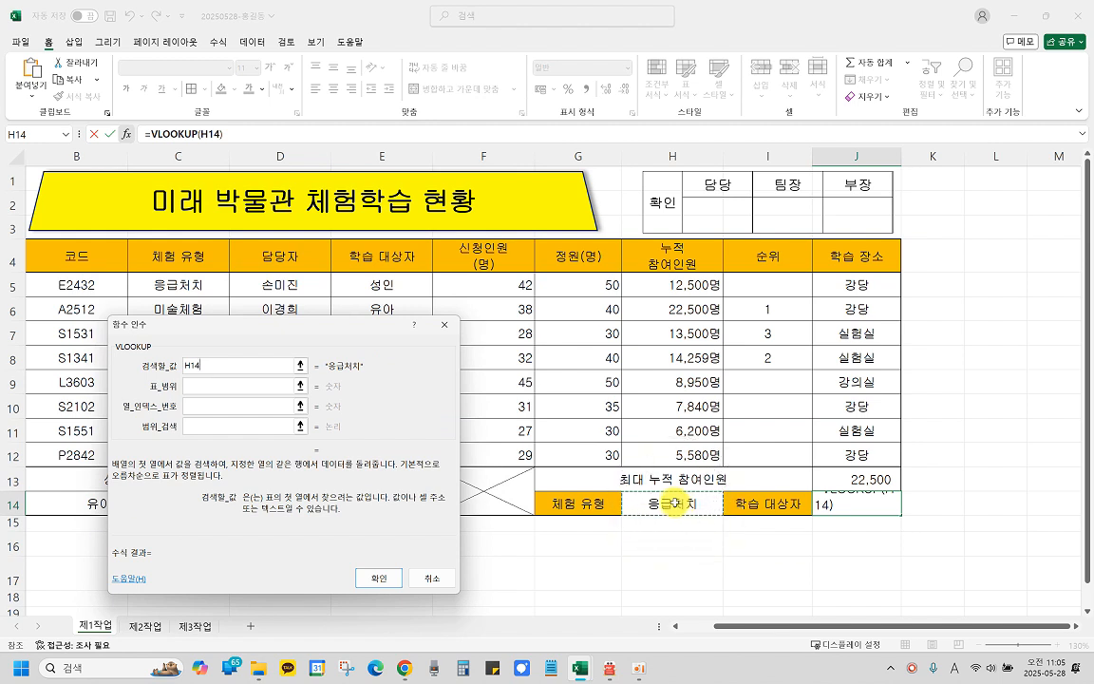
click(214, 387)
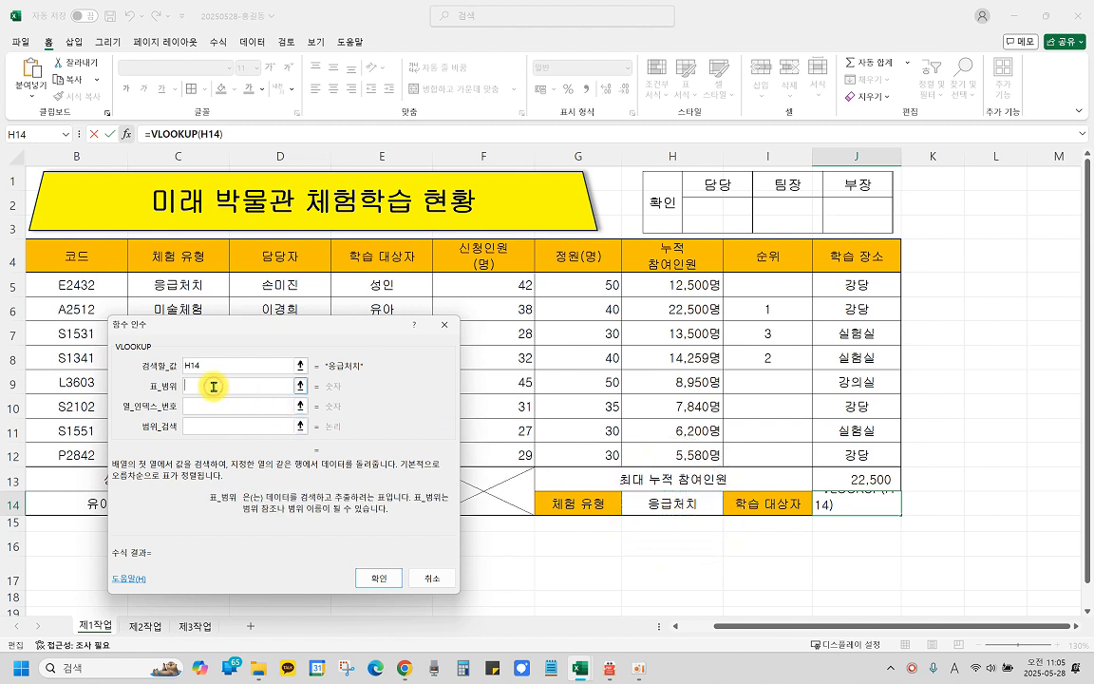
drag(224, 325, 694, 127)
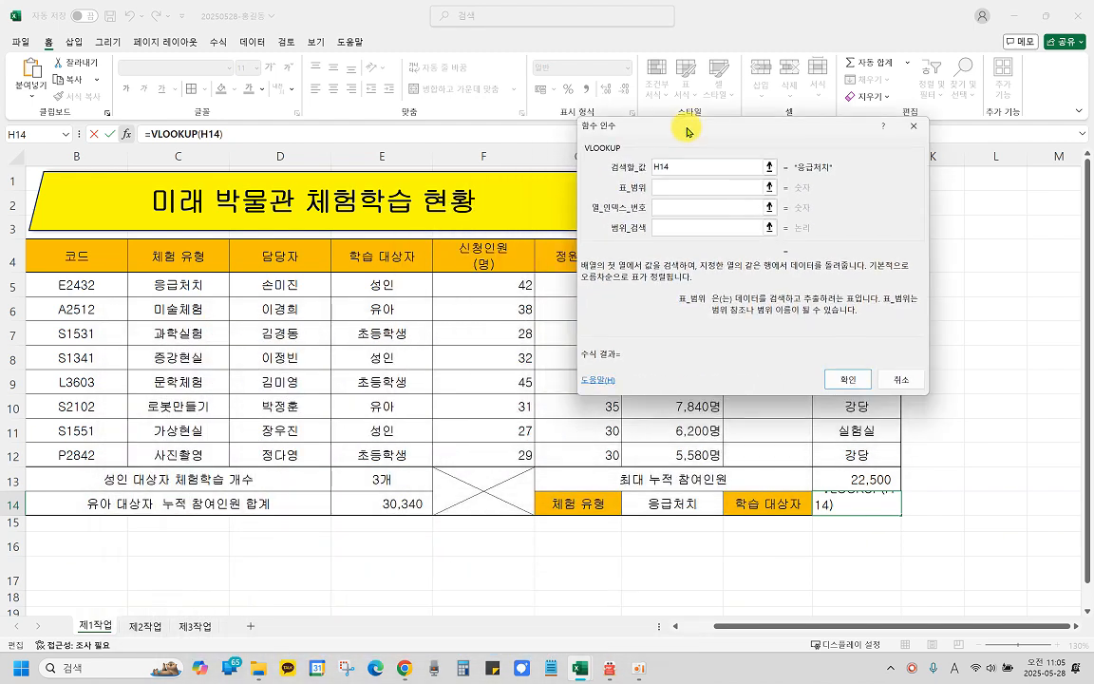
click(587, 507)
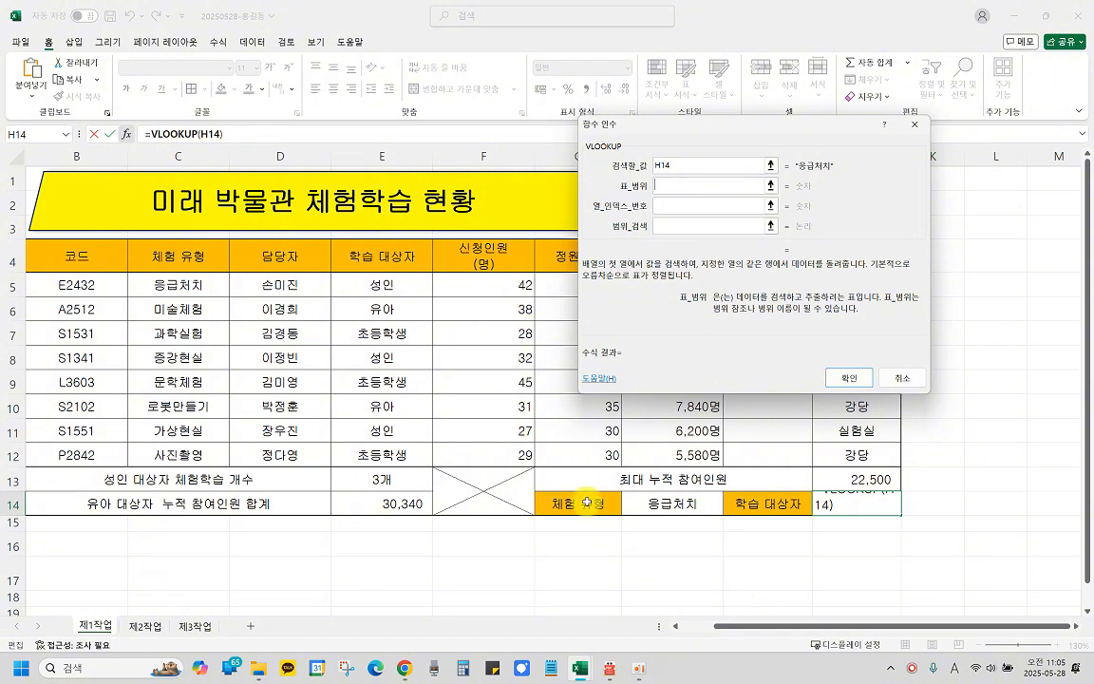
click(568, 468)
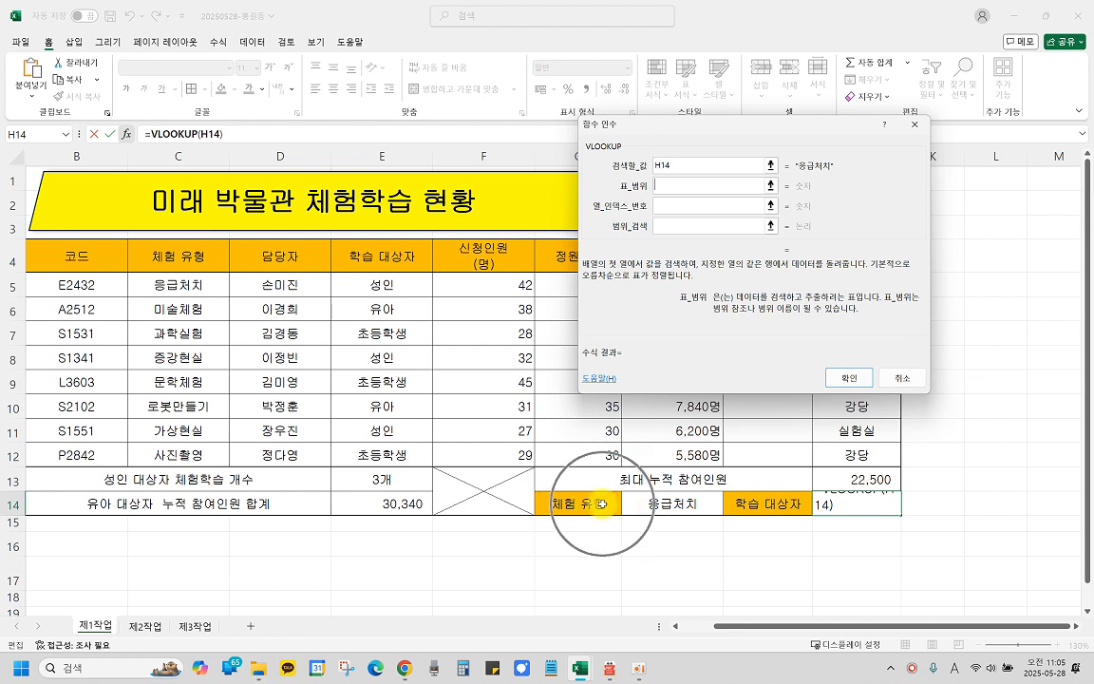
click(155, 254)
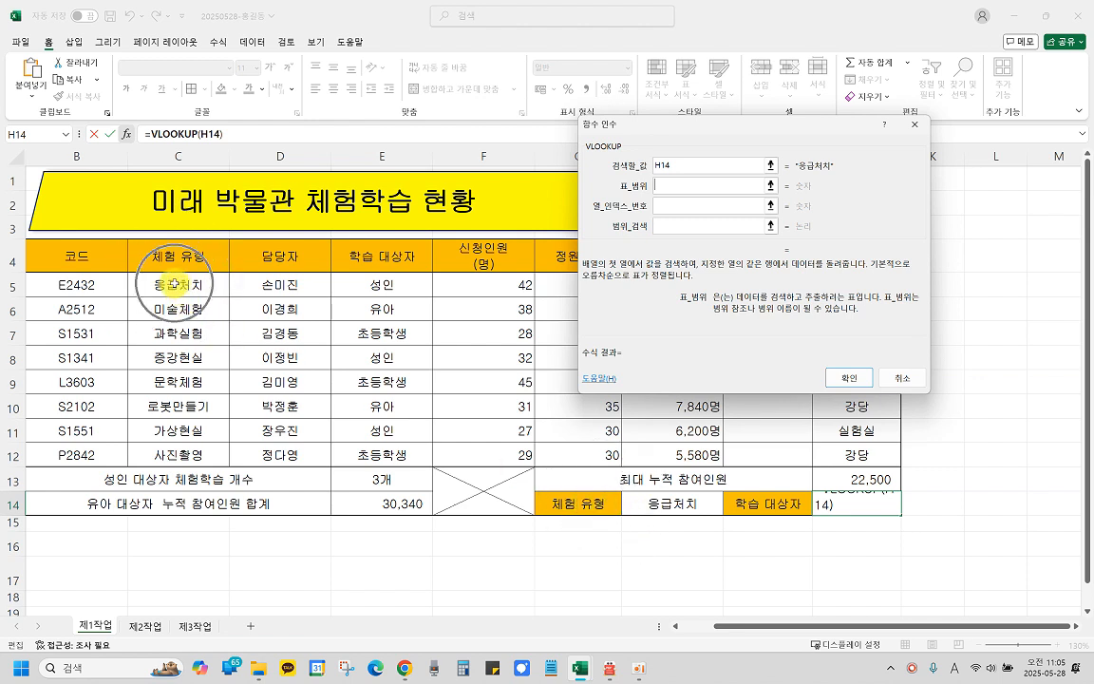
click(174, 283)
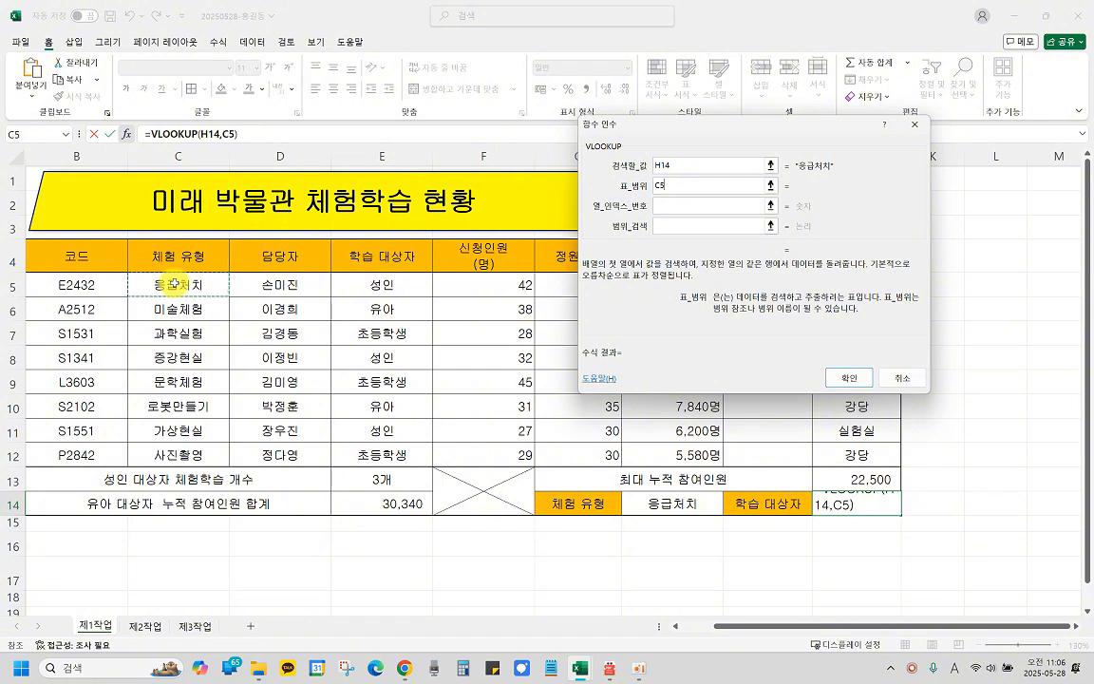
drag(174, 284, 551, 446)
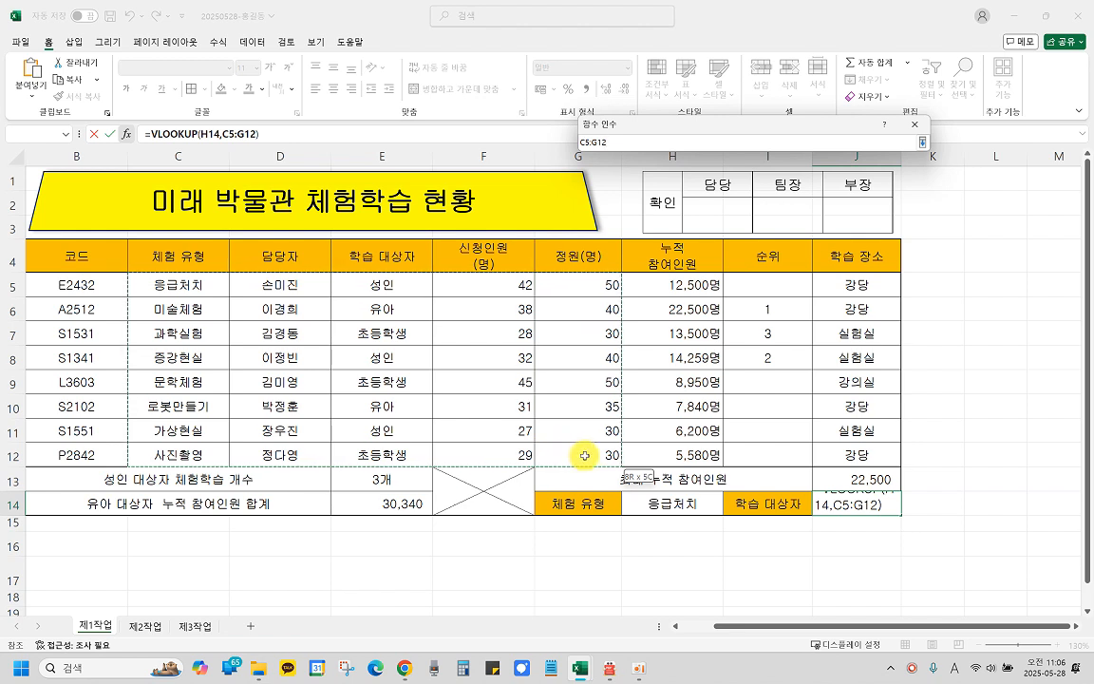
drag(584, 456, 582, 455)
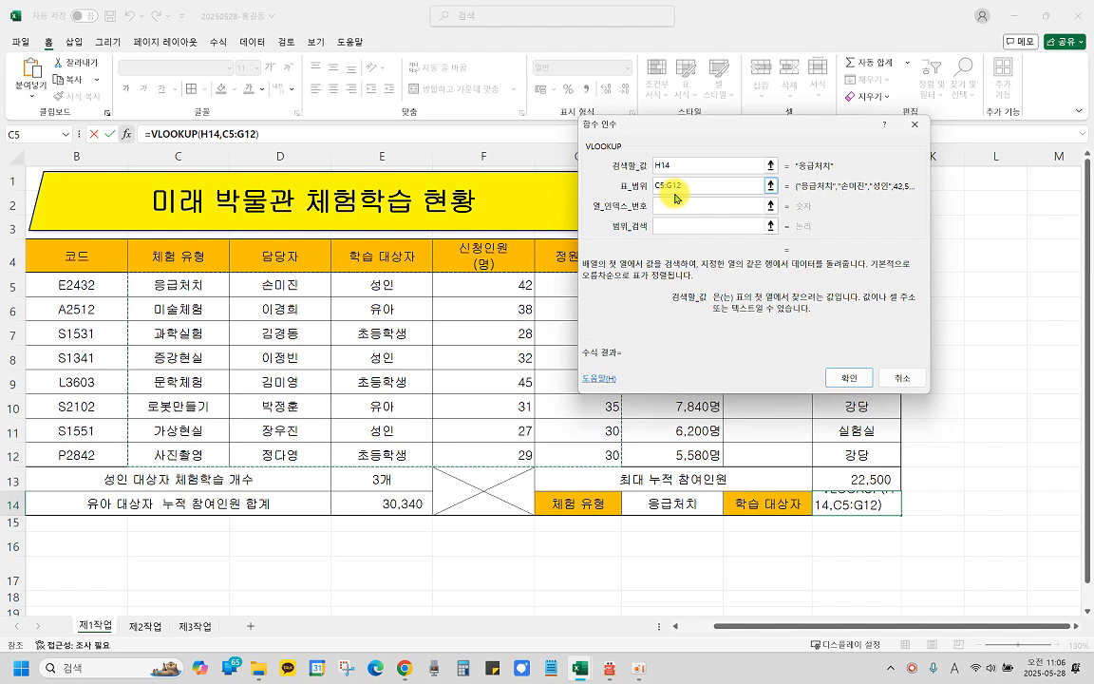
key(F4)
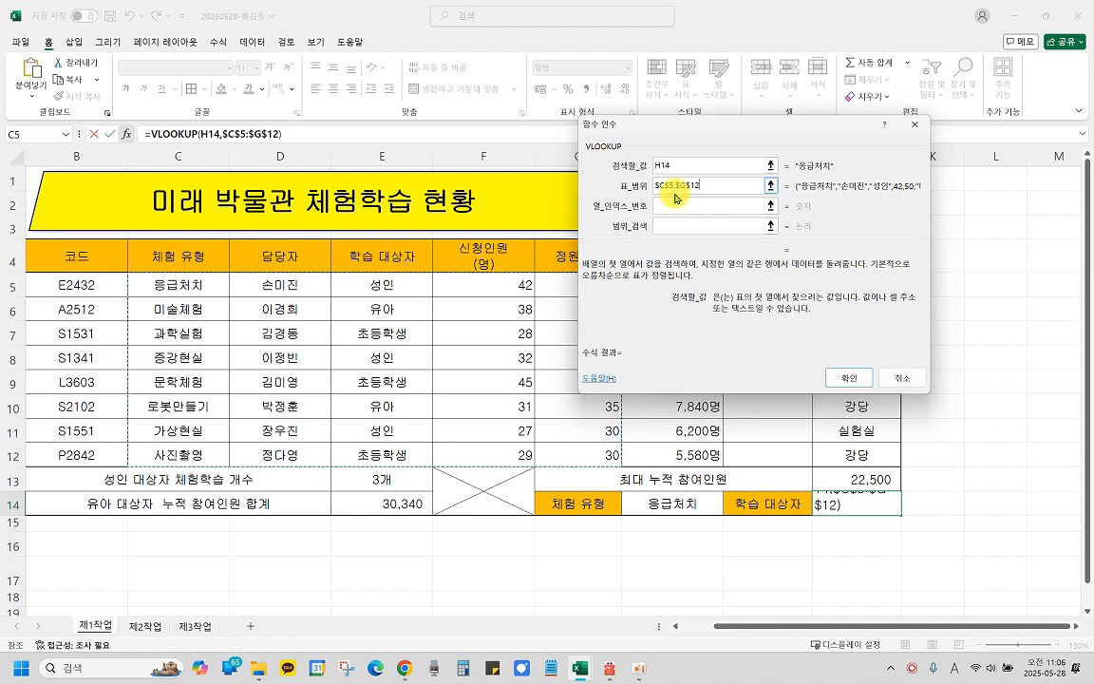
Step: Set VLOOKUP's column index number to 3 and range lookup to 0, and finish the function in J14
click(664, 205)
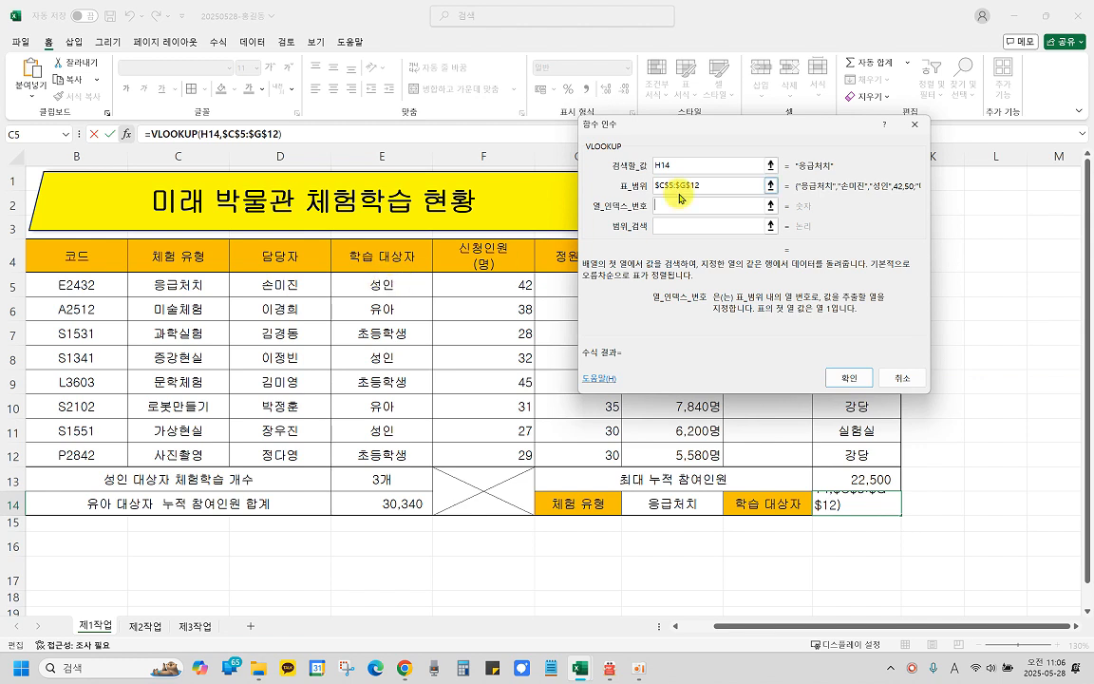
text(3)
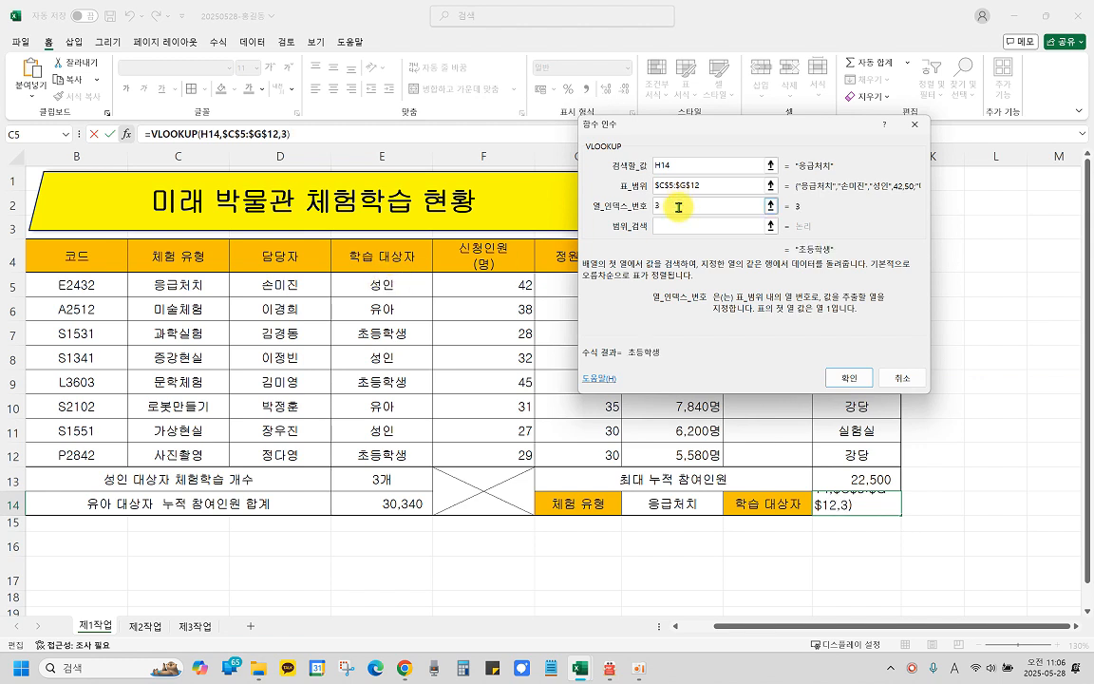
key(Tab)
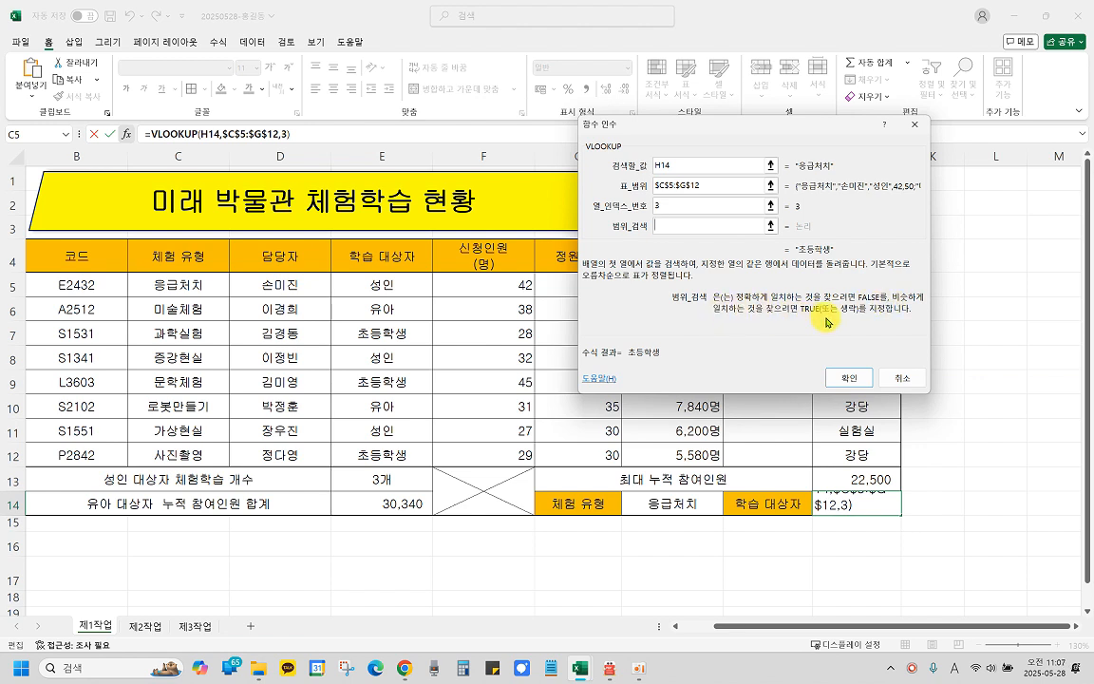
click(678, 225)
text(0)
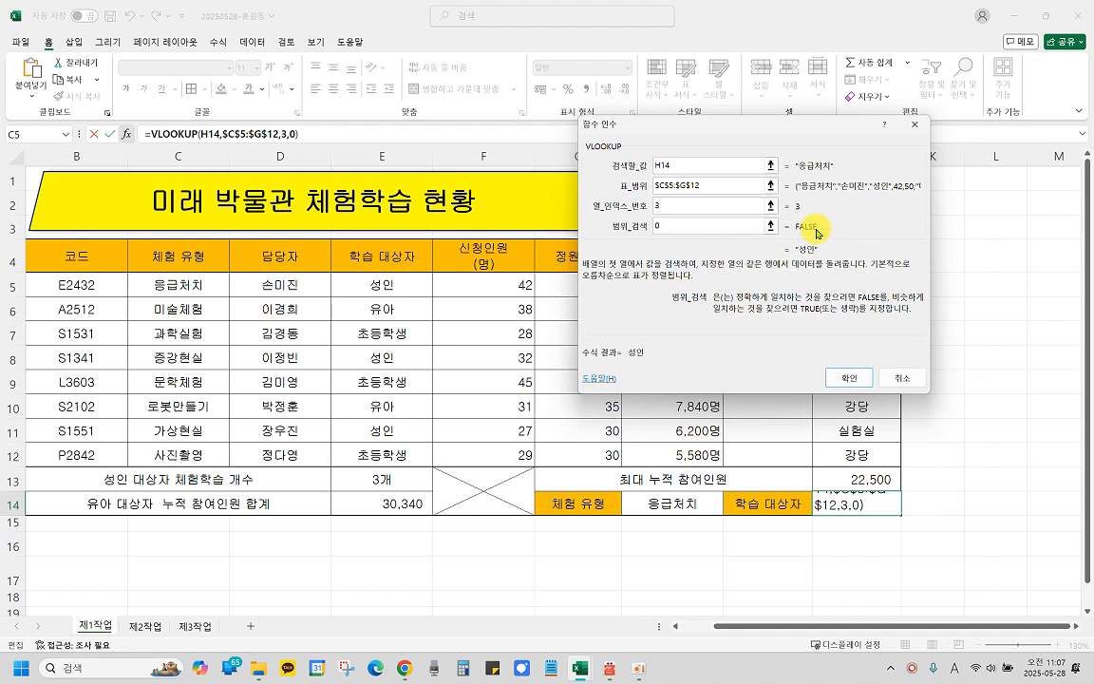
click(666, 227)
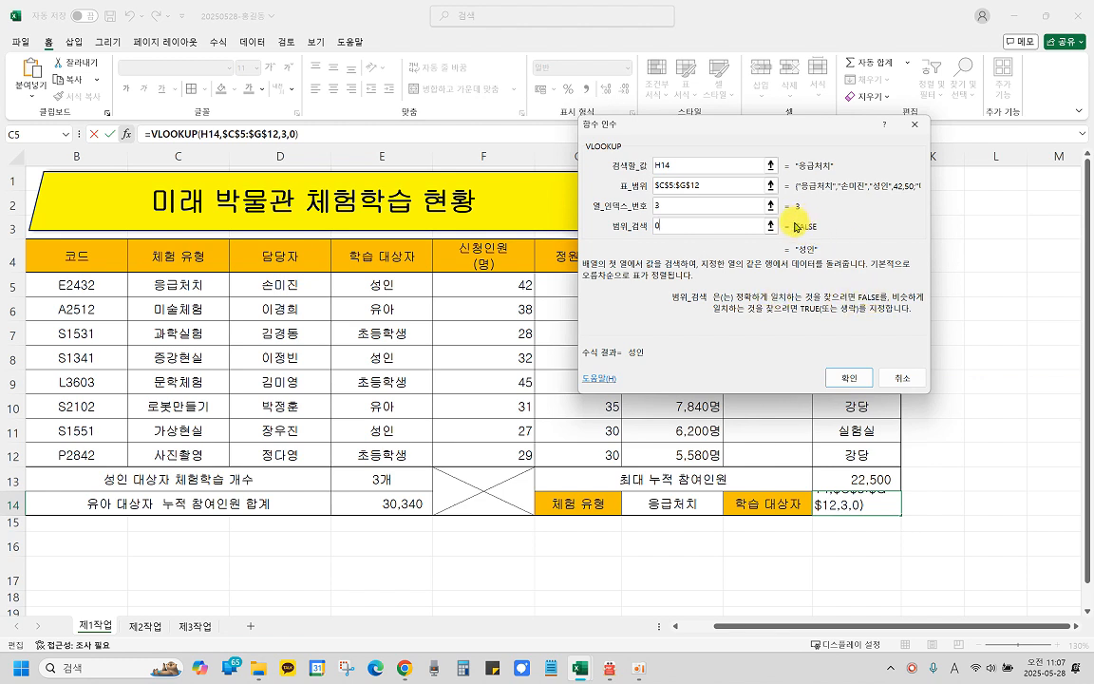
click(845, 377)
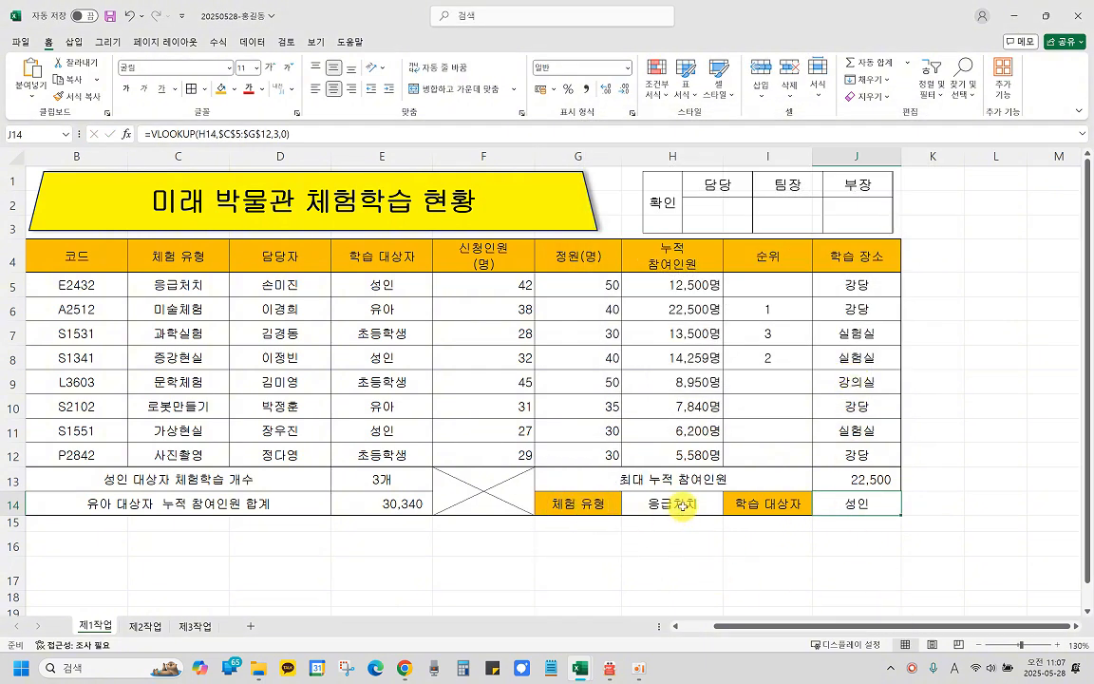
Step: Test the lookup by changing the 체험 유형 in H14 to 미술체험 and back to 응급처치
key(ctrl)
key(ctrl)
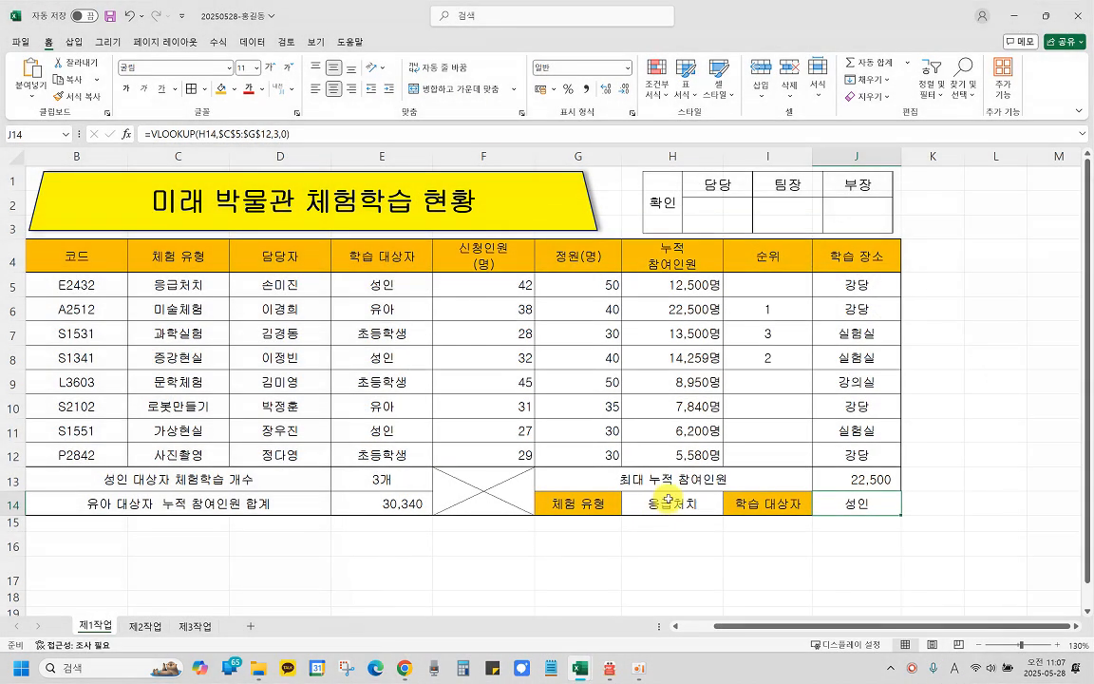
click(667, 501)
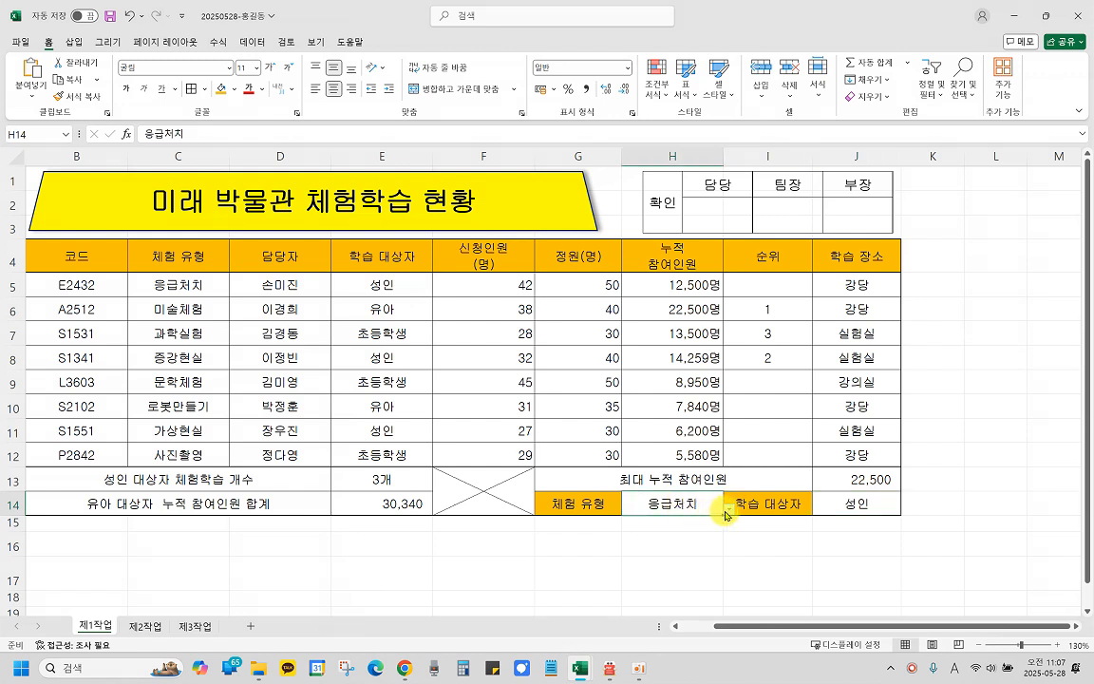
click(728, 510)
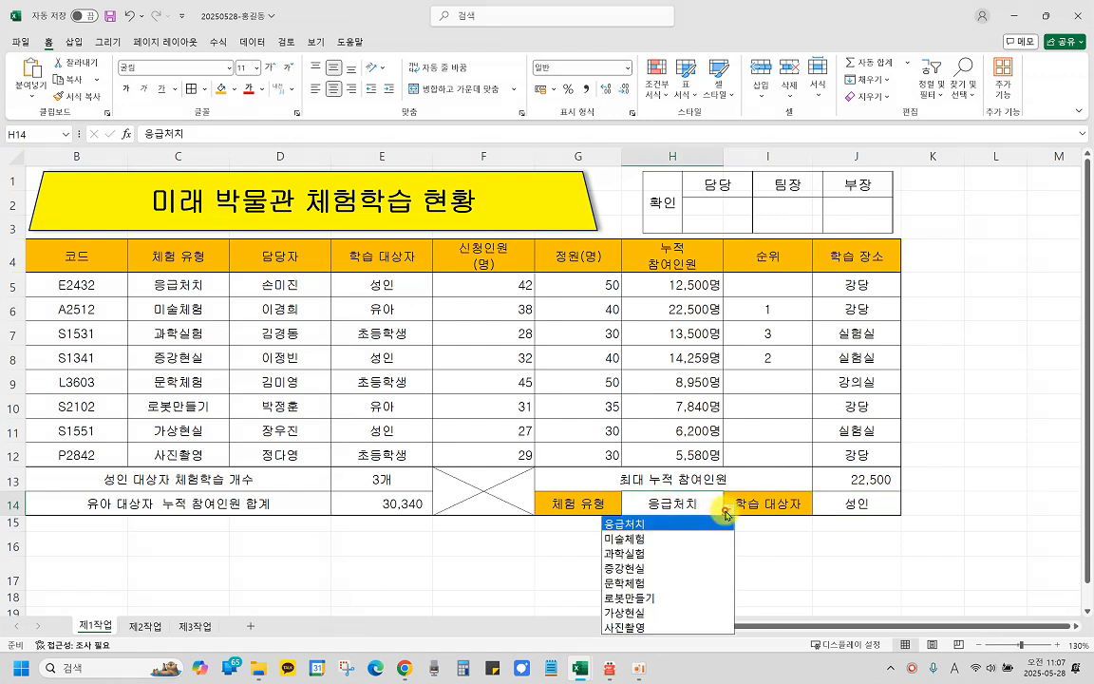
click(636, 539)
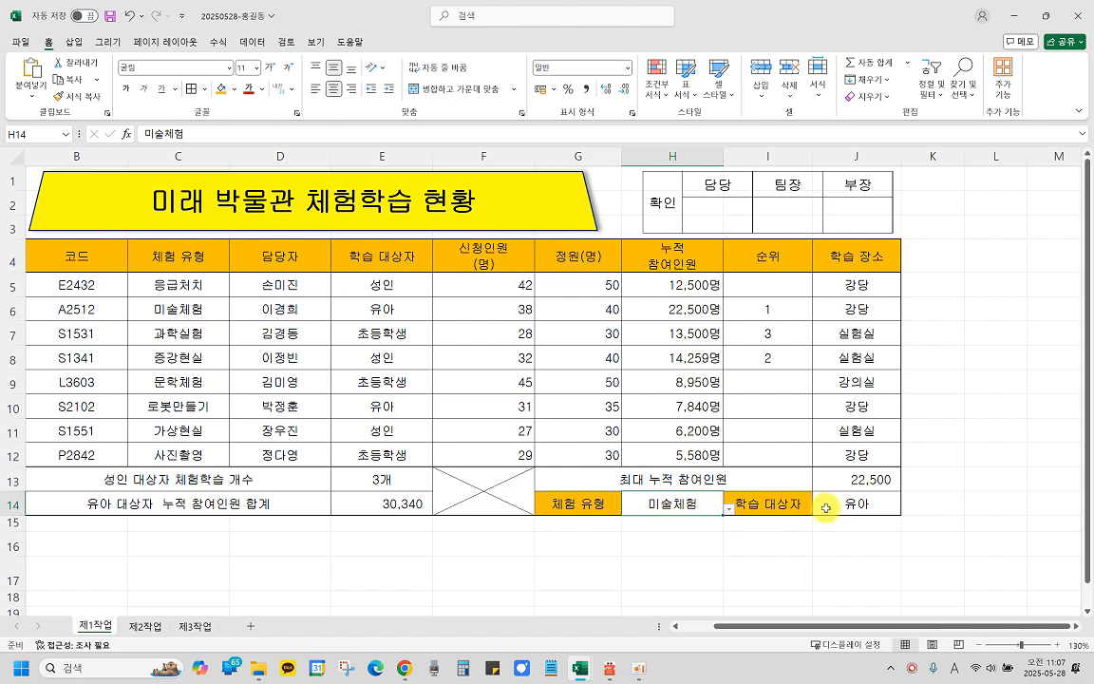
click(728, 510)
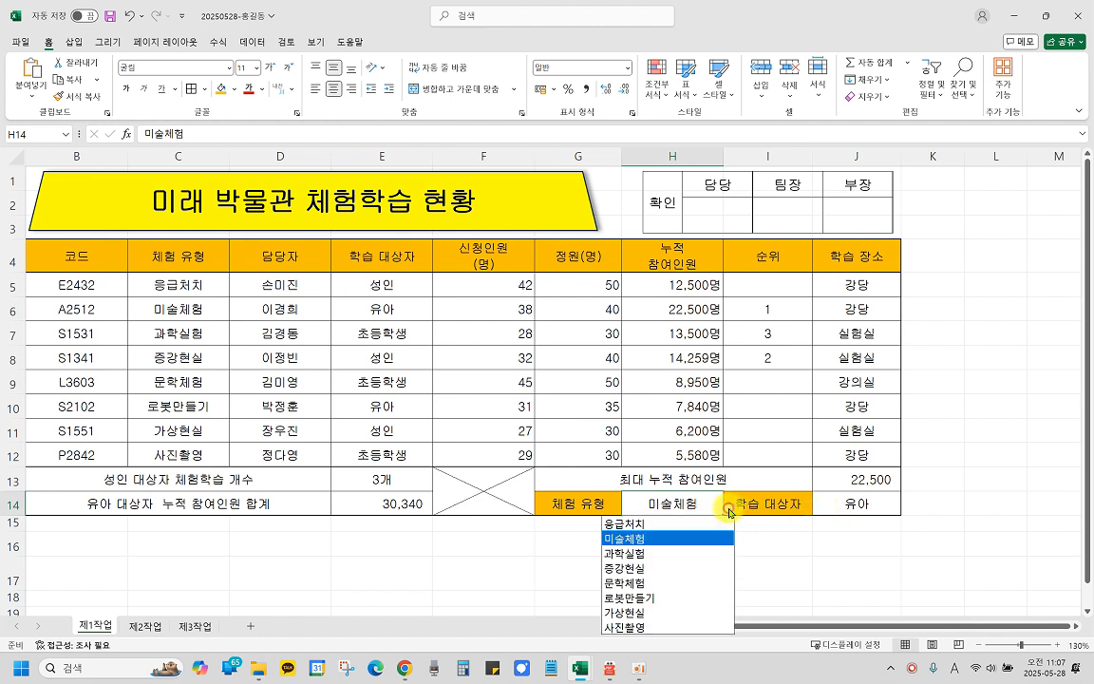
click(641, 525)
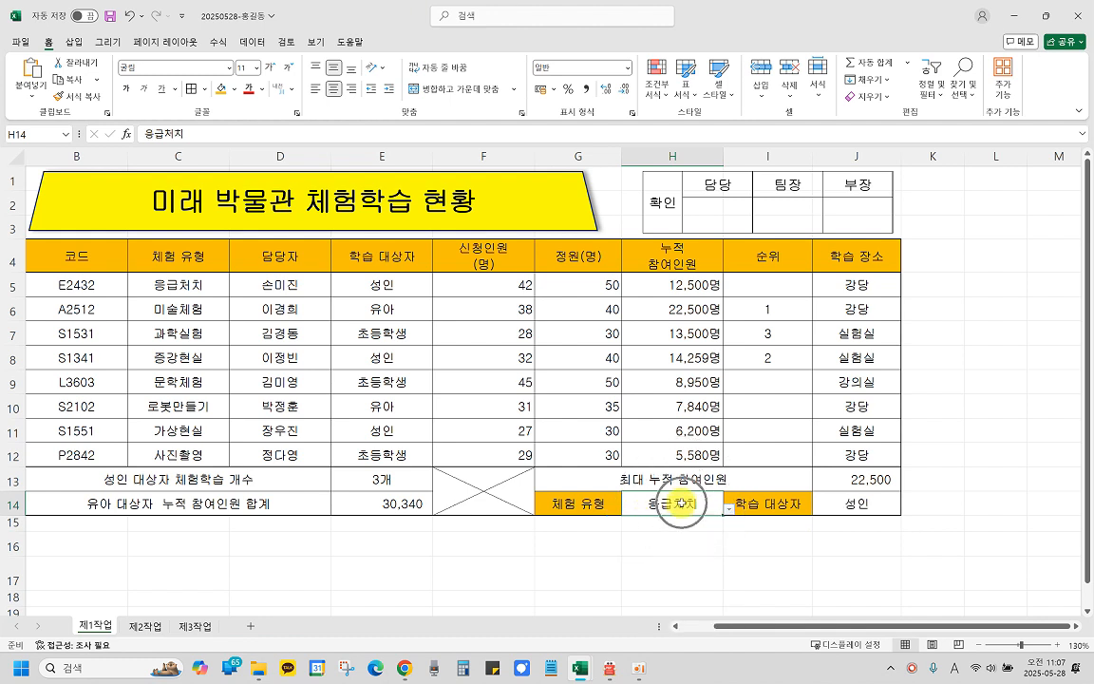
click(799, 559)
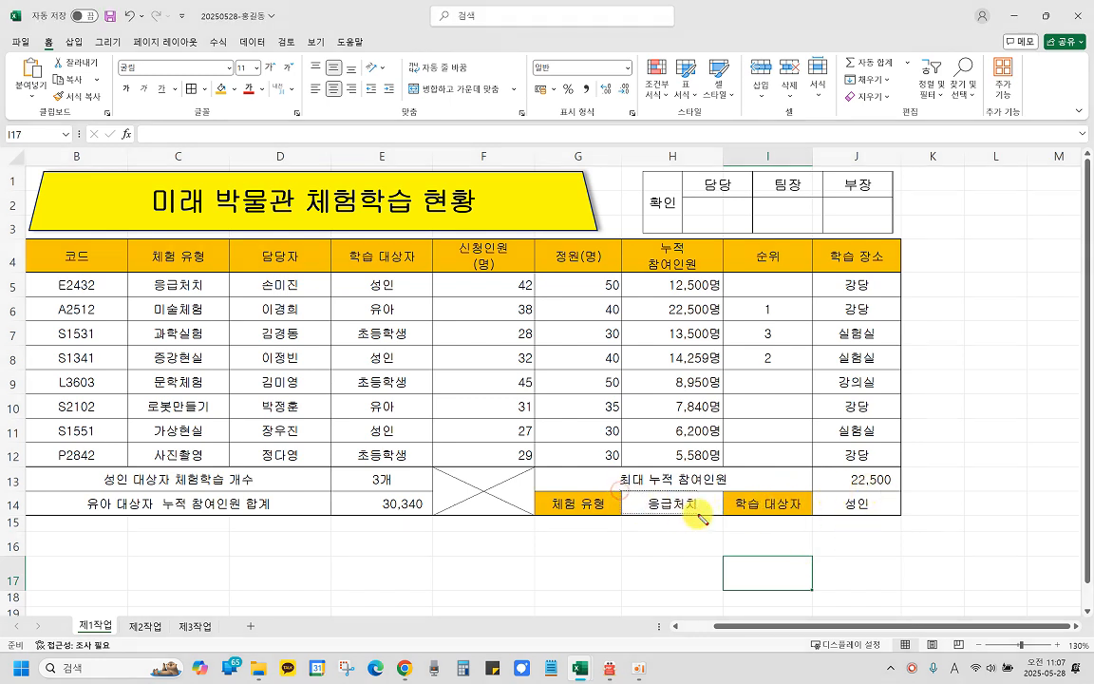
drag(700, 515, 720, 519)
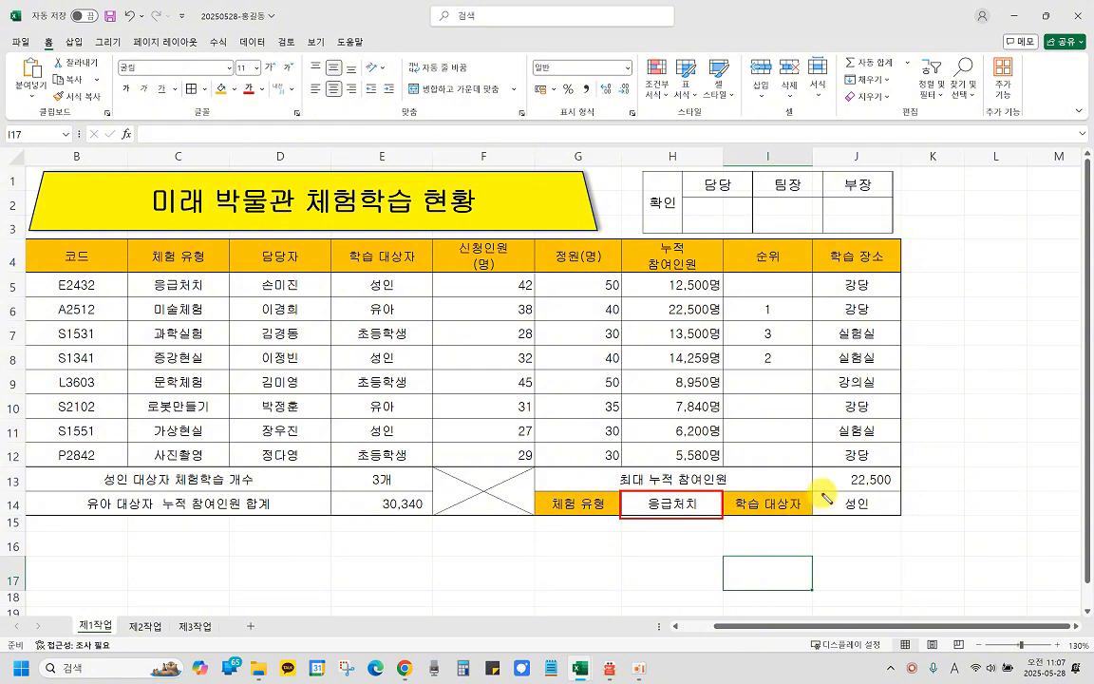
drag(814, 491, 905, 516)
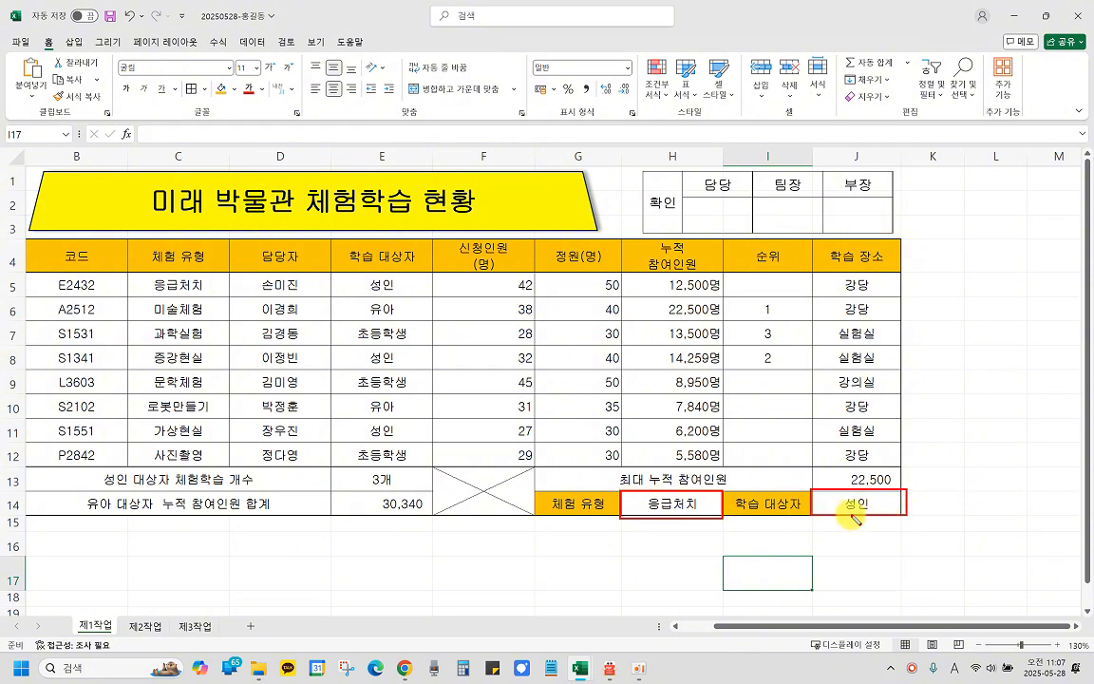
mouse_move(852, 518)
mouse_down()
mouse_move(675, 529)
mouse_move(691, 520)
mouse_up()
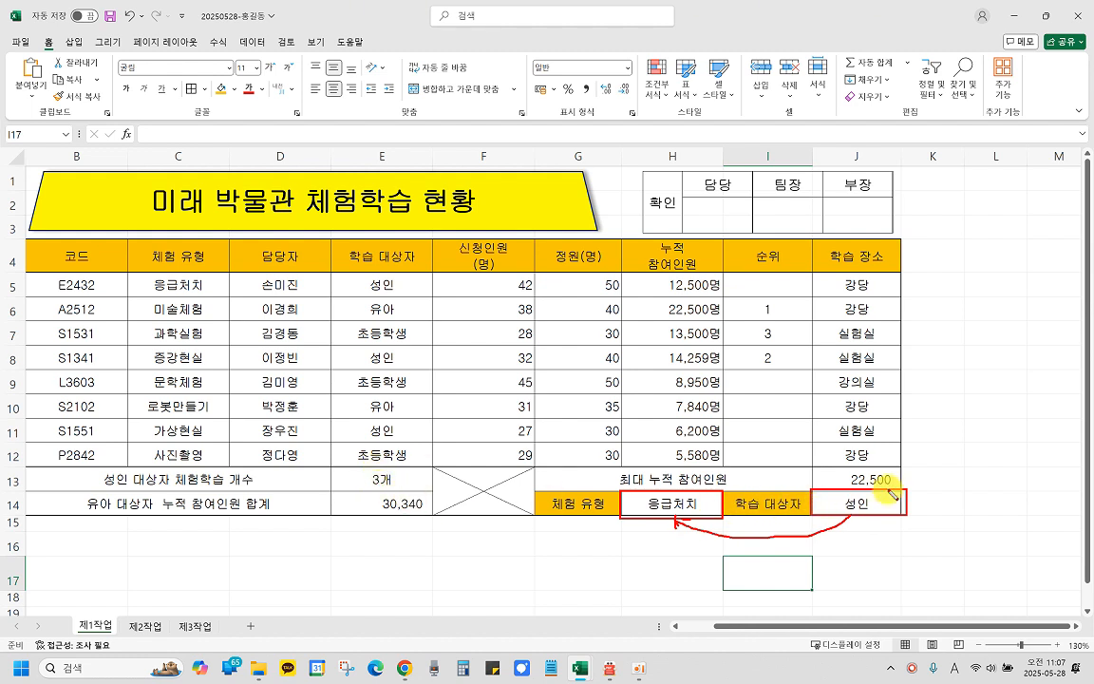
drag(836, 466, 835, 466)
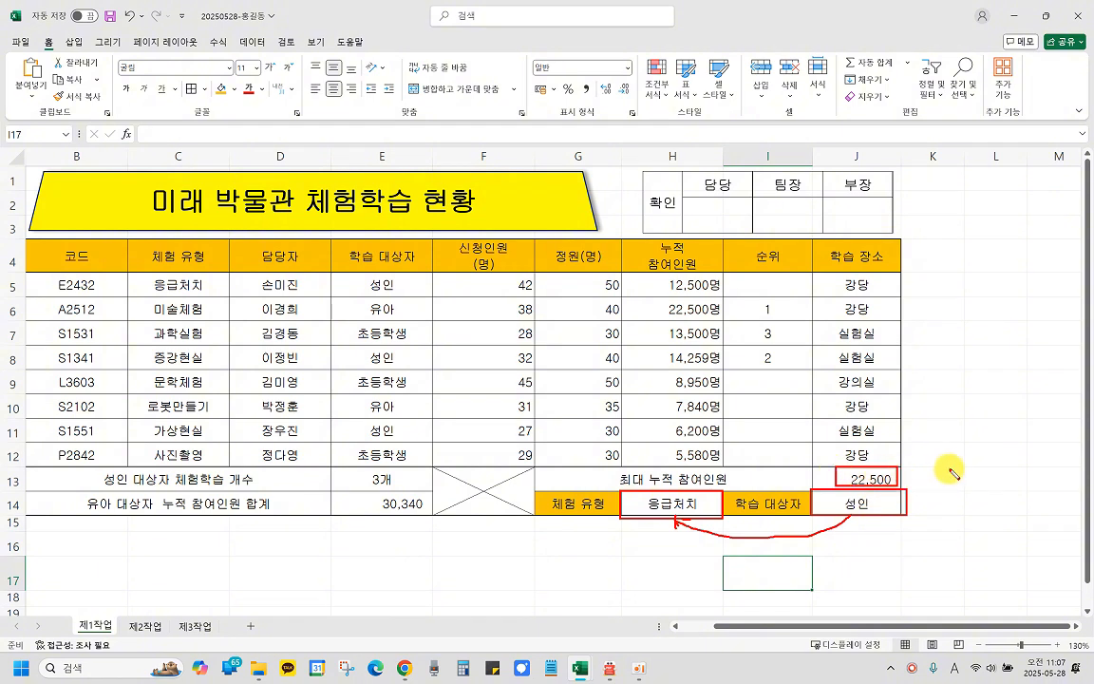
mouse_move(950, 462)
mouse_down()
mouse_move(935, 493)
mouse_move(955, 492)
mouse_up()
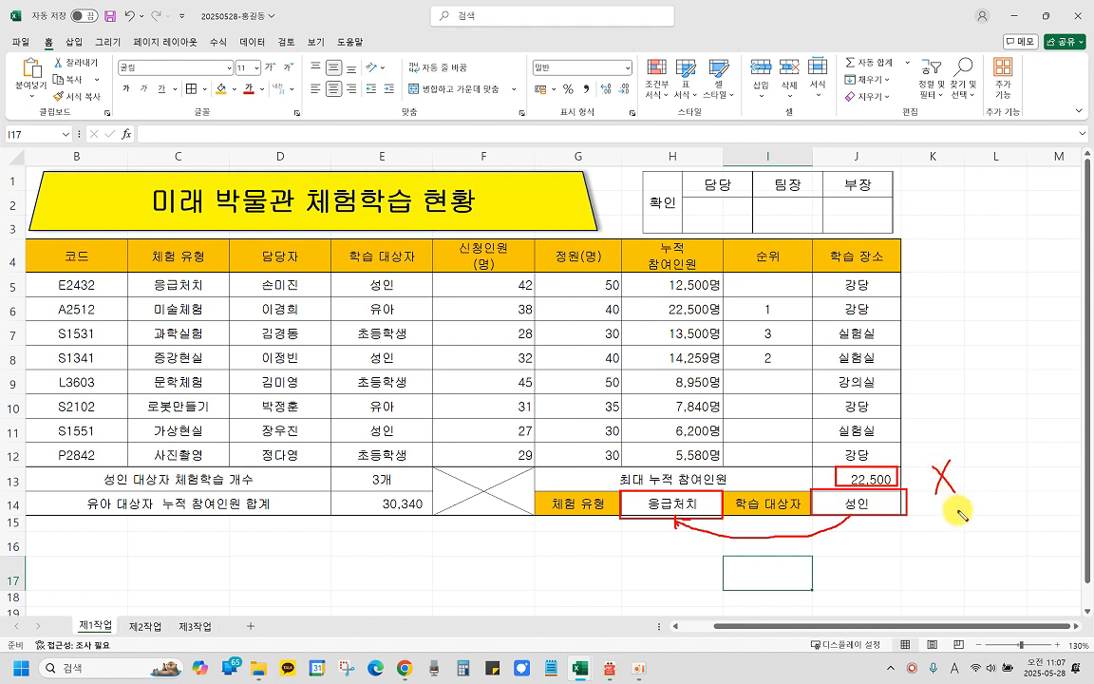
key(Escape)
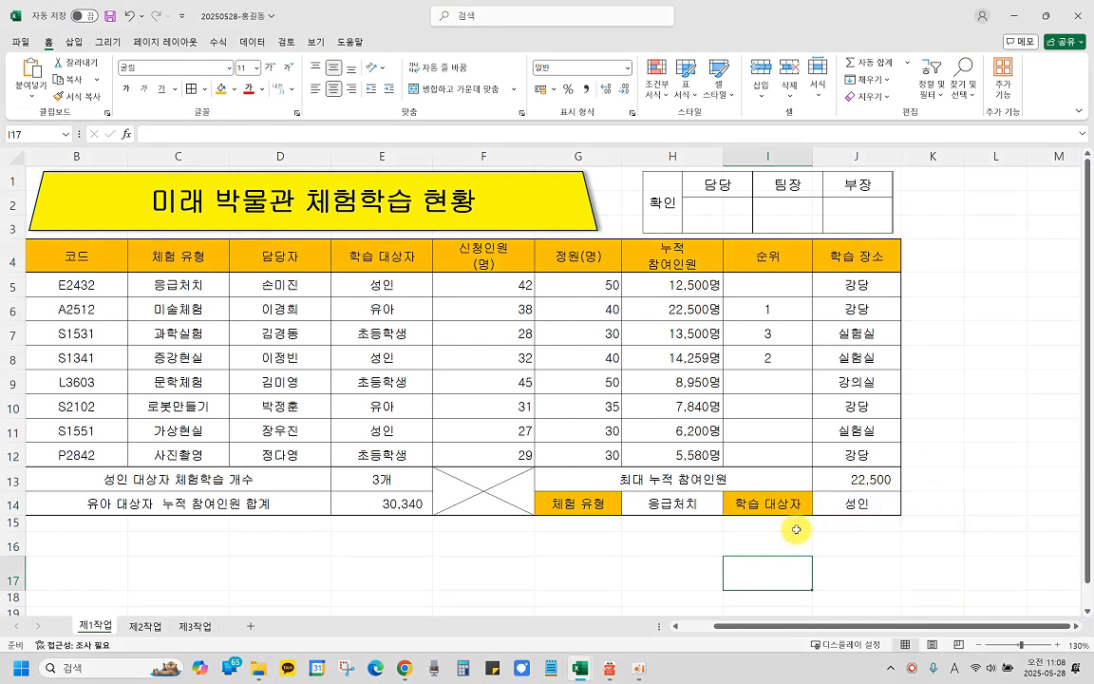
Step: Switch to the exam PDF and read item (7) on the formula-based conditional formatting of whole rows by 누적 참여인원
click(609, 668)
scroll(318, 415, down, 3)
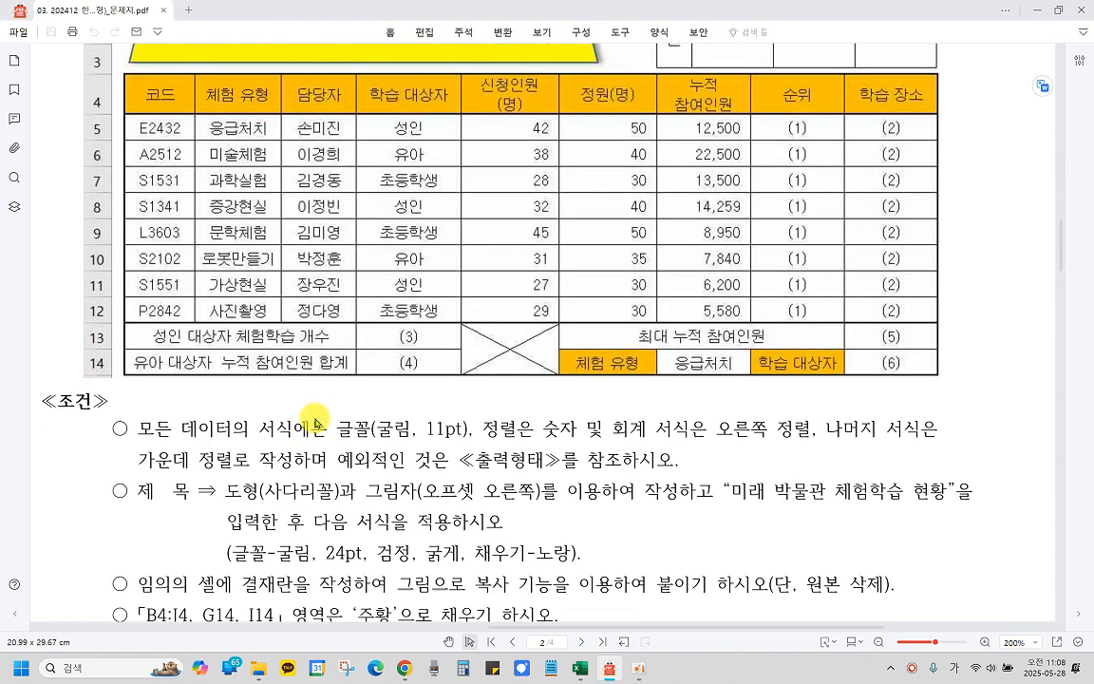
scroll(319, 415, down, 10)
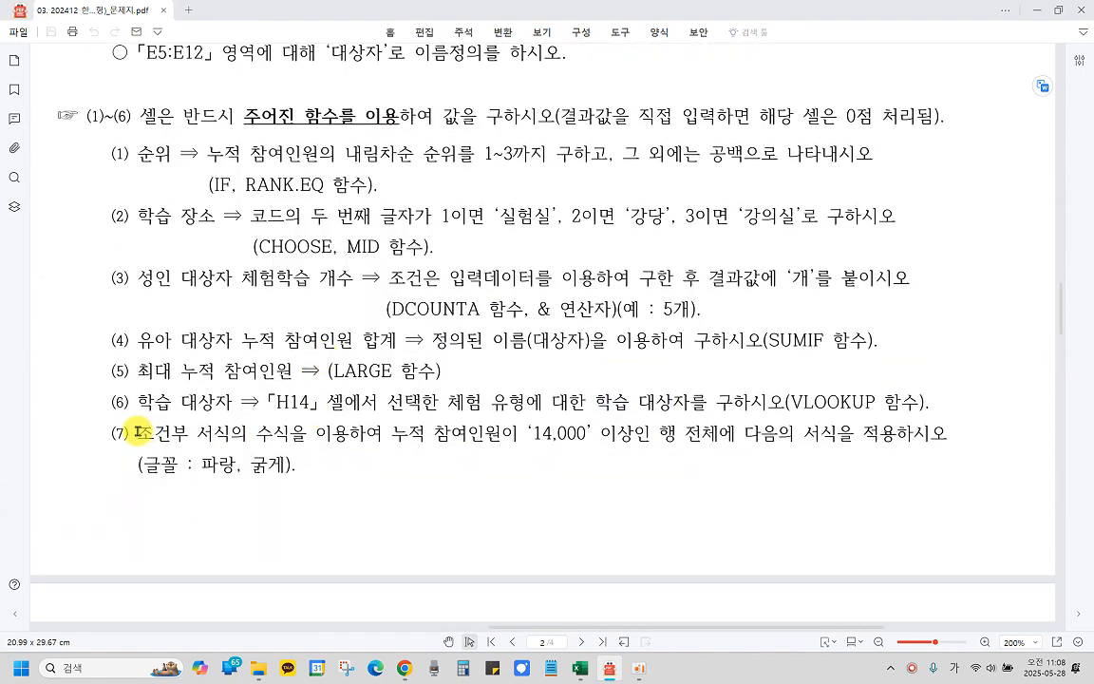
drag(138, 432, 942, 447)
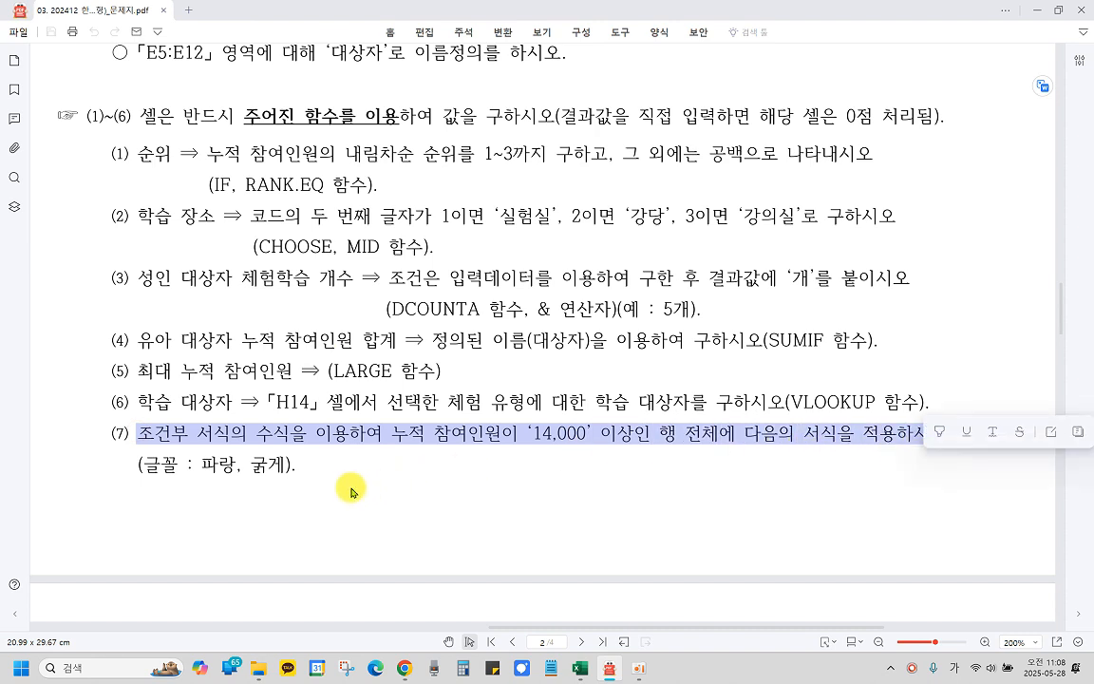
click(312, 441)
drag(138, 432, 377, 434)
click(293, 452)
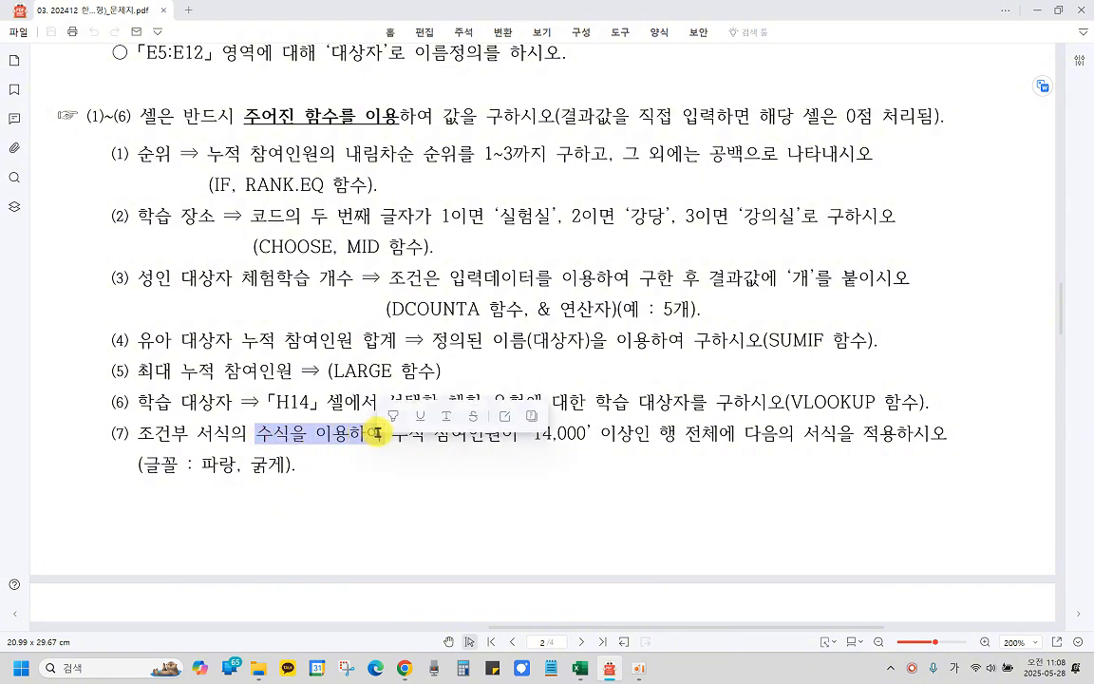
click(313, 439)
drag(259, 435, 404, 435)
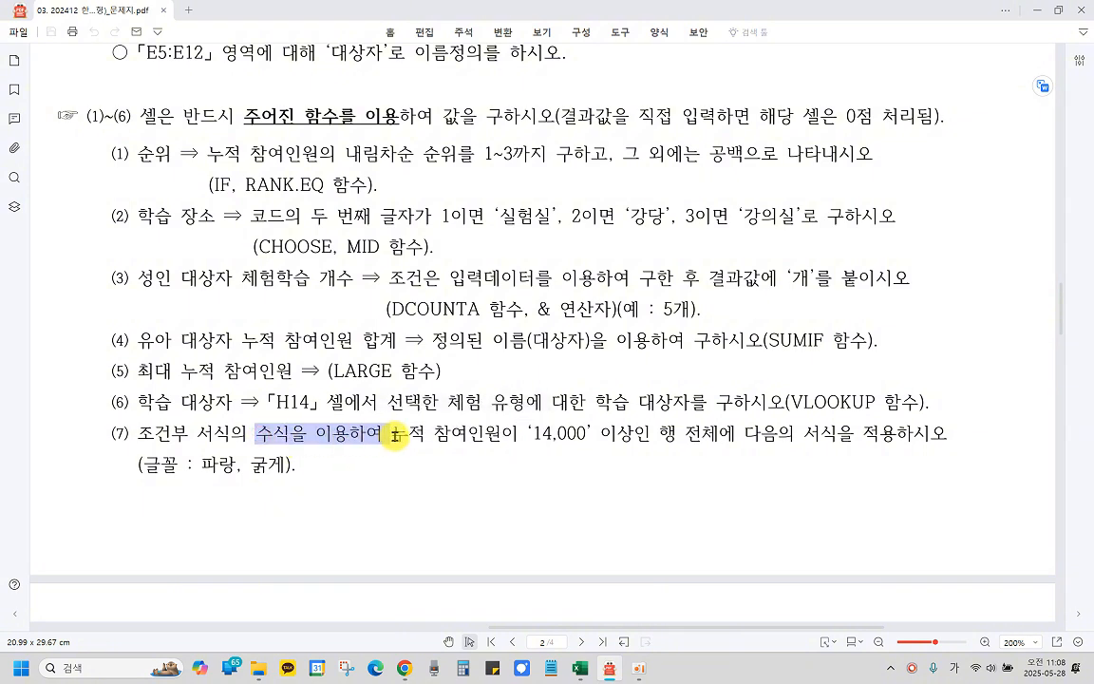
Step: Examine item (7) in the exam PDF for the 누적 참여인원 condition, the 14,000 threshold and the required font format
click(439, 456)
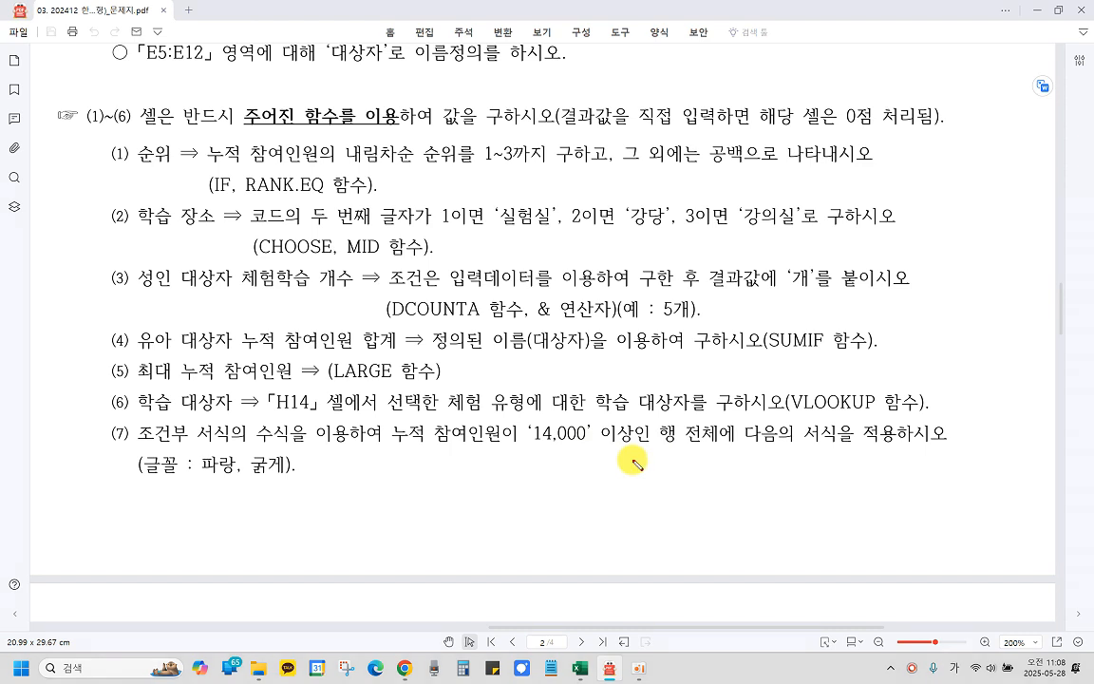
mouse_move(459, 467)
mouse_down()
mouse_move(556, 511)
mouse_move(636, 475)
mouse_move(654, 516)
mouse_move(732, 471)
mouse_move(744, 483)
mouse_up()
drag(604, 443, 766, 448)
mouse_move(850, 418)
mouse_down()
mouse_move(805, 446)
mouse_move(859, 458)
mouse_up()
mouse_move(513, 439)
mouse_down()
mouse_move(394, 446)
mouse_move(452, 403)
mouse_move(506, 448)
mouse_up()
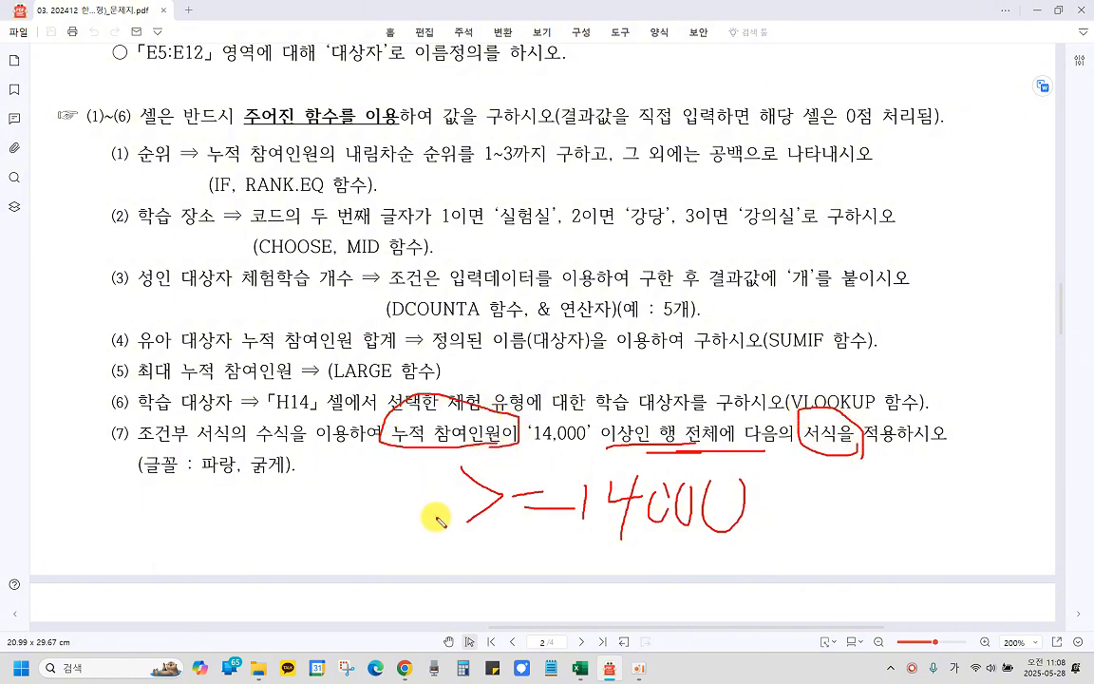
mouse_move(437, 472)
mouse_down()
mouse_move(384, 500)
mouse_move(438, 520)
mouse_up()
drag(465, 467, 467, 522)
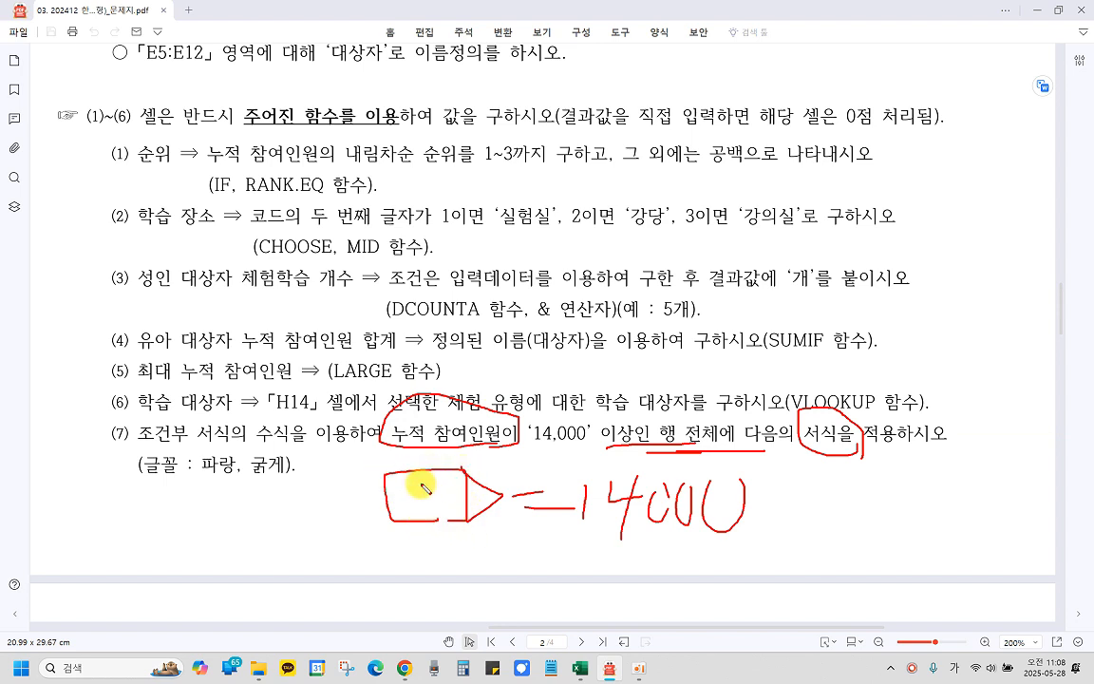
mouse_move(423, 486)
mouse_down()
mouse_move(432, 513)
mouse_move(415, 472)
mouse_up()
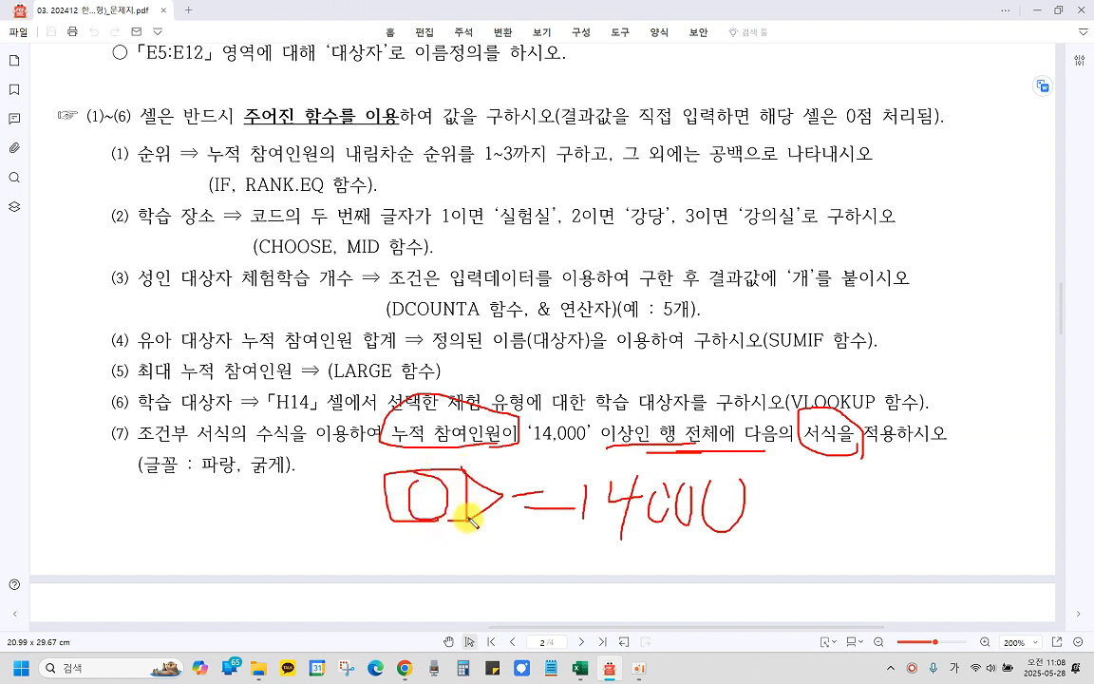
mouse_move(463, 513)
mouse_down()
mouse_move(420, 470)
mouse_move(435, 542)
mouse_move(781, 533)
mouse_up()
drag(840, 453, 861, 454)
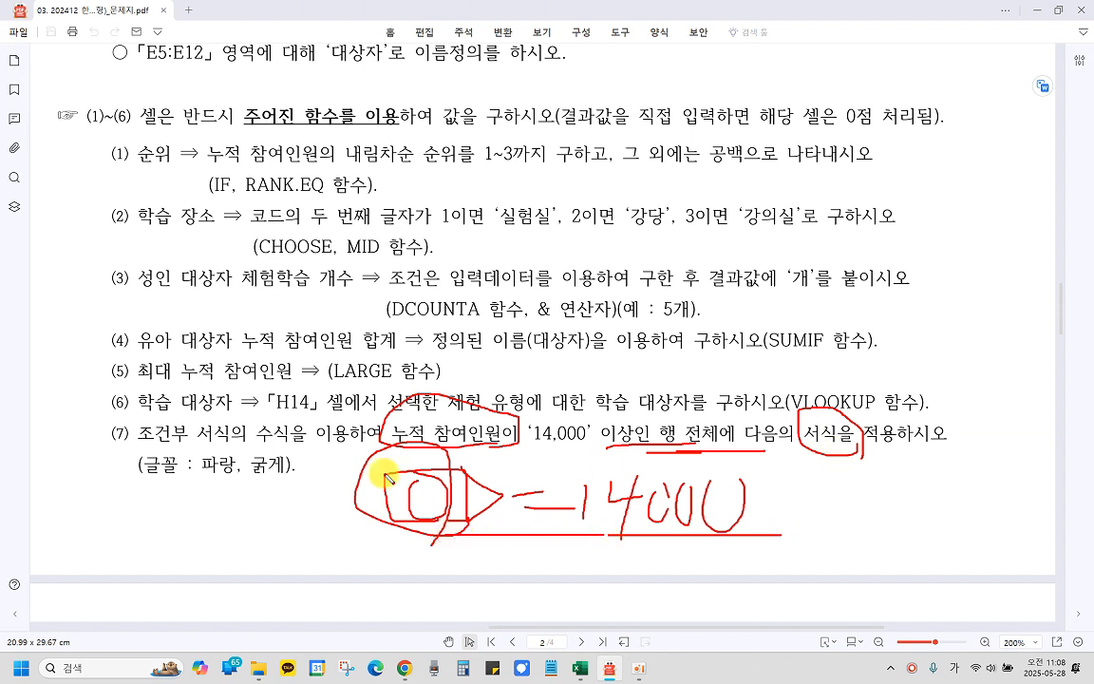
mouse_move(160, 477)
mouse_down()
mouse_move(287, 482)
mouse_move(184, 444)
mouse_move(237, 478)
mouse_up()
drag(652, 446, 806, 458)
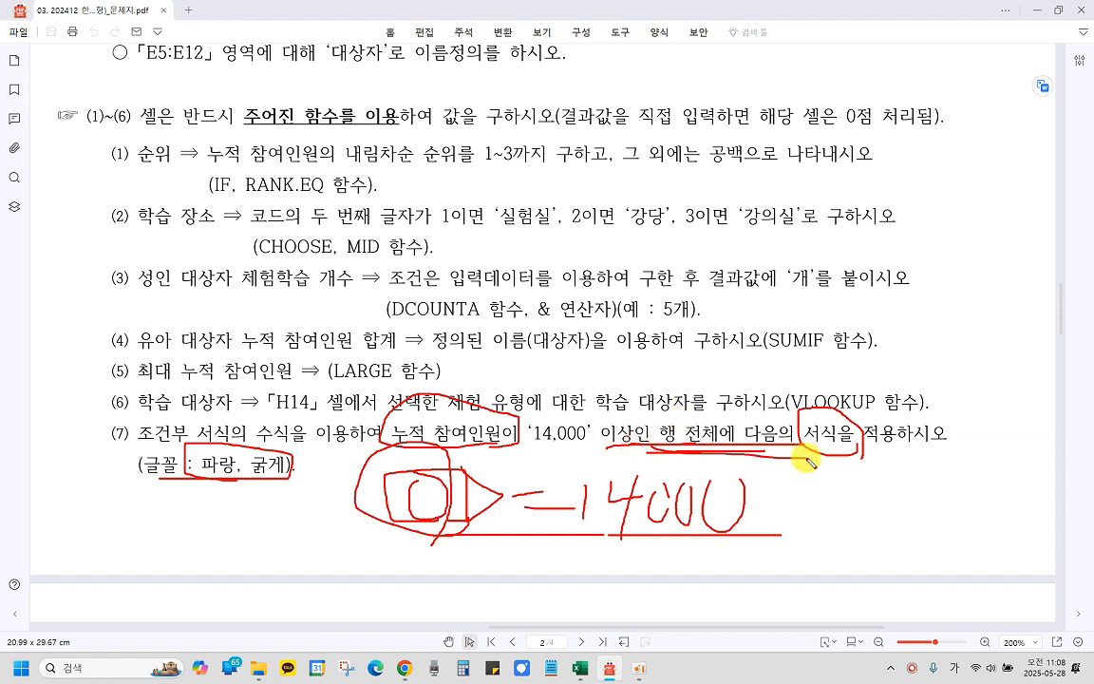
key(Escape)
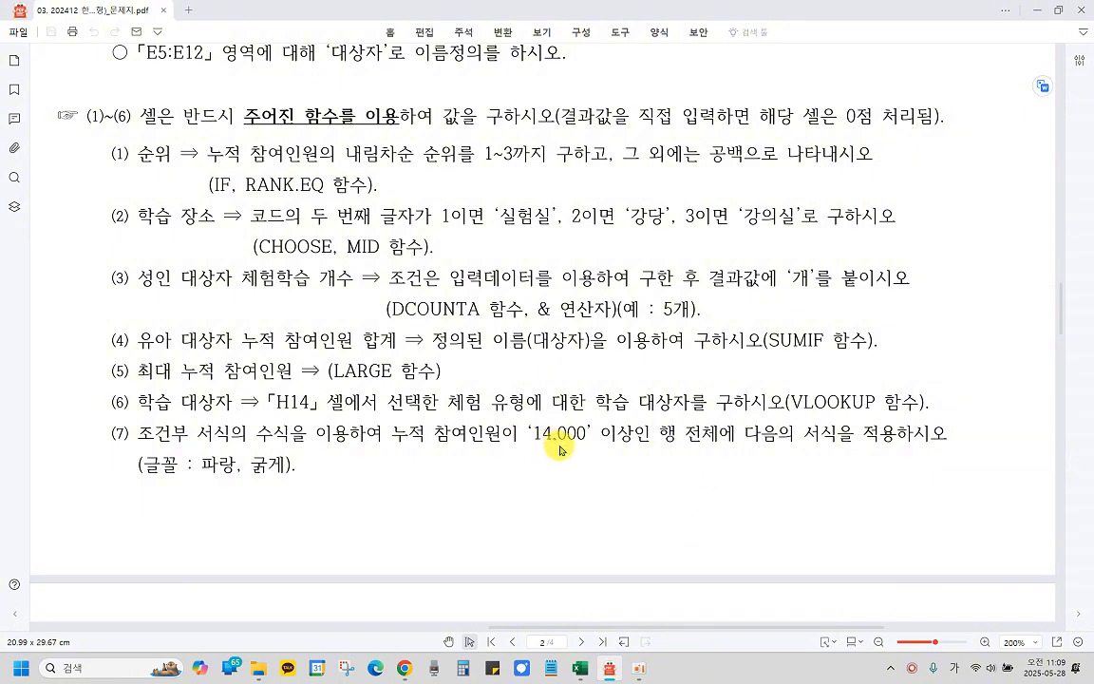
Step: Switch to the Excel worksheet and start a new conditional formatting rule on B5:J12 that uses a formula to determine the cells
mouse_move(590, 672)
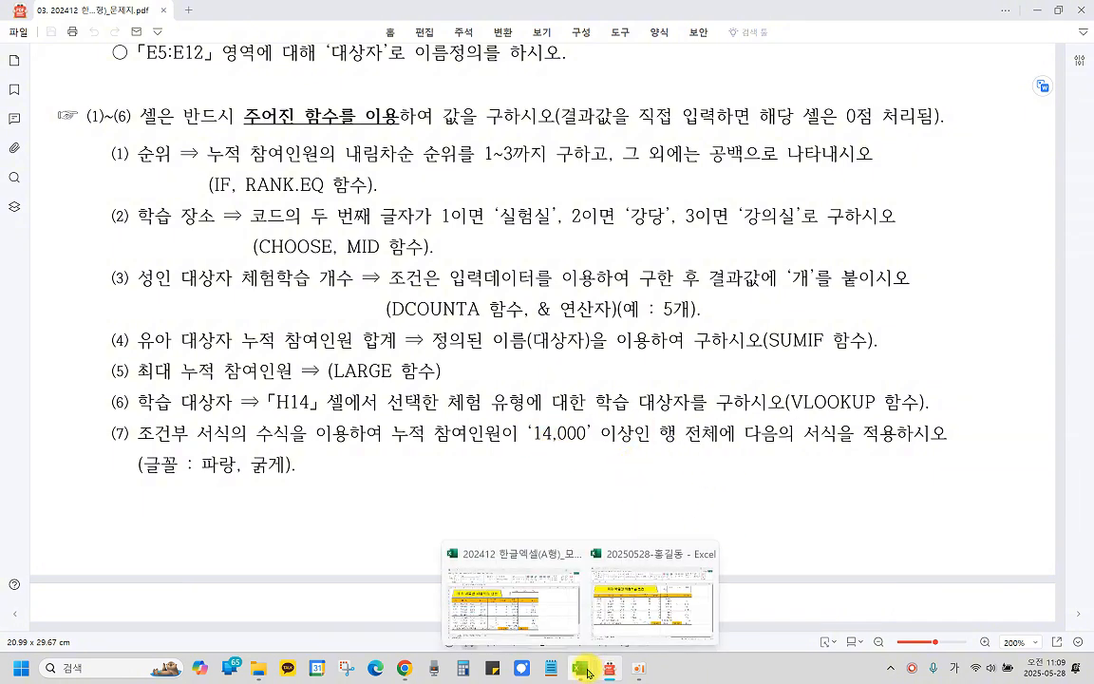
click(570, 555)
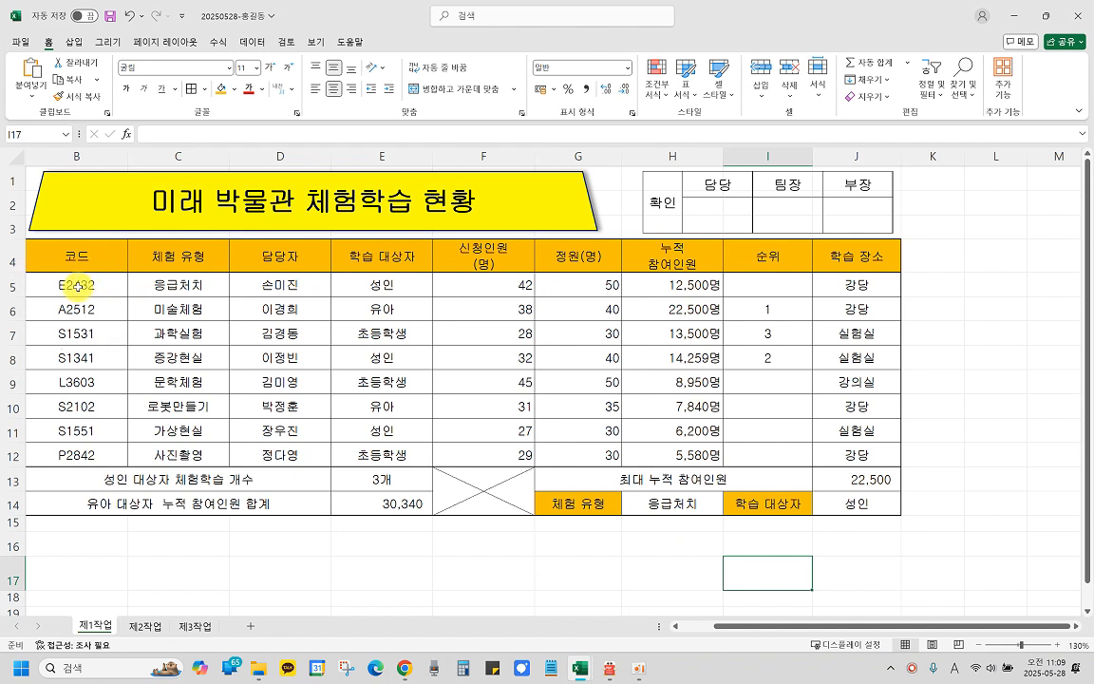
drag(72, 284, 863, 456)
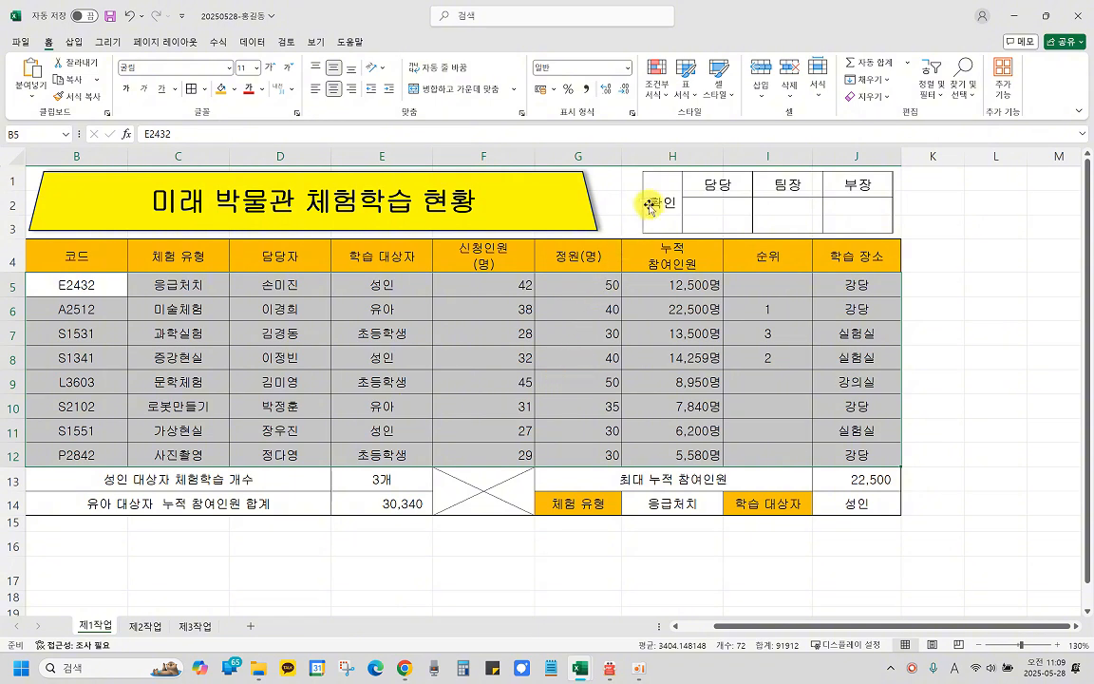
click(662, 95)
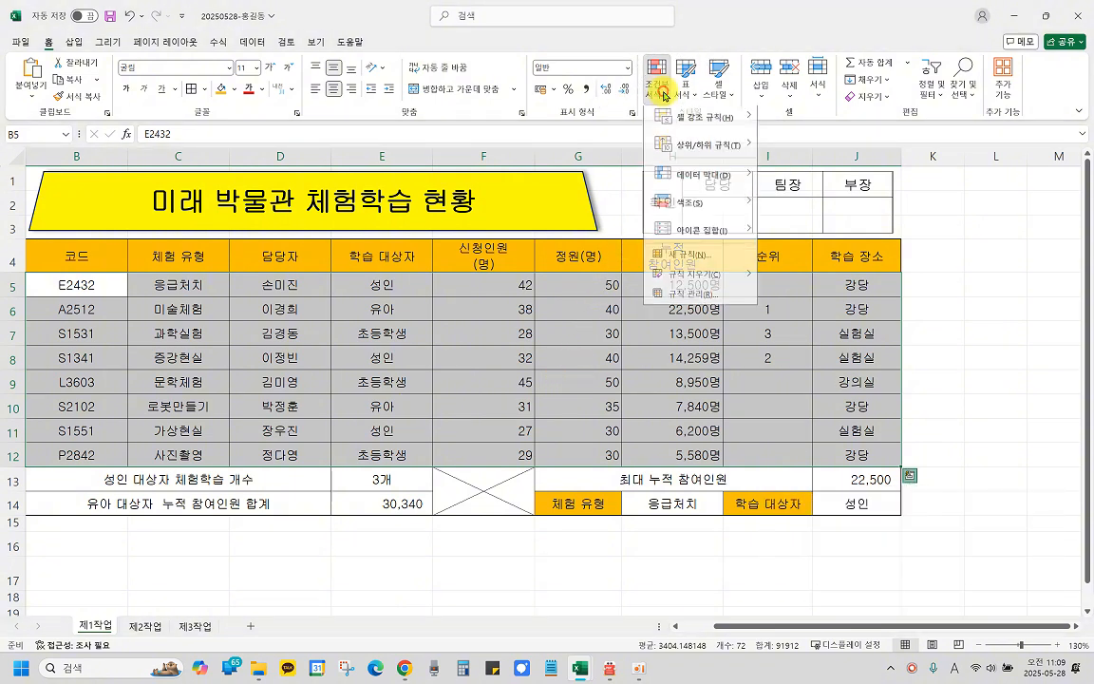
click(712, 262)
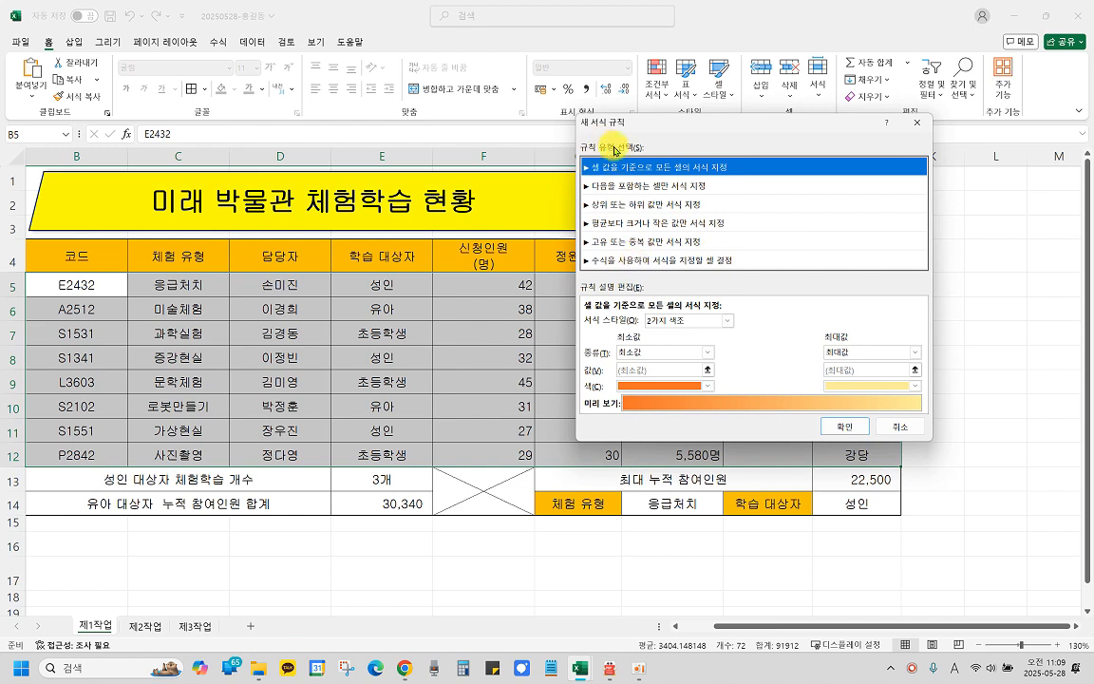
click(618, 263)
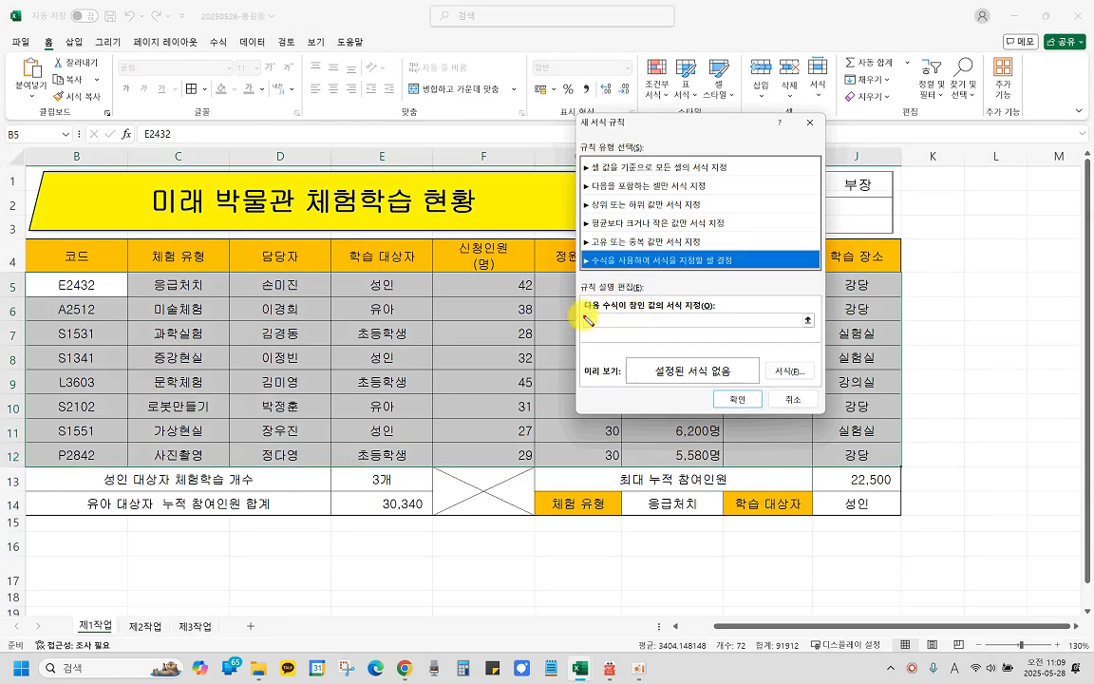
Step: Enter =$H5>=14000 as the rule's formula, locking only the 누적 참여인원 column
drag(583, 312, 755, 330)
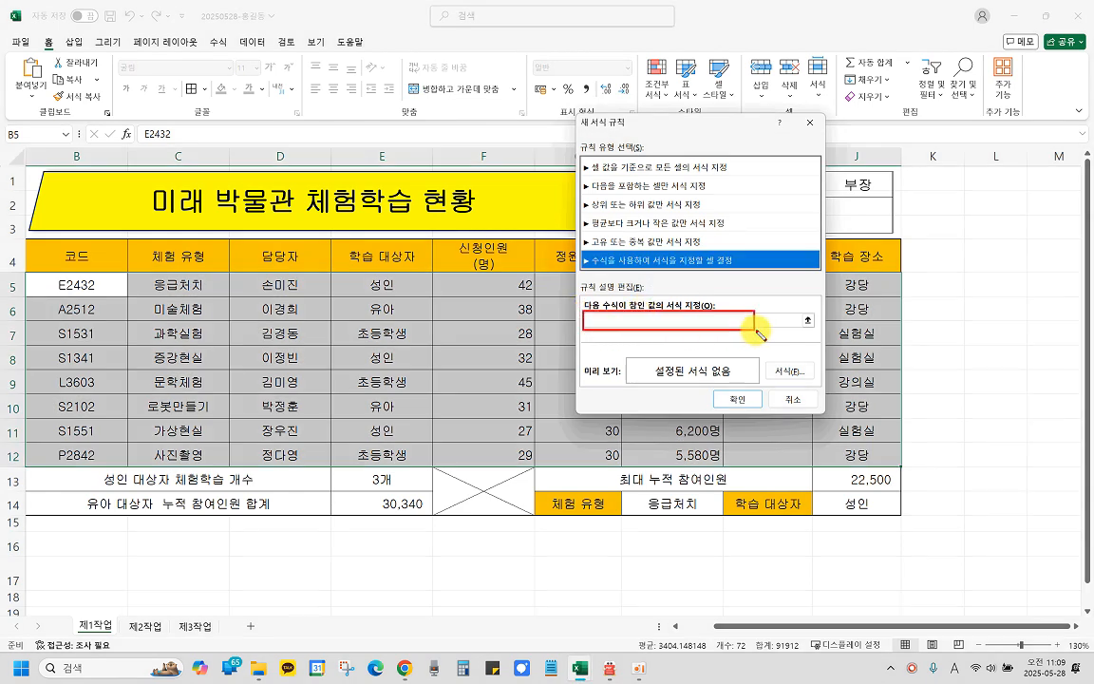
click(559, 319)
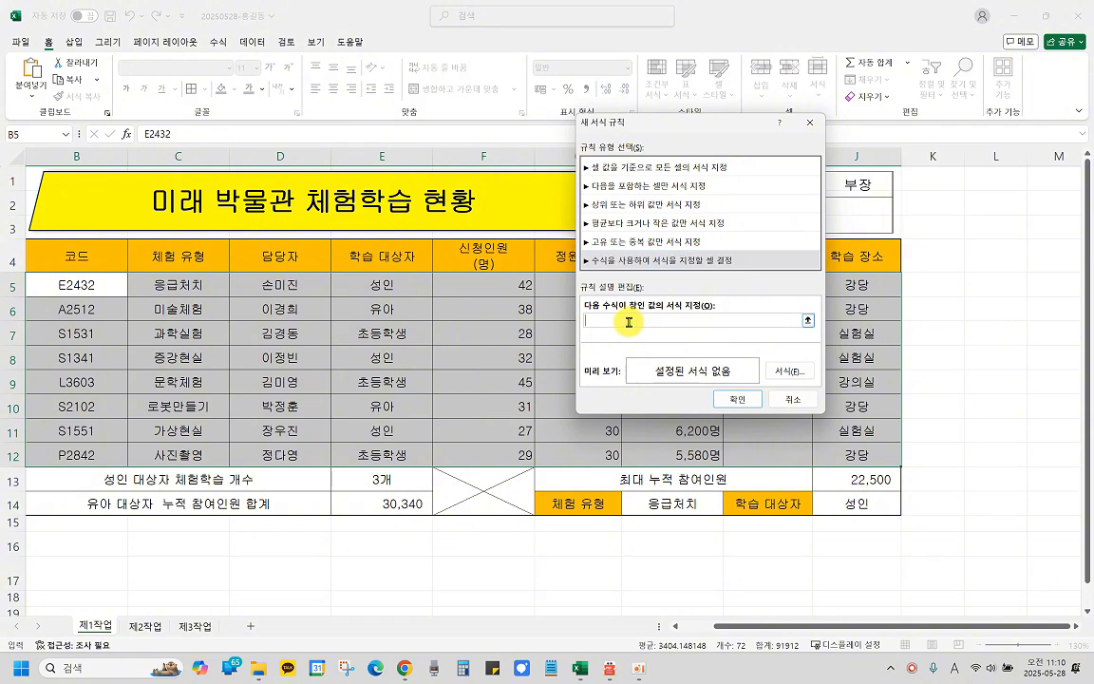
drag(666, 129, 879, 112)
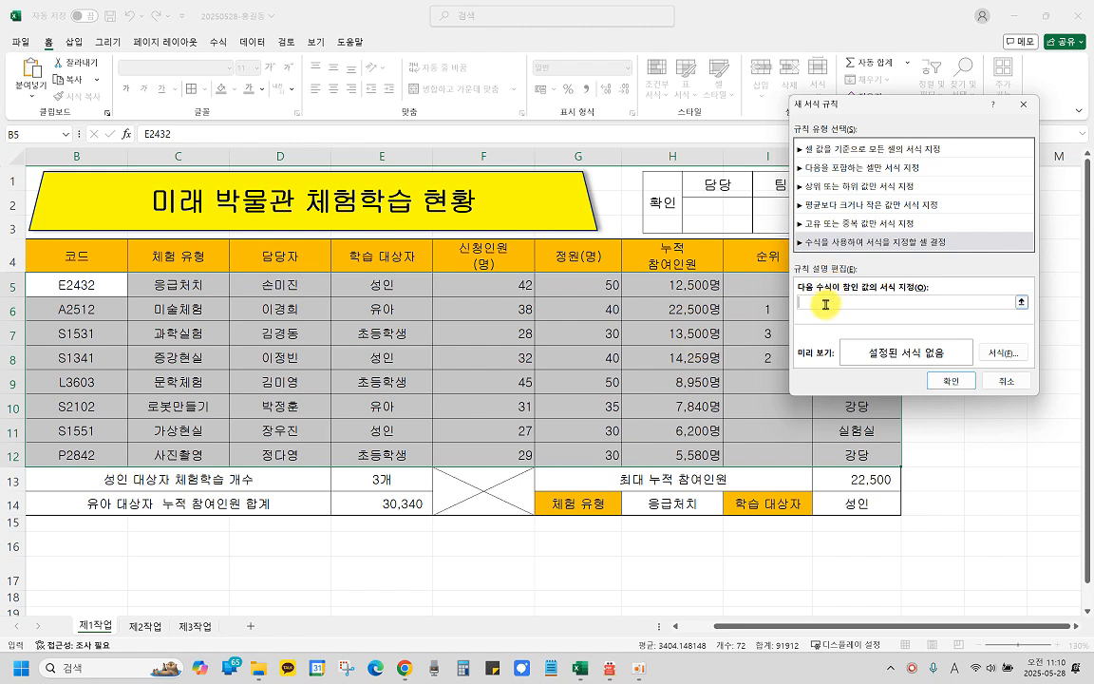
click(709, 285)
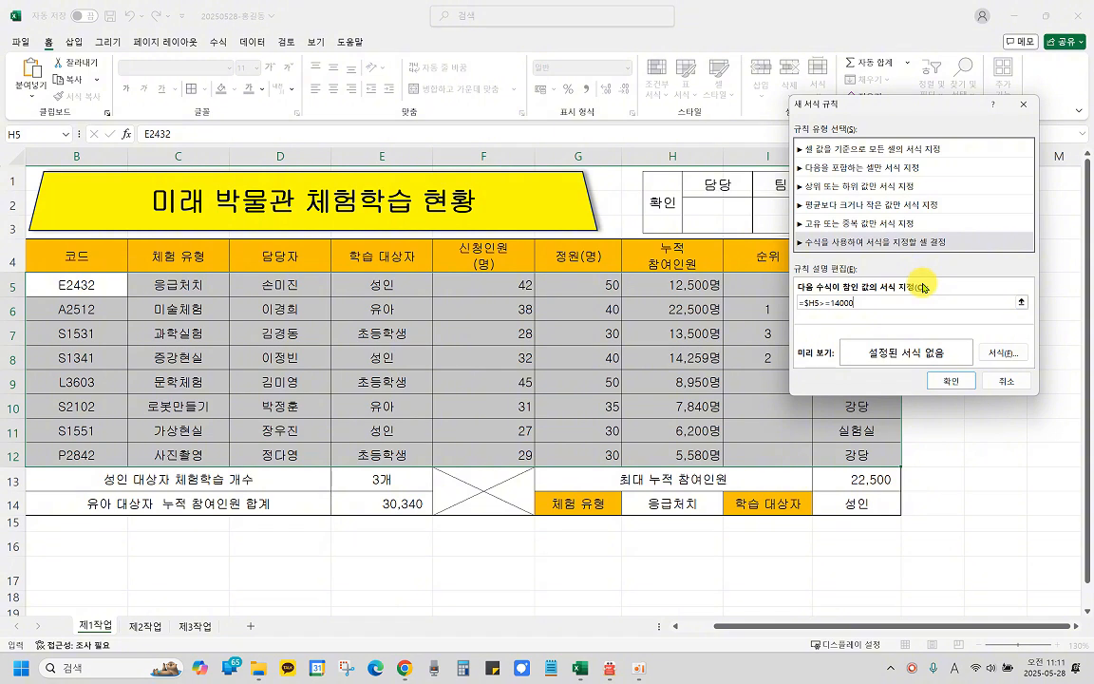
Step: Set the rule's font to standard blue and bold, and apply the rule to the selected rows
click(1007, 354)
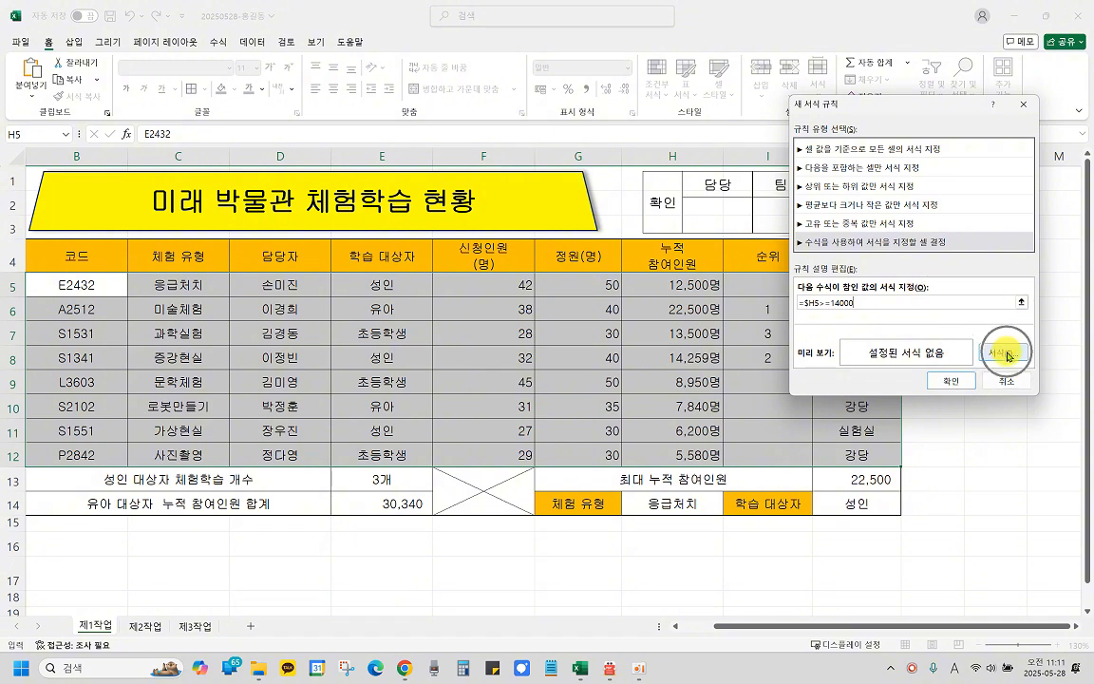
click(1007, 353)
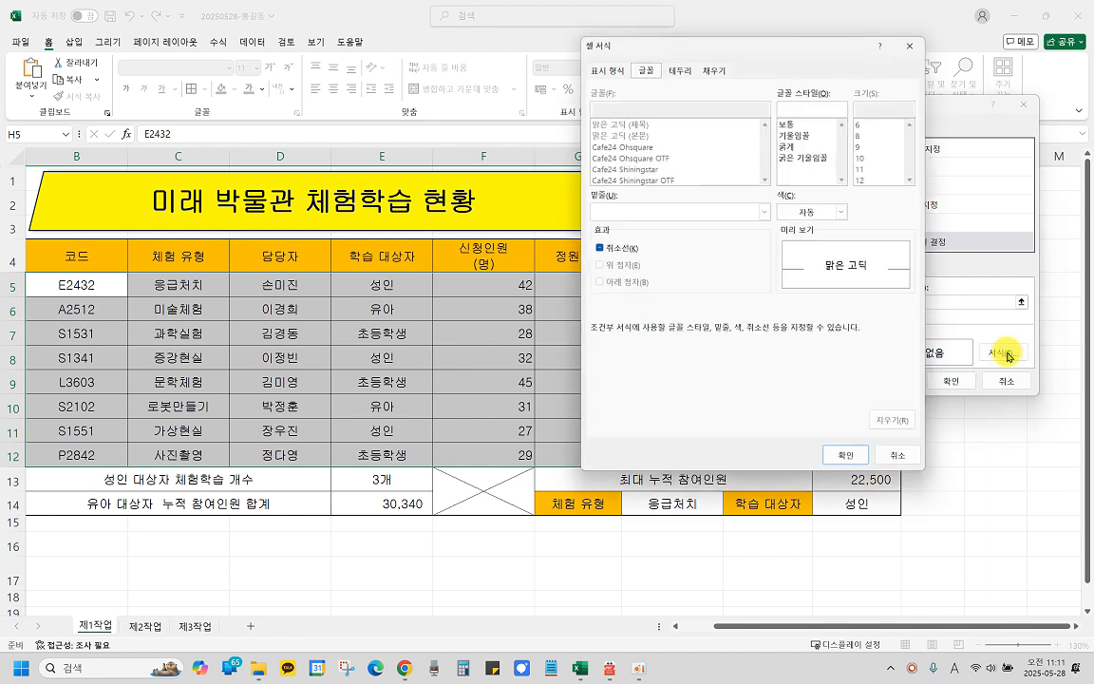
click(805, 210)
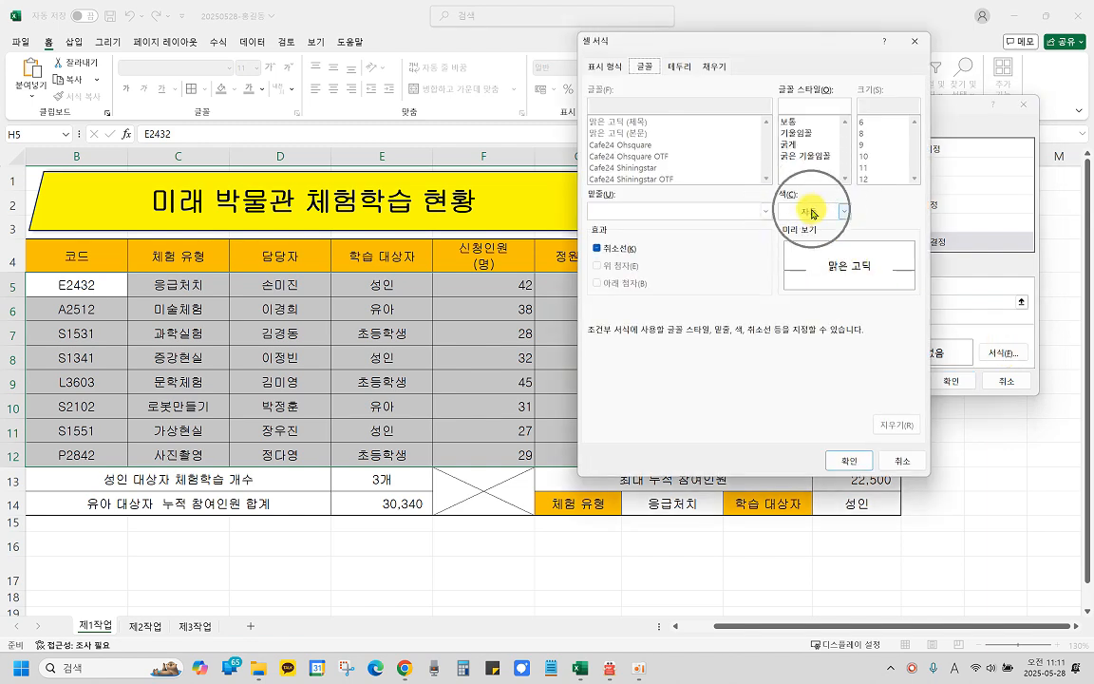
click(650, 66)
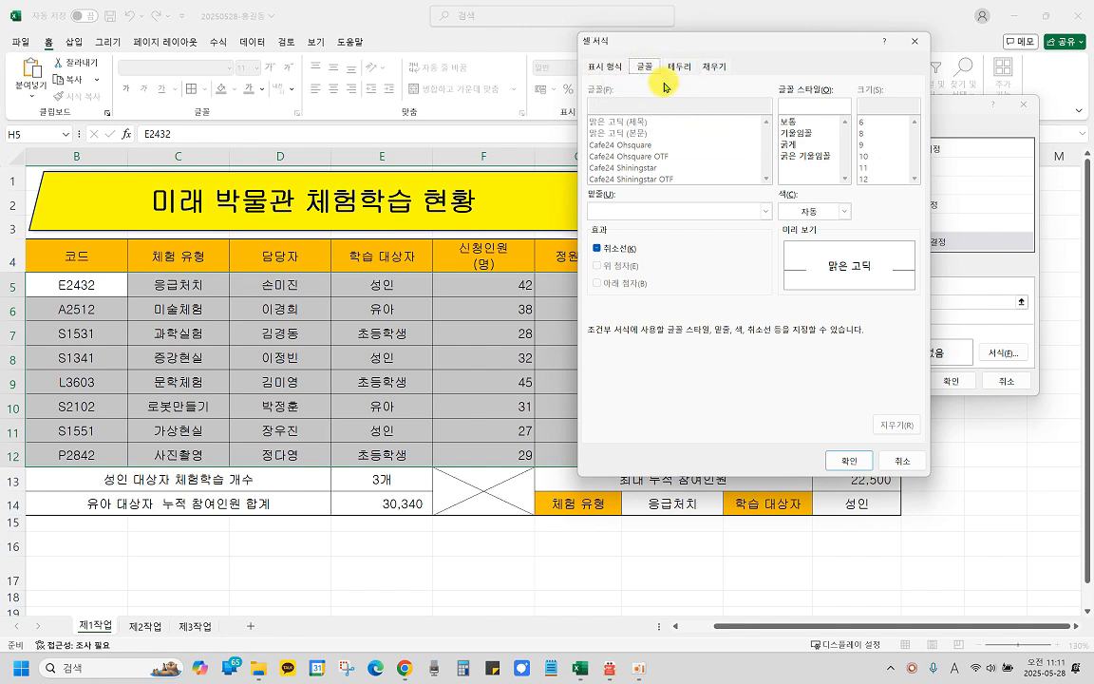
click(801, 213)
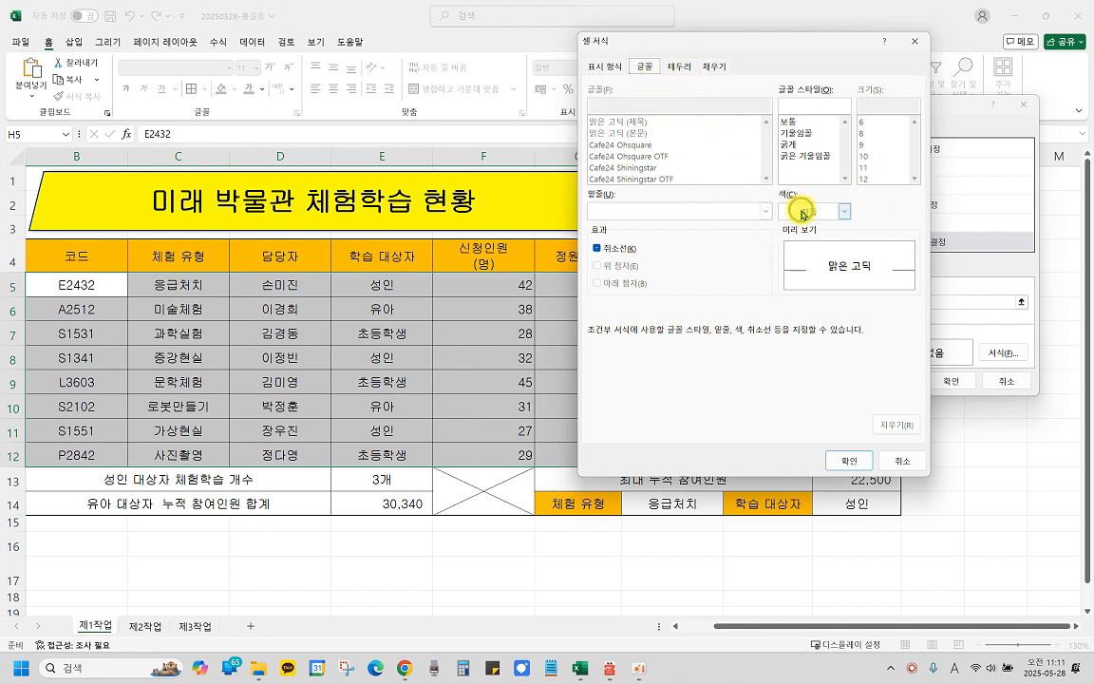
click(843, 212)
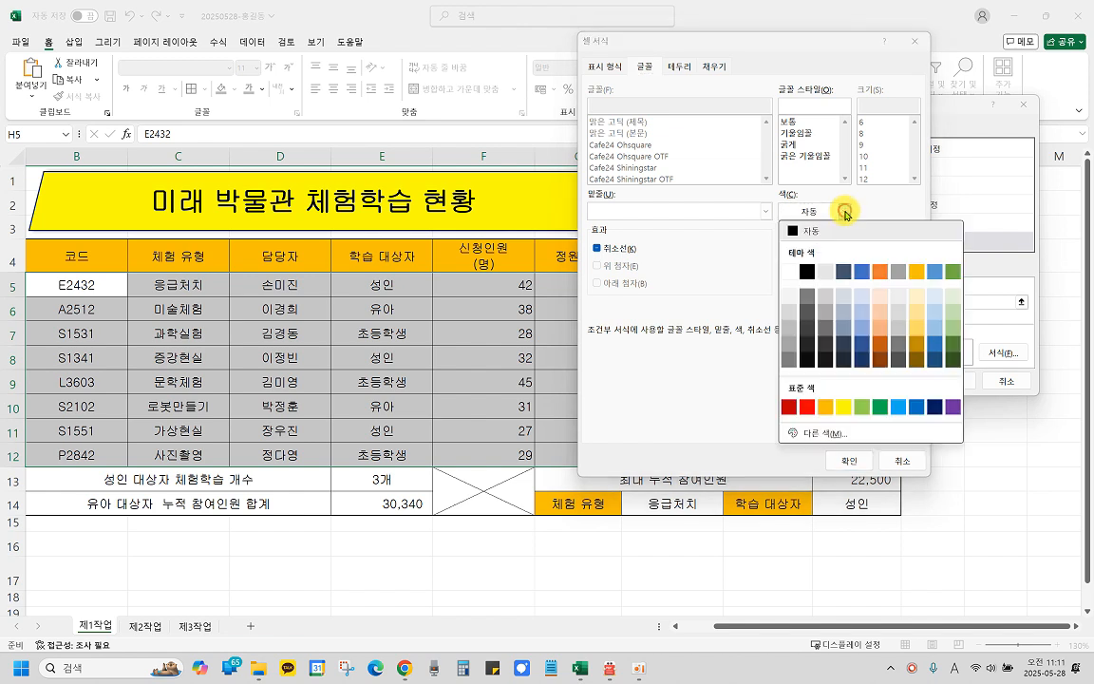
click(917, 407)
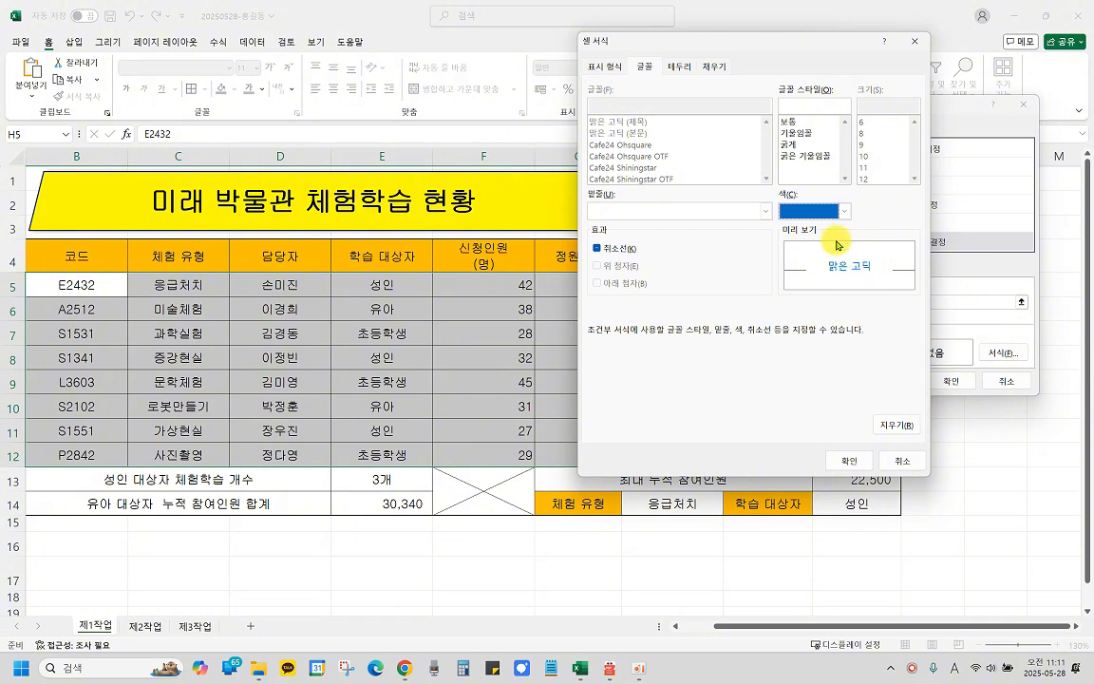
click(792, 146)
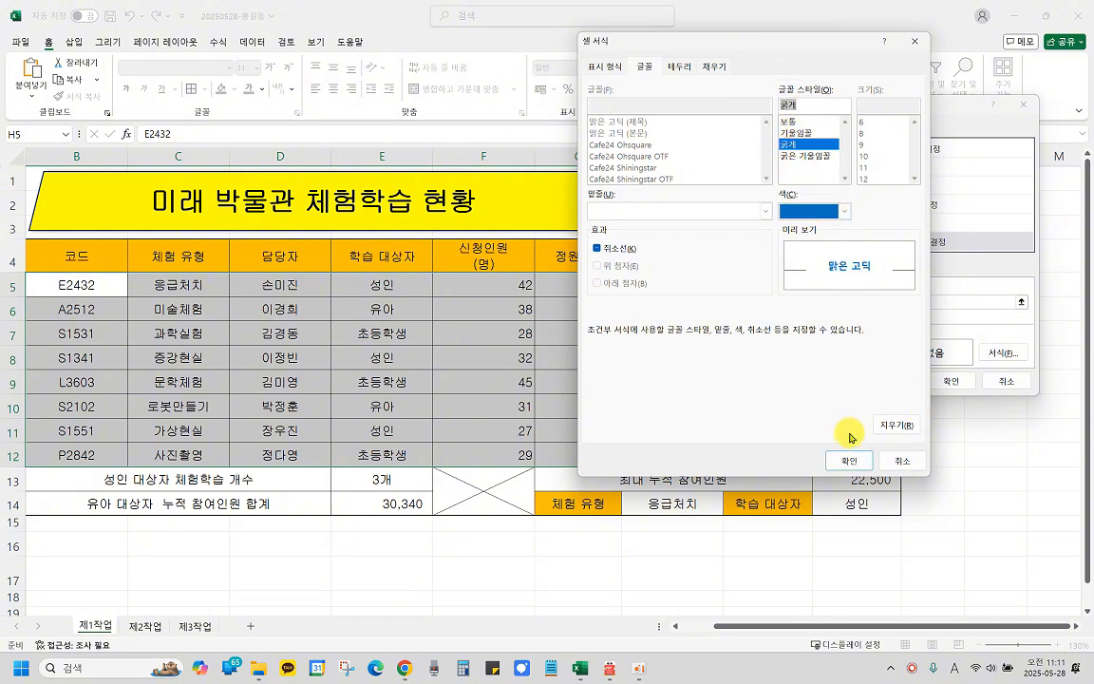
click(851, 463)
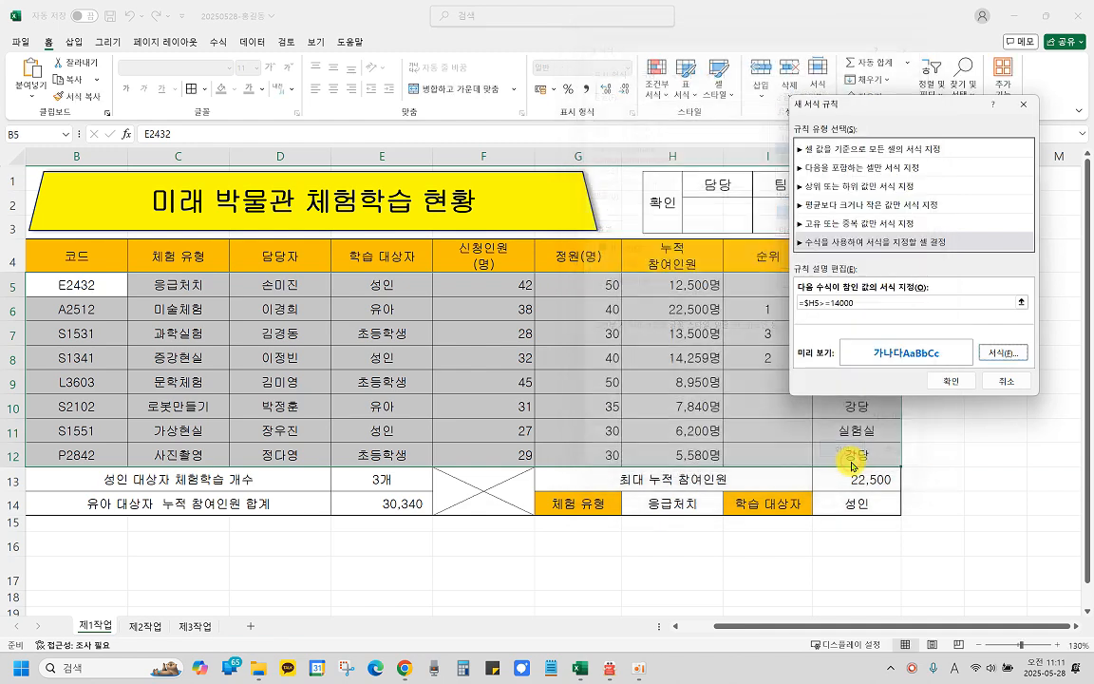
click(958, 383)
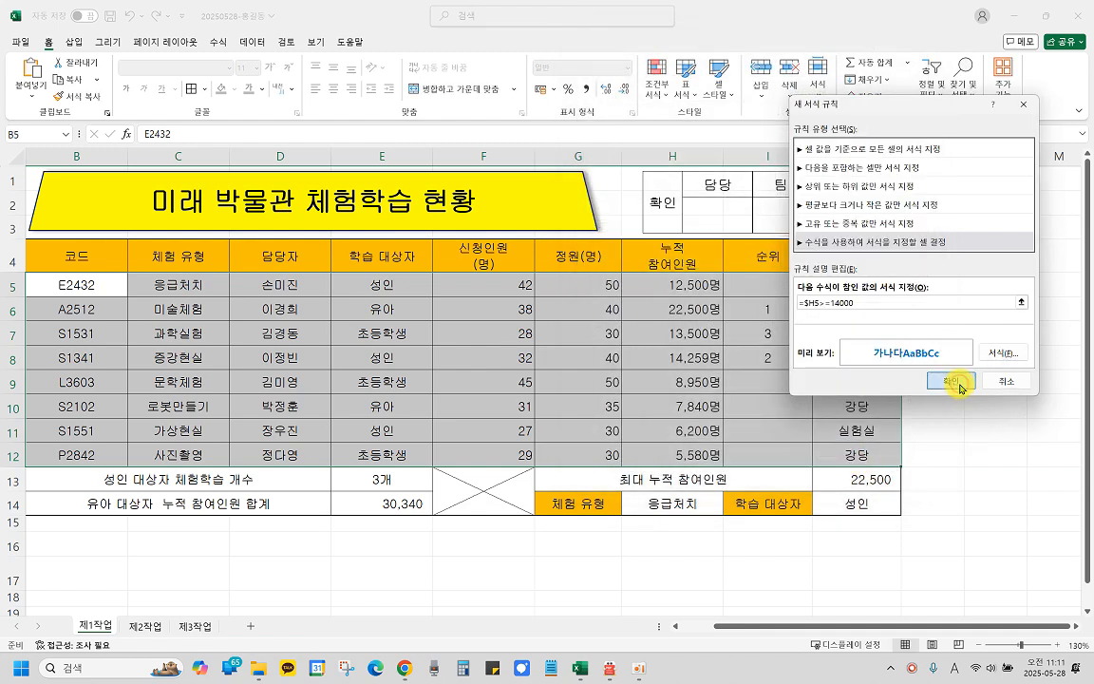
click(958, 383)
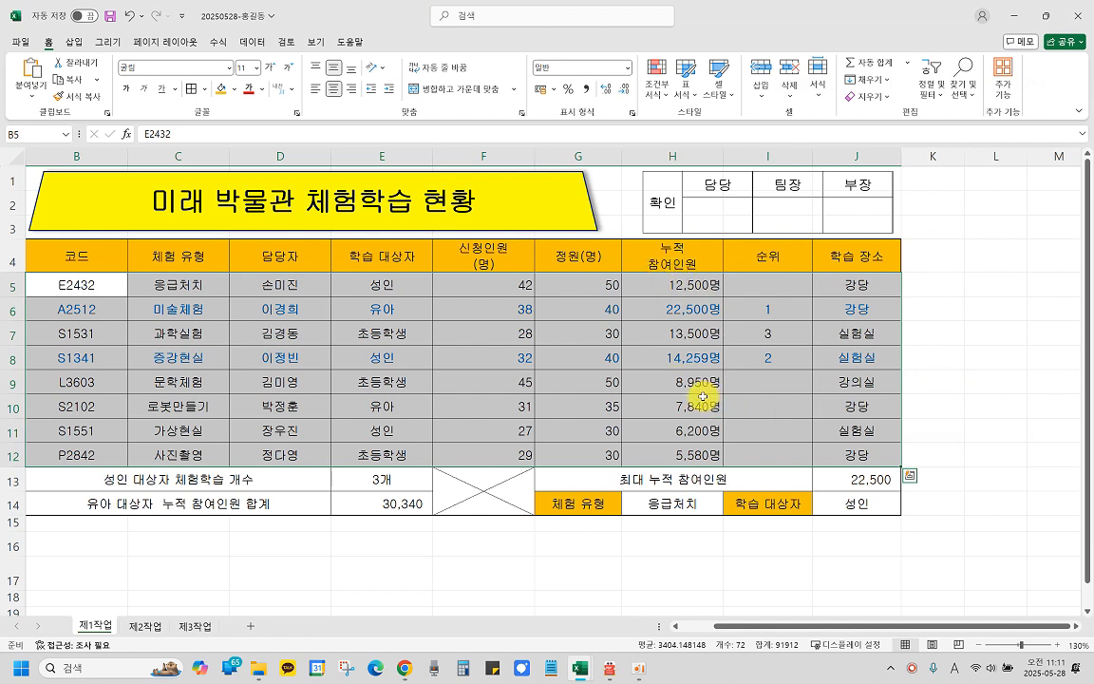
Step: Check the 누적 참여인원 values in H6 and H8, and look back over the 제1작업 instructions in the exam PDF
click(678, 358)
click(694, 307)
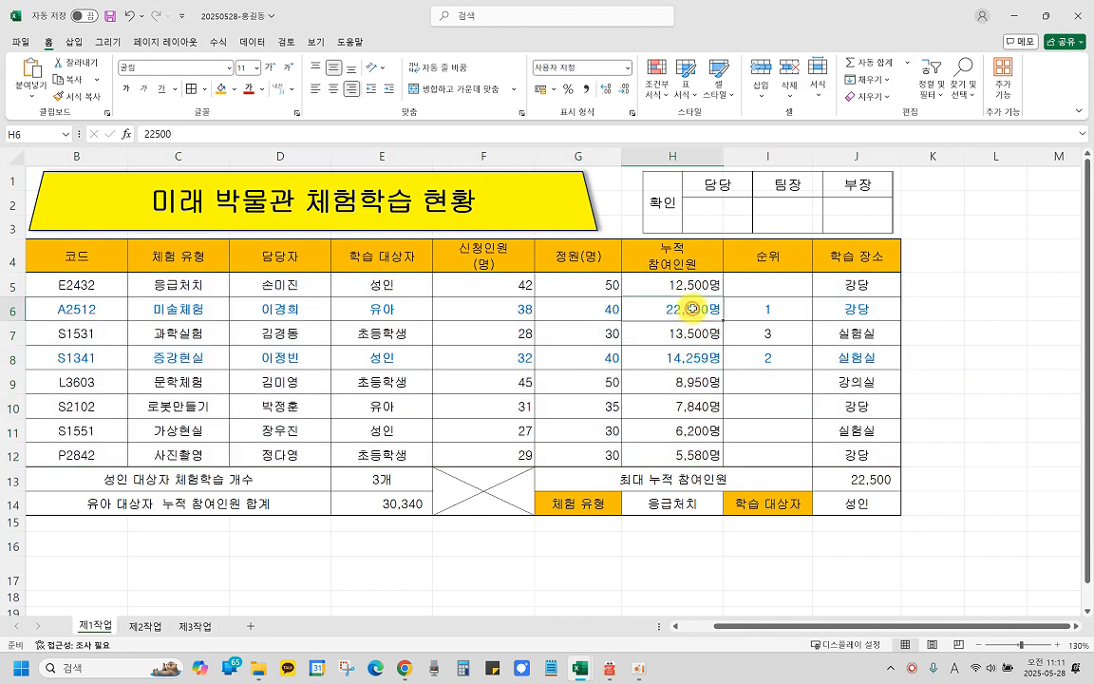
click(694, 361)
click(698, 306)
click(694, 364)
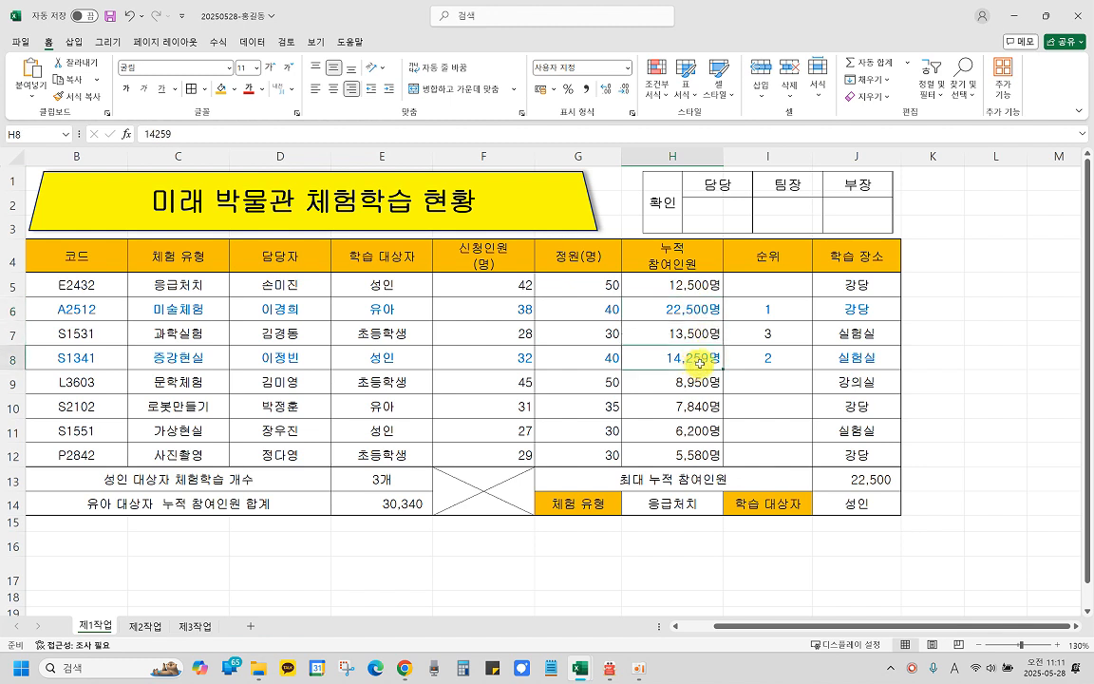
click(611, 668)
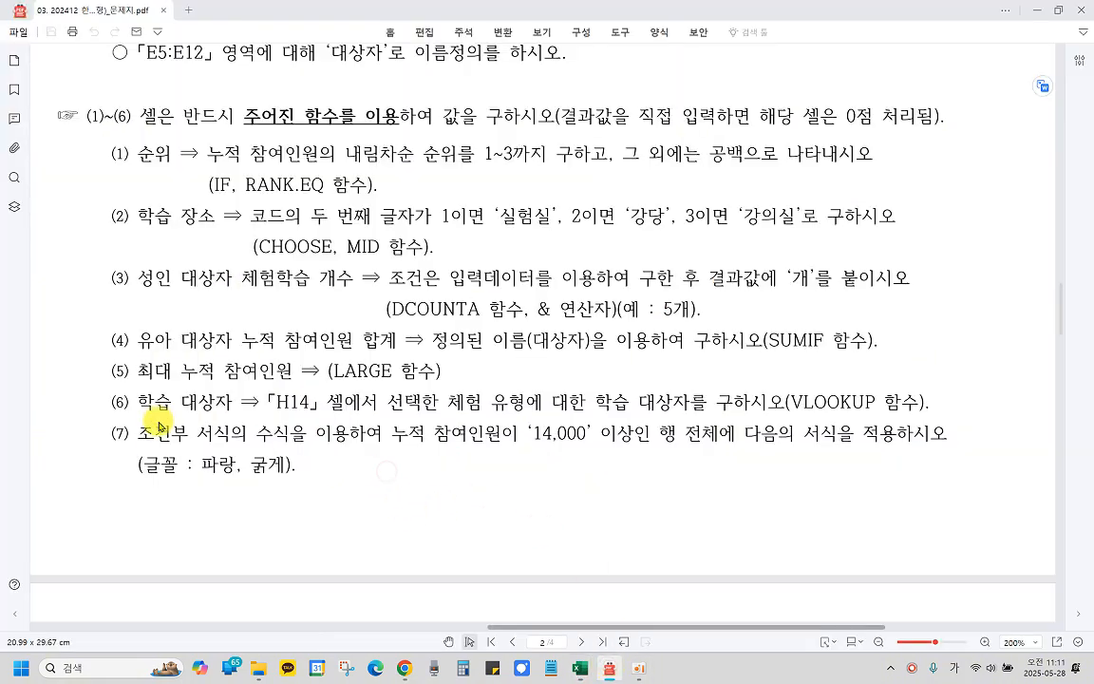
scroll(351, 380, up, 5)
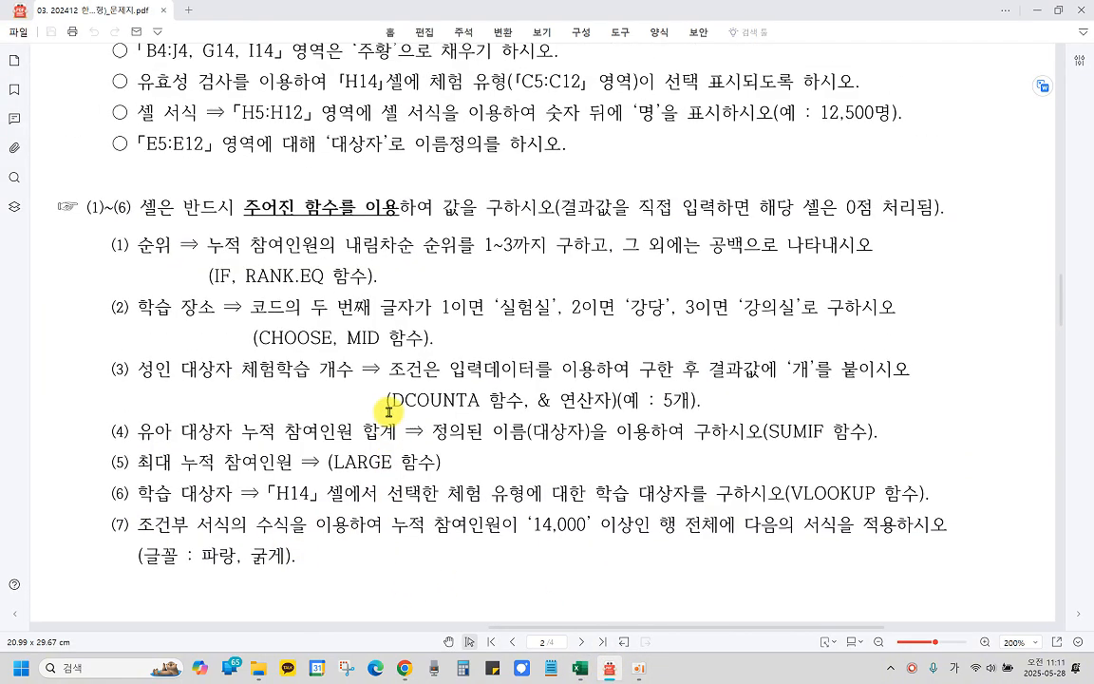
scroll(392, 418, up, 10)
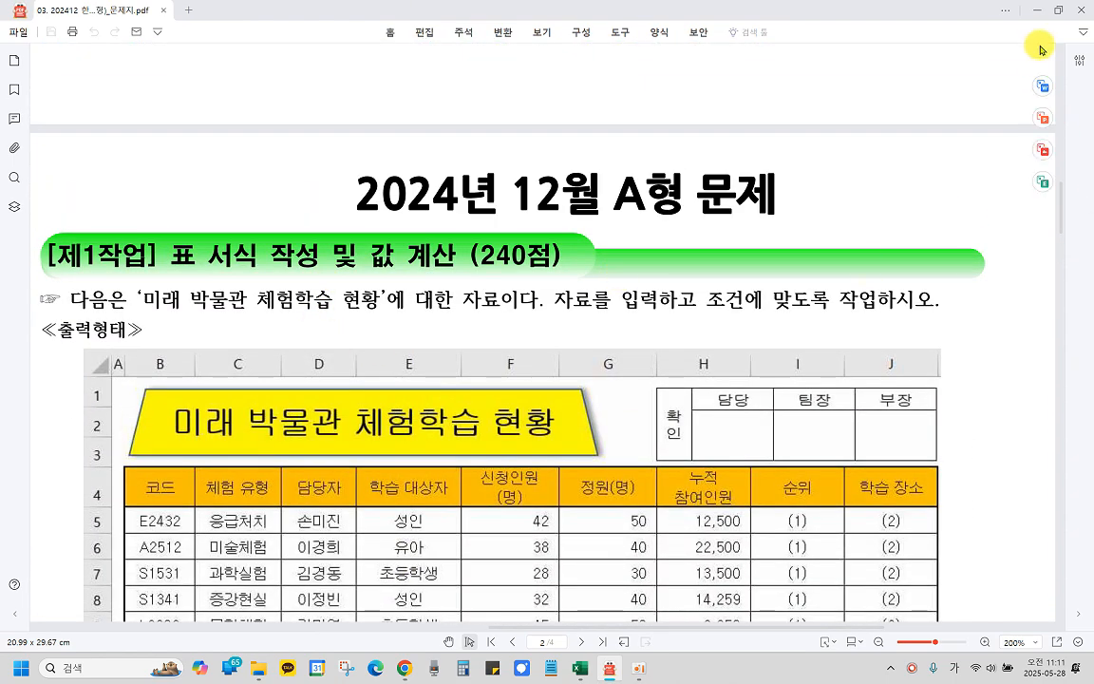
click(1037, 9)
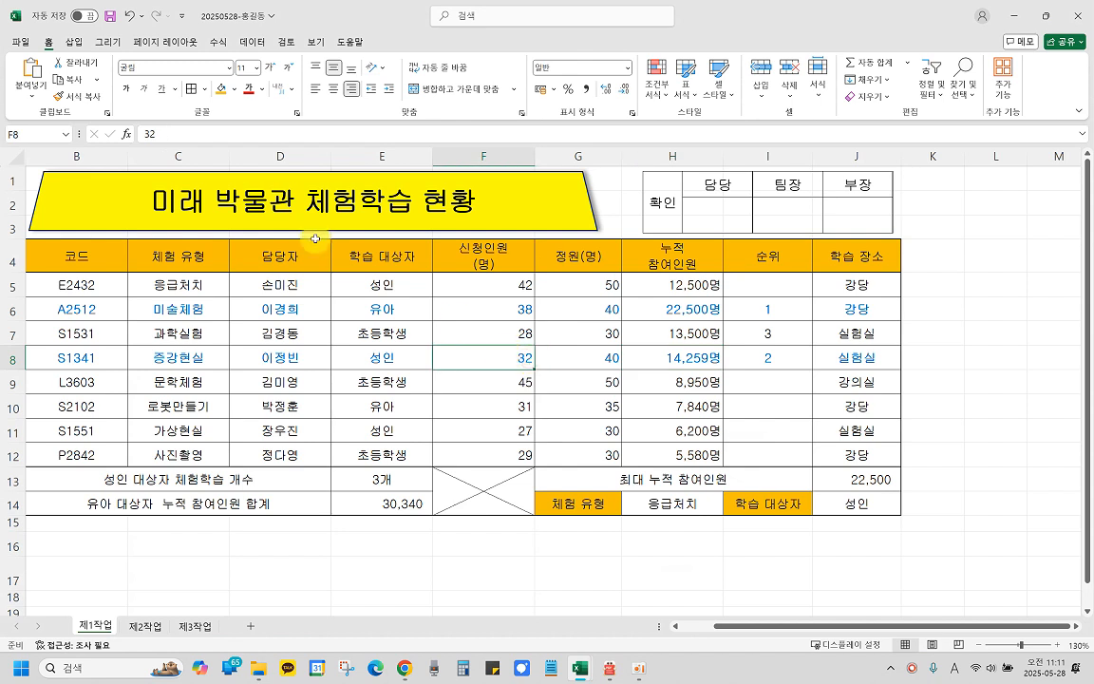